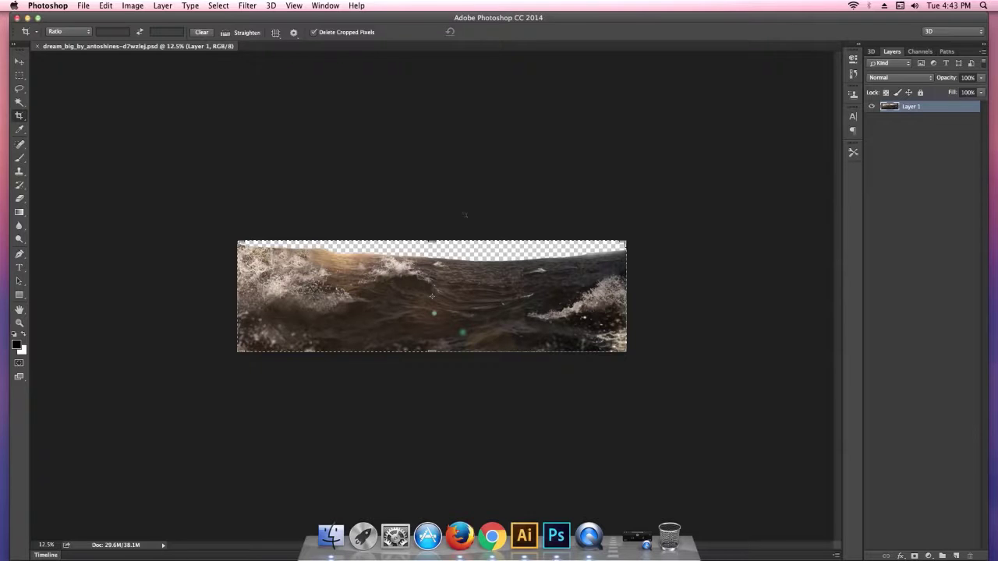
# Step: Extend the wave photo's canvas upward with an outward crop and commit it
pyautogui.moveTo(431, 242); pyautogui.dragTo(450, 137)
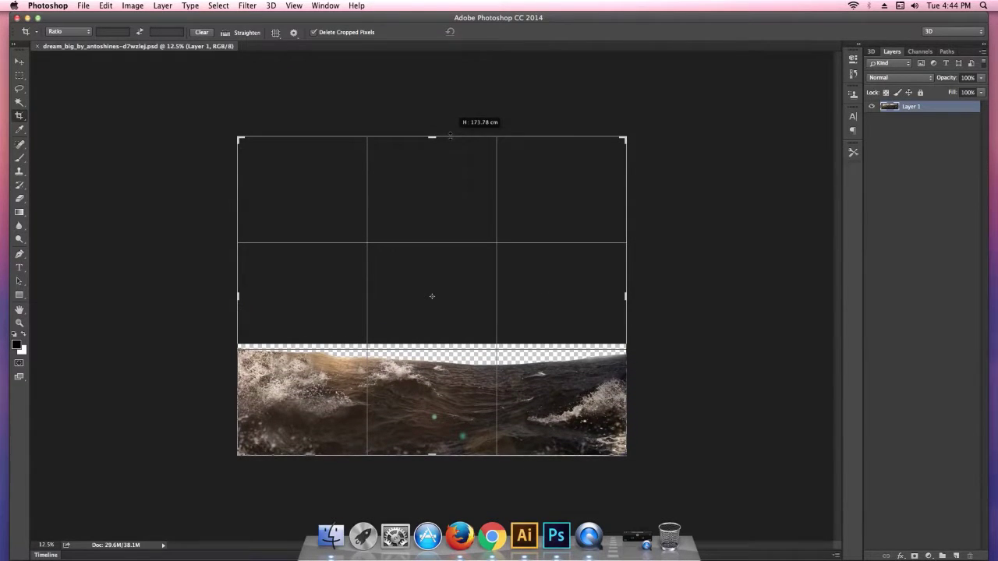
pyautogui.click(485, 32)
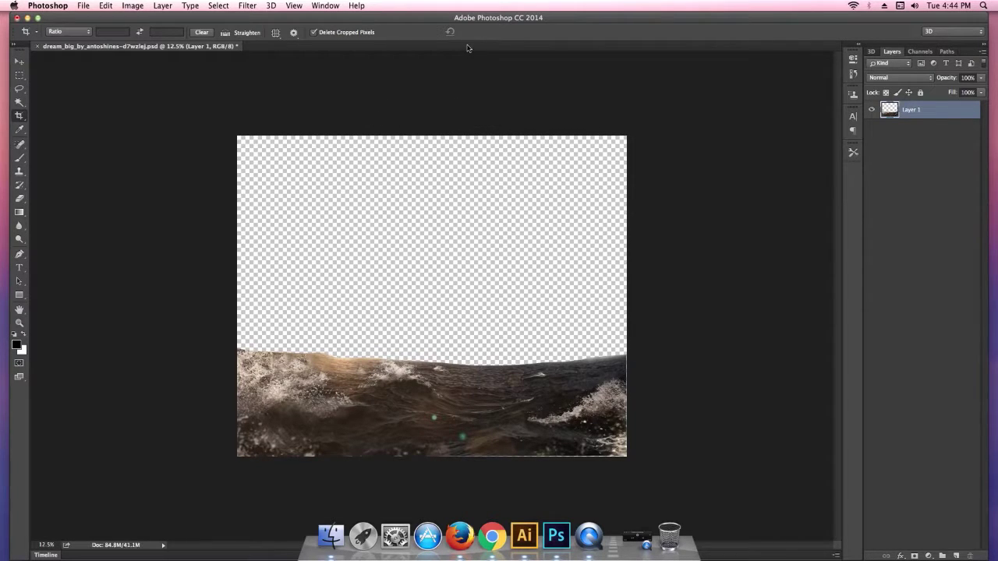
pyautogui.click(20, 63)
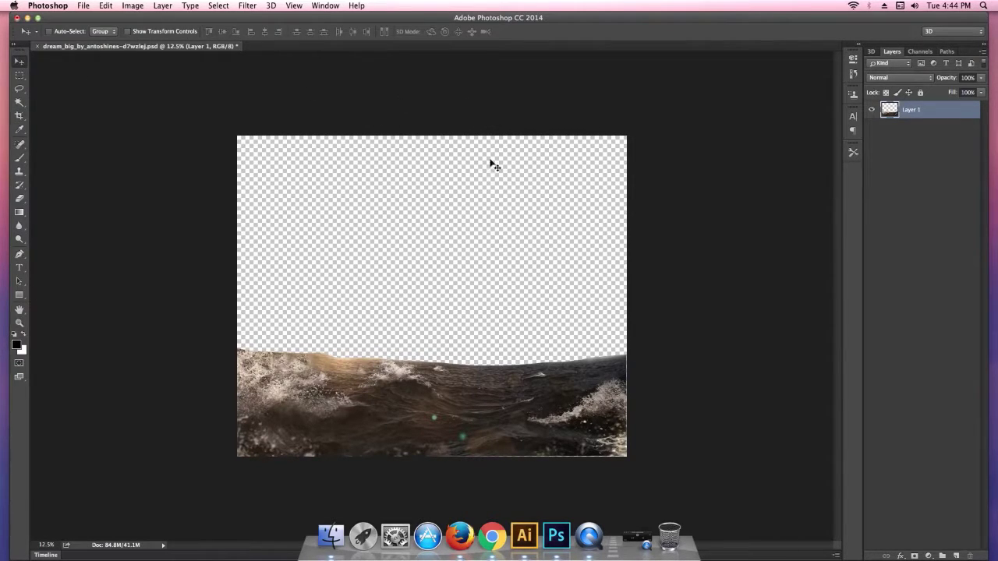
# Step: Switch from Photoshop over to Finder
pyautogui.press('super+Tab')
pyautogui.press('Tab')
pyautogui.press('Tab')
pyautogui.press('Tab')
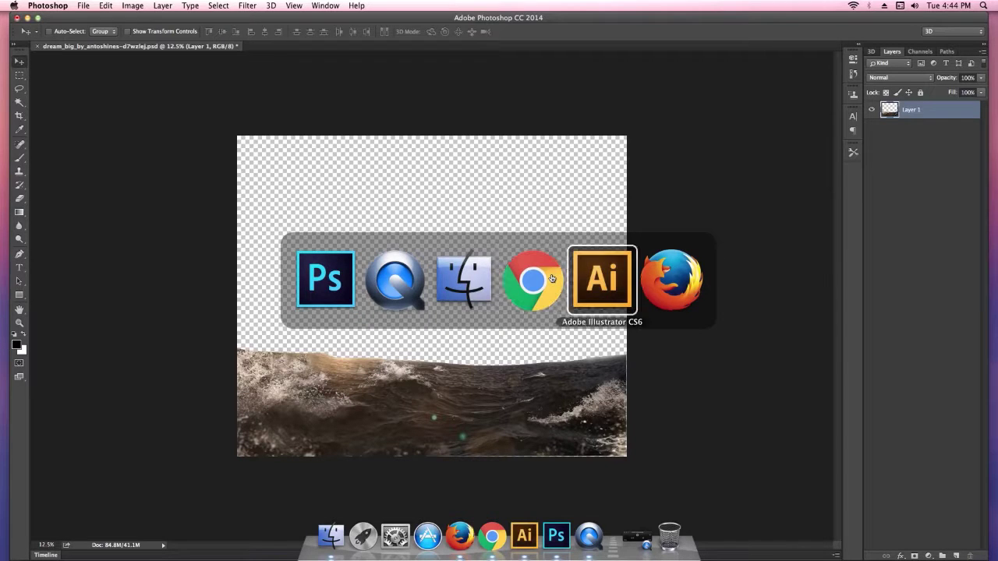
pyautogui.press('Tab')
pyautogui.press('Tab')
pyautogui.press('Tab')
pyautogui.press('Tab')
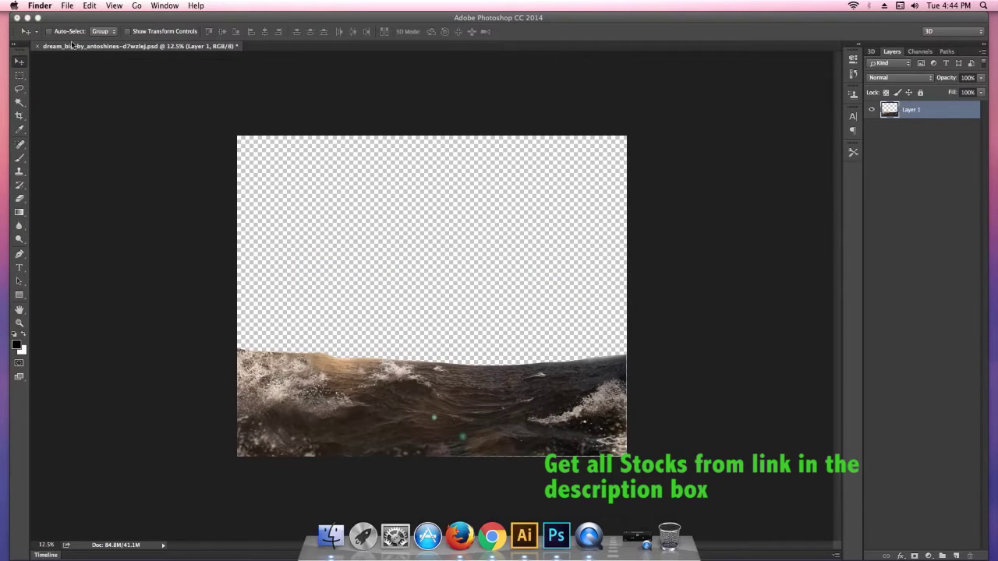
# Step: Open the New Folder With Items folder in Finder
pyautogui.click(27, 17)
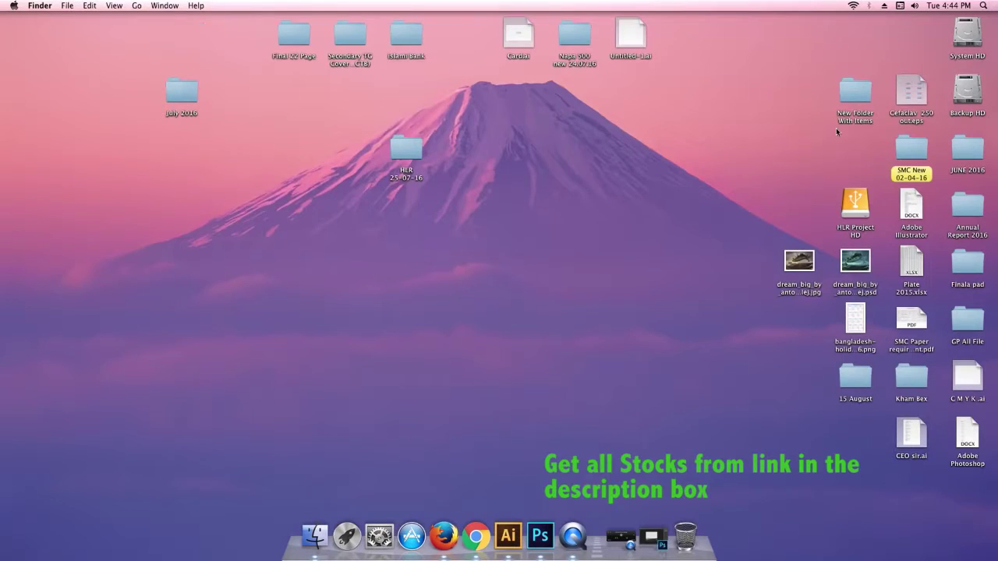
pyautogui.click(857, 100)
pyautogui.doubleClick(857, 102)
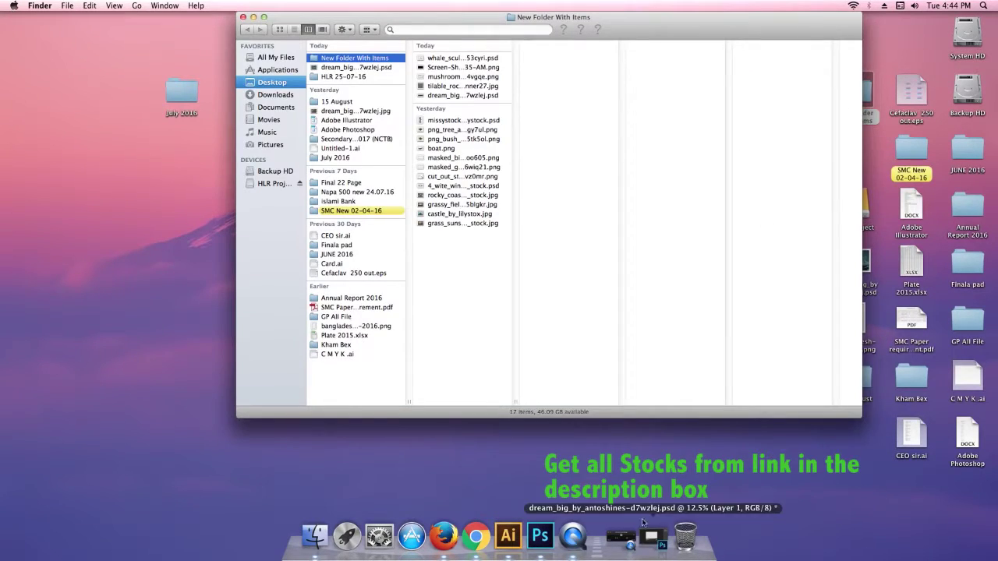
pyautogui.click(654, 536)
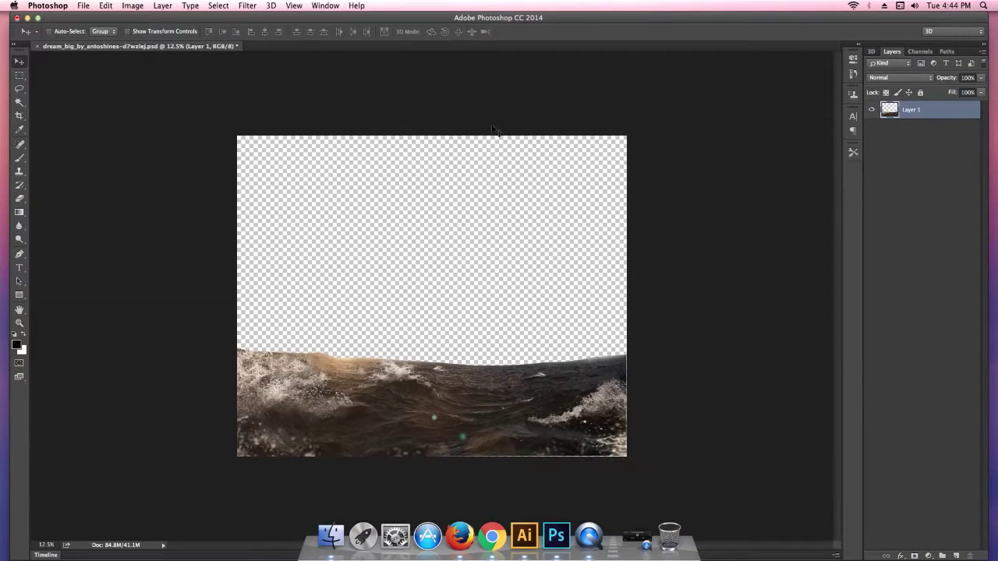
pyautogui.press('super+Tab')
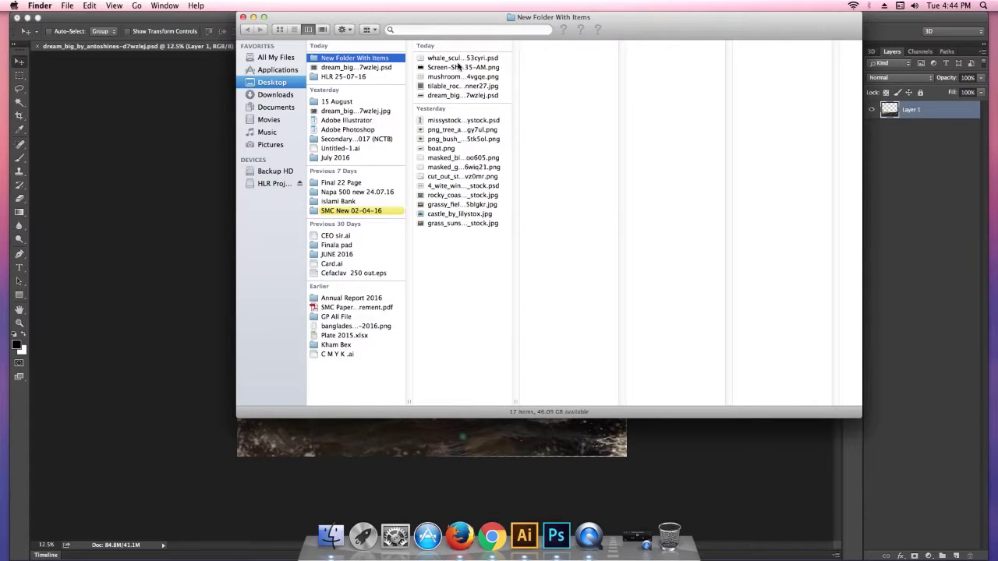
# Step: Open grass_sunset_by_antithisis_stock.jpg in Adobe Photoshop CC 2014
pyautogui.click(452, 215)
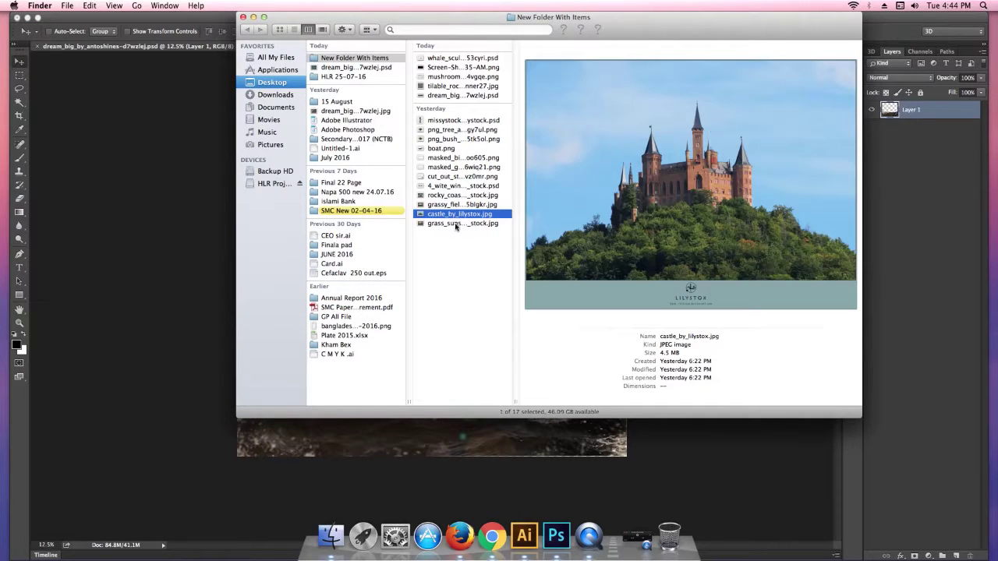
pyautogui.click(457, 206)
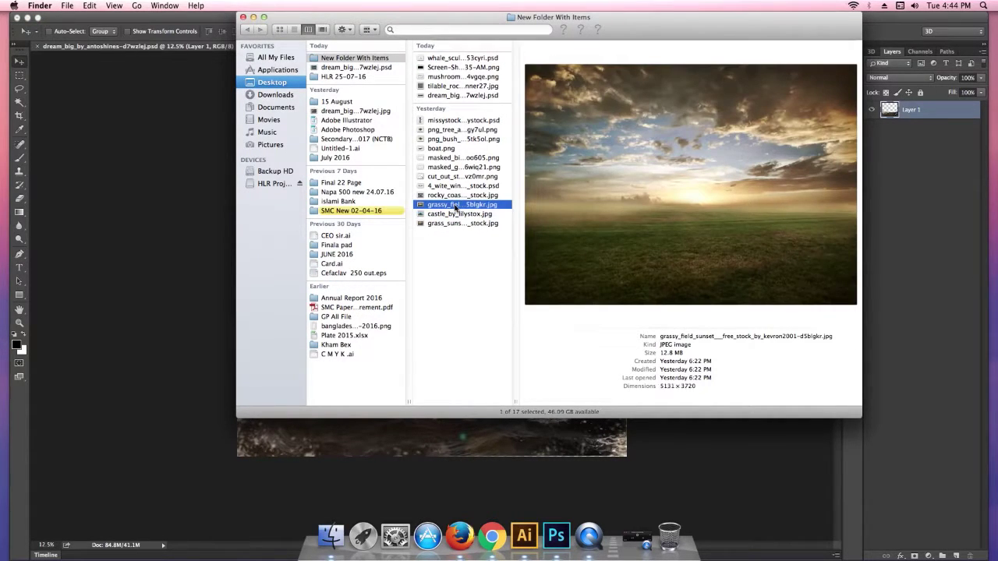
pyautogui.click(455, 196)
pyautogui.click(453, 224)
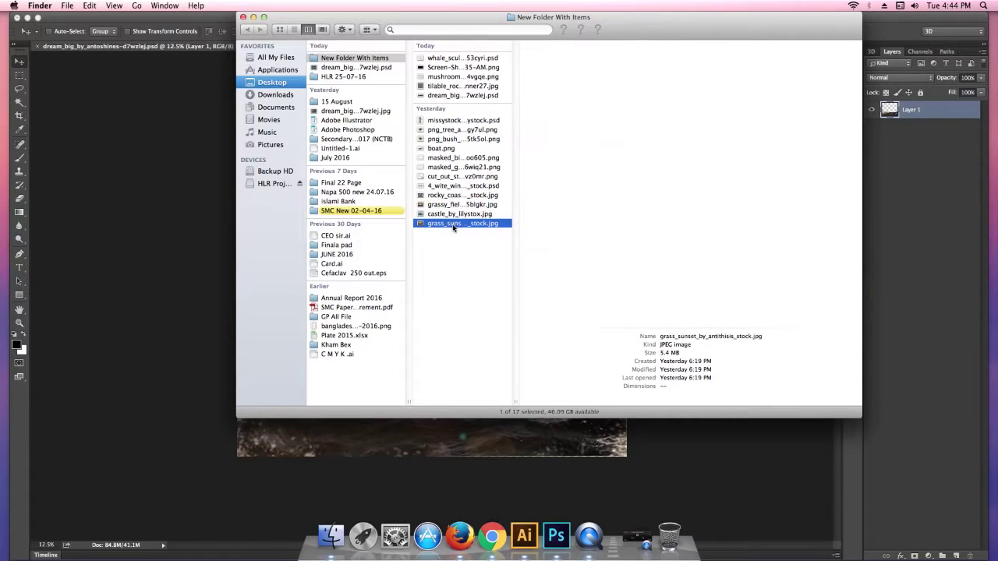
pyautogui.rightClick(453, 225)
pyautogui.moveTo(499, 237)
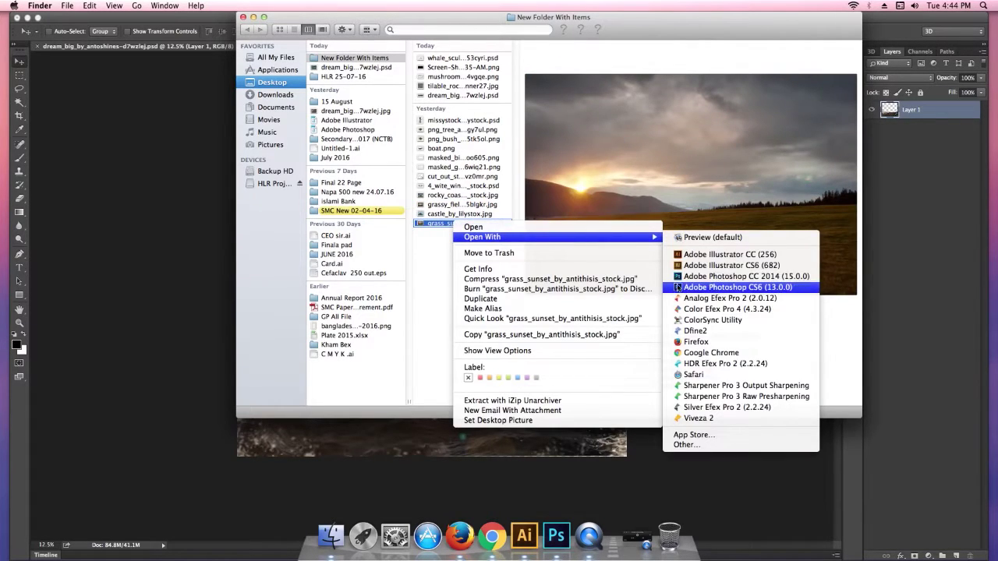
pyautogui.click(683, 276)
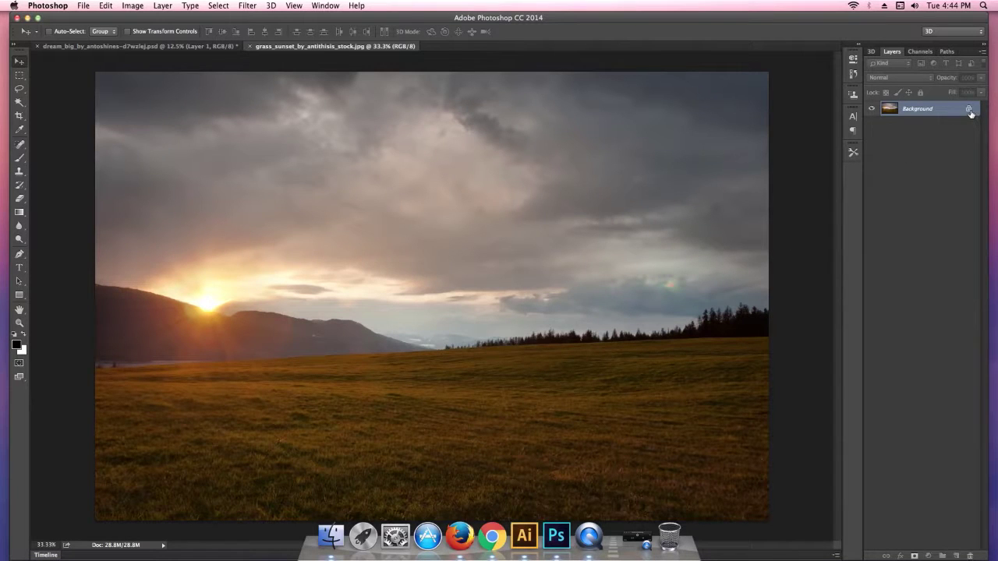
# Step: Unlock the sunset photo, drag it into the wave document, and convert Layer 2 to a smart object
pyautogui.doubleClick(968, 109)
pyautogui.click(827, 114)
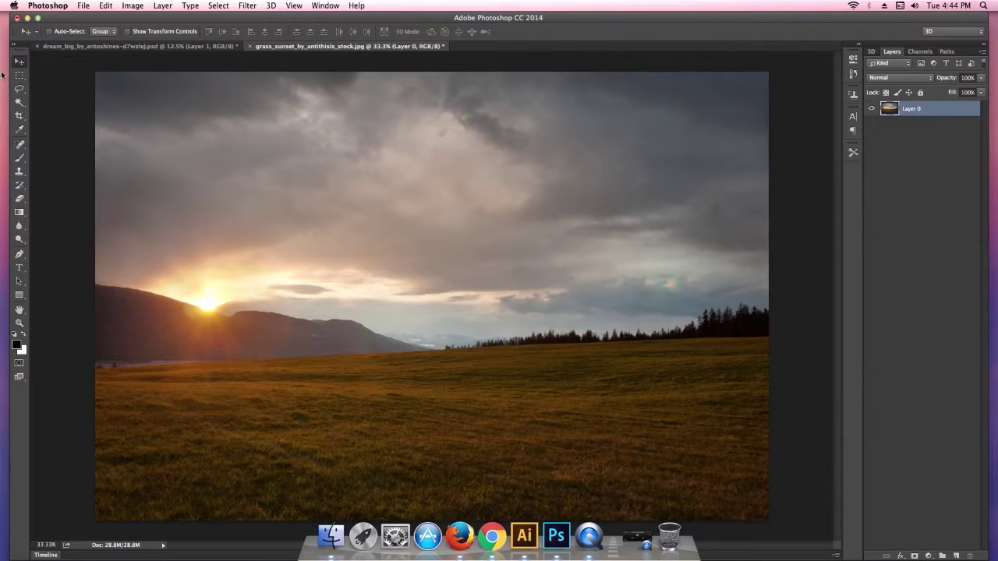
pyautogui.moveTo(448, 313); pyautogui.dragTo(195, 47)
pyautogui.moveTo(382, 234)
pyautogui.mouseDown()
pyautogui.moveTo(466, 328)
pyautogui.moveTo(463, 312)
pyautogui.mouseUp()
pyautogui.rightClick(894, 111)
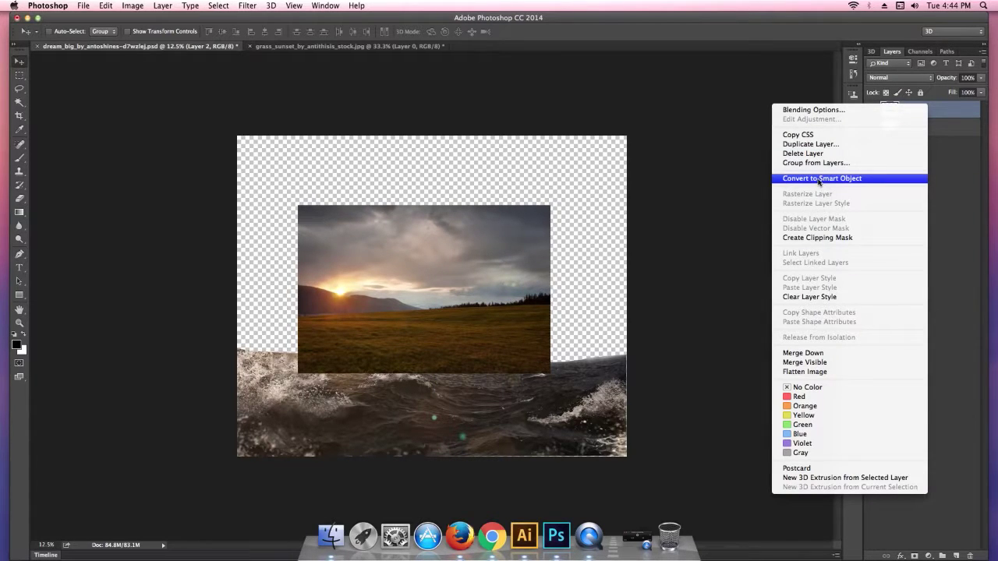
pyautogui.click(819, 179)
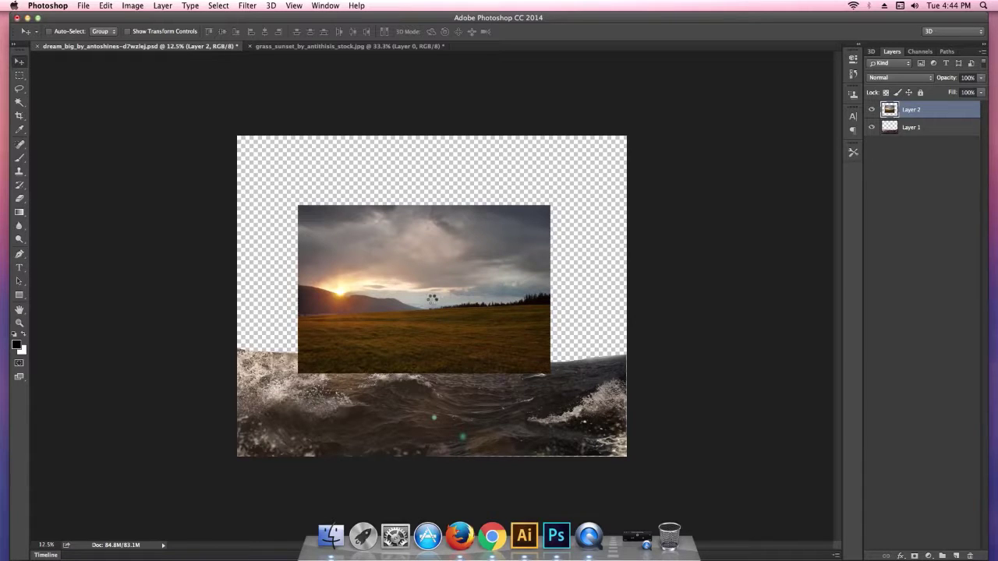
pyautogui.moveTo(431, 299); pyautogui.dragTo(429, 293)
# Step: Free-transform the sunset smart object to span the canvas width and top, then commit
pyautogui.hotkey('ctrl', 't')
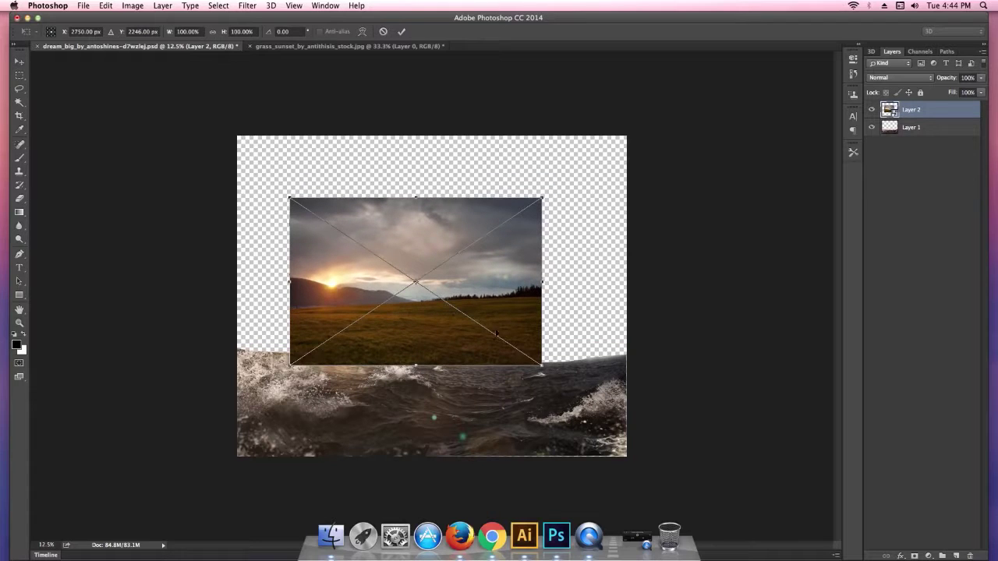
pyautogui.moveTo(541, 364); pyautogui.dragTo(603, 406)
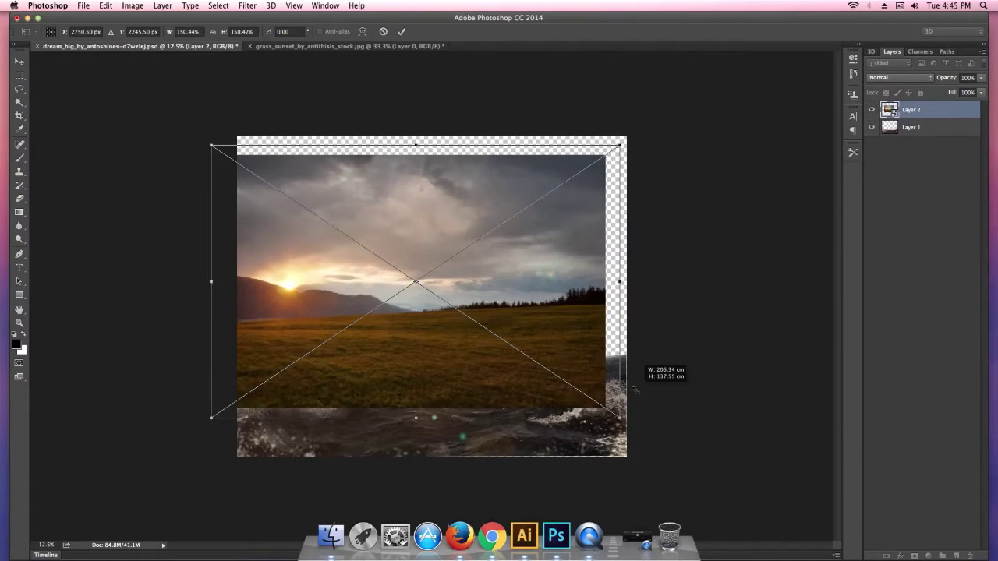
pyautogui.moveTo(598, 381); pyautogui.dragTo(593, 379)
pyautogui.moveTo(505, 271); pyautogui.dragTo(527, 265)
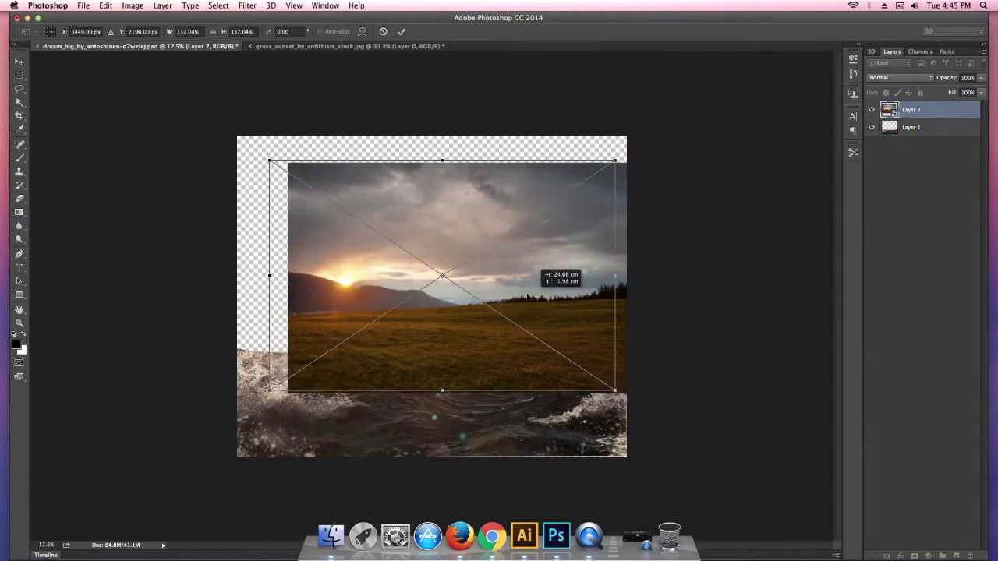
pyautogui.moveTo(527, 265); pyautogui.dragTo(526, 264)
pyautogui.moveTo(610, 275); pyautogui.dragTo(625, 274)
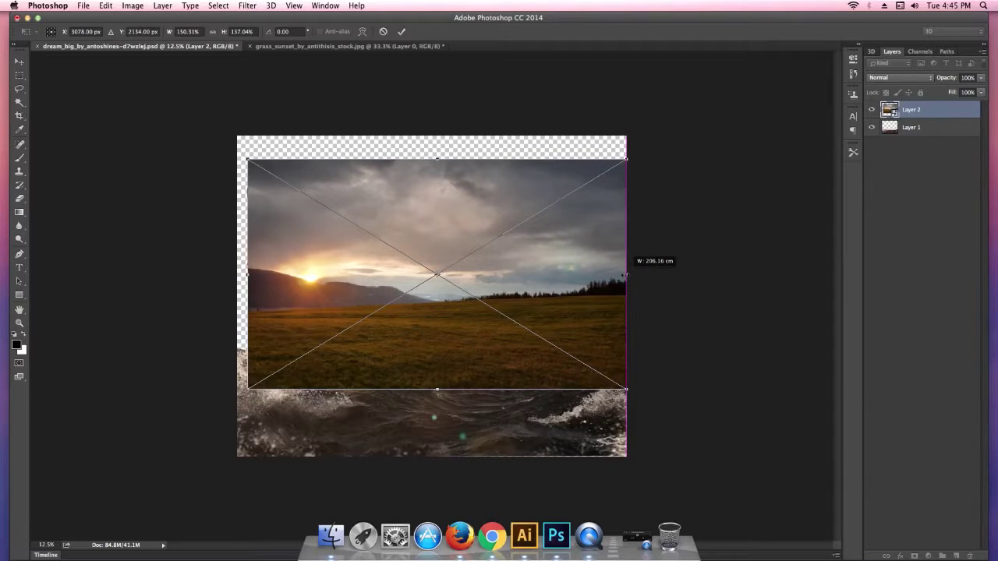
pyautogui.moveTo(246, 275); pyautogui.dragTo(237, 275)
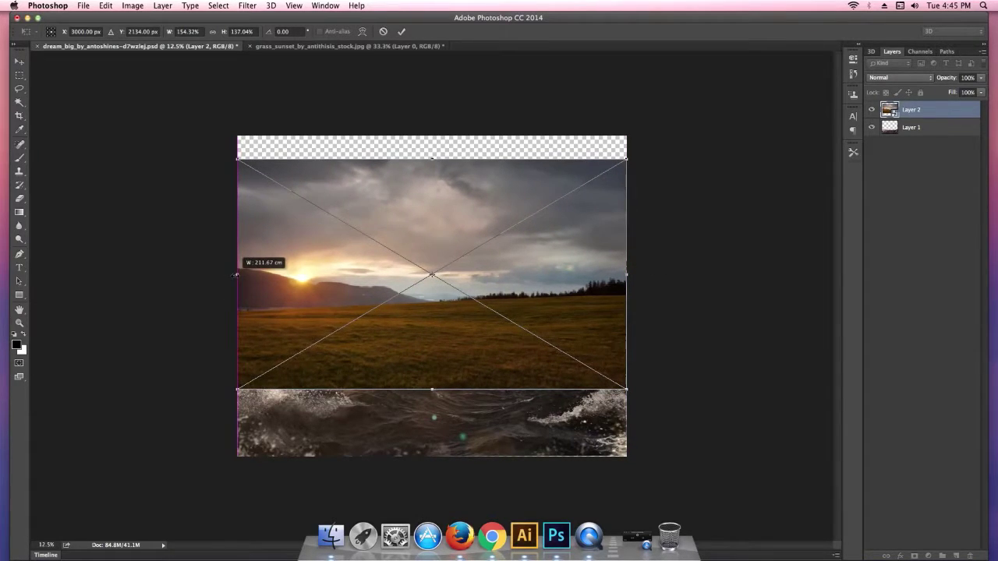
pyautogui.moveTo(434, 158); pyautogui.dragTo(437, 135)
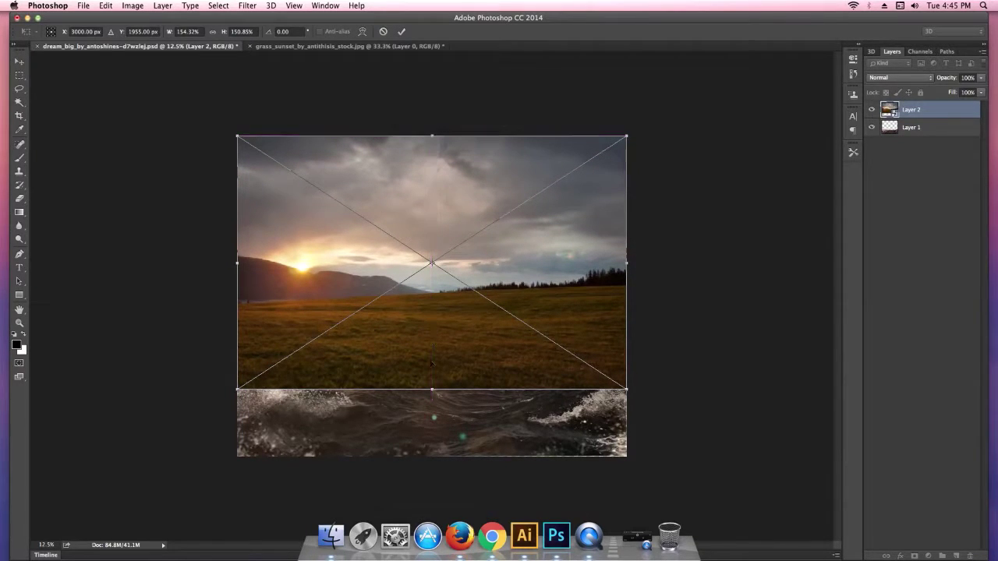
pyautogui.moveTo(432, 390); pyautogui.dragTo(432, 400)
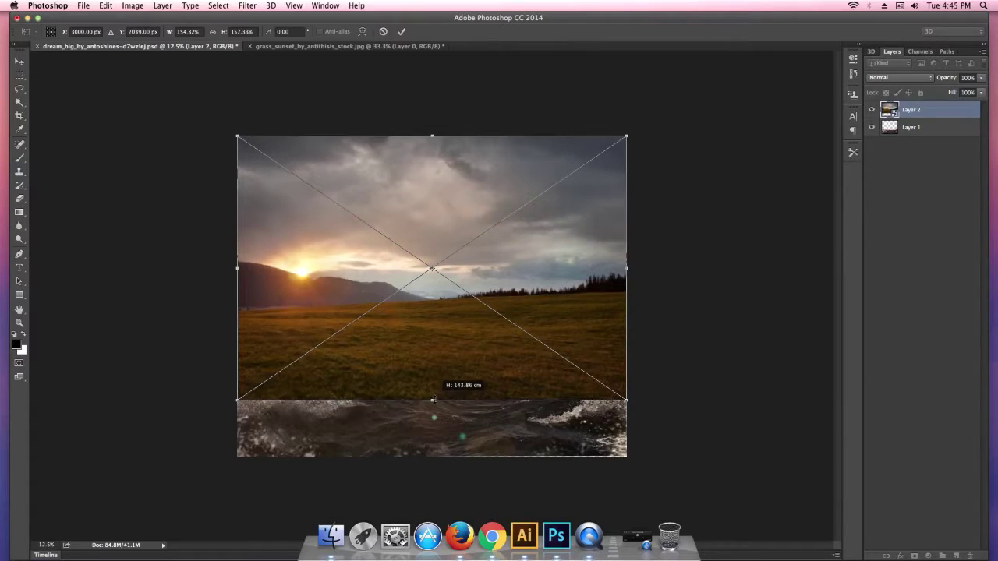
pyautogui.click(402, 32)
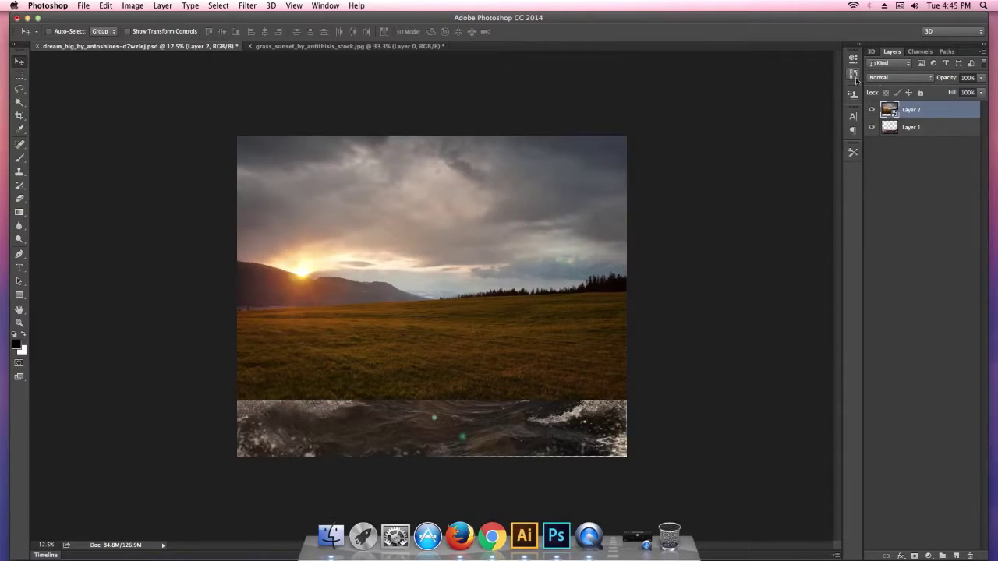
# Step: Place Layer 2 beneath the waves, stretch it taller, and shift it lower-left before committing
pyautogui.moveTo(923, 110); pyautogui.dragTo(927, 150)
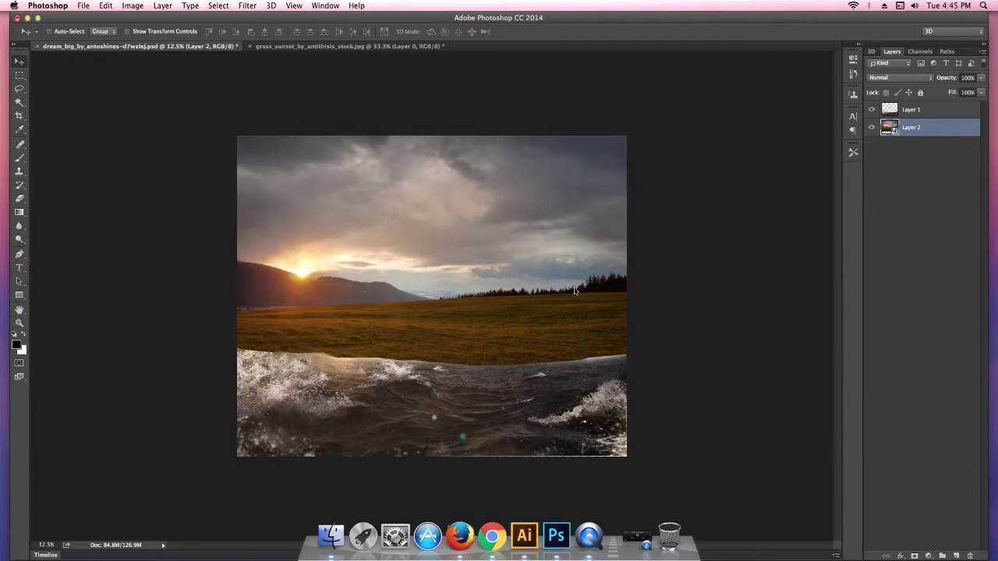
pyautogui.moveTo(548, 249)
pyautogui.mouseDown()
pyautogui.moveTo(541, 310)
pyautogui.moveTo(549, 332)
pyautogui.mouseUp()
pyautogui.hotkey('ctrl', 't')
pyautogui.moveTo(432, 218); pyautogui.dragTo(437, 177)
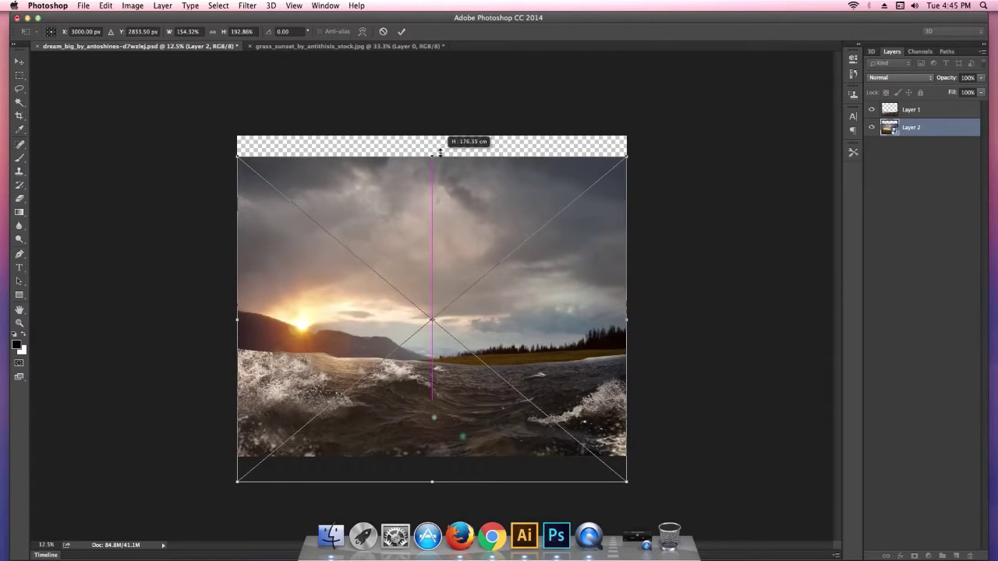
pyautogui.moveTo(437, 178); pyautogui.dragTo(437, 138)
pyautogui.moveTo(461, 222); pyautogui.dragTo(465, 243)
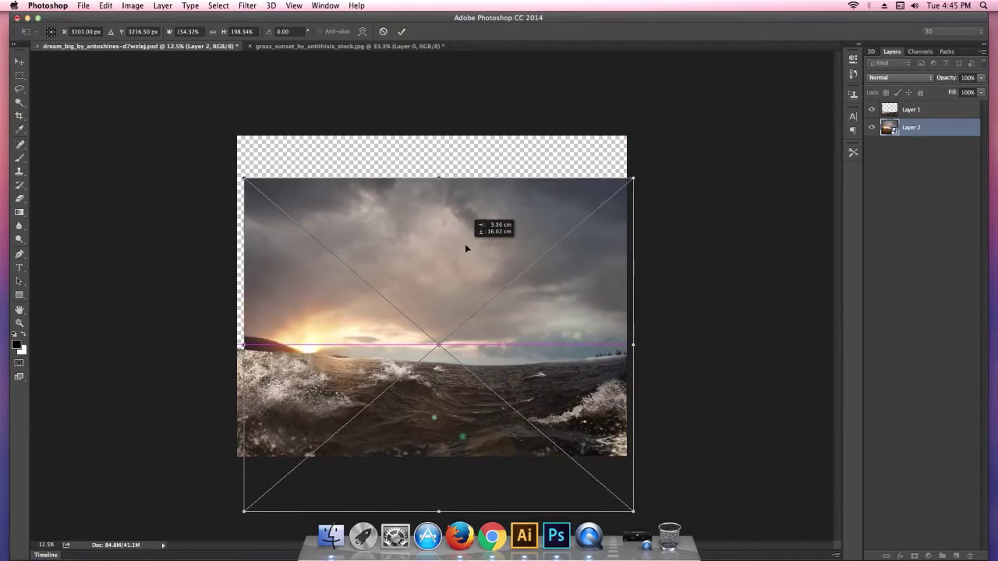
pyautogui.moveTo(438, 178); pyautogui.dragTo(439, 154)
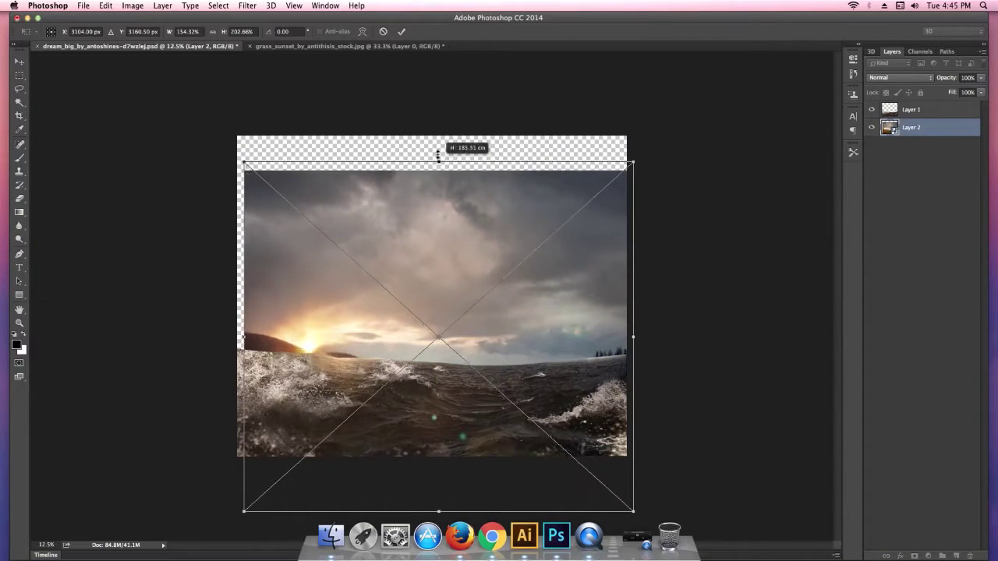
pyautogui.moveTo(446, 211); pyautogui.dragTo(447, 215)
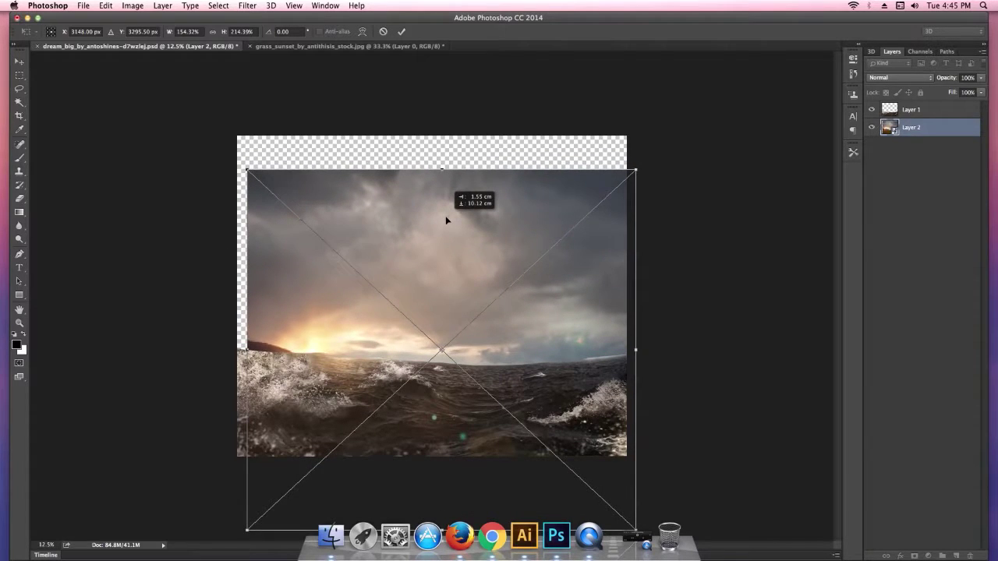
pyautogui.moveTo(446, 211); pyautogui.dragTo(436, 210)
pyautogui.click(404, 32)
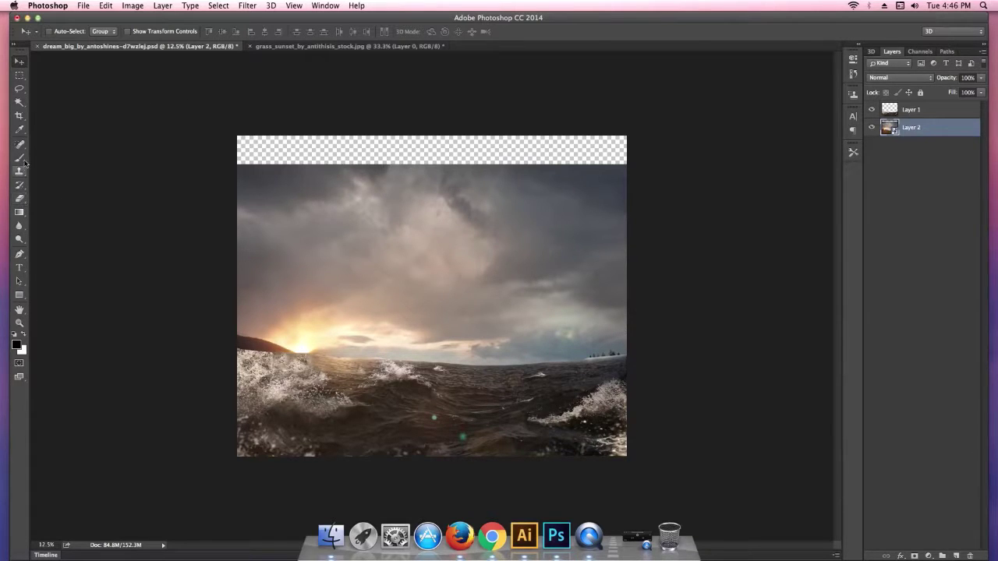
# Step: Crop the canvas top down below the empty transparent strip
pyautogui.click(19, 116)
pyautogui.moveTo(431, 134); pyautogui.dragTo(432, 164)
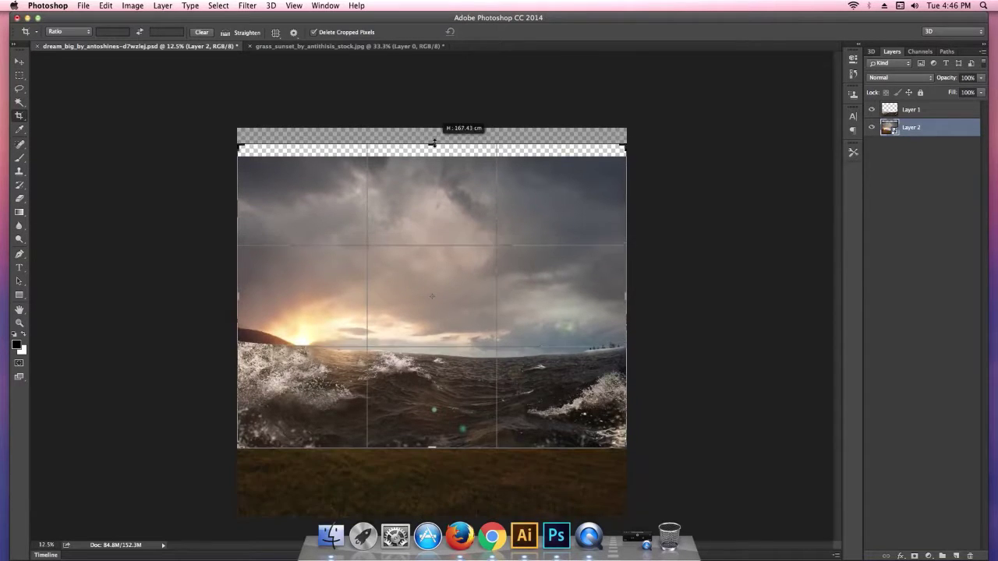
pyautogui.click(485, 32)
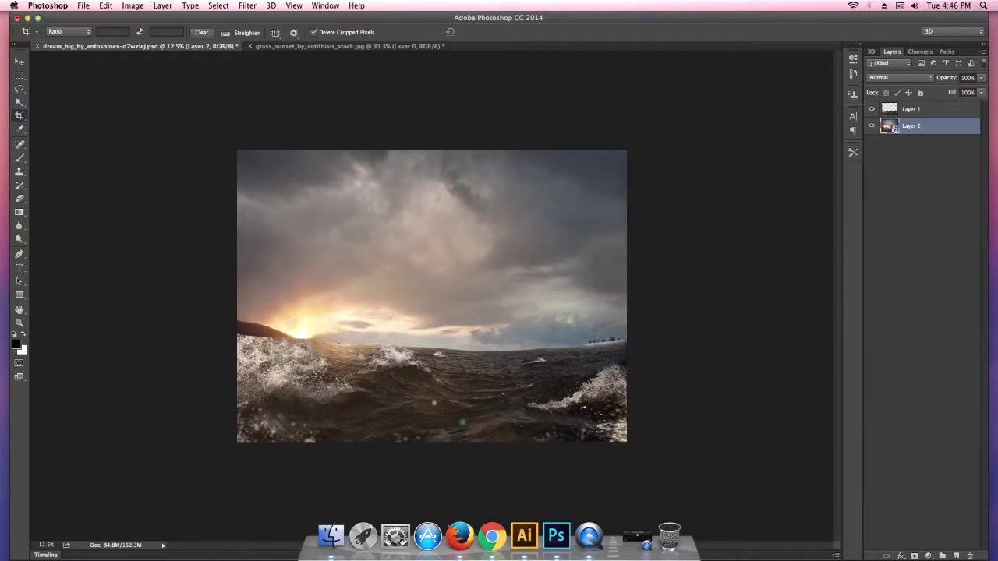
# Step: Resize the image to 3000 px wide (3000 × 2252)
pyautogui.click(132, 6)
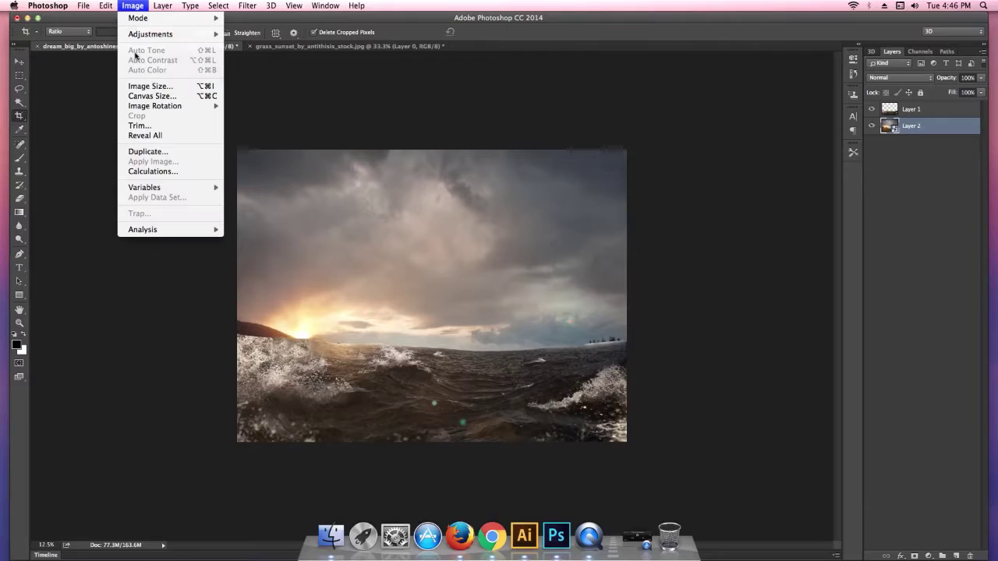
pyautogui.click(159, 88)
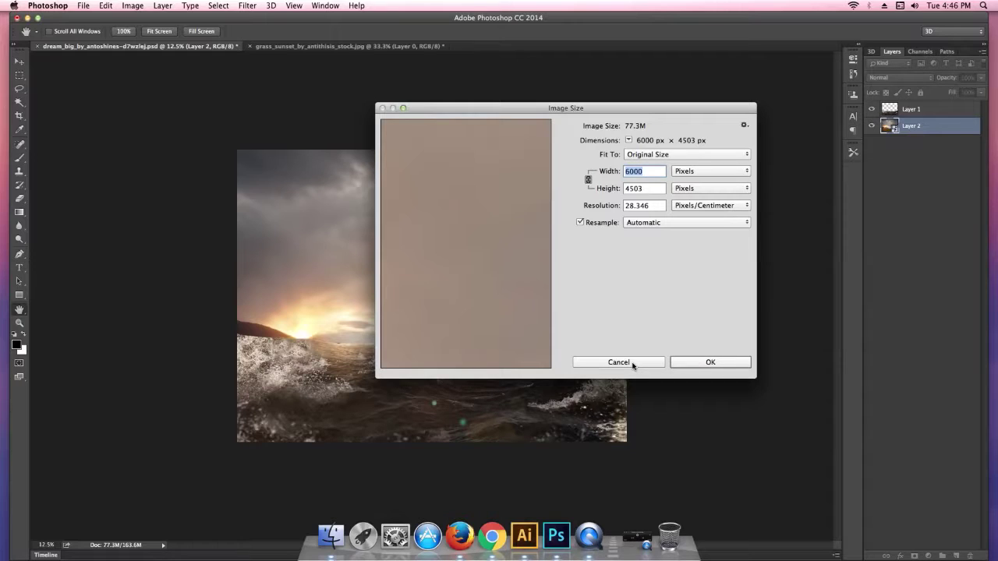
pyautogui.write('30')
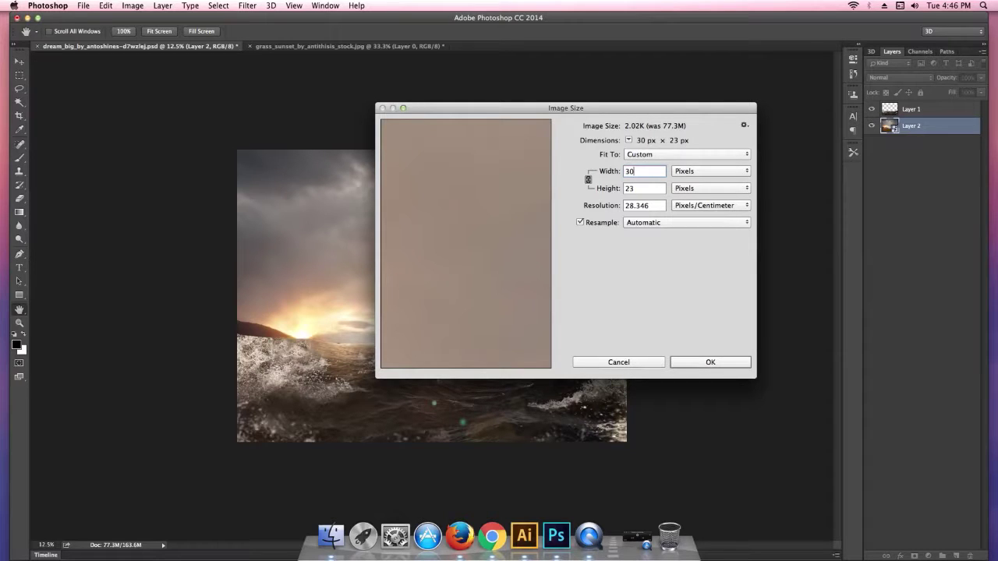
pyautogui.write('00')
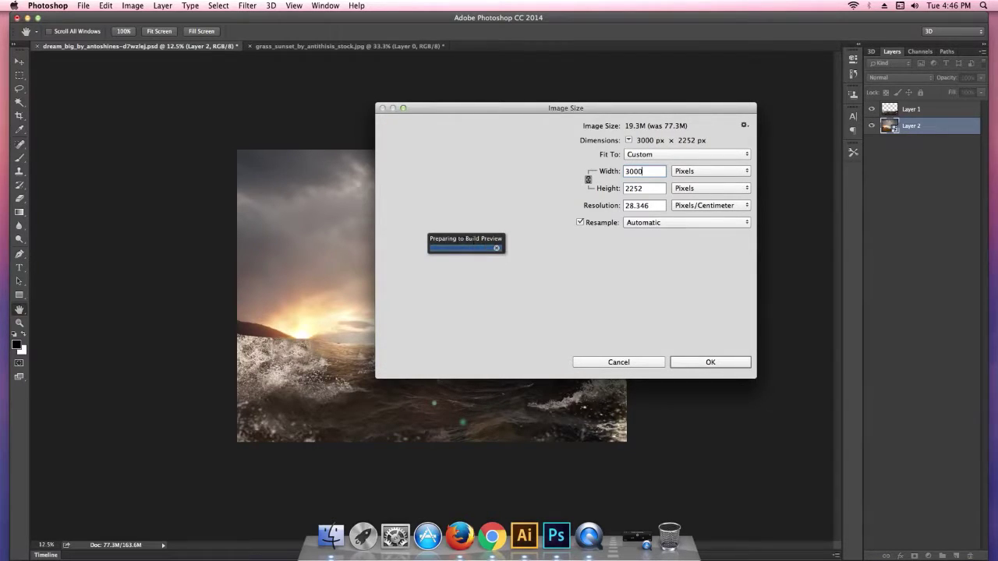
pyautogui.click(707, 360)
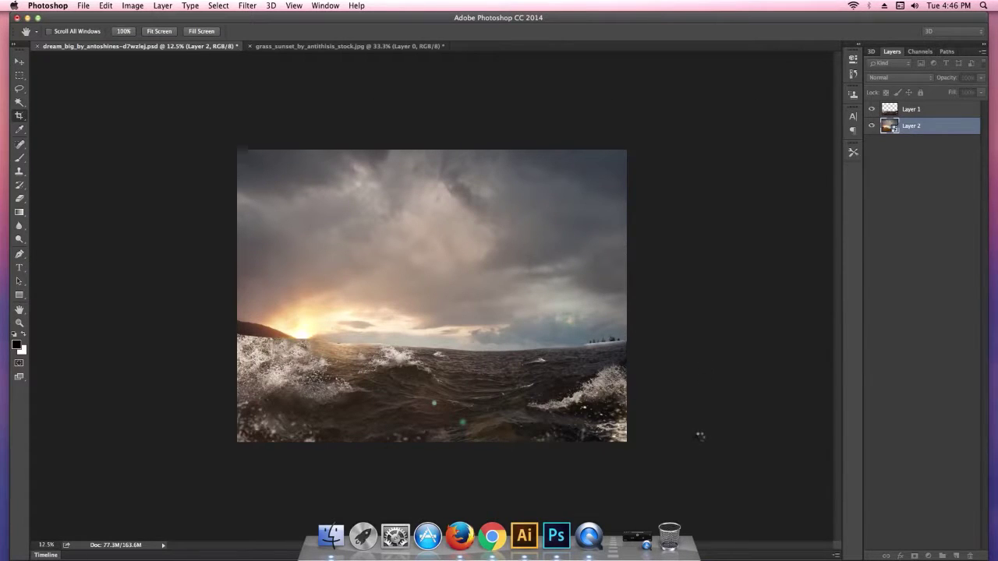
# Step: Zoom the view out to 25% with the Move tool active
pyautogui.press('c')
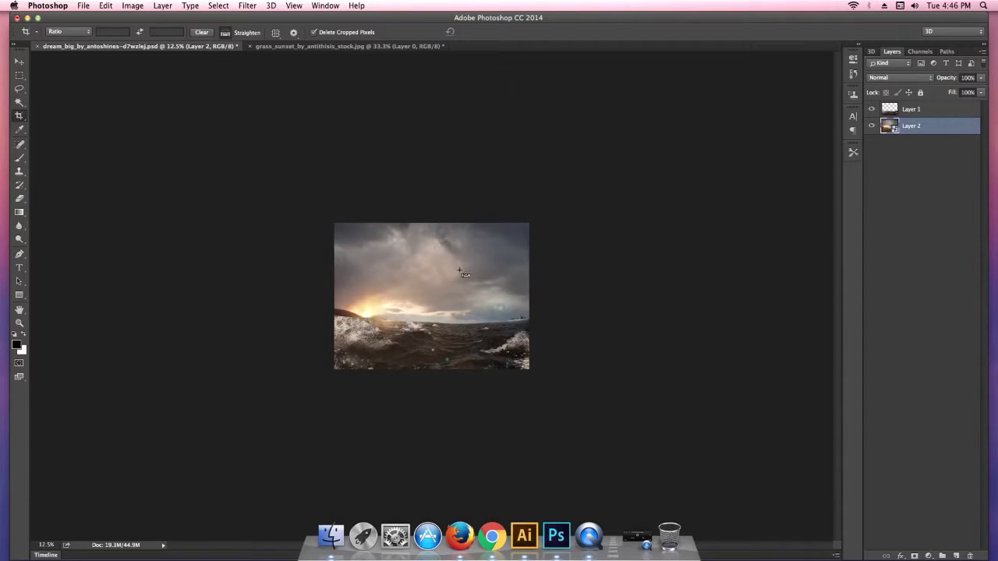
pyautogui.hotkey('ctrl', '0')
pyautogui.hotkey('ctrl', '-')
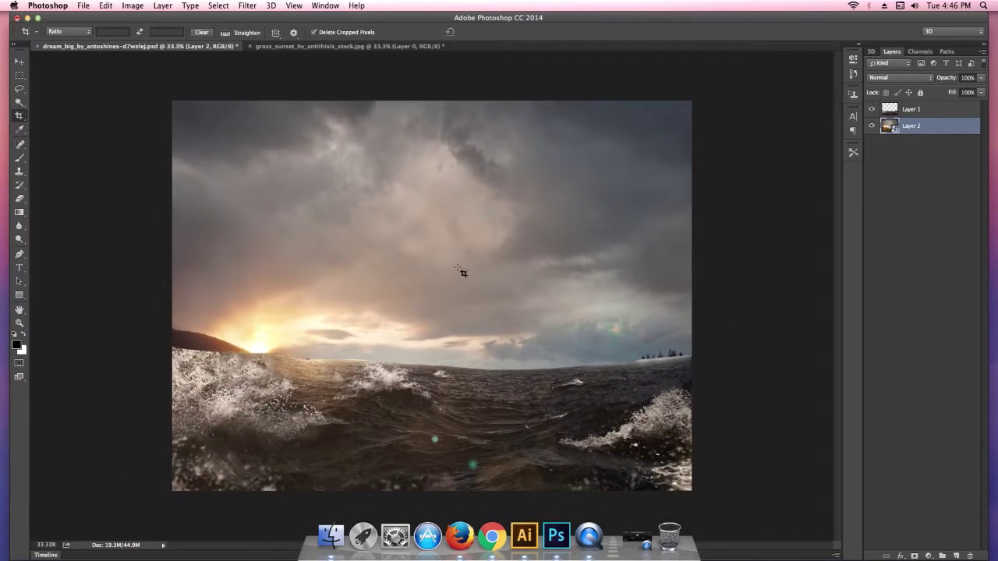
pyautogui.click(19, 61)
pyautogui.hotkey('ctrl', '-')
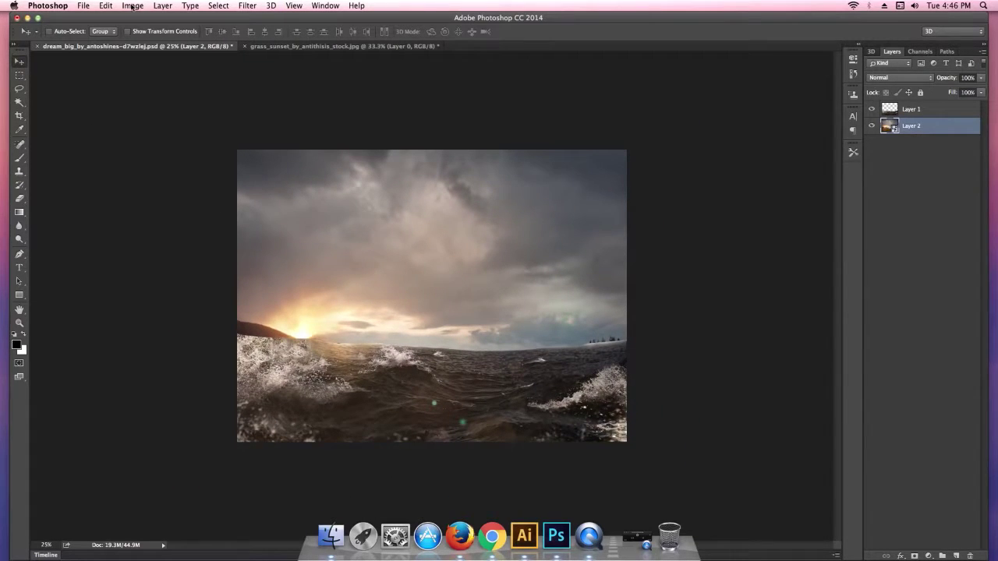
# Step: Set the image size to resolution 72 and width 2500 px (2500 × 1877)
pyautogui.click(133, 6)
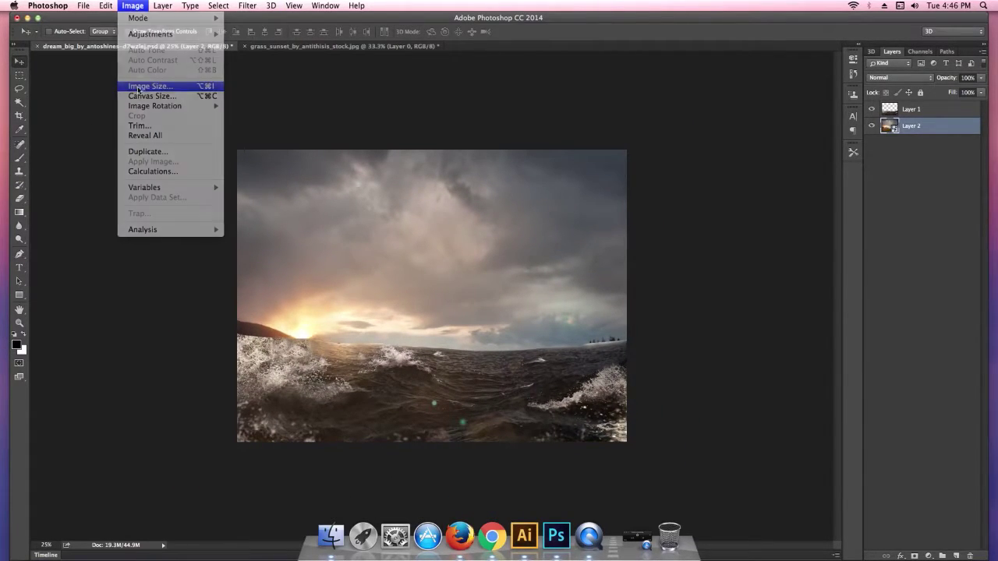
pyautogui.click(139, 86)
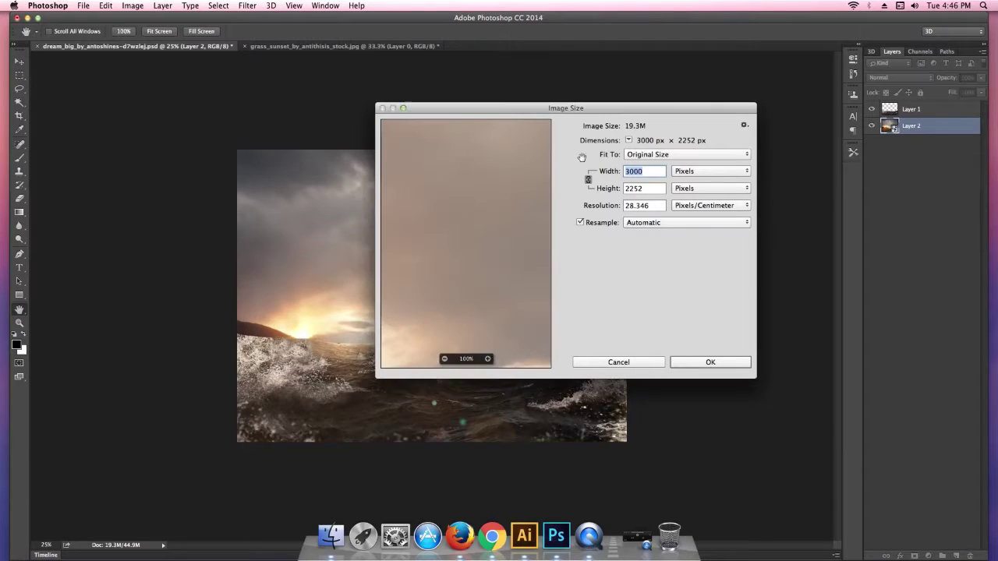
pyautogui.click(656, 205)
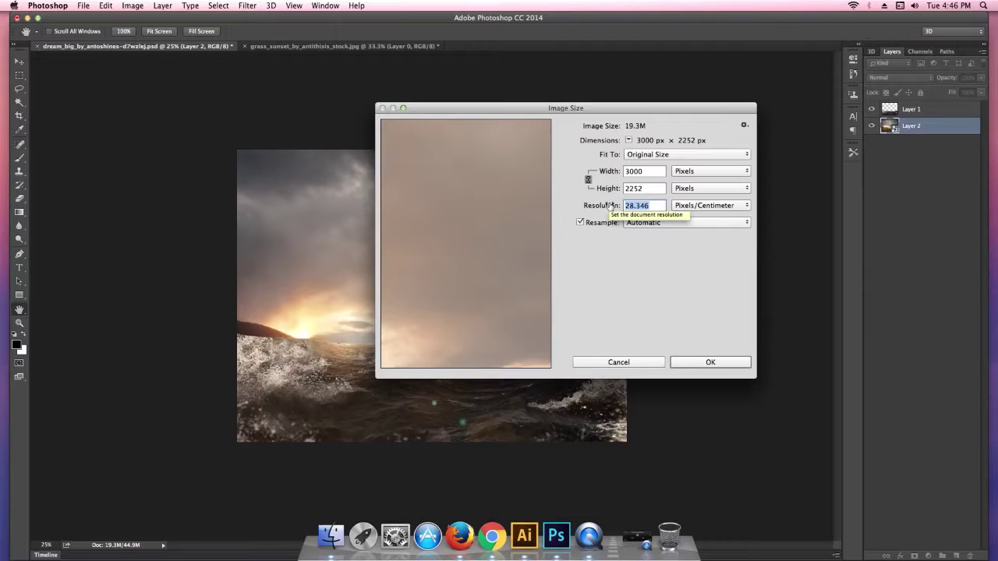
pyautogui.write('72')
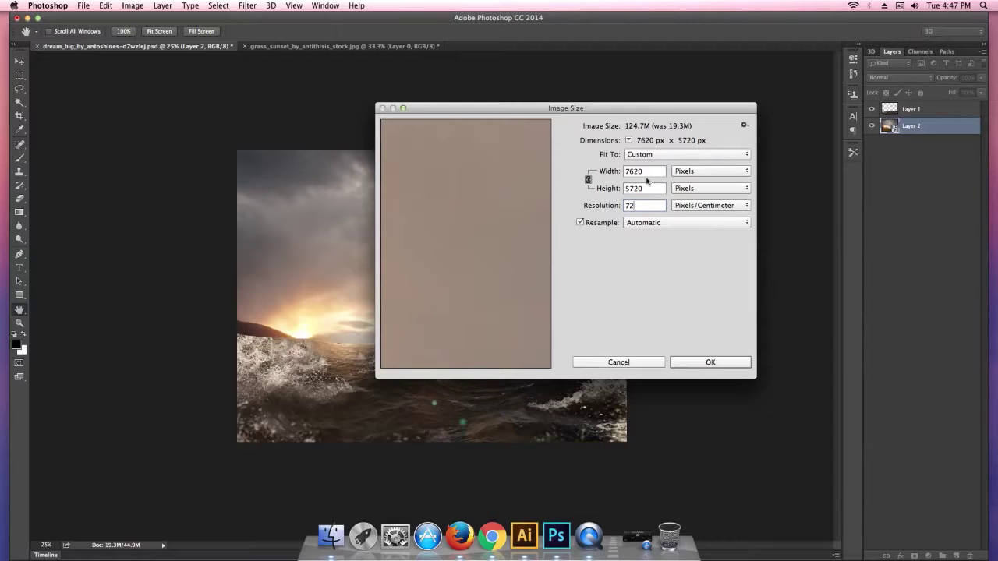
pyautogui.moveTo(648, 173); pyautogui.dragTo(617, 170)
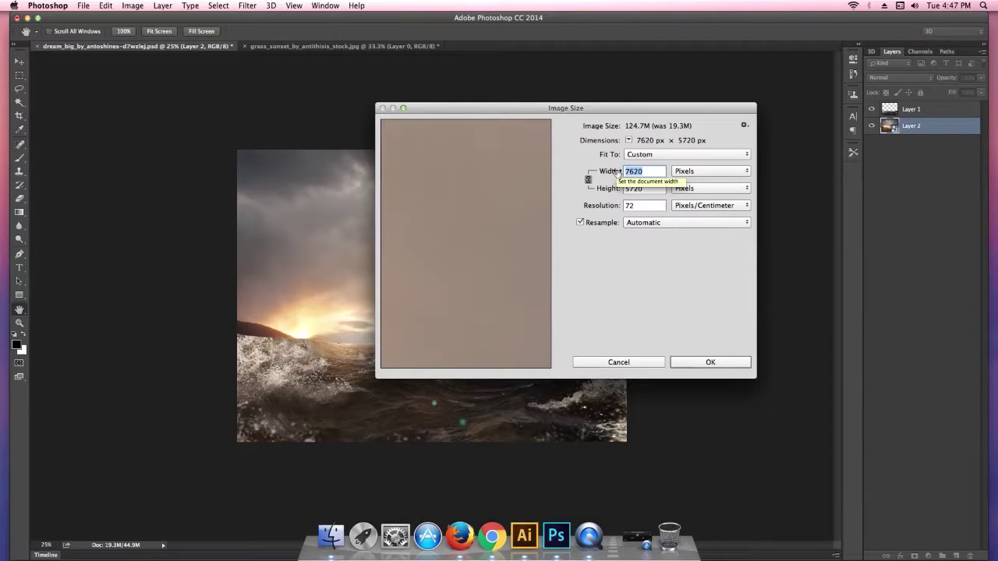
pyautogui.write('190')
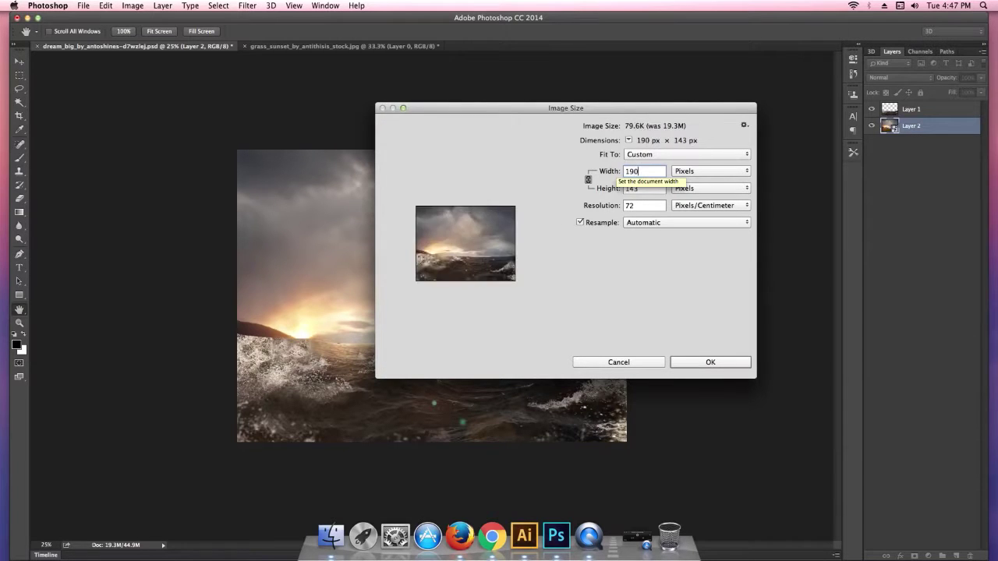
pyautogui.write('0')
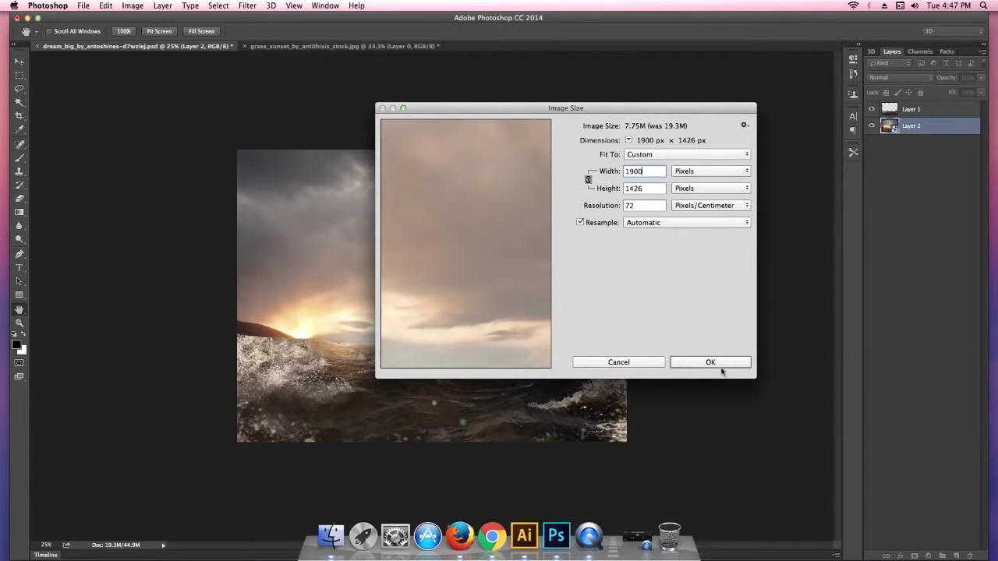
pyautogui.click(595, 170)
pyautogui.write('2500')
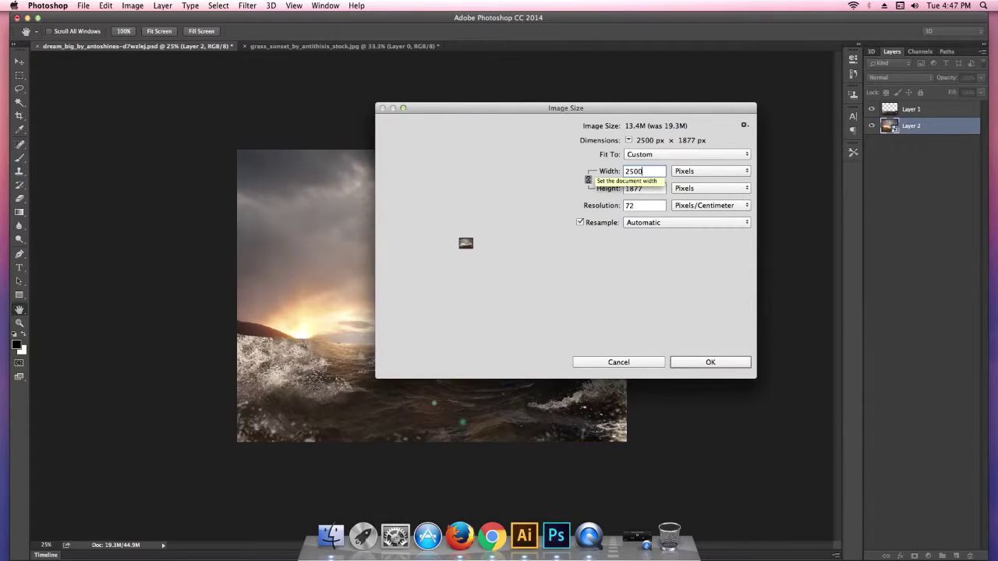
pyautogui.click(700, 363)
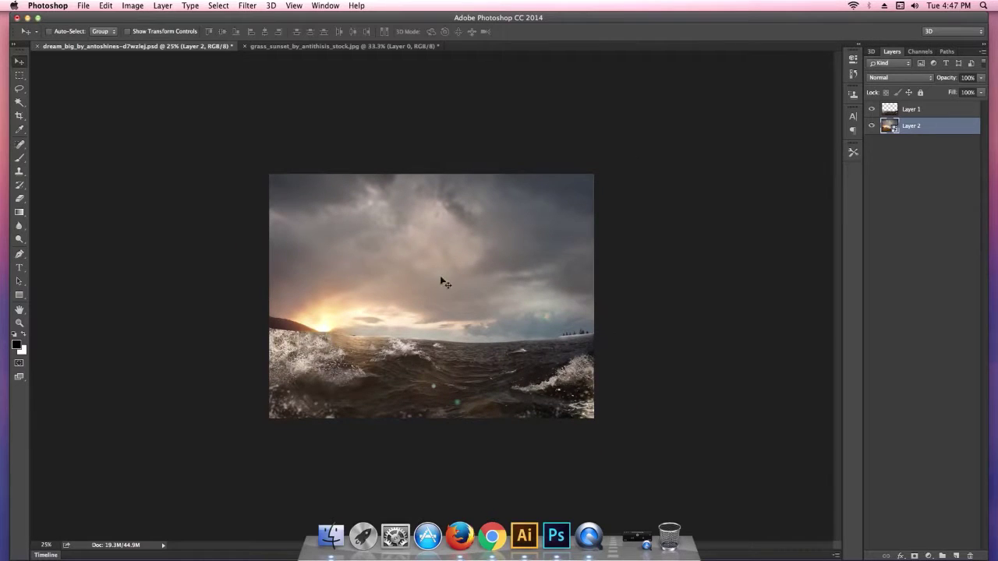
# Step: Close grass_sunset_by_antithisis_stock.jpg with Don't Save and refit the seascape view
pyautogui.hotkey('ctrl', '+')
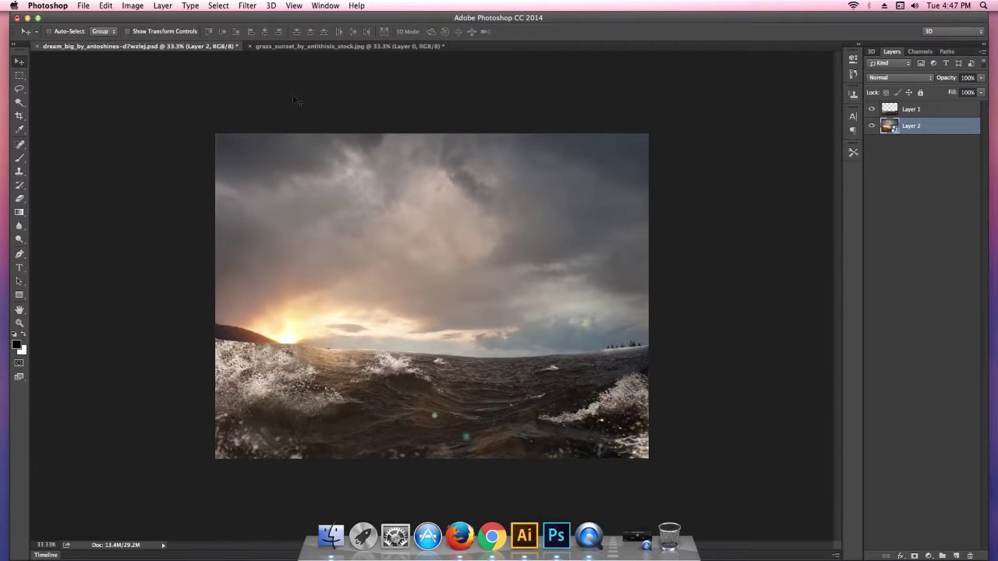
pyautogui.click(312, 47)
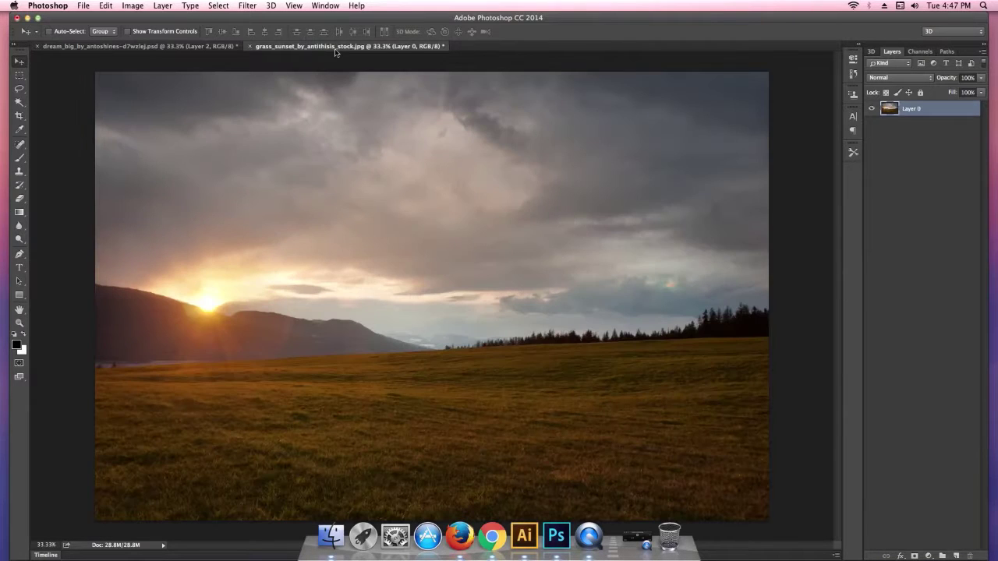
pyautogui.moveTo(445, 222); pyautogui.dragTo(448, 225)
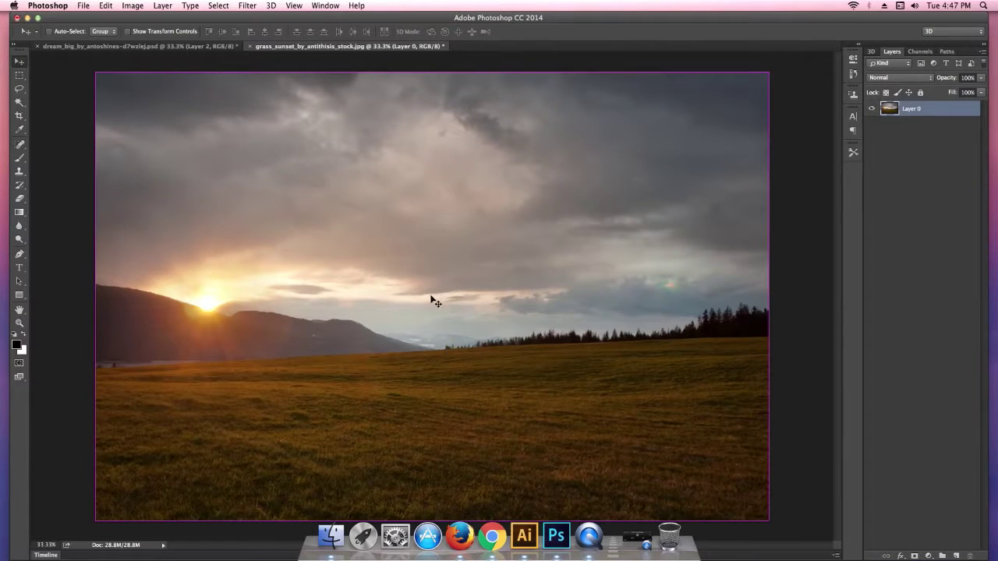
pyautogui.hotkey('ctrl', 'w')
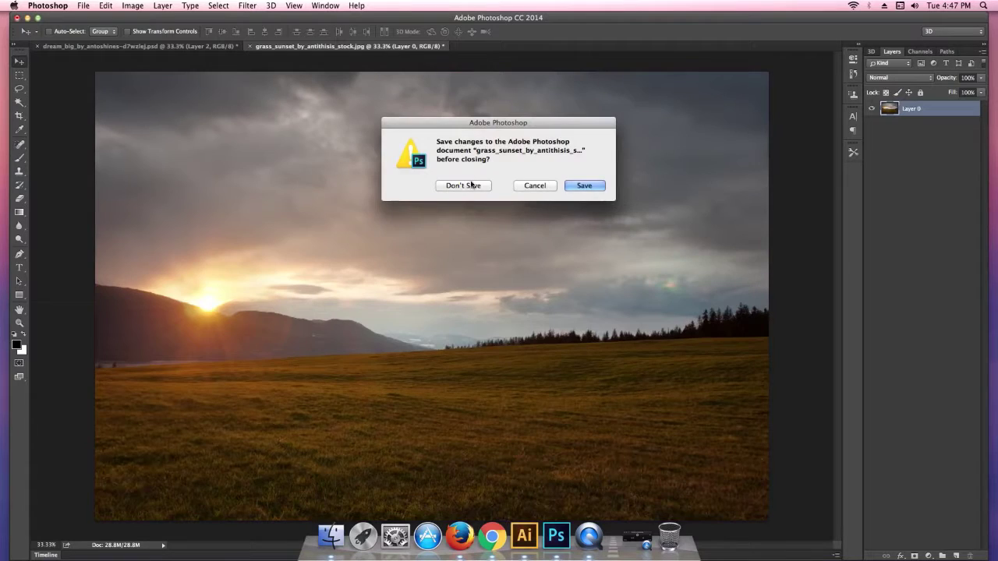
pyautogui.click(464, 185)
pyautogui.hotkey('ctrl', '-')
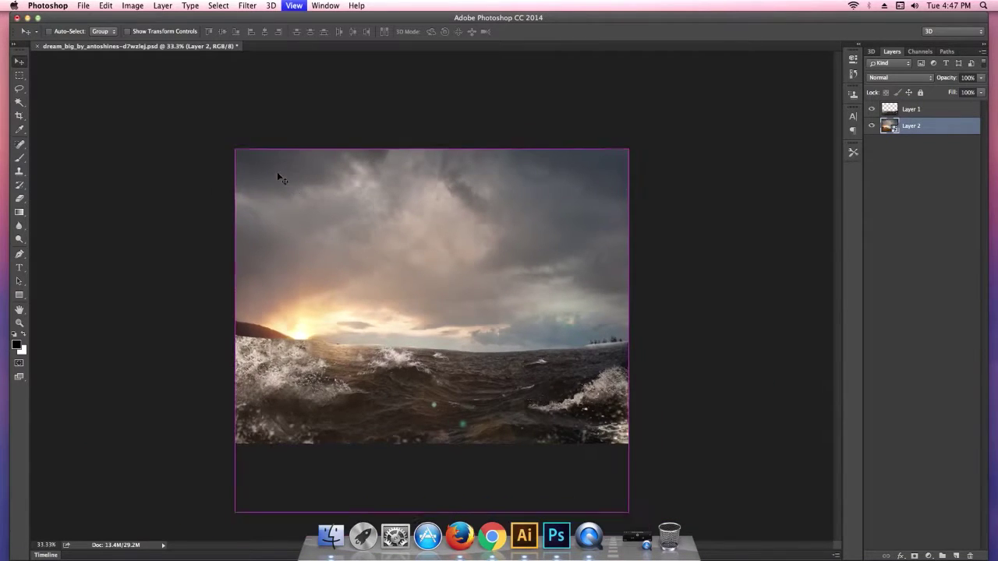
pyautogui.hotkey('ctrl', '+')
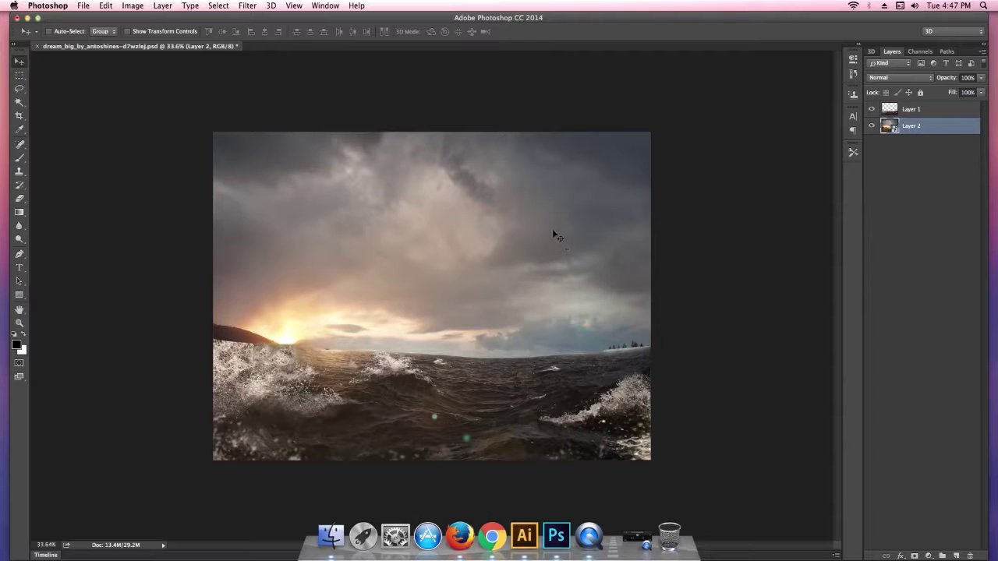
# Step: Nudge the sea image down slightly, then crop the canvas taller above the sky
pyautogui.moveTo(543, 213); pyautogui.dragTo(546, 226)
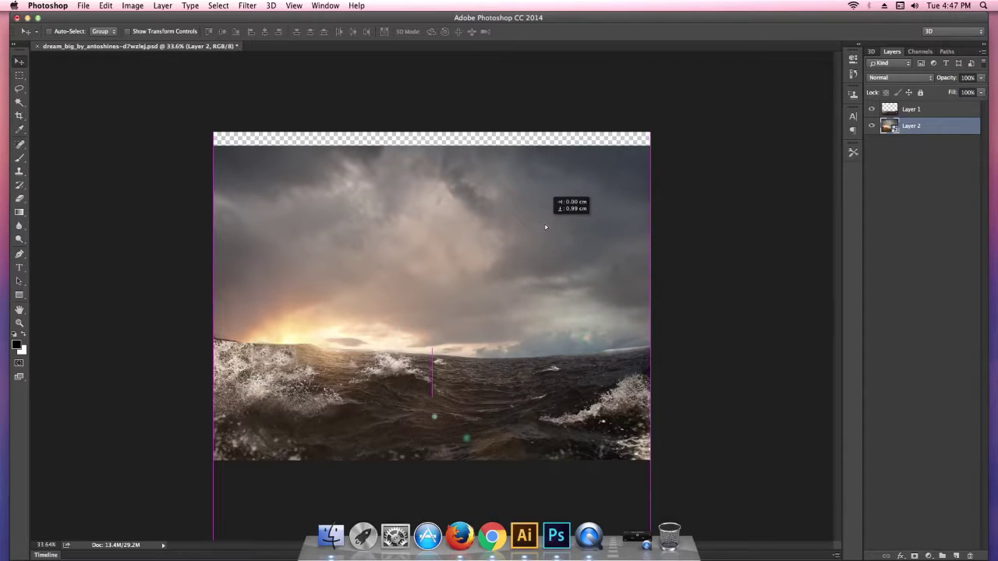
pyautogui.moveTo(545, 227); pyautogui.dragTo(545, 228)
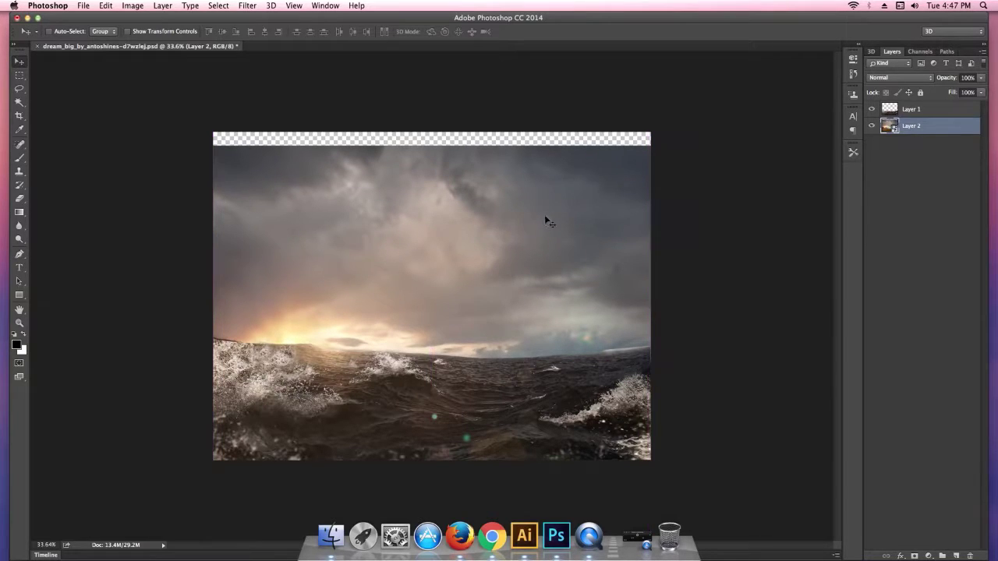
pyautogui.click(20, 116)
pyautogui.moveTo(434, 126); pyautogui.dragTo(434, 110)
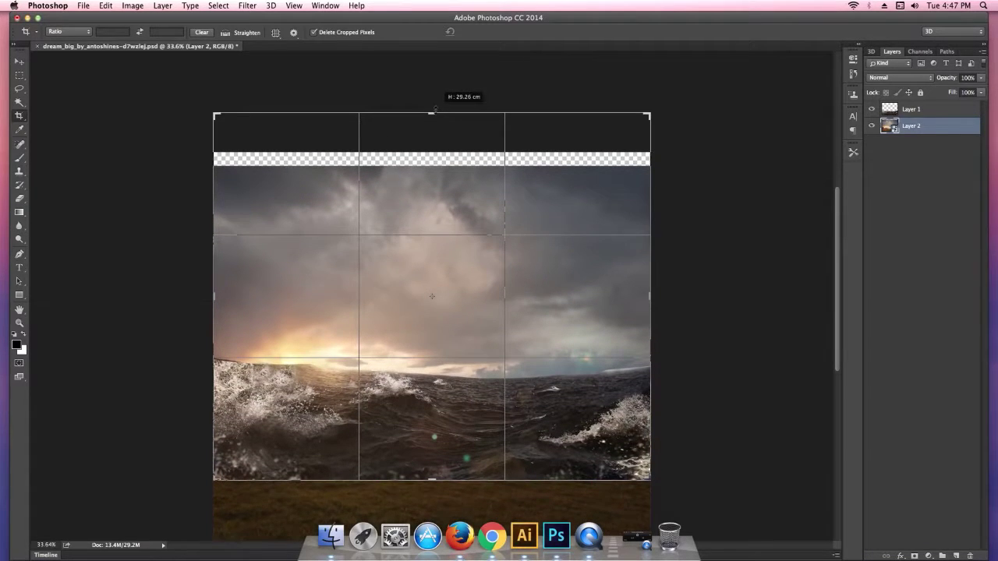
pyautogui.click(484, 32)
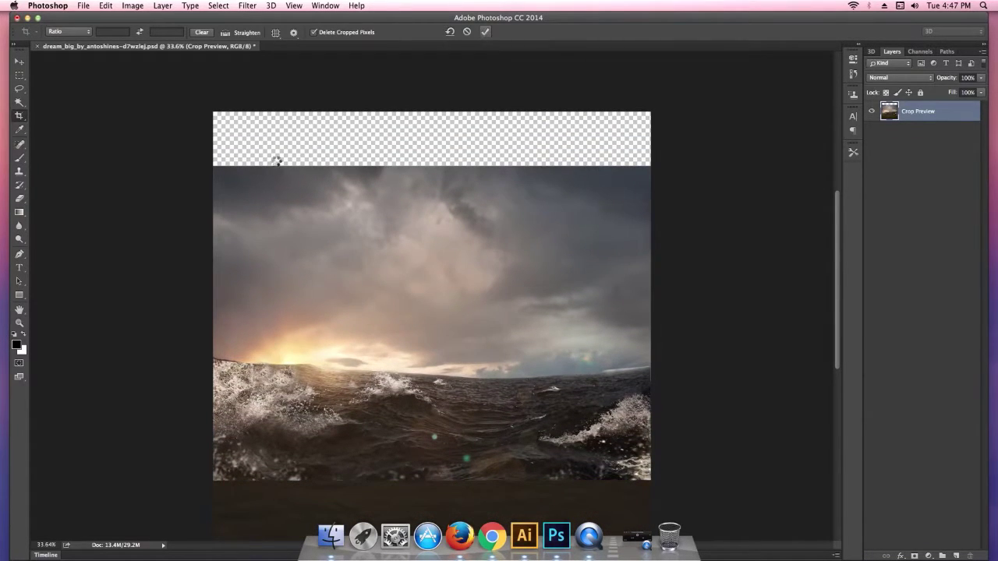
pyautogui.click(23, 68)
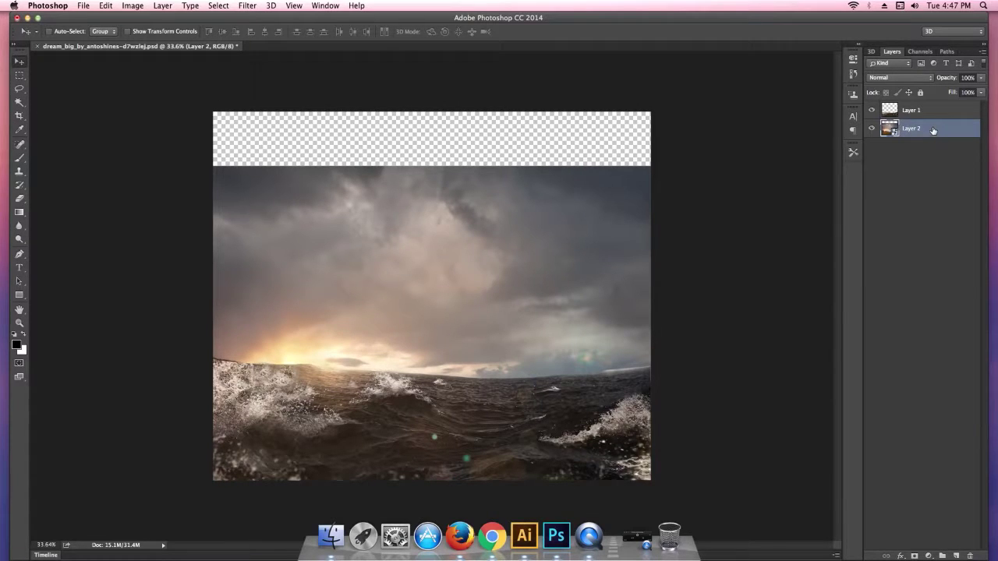
# Step: Rasterize Layer 2 and copy a marquee-selected upper sky strip to a new layer
pyautogui.rightClick(935, 129)
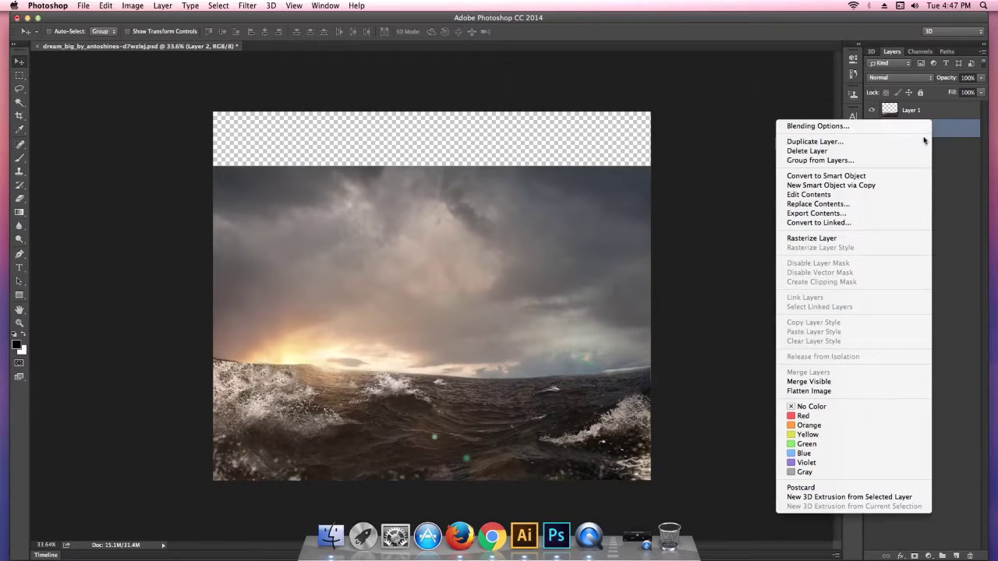
pyautogui.click(847, 238)
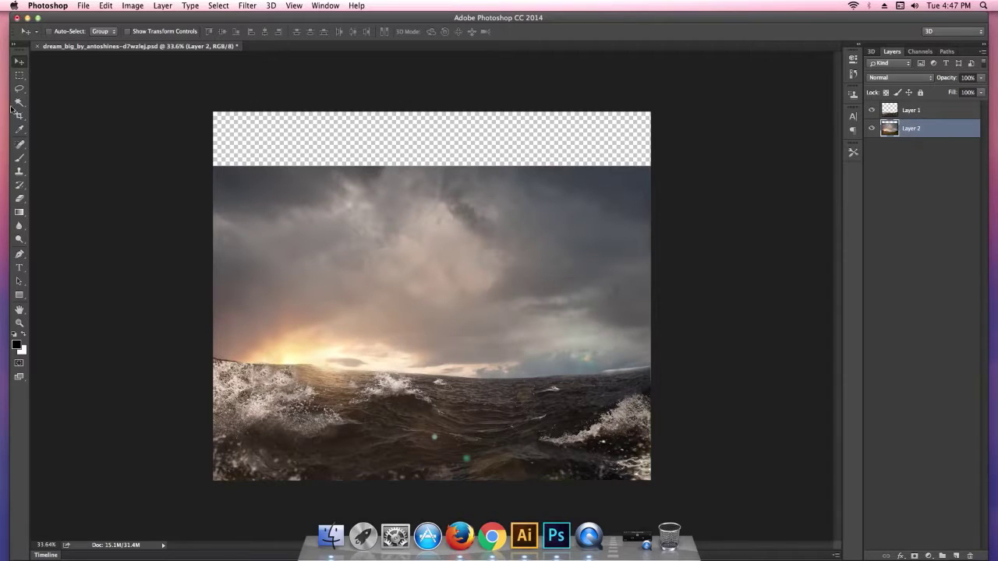
pyautogui.click(19, 75)
pyautogui.moveTo(215, 127)
pyautogui.mouseDown()
pyautogui.moveTo(325, 137)
pyautogui.moveTo(663, 254)
pyautogui.mouseUp()
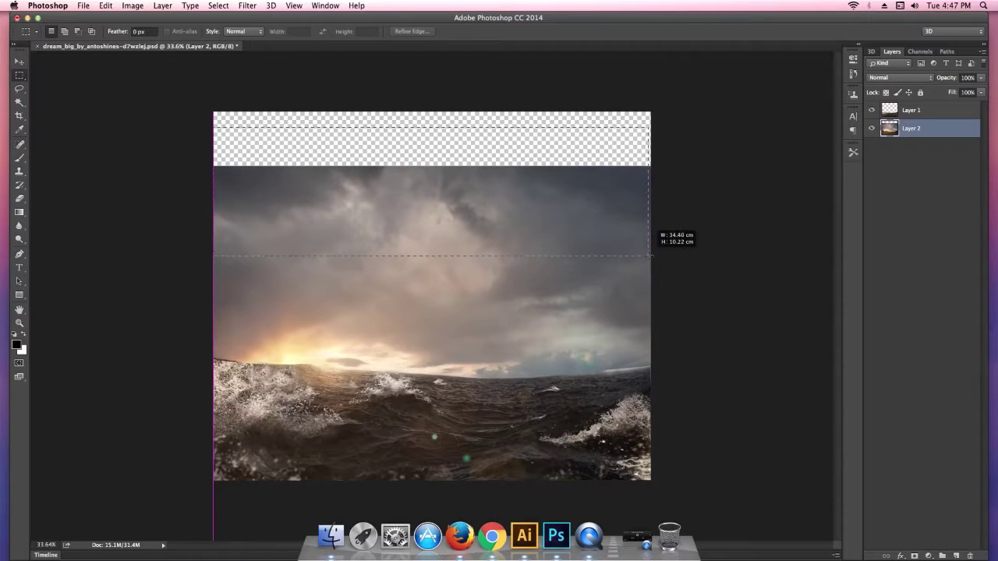
pyautogui.moveTo(664, 254); pyautogui.dragTo(664, 263)
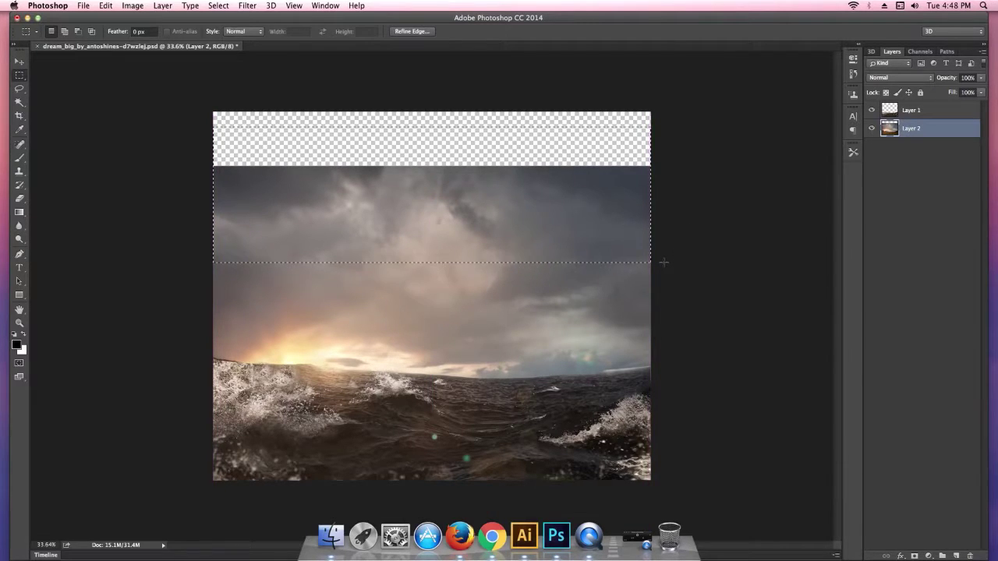
pyautogui.hotkey('ctrl', 'j')
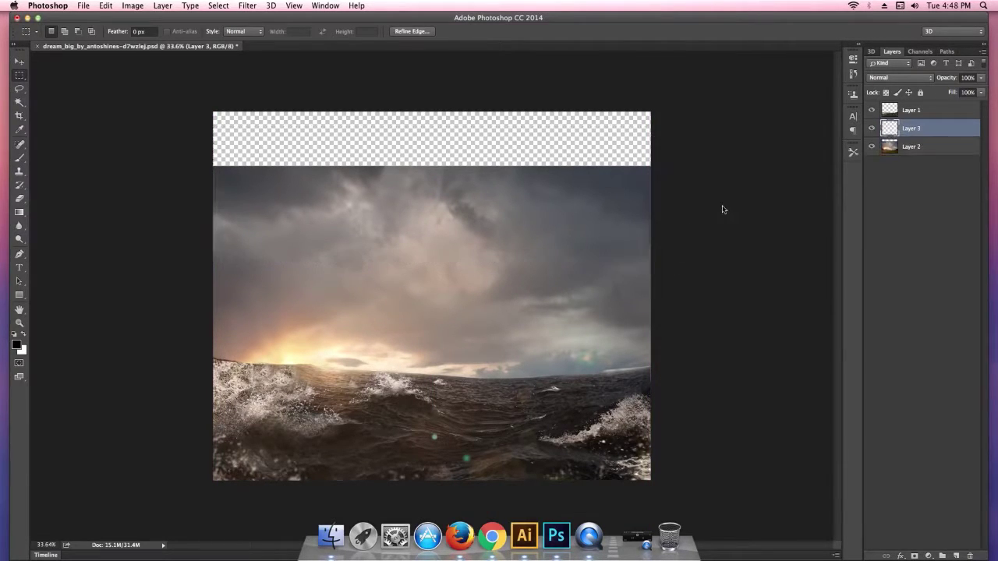
# Step: Move the copied sky strip flush with the canvas top and add a layer mask
pyautogui.click(20, 60)
pyautogui.moveTo(414, 234); pyautogui.dragTo(417, 166)
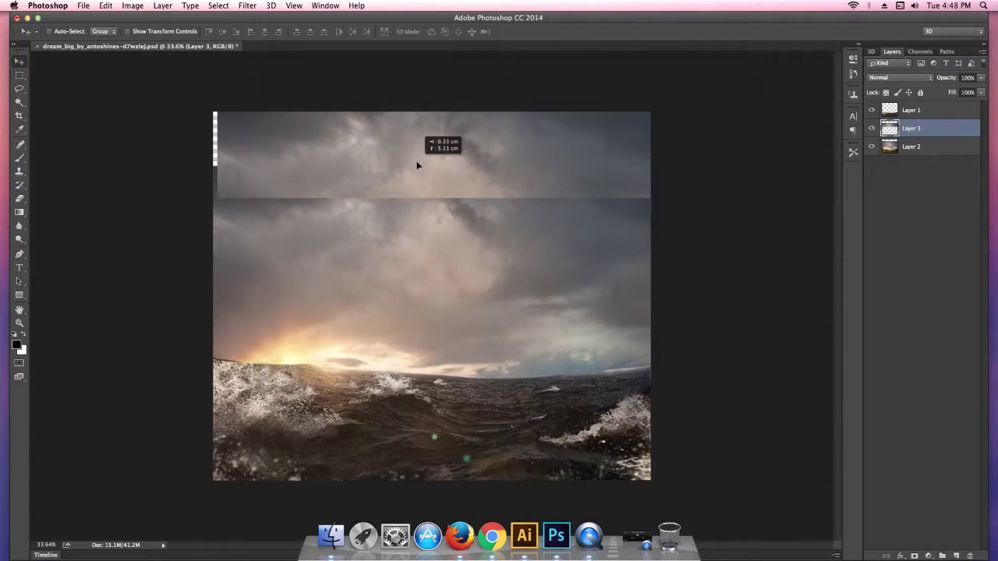
pyautogui.moveTo(416, 165); pyautogui.dragTo(414, 163)
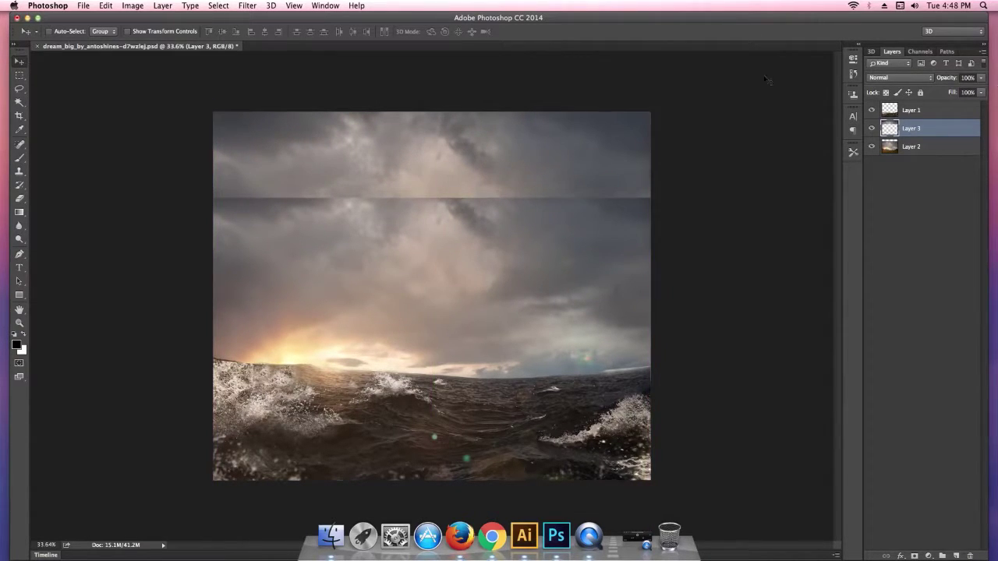
pyautogui.click(915, 555)
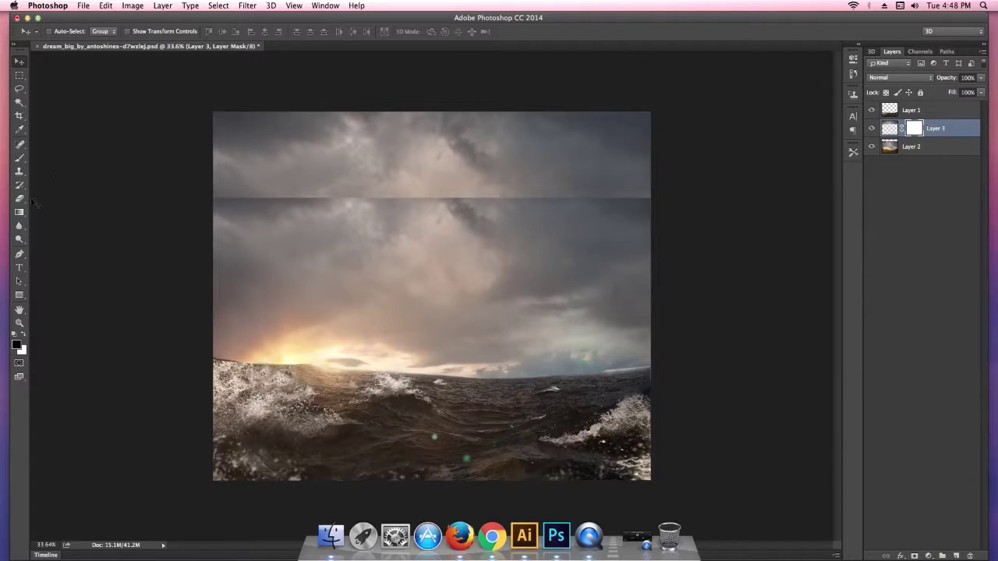
# Step: Paint out the hard sky seam on Layer 3's mask with a 200 px brush at 96% opacity
pyautogui.click(20, 159)
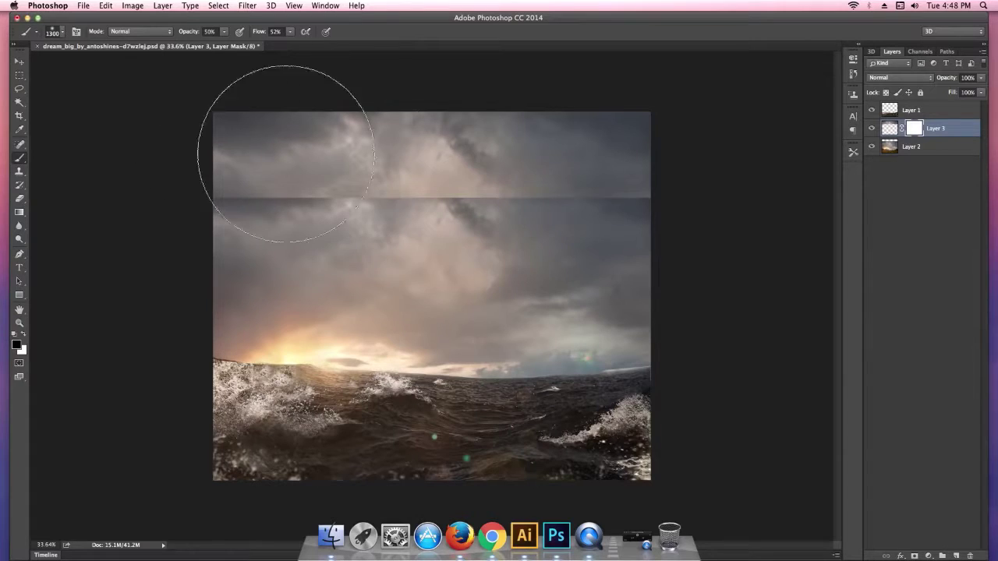
pyautogui.press('[')
pyautogui.press('[')
pyautogui.press('[')
pyautogui.press('[')
pyautogui.press('[')
pyautogui.press('[')
pyautogui.press('[')
pyautogui.press('[')
pyautogui.press('[')
pyautogui.press('[')
pyautogui.press('[')
pyautogui.click(225, 31)
pyautogui.moveTo(251, 47); pyautogui.dragTo(248, 47)
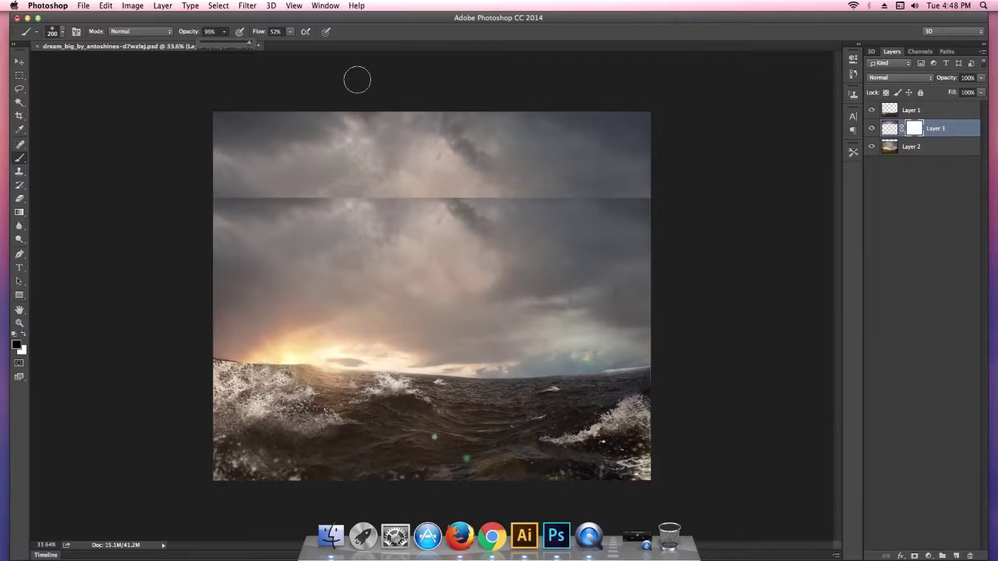
pyautogui.click(628, 201)
pyautogui.moveTo(606, 205); pyautogui.dragTo(211, 207)
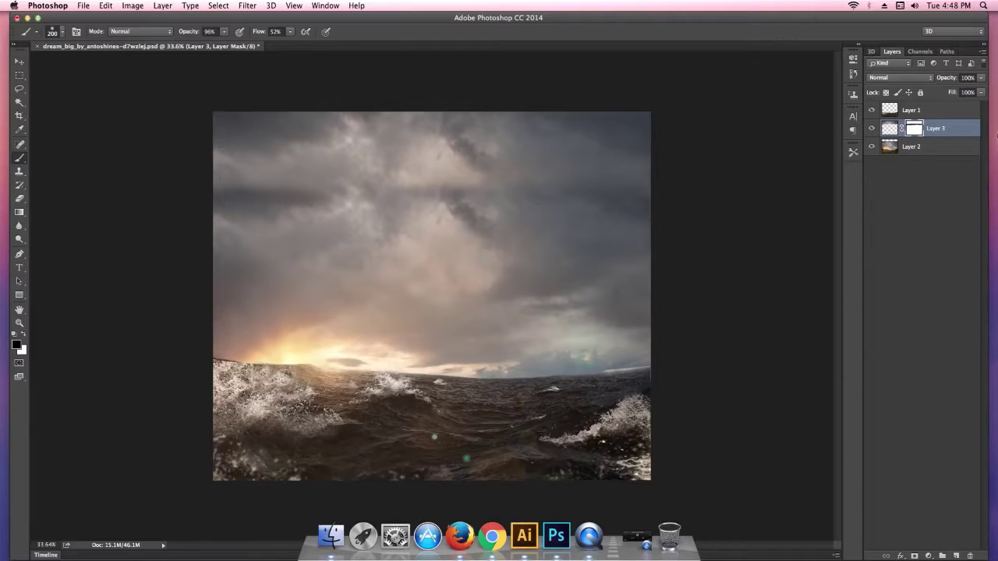
# Step: Merge the sky strip with the sea photo into Layer 3 and check it against Layer 1
pyautogui.keyDown('shift'); pyautogui.click(938, 147); pyautogui.keyUp('shift')
pyautogui.press('super+e')
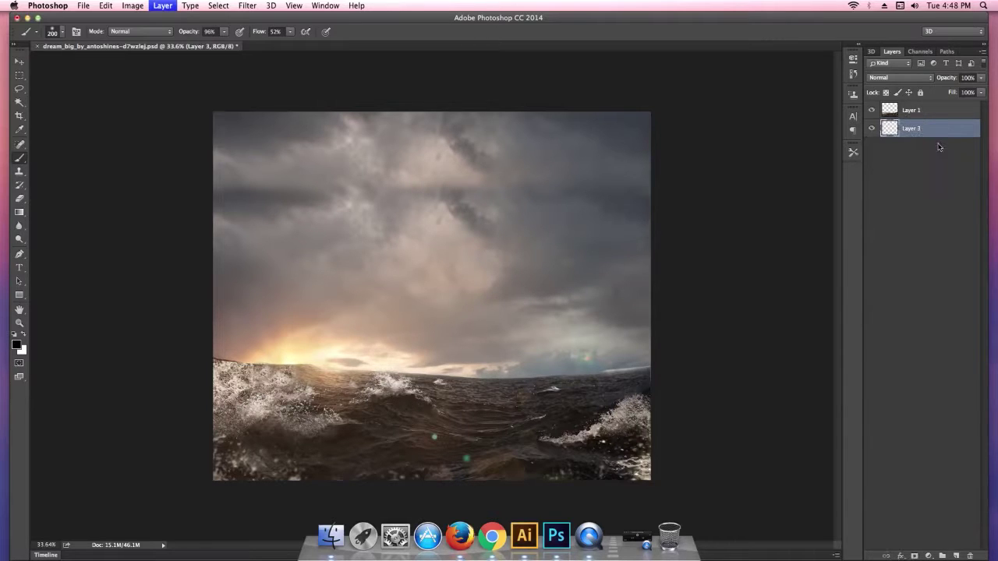
pyautogui.click(873, 112)
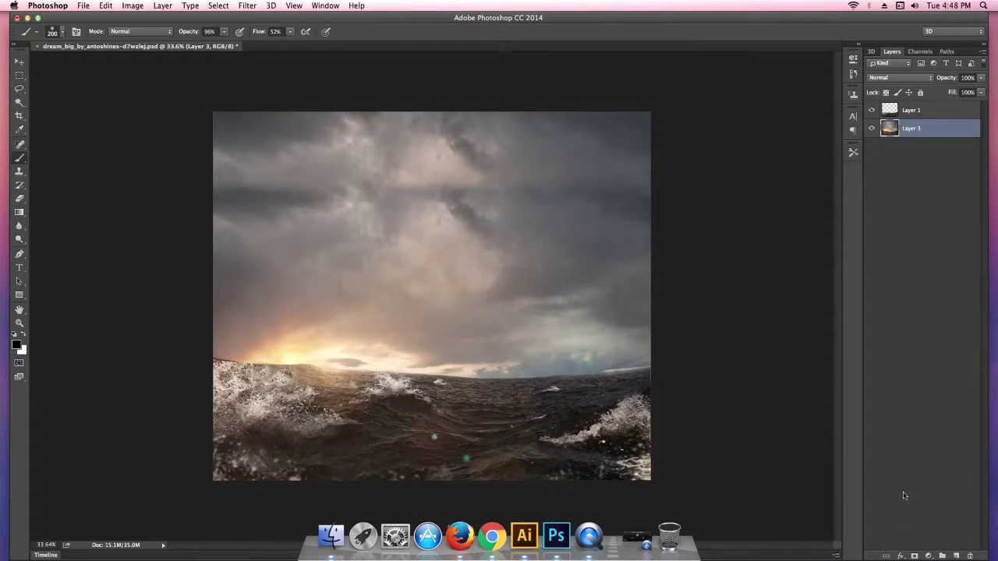
# Step: Create Layer 4 at the top of the stack and choose the 500 px cloud brush
pyautogui.click(957, 556)
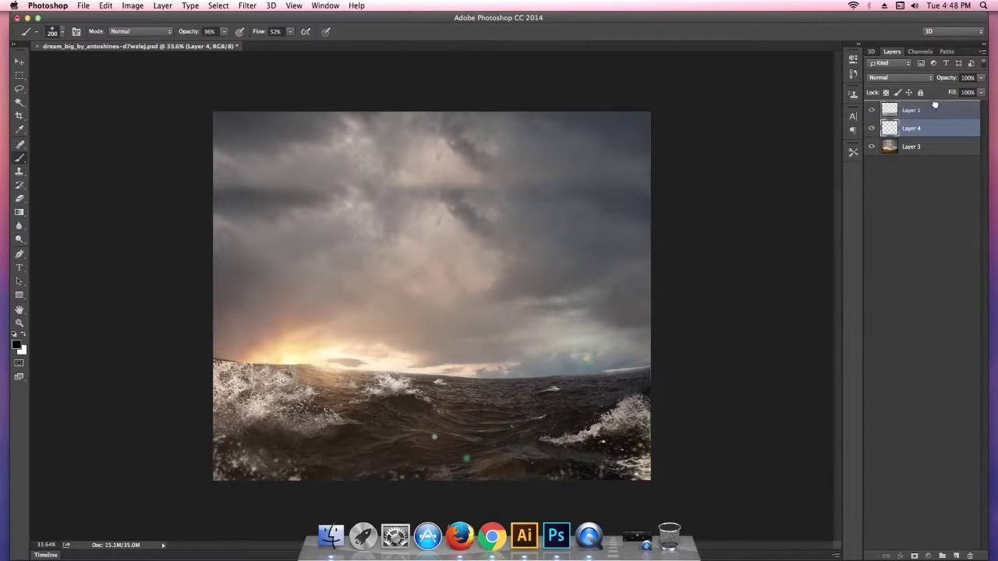
pyautogui.moveTo(941, 129); pyautogui.dragTo(936, 103)
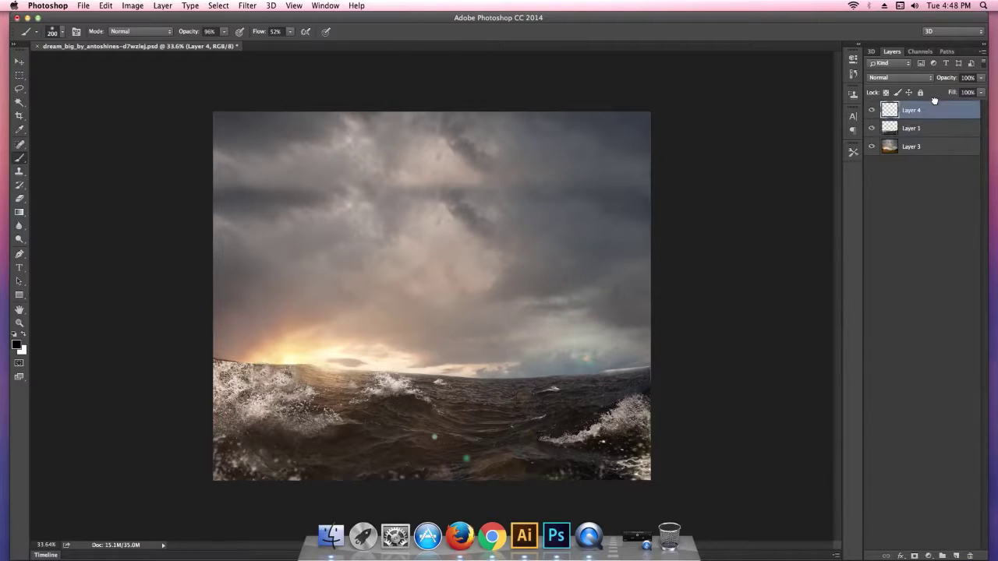
pyautogui.click(66, 34)
pyautogui.scroll(-2, 235, 125)
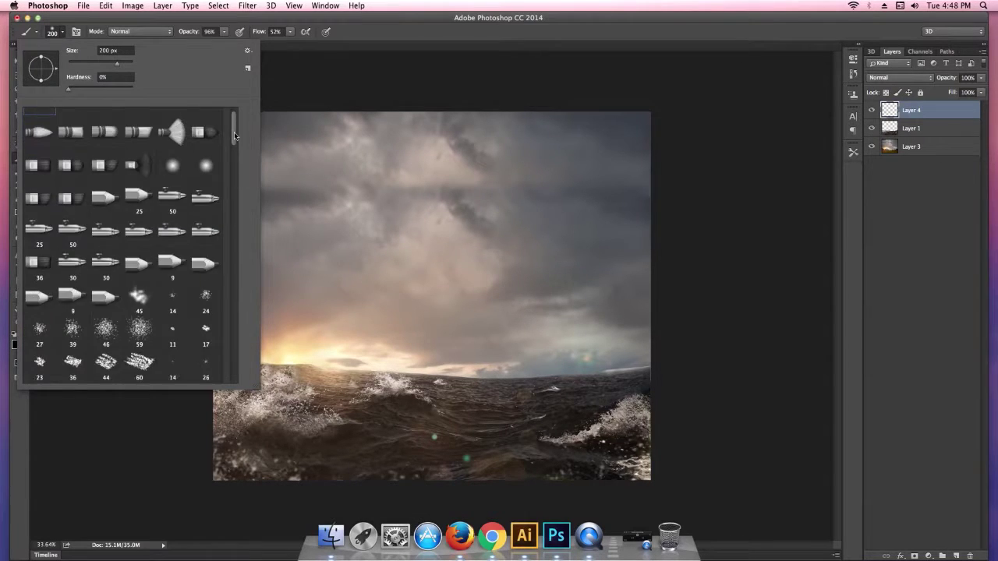
pyautogui.scroll(-3, 234, 171)
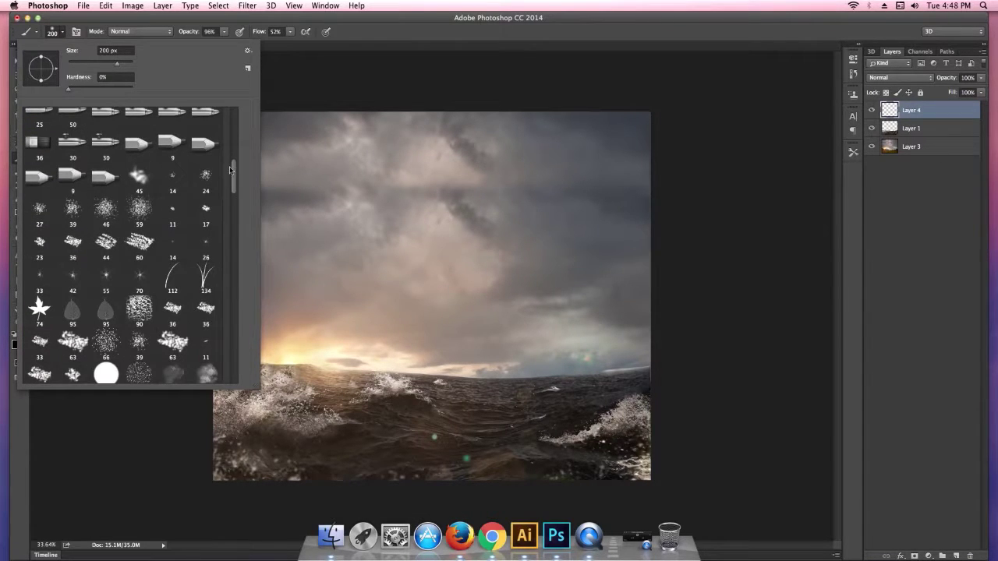
pyautogui.scroll(-2, 231, 174)
pyautogui.scroll(-2, 234, 177)
pyautogui.scroll(-2, 236, 238)
pyautogui.scroll(-2, 236, 257)
pyautogui.scroll(-2, 234, 293)
pyautogui.scroll(-2, 234, 293)
pyautogui.scroll(-2, 236, 317)
pyautogui.scroll(-2, 237, 332)
pyautogui.scroll(-2, 237, 335)
pyautogui.scroll(-2, 237, 351)
pyautogui.scroll(-2, 237, 356)
pyautogui.scroll(-2, 237, 344)
pyautogui.scroll(2, 237, 344)
pyautogui.scroll(2, 235, 316)
pyautogui.scroll(2, 235, 288)
pyautogui.scroll(2, 235, 283)
pyautogui.scroll(3, 182, 257)
pyautogui.scroll(3, 182, 257)
pyautogui.doubleClick(207, 198)
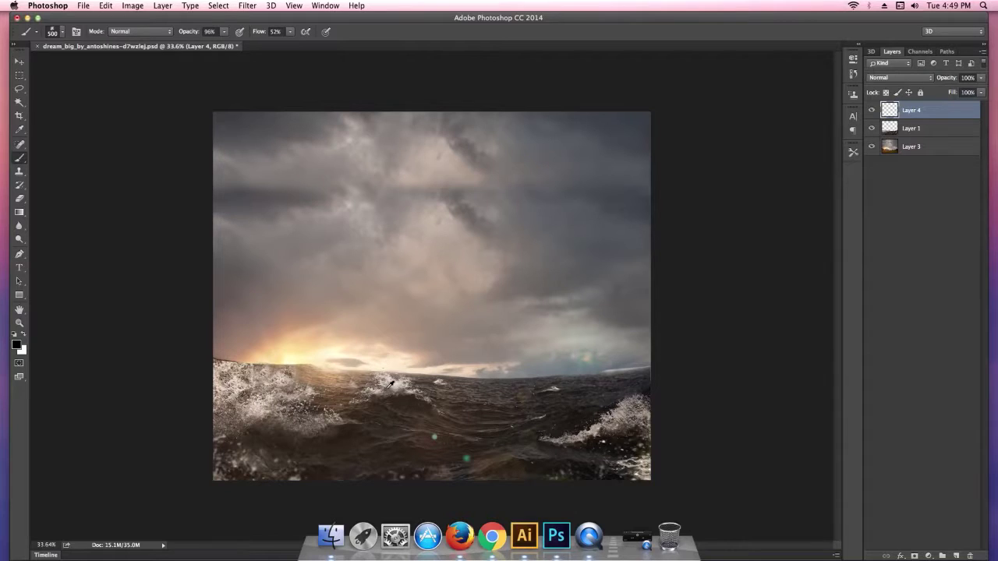
# Step: Paint white haze along the horizon and fade Layer 4 to 57% opacity
pyautogui.moveTo(668, 379)
pyautogui.mouseDown()
pyautogui.moveTo(620, 364)
pyautogui.moveTo(279, 352)
pyautogui.moveTo(648, 355)
pyautogui.moveTo(289, 357)
pyautogui.moveTo(558, 367)
pyautogui.moveTo(612, 345)
pyautogui.mouseUp()
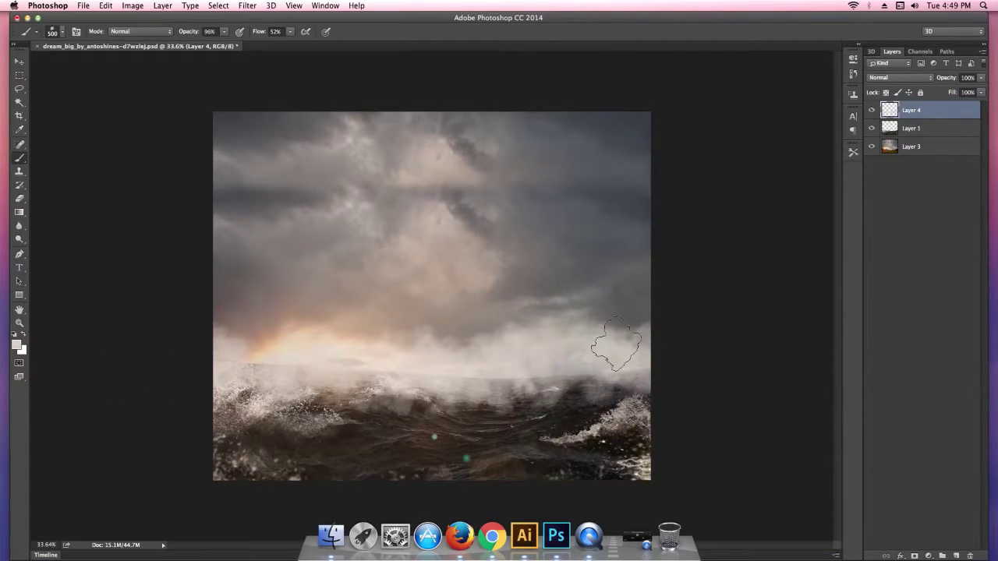
pyautogui.click(982, 78)
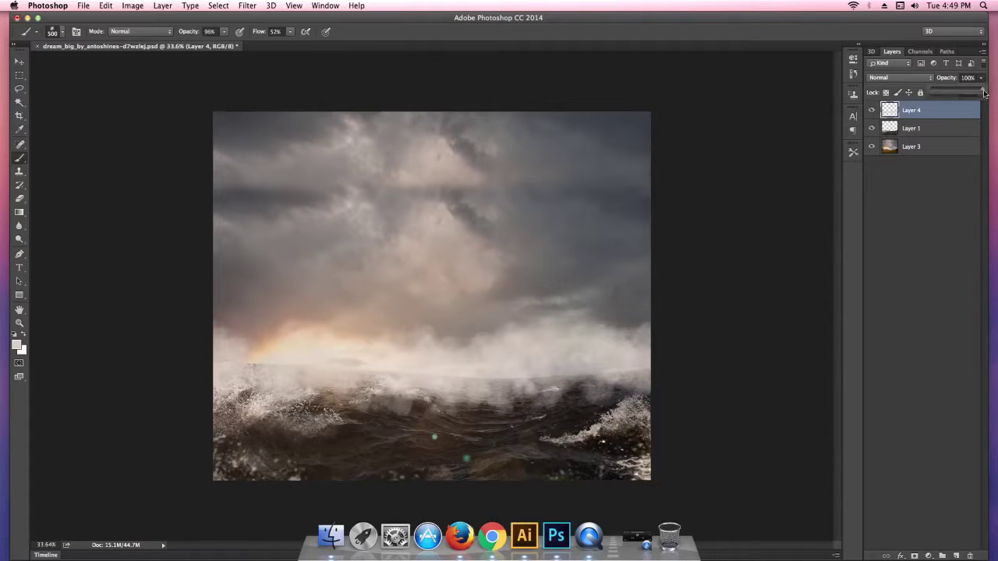
pyautogui.moveTo(967, 93); pyautogui.dragTo(965, 94)
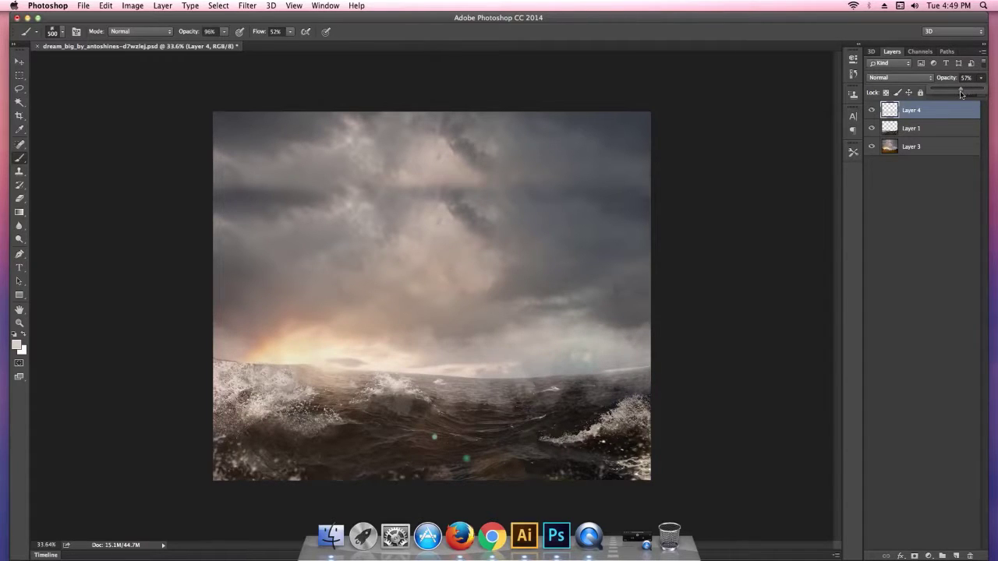
pyautogui.scroll(3, 597, 379)
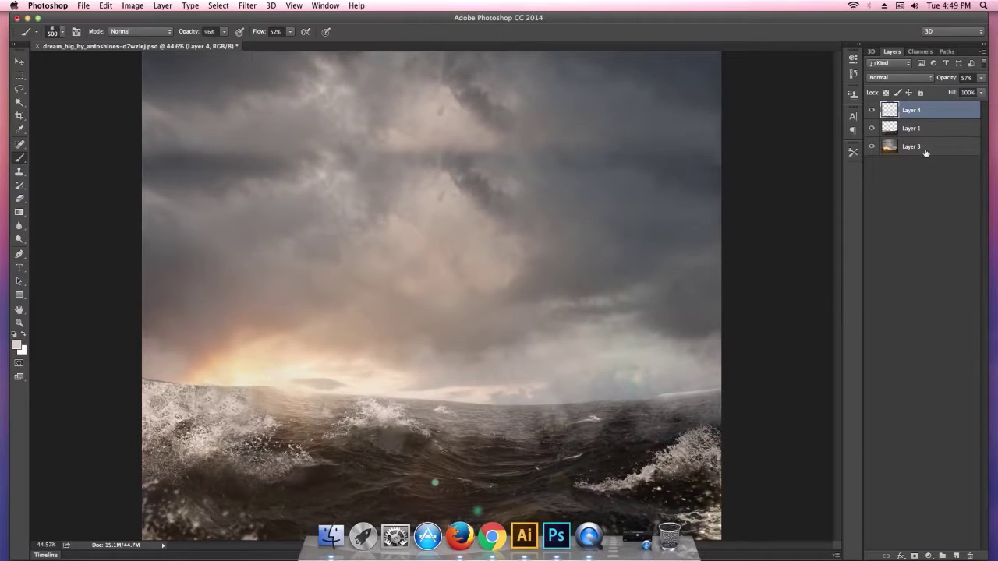
# Step: On a new Layer 5, paint white haze across the horizon with a 200 px soft round brush
pyautogui.click(956, 556)
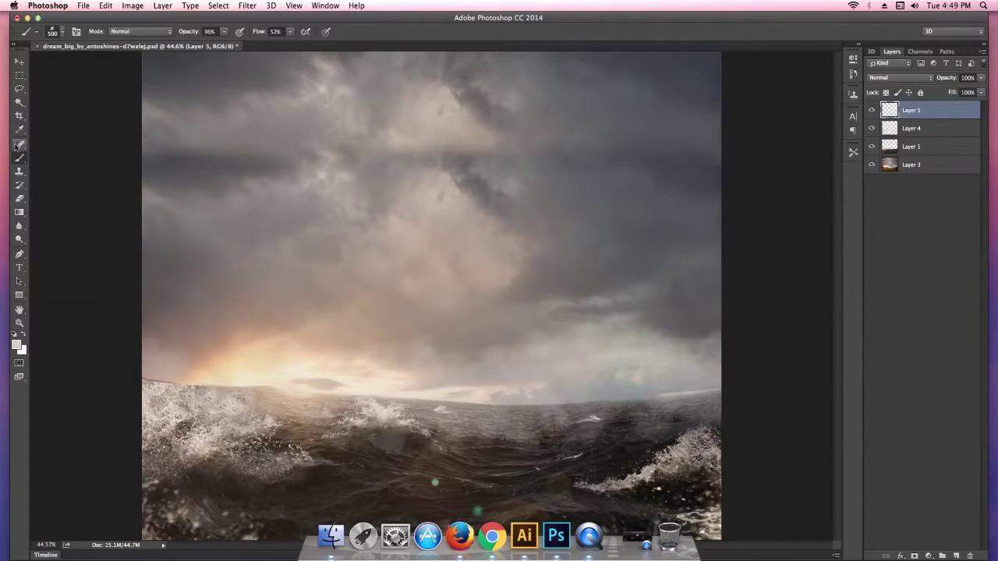
pyautogui.click(62, 32)
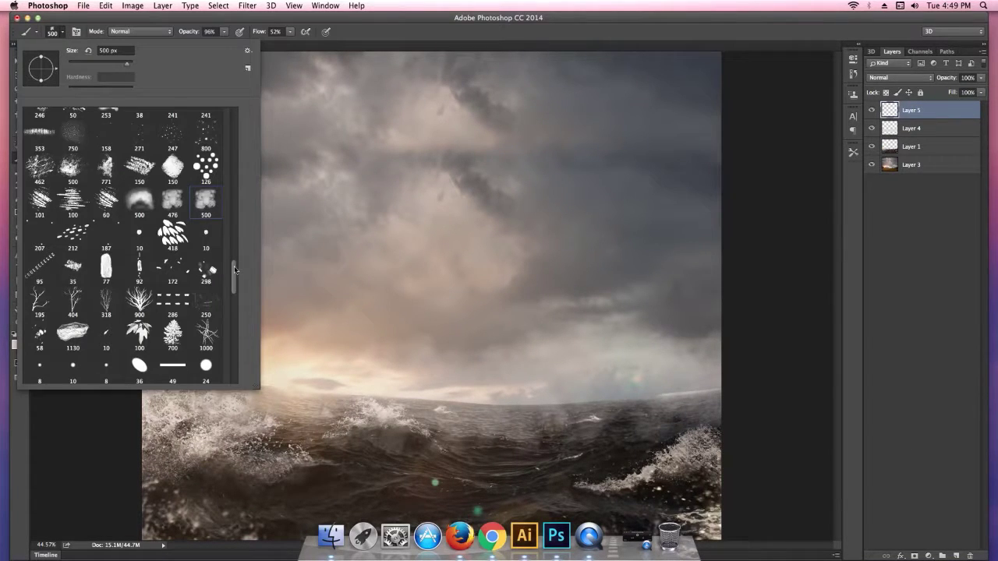
pyautogui.moveTo(234, 273); pyautogui.dragTo(233, 117)
pyautogui.click(135, 125)
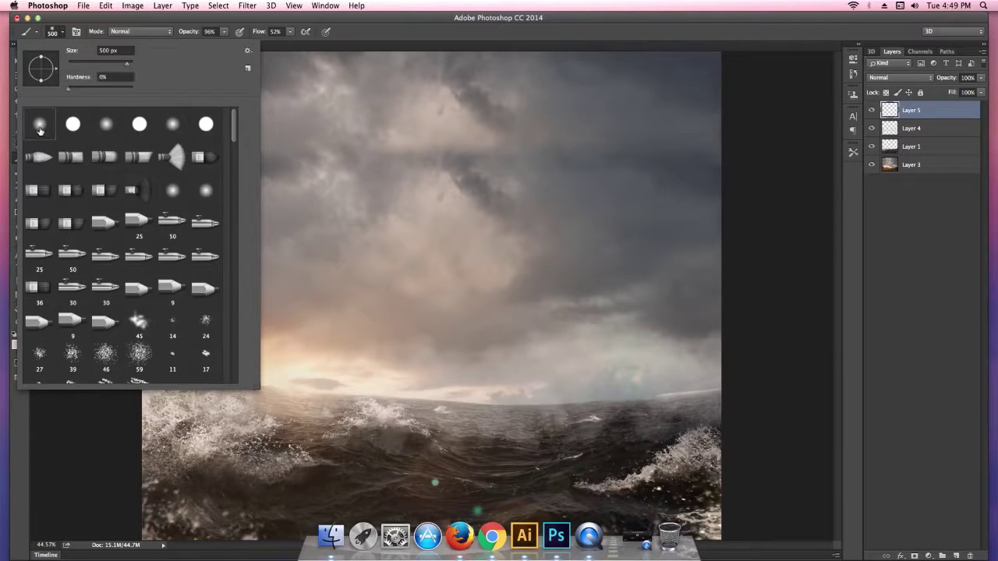
pyautogui.press('Return')
pyautogui.press('[')
pyautogui.press('[')
pyautogui.press('[')
pyautogui.press('[')
pyautogui.press('[')
pyautogui.moveTo(689, 395); pyautogui.dragTo(627, 401)
pyautogui.moveTo(559, 403)
pyautogui.mouseDown()
pyautogui.moveTo(629, 395)
pyautogui.moveTo(454, 403)
pyautogui.mouseUp()
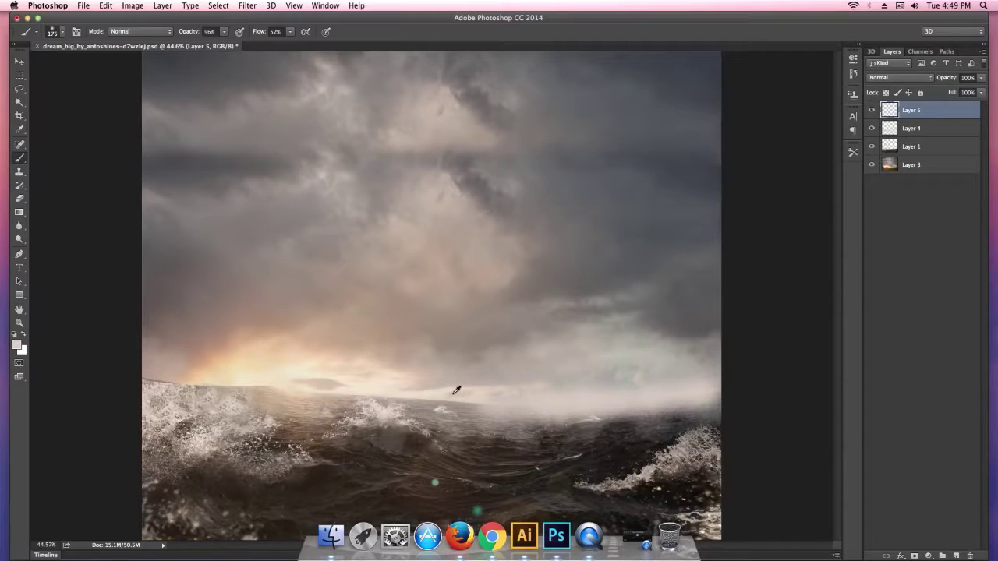
pyautogui.moveTo(470, 406)
pyautogui.mouseDown()
pyautogui.moveTo(145, 370)
pyautogui.moveTo(250, 383)
pyautogui.mouseUp()
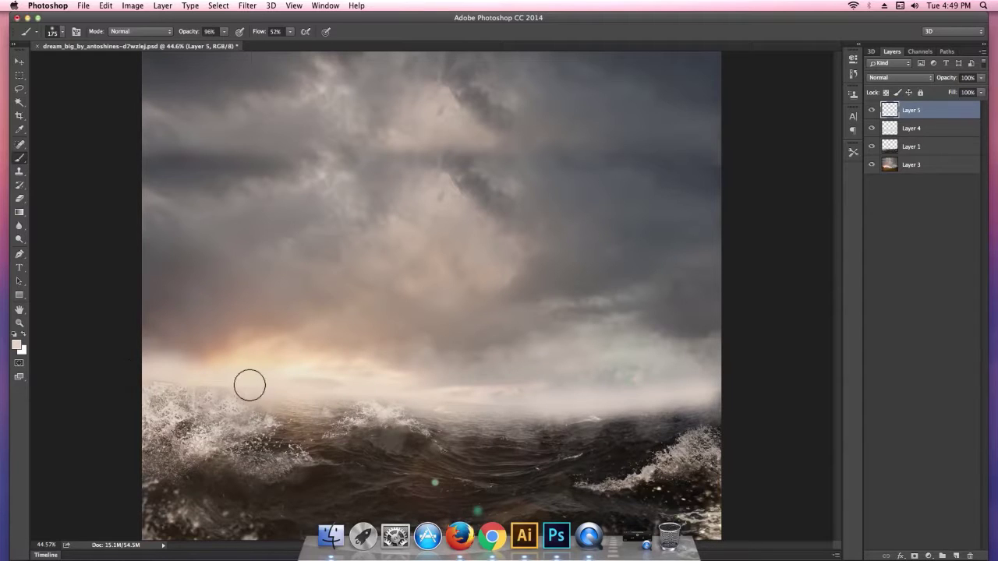
# Step: Fade Layer 5 to about 56% opacity
pyautogui.click(981, 77)
pyautogui.moveTo(978, 91); pyautogui.dragTo(965, 92)
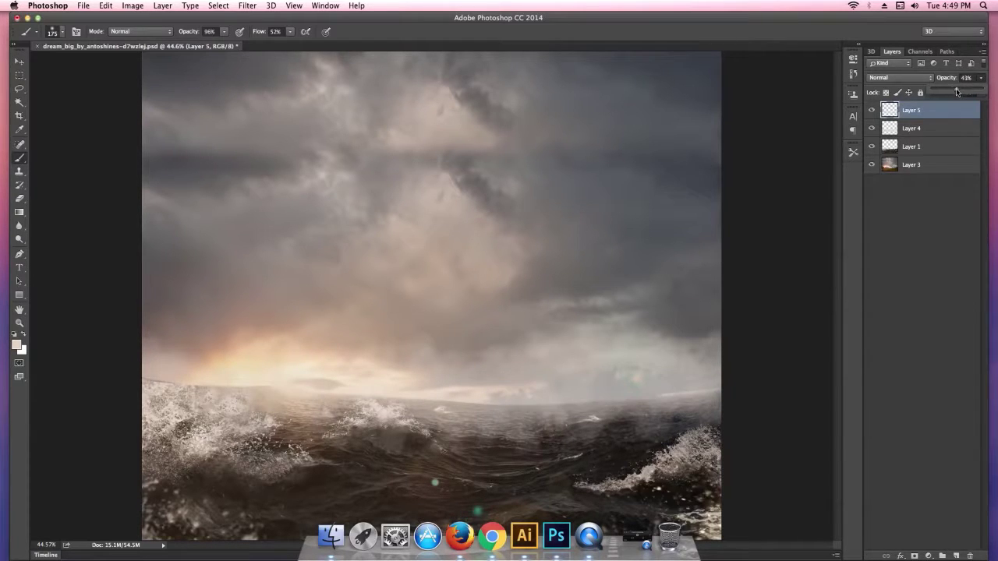
pyautogui.moveTo(957, 92); pyautogui.dragTo(961, 92)
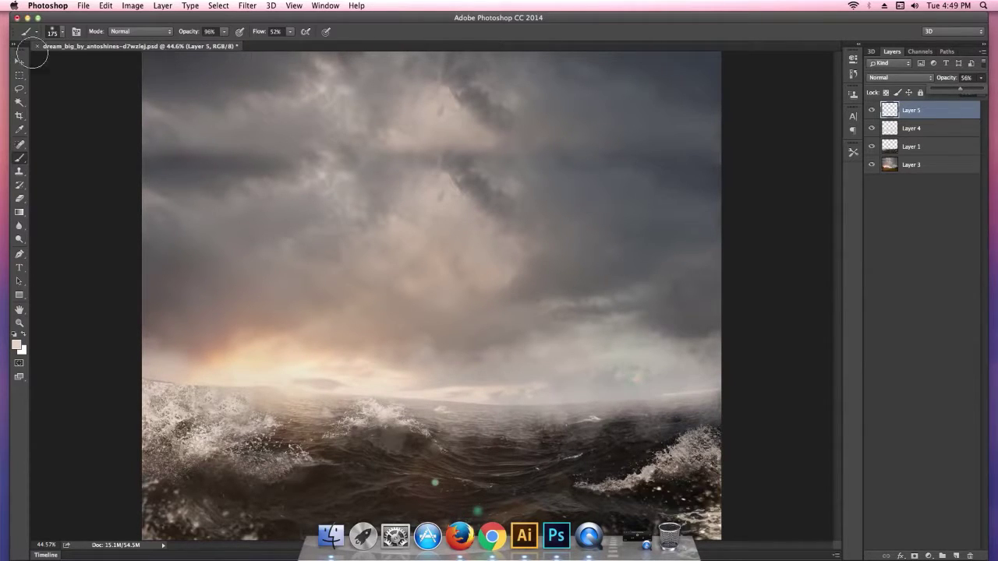
# Step: Fit the canvas in view, reposition Layer 5 with the Move tool, and switch to Finder
pyautogui.click(19, 61)
pyautogui.hotkey('ctrl', '-')
pyautogui.hotkey('ctrl', '-')
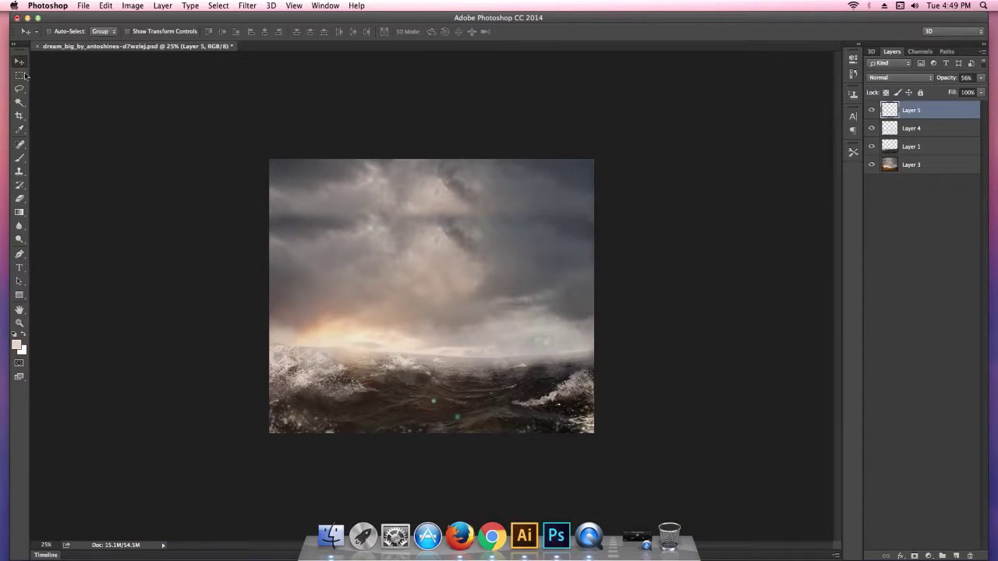
pyautogui.moveTo(326, 162); pyautogui.dragTo(328, 163)
pyautogui.moveTo(630, 248); pyautogui.dragTo(717, 356)
pyautogui.press('super+Tab')
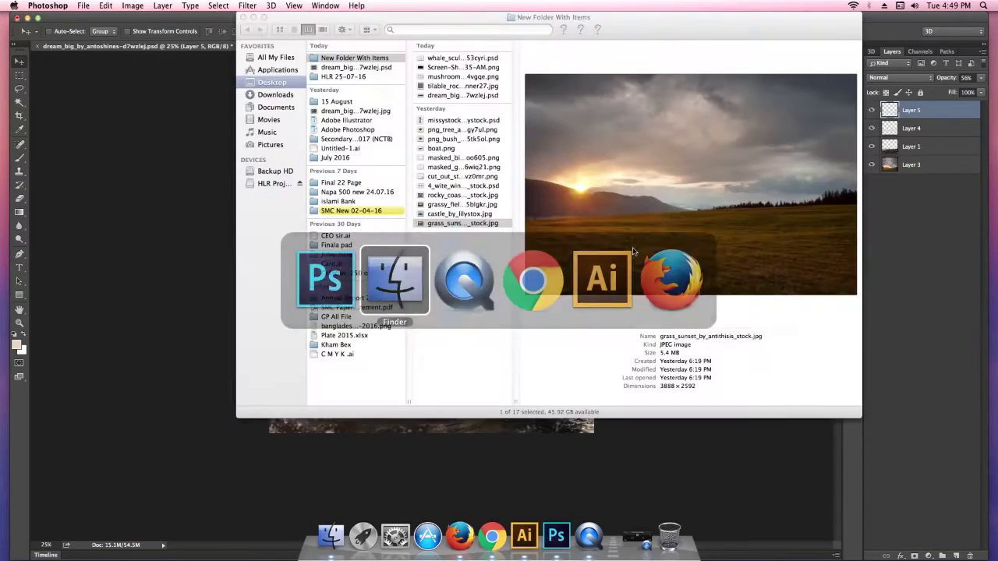
# Step: Open the rocky_coast stock photo from Finder in Photoshop CC 2014
pyautogui.click(460, 214)
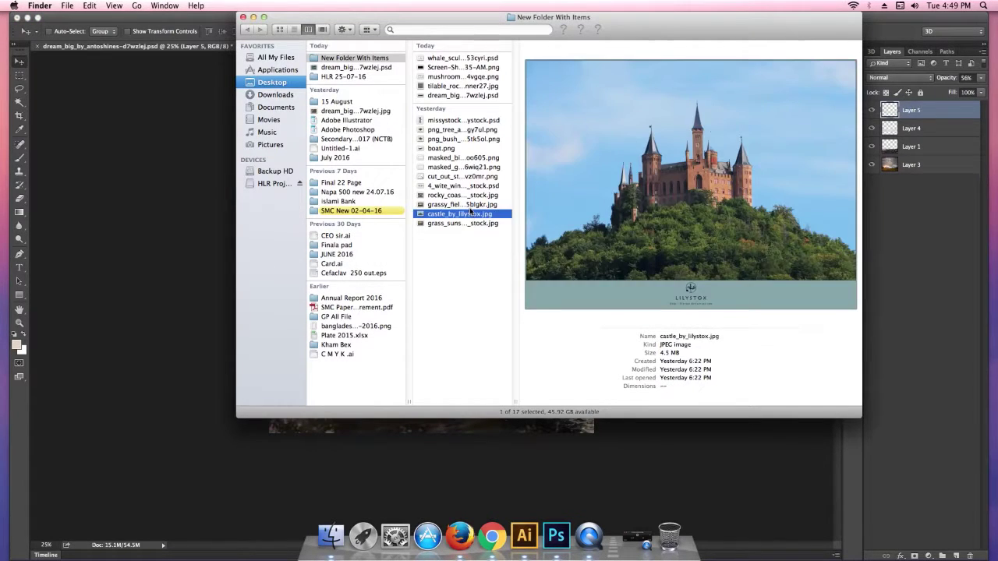
pyautogui.press('Up')
pyautogui.press('Up')
pyautogui.press('Up')
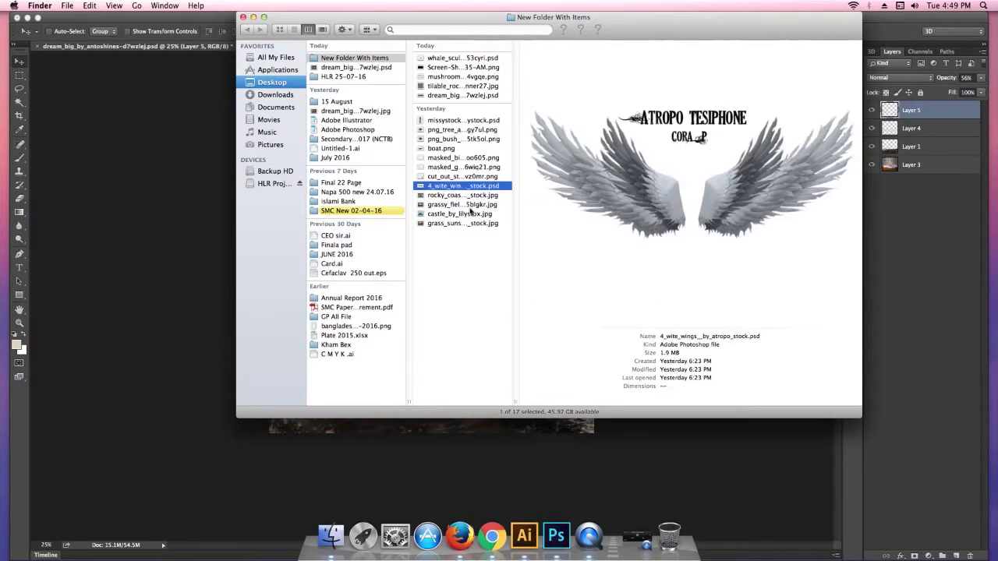
pyautogui.press('Down')
pyautogui.rightClick(469, 195)
pyautogui.moveTo(494, 209)
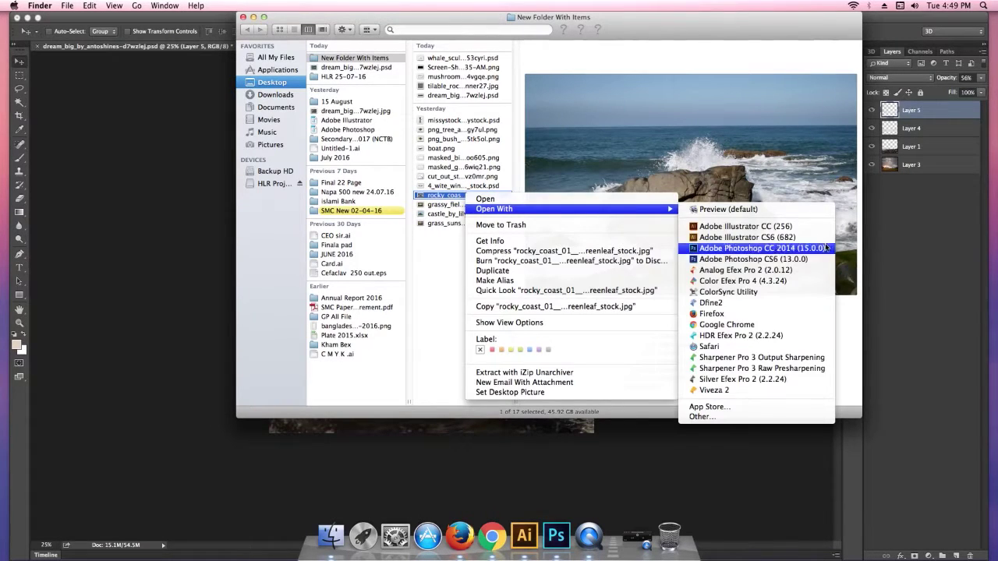
pyautogui.click(786, 249)
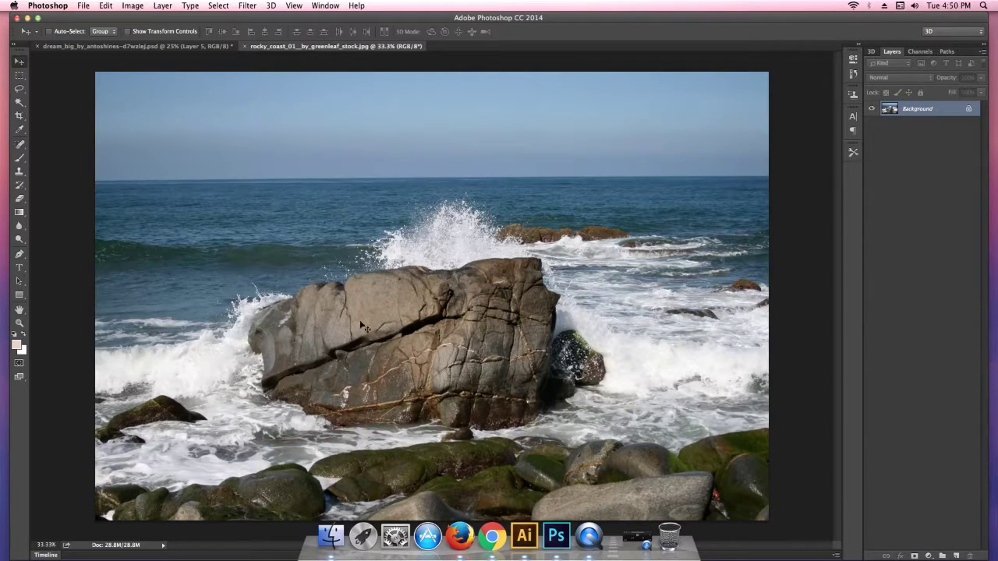
# Step: Unlock the rocky coast Background into editable Layer 0
pyautogui.press('super+equal')
pyautogui.click(973, 107)
pyautogui.doubleClick(938, 113)
pyautogui.click(821, 126)
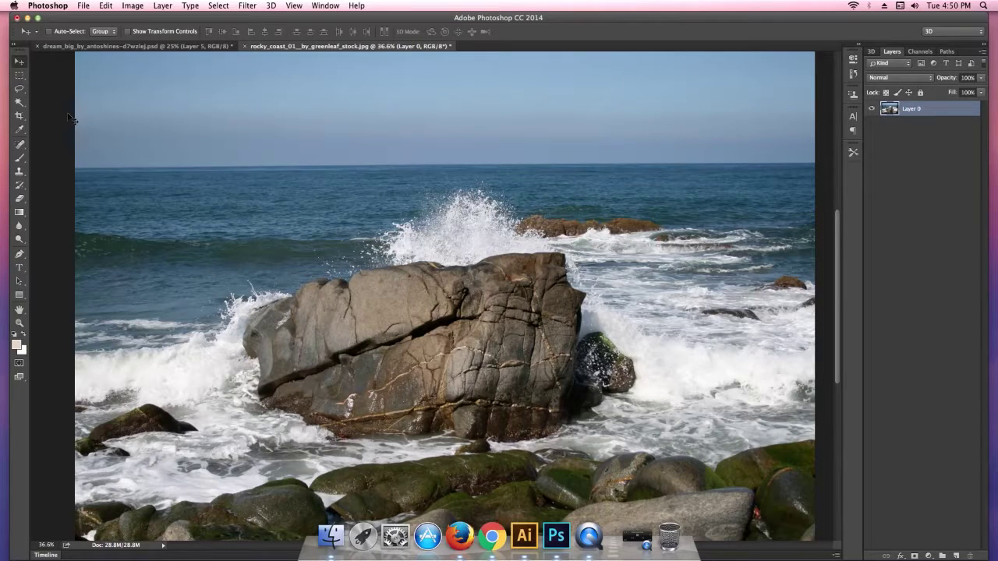
# Step: Select the large rock with the Quick Selection tool and mask out everything else
pyautogui.click(21, 102)
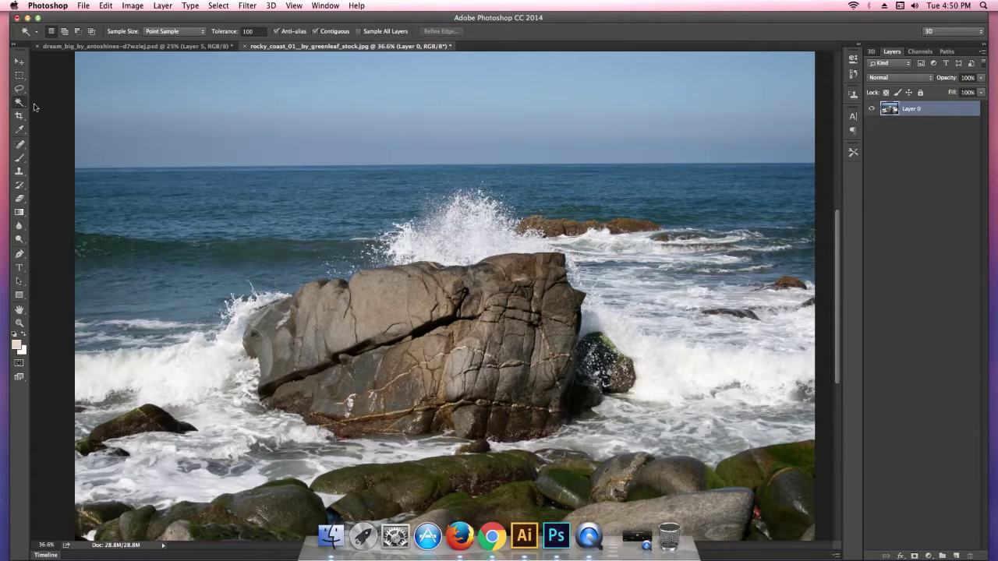
pyautogui.rightClick(21, 102)
pyautogui.click(62, 100)
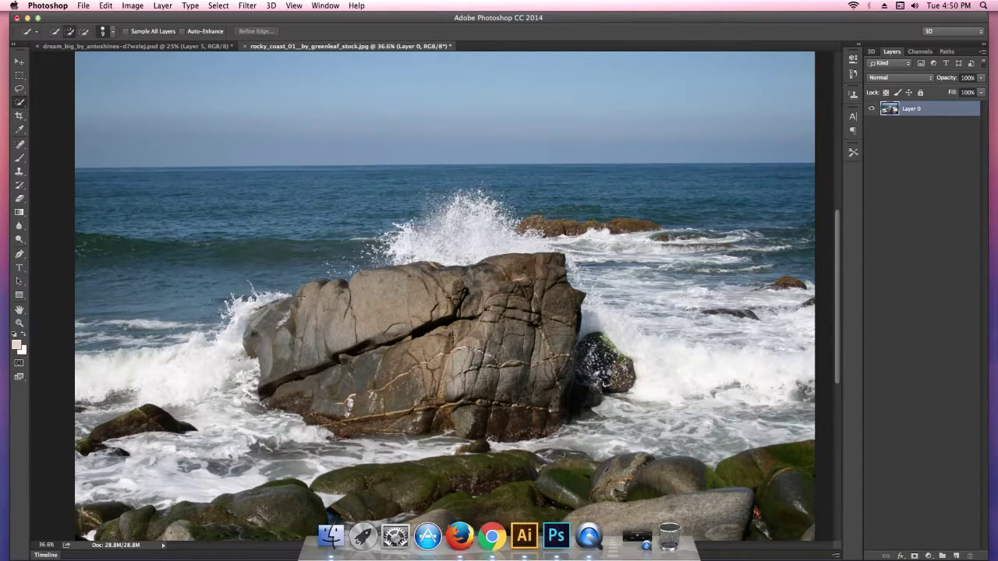
pyautogui.moveTo(258, 319)
pyautogui.mouseDown()
pyautogui.moveTo(312, 409)
pyautogui.moveTo(410, 439)
pyautogui.moveTo(482, 407)
pyautogui.mouseUp()
pyautogui.moveTo(546, 425); pyautogui.dragTo(608, 343)
pyautogui.moveTo(483, 367); pyautogui.dragTo(569, 304)
pyautogui.moveTo(351, 327); pyautogui.dragTo(411, 271)
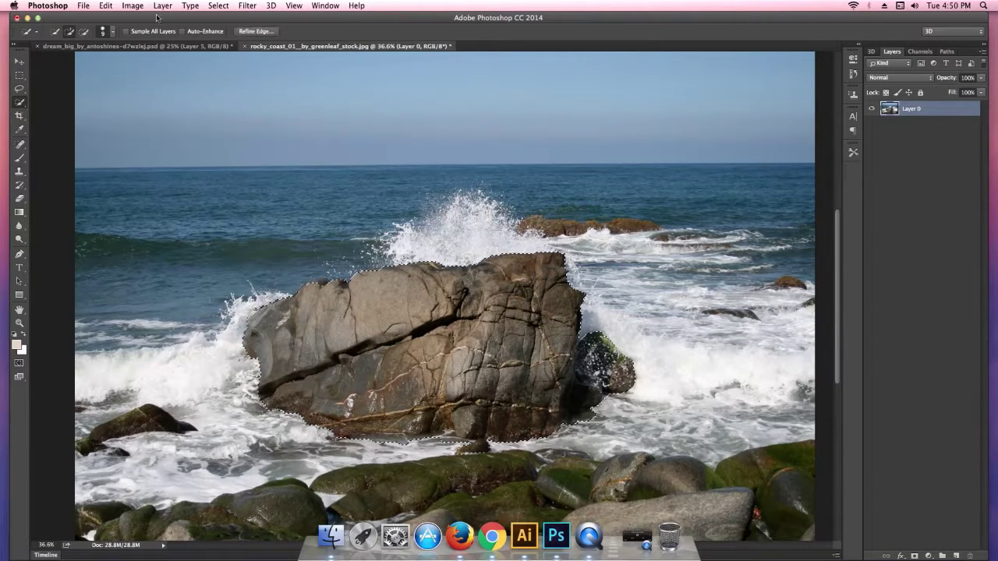
pyautogui.click(914, 556)
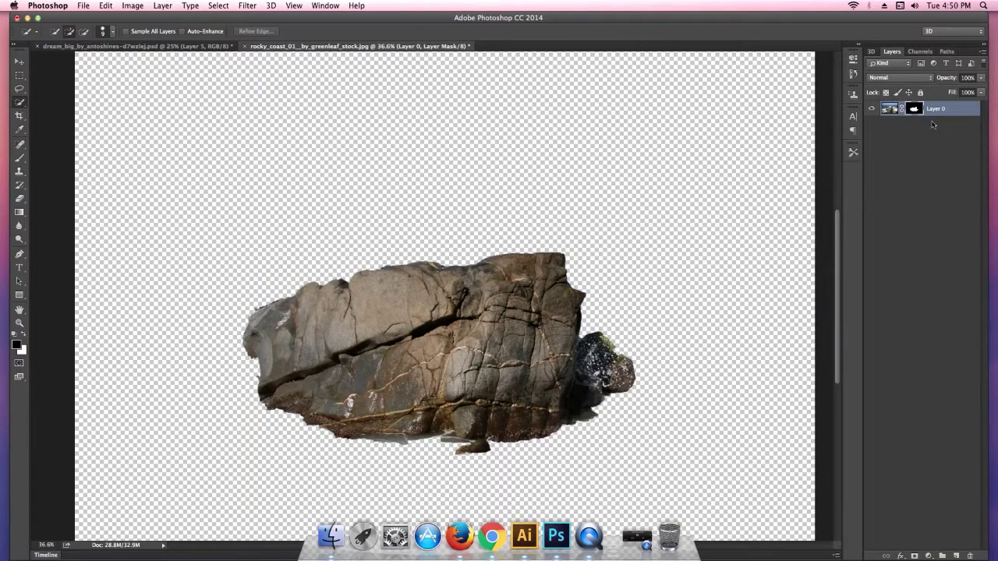
# Step: Refine the rock mask with Smooth 31 and a soft feather, then apply it to Layer 0
pyautogui.rightClick(921, 110)
pyautogui.click(833, 187)
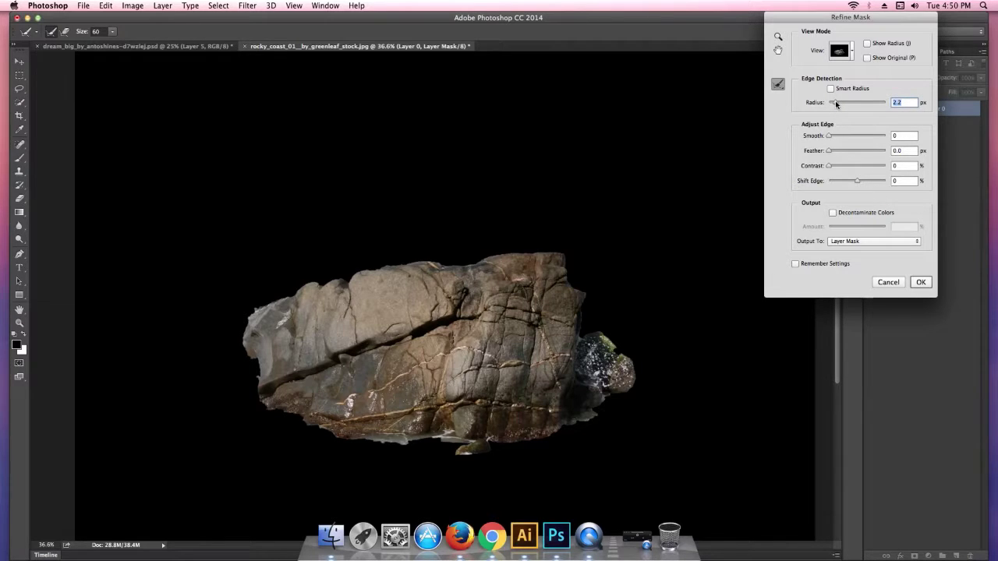
pyautogui.moveTo(829, 136); pyautogui.dragTo(837, 136)
pyautogui.moveTo(837, 153); pyautogui.dragTo(839, 153)
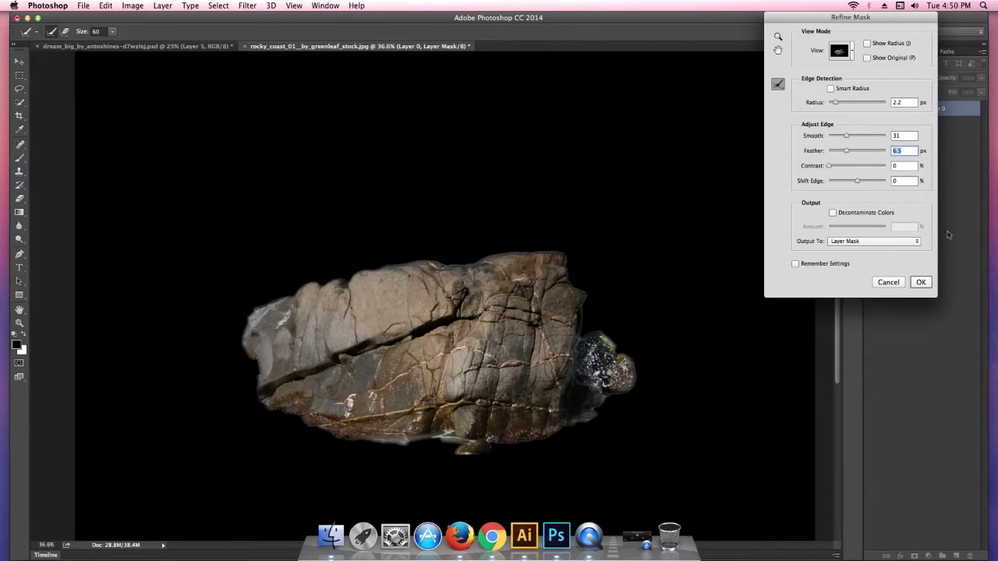
pyautogui.click(923, 284)
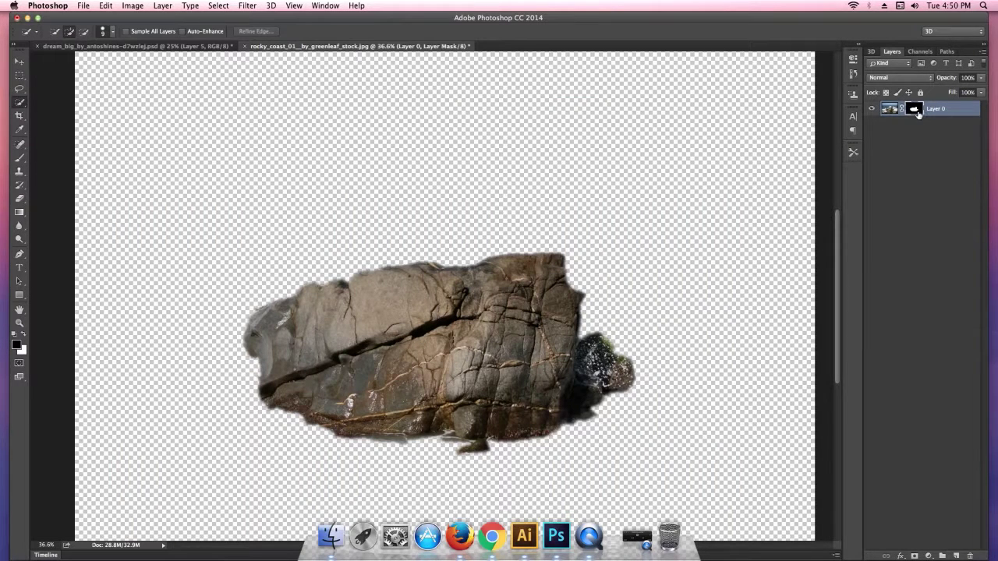
pyautogui.rightClick(914, 108)
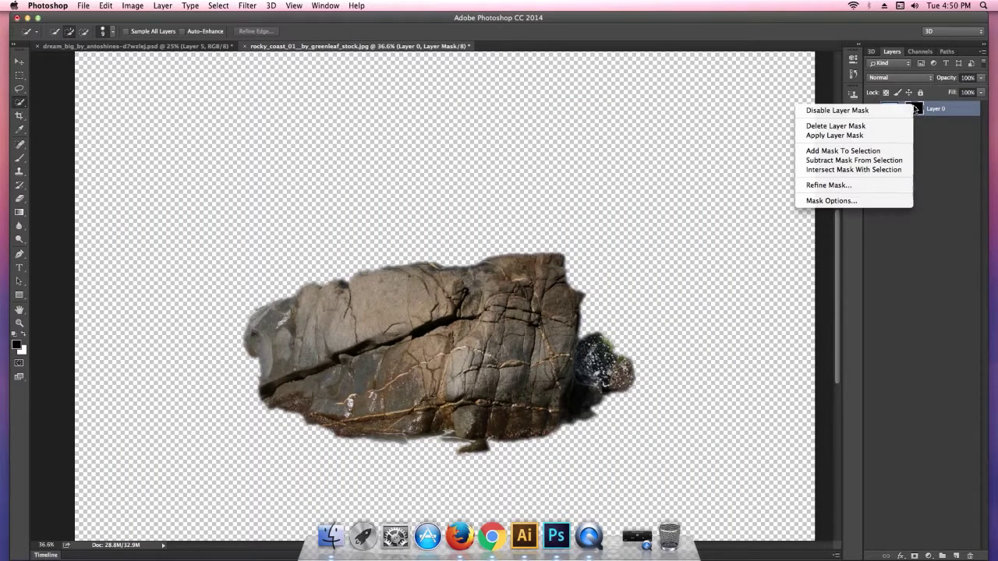
pyautogui.click(864, 137)
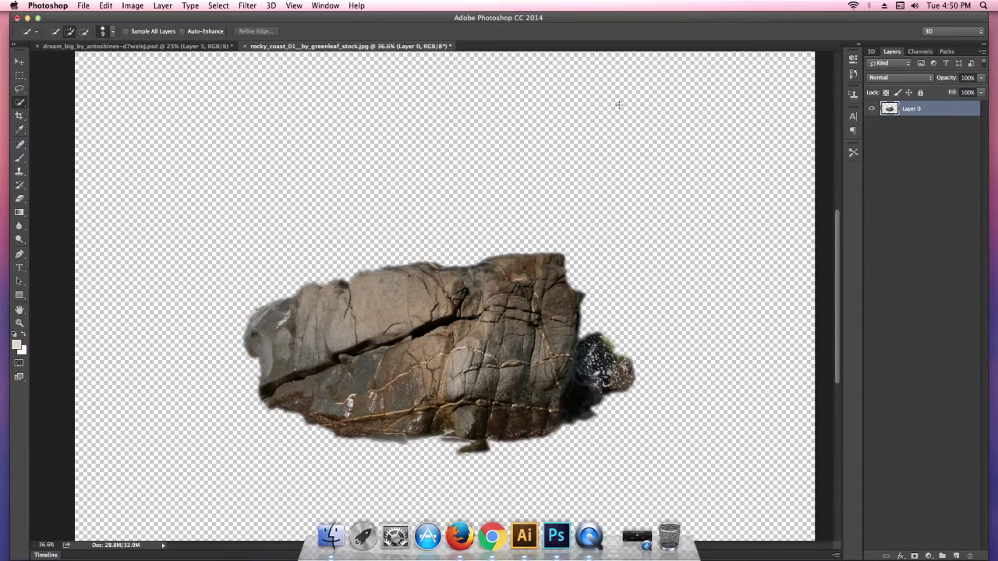
# Step: Drag the cut-out rock into the dream_big seascape and convert Layer 6 to a smart object
pyautogui.click(21, 62)
pyautogui.moveTo(412, 339)
pyautogui.mouseDown()
pyautogui.moveTo(156, 47)
pyautogui.moveTo(148, 53)
pyautogui.mouseUp()
pyautogui.moveTo(404, 284); pyautogui.dragTo(386, 362)
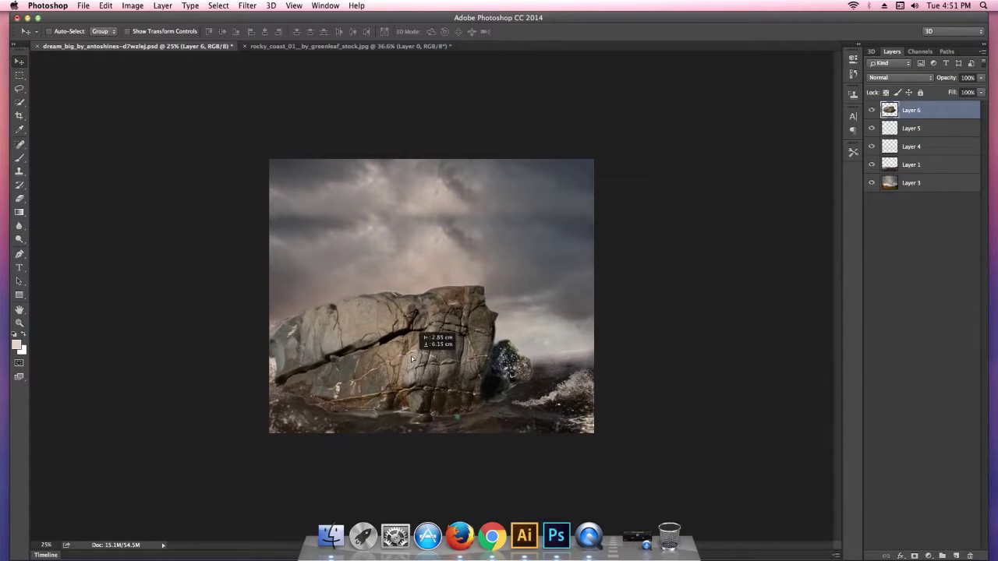
pyautogui.rightClick(946, 111)
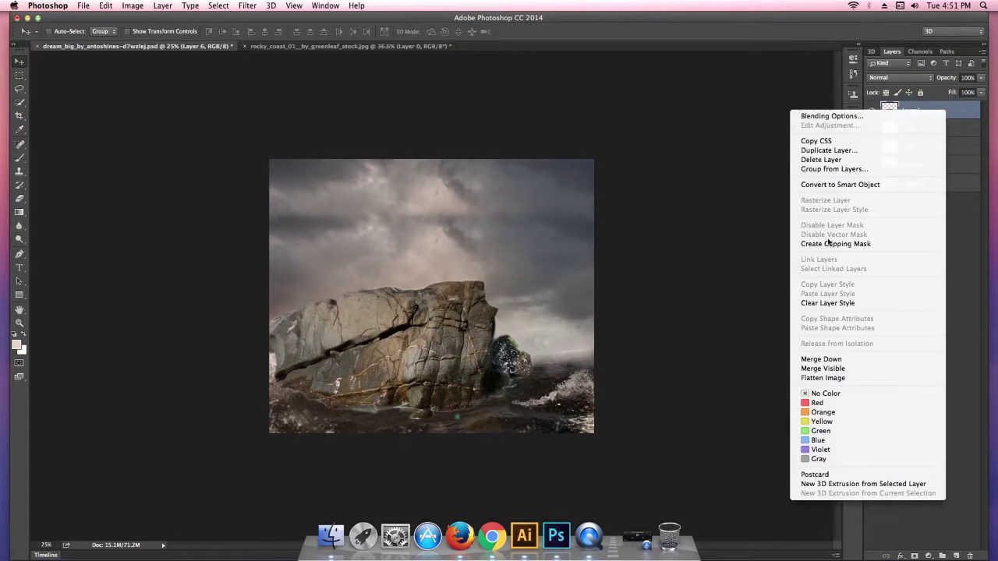
pyautogui.click(839, 184)
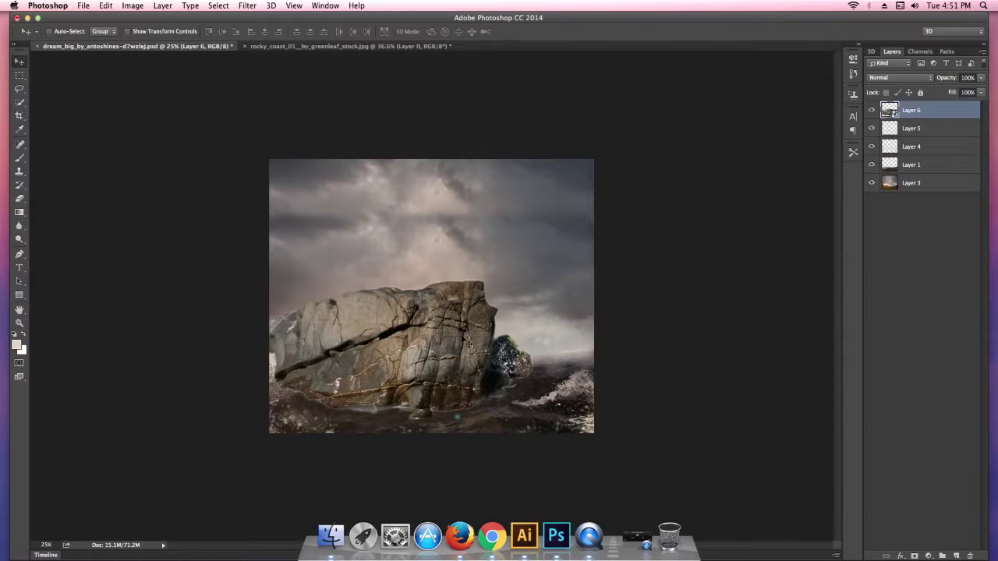
pyautogui.hotkey('ctrl', 't')
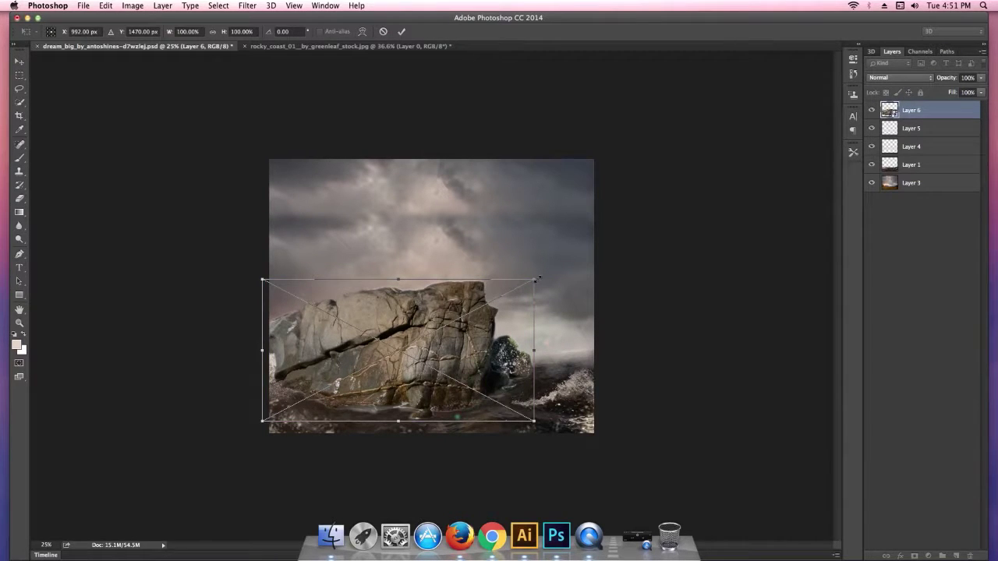
# Step: Scale the rock to 27% and commit it at the sea's left edge near the horizon
pyautogui.moveTo(536, 278); pyautogui.dragTo(450, 352)
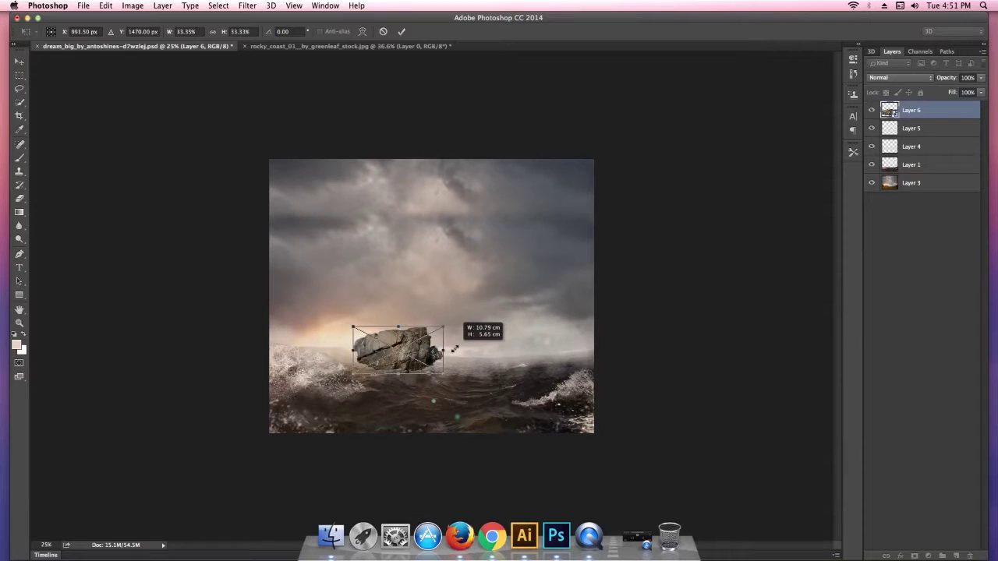
pyautogui.moveTo(450, 352); pyautogui.dragTo(440, 367)
pyautogui.hotkey('ctrl', '+')
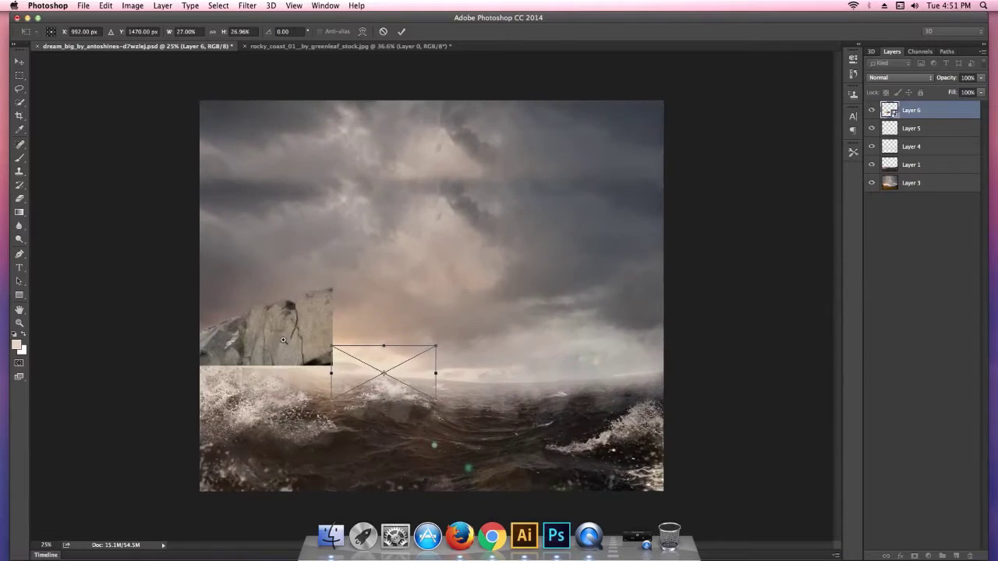
pyautogui.moveTo(399, 372); pyautogui.dragTo(252, 385)
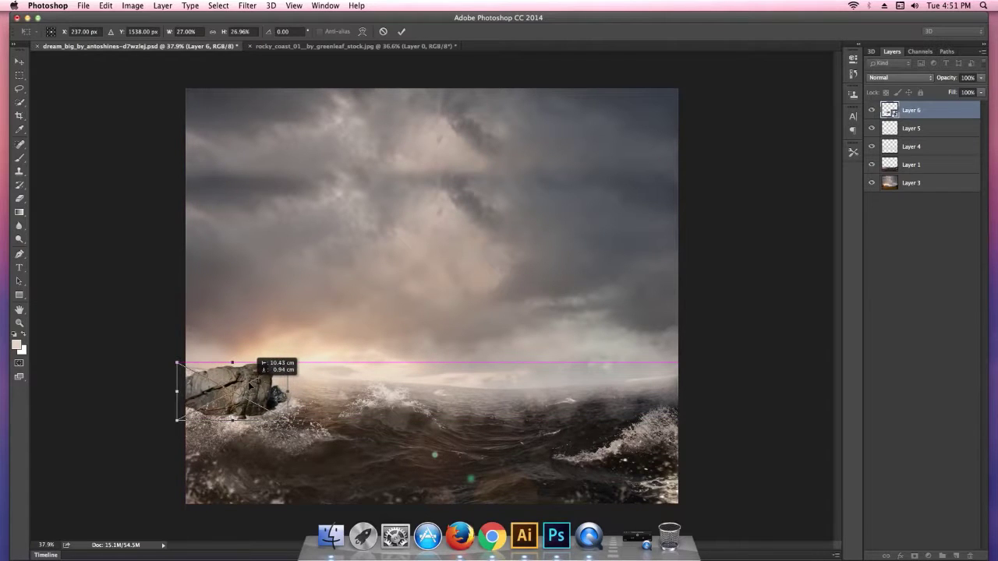
pyautogui.moveTo(250, 385); pyautogui.dragTo(240, 390)
pyautogui.click(403, 32)
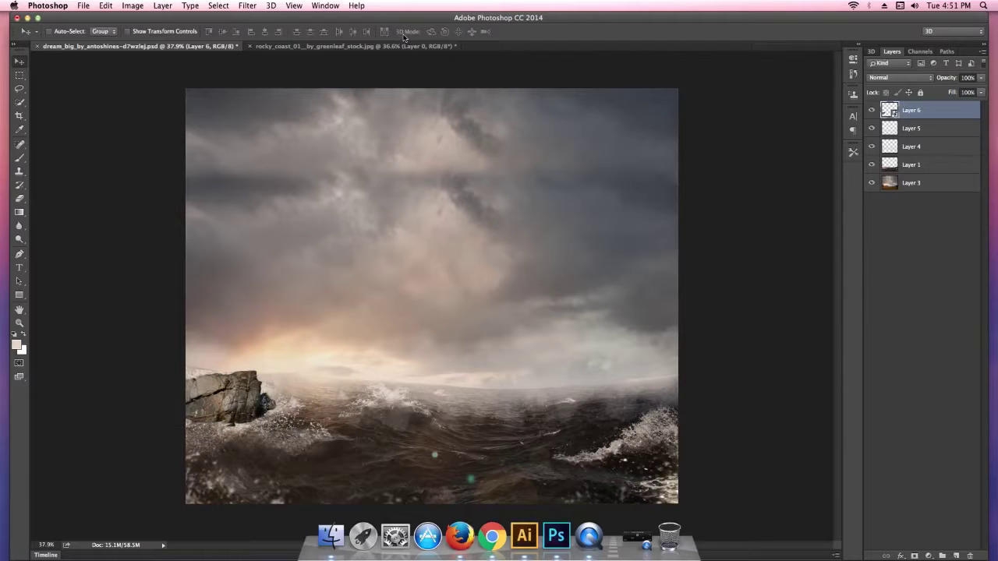
pyautogui.press('super+minus')
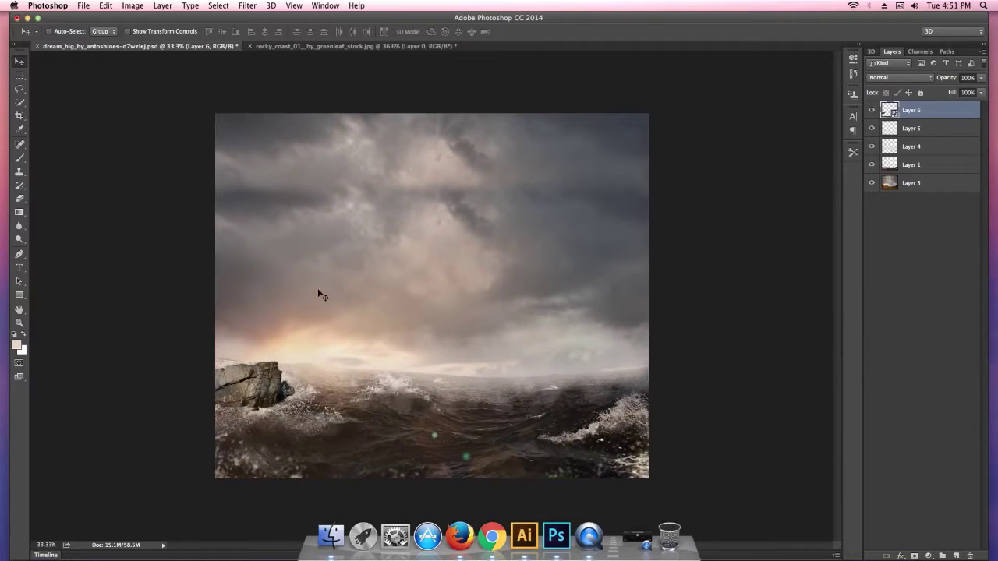
# Step: Zoom in on the rock, rasterize Layer 6 and add a layer mask to it
pyautogui.press('super+plus')
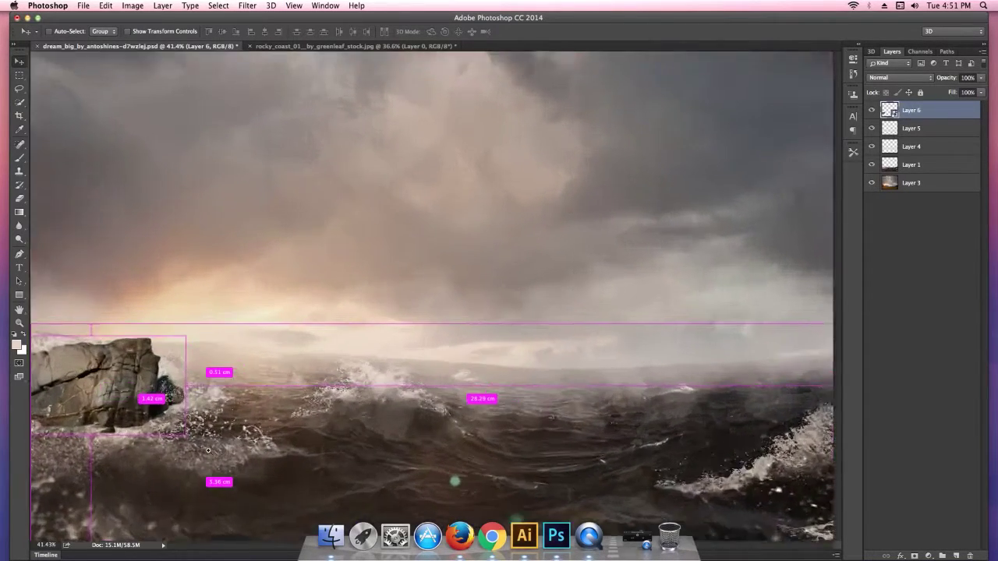
pyautogui.moveTo(199, 461); pyautogui.dragTo(324, 382)
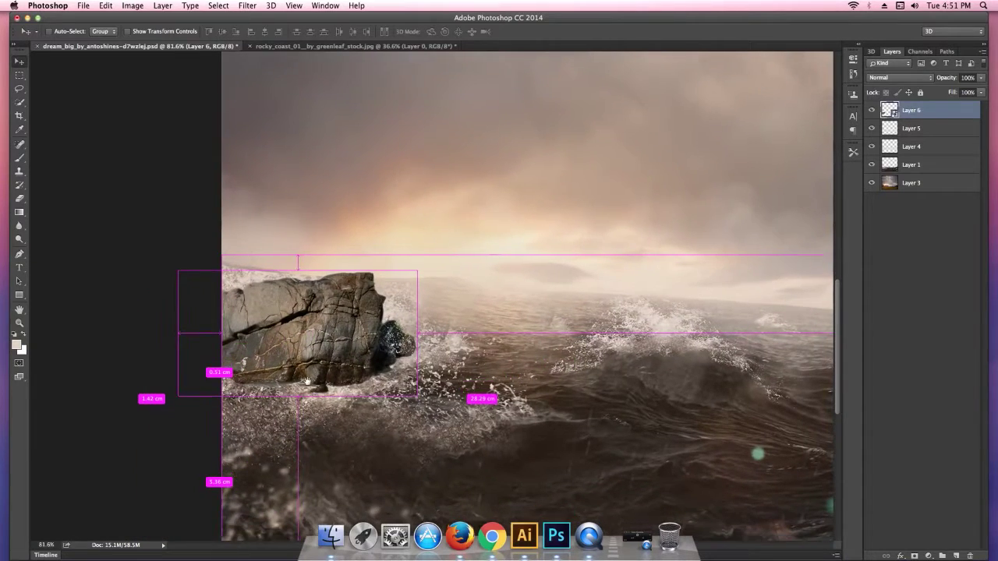
pyautogui.scroll(3, 324, 382)
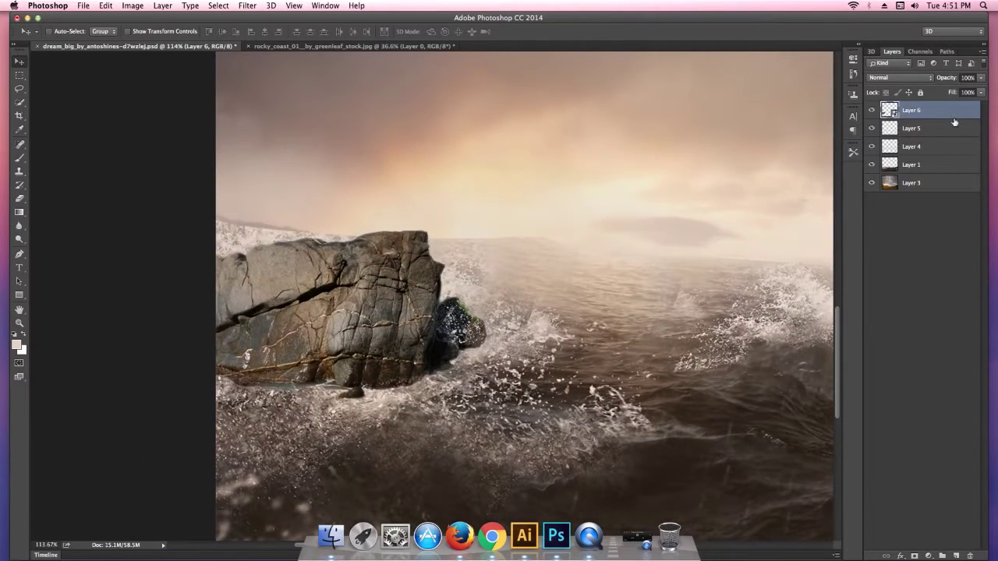
pyautogui.rightClick(938, 114)
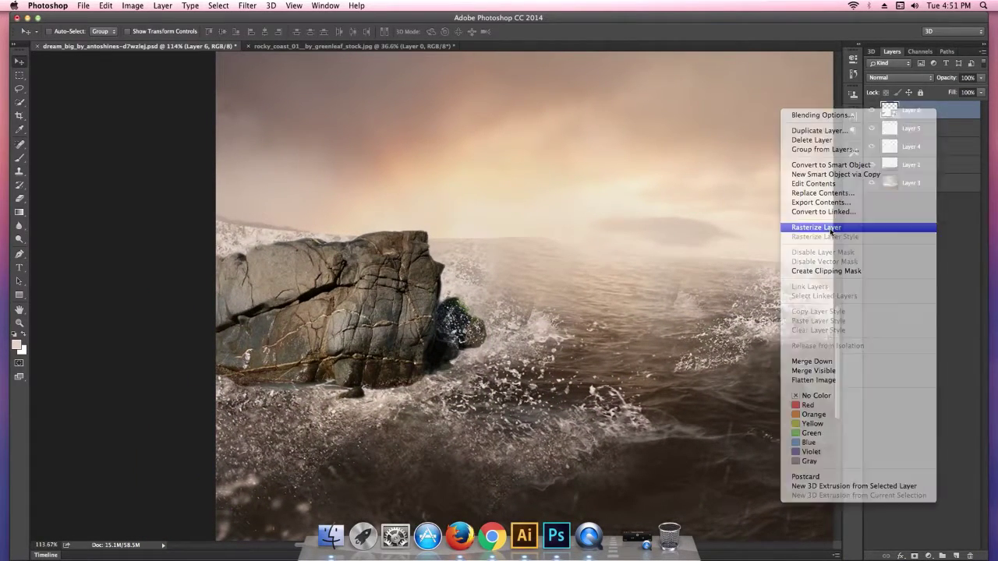
pyautogui.click(831, 229)
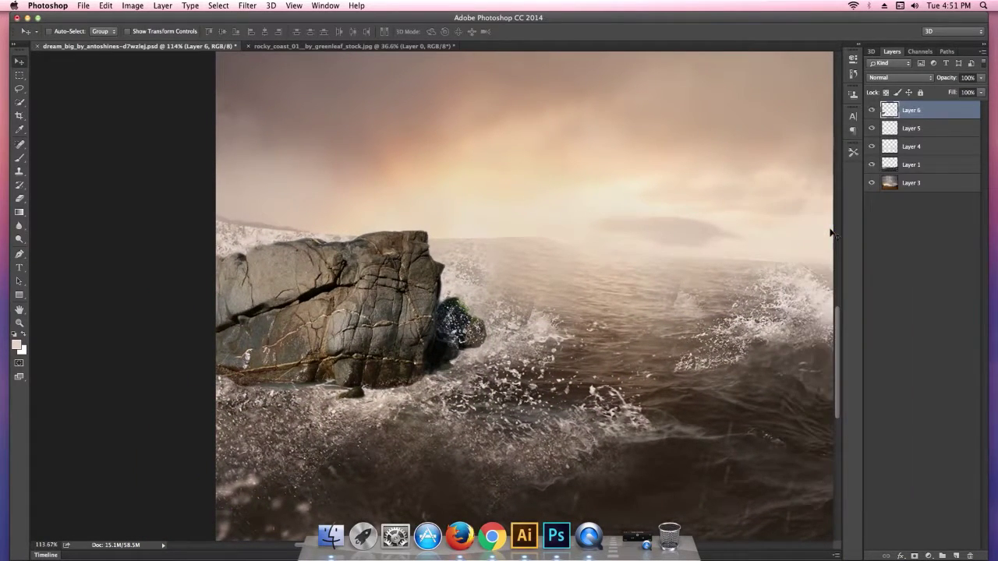
pyautogui.click(915, 556)
# Step: Paint black along the rock's base with a smaller 0%-hardness brush to blend it into the foam
pyautogui.click(20, 158)
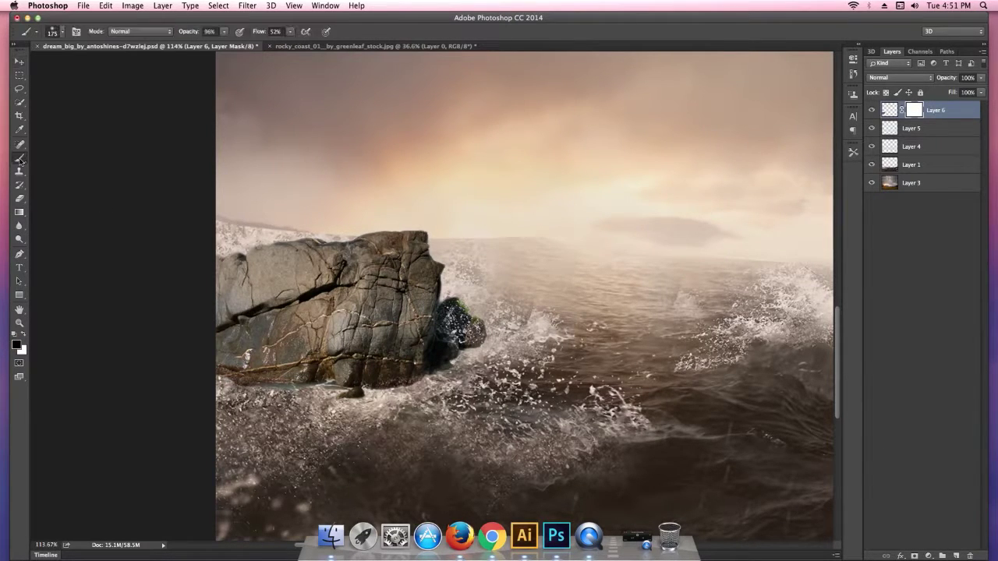
pyautogui.click(61, 32)
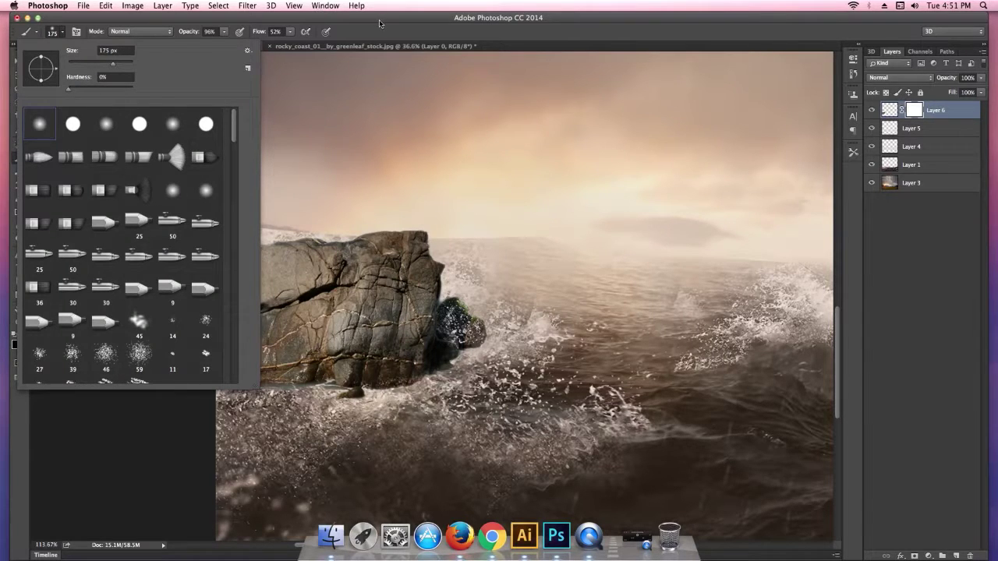
pyautogui.press('Return')
pyautogui.press('[')
pyautogui.press('[')
pyautogui.press('[')
pyautogui.press('[')
pyautogui.press('[')
pyautogui.moveTo(433, 378)
pyautogui.mouseDown()
pyautogui.moveTo(232, 394)
pyautogui.moveTo(231, 379)
pyautogui.moveTo(258, 390)
pyautogui.moveTo(438, 373)
pyautogui.moveTo(481, 337)
pyautogui.mouseUp()
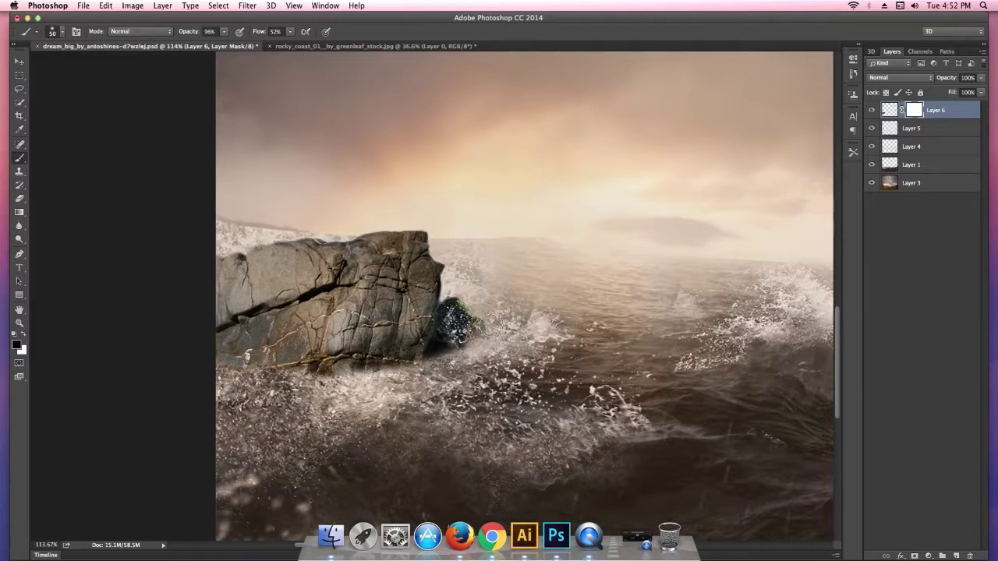
pyautogui.moveTo(477, 354)
pyautogui.mouseDown()
pyautogui.moveTo(424, 373)
pyautogui.moveTo(328, 376)
pyautogui.moveTo(347, 369)
pyautogui.moveTo(312, 408)
pyautogui.mouseUp()
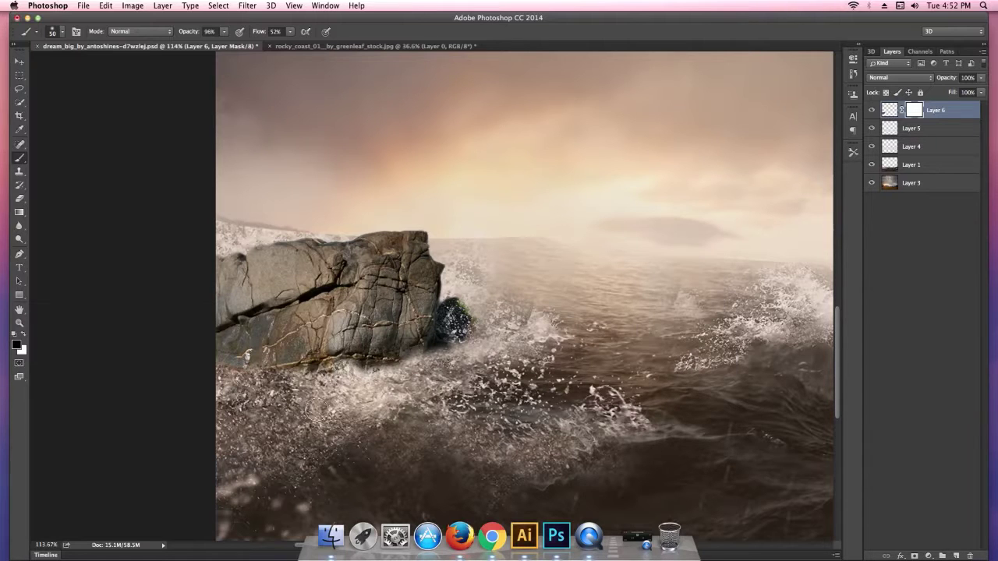
pyautogui.press('super+minus')
pyautogui.press('super+minus')
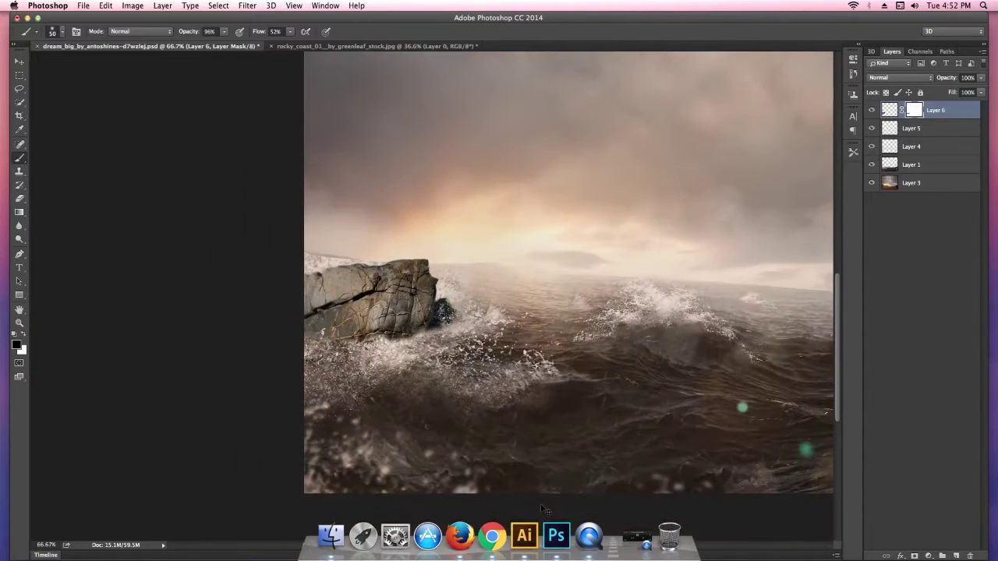
pyautogui.press('super+minus')
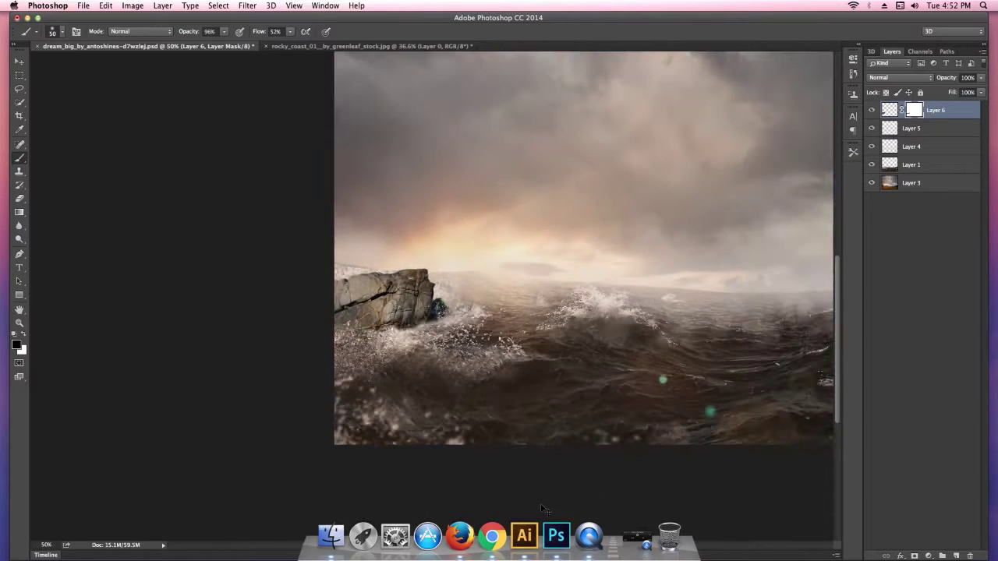
pyautogui.moveTo(364, 263); pyautogui.dragTo(636, 328)
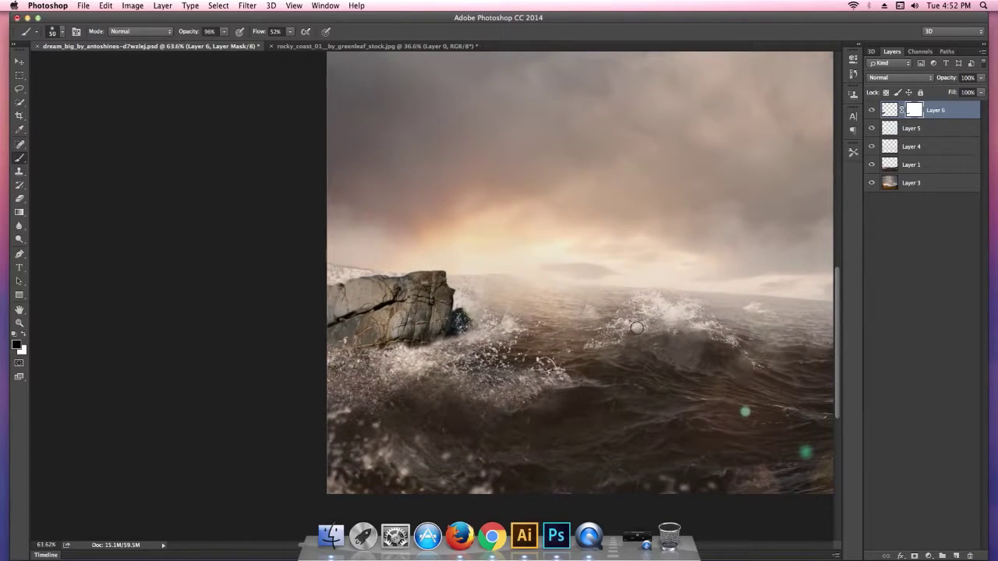
# Step: Add a Curves adjustment clipped to Layer 6 with the white point pulled down to darken the rock
pyautogui.click(928, 556)
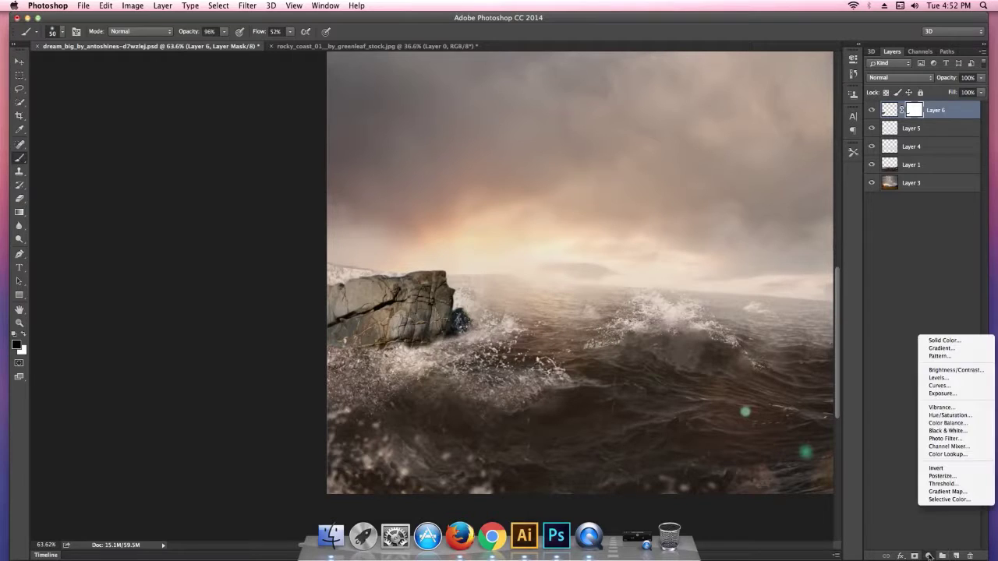
pyautogui.click(950, 386)
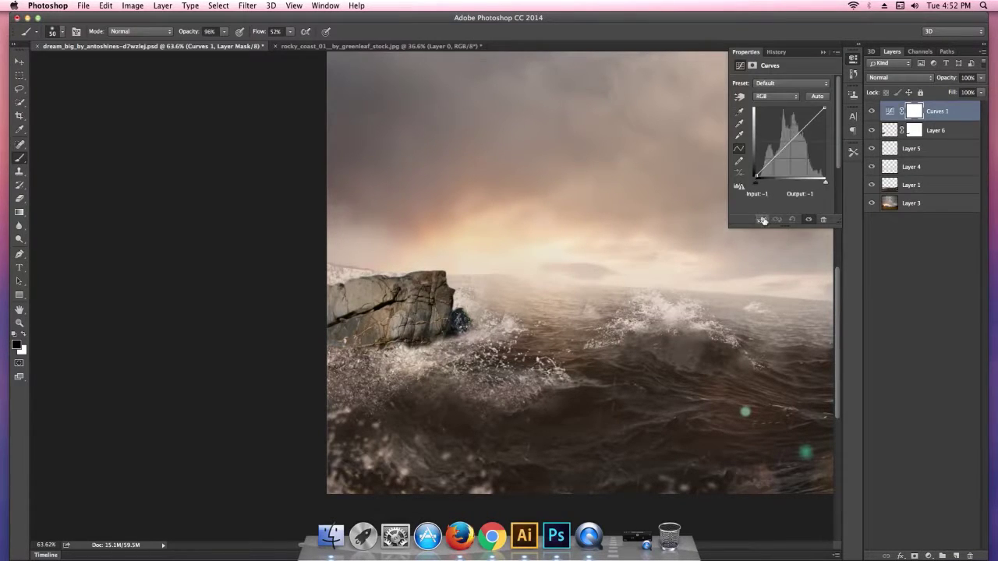
pyautogui.click(763, 220)
pyautogui.moveTo(825, 107); pyautogui.dragTo(824, 129)
pyautogui.click(855, 66)
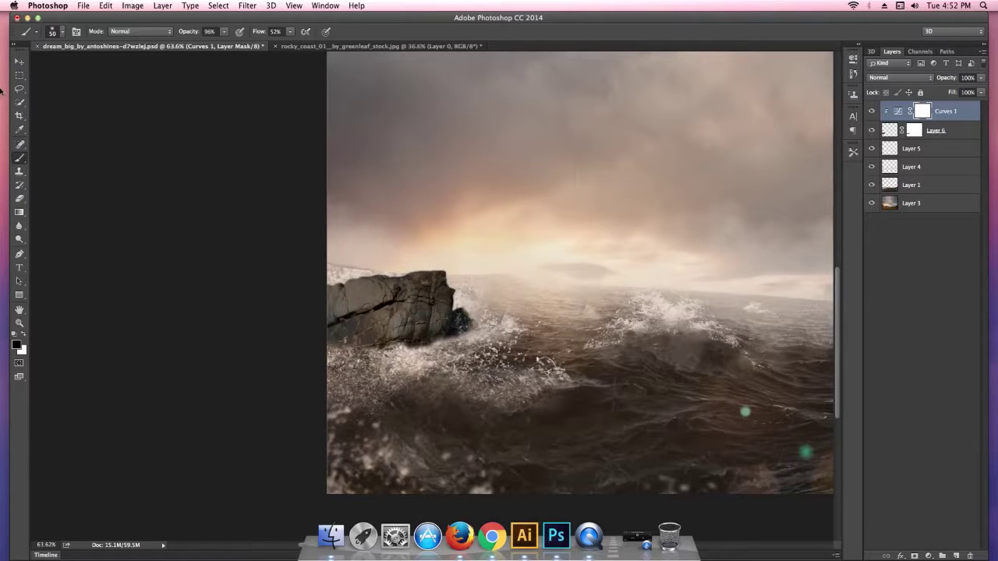
# Step: Lighten the rock's left side by painting the Curves mask with a larger, lower-opacity brush
pyautogui.scroll(3, 372, 303)
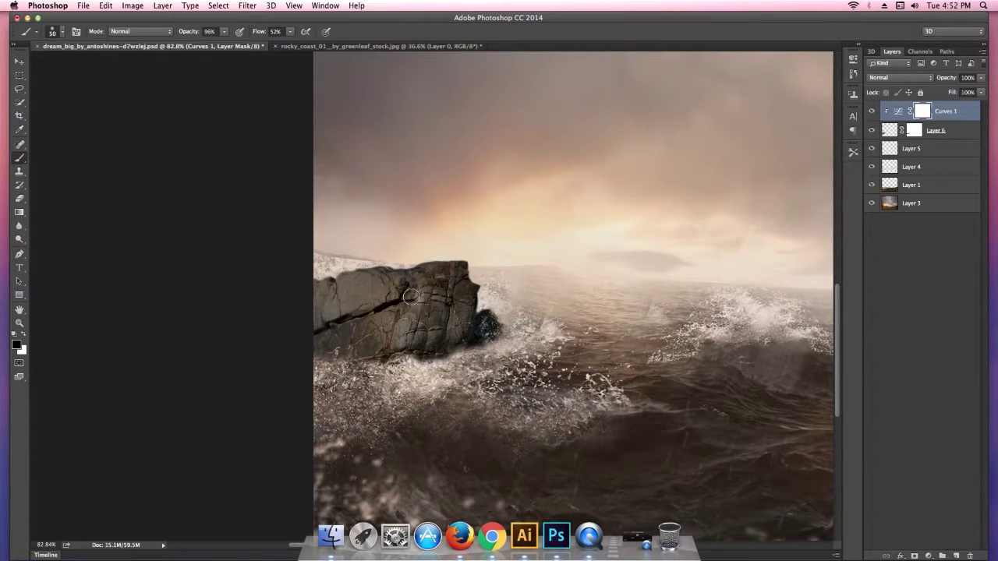
pyautogui.click(225, 35)
pyautogui.press(']')
pyautogui.press(']')
pyautogui.press(']')
pyautogui.moveTo(362, 293)
pyautogui.mouseDown()
pyautogui.moveTo(348, 323)
pyautogui.moveTo(459, 283)
pyautogui.moveTo(341, 322)
pyautogui.moveTo(449, 304)
pyautogui.moveTo(347, 324)
pyautogui.moveTo(328, 301)
pyautogui.moveTo(400, 293)
pyautogui.moveTo(448, 273)
pyautogui.moveTo(460, 287)
pyautogui.moveTo(437, 315)
pyautogui.moveTo(338, 321)
pyautogui.moveTo(399, 326)
pyautogui.moveTo(459, 304)
pyautogui.moveTo(464, 311)
pyautogui.mouseUp()
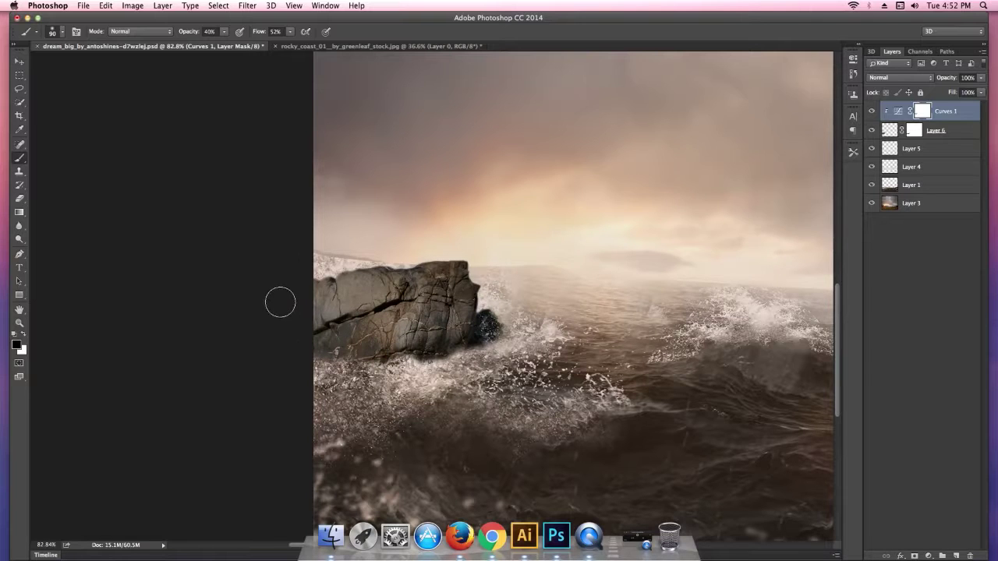
# Step: Zoom out over the scene and select the rock together with its Curves layer
pyautogui.press('super+minus')
pyautogui.press('super+minus')
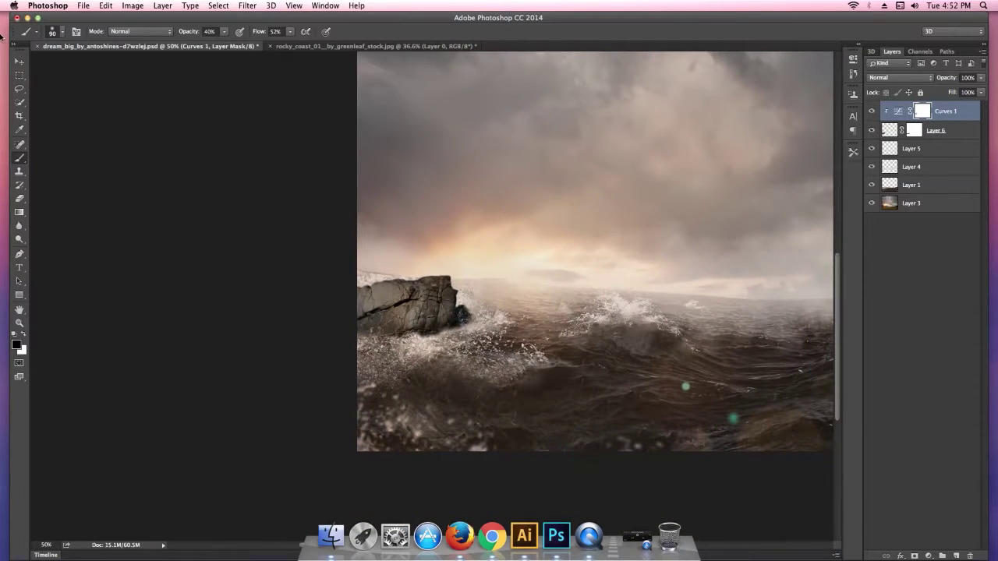
pyautogui.click(19, 60)
pyautogui.press('super+minus')
pyautogui.moveTo(168, 139); pyautogui.dragTo(239, 257)
pyautogui.press('super+plus')
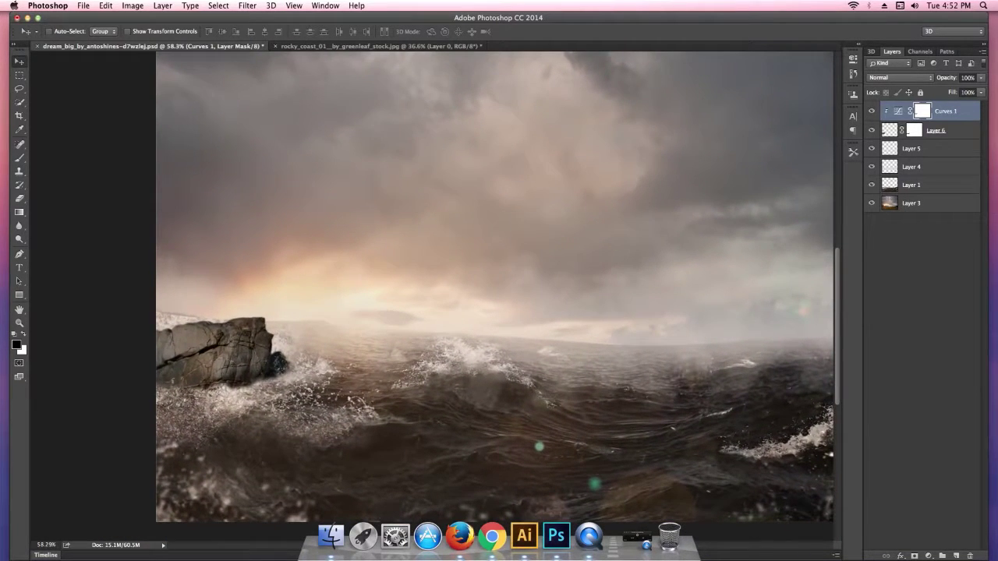
pyautogui.keyDown('shift'); pyautogui.click(944, 131); pyautogui.keyUp('shift')
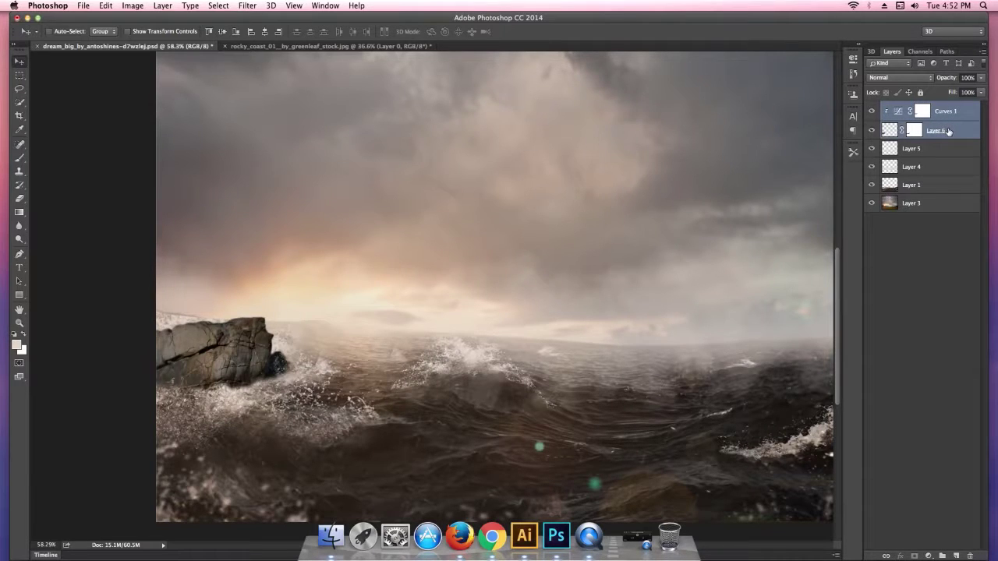
# Step: Merge the rock and Curves 1 into one layer and compare the scene with layers toggled
pyautogui.press('super+e')
pyautogui.click(872, 111)
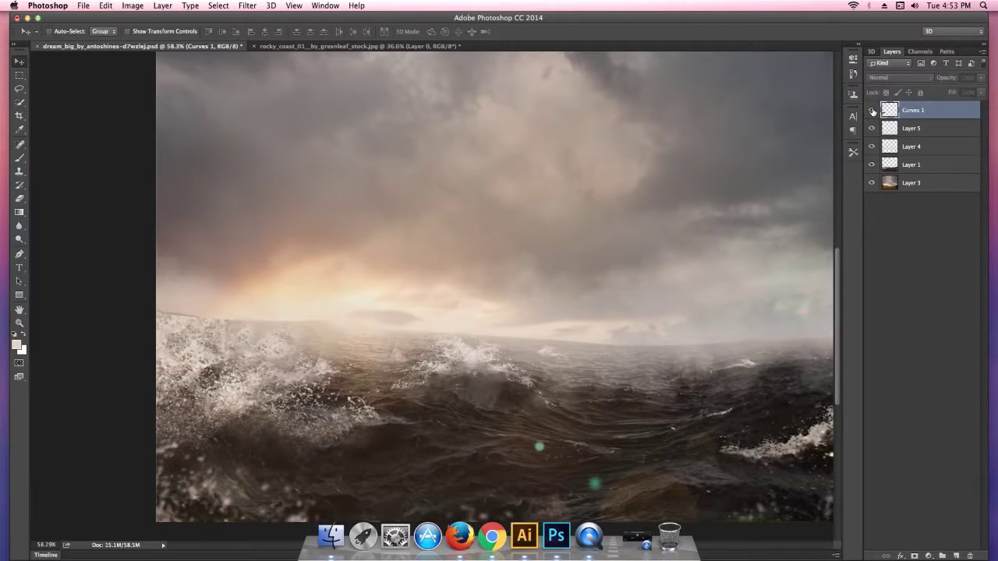
pyautogui.click(920, 128)
pyautogui.click(872, 129)
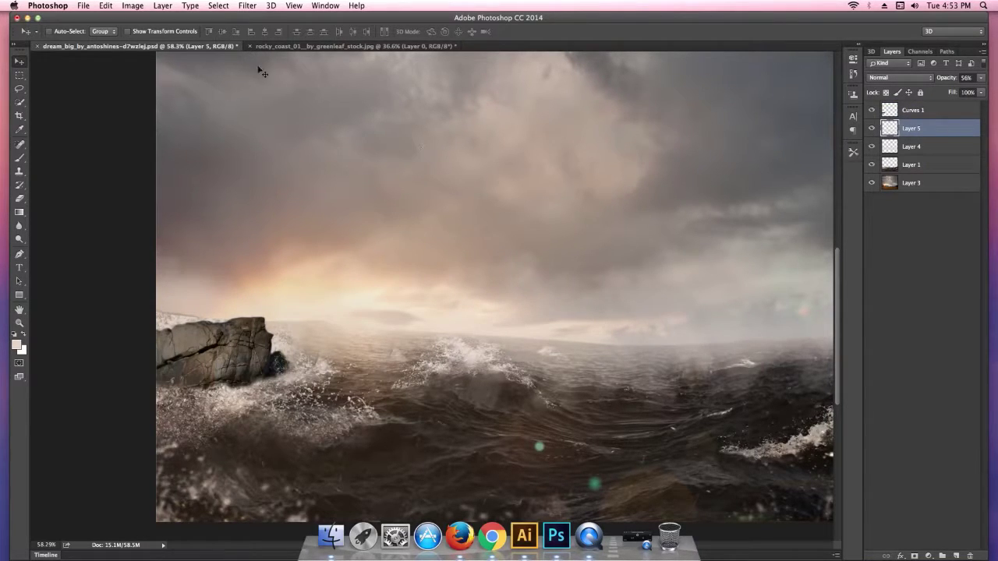
# Step: Close the rocky_coast source image without saving and return to Finder
pyautogui.click(324, 46)
pyautogui.press('super+w')
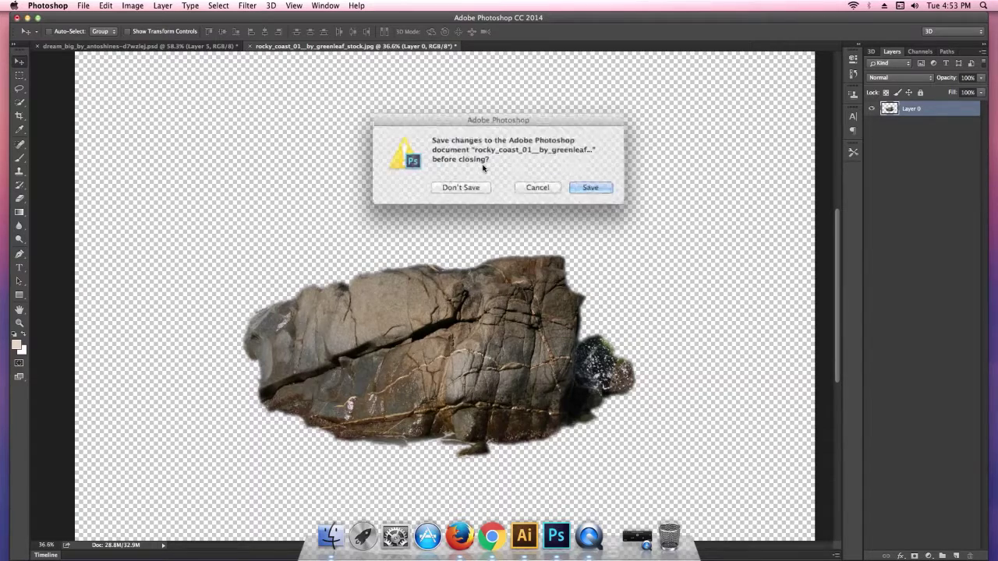
pyautogui.click(484, 186)
pyautogui.press('super+Tab')
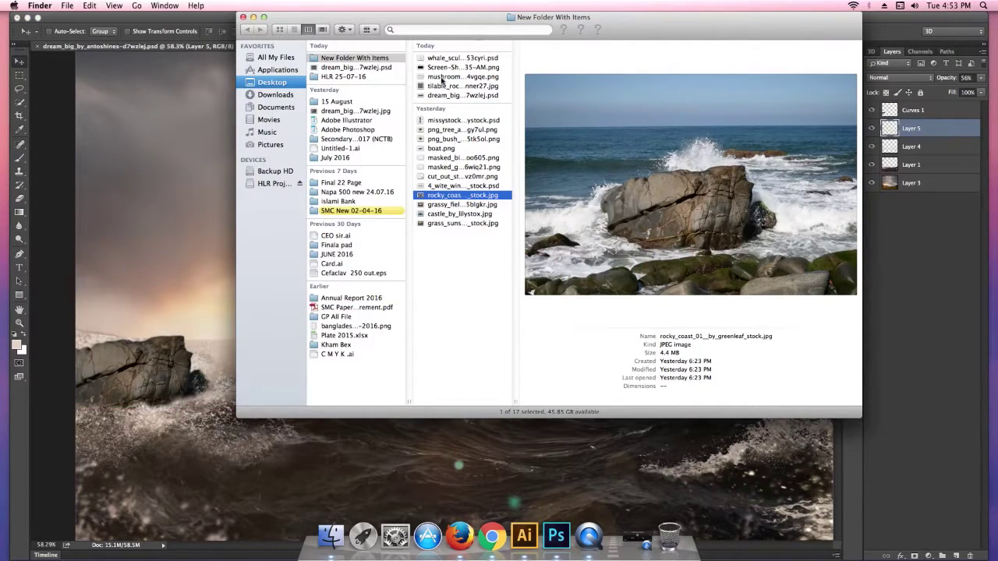
# Step: Open the missystock_child PSD in Photoshop CC 2014 and drop the girl into dream_big as Layer 6
pyautogui.click(440, 121)
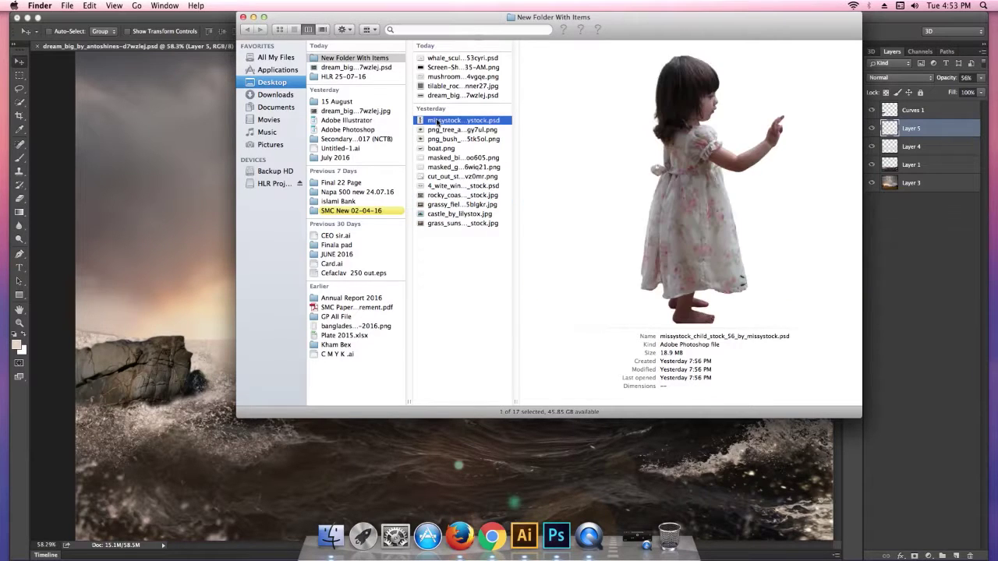
pyautogui.rightClick(439, 121)
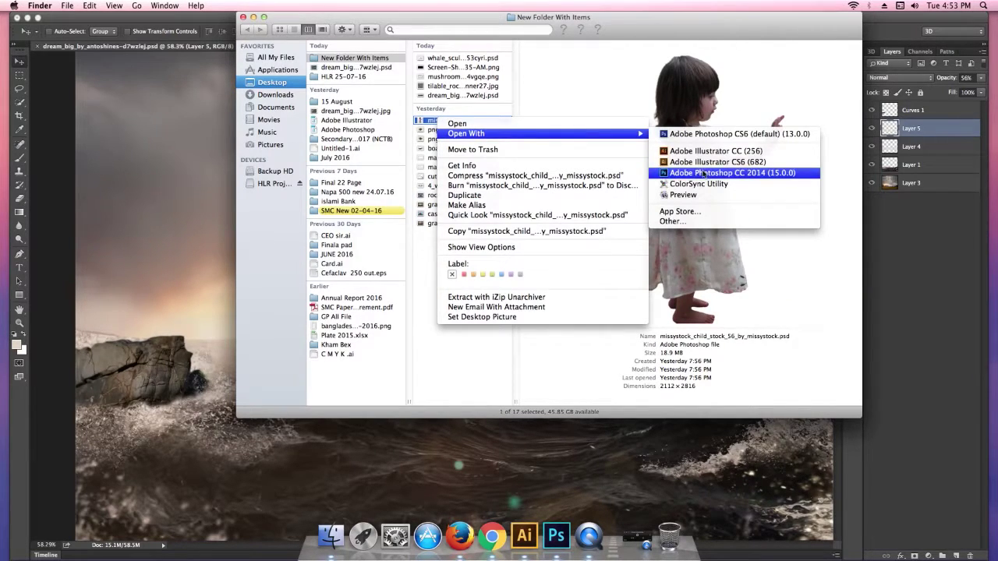
pyautogui.click(703, 173)
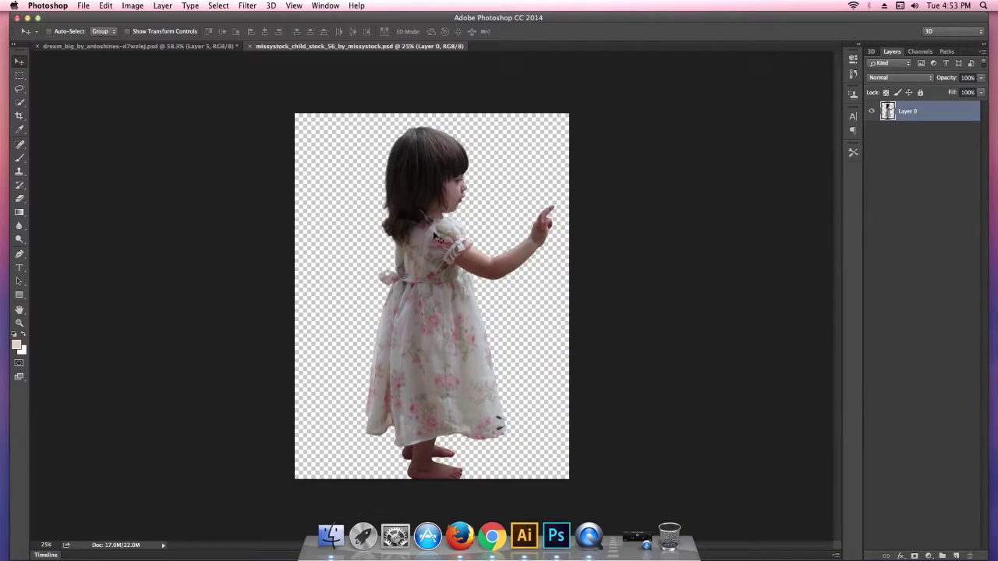
pyautogui.moveTo(435, 235); pyautogui.dragTo(119, 46)
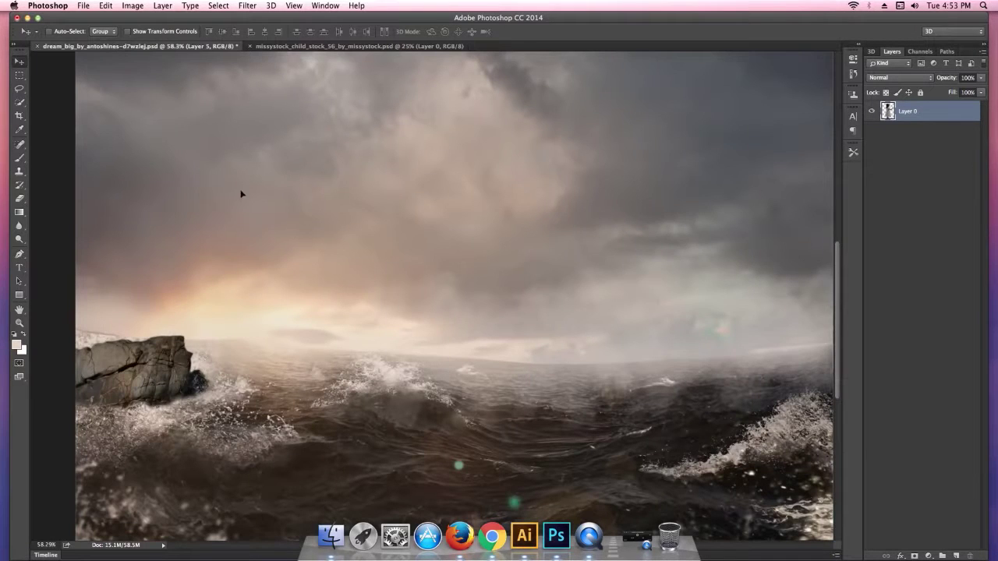
pyautogui.moveTo(233, 246); pyautogui.dragTo(239, 249)
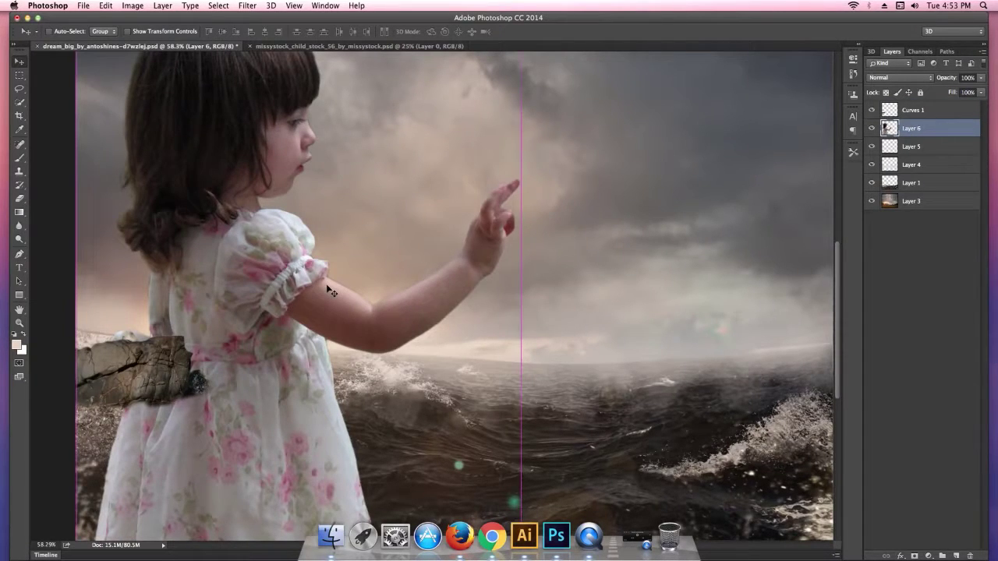
# Step: Move the girl up, place her layer above Curves 1, and convert it to a smart object
pyautogui.press('super+minus')
pyautogui.press('super+minus')
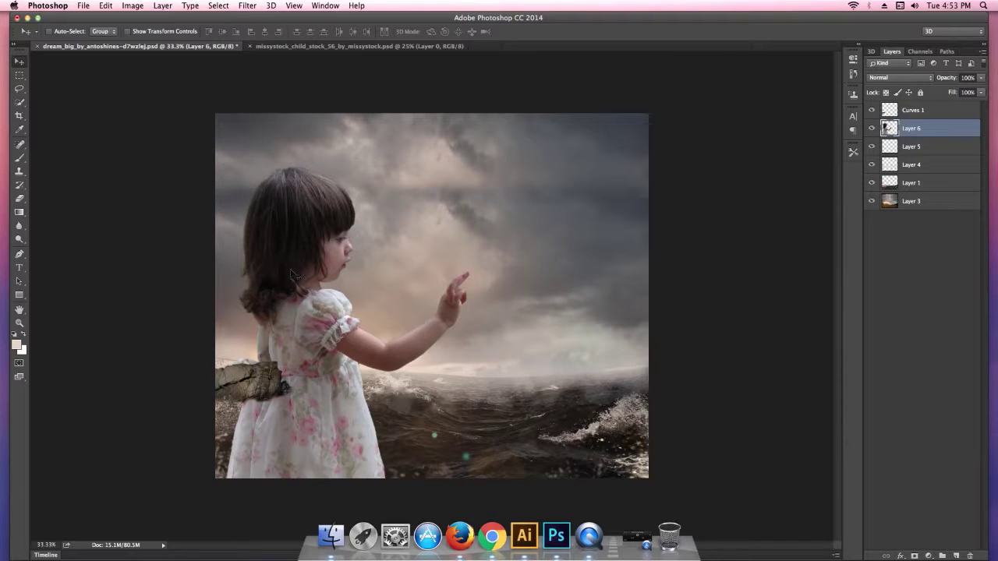
pyautogui.moveTo(312, 288); pyautogui.dragTo(390, 195)
pyautogui.moveTo(943, 138); pyautogui.dragTo(936, 104)
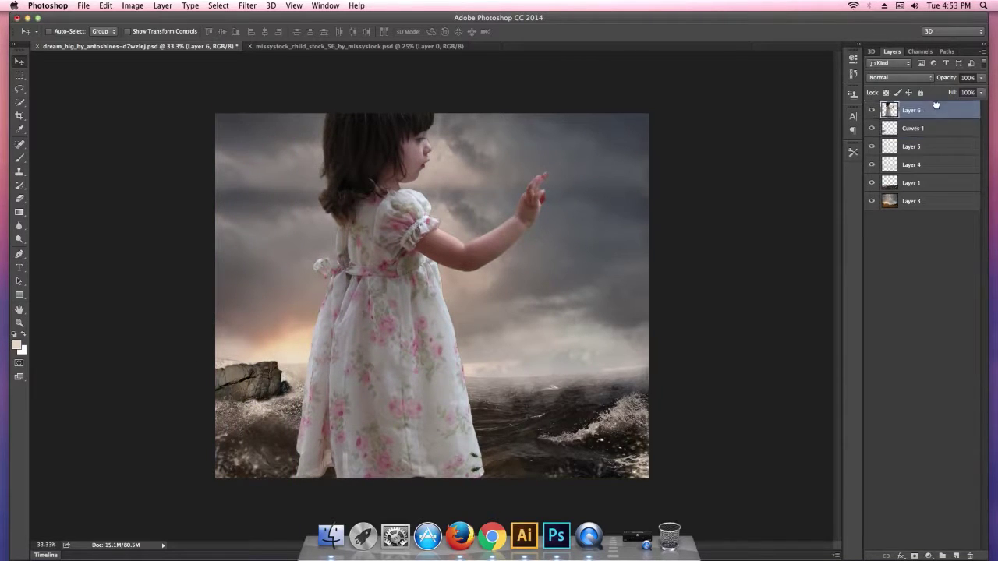
pyautogui.rightClick(934, 112)
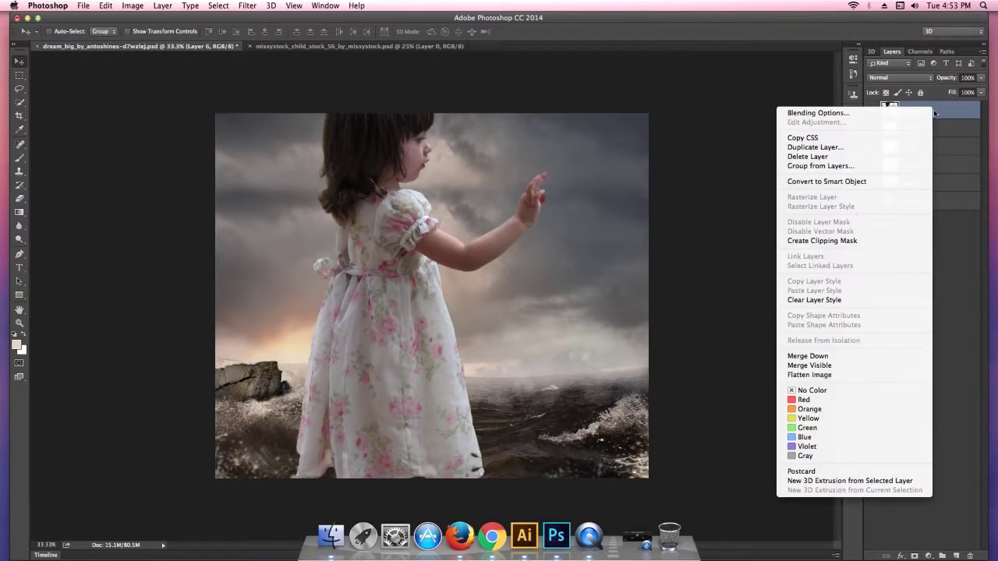
pyautogui.click(829, 182)
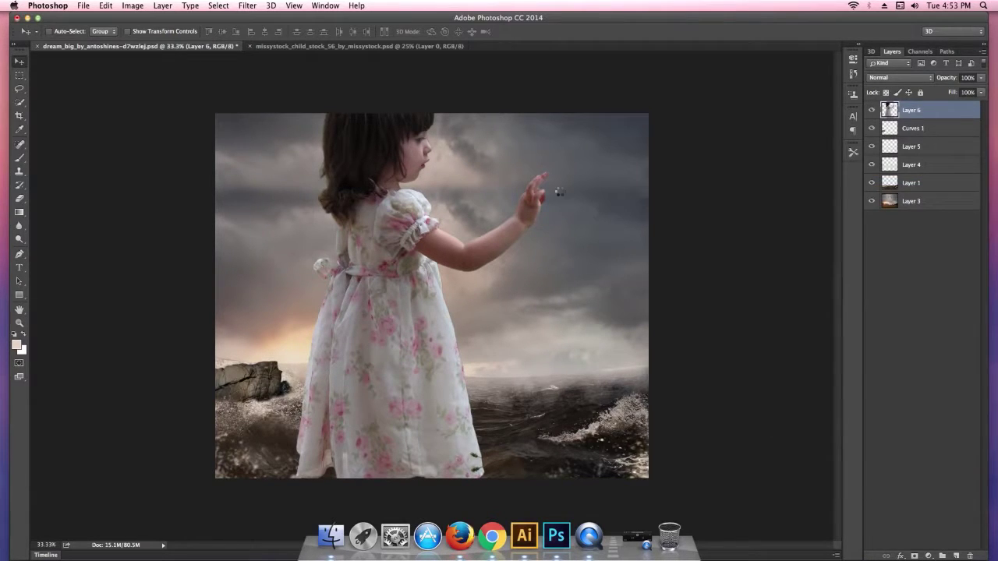
# Step: Scale the girl to about 24%, stand her on the left rock, and drop Layer 6 below Curves 1
pyautogui.hotkey('ctrl', '-')
pyautogui.hotkey('ctrl', '-')
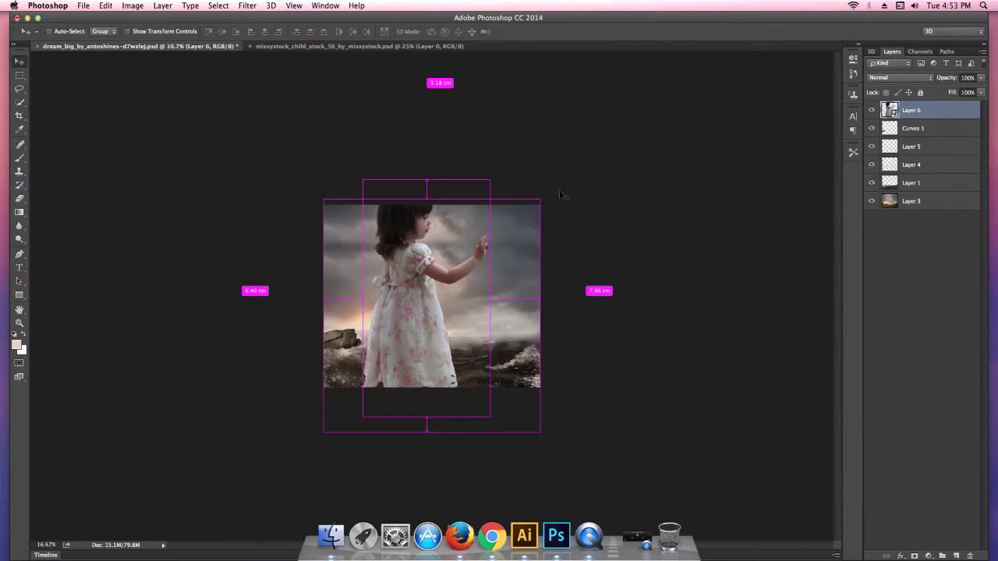
pyautogui.hotkey('ctrl', 't')
pyautogui.moveTo(490, 181)
pyautogui.mouseDown()
pyautogui.moveTo(460, 260)
pyautogui.moveTo(442, 270)
pyautogui.mouseUp()
pyautogui.moveTo(290, 318); pyautogui.dragTo(312, 328)
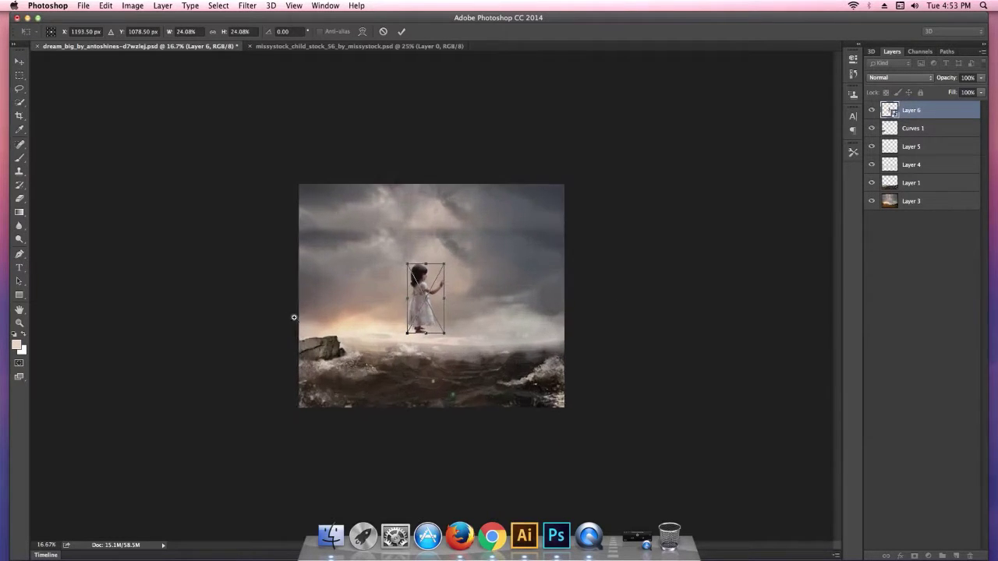
pyautogui.moveTo(399, 308); pyautogui.dragTo(226, 319)
pyautogui.moveTo(227, 321); pyautogui.dragTo(207, 315)
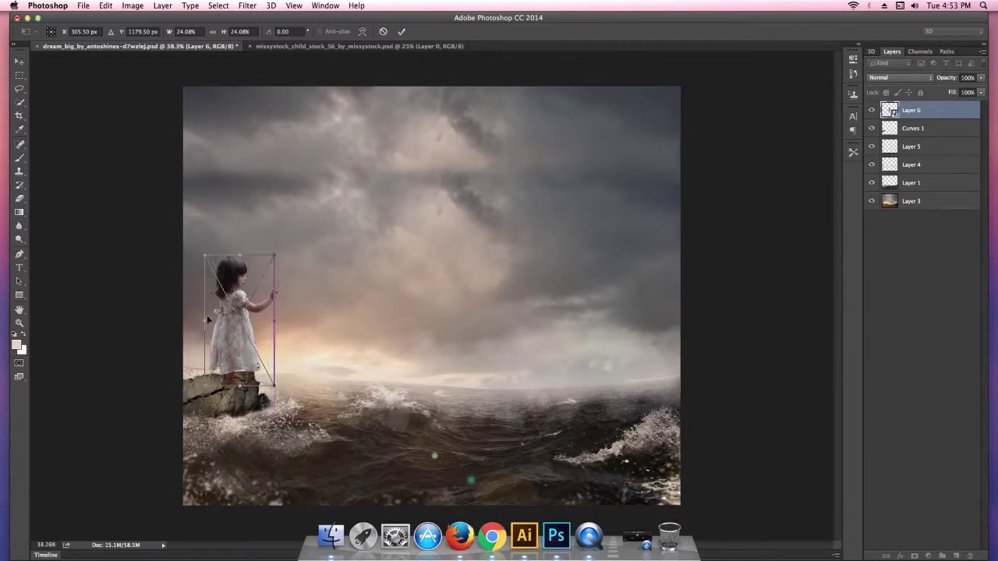
pyautogui.scroll(3, 146, 306)
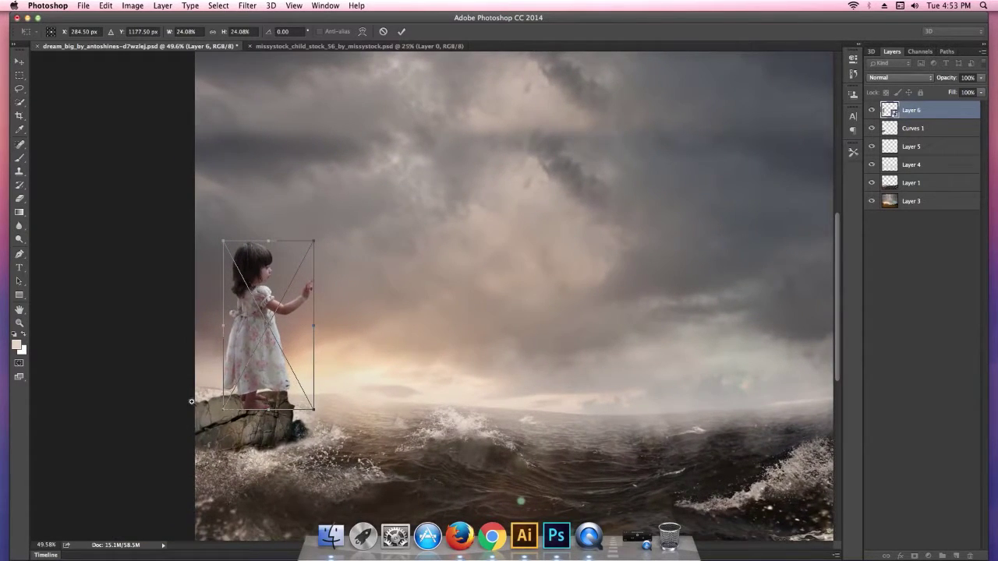
pyautogui.scroll(2, 191, 400)
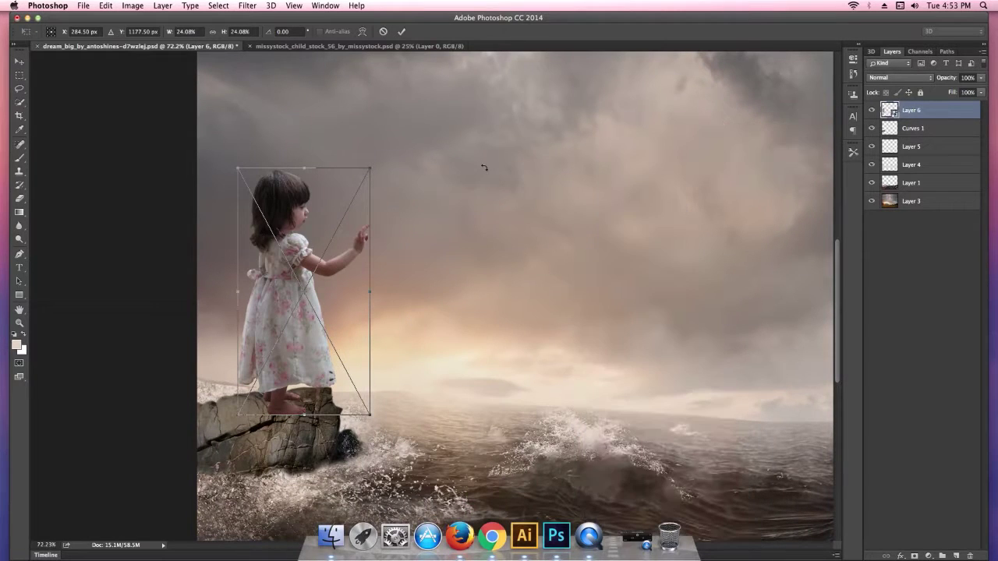
pyautogui.moveTo(291, 334); pyautogui.dragTo(318, 324)
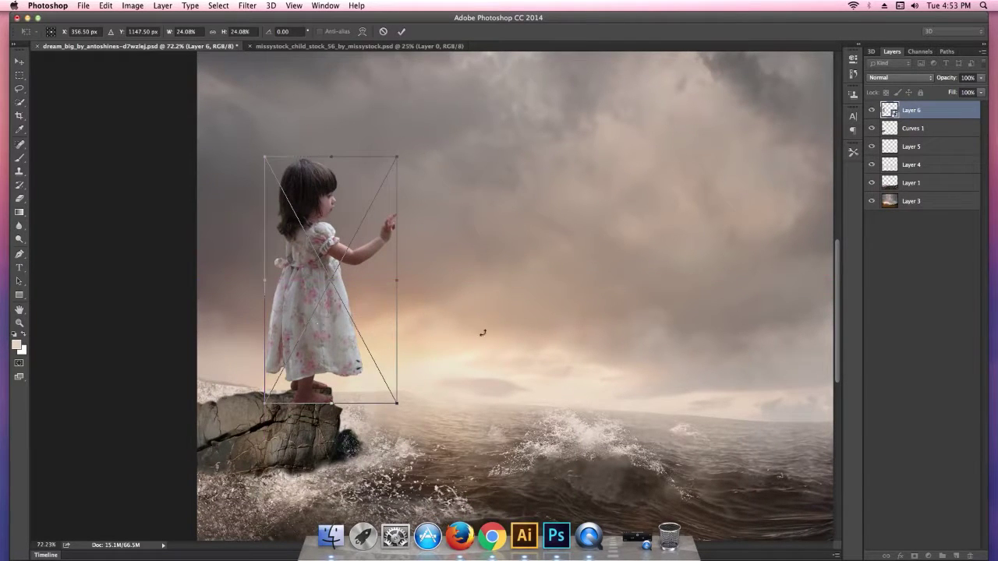
pyautogui.click(402, 31)
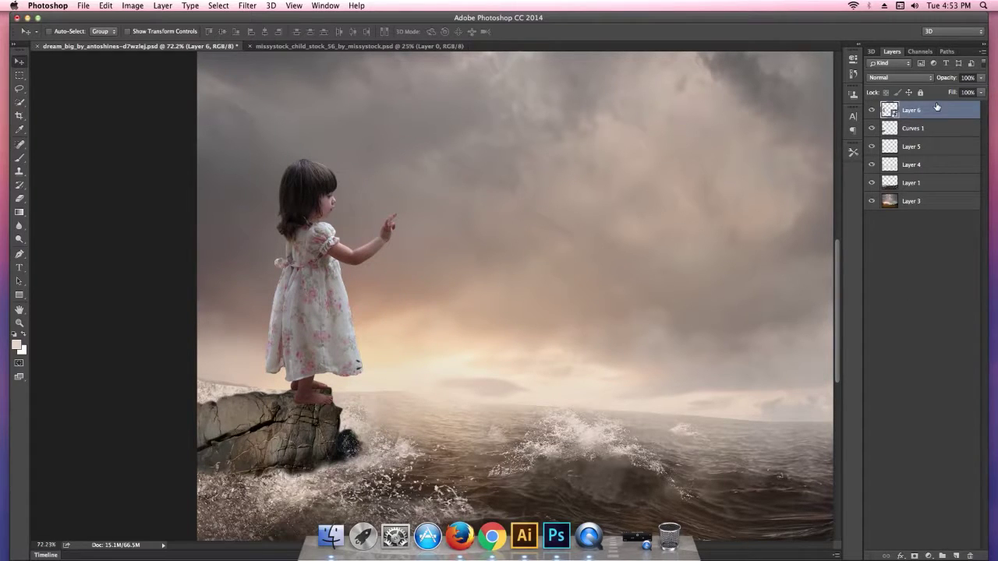
pyautogui.moveTo(937, 107); pyautogui.dragTo(935, 135)
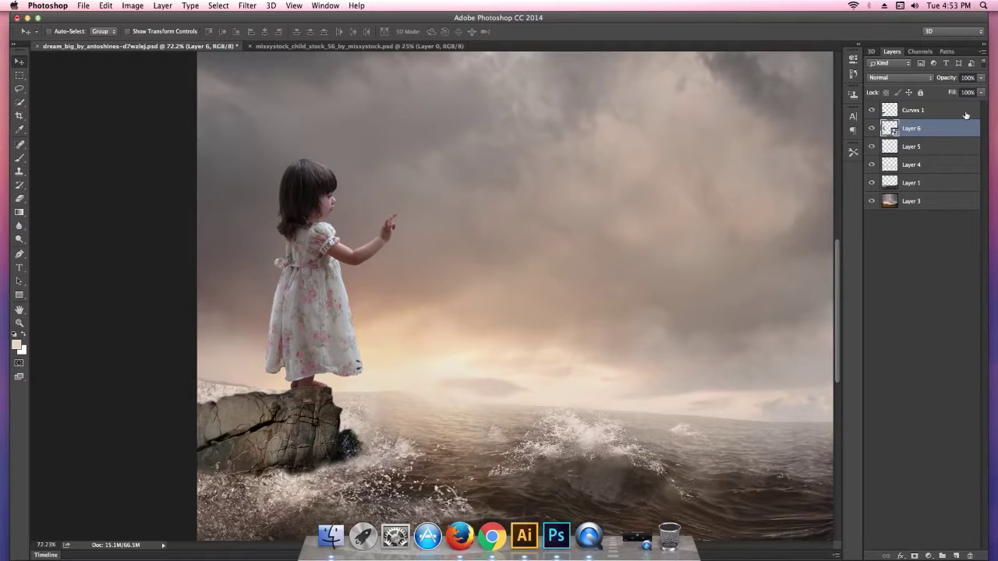
# Step: Nudge the Curves 1 adjustment, then toggle the girl and nudge her slightly down
pyautogui.click(952, 115)
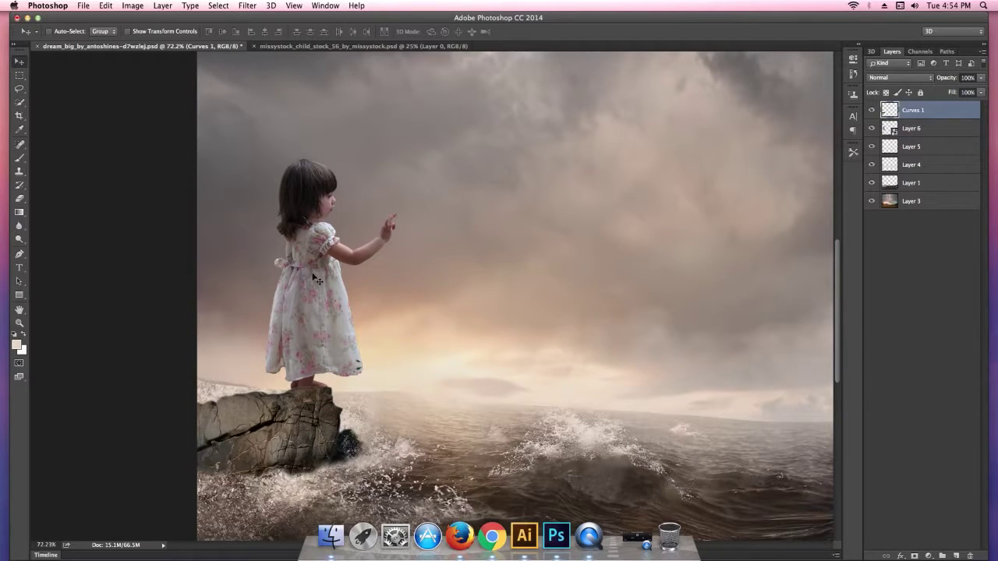
pyautogui.moveTo(316, 280); pyautogui.dragTo(313, 274)
pyautogui.click(945, 130)
pyautogui.click(872, 128)
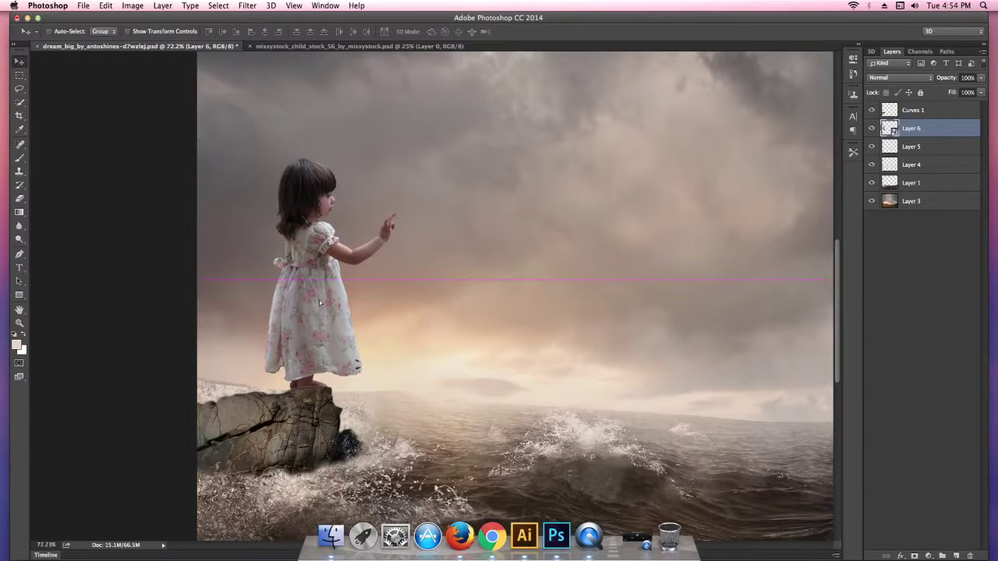
pyautogui.moveTo(319, 300); pyautogui.dragTo(319, 304)
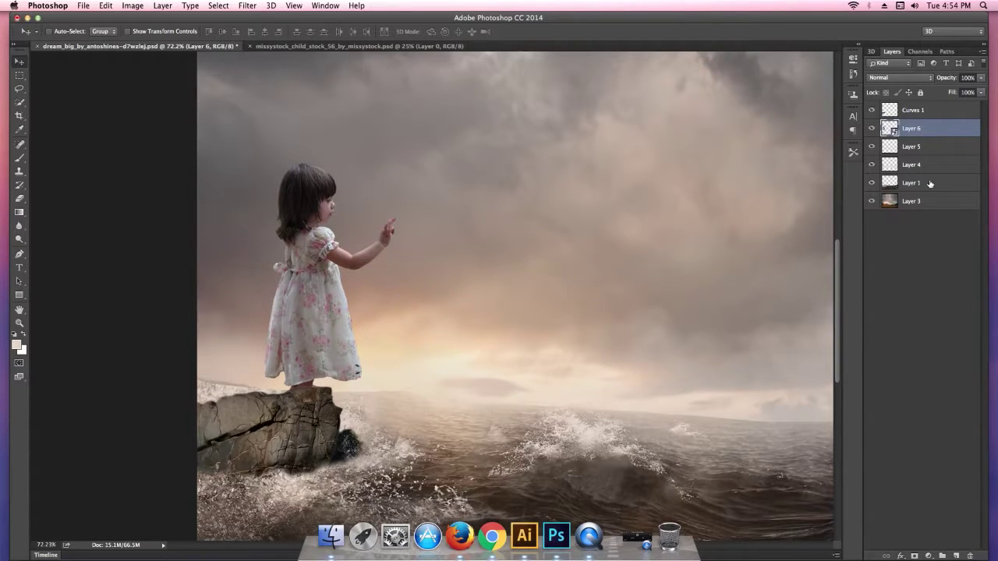
# Step: Rasterize the girl's Layer 6 and zoom in on the composition
pyautogui.rightClick(930, 129)
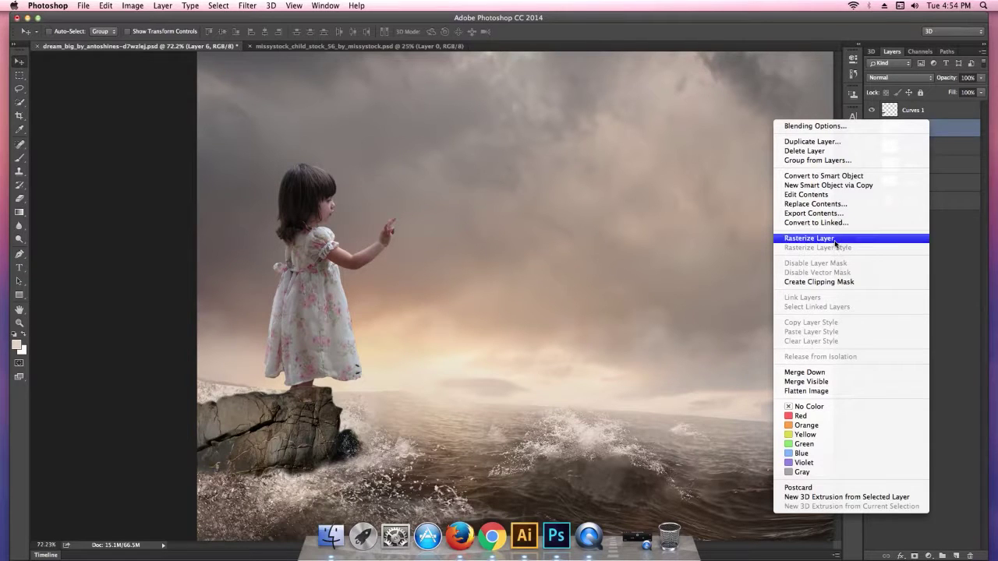
pyautogui.click(836, 238)
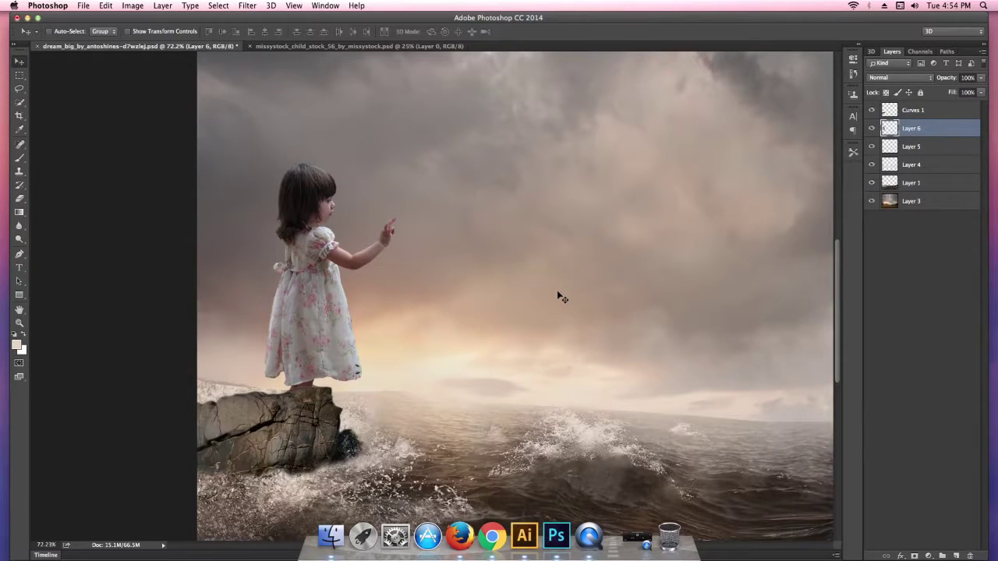
pyautogui.hotkey('ctrl', '-')
pyautogui.hotkey('ctrl', '-')
pyautogui.hotkey('ctrl', '-')
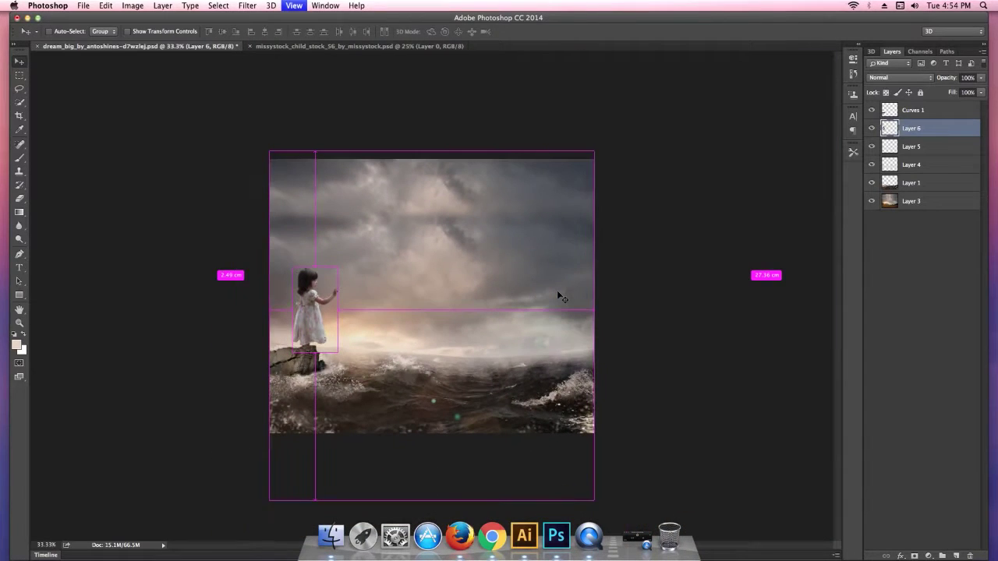
pyautogui.hotkey('ctrl', '-')
pyautogui.moveTo(259, 318); pyautogui.dragTo(284, 329)
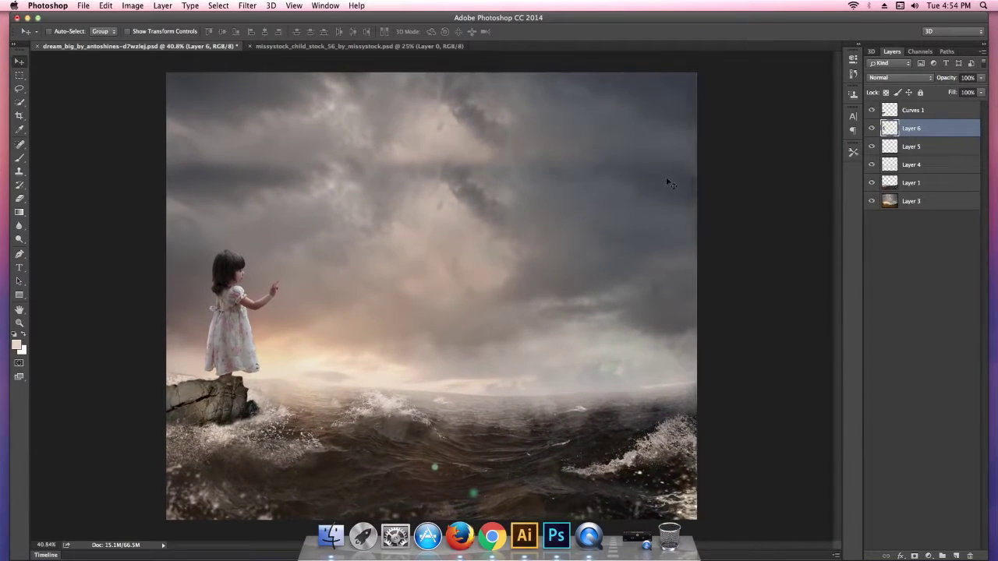
# Step: Turn Curves 1 back on, zoom out, and bring the child source document to the front
pyautogui.click(872, 110)
pyautogui.hotkey('ctrl', '-')
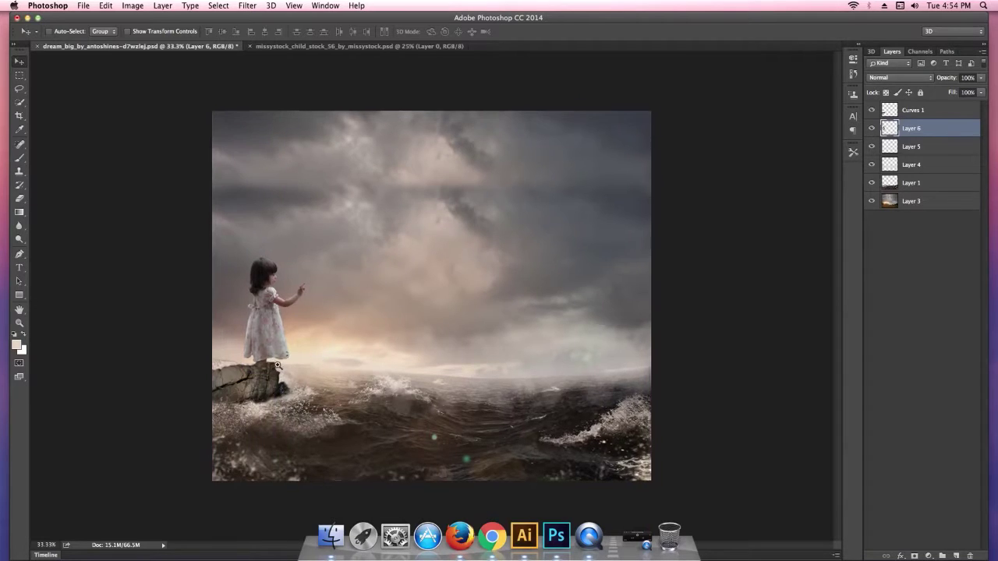
pyautogui.scroll(2, 277, 364)
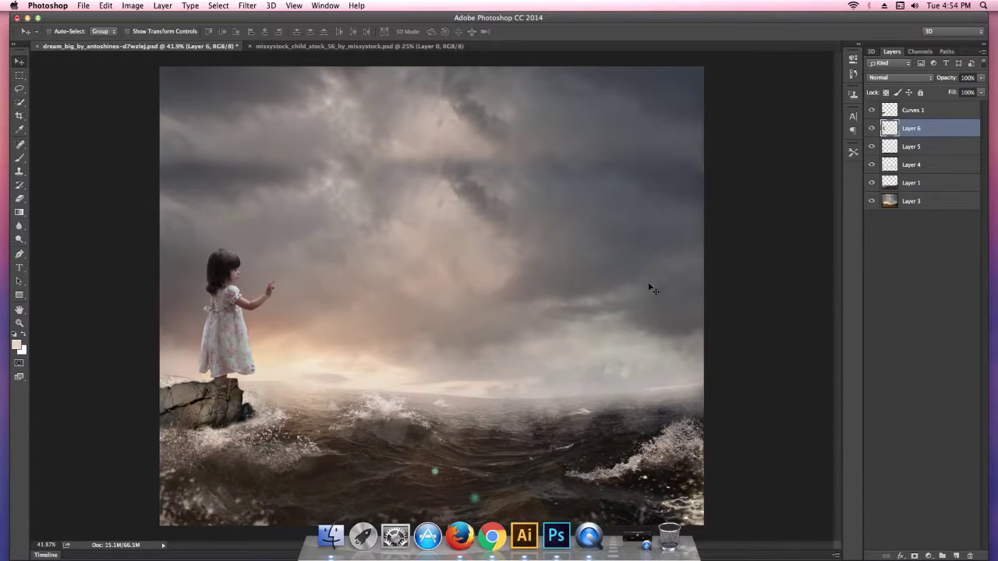
pyautogui.hotkey('ctrl', '-')
pyautogui.click(404, 46)
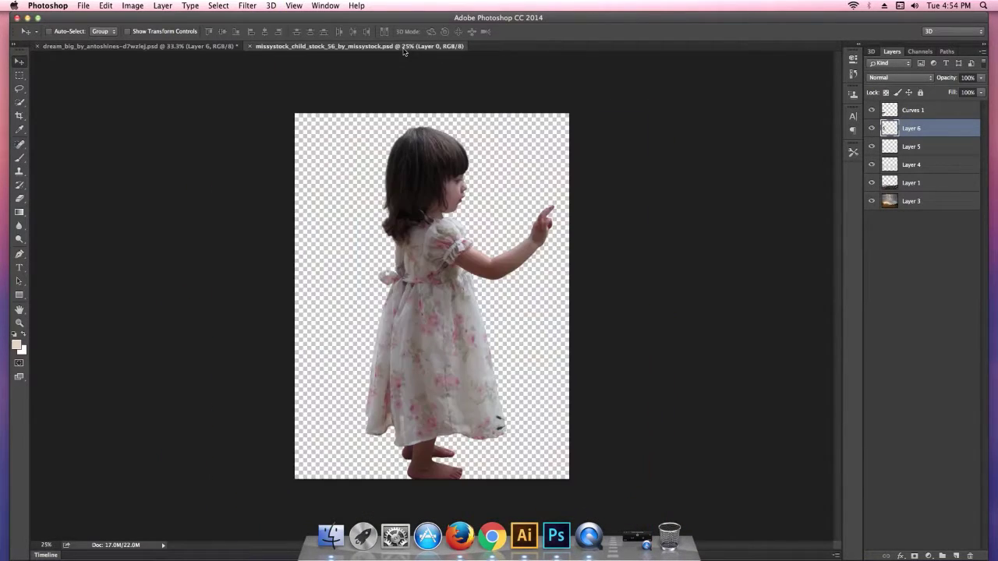
# Step: Close the girl's source document and switch over to the Finder window
pyautogui.hotkey('ctrl', 'w')
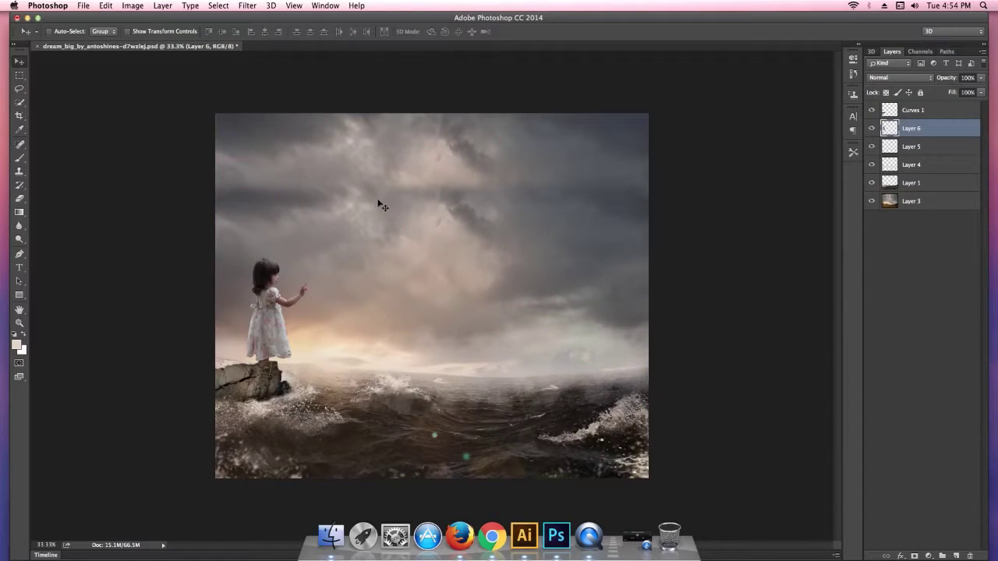
pyautogui.press('super+Tab')
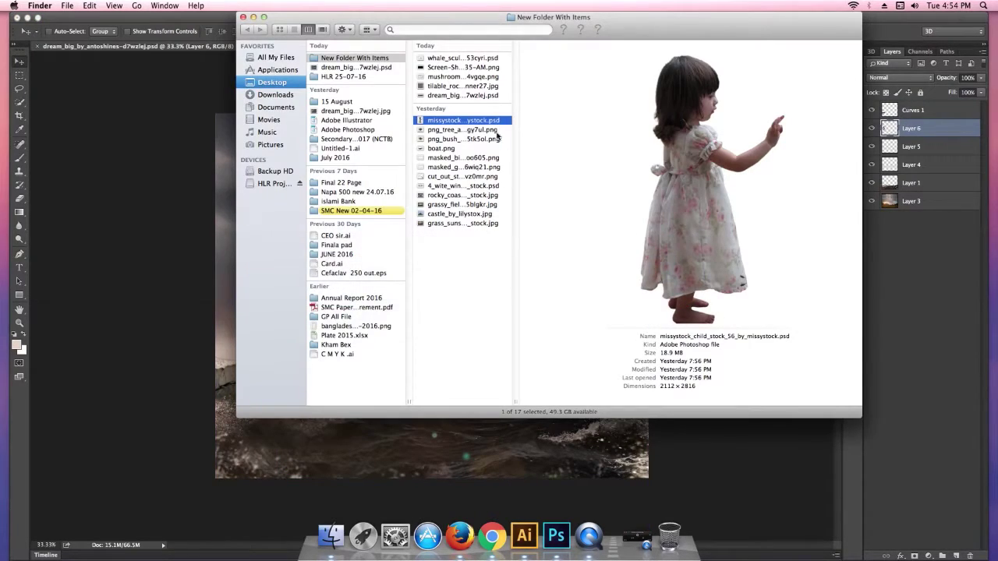
pyautogui.moveTo(424, 18); pyautogui.dragTo(939, 125)
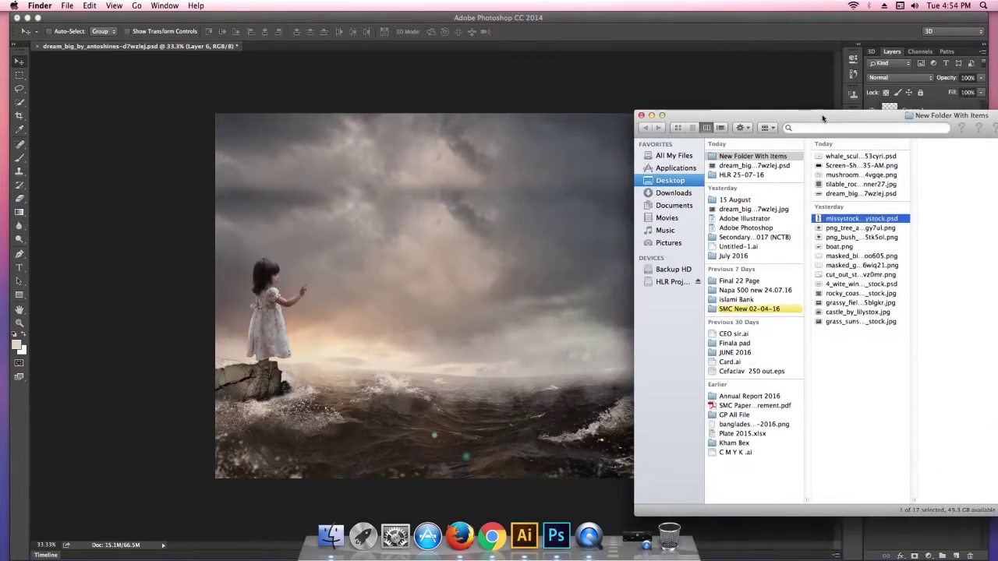
pyautogui.moveTo(939, 125); pyautogui.dragTo(437, 56)
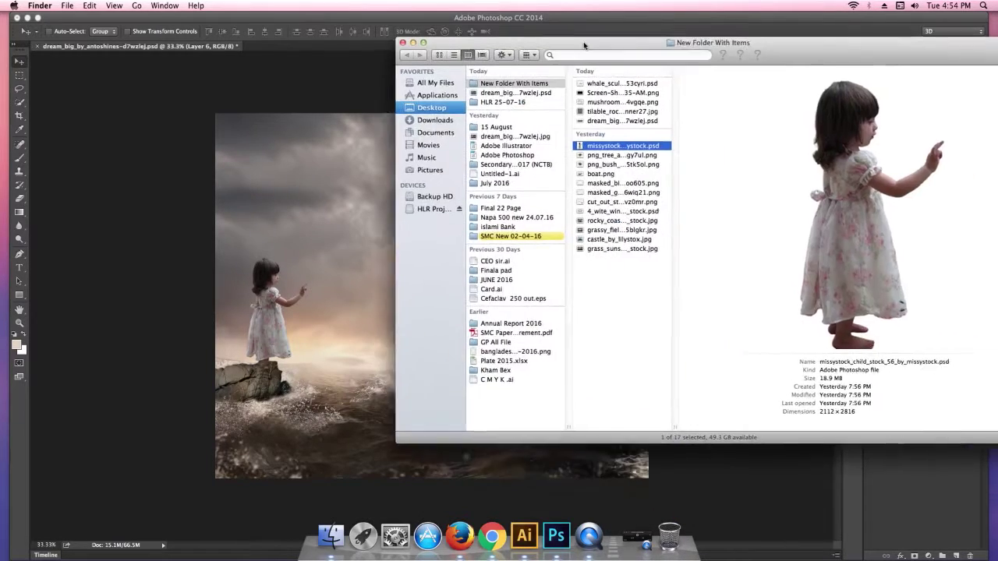
# Step: Find the whale_sculpture PSD in Finder and open it in Photoshop CC 2014
pyautogui.click(474, 135)
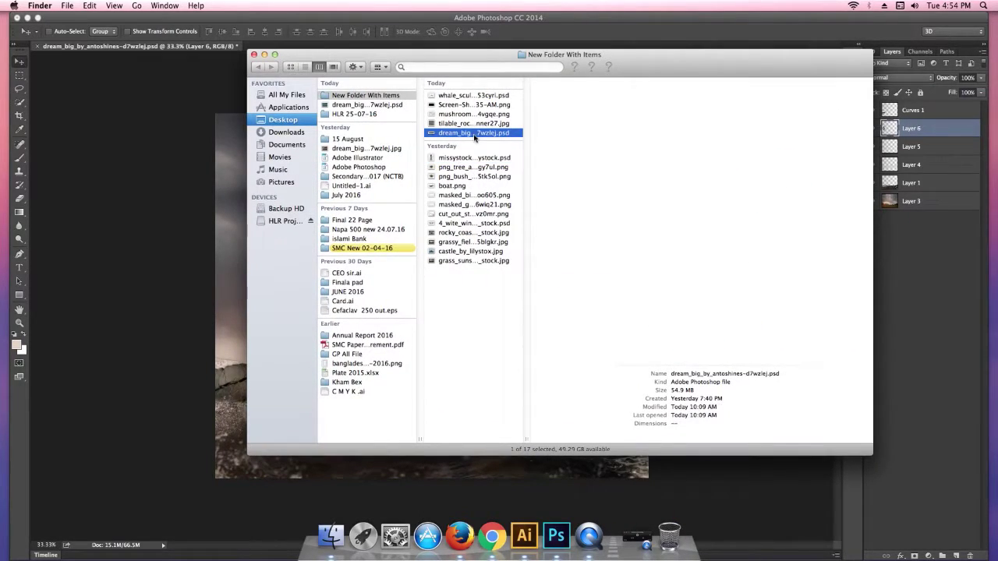
pyautogui.click(465, 177)
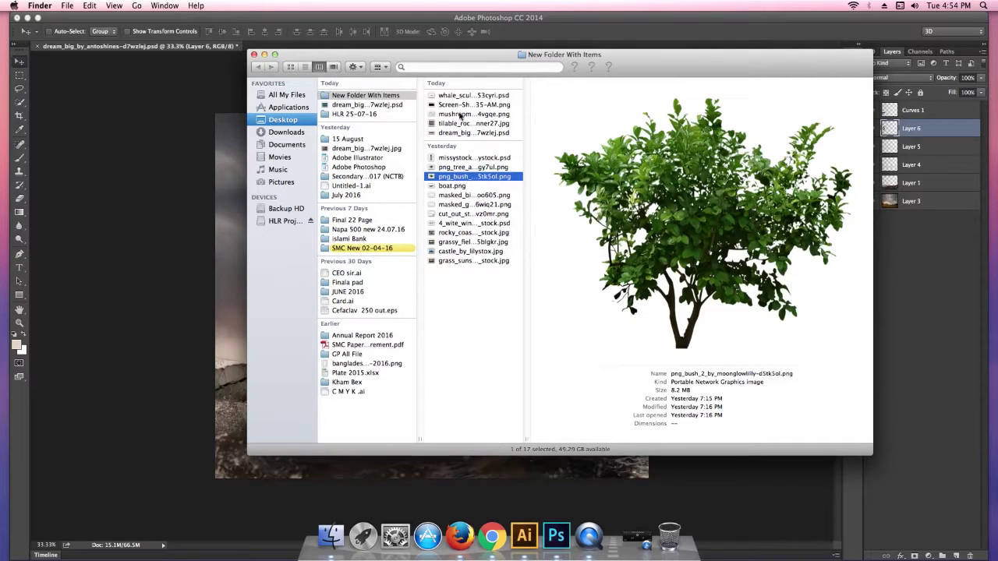
pyautogui.click(461, 115)
pyautogui.press('Up')
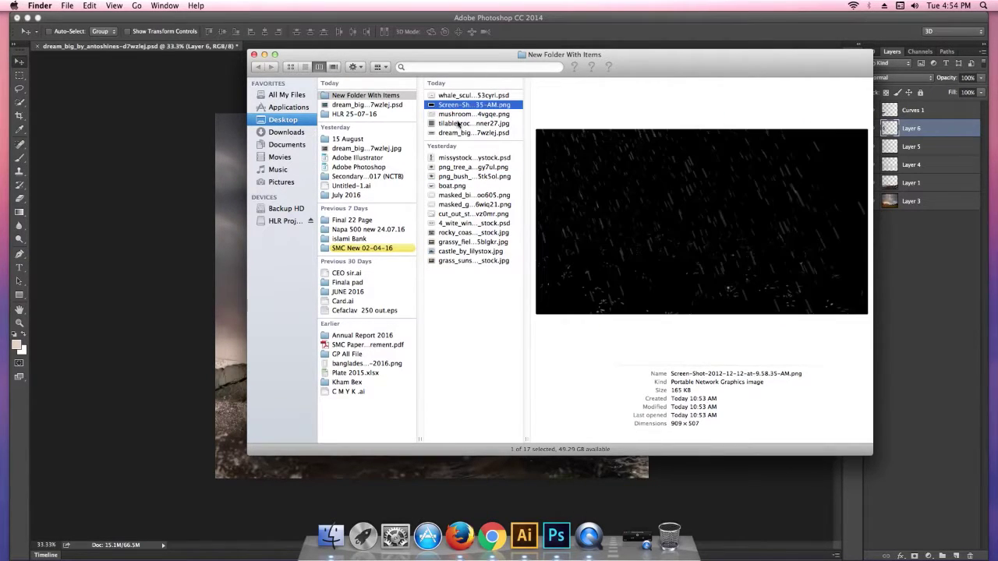
pyautogui.press('Up')
pyautogui.rightClick(459, 95)
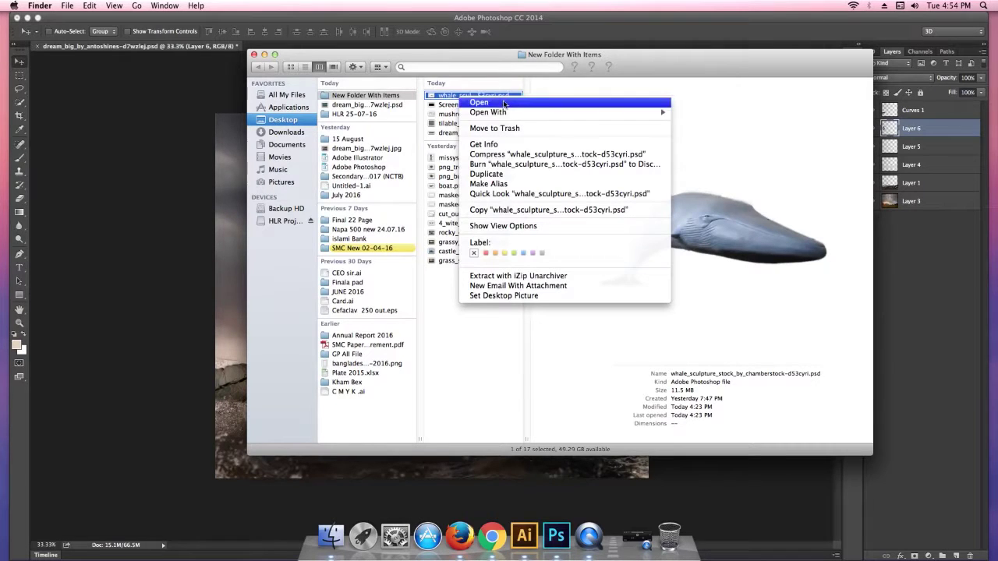
pyautogui.click(683, 152)
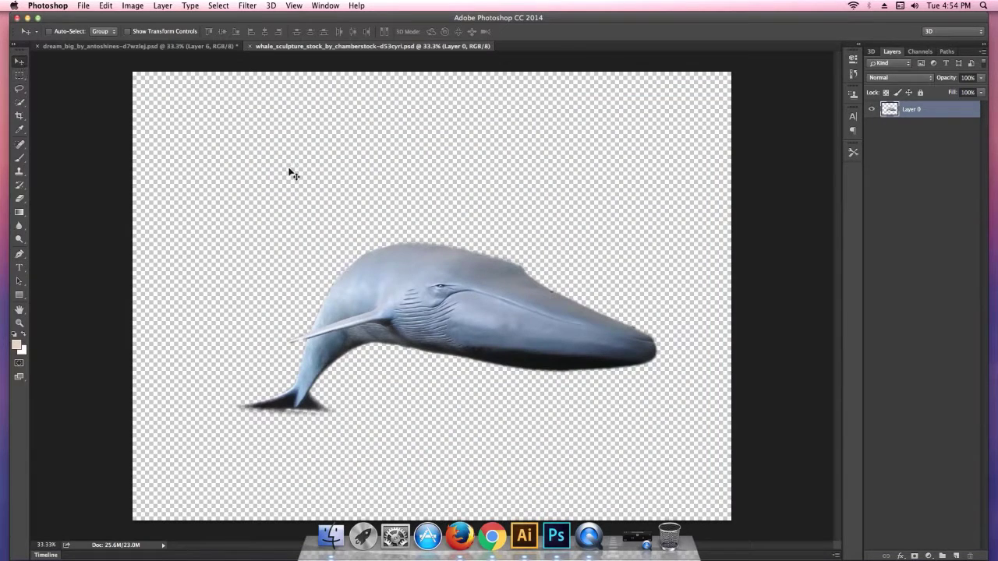
# Step: Add the whale as Layer 7, flipped horizontally, scaled to about 73%, tilted 2° beside the girl
pyautogui.moveTo(439, 298); pyautogui.dragTo(404, 222)
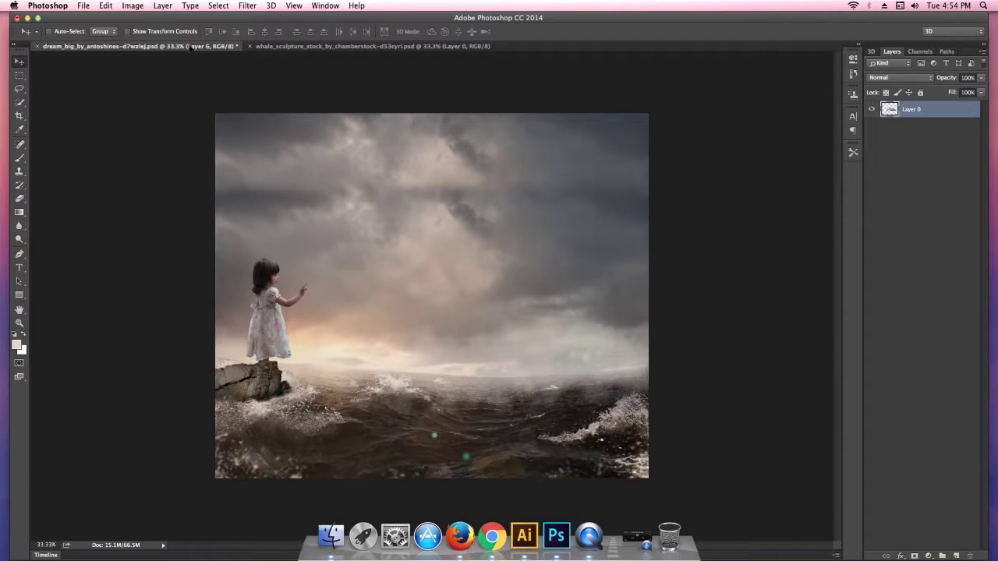
pyautogui.moveTo(405, 221); pyautogui.dragTo(456, 240)
pyautogui.hotkey('ctrl', 't')
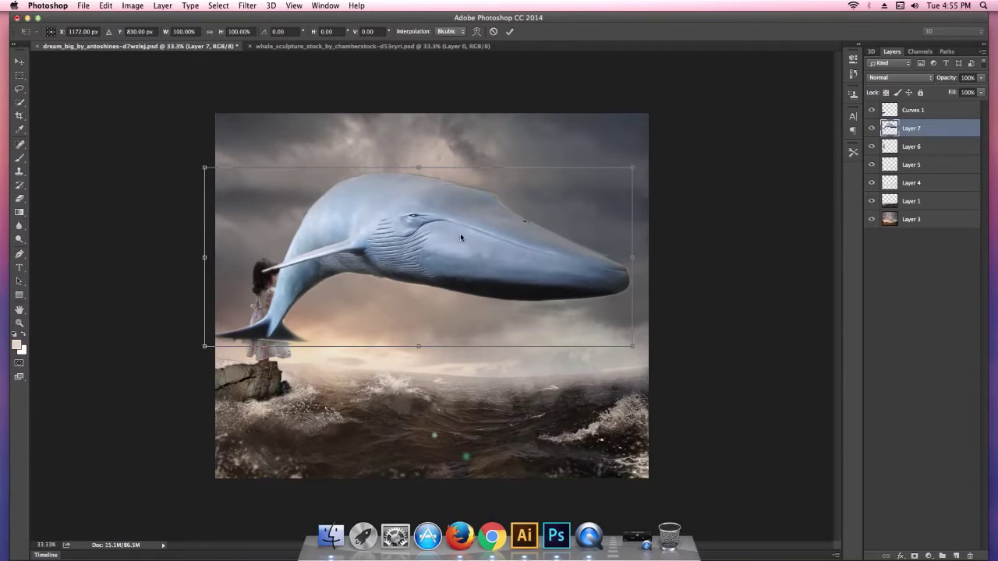
pyautogui.rightClick(460, 233)
pyautogui.click(493, 369)
pyautogui.moveTo(425, 238); pyautogui.dragTo(462, 237)
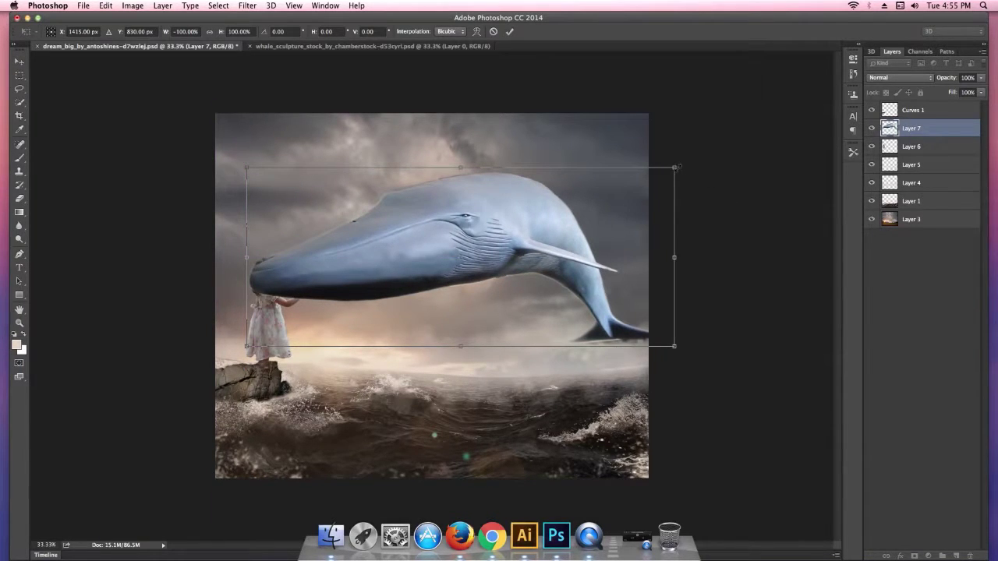
pyautogui.moveTo(669, 172); pyautogui.dragTo(616, 205)
pyautogui.moveTo(498, 242)
pyautogui.mouseDown()
pyautogui.moveTo(512, 255)
pyautogui.moveTo(502, 255)
pyautogui.mouseUp()
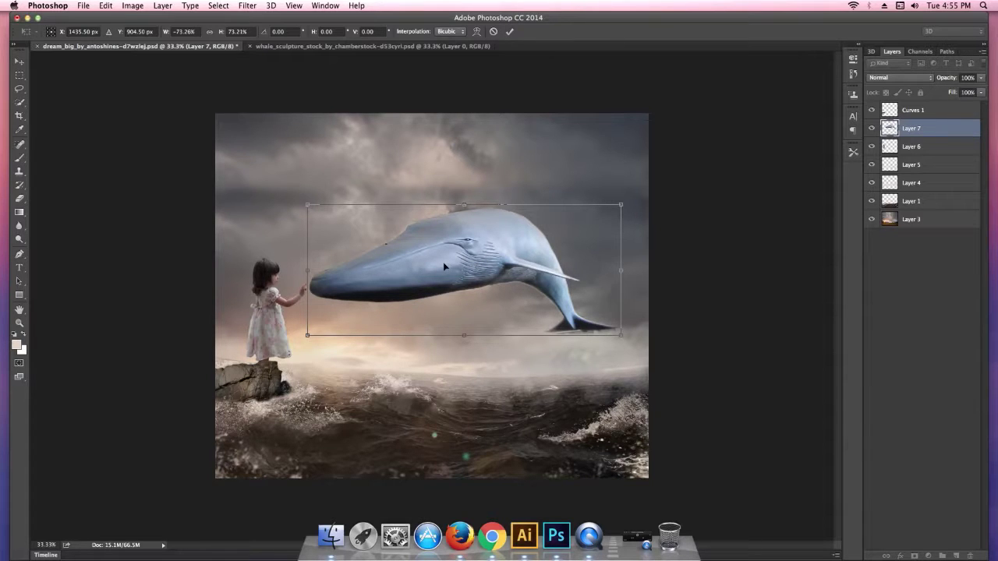
pyautogui.moveTo(444, 266); pyautogui.dragTo(466, 270)
pyautogui.moveTo(644, 202); pyautogui.dragTo(647, 208)
pyautogui.click(511, 32)
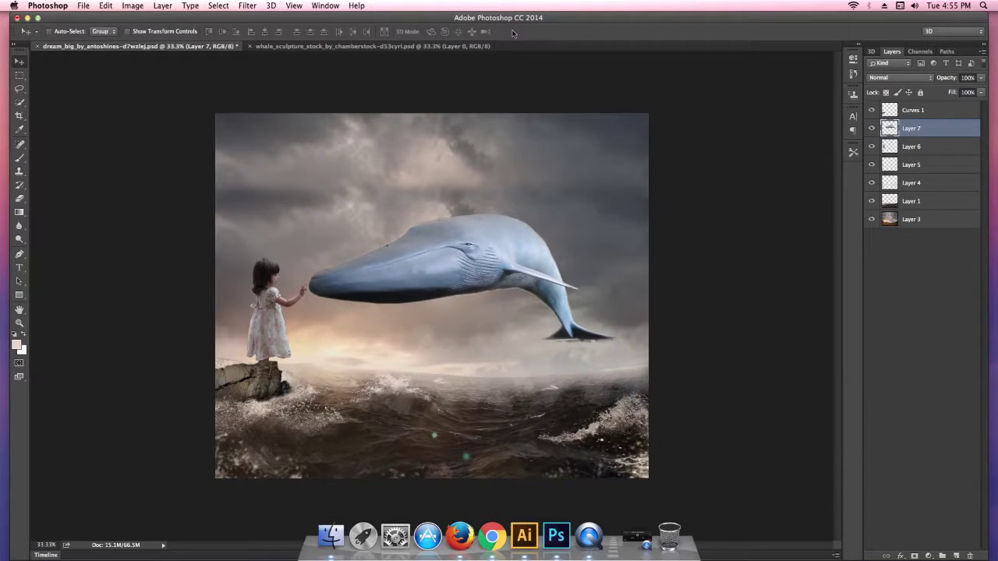
# Step: Fit the composite to the window and nudge the whale slightly left and up
pyautogui.hotkey('ctrl', '0')
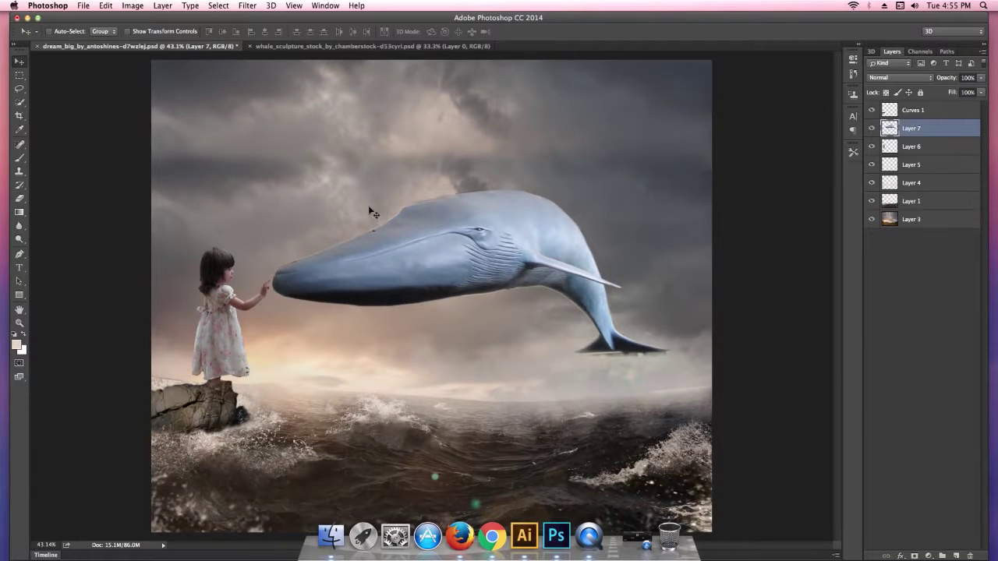
pyautogui.moveTo(379, 267); pyautogui.dragTo(376, 268)
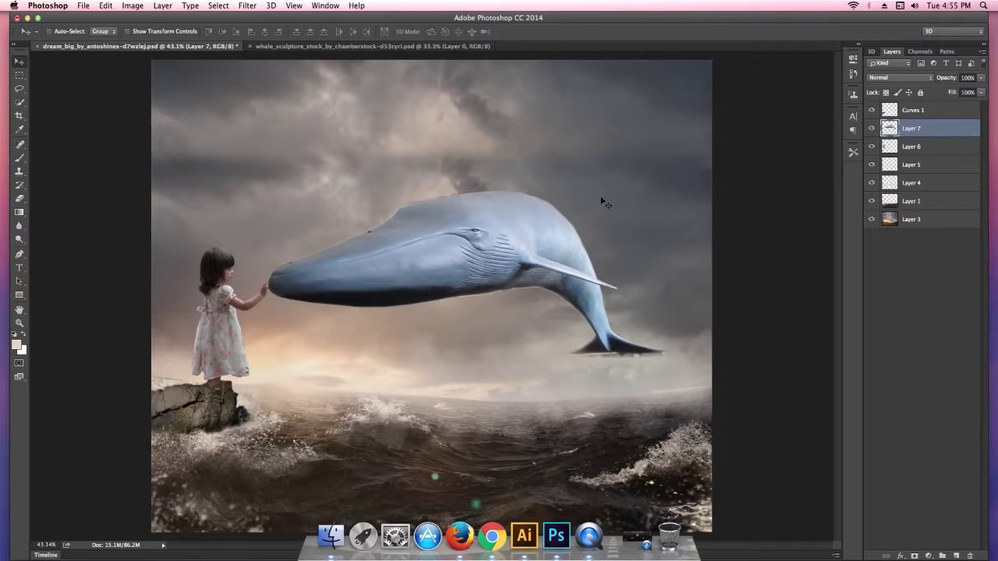
pyautogui.hotkey('ctrl', '-')
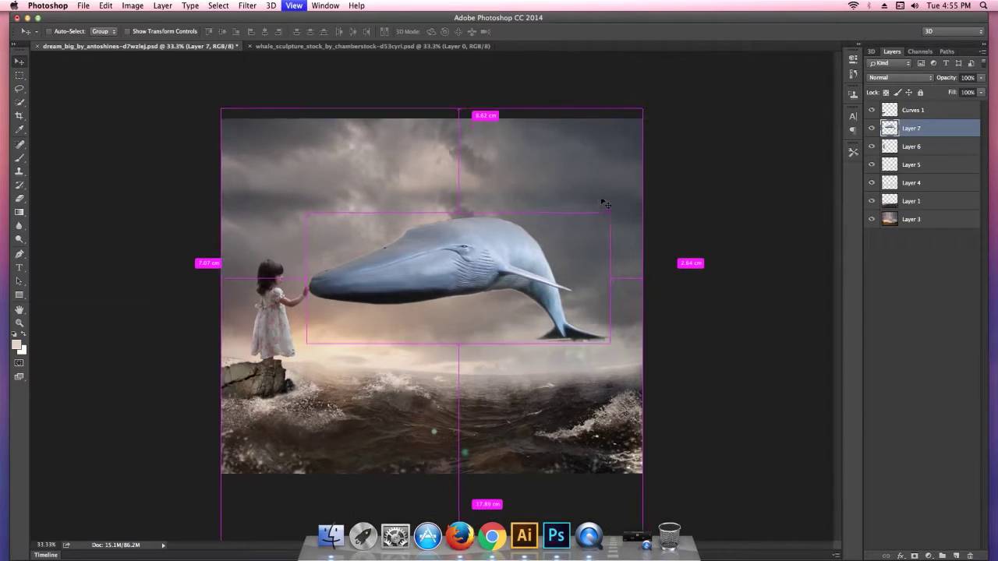
pyautogui.hotkey('ctrl', '-')
pyautogui.hotkey('ctrl', '+')
pyautogui.hotkey('ctrl', '+')
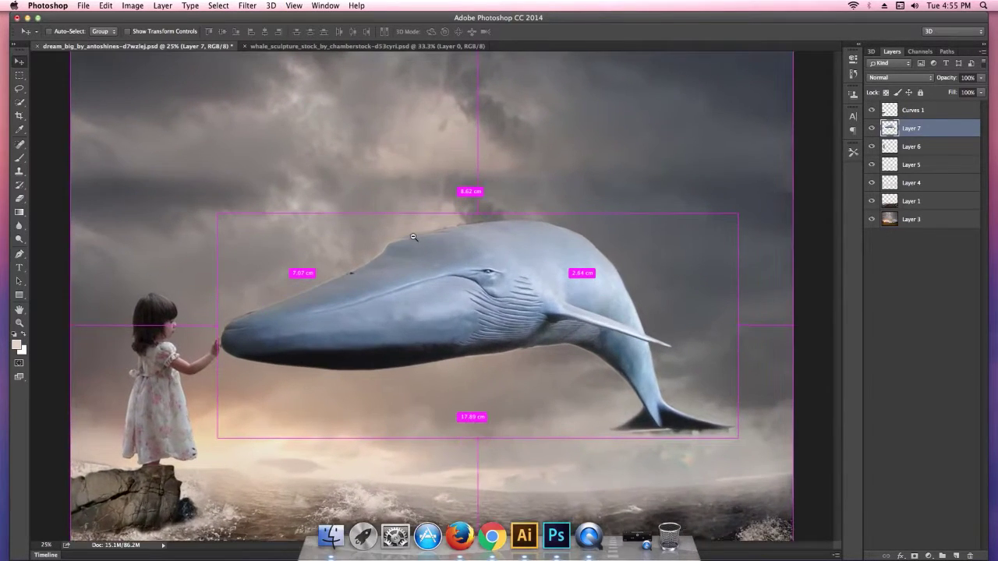
# Step: Zoom in on the whale and girl and toggle Layer 7 to compare its placement
pyautogui.moveTo(413, 236); pyautogui.dragTo(831, 104)
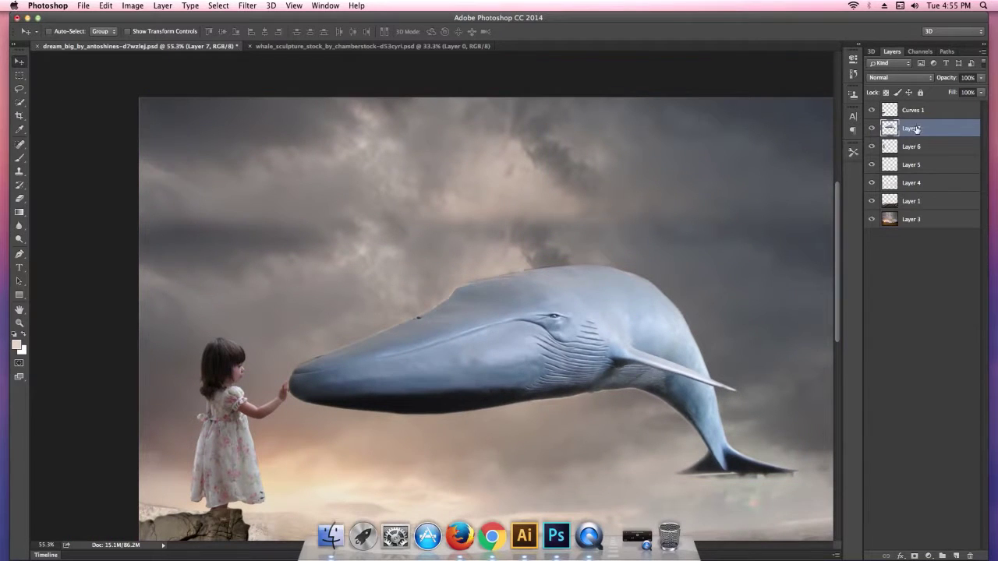
pyautogui.scroll(-2, 710, 273)
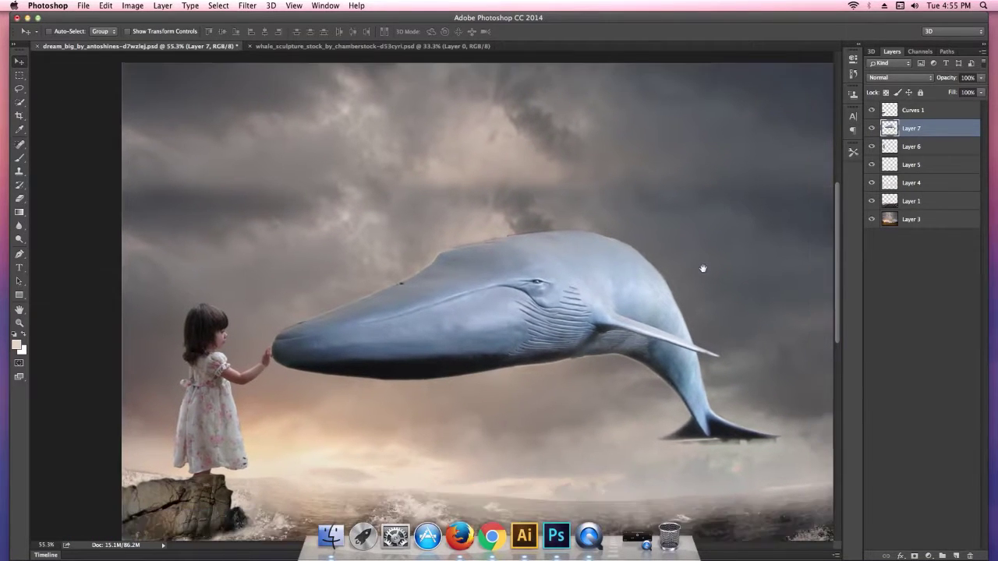
pyautogui.scroll(-2, 704, 269)
pyautogui.scroll(-2, 702, 268)
pyautogui.click(871, 129)
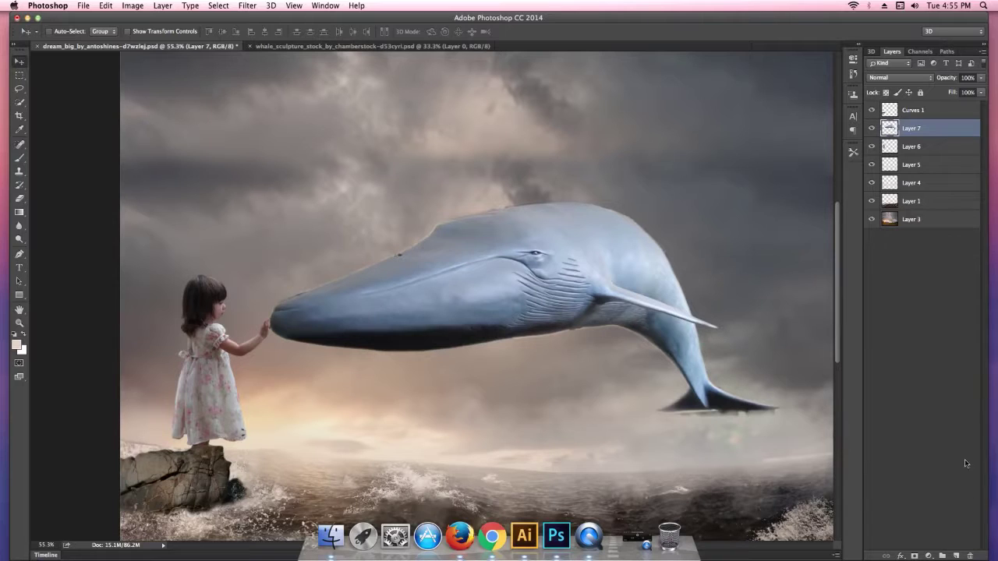
pyautogui.click(873, 130)
pyautogui.click(20, 160)
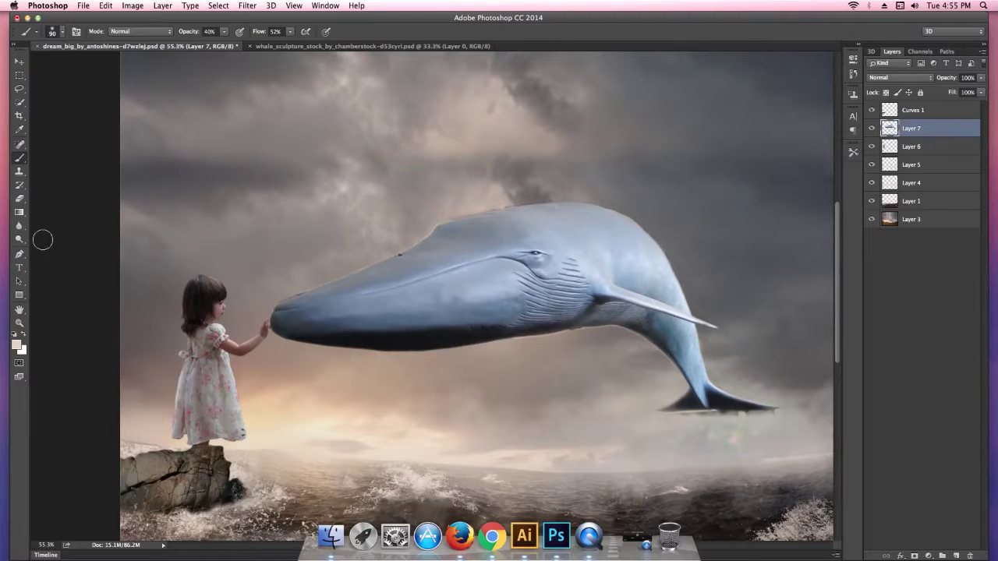
# Step: Paint a near-black shadow along the whale's underside, then undo it
pyautogui.click(17, 346)
pyautogui.moveTo(527, 112); pyautogui.dragTo(627, 223)
pyautogui.click(740, 93)
pyautogui.moveTo(278, 341)
pyautogui.mouseDown()
pyautogui.moveTo(410, 351)
pyautogui.moveTo(628, 320)
pyautogui.moveTo(690, 380)
pyautogui.mouseUp()
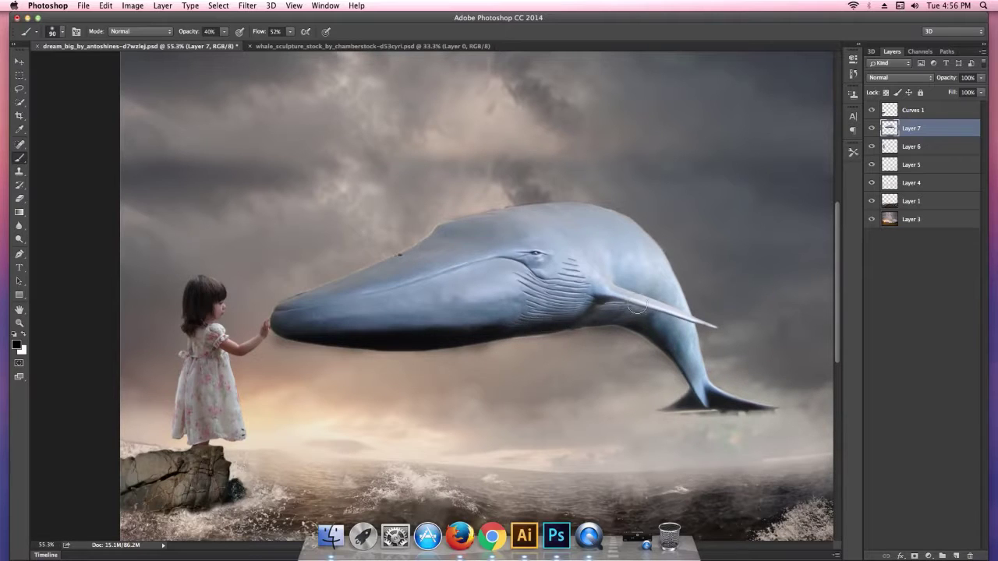
pyautogui.press('super+z')
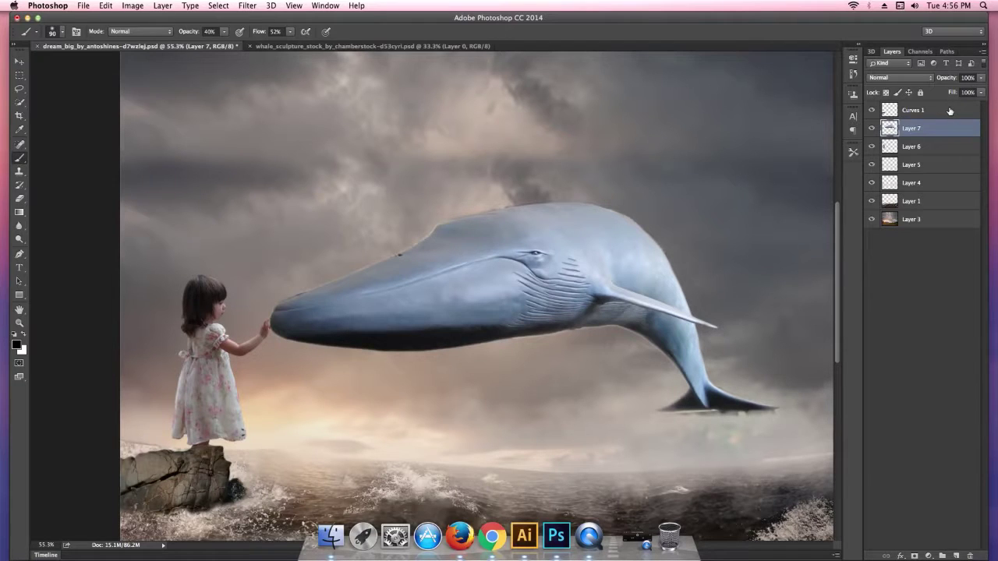
pyautogui.press('super+alt+z')
pyautogui.press('super+shift+z')
pyautogui.press('super+alt+z')
pyautogui.press('super+alt+z')
# Step: Return to the Move tool, zoom in on the whale, and switch to the whale sculpture document
pyautogui.press('v')
pyautogui.press('super+minus')
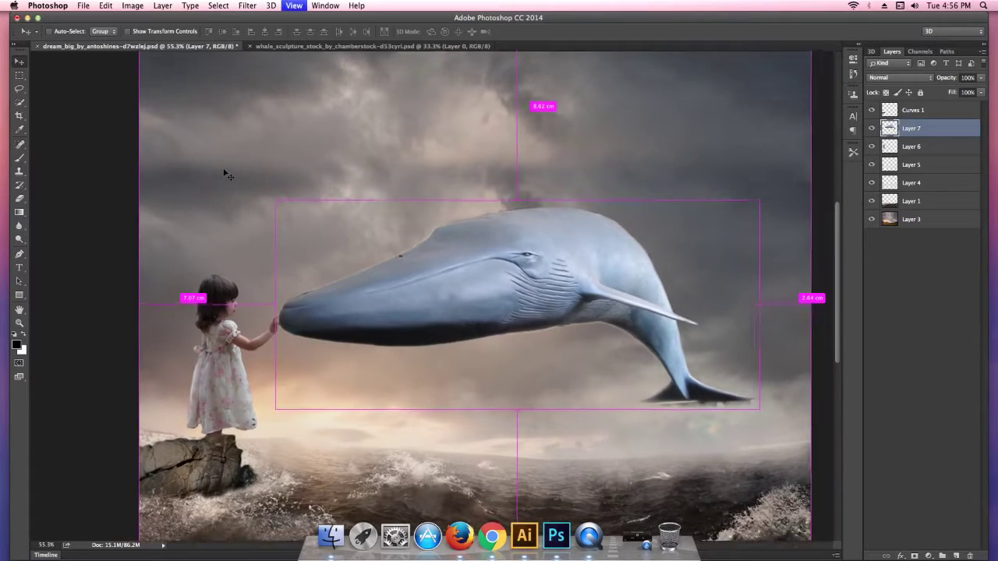
pyautogui.press('super+minus')
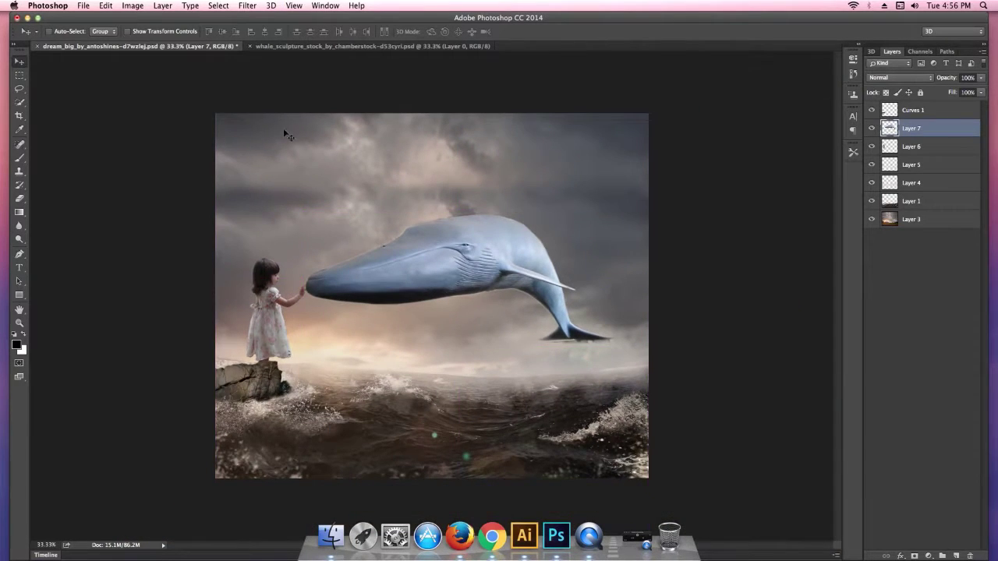
pyautogui.press('super+plus')
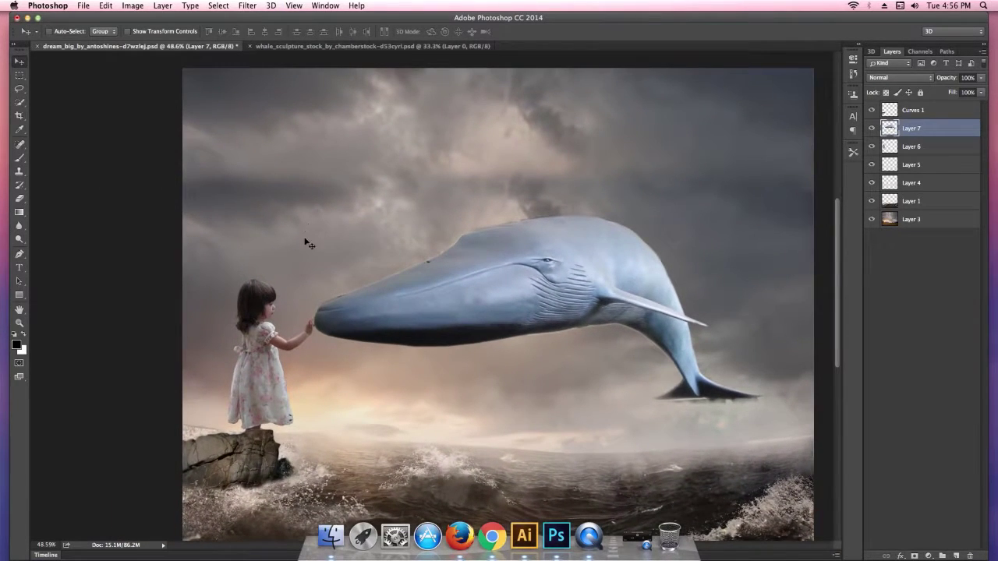
pyautogui.moveTo(311, 238); pyautogui.dragTo(636, 243)
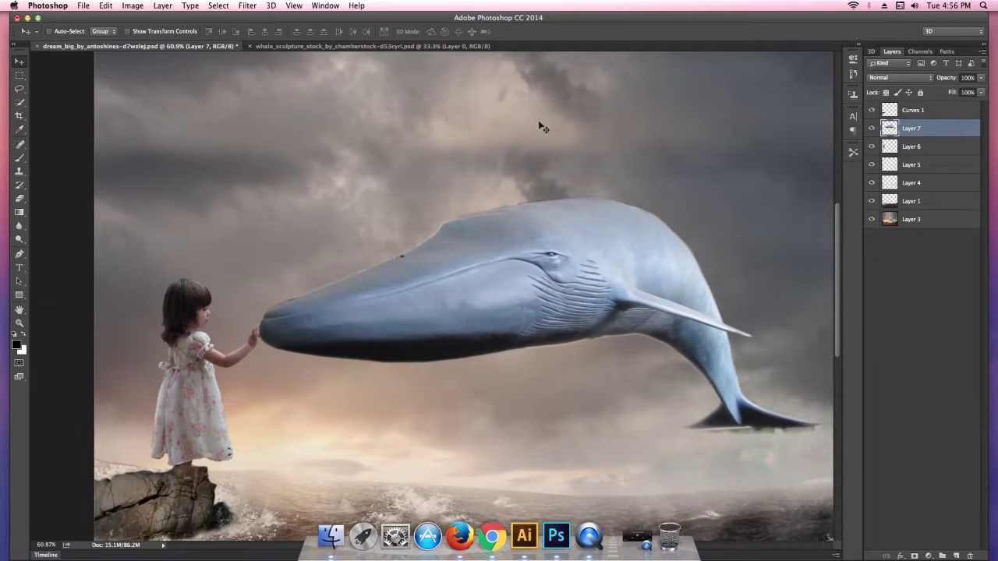
pyautogui.click(367, 46)
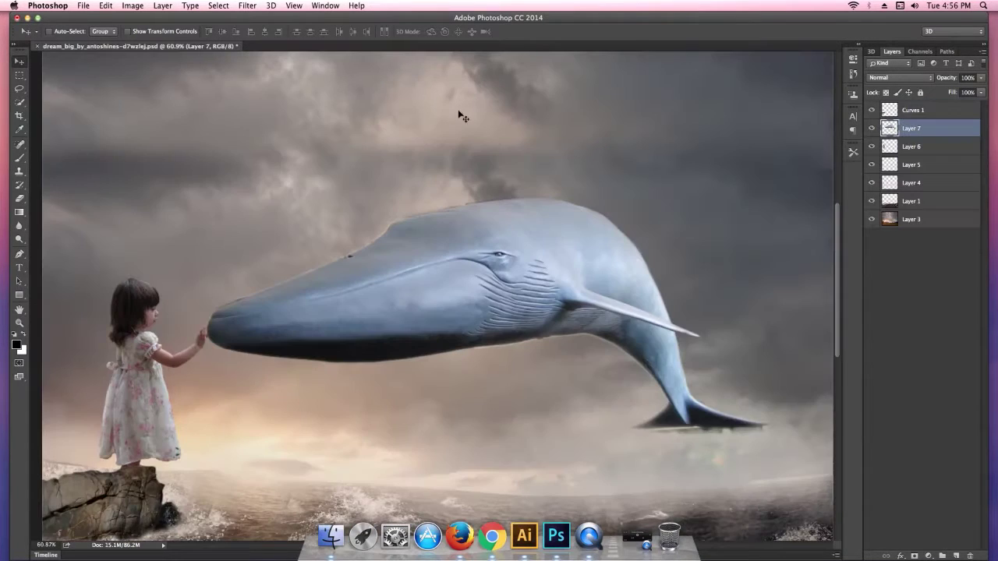
# Step: Open tilable_rock_by_shadowrunner27.jpg from Finder in Photoshop CC 2014
pyautogui.press('super+Tab')
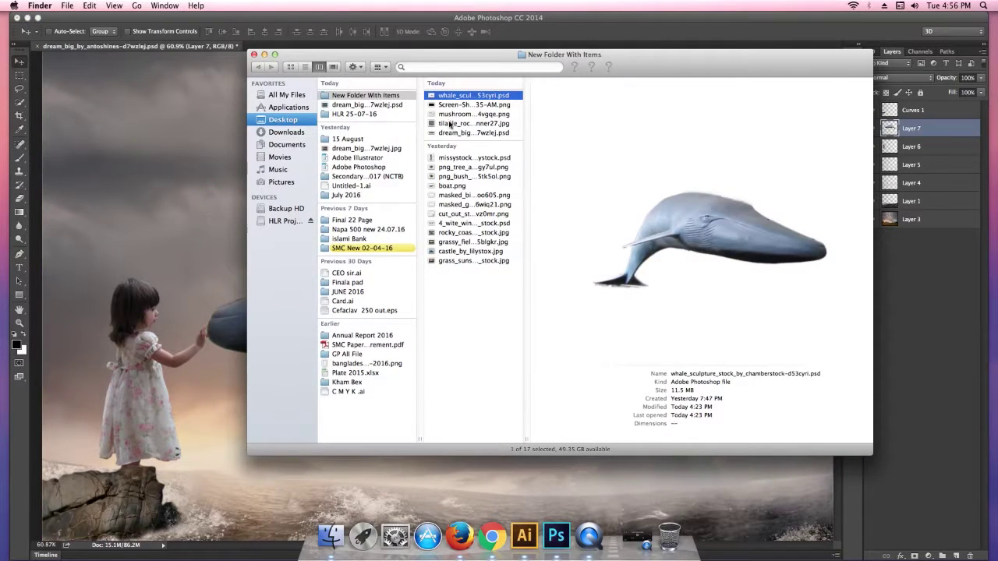
pyautogui.click(450, 125)
pyautogui.rightClick(451, 124)
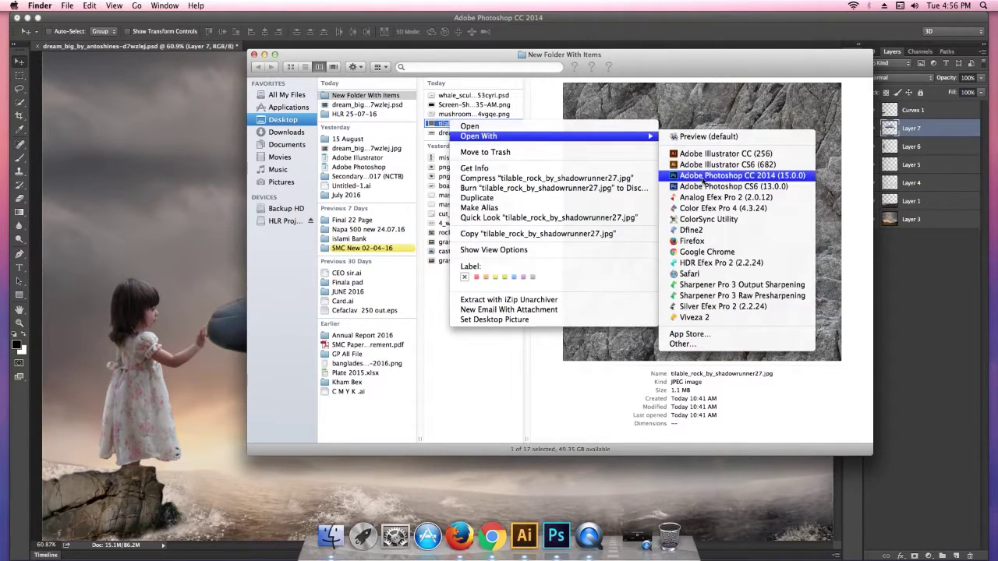
pyautogui.click(703, 177)
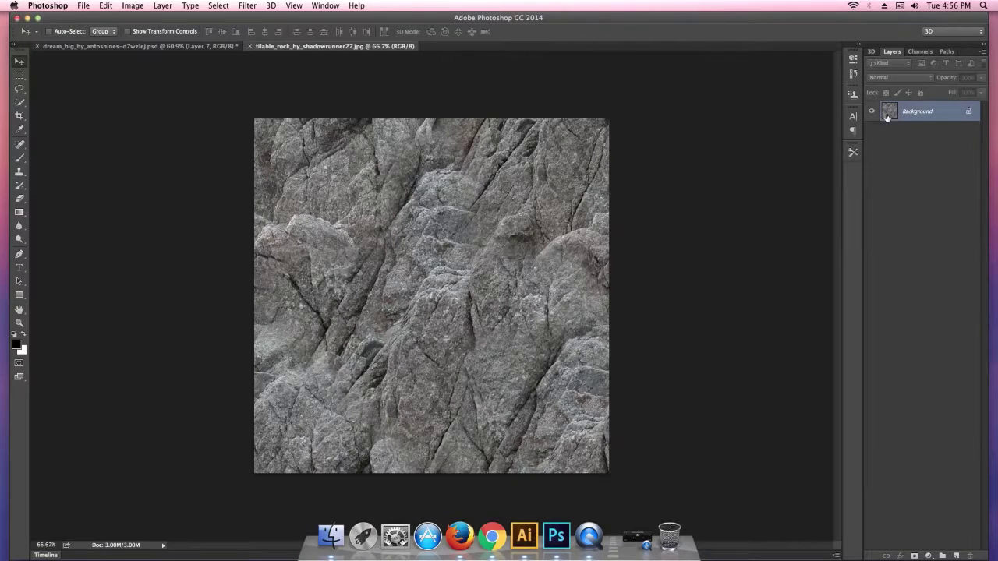
# Step: Unlock the rock's Background as Layer 0 and drop it into the whale composite as Layer 8
pyautogui.doubleClick(960, 111)
pyautogui.click(591, 233)
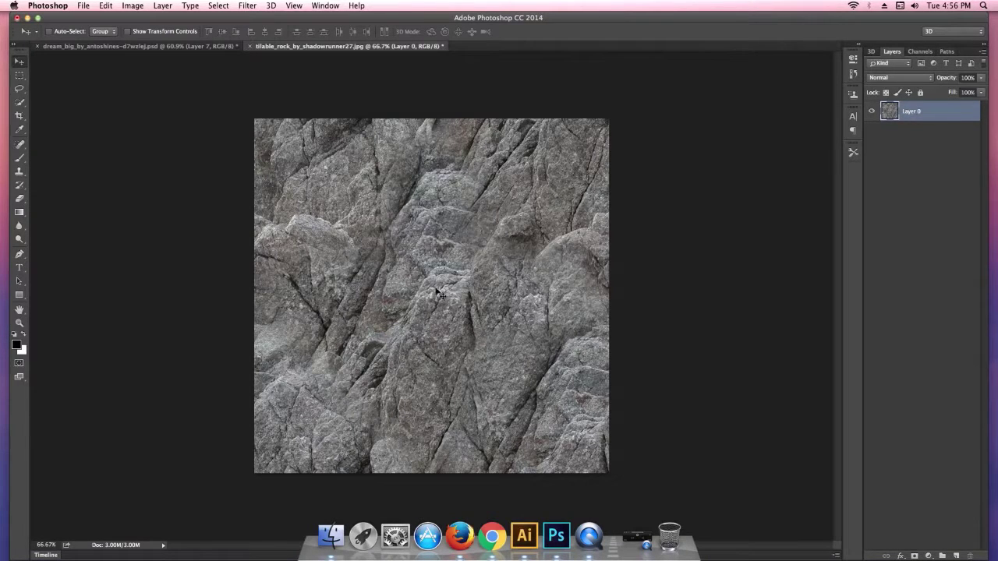
pyautogui.hotkey('ctrl', 't')
pyautogui.moveTo(608, 472); pyautogui.dragTo(379, 234)
pyautogui.click(196, 47)
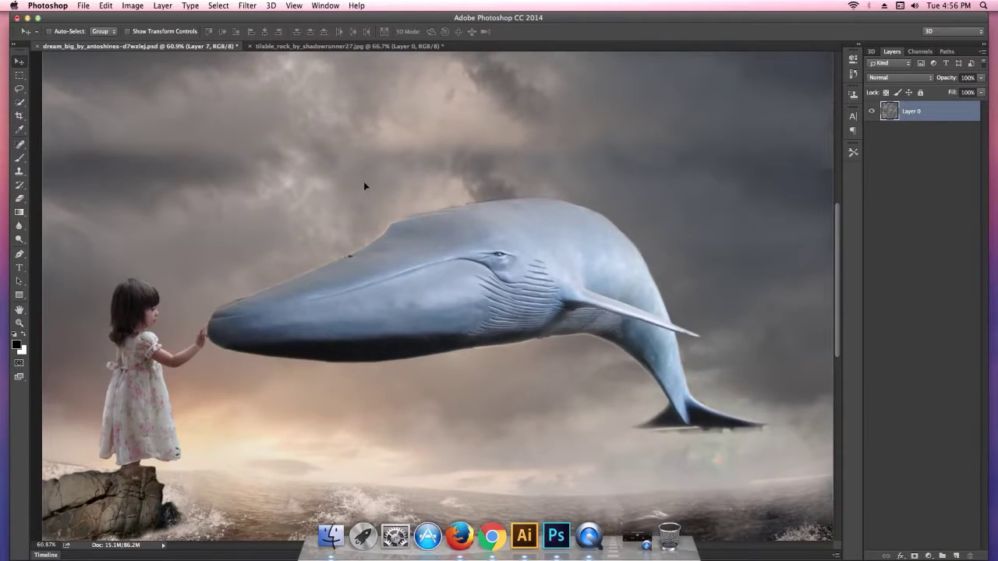
pyautogui.moveTo(197, 47); pyautogui.dragTo(422, 296)
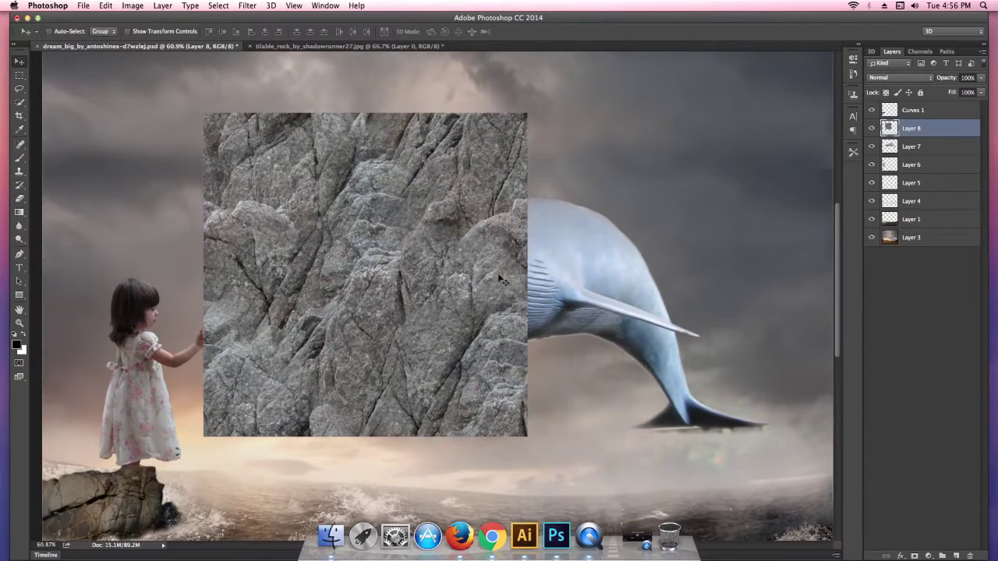
# Step: Rotate the rock texture 90° and place it over the whale's front half
pyautogui.hotkey('ctrl', 't')
pyautogui.moveTo(540, 111)
pyautogui.mouseDown()
pyautogui.moveTo(613, 351)
pyautogui.moveTo(600, 374)
pyautogui.moveTo(524, 429)
pyautogui.mouseUp()
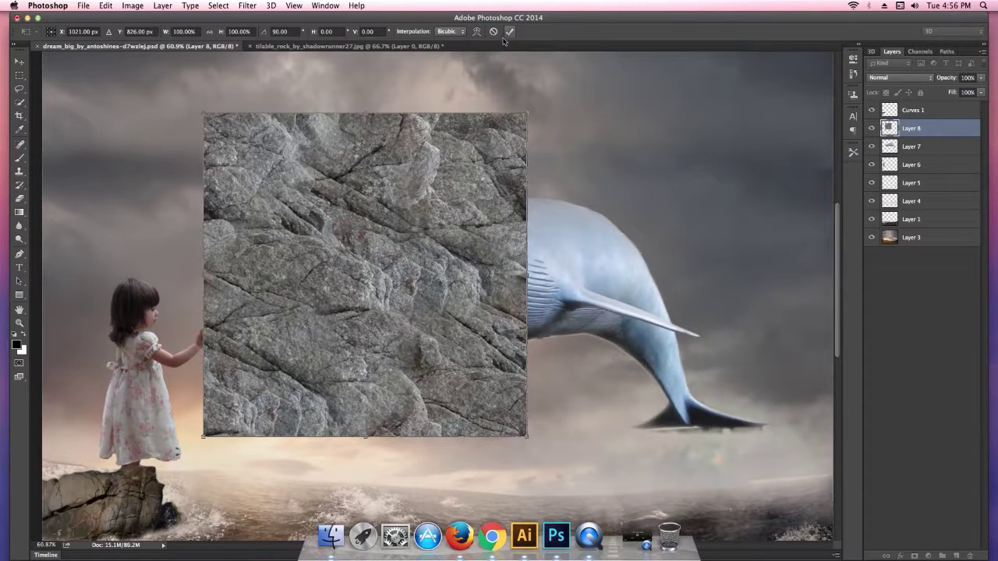
pyautogui.moveTo(371, 257)
pyautogui.mouseDown()
pyautogui.moveTo(471, 238)
pyautogui.moveTo(524, 177)
pyautogui.moveTo(367, 181)
pyautogui.moveTo(363, 194)
pyautogui.mouseUp()
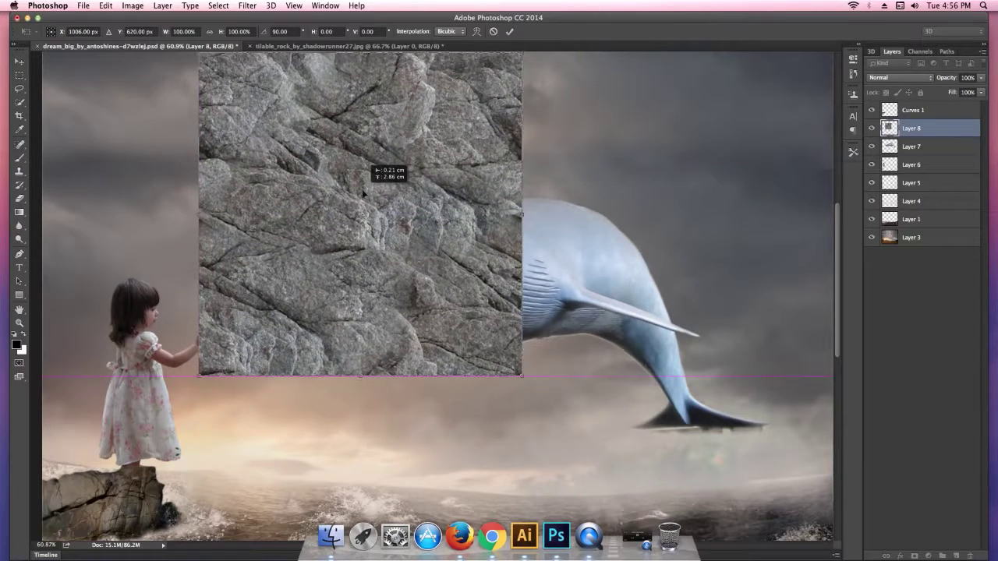
pyautogui.click(509, 31)
pyautogui.hotkey('ctrl', '-')
pyautogui.hotkey('ctrl', '-')
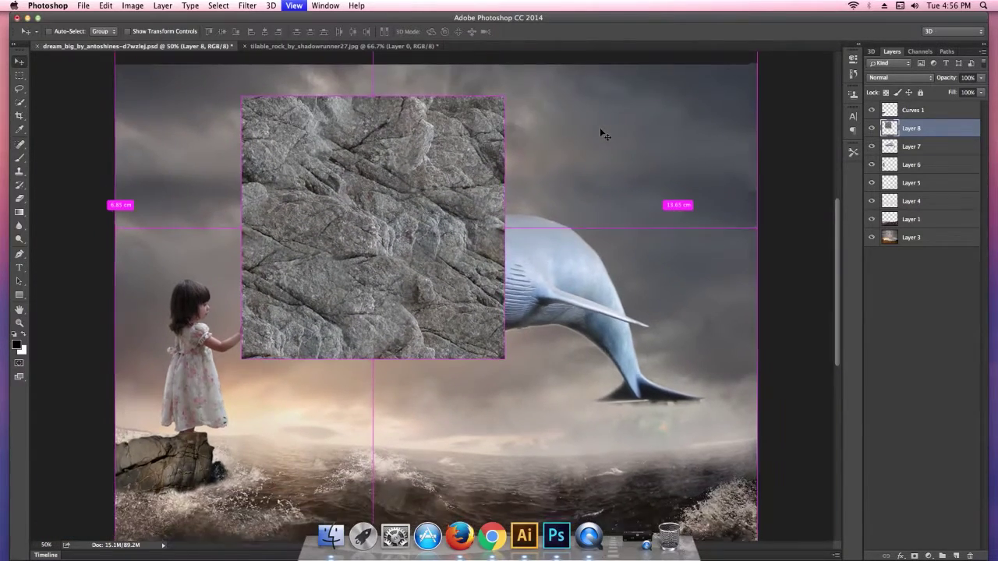
# Step: Toggle Curves 1 and the whale layer on and off to check their effect
pyautogui.click(923, 110)
pyautogui.click(872, 110)
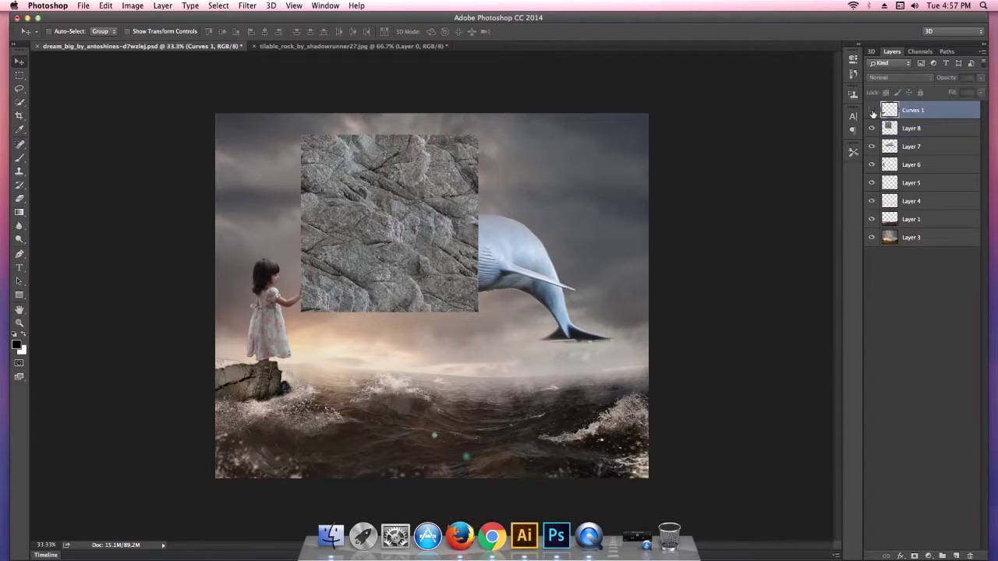
pyautogui.click(872, 109)
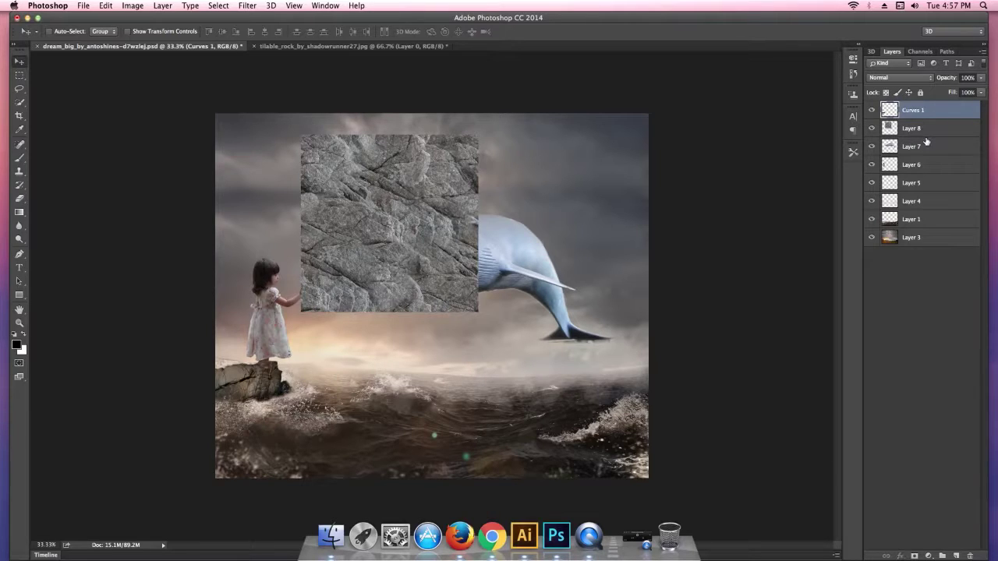
pyautogui.click(927, 142)
pyautogui.click(871, 147)
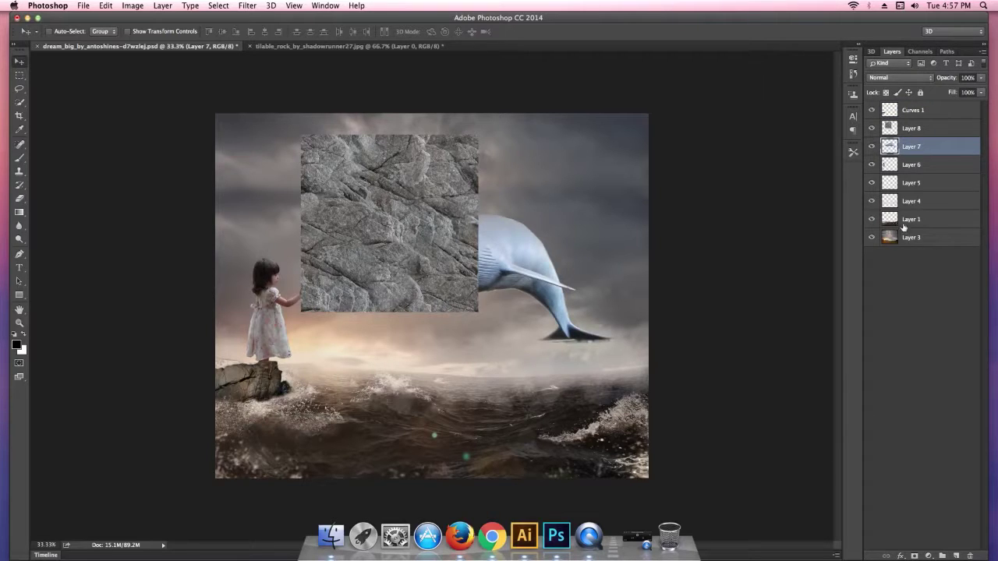
# Step: Clip the rock texture Layer 8 to the whale and duplicate it as Layer 8 copy
pyautogui.click(935, 128)
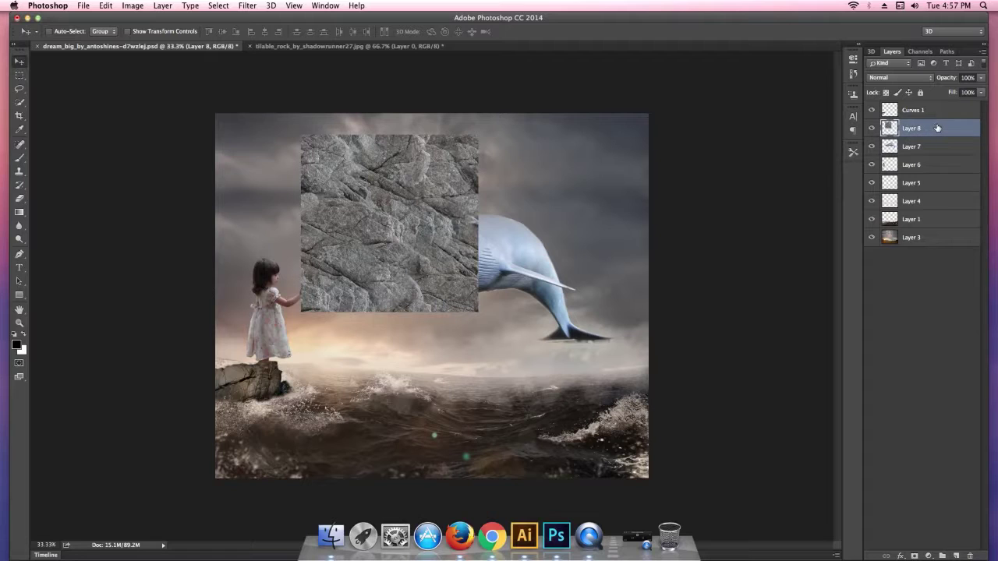
pyautogui.rightClick(938, 127)
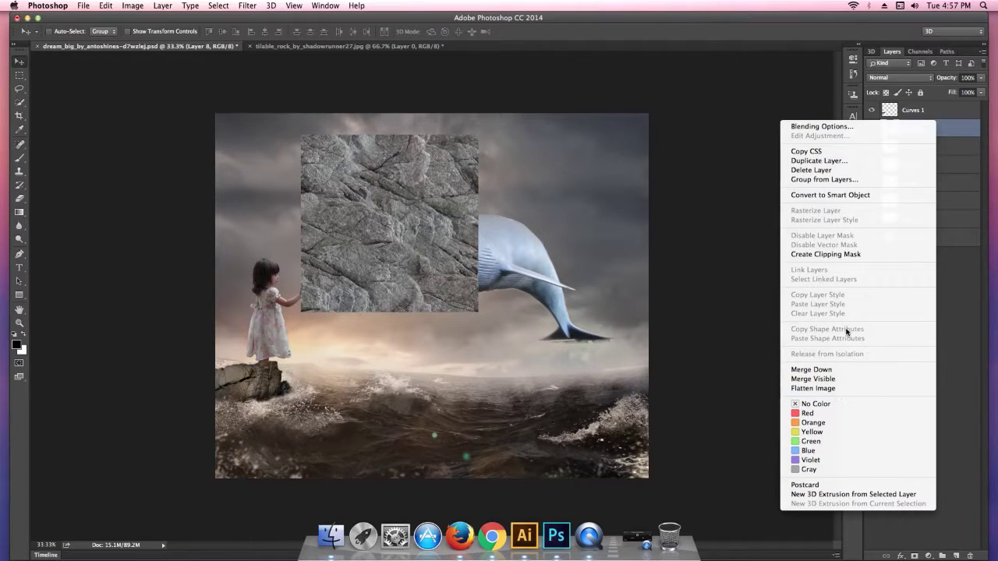
pyautogui.click(837, 260)
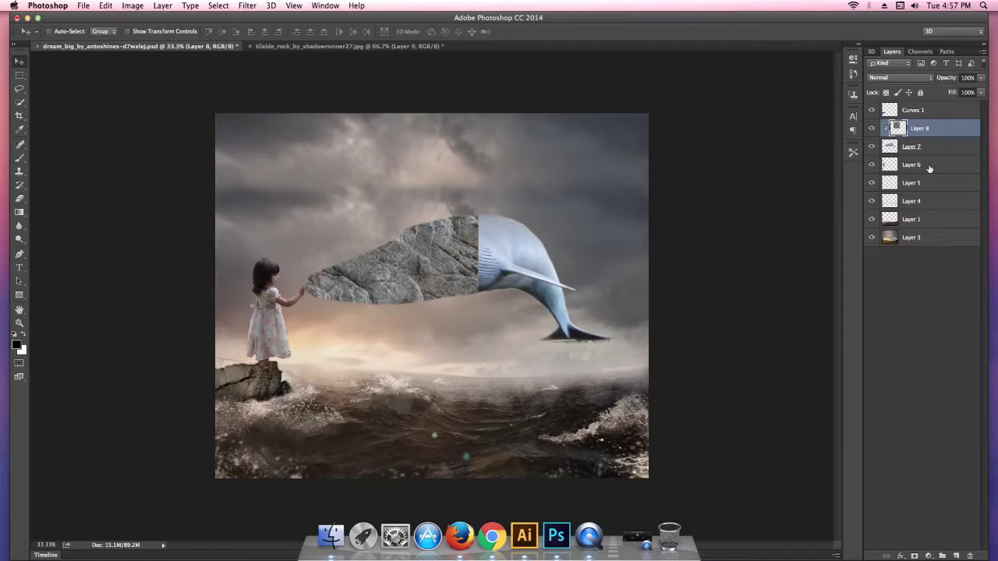
pyautogui.hotkey('ctrl', 'j')
# Step: Move Layer 8 copy over the whale's rear, clip it to the whale, and add a layer mask
pyautogui.moveTo(427, 241); pyautogui.dragTo(558, 262)
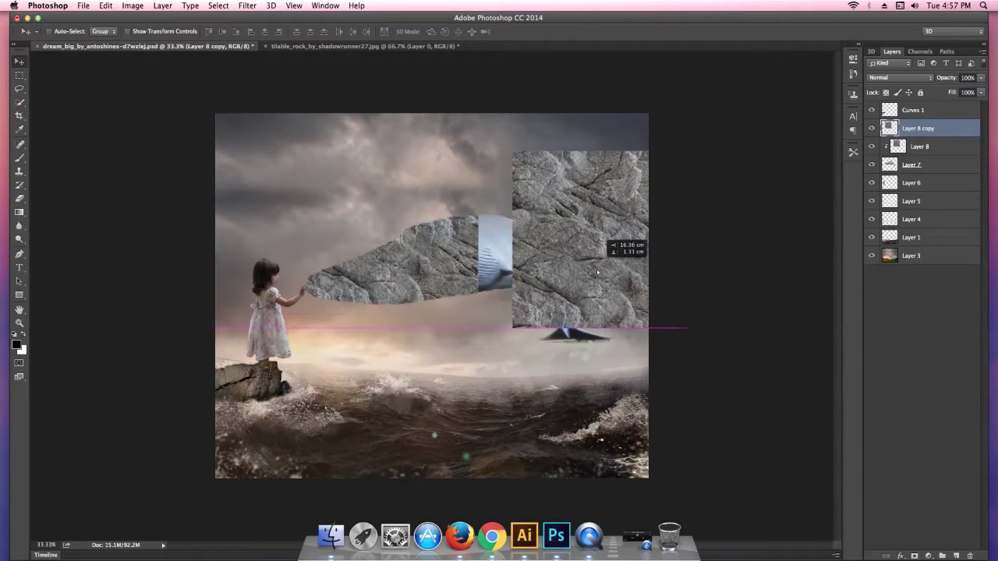
pyautogui.moveTo(558, 262); pyautogui.dragTo(557, 295)
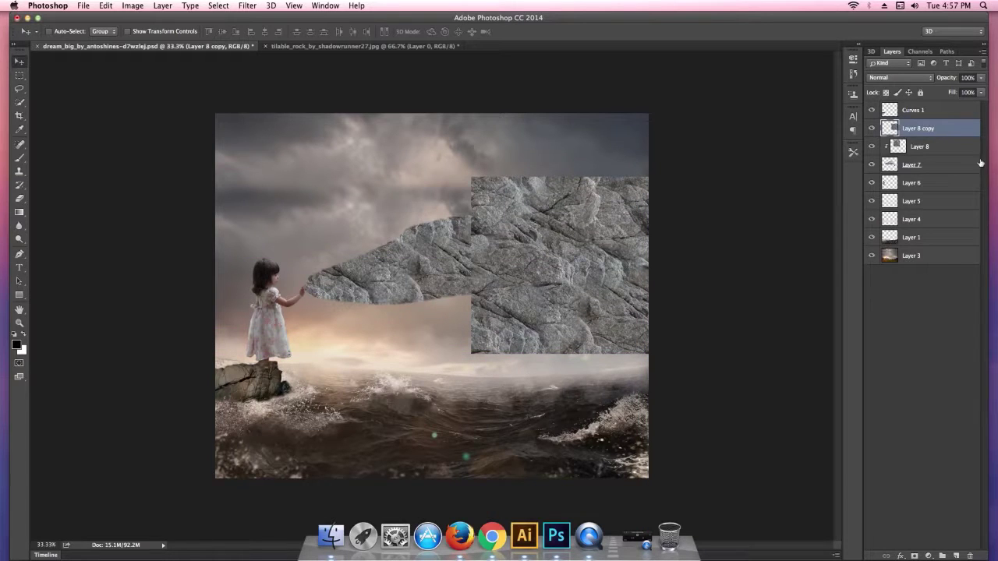
pyautogui.rightClick(932, 130)
pyautogui.click(858, 256)
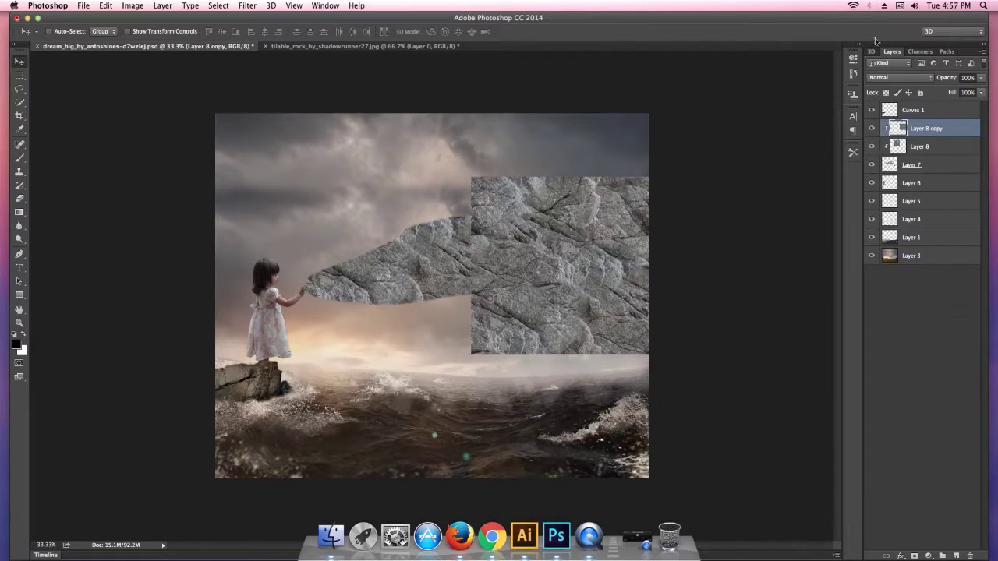
pyautogui.moveTo(420, 249)
pyautogui.mouseDown()
pyautogui.moveTo(600, 262)
pyautogui.moveTo(567, 266)
pyautogui.mouseUp()
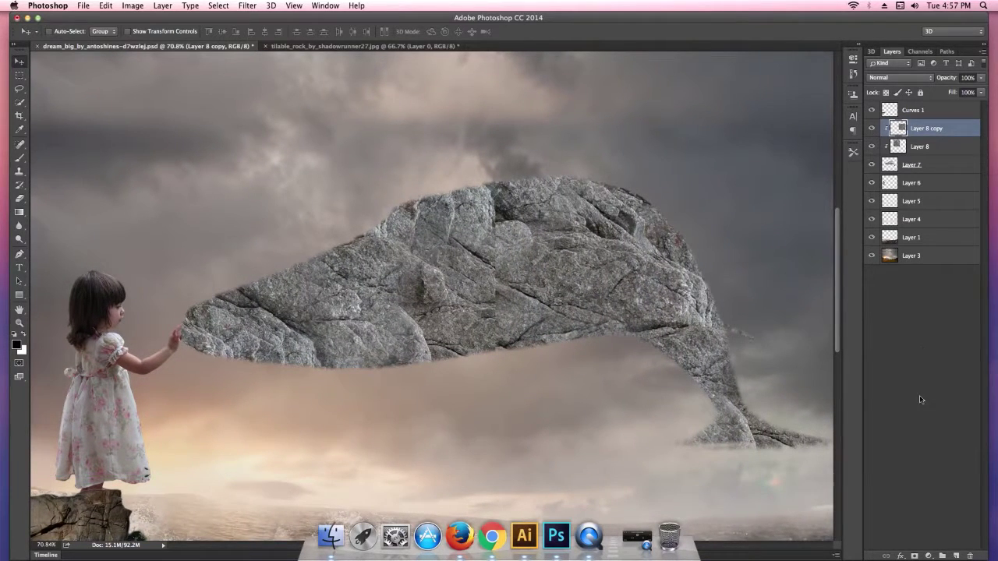
pyautogui.click(915, 555)
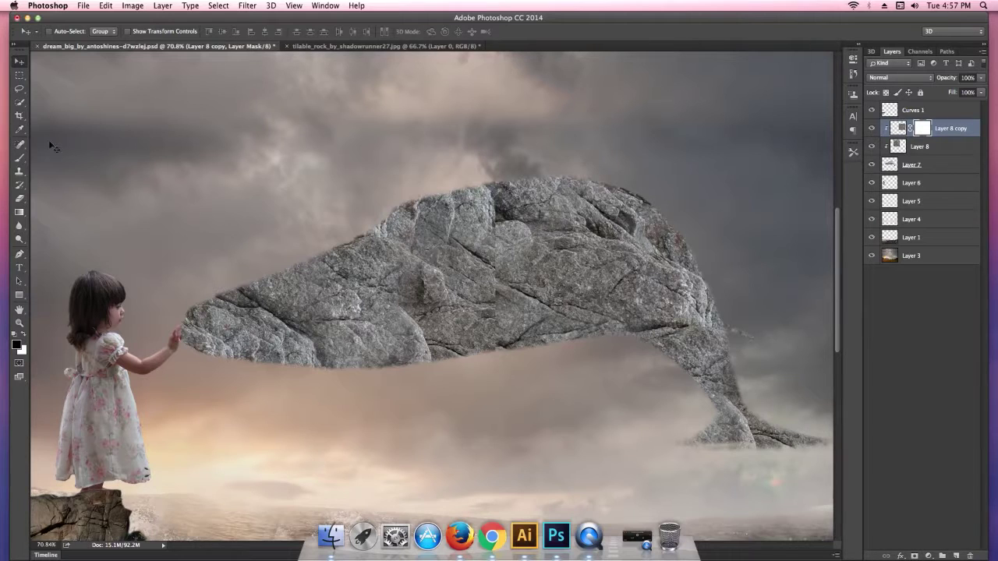
# Step: Paint out the seam between the rock pieces with a soft brush at 40–66% opacity
pyautogui.click(19, 158)
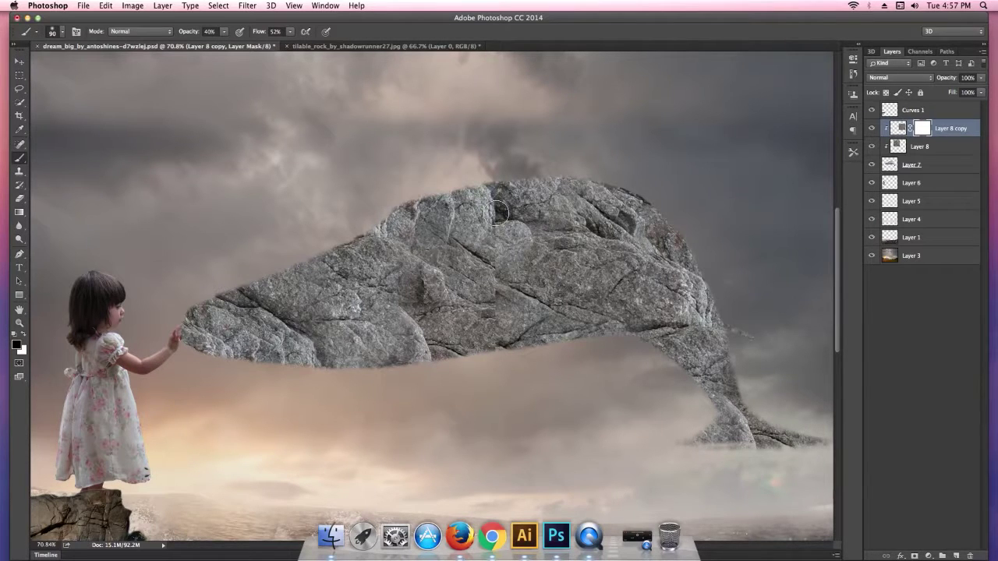
pyautogui.moveTo(500, 212); pyautogui.dragTo(493, 298)
pyautogui.moveTo(223, 35); pyautogui.dragTo(240, 48)
pyautogui.moveTo(494, 254); pyautogui.dragTo(491, 353)
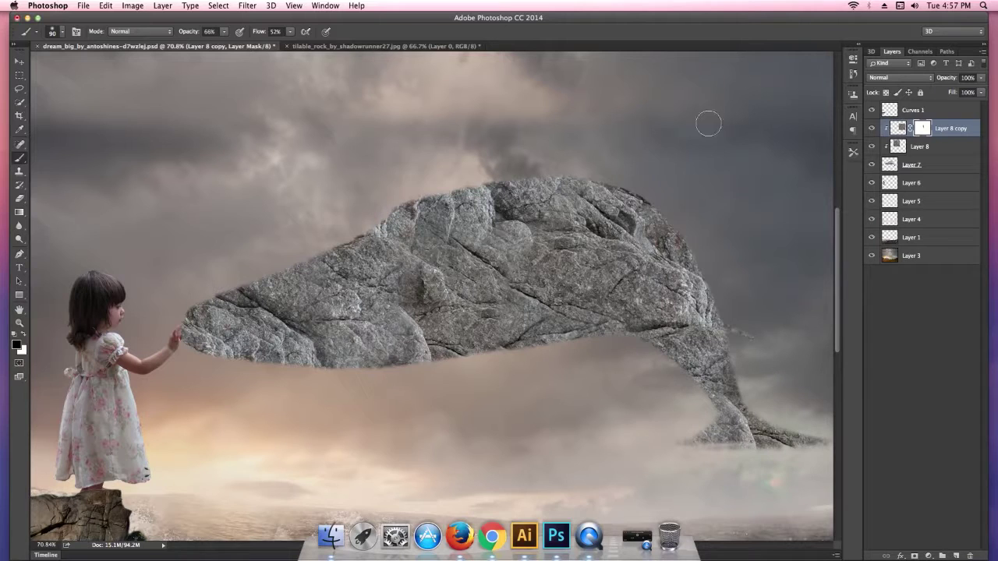
# Step: Toggle each rock layer's visibility to check the blend, then test fading the rear rock's opacity
pyautogui.click(872, 147)
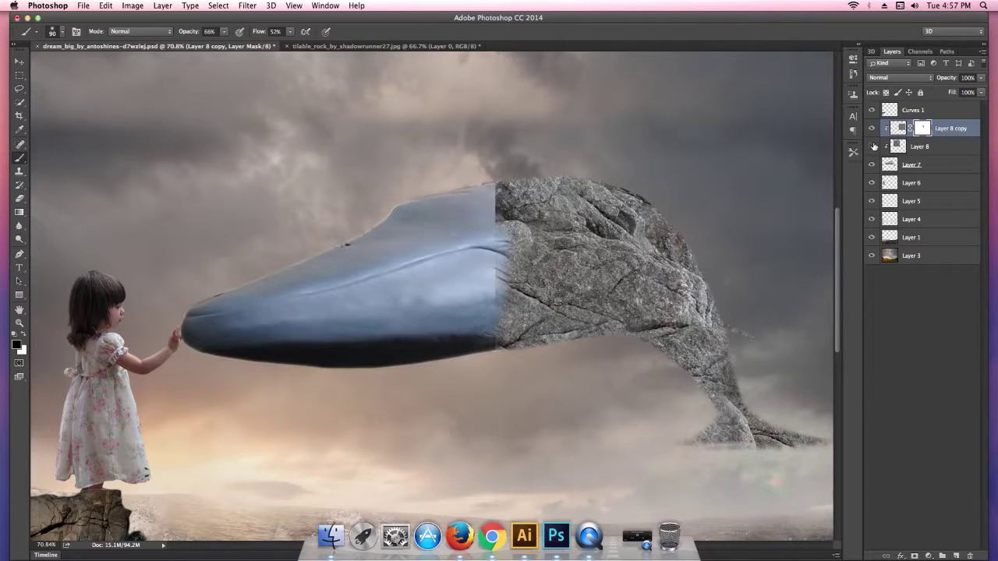
pyautogui.click(873, 146)
pyautogui.click(872, 128)
pyautogui.click(872, 128)
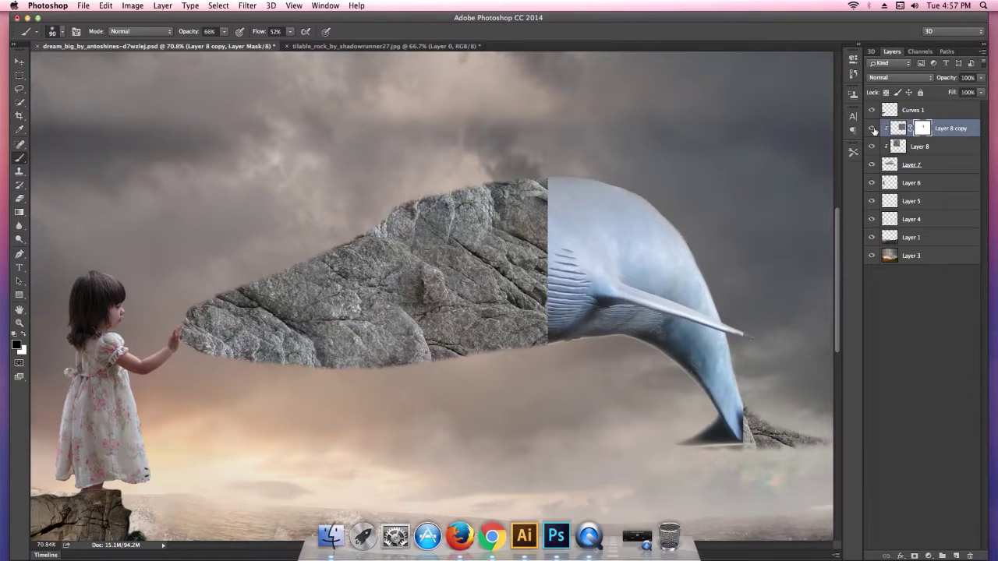
pyautogui.click(872, 146)
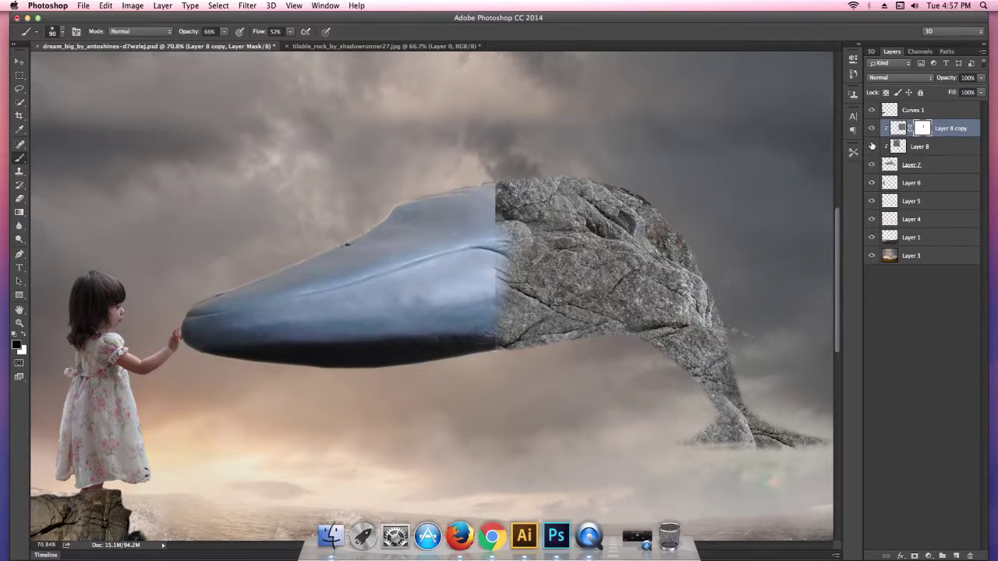
pyautogui.click(873, 147)
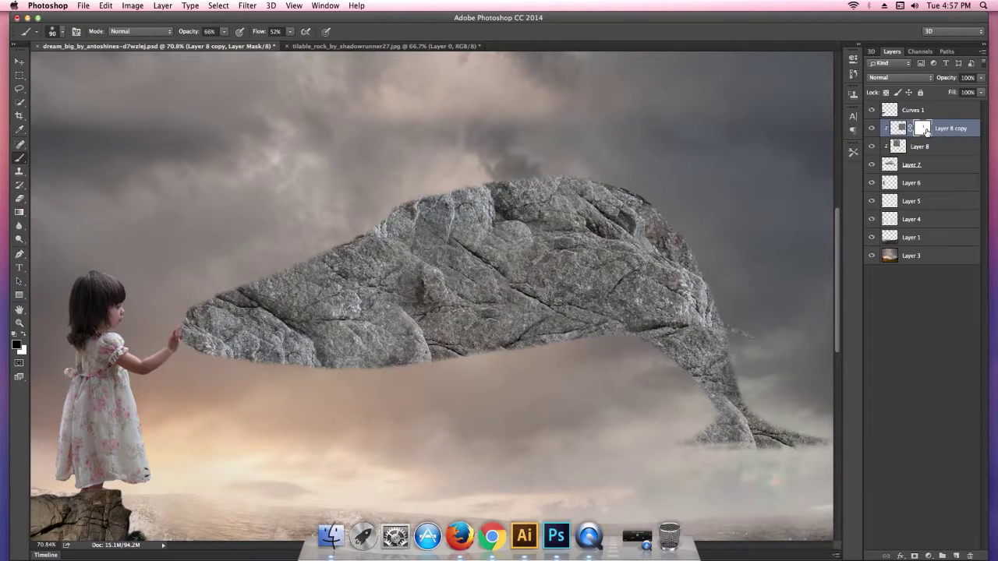
pyautogui.click(981, 78)
pyautogui.moveTo(981, 89)
pyautogui.mouseDown()
pyautogui.moveTo(941, 93)
pyautogui.moveTo(985, 96)
pyautogui.mouseUp()
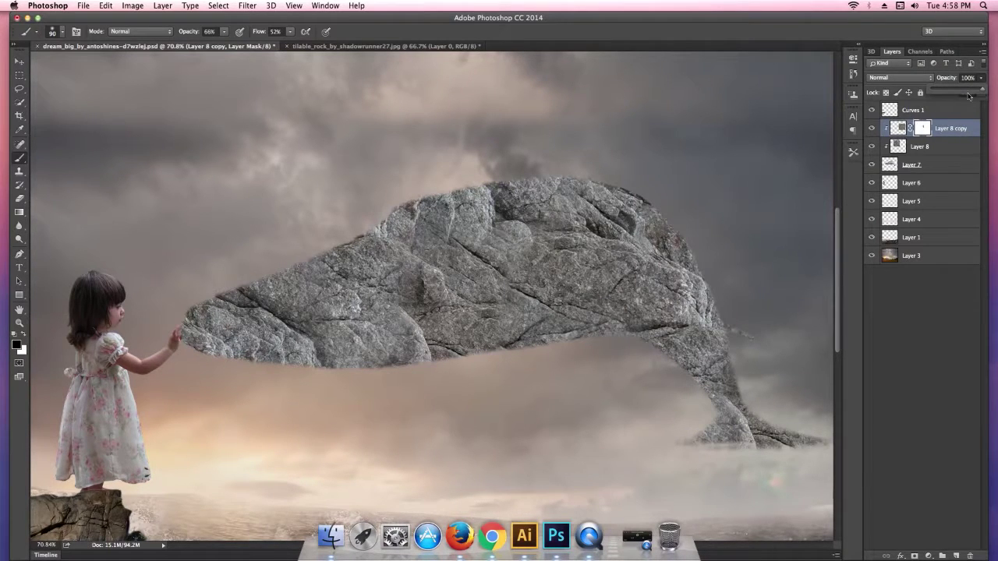
# Step: Fade Layer 8 to 17% opacity and Layer 8 copy to 49%
pyautogui.click(922, 146)
pyautogui.click(982, 92)
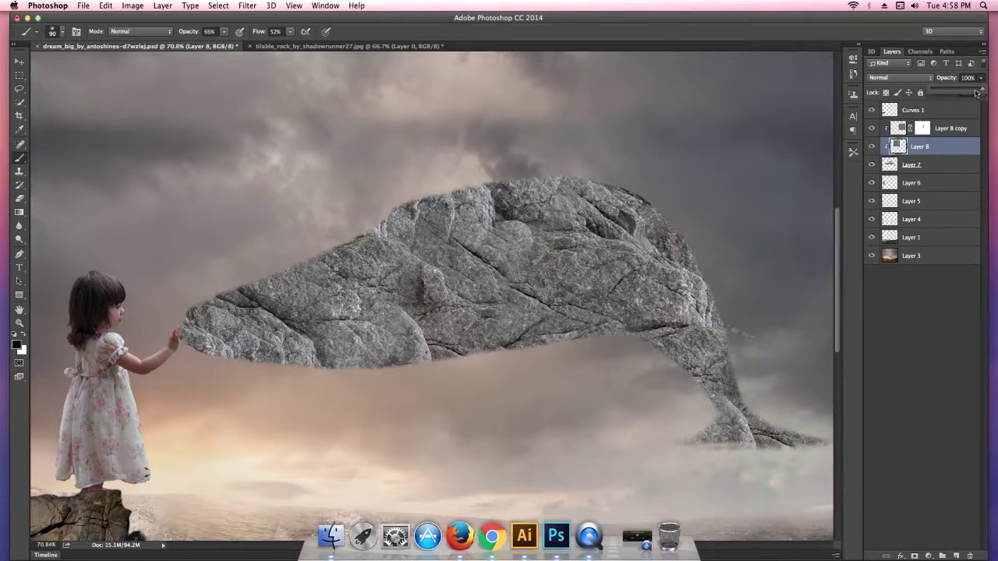
pyautogui.moveTo(987, 92); pyautogui.dragTo(954, 94)
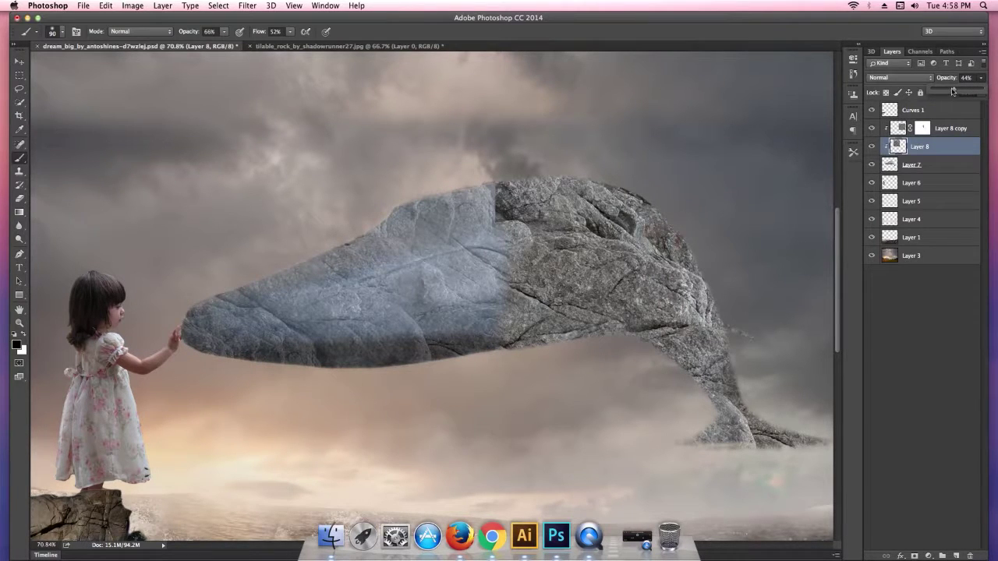
pyautogui.moveTo(952, 92); pyautogui.dragTo(941, 91)
pyautogui.click(946, 128)
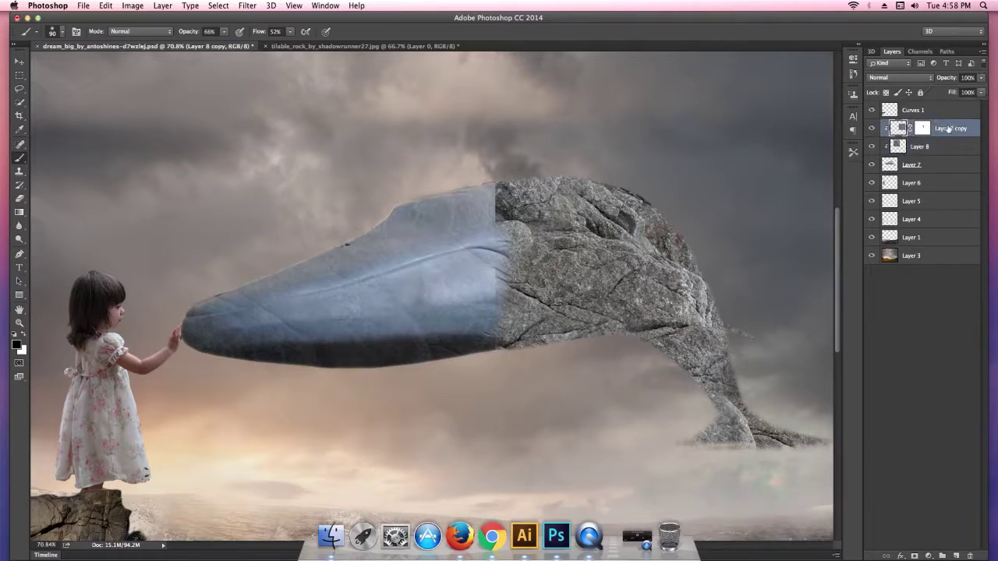
pyautogui.moveTo(983, 80); pyautogui.dragTo(958, 92)
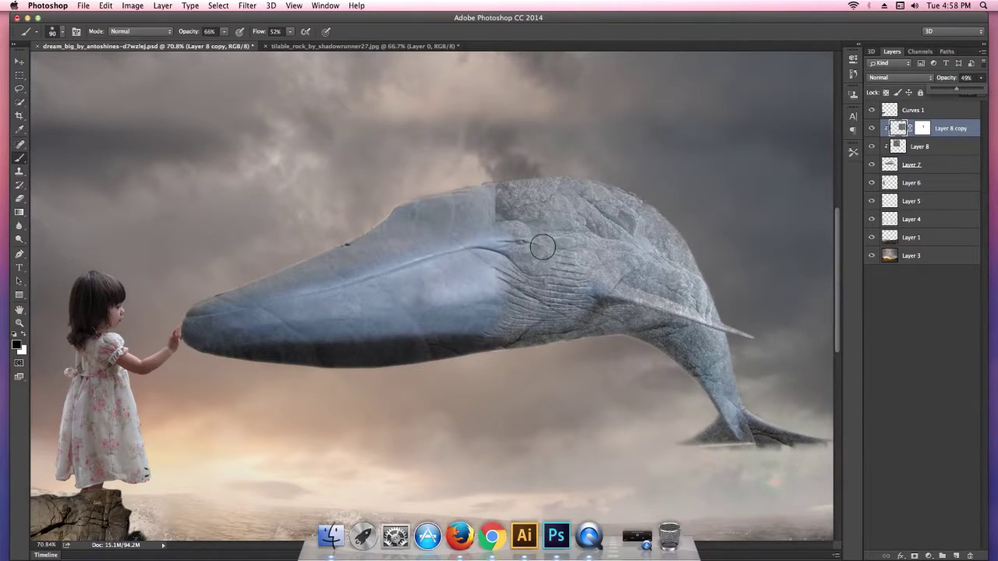
# Step: Brush the whale's eye clear on Layer 8 copy's mask at 100%, then mask Layer 8
pyautogui.click(927, 130)
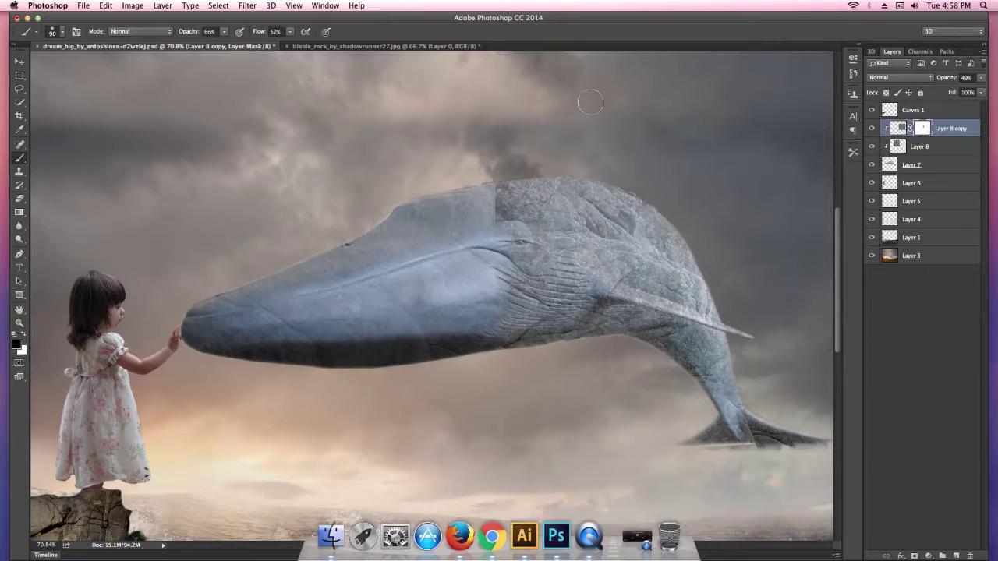
pyautogui.scroll(3, 525, 244)
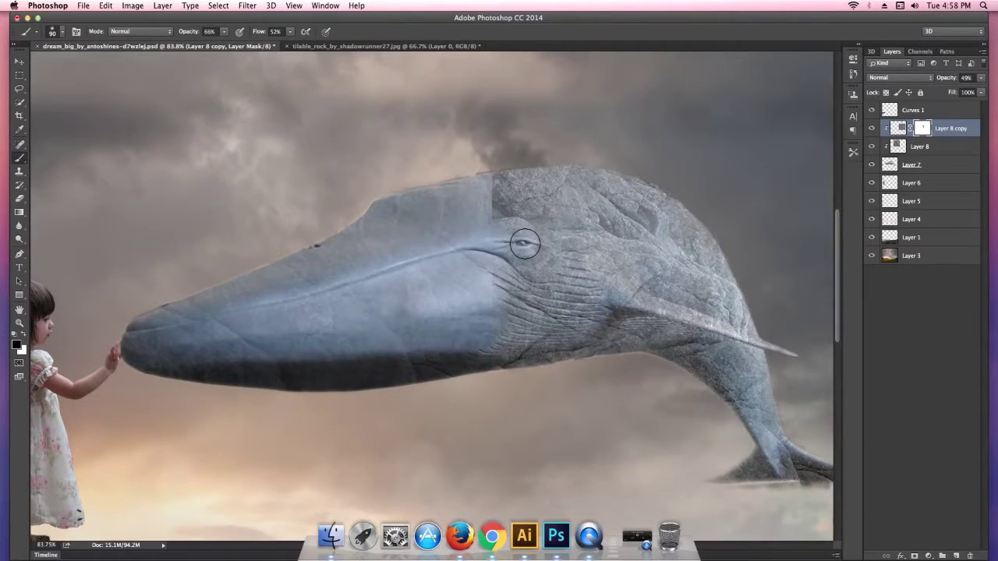
pyautogui.moveTo(224, 31); pyautogui.dragTo(310, 59)
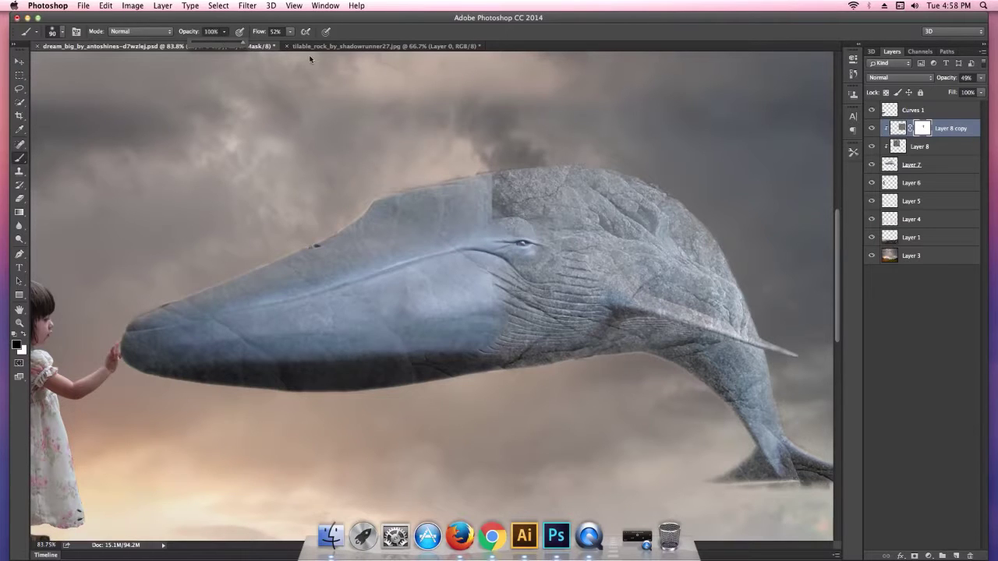
pyautogui.click(518, 245)
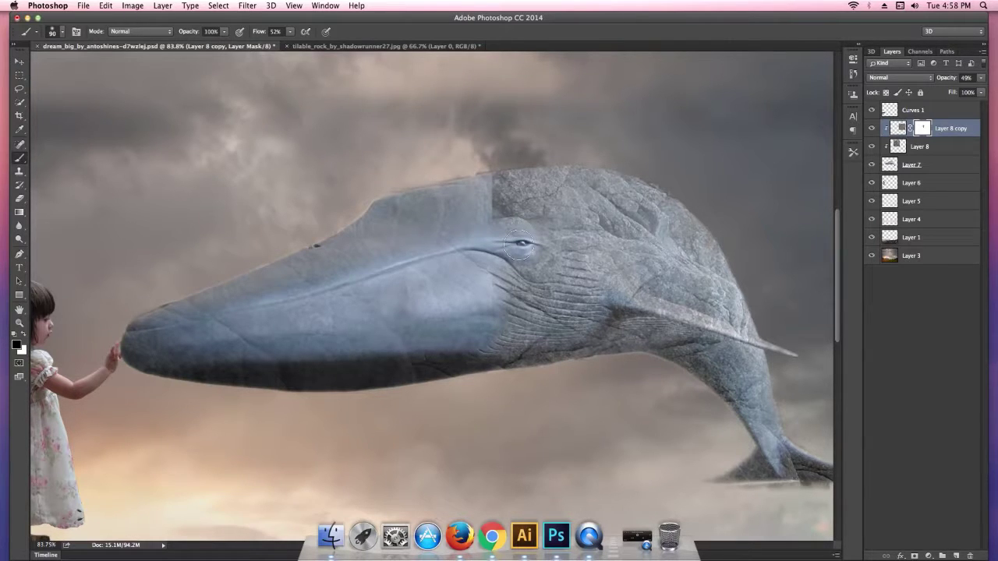
pyautogui.click(914, 146)
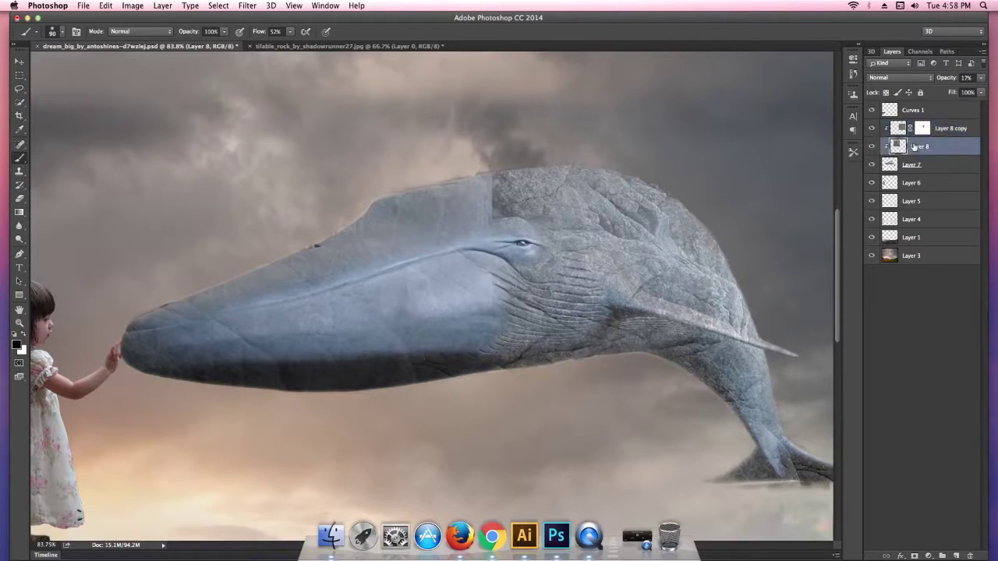
pyautogui.click(914, 556)
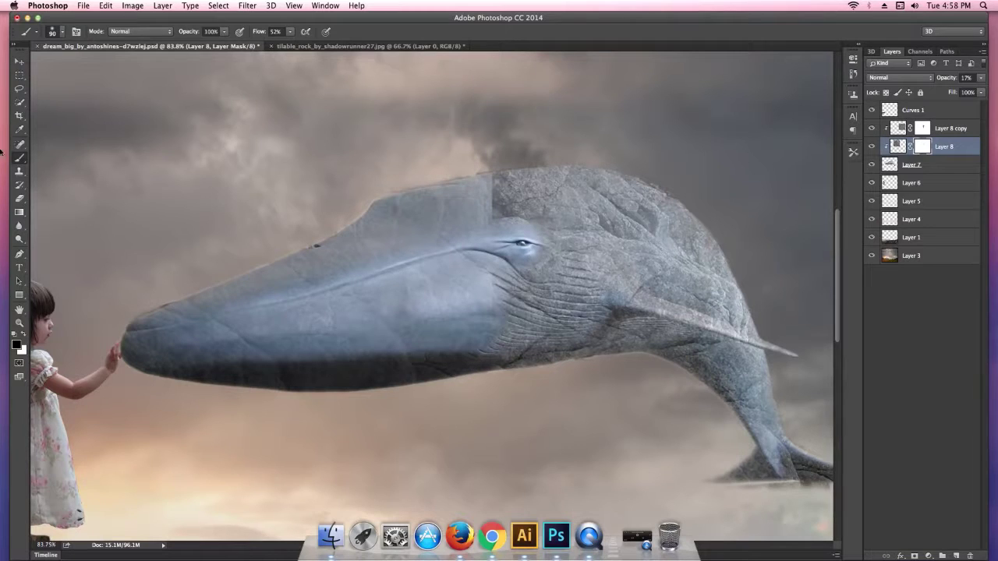
pyautogui.click(19, 170)
pyautogui.press('[')
pyautogui.press('[')
pyautogui.press('[')
pyautogui.press('[')
pyautogui.press('[')
pyautogui.press('[')
pyautogui.press('[')
pyautogui.press('[')
pyautogui.press('[')
pyautogui.press('[')
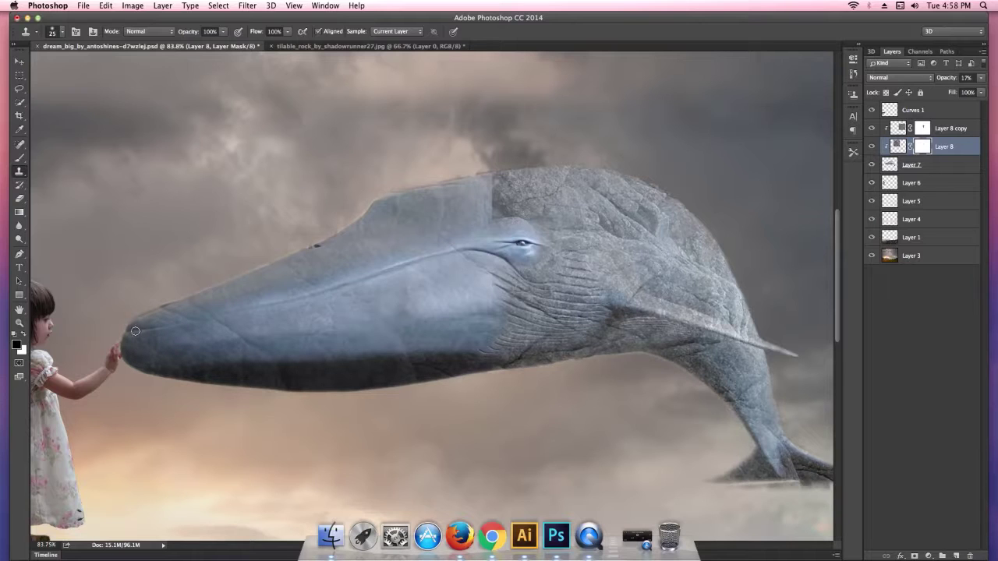
pyautogui.click(130, 331)
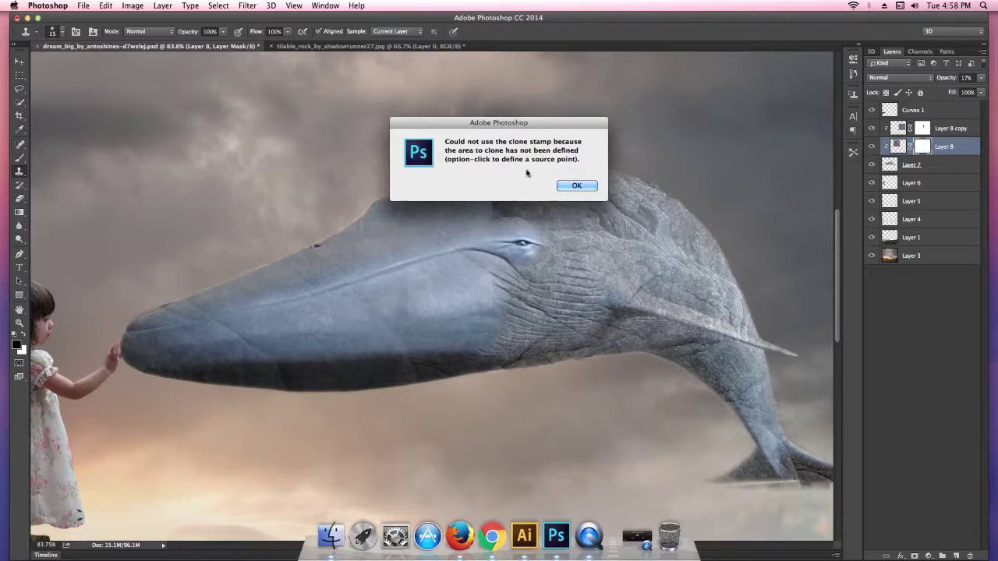
pyautogui.click(577, 186)
pyautogui.click(22, 159)
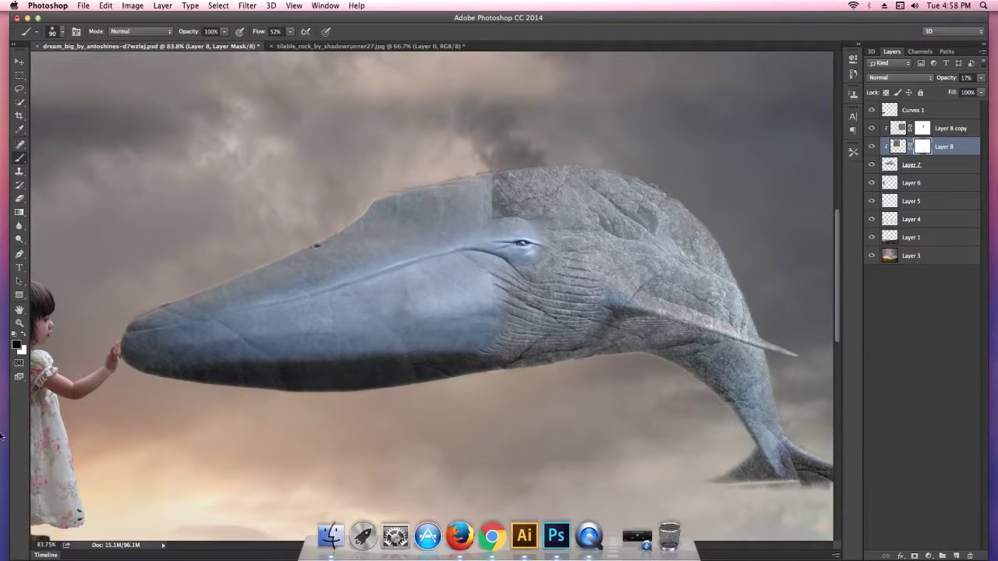
pyautogui.press('[')
pyautogui.press('[')
pyautogui.press('[')
pyautogui.press('[')
pyautogui.press('[')
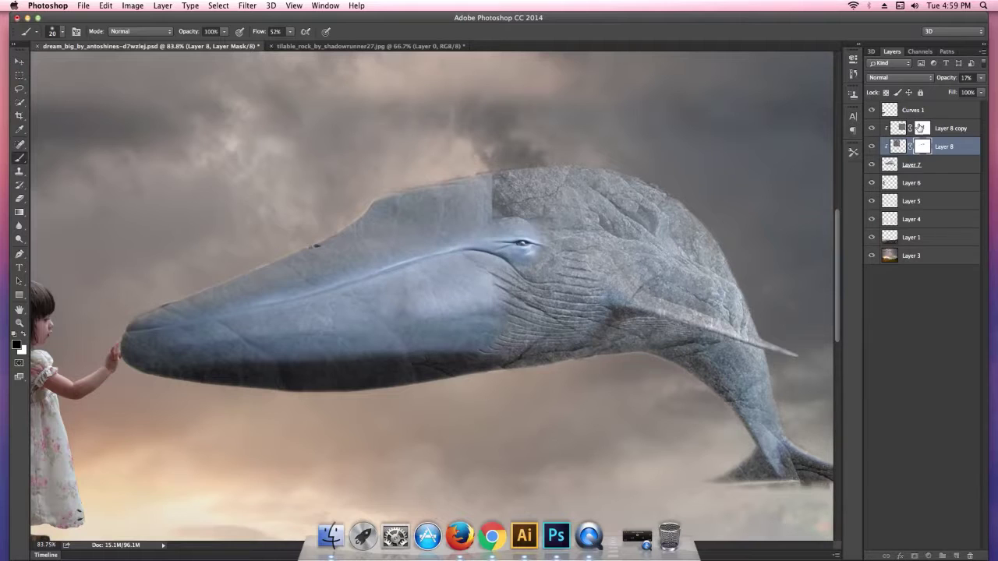
# Step: Raise Layer 8 copy's opacity to 100%
pyautogui.click(920, 128)
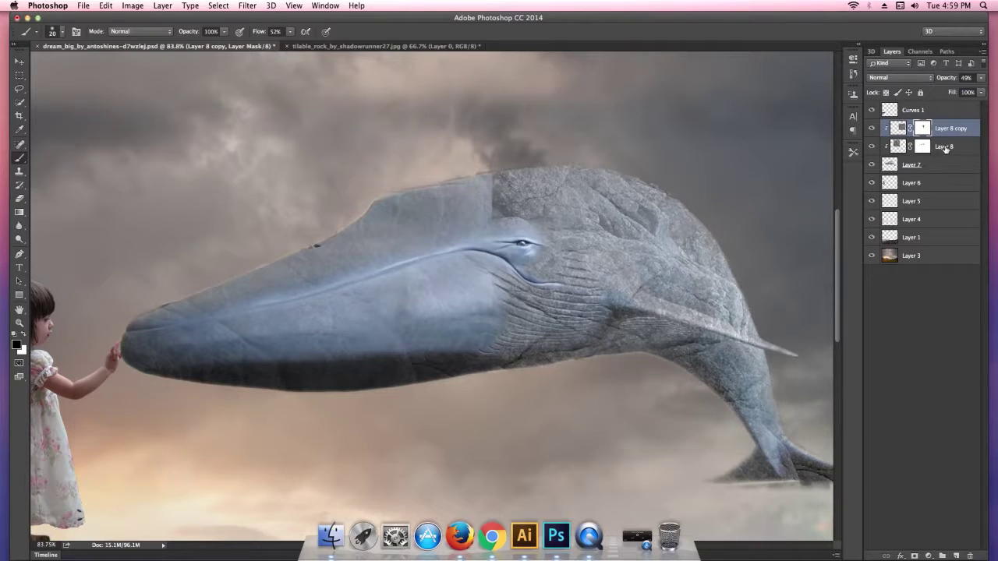
pyautogui.click(982, 78)
pyautogui.moveTo(955, 91); pyautogui.dragTo(996, 91)
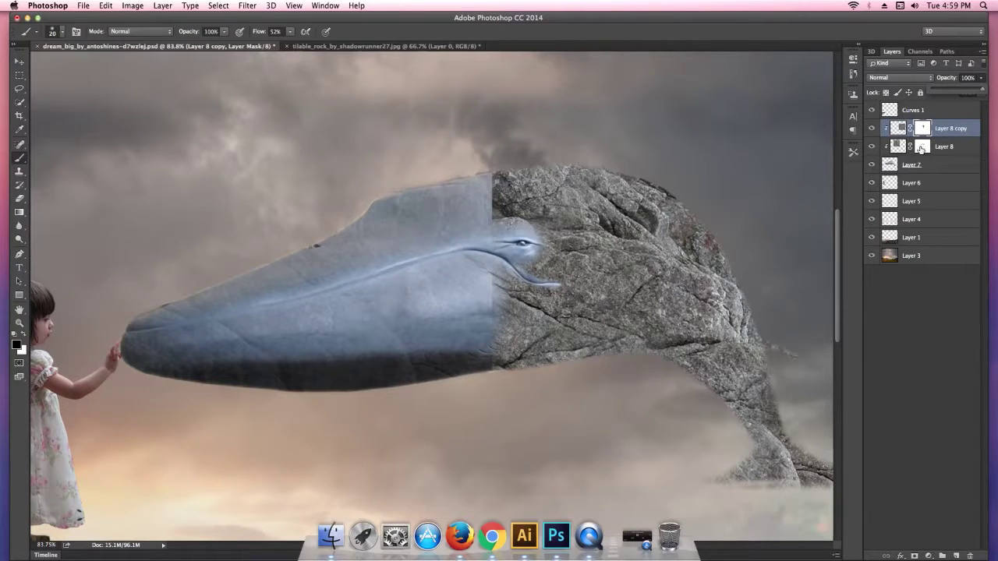
# Step: Toggle Layer 8's visibility to compare, then raise its opacity from 17% to 100%
pyautogui.click(872, 146)
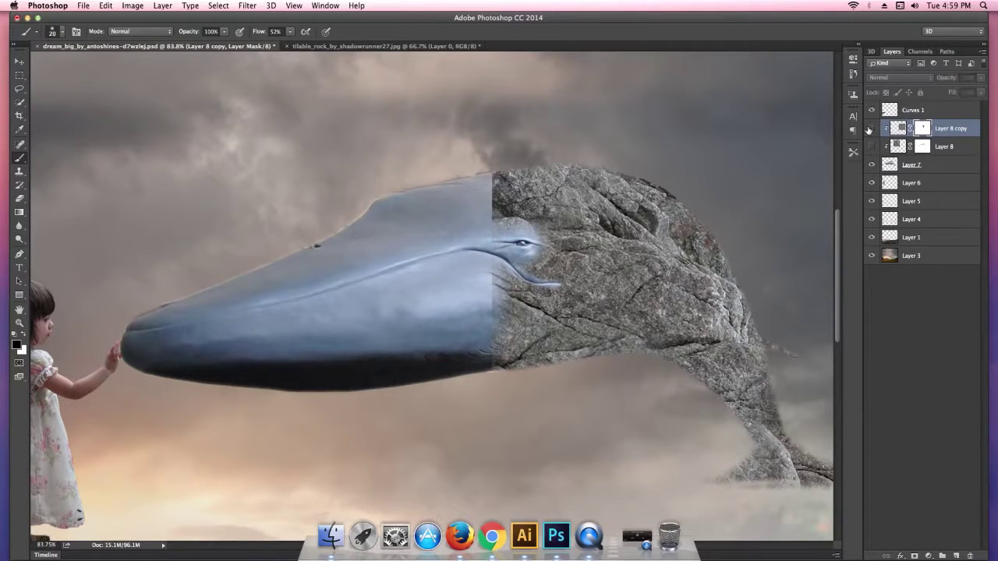
pyautogui.click(872, 128)
pyautogui.click(872, 147)
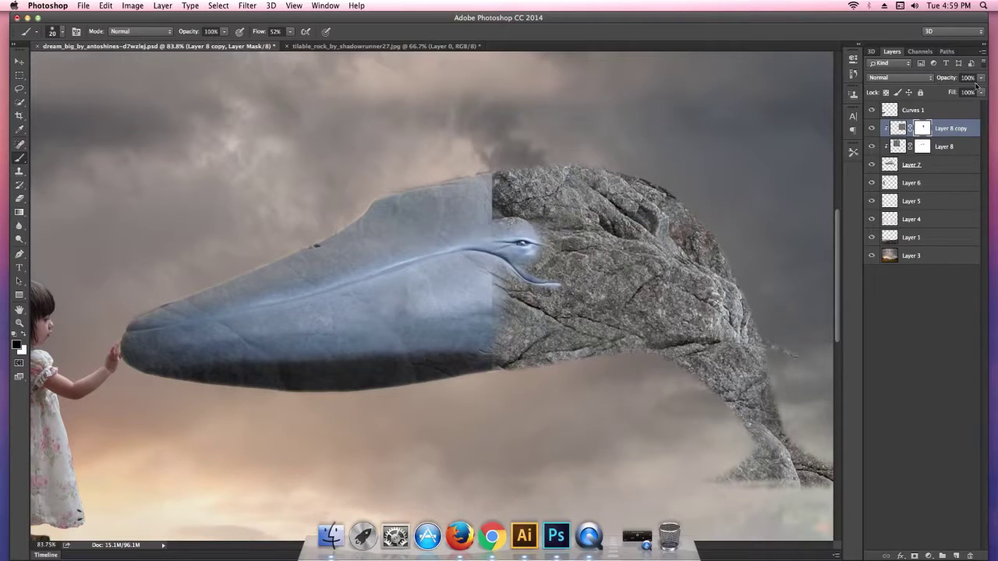
pyautogui.click(959, 148)
pyautogui.click(983, 92)
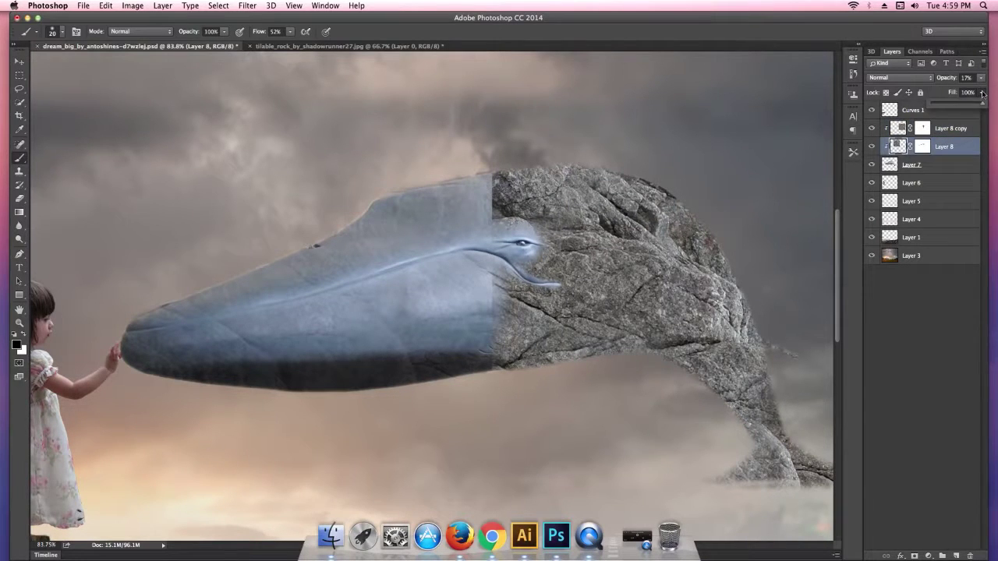
pyautogui.click(982, 79)
pyautogui.moveTo(942, 94); pyautogui.dragTo(983, 92)
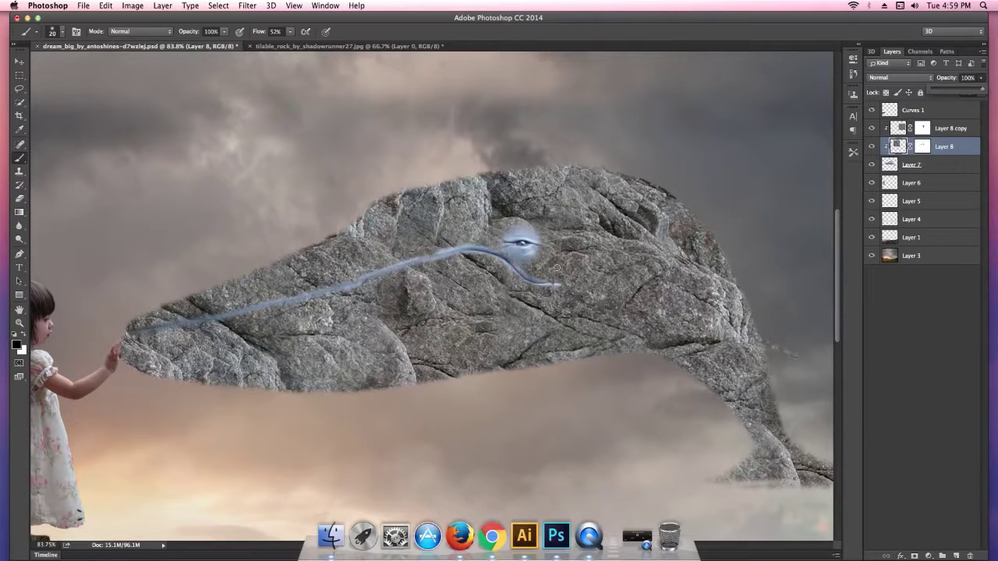
# Step: With a size-70 brush, paint Layer 8's mask to blend rock into blue skin near the snout
pyautogui.click(21, 60)
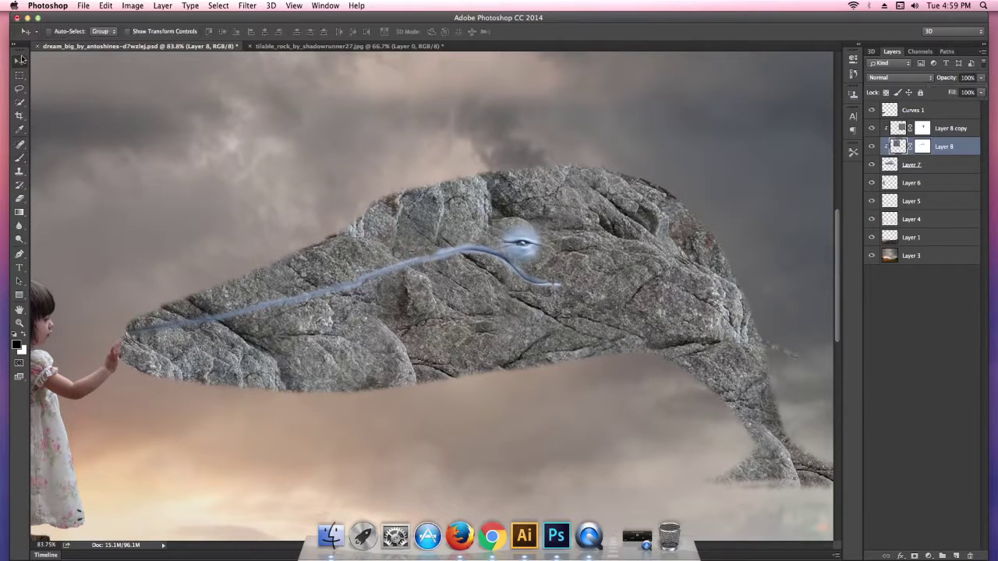
pyautogui.moveTo(219, 252)
pyautogui.mouseDown()
pyautogui.moveTo(208, 222)
pyautogui.moveTo(160, 205)
pyautogui.mouseUp()
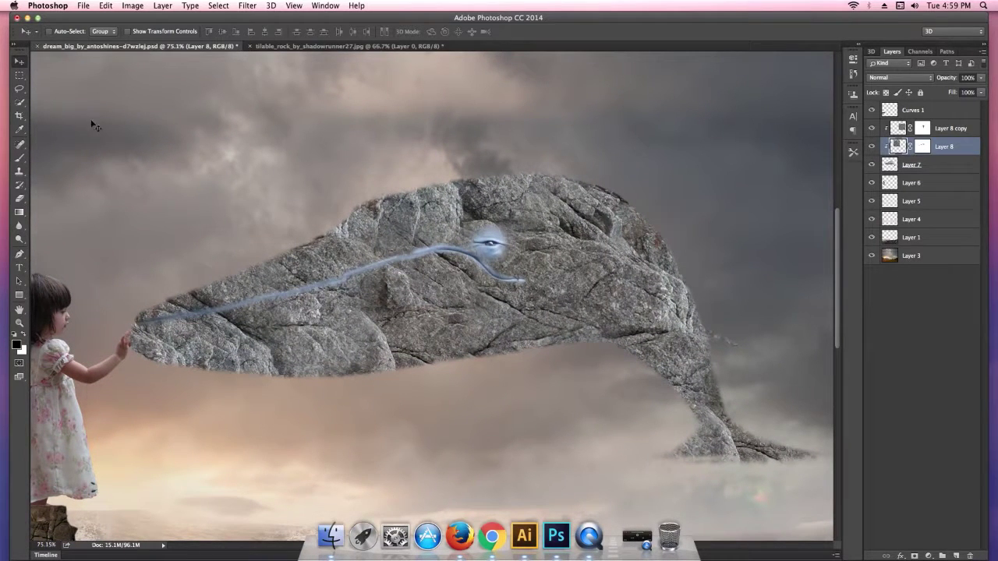
pyautogui.click(23, 163)
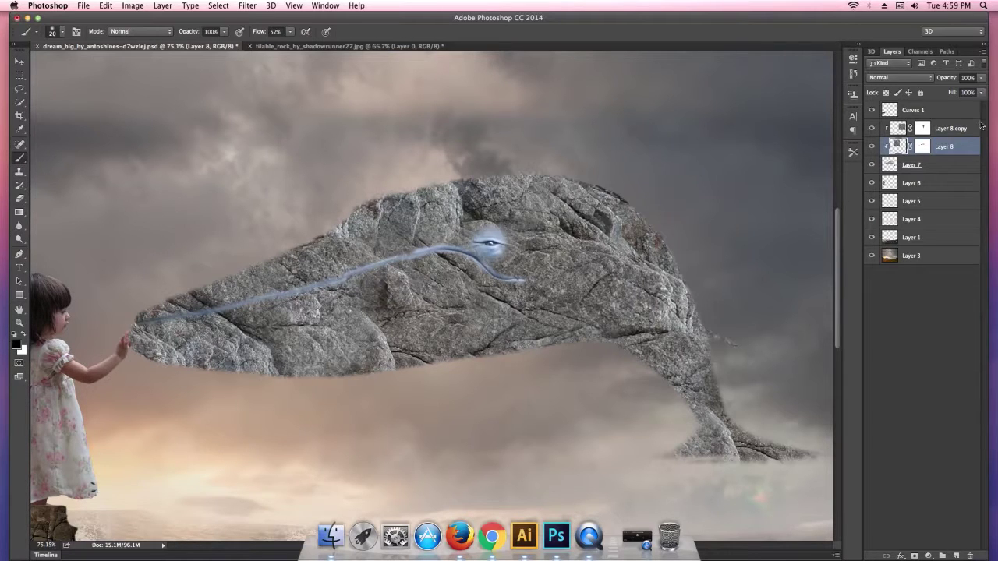
pyautogui.click(922, 147)
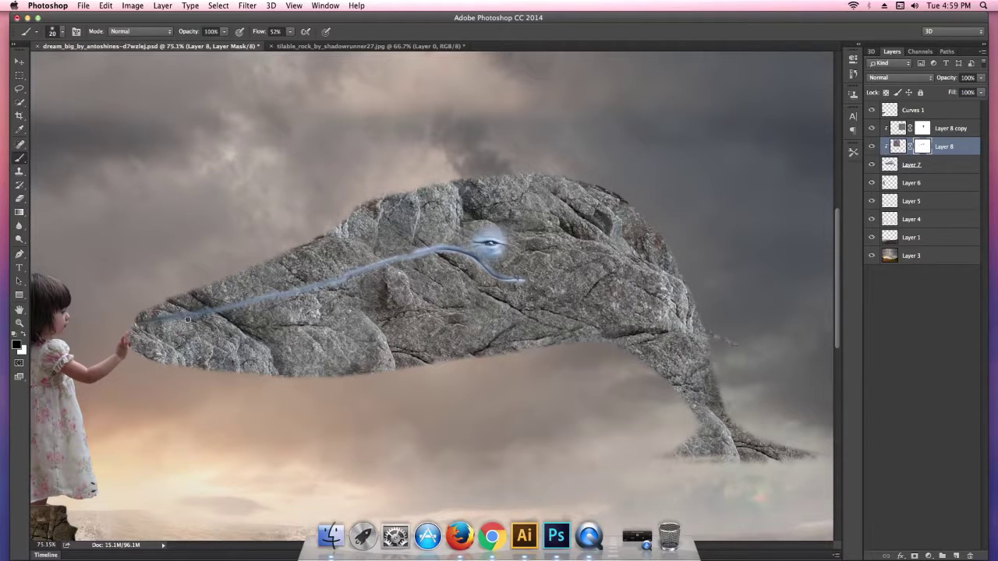
pyautogui.press(']')
pyautogui.press(']')
pyautogui.press(']')
pyautogui.moveTo(175, 298)
pyautogui.mouseDown()
pyautogui.moveTo(320, 253)
pyautogui.moveTo(321, 232)
pyautogui.moveTo(445, 189)
pyautogui.moveTo(388, 194)
pyautogui.moveTo(421, 216)
pyautogui.moveTo(335, 258)
pyautogui.moveTo(414, 234)
pyautogui.moveTo(241, 286)
pyautogui.moveTo(332, 253)
pyautogui.moveTo(160, 327)
pyautogui.moveTo(144, 306)
pyautogui.moveTo(324, 232)
pyautogui.mouseUp()
pyautogui.moveTo(446, 174)
pyautogui.mouseDown()
pyautogui.moveTo(431, 184)
pyautogui.moveTo(459, 209)
pyautogui.mouseUp()
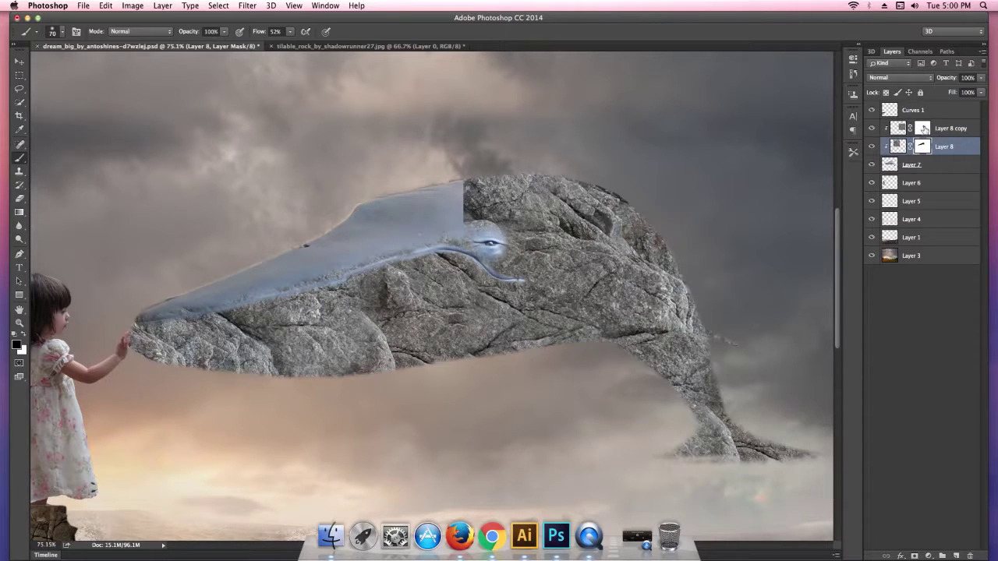
# Step: Paint the Layer 8 copy and Layer 8 masks to reveal blue skin along the whale's top edge
pyautogui.click(922, 130)
pyautogui.moveTo(468, 184)
pyautogui.mouseDown()
pyautogui.moveTo(578, 211)
pyautogui.moveTo(536, 196)
pyautogui.mouseUp()
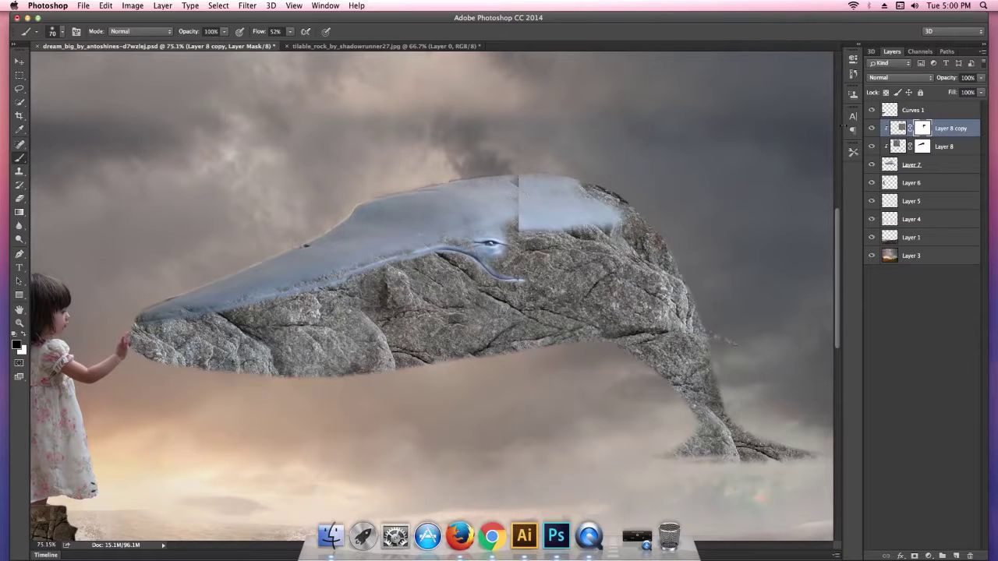
pyautogui.click(923, 146)
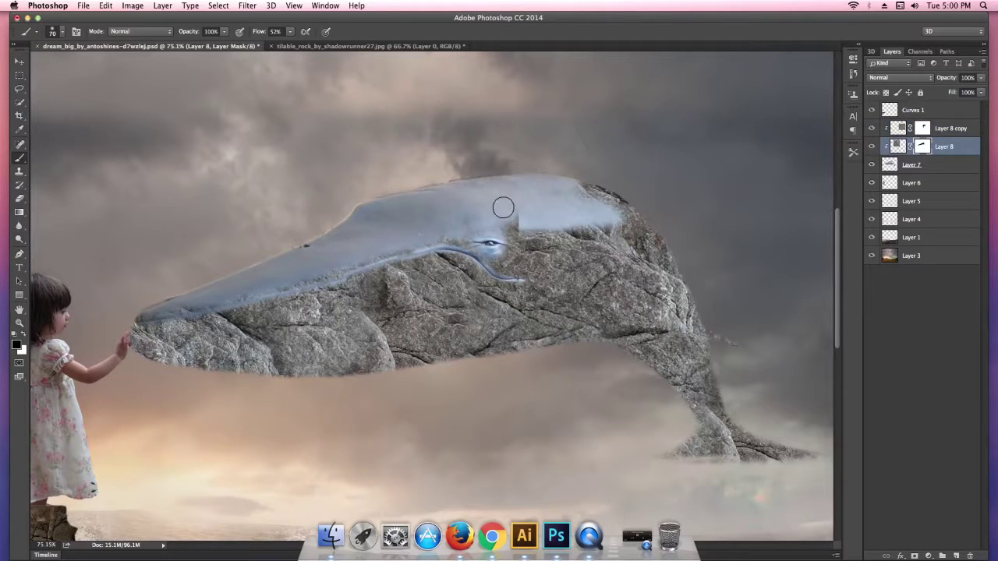
pyautogui.moveTo(475, 216); pyautogui.dragTo(522, 218)
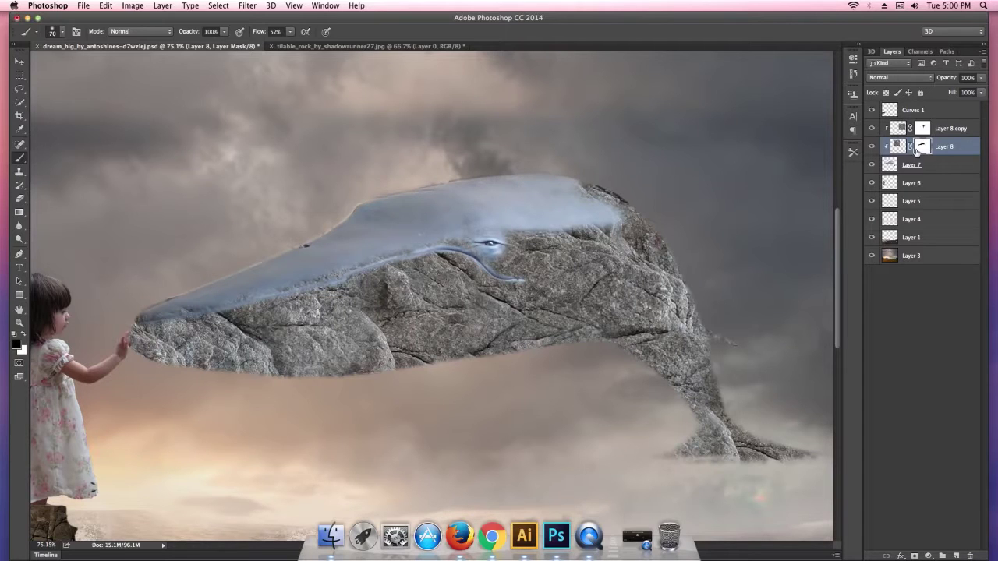
pyautogui.click(922, 128)
pyautogui.moveTo(575, 187); pyautogui.dragTo(607, 204)
pyautogui.moveTo(669, 211); pyautogui.dragTo(685, 255)
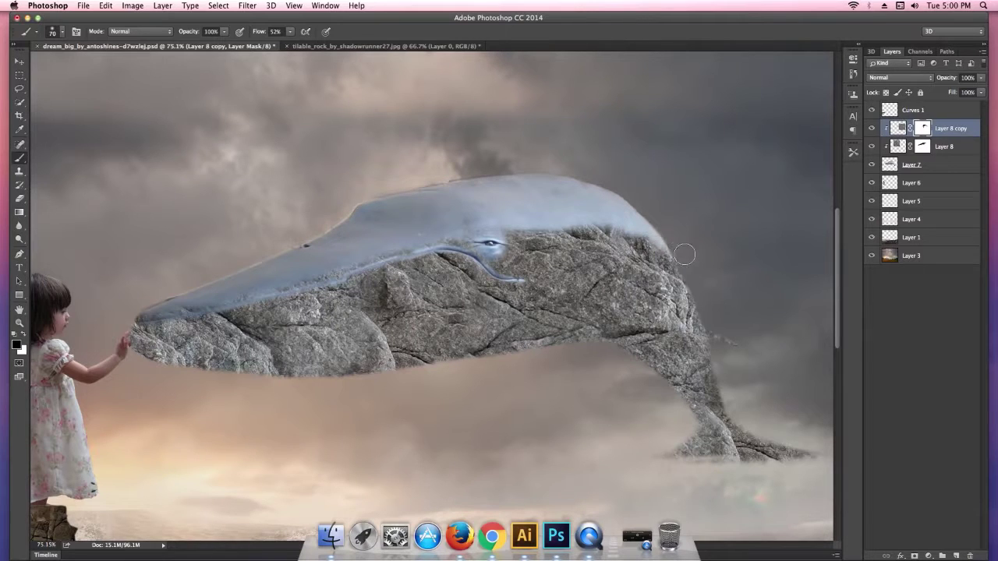
pyautogui.click(19, 60)
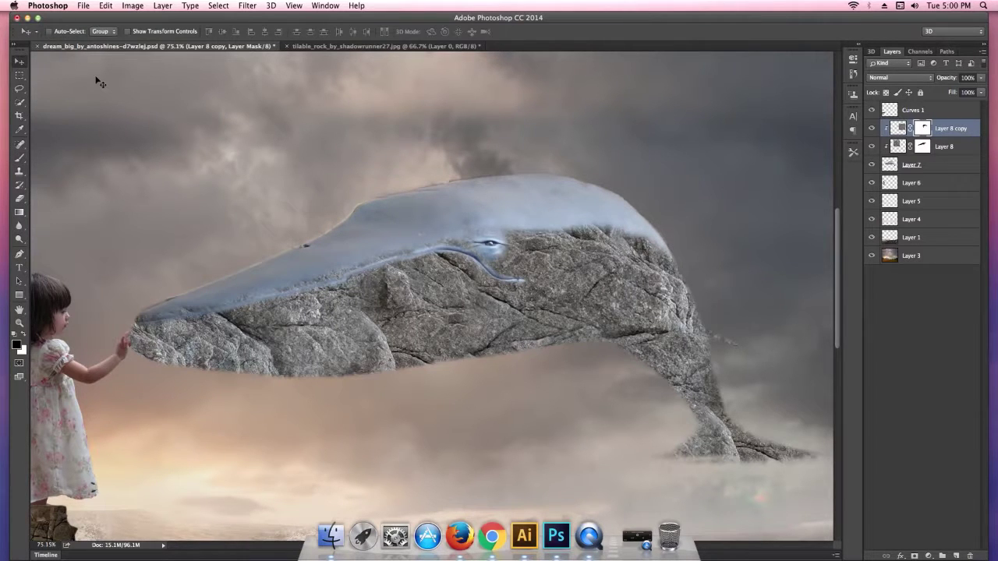
# Step: With a size-60 white brush, paint Layer 8's mask to reveal more skin right of the eye
pyautogui.hotkey('ctrl', '-')
pyautogui.hotkey('ctrl', '-')
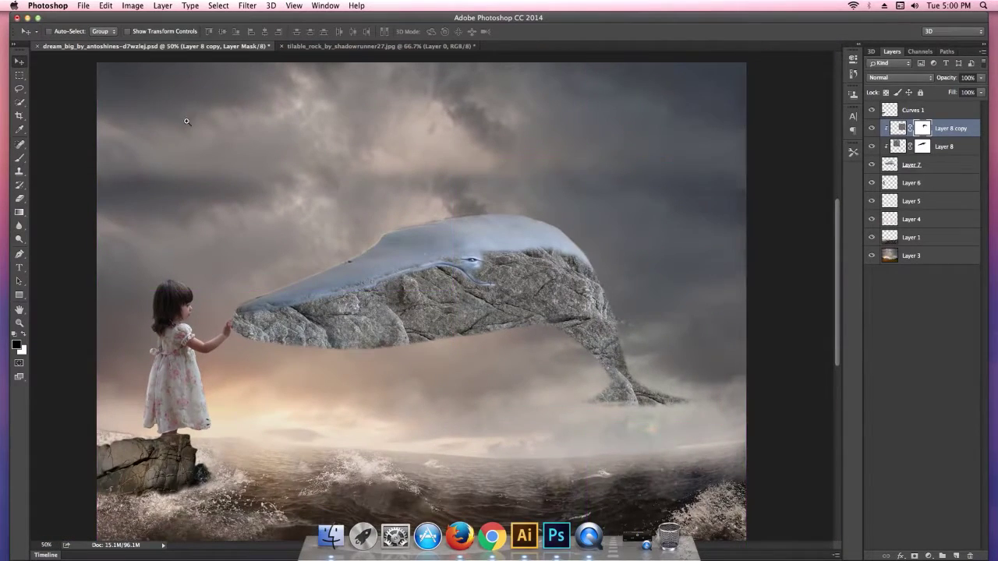
pyautogui.scroll(3, 269, 199)
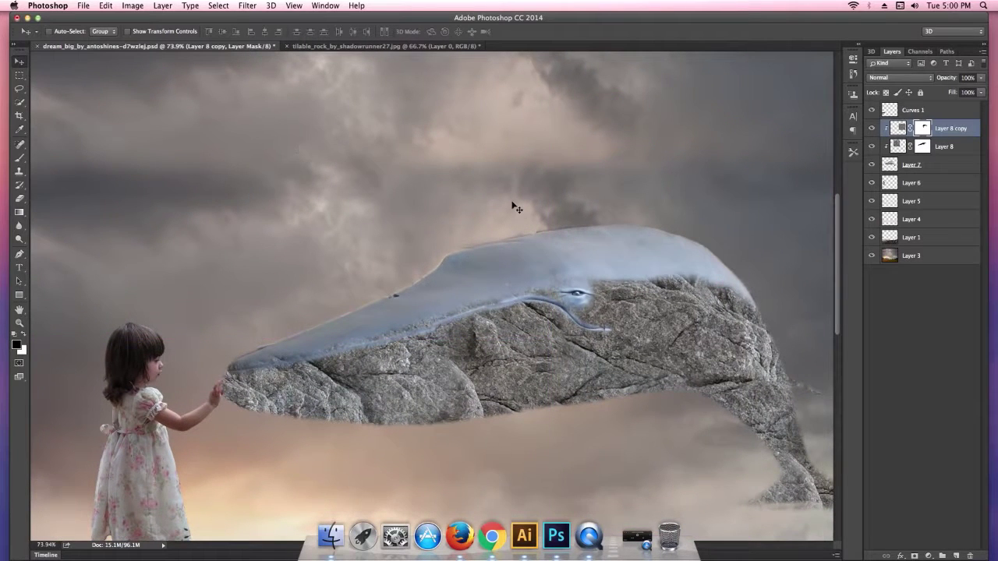
pyautogui.click(927, 147)
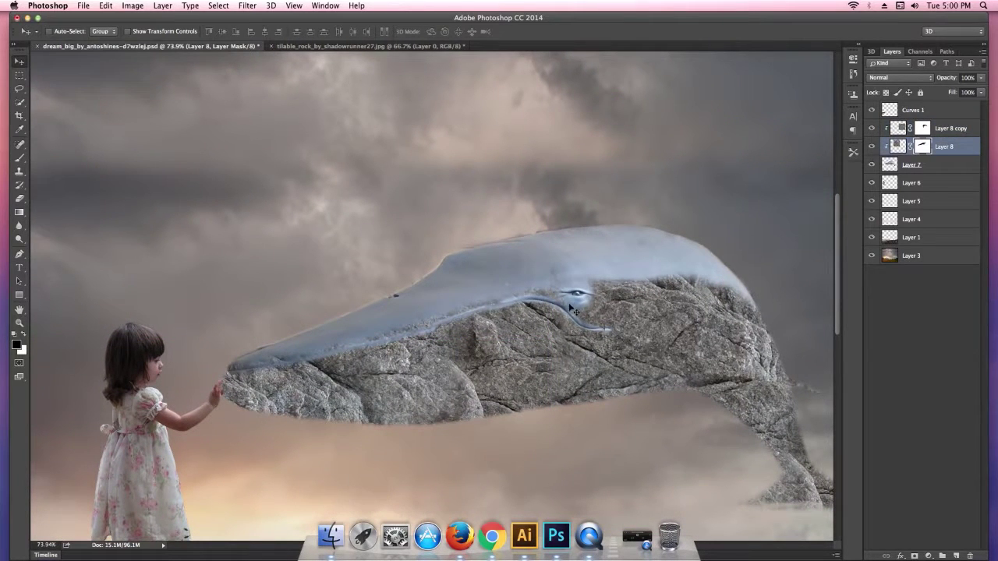
pyautogui.click(19, 159)
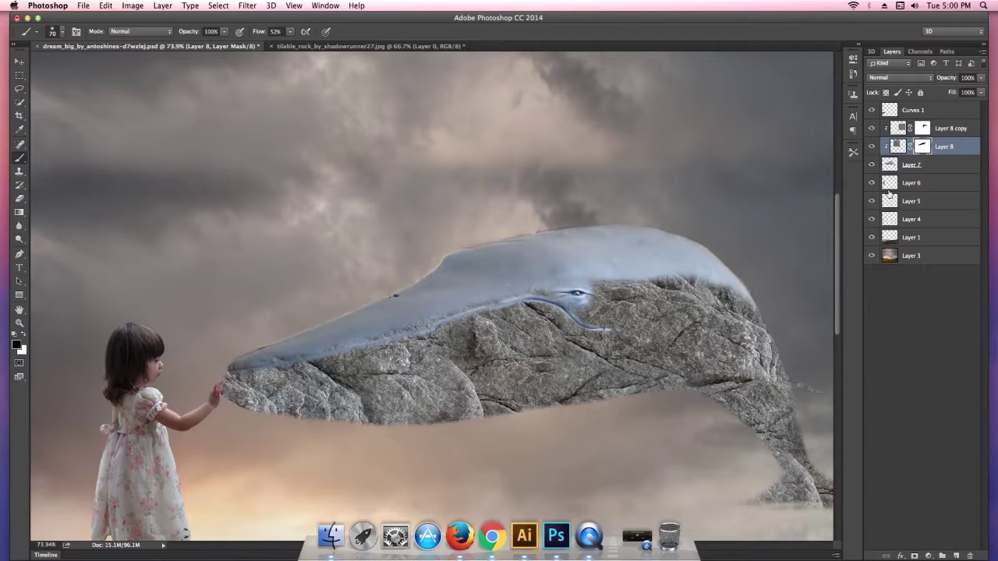
pyautogui.click(921, 131)
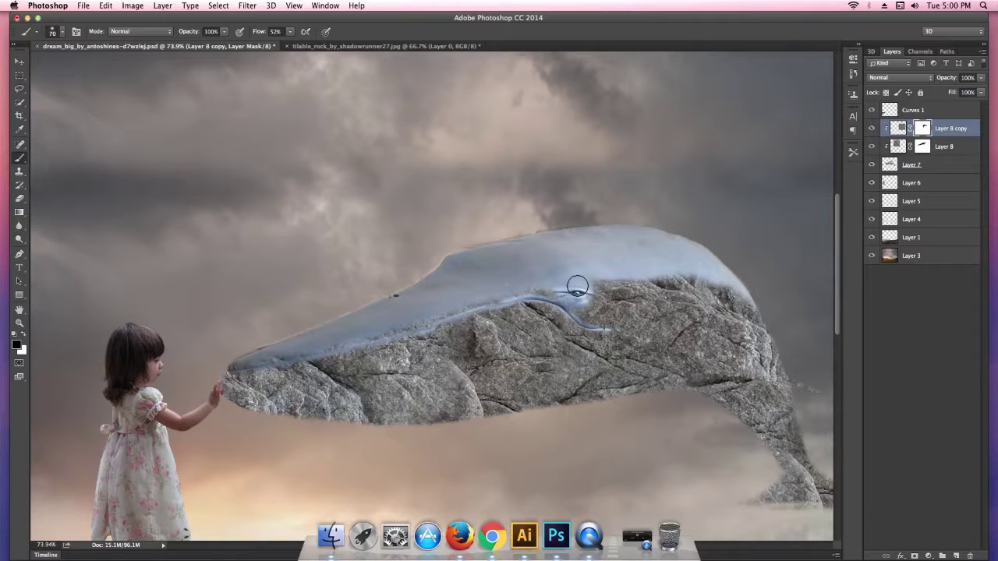
pyautogui.click(20, 61)
pyautogui.scroll(5, 491, 265)
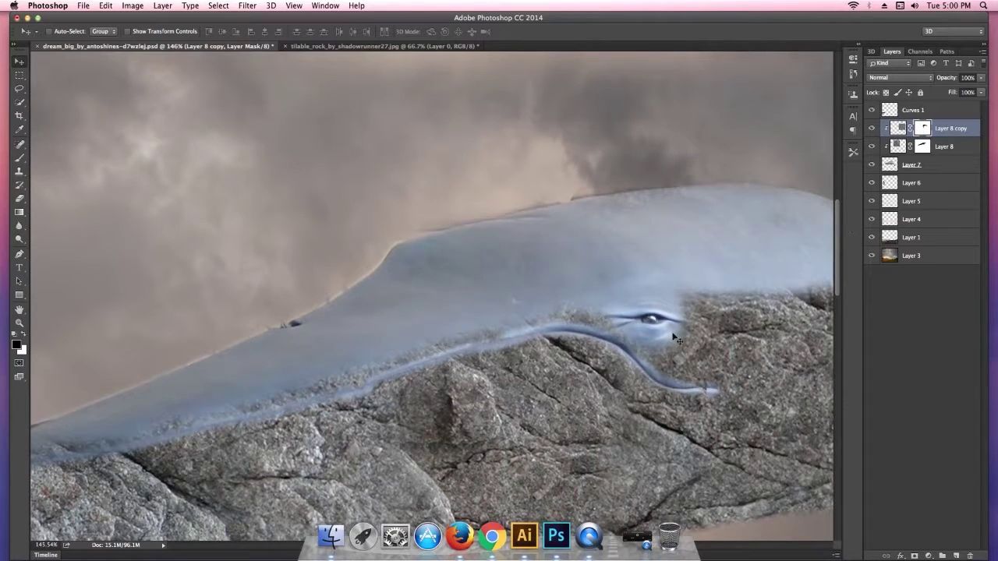
pyautogui.click(921, 145)
pyautogui.click(21, 158)
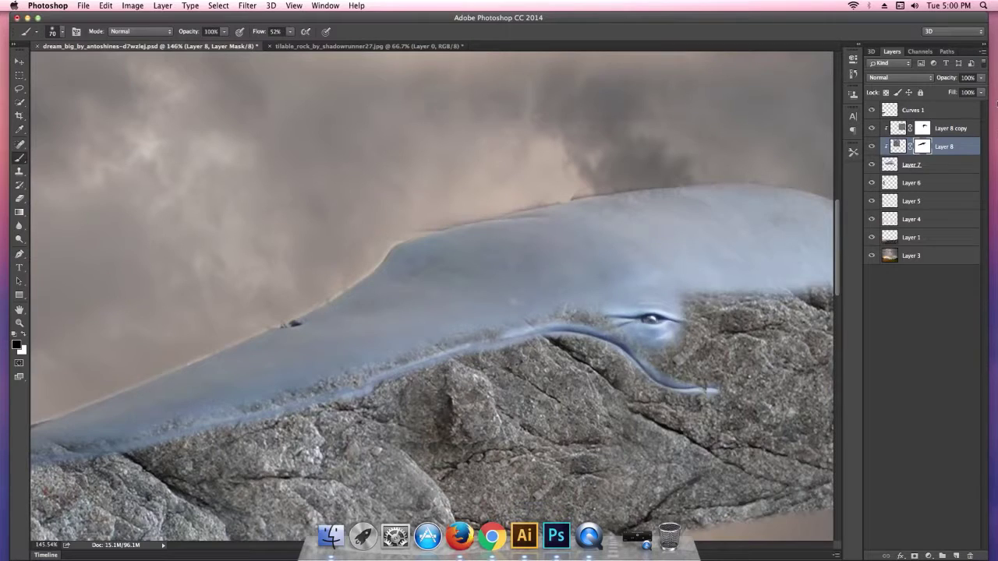
pyautogui.press('[')
pyautogui.press('[')
pyautogui.press('x')
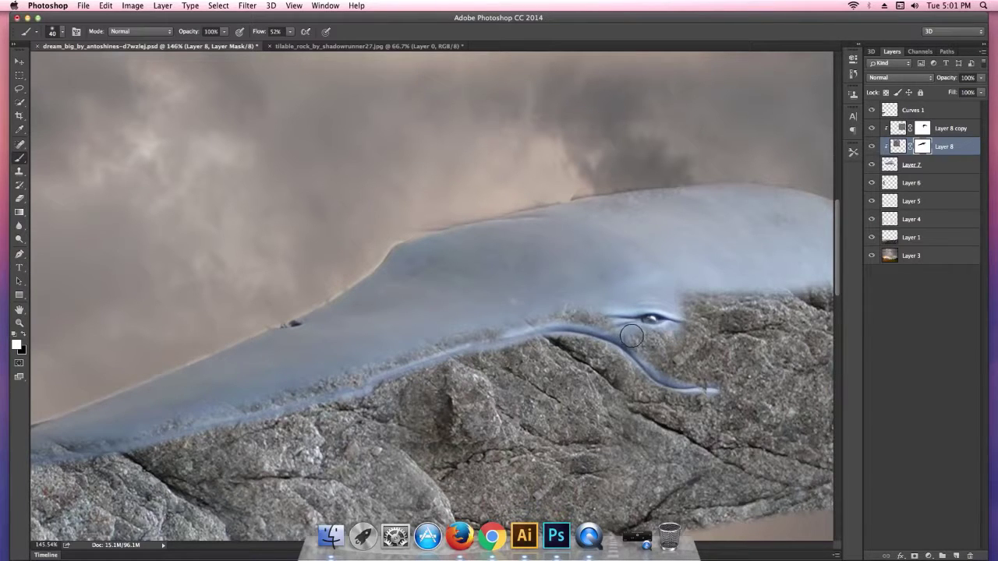
pyautogui.moveTo(635, 336)
pyautogui.mouseDown()
pyautogui.moveTo(672, 299)
pyautogui.moveTo(609, 316)
pyautogui.moveTo(692, 340)
pyautogui.mouseUp()
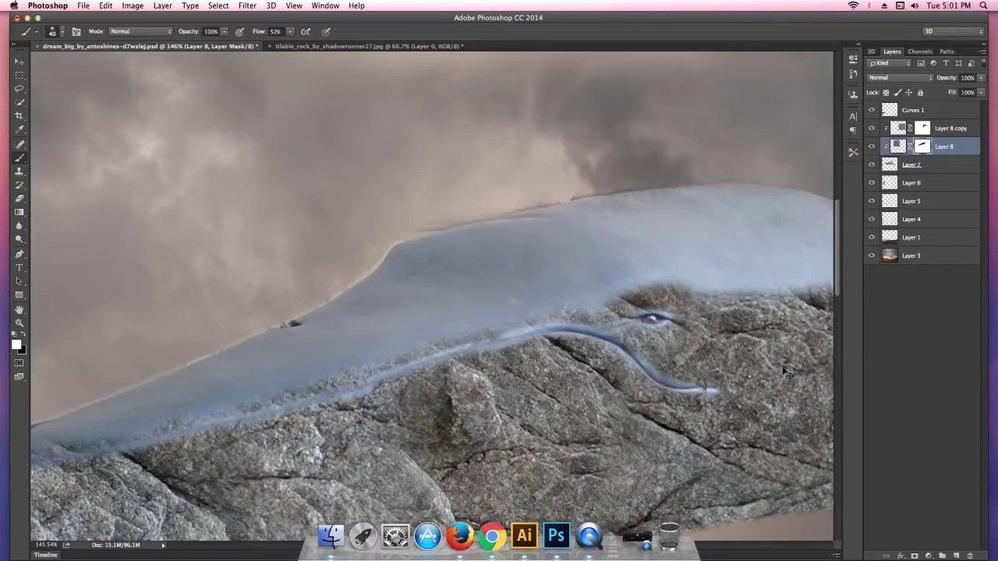
# Step: Close the tilable_rock document without saving and switch to Finder
pyautogui.scroll(-3, 784, 372)
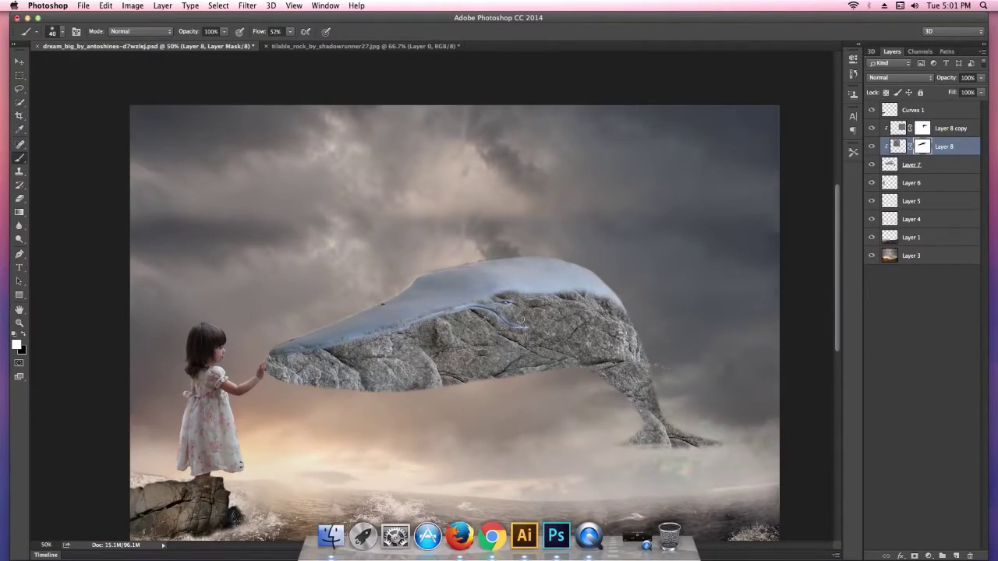
pyautogui.scroll(2, 571, 311)
pyautogui.scroll(2, 554, 324)
pyautogui.scroll(2, 534, 339)
pyautogui.scroll(1, 513, 354)
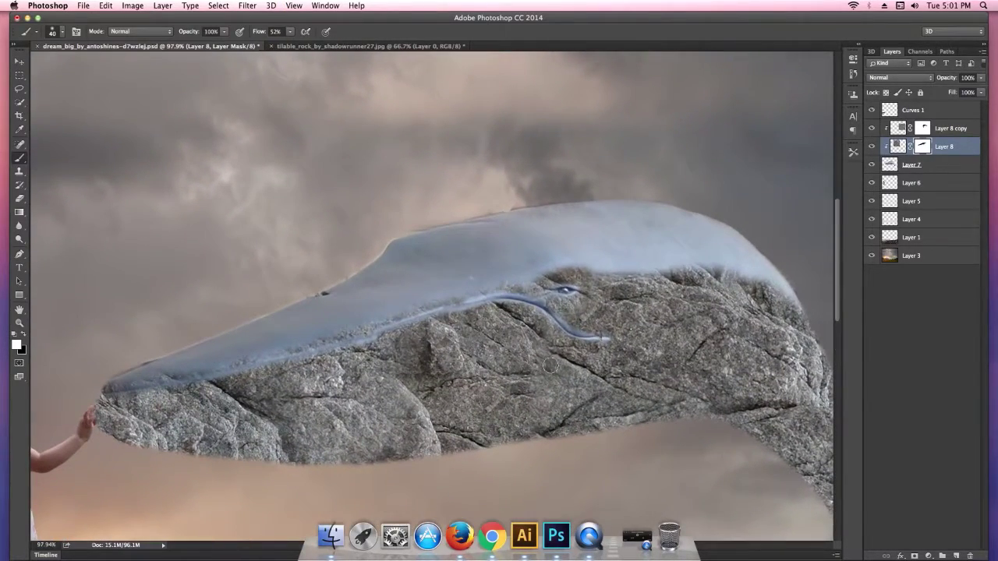
pyautogui.click(21, 63)
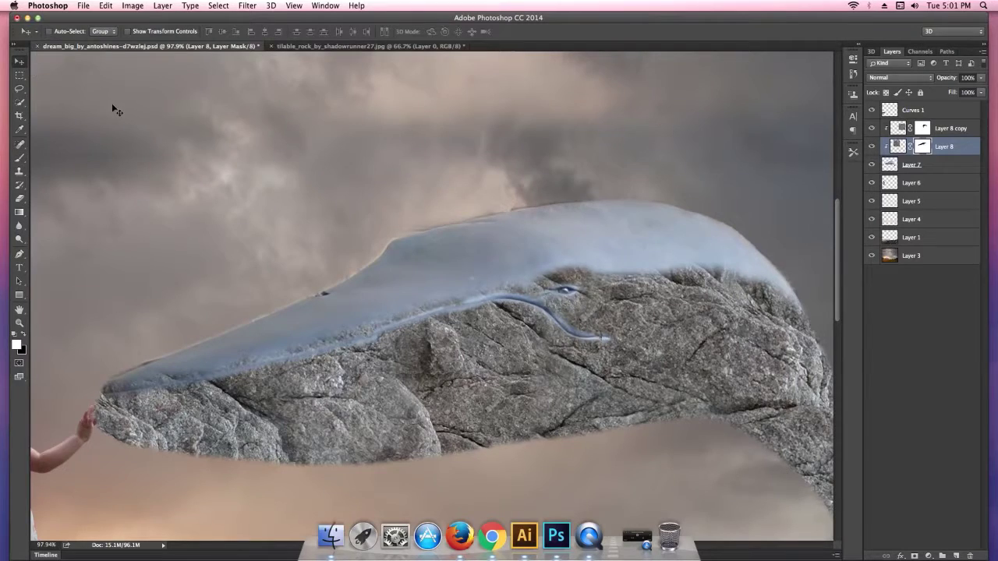
pyautogui.press('super+minus')
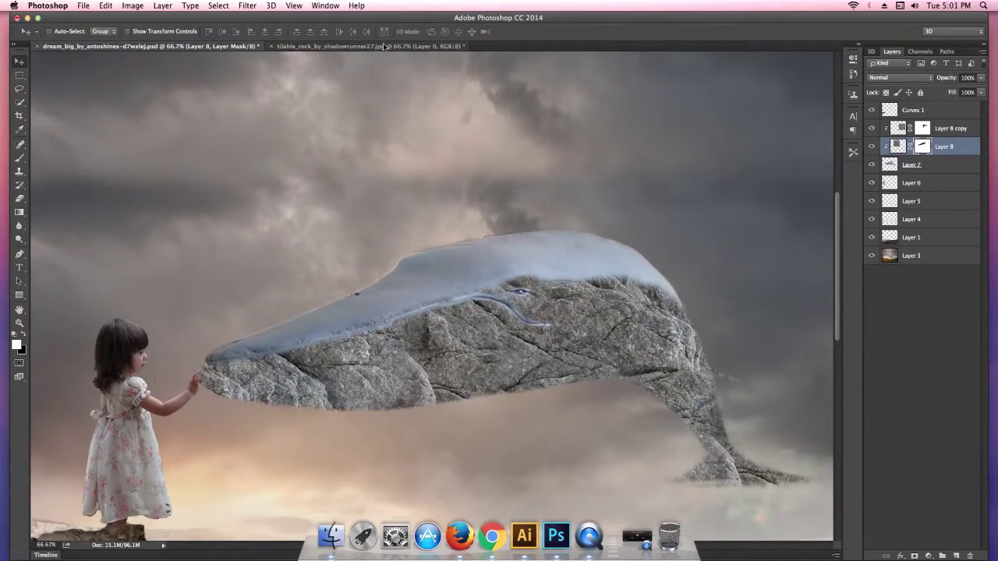
pyautogui.click(384, 47)
pyautogui.press('super+w')
pyautogui.press('super+d')
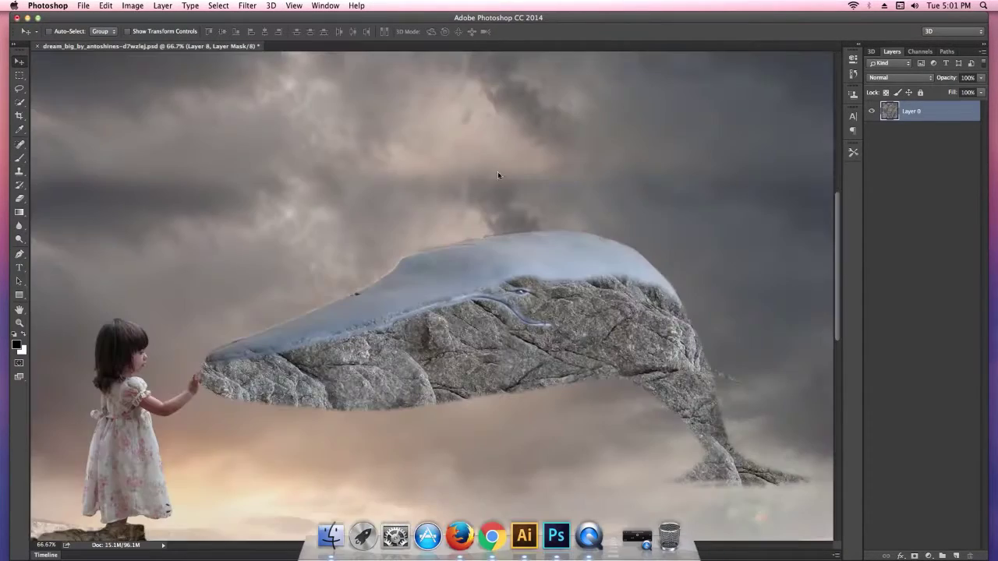
pyautogui.press('super+Tab')
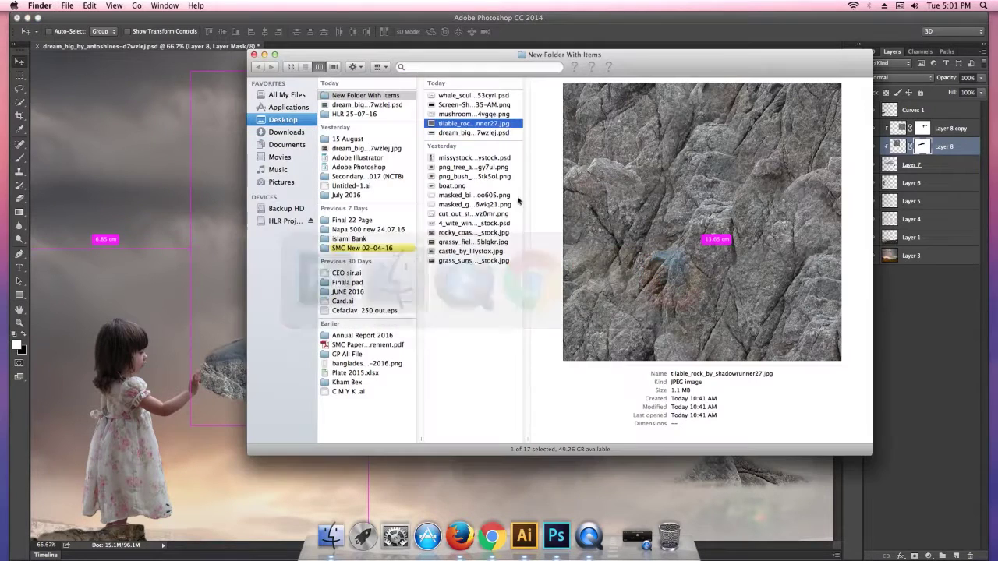
# Step: Open grassy_field_sunset.jpg from the Desktop with Adobe Photoshop CC 2014 via Open With
pyautogui.click(459, 261)
pyautogui.rightClick(460, 261)
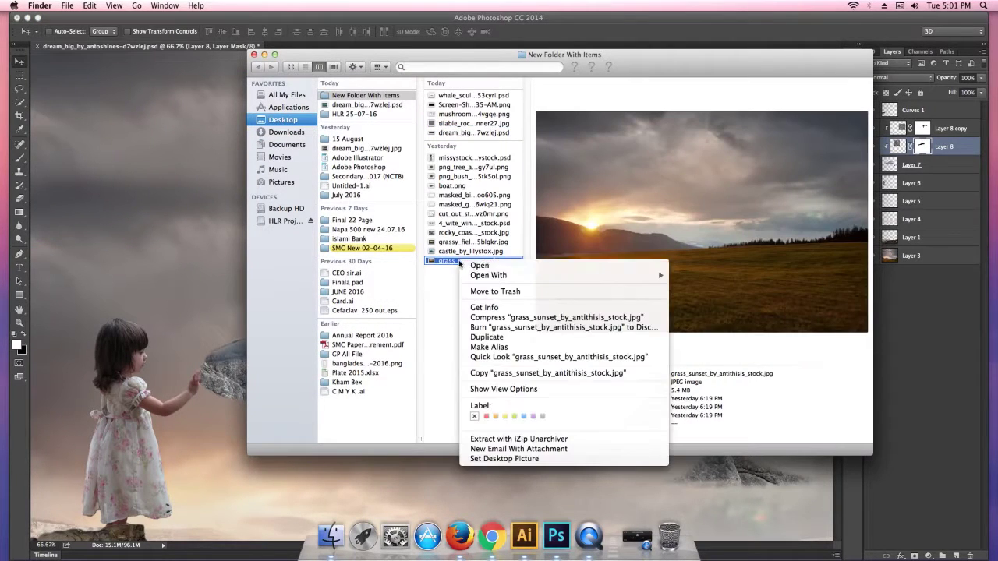
pyautogui.click(444, 287)
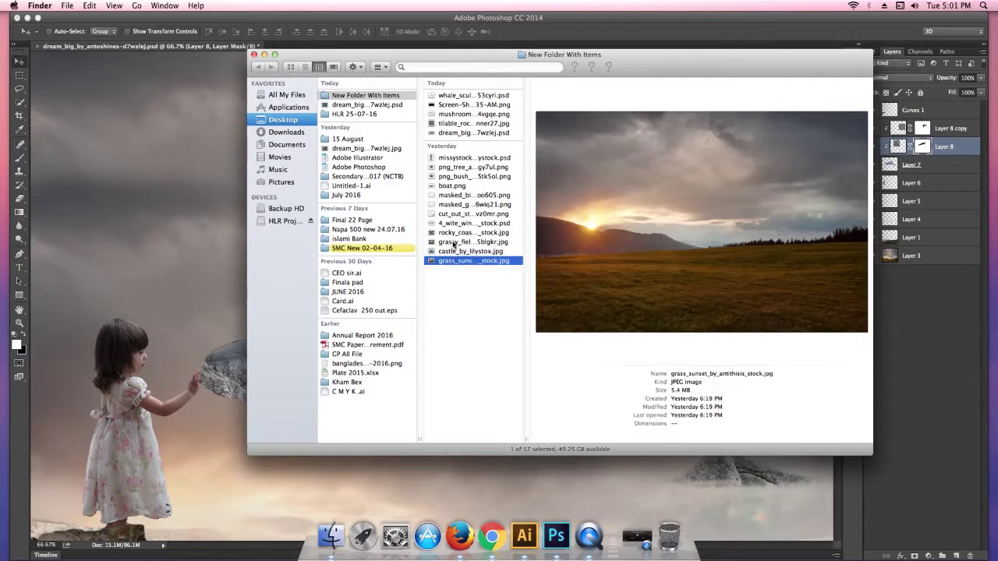
pyautogui.rightClick(454, 245)
pyautogui.click(454, 243)
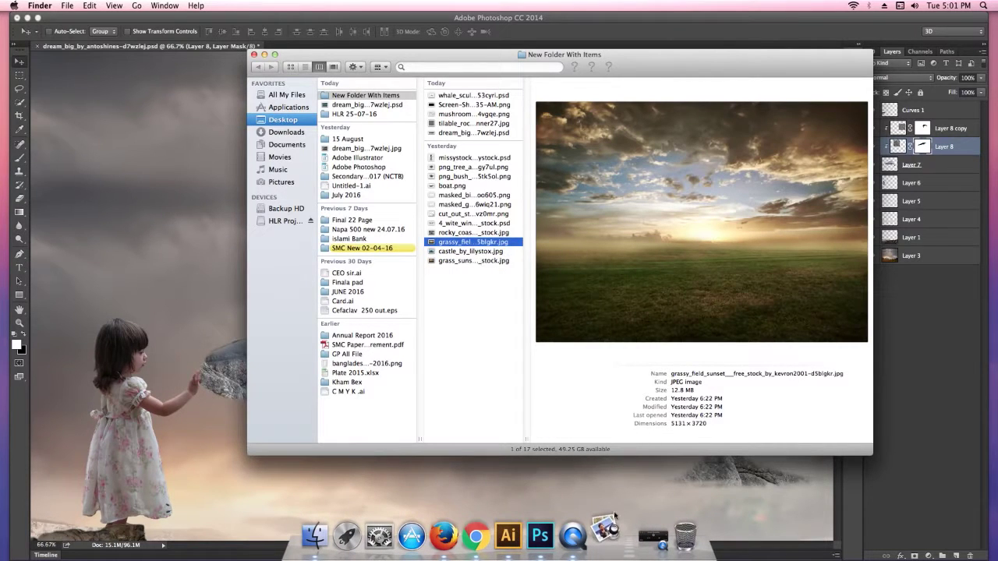
pyautogui.rightClick(607, 528)
pyautogui.click(623, 434)
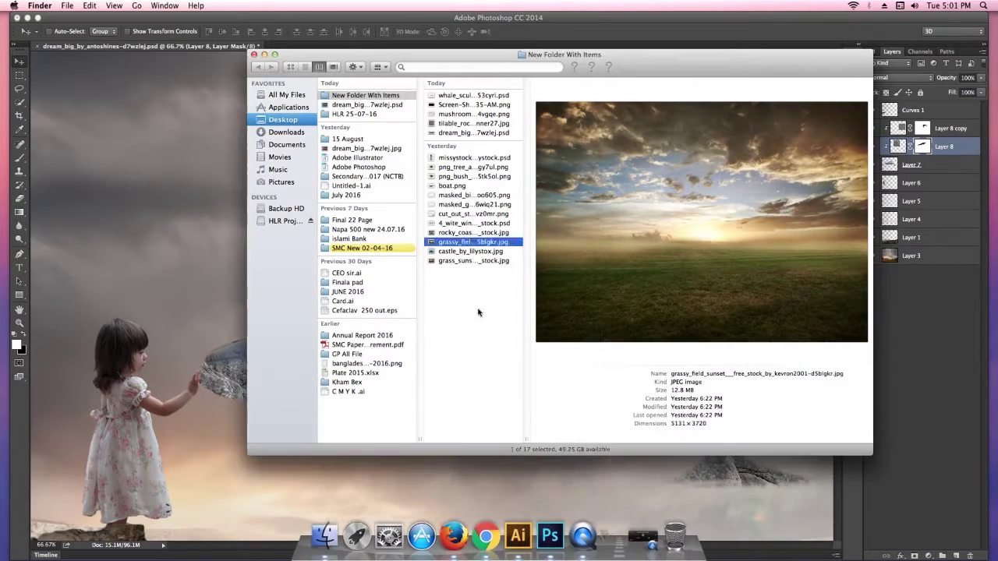
pyautogui.click(479, 313)
pyautogui.click(471, 245)
pyautogui.rightClick(471, 245)
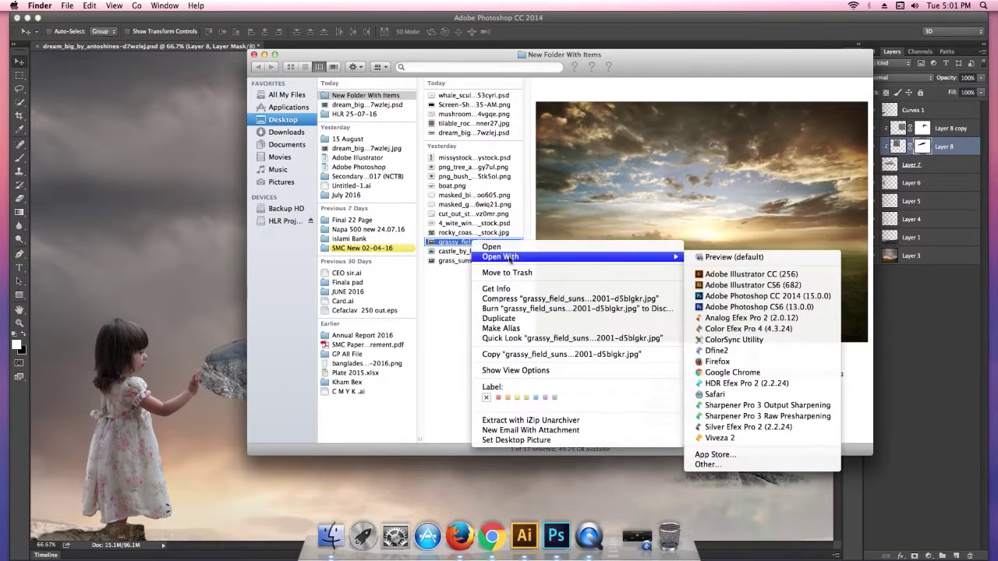
pyautogui.click(743, 295)
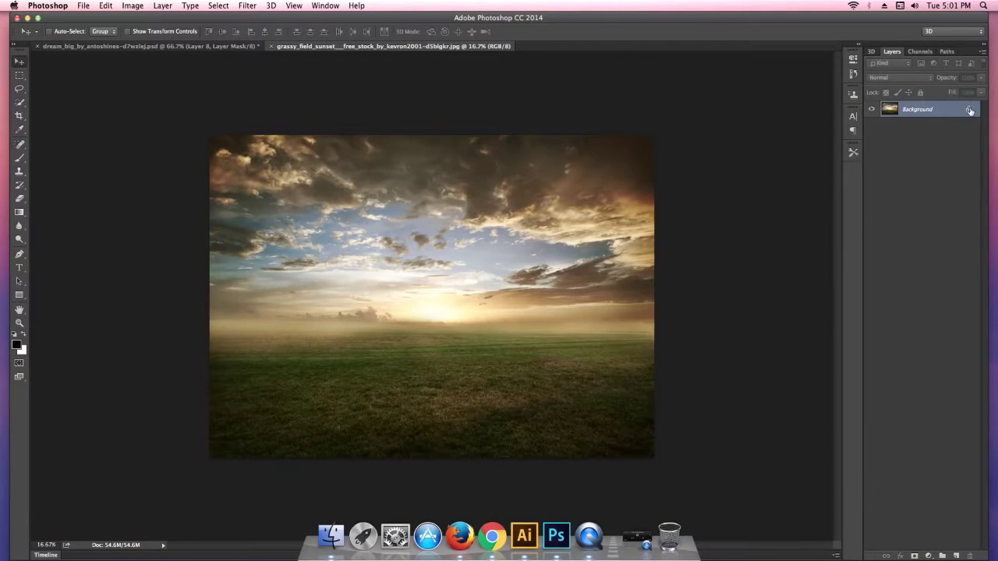
# Step: Unlock the field photo's Background as Layer 0 and drag it into dream_big as a new layer
pyautogui.doubleClick(969, 110)
pyautogui.click(830, 117)
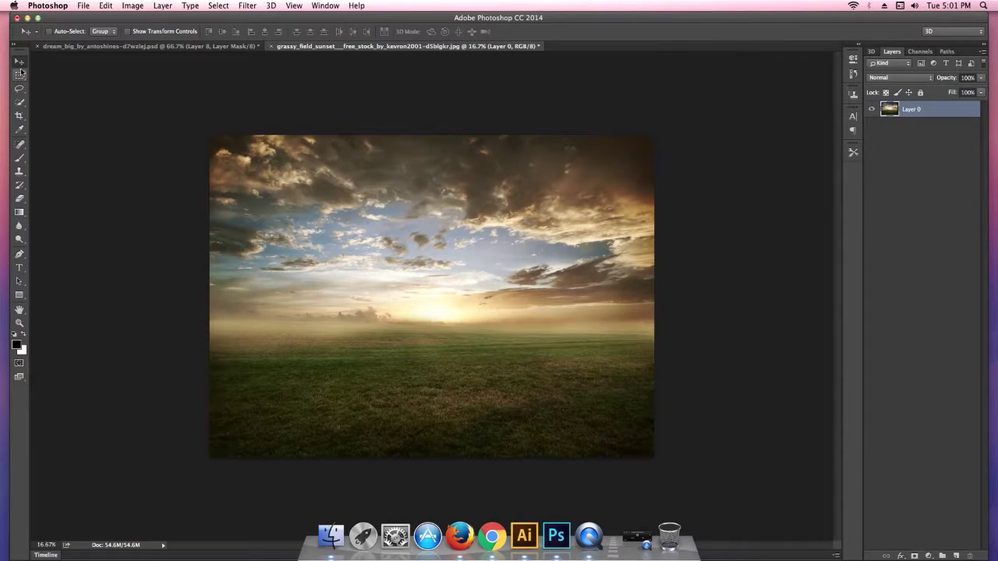
pyautogui.moveTo(384, 239); pyautogui.dragTo(202, 48)
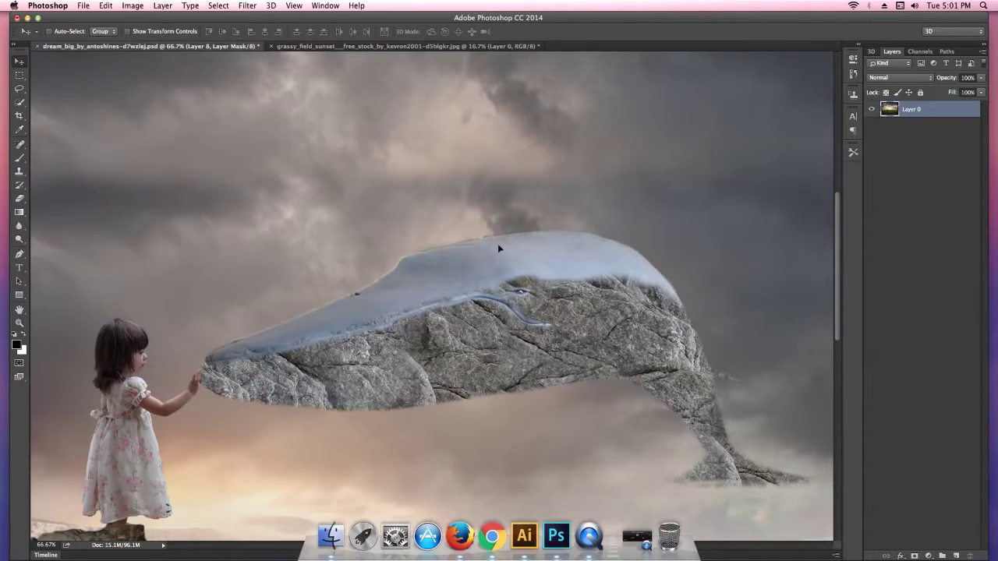
pyautogui.moveTo(499, 248); pyautogui.dragTo(516, 175)
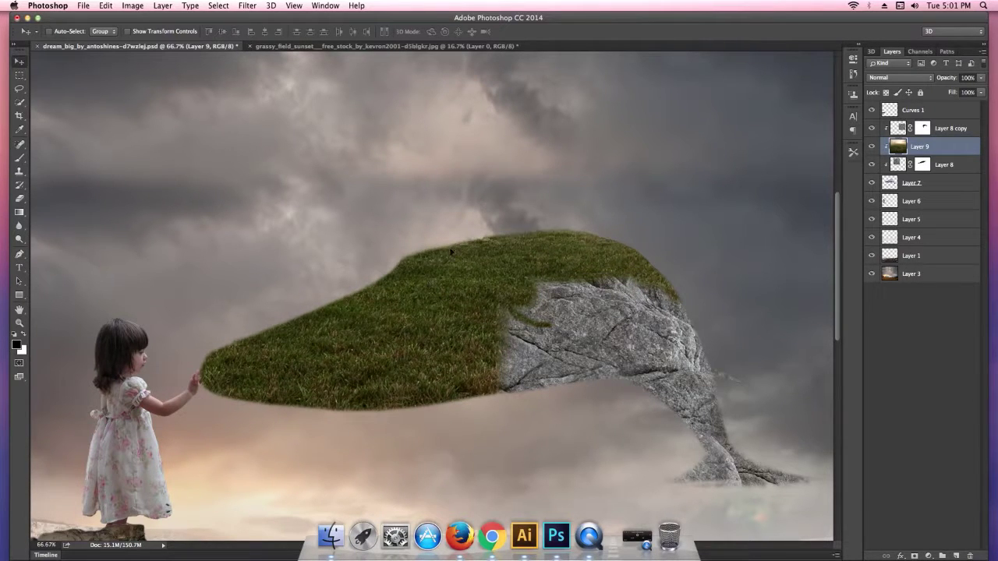
# Step: Move the grass layer down-left and scale it to about 62%
pyautogui.moveTo(516, 175)
pyautogui.mouseDown()
pyautogui.moveTo(477, 237)
pyautogui.moveTo(461, 293)
pyautogui.mouseUp()
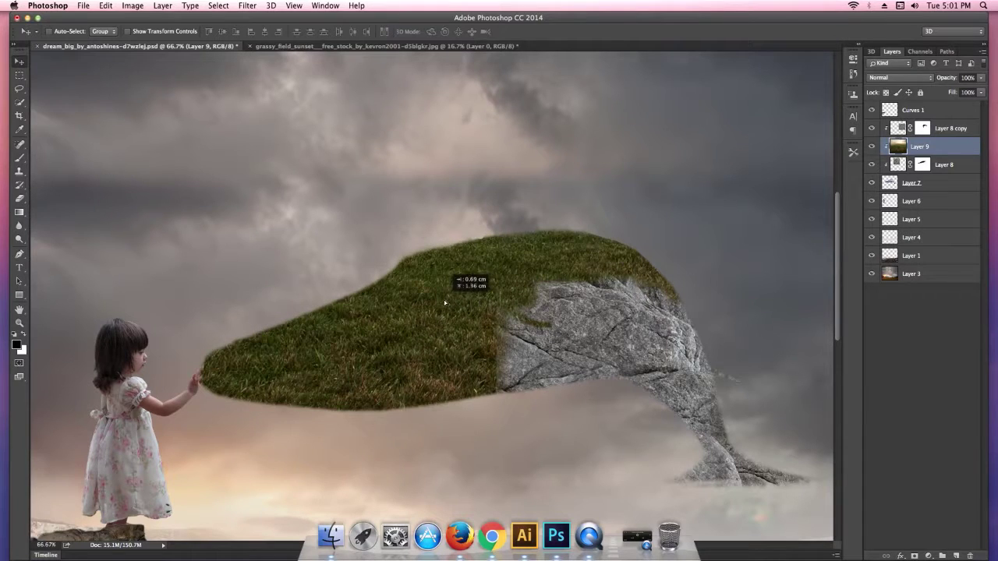
pyautogui.hotkey('ctrl', 't')
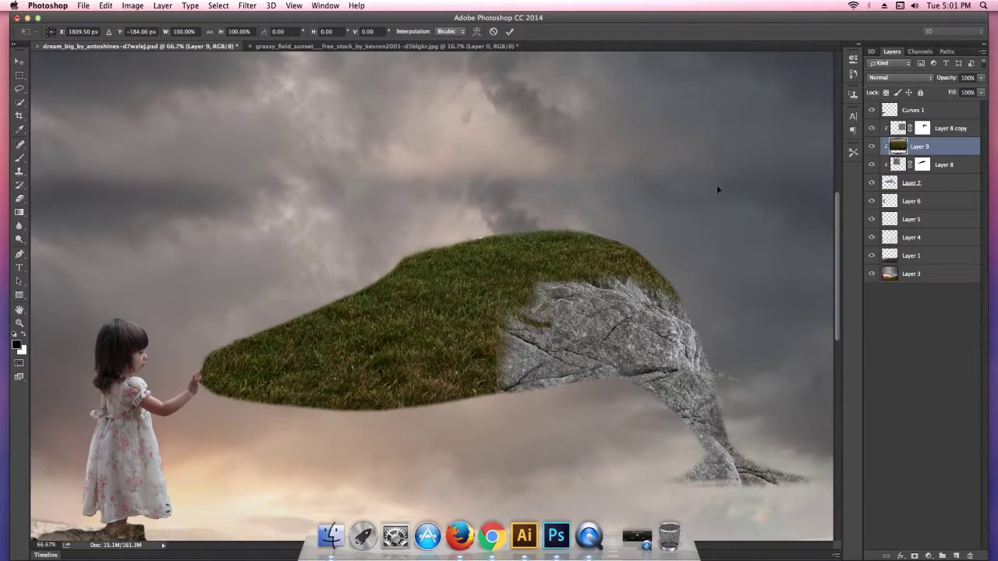
pyautogui.hotkey('ctrl', '-')
pyautogui.hotkey('ctrl', '-')
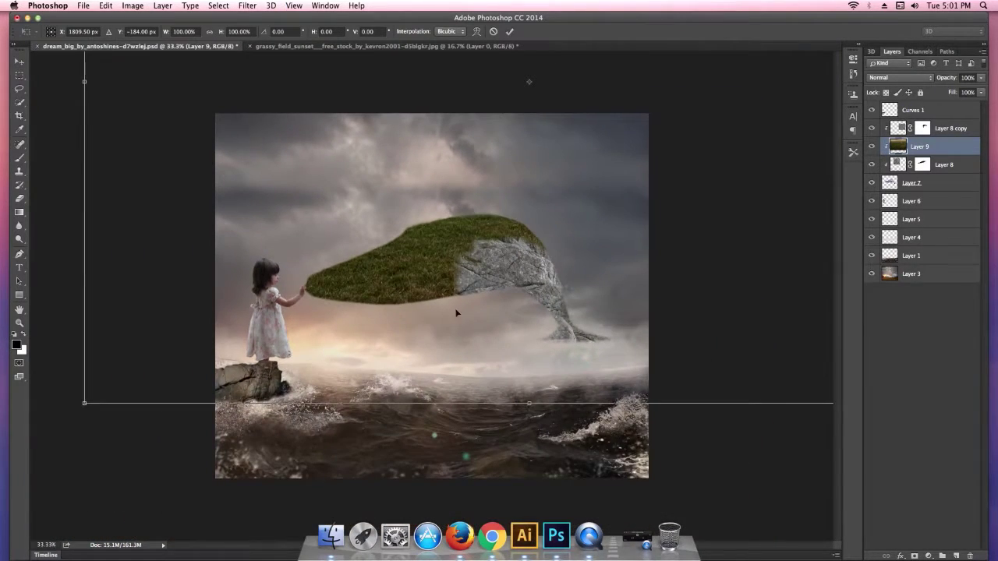
pyautogui.moveTo(84, 404); pyautogui.dragTo(265, 272)
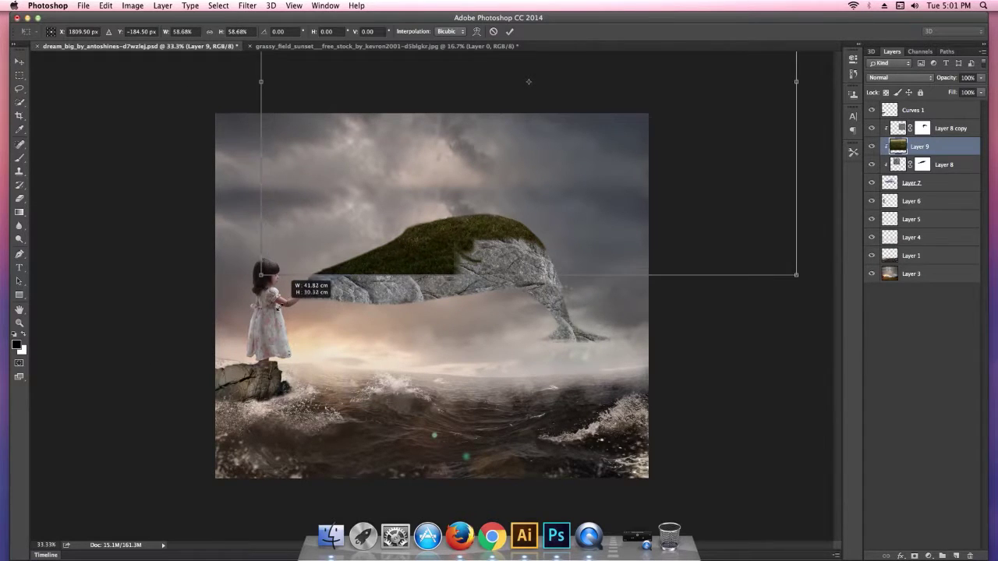
pyautogui.moveTo(297, 274); pyautogui.dragTo(265, 287)
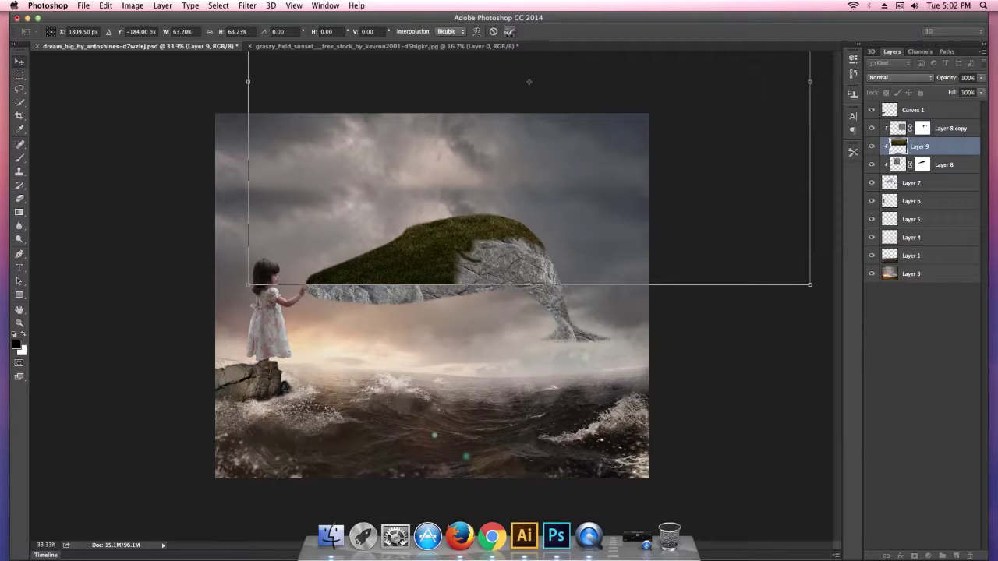
pyautogui.click(510, 32)
# Step: Move Layer 9 above Layer 8 copy and add a layer mask to it
pyautogui.keyDown('super'); pyautogui.click(413, 291); pyautogui.keyUp('super')
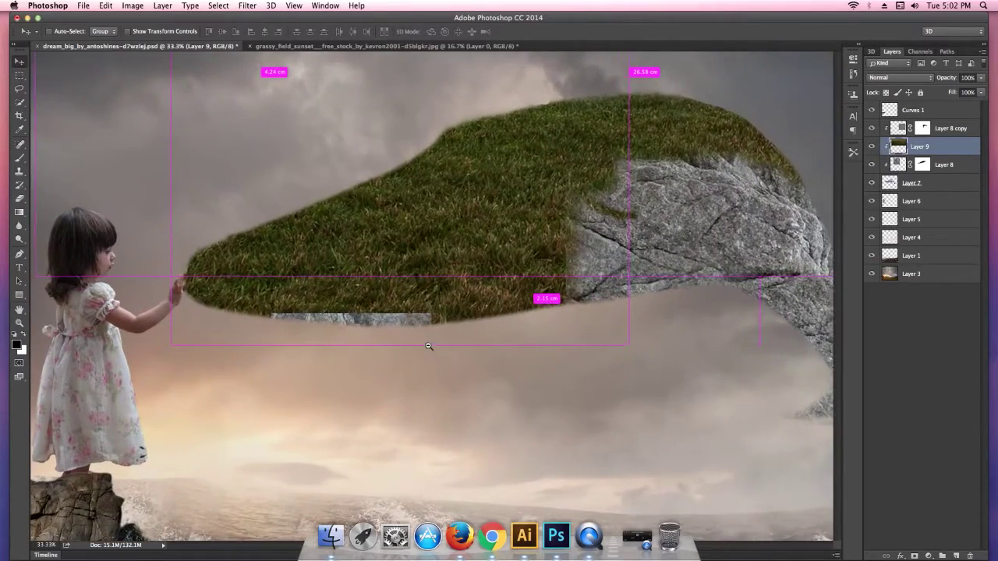
pyautogui.moveTo(418, 334); pyautogui.dragTo(519, 225)
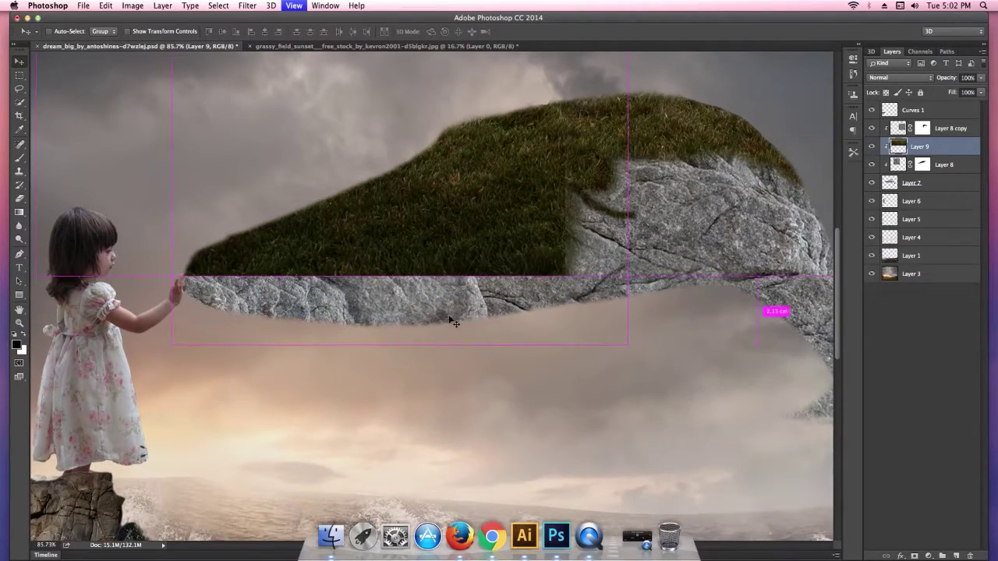
pyautogui.press('super+minus')
pyautogui.press('super+minus')
pyautogui.press('super+minus')
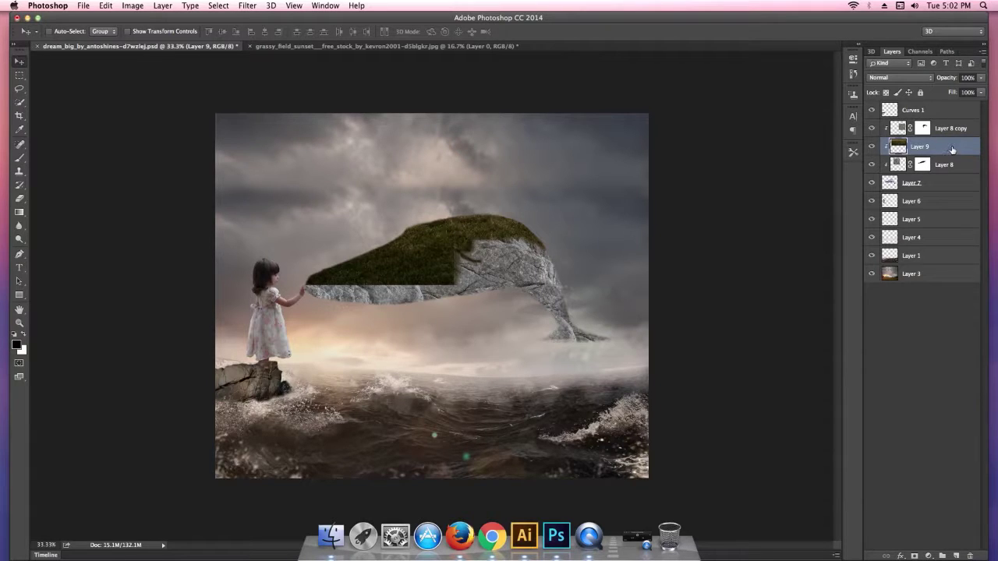
pyautogui.moveTo(935, 147); pyautogui.dragTo(927, 127)
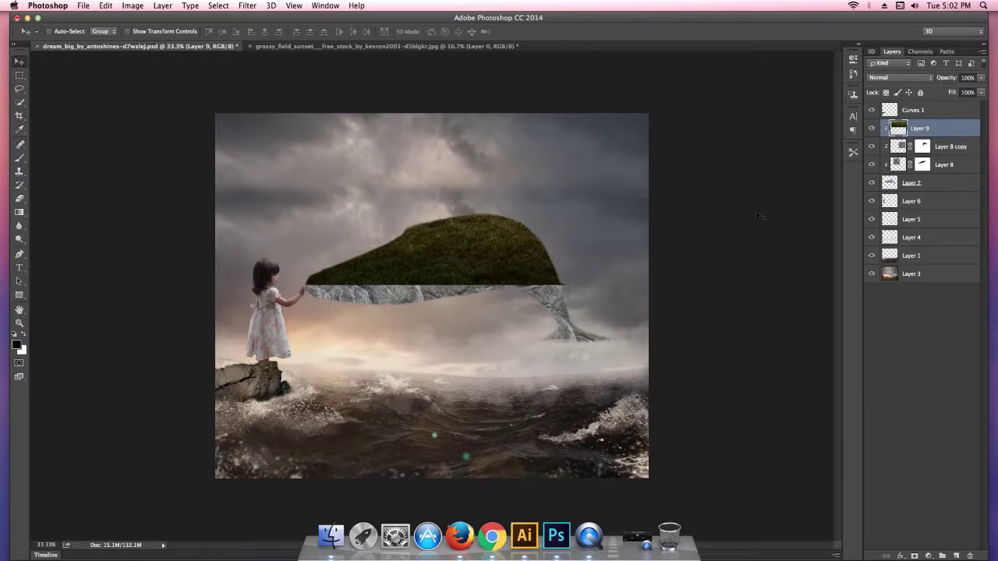
pyautogui.click(915, 556)
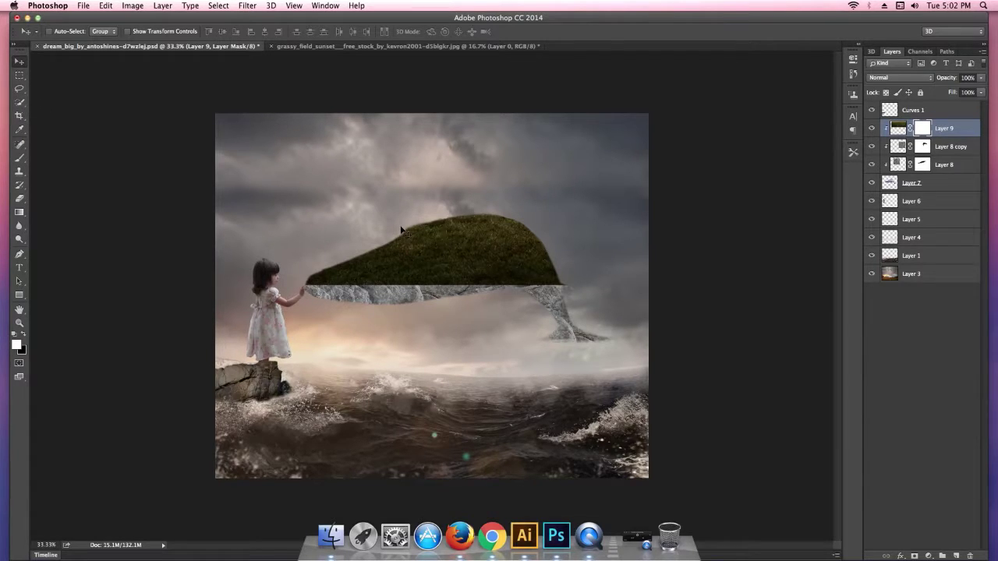
# Step: Shrink the grass layer to about 41% and position it over the whale's back
pyautogui.press('super+minus')
pyautogui.press('super+minus')
pyautogui.press('super+t')
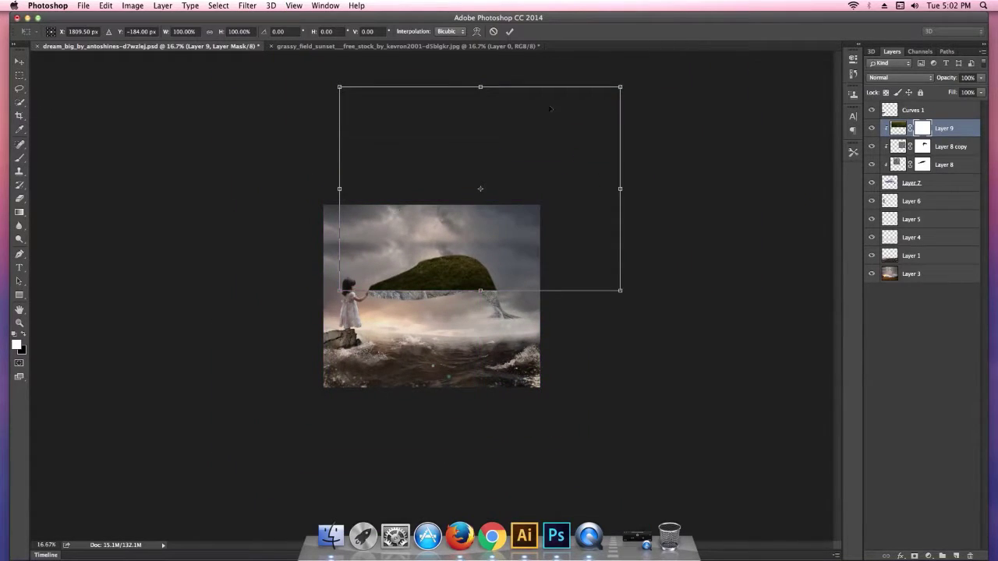
pyautogui.moveTo(620, 86); pyautogui.dragTo(542, 139)
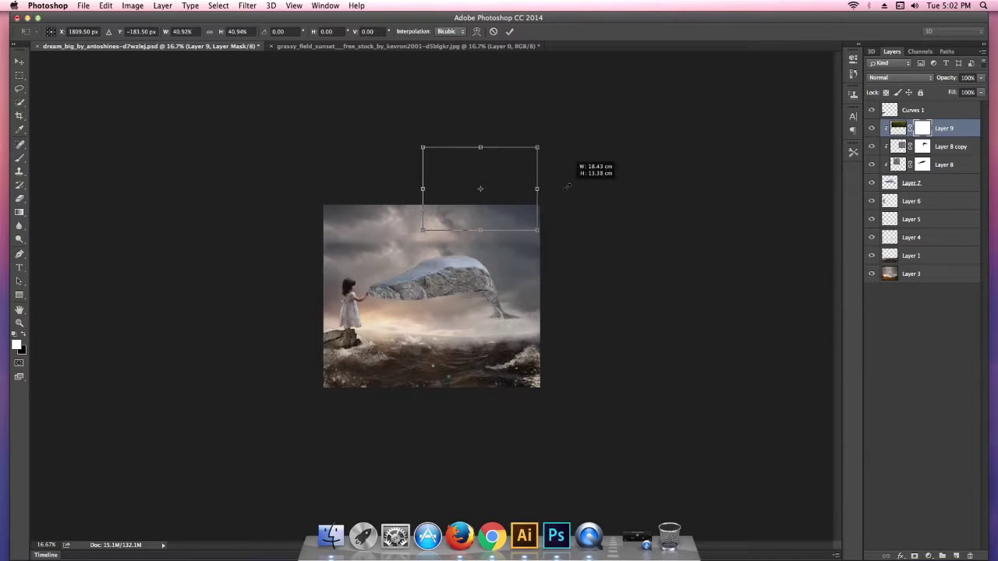
pyautogui.moveTo(516, 185)
pyautogui.mouseDown()
pyautogui.moveTo(464, 253)
pyautogui.moveTo(461, 244)
pyautogui.mouseUp()
pyautogui.scroll(5, 431, 297)
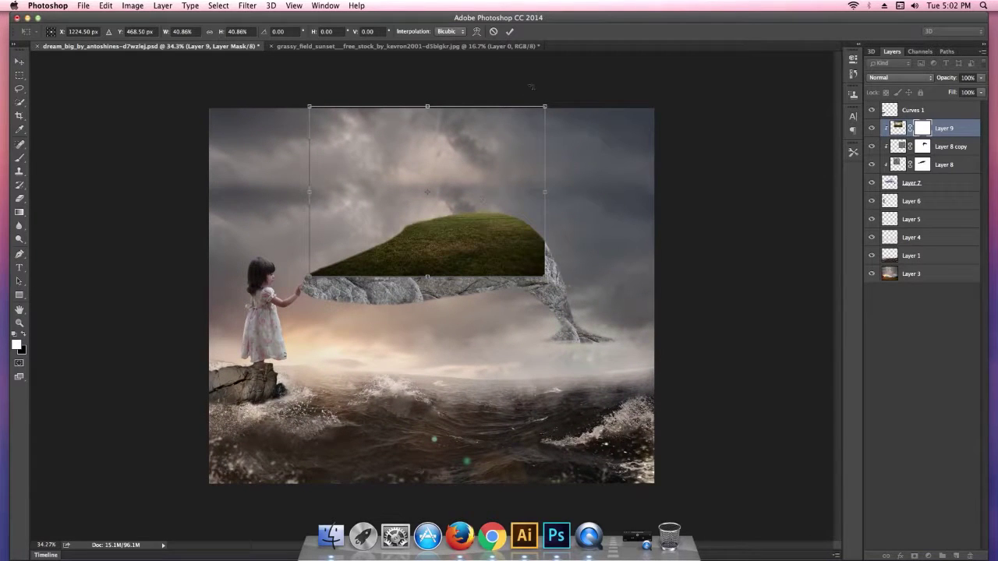
pyautogui.click(511, 32)
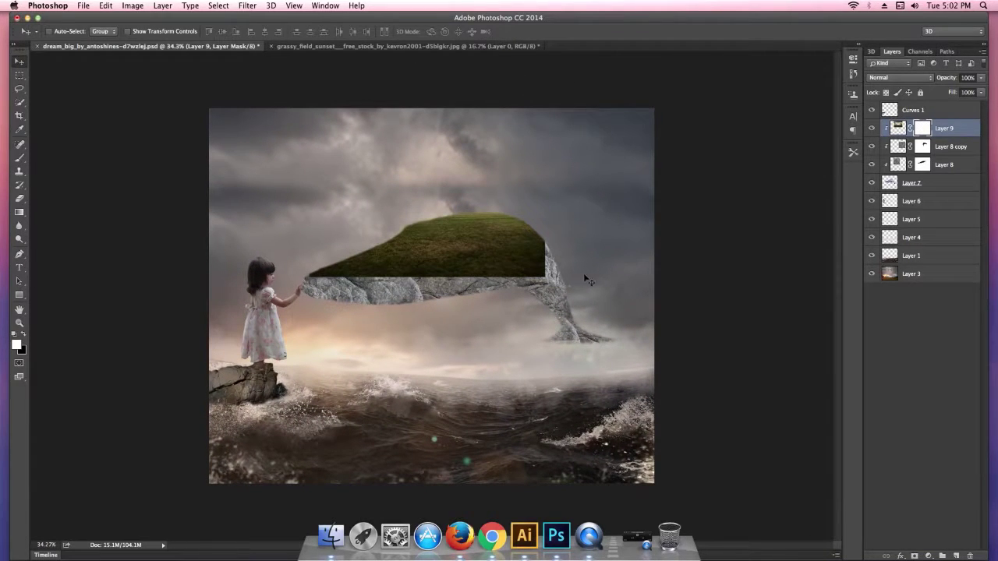
pyautogui.moveTo(418, 274); pyautogui.dragTo(445, 298)
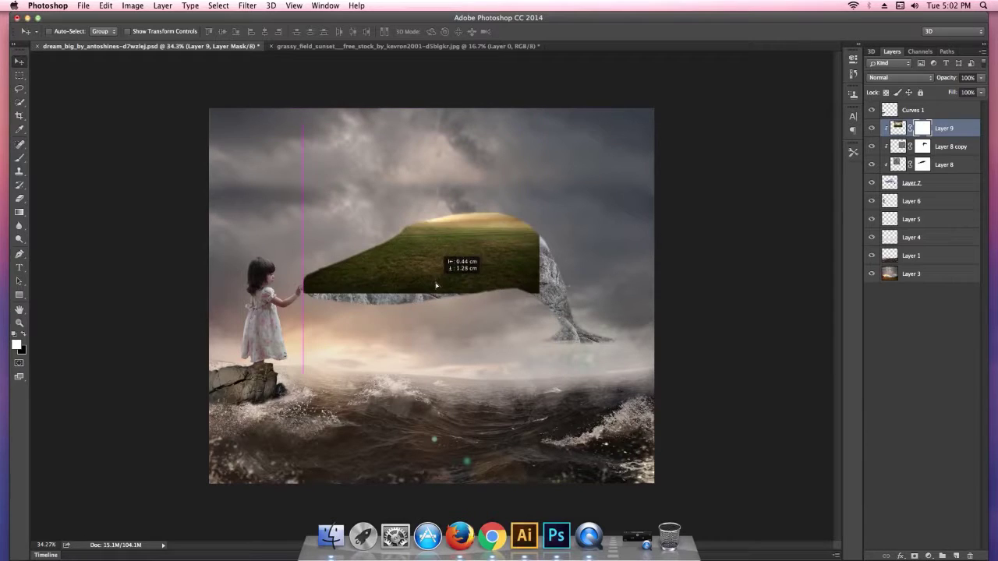
pyautogui.moveTo(515, 271); pyautogui.dragTo(528, 254)
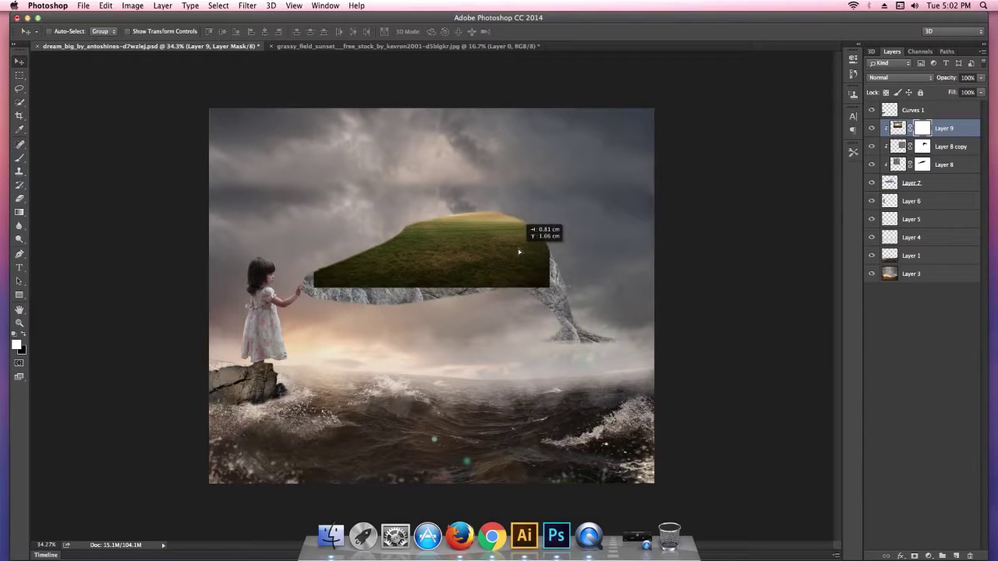
# Step: Widen the grass toward the girl's hand and stretch it taller to cap the upper body
pyautogui.hotkey('ctrl', 't')
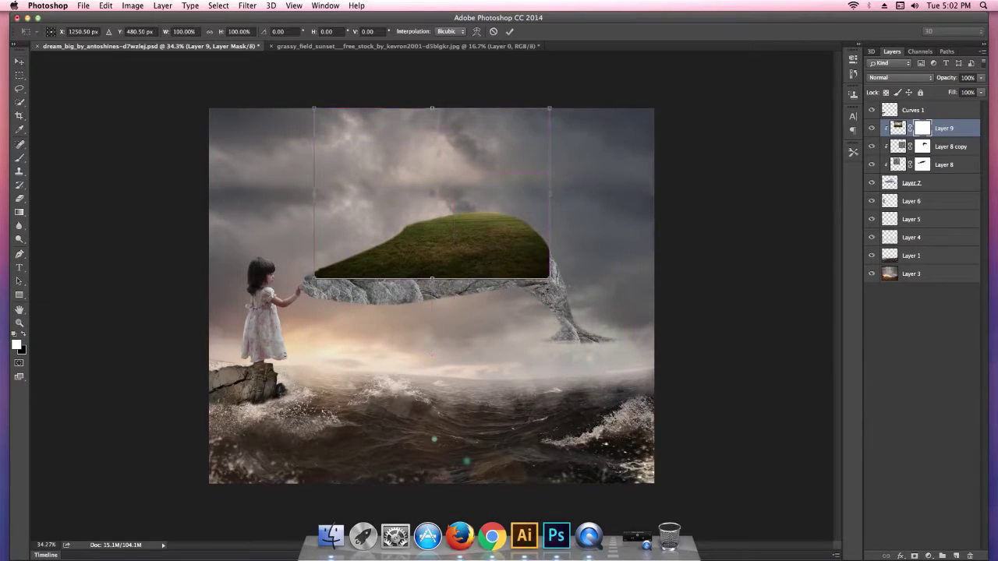
pyautogui.moveTo(549, 278); pyautogui.dragTo(579, 295)
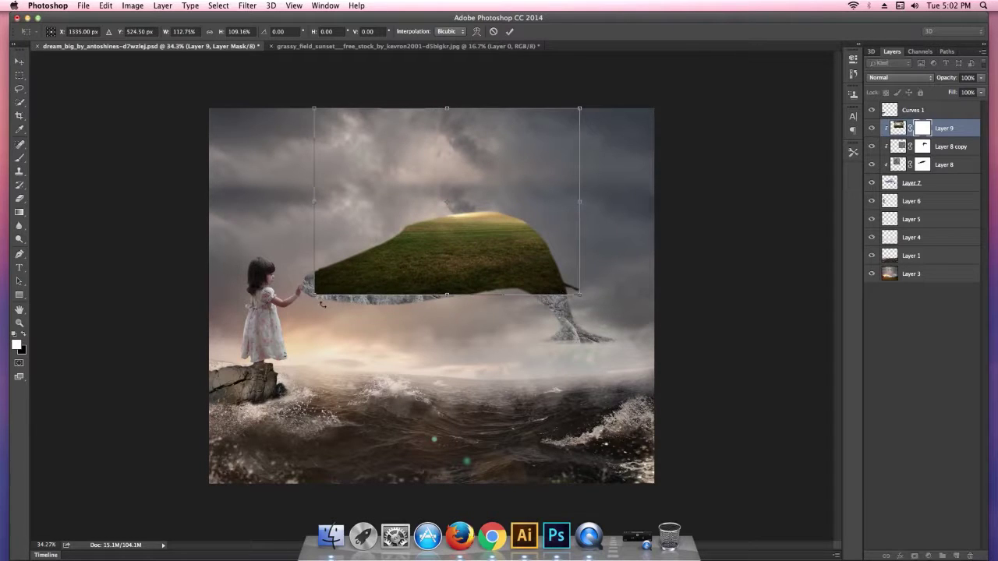
pyautogui.moveTo(319, 299); pyautogui.dragTo(297, 293)
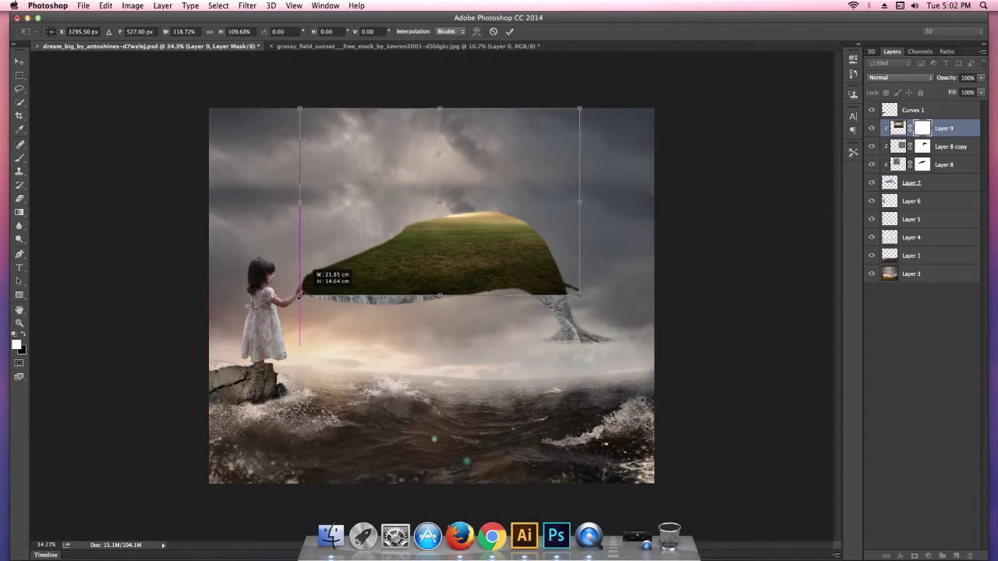
pyautogui.moveTo(297, 293); pyautogui.dragTo(284, 292)
pyautogui.moveTo(452, 247); pyautogui.dragTo(454, 231)
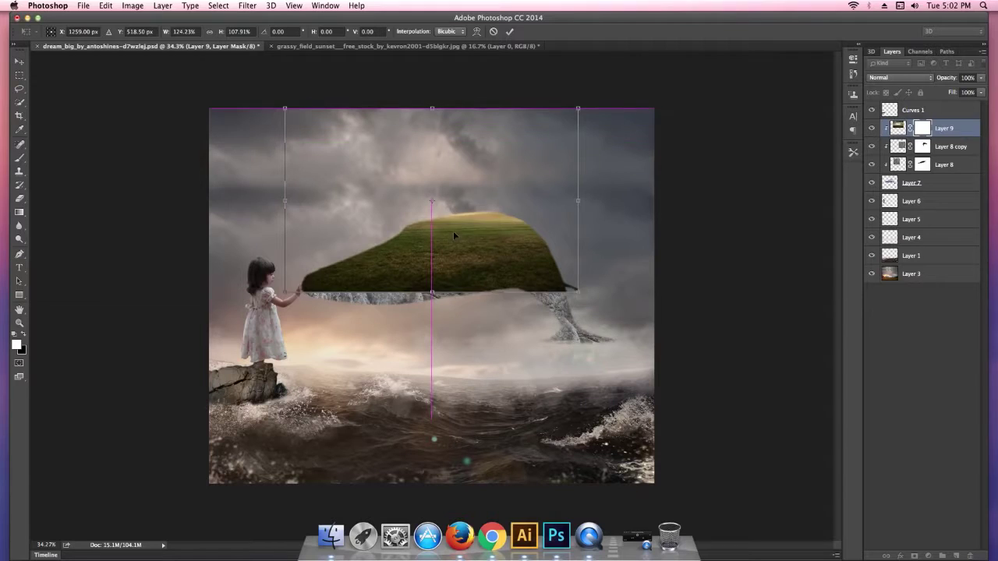
pyautogui.moveTo(431, 276); pyautogui.dragTo(431, 284)
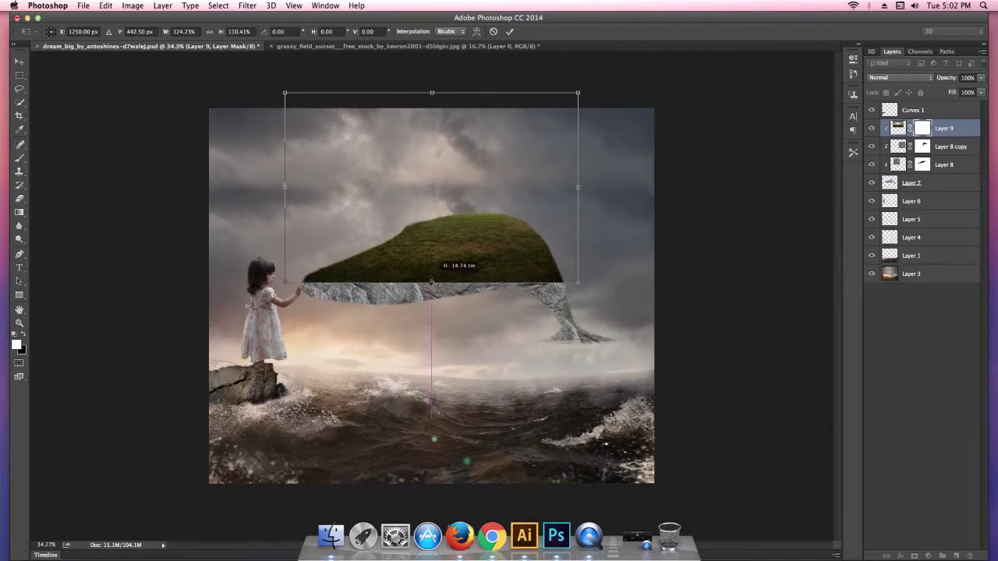
pyautogui.click(510, 32)
pyautogui.scroll(5, 253, 239)
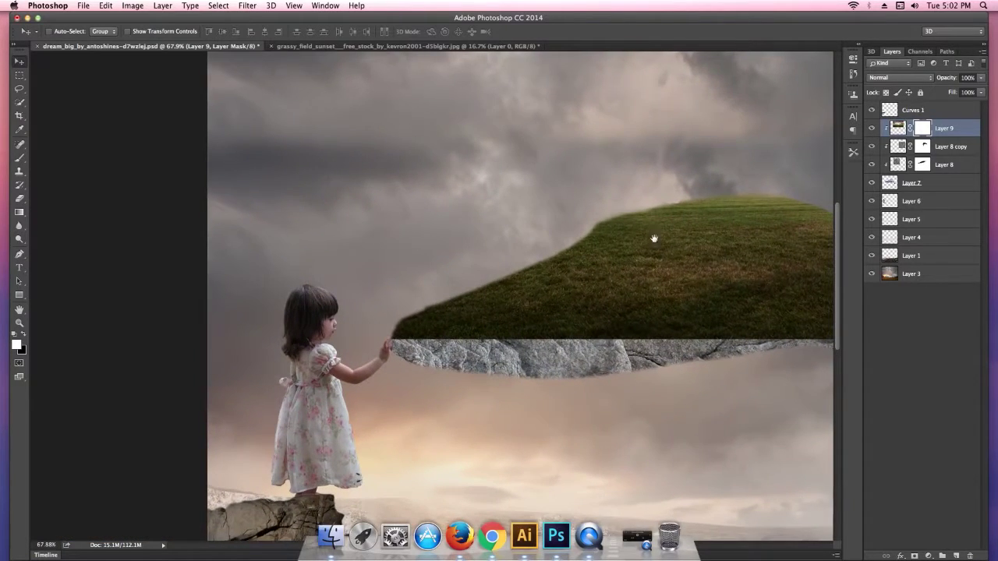
pyautogui.moveTo(654, 238); pyautogui.dragTo(560, 226)
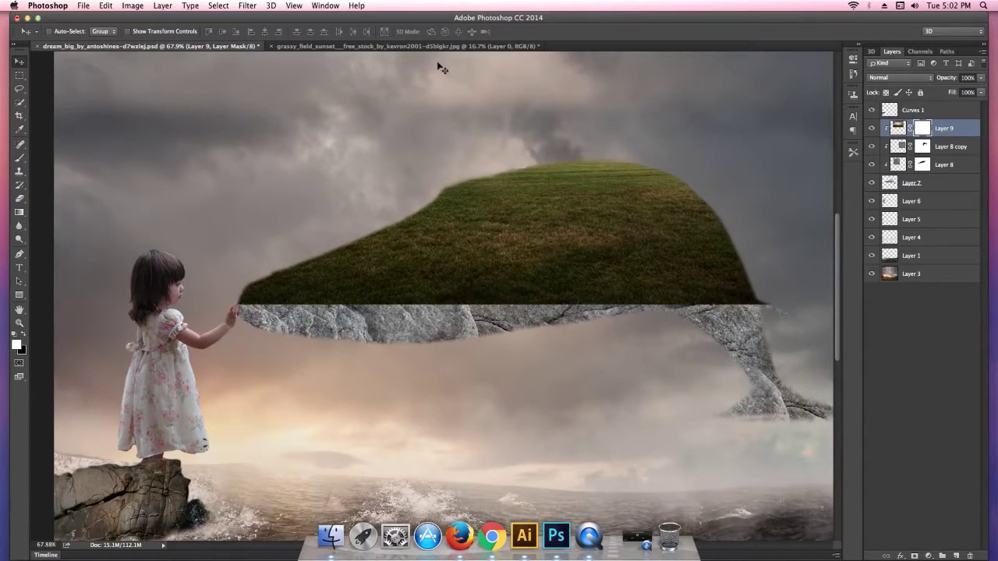
# Step: Paint black on Layer 9's mask to hide grass at the right end, dropping opacity to 40%
pyautogui.scroll(-2, 626, 248)
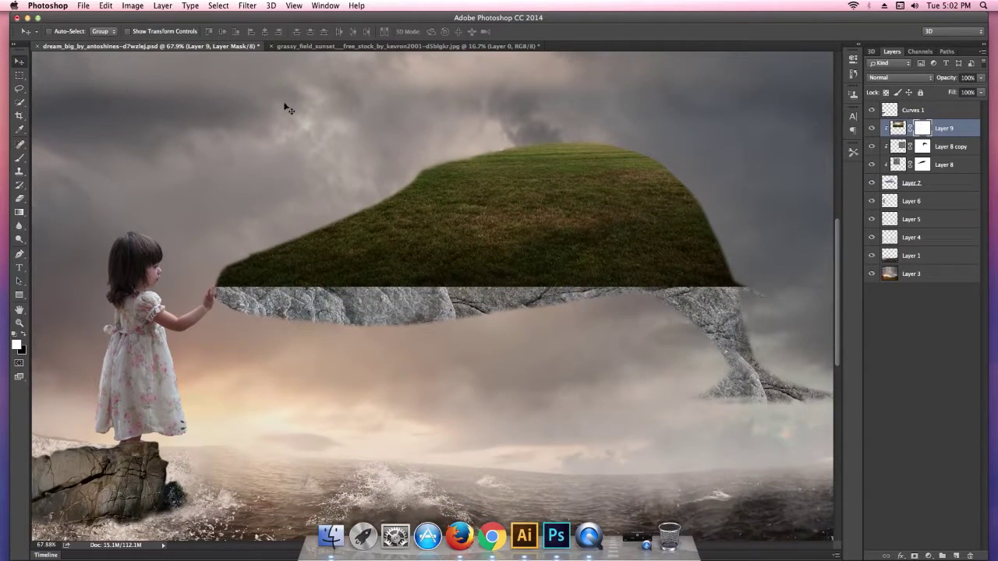
pyautogui.click(19, 159)
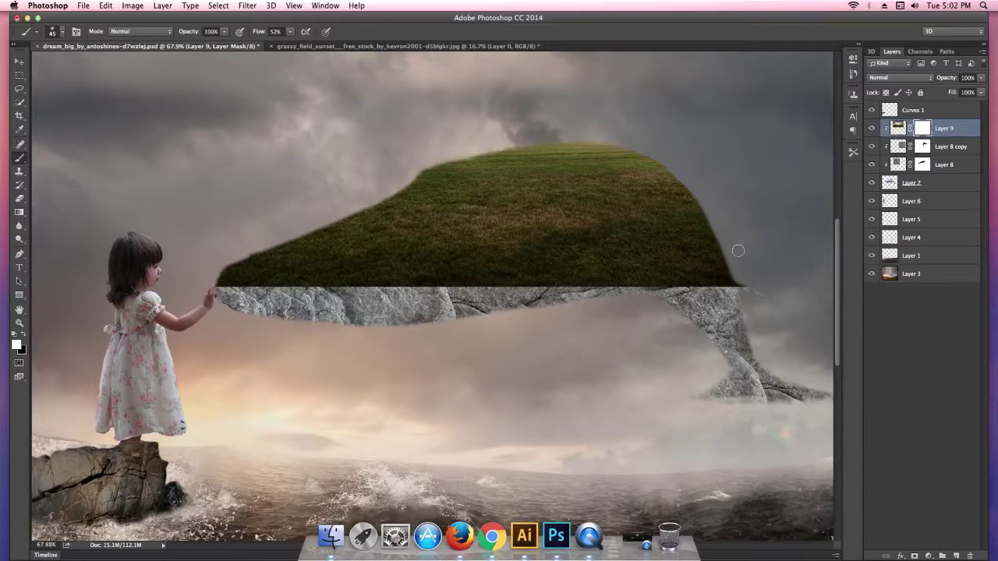
pyautogui.moveTo(722, 255); pyautogui.dragTo(707, 294)
pyautogui.press('x')
pyautogui.moveTo(745, 286)
pyautogui.mouseDown()
pyautogui.moveTo(726, 269)
pyautogui.moveTo(630, 287)
pyautogui.moveTo(669, 275)
pyautogui.mouseUp()
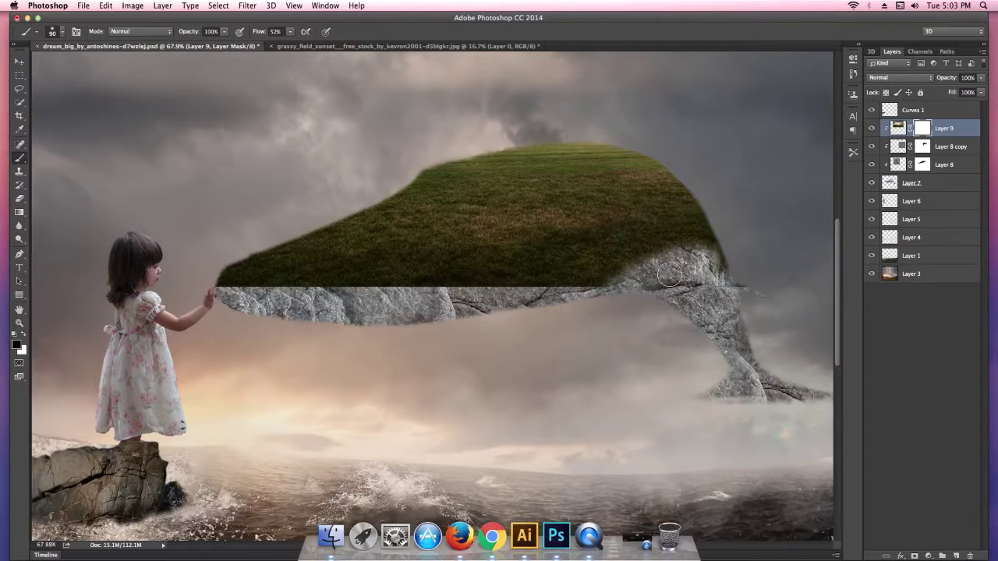
pyautogui.click(983, 78)
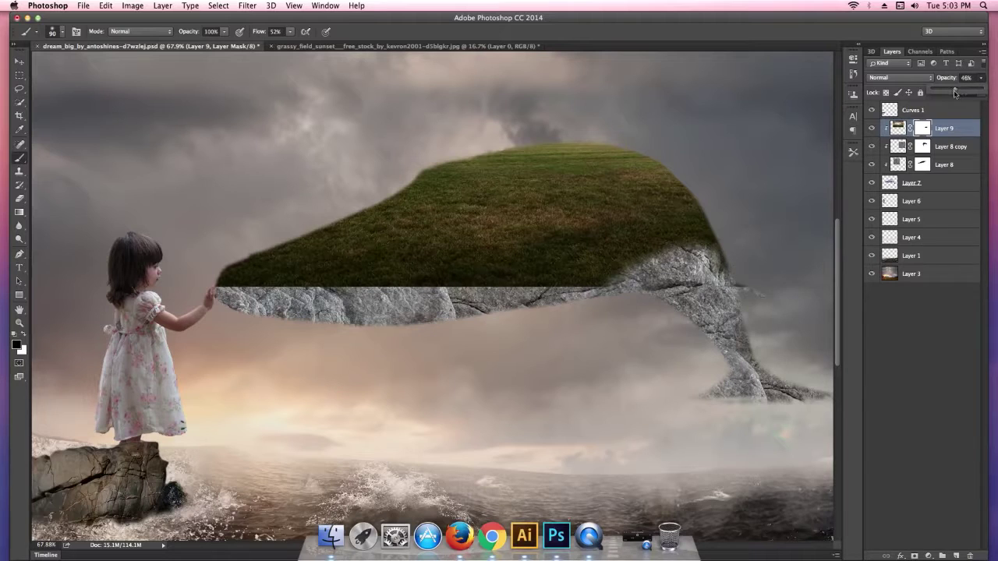
pyautogui.moveTo(955, 92); pyautogui.dragTo(949, 94)
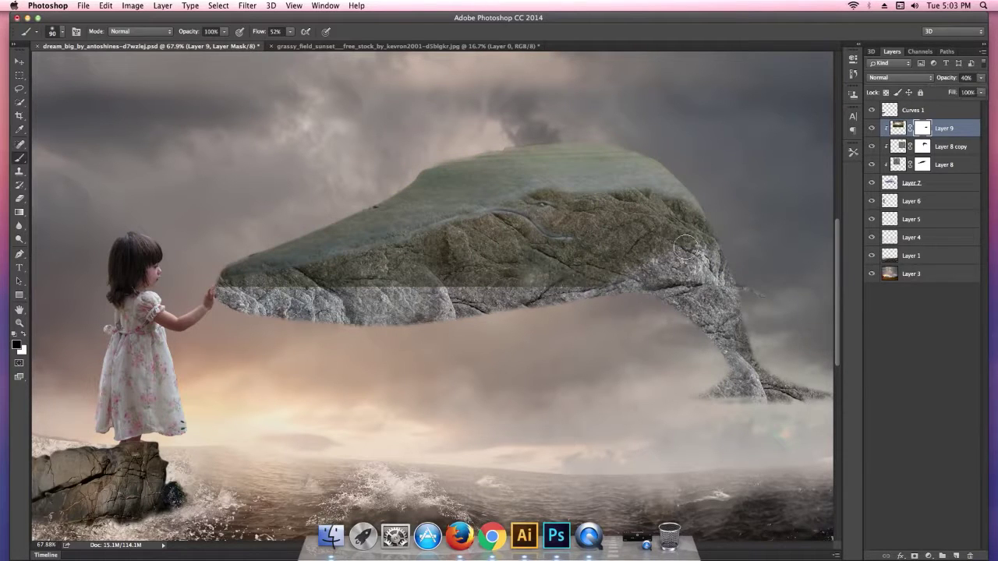
# Step: Mask away grass on the whale's right side, front tip and front edge along the rock border
pyautogui.moveTo(698, 248); pyautogui.dragTo(728, 299)
pyautogui.moveTo(726, 261)
pyautogui.mouseDown()
pyautogui.moveTo(562, 226)
pyautogui.moveTo(461, 235)
pyautogui.moveTo(468, 272)
pyautogui.moveTo(352, 272)
pyautogui.mouseUp()
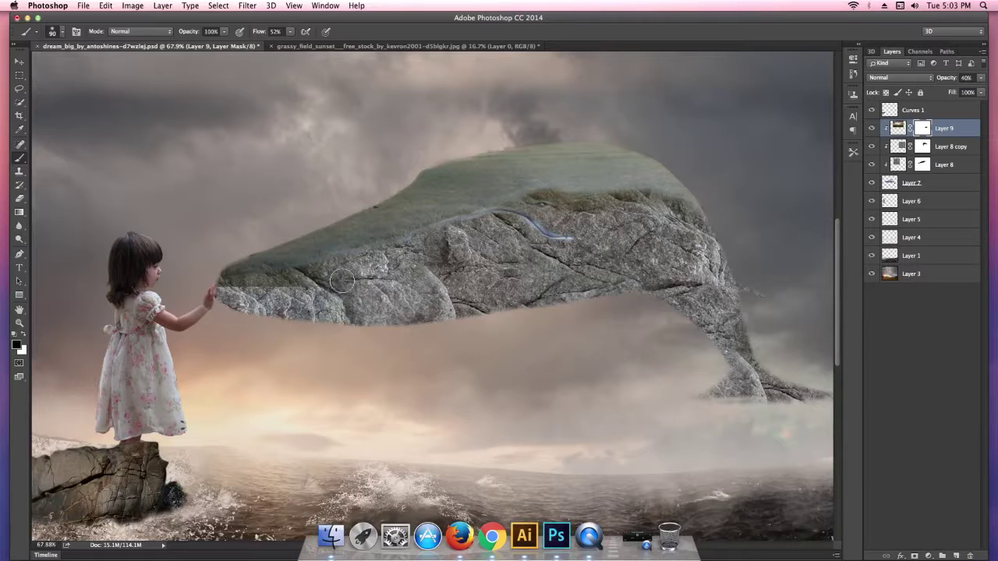
pyautogui.moveTo(361, 269)
pyautogui.mouseDown()
pyautogui.moveTo(229, 290)
pyautogui.moveTo(285, 281)
pyautogui.mouseUp()
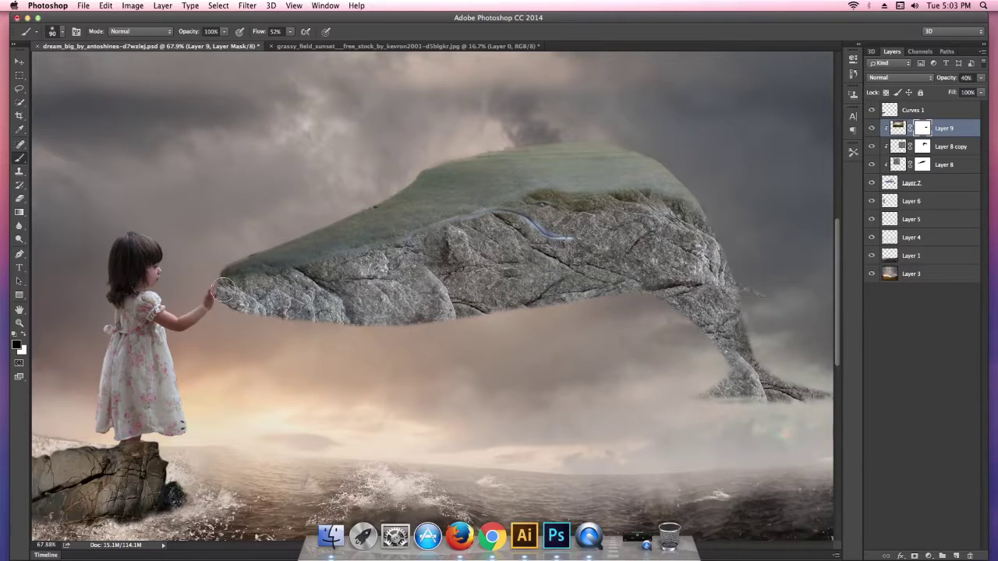
pyautogui.moveTo(300, 283)
pyautogui.mouseDown()
pyautogui.moveTo(450, 234)
pyautogui.moveTo(519, 223)
pyautogui.moveTo(542, 208)
pyautogui.mouseUp()
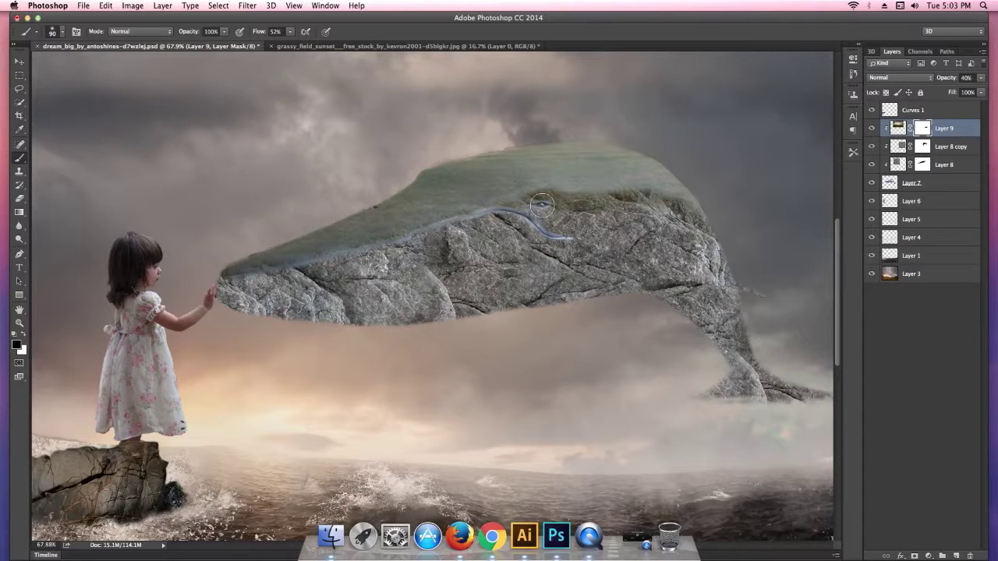
pyautogui.moveTo(540, 205)
pyautogui.mouseDown()
pyautogui.moveTo(649, 199)
pyautogui.moveTo(718, 243)
pyautogui.mouseUp()
pyautogui.click(981, 77)
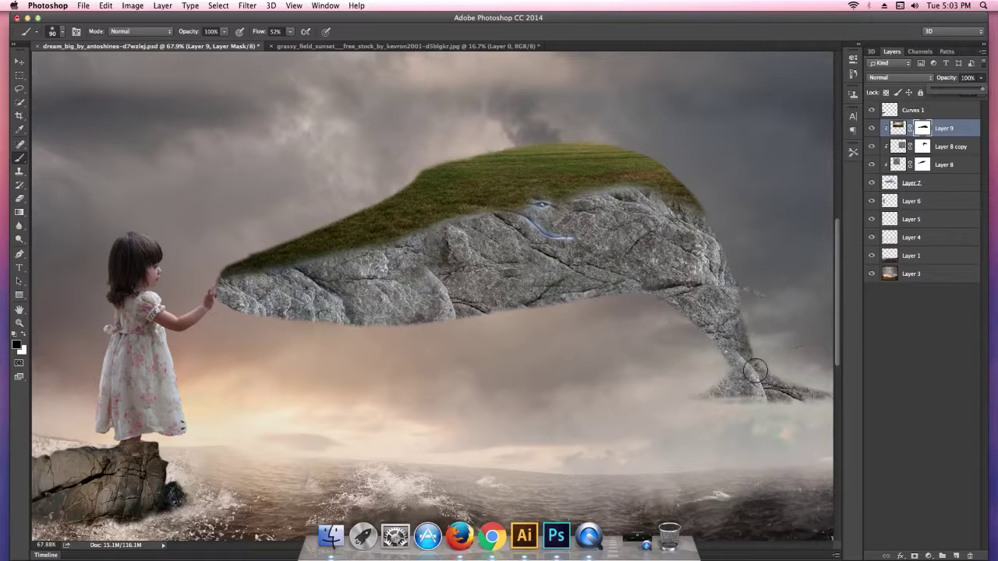
# Step: Refine the grass edge on the whale's upper right, undoing a stray white stroke
pyautogui.moveTo(649, 203); pyautogui.dragTo(772, 348)
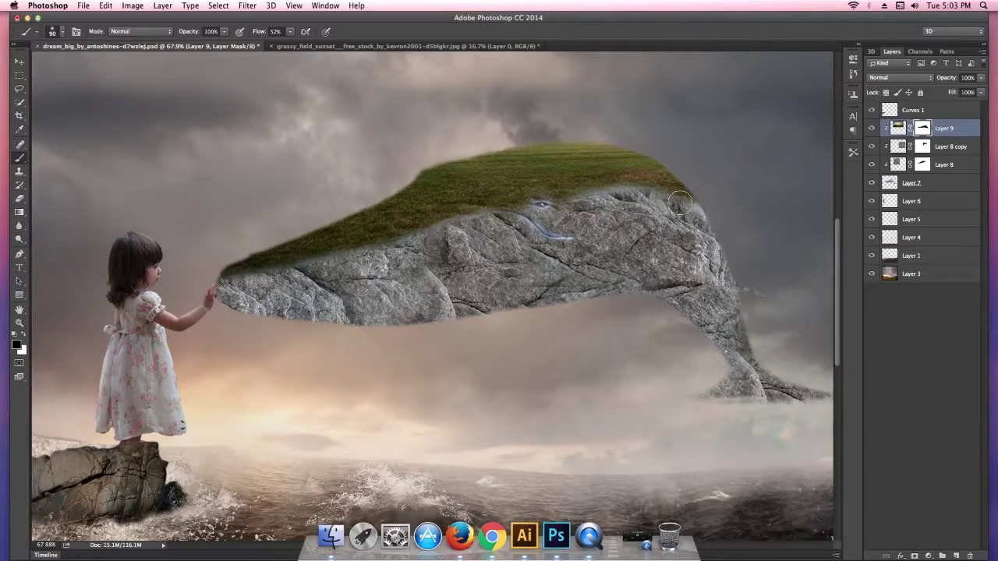
pyautogui.click(898, 128)
pyautogui.press('x')
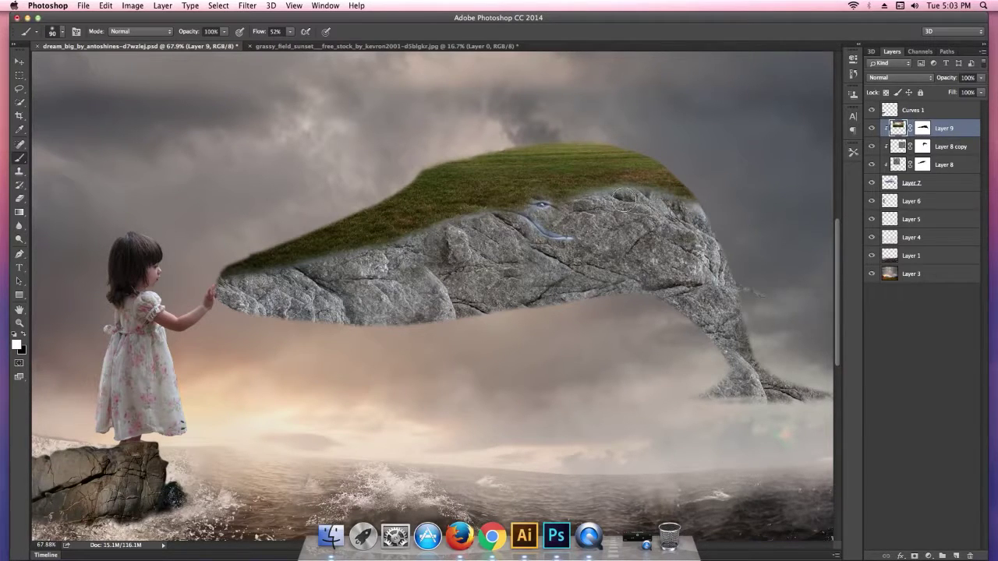
pyautogui.moveTo(601, 196); pyautogui.dragTo(662, 213)
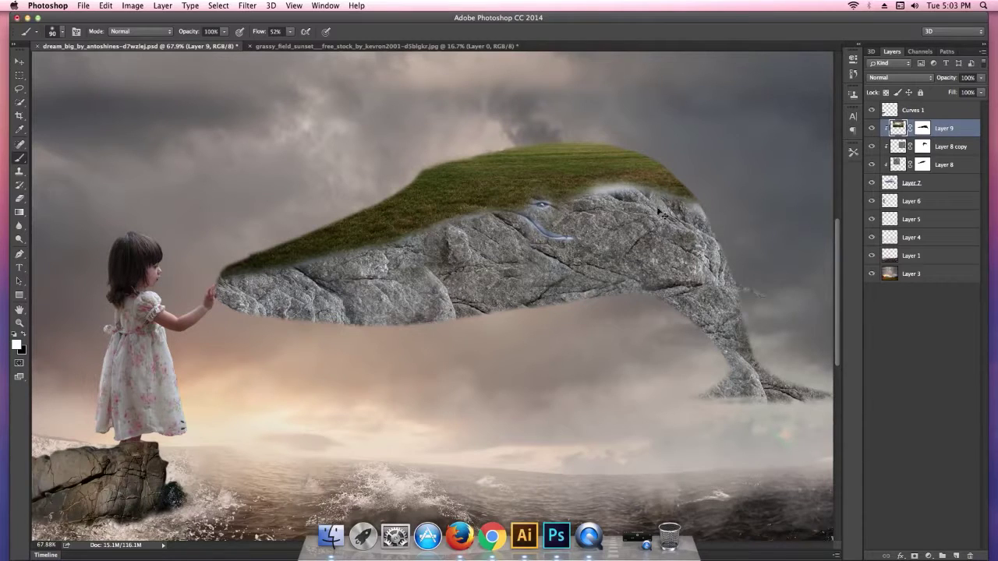
pyautogui.hotkey('ctrl', 'z')
# Step: On Layer 9's mask, paint black then white to blend the grass along the head edge
pyautogui.click(925, 132)
pyautogui.press('x')
pyautogui.moveTo(616, 195)
pyautogui.mouseDown()
pyautogui.moveTo(662, 197)
pyautogui.moveTo(710, 217)
pyautogui.mouseUp()
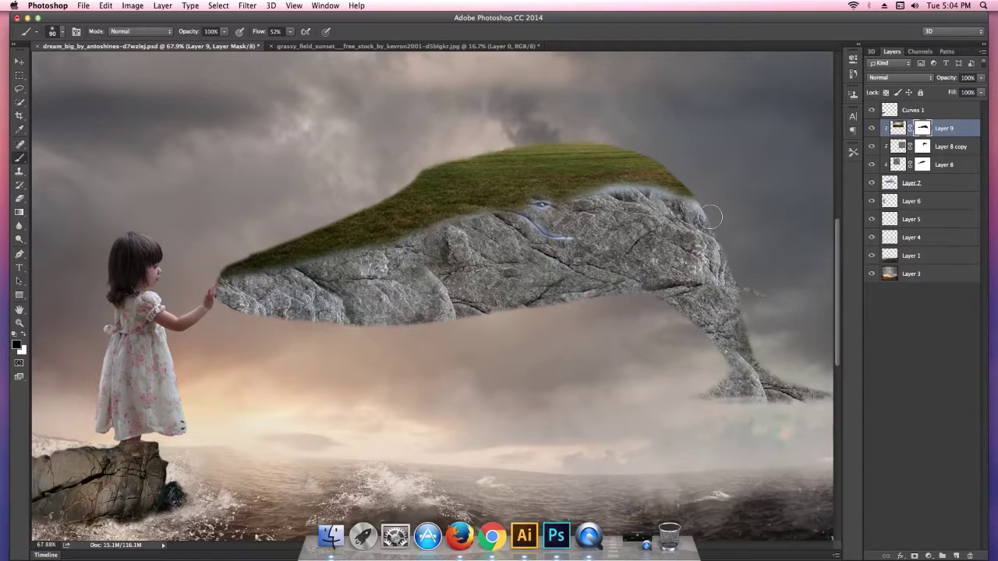
pyautogui.press('x')
pyautogui.moveTo(670, 193)
pyautogui.mouseDown()
pyautogui.moveTo(601, 196)
pyautogui.moveTo(623, 222)
pyautogui.moveTo(714, 234)
pyautogui.moveTo(606, 210)
pyautogui.moveTo(726, 241)
pyautogui.mouseUp()
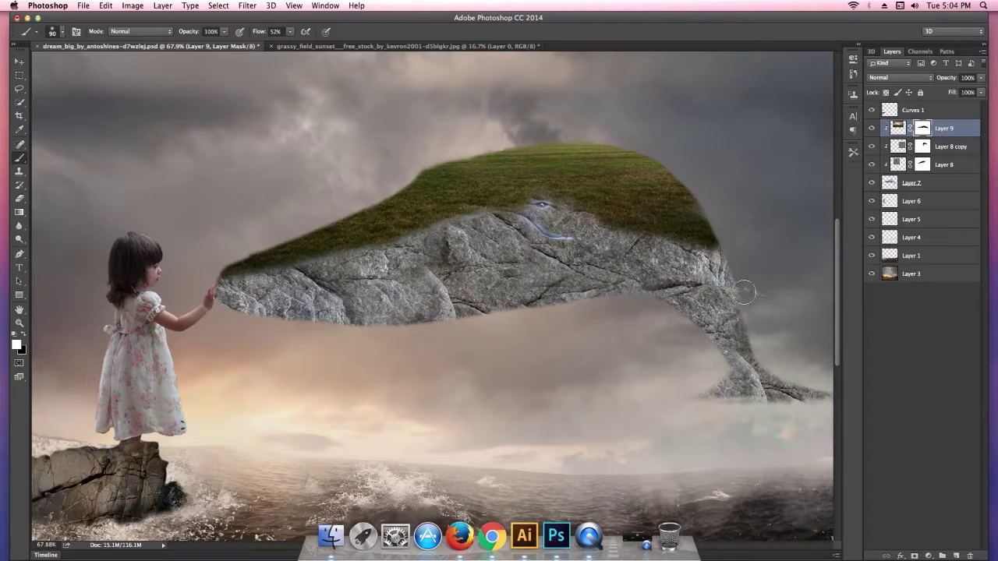
pyautogui.click(19, 61)
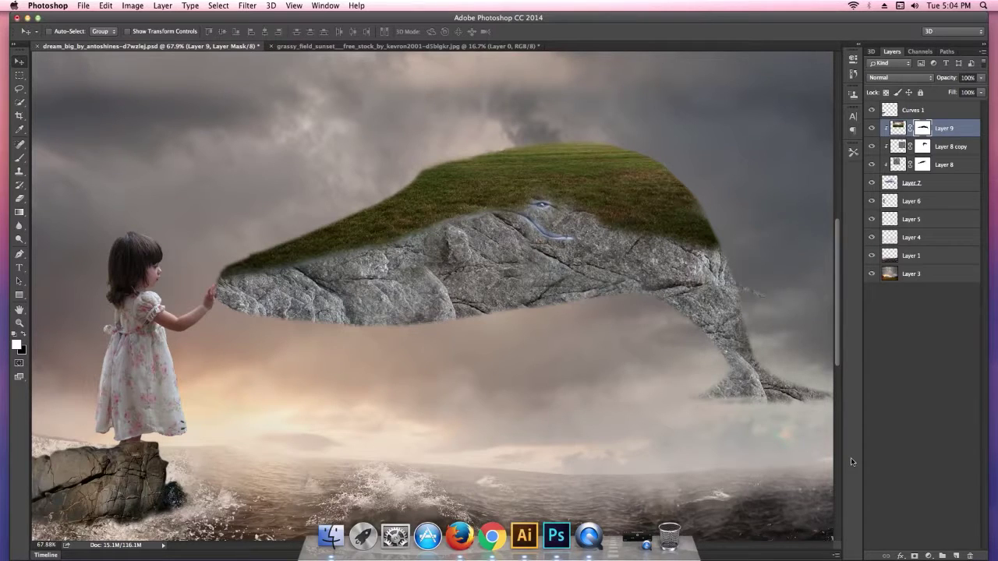
pyautogui.hotkey('ctrl', '-')
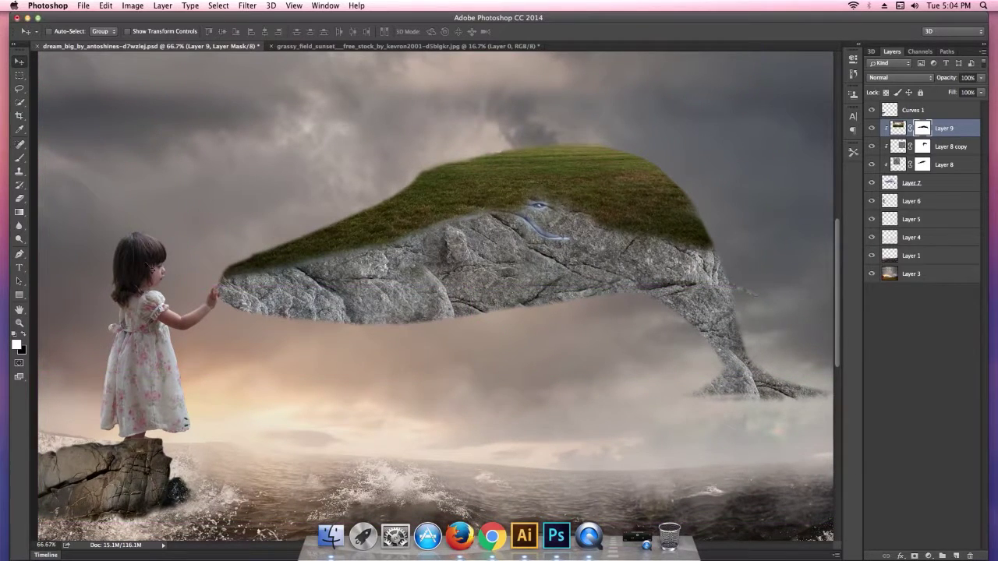
# Step: Brush black along the grass-and-rock border at the whale's nose to blend it
pyautogui.scroll(5, 260, 273)
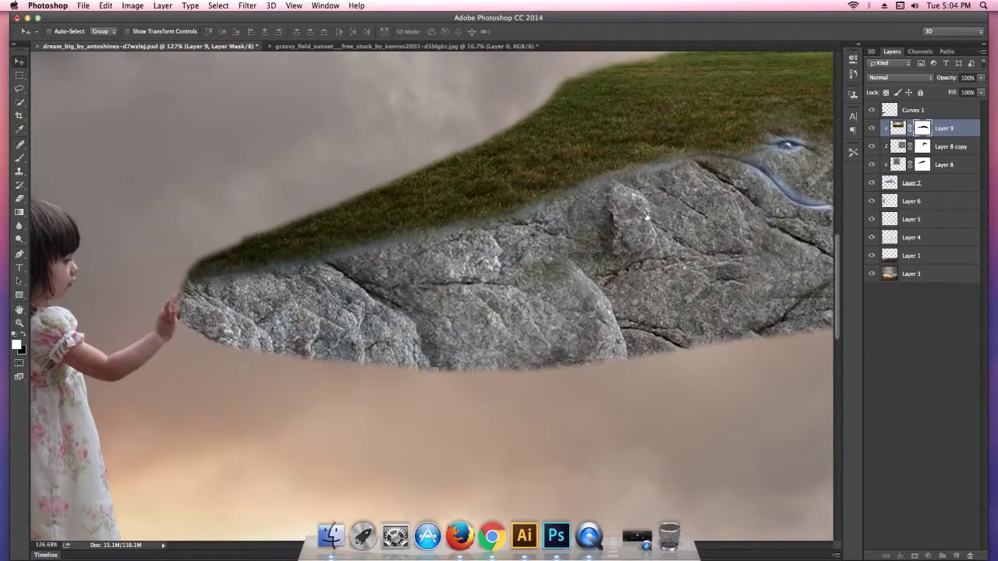
pyautogui.click(19, 158)
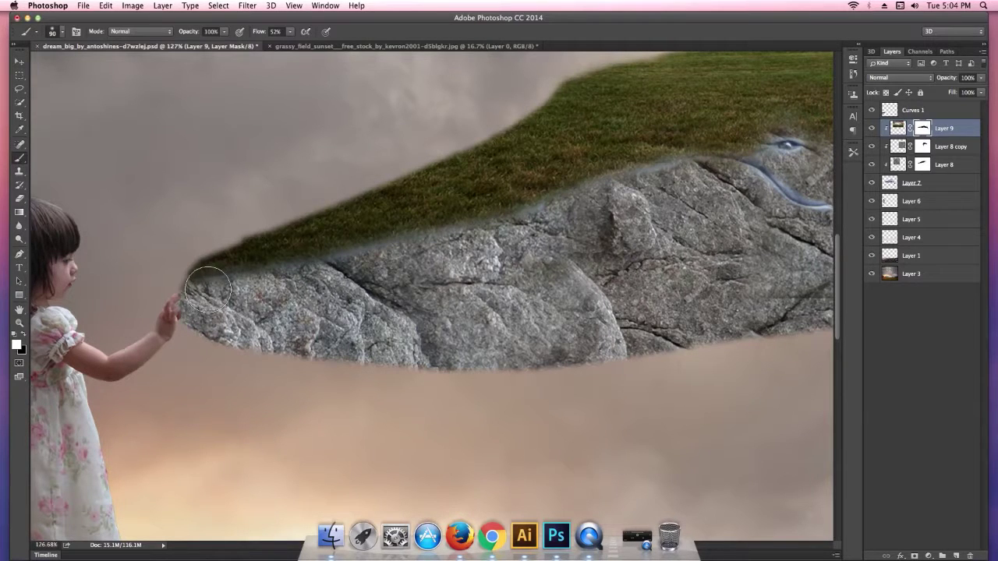
pyautogui.press('o')
pyautogui.press('[')
pyautogui.press('[')
pyautogui.press('[')
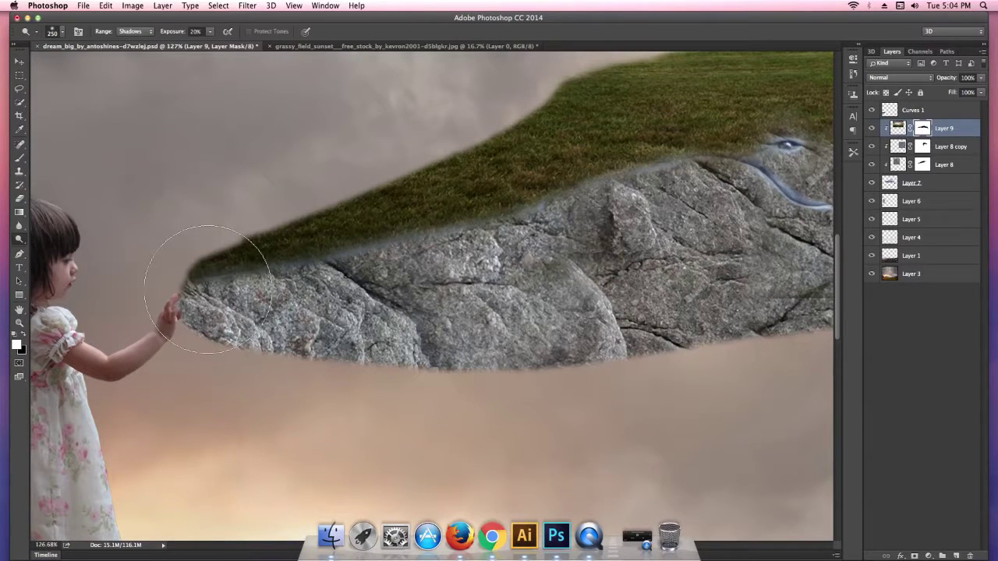
pyautogui.click(20, 158)
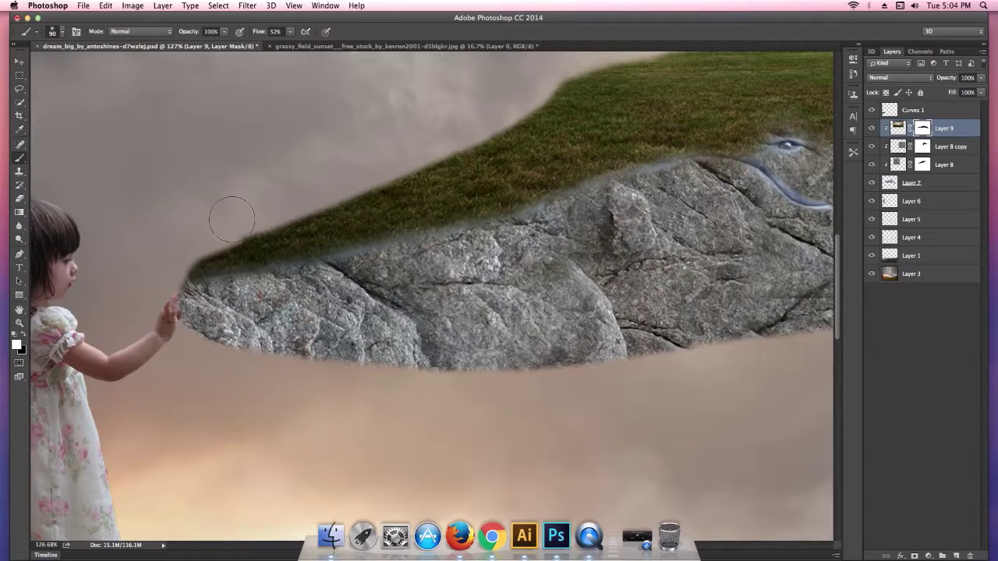
pyautogui.moveTo(209, 287); pyautogui.dragTo(242, 282)
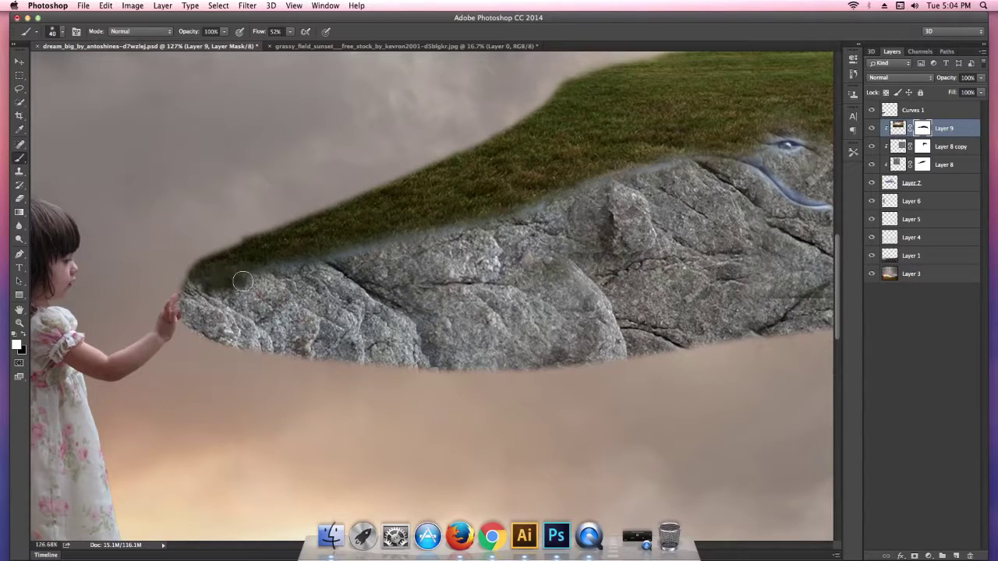
pyautogui.press('x')
pyautogui.moveTo(199, 286)
pyautogui.mouseDown()
pyautogui.moveTo(457, 234)
pyautogui.moveTo(653, 169)
pyautogui.moveTo(730, 162)
pyautogui.moveTo(762, 176)
pyautogui.mouseUp()
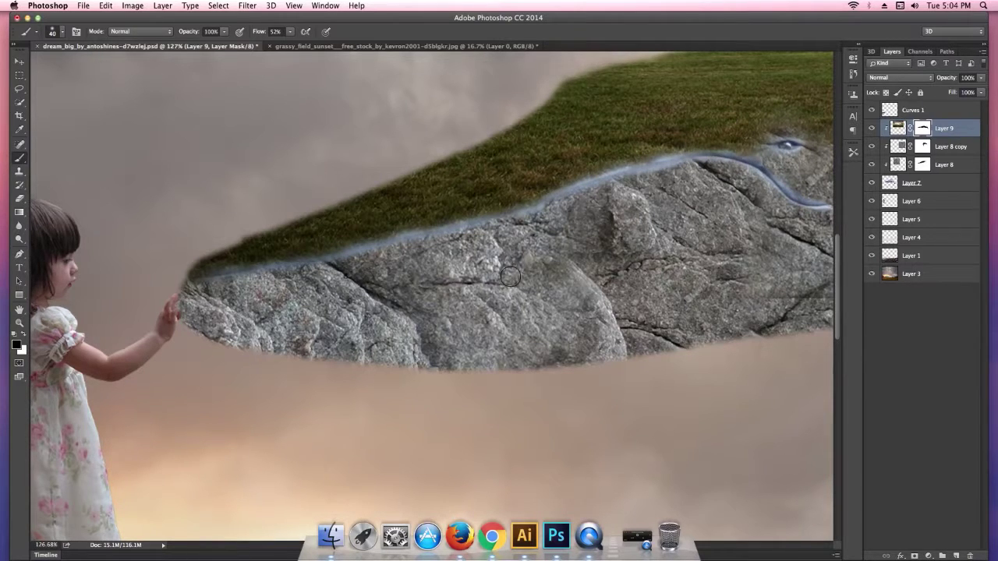
pyautogui.moveTo(322, 265); pyautogui.dragTo(161, 290)
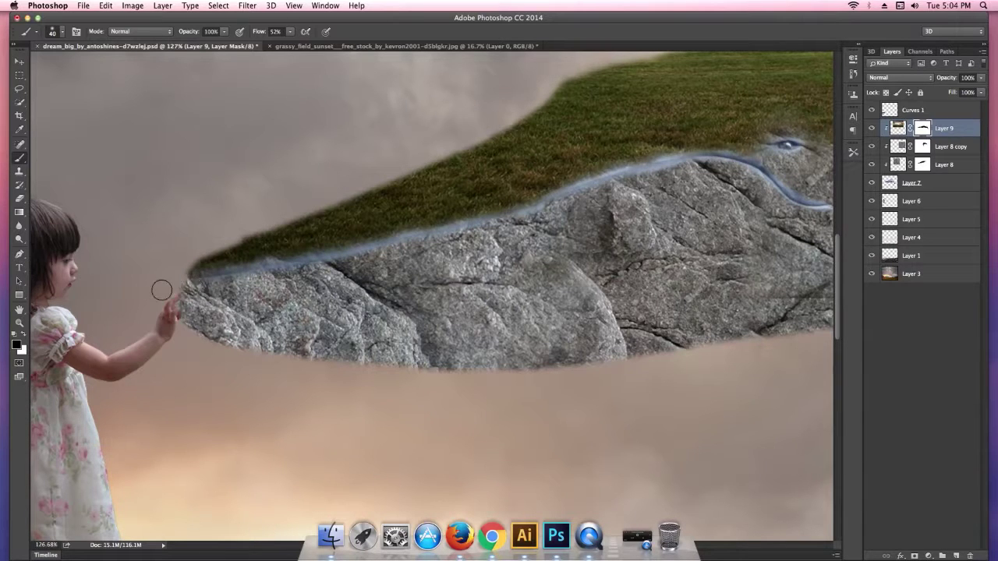
# Step: Zoom and pan around the composite to review the girl, island and whole scene
pyautogui.scroll(-1, 166, 295)
pyautogui.scroll(-2, 166, 295)
pyautogui.scroll(-1, 163, 292)
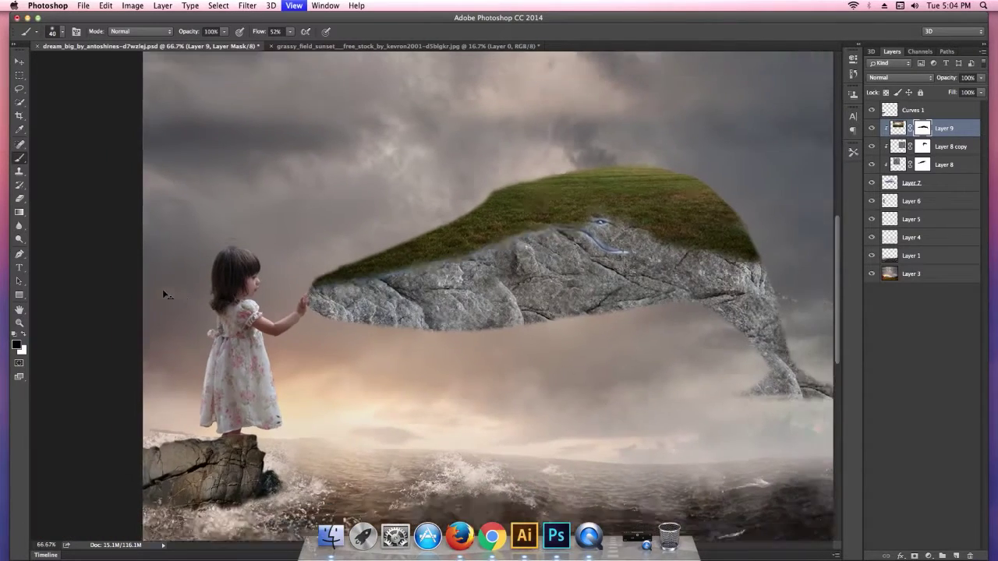
pyautogui.scroll(-1, 164, 292)
pyautogui.scroll(2, 385, 225)
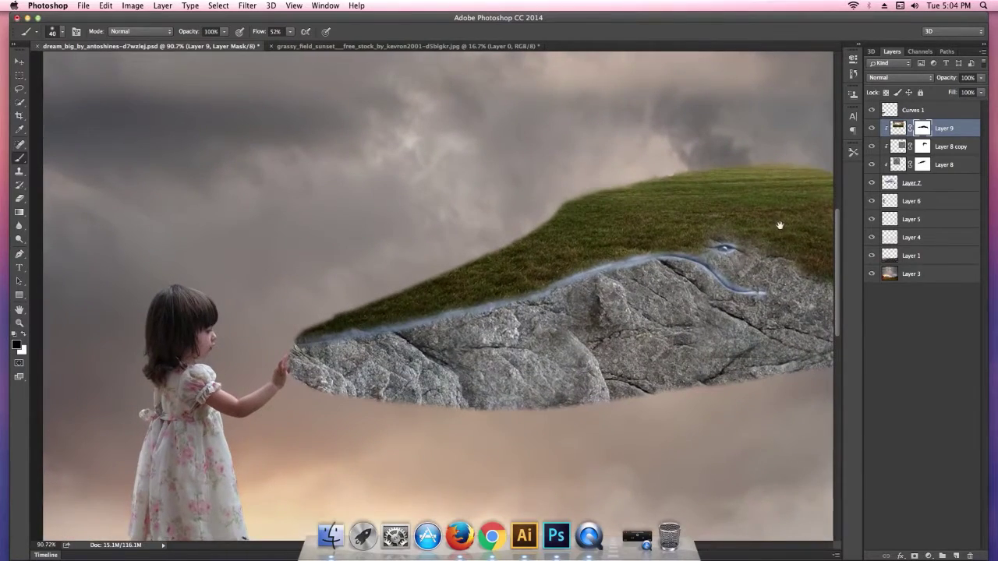
pyautogui.scroll(2, 777, 223)
pyautogui.moveTo(529, 225); pyautogui.dragTo(568, 216)
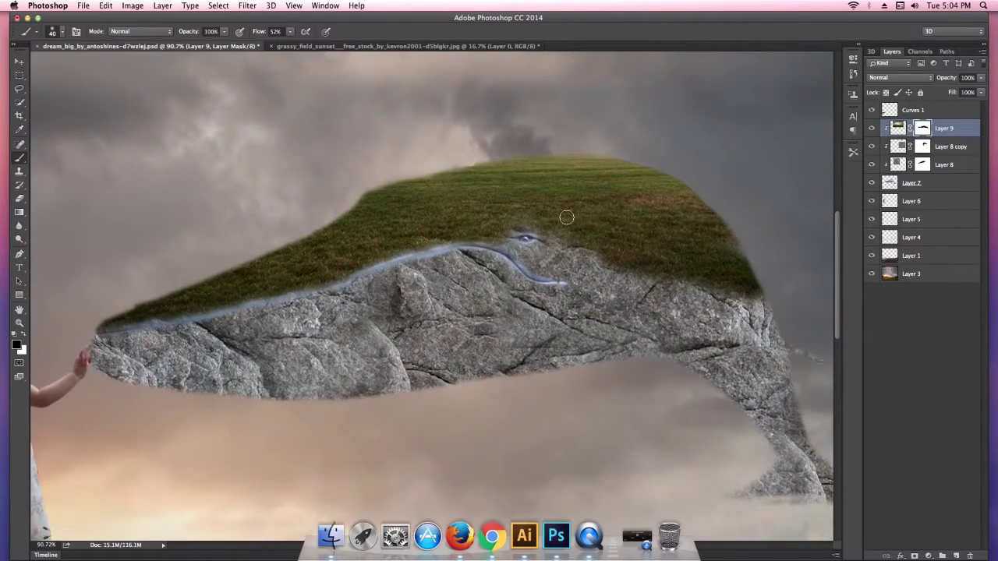
pyautogui.scroll(-2, 569, 223)
pyautogui.scroll(-1, 569, 223)
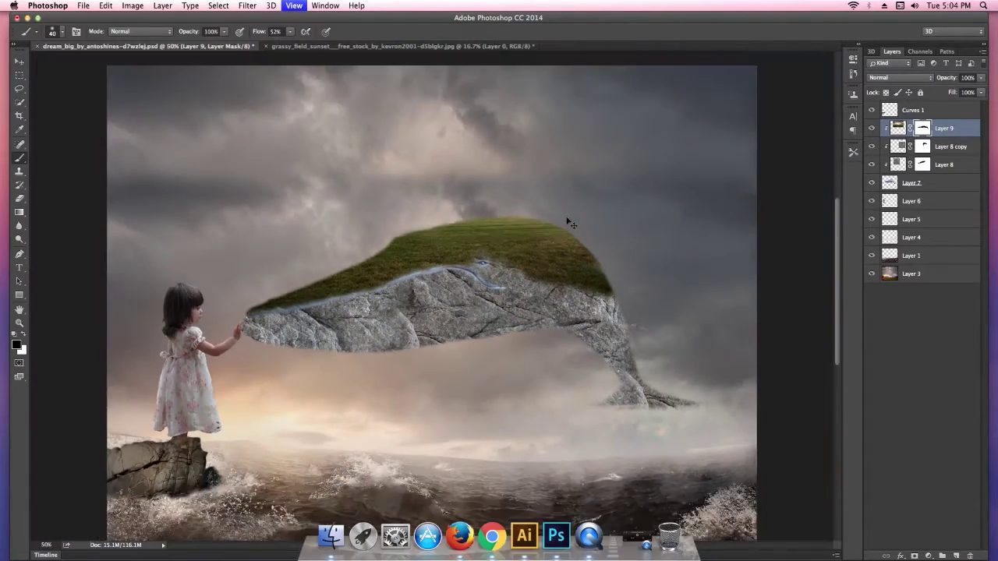
pyautogui.scroll(2, 367, 231)
pyautogui.scroll(1, 367, 231)
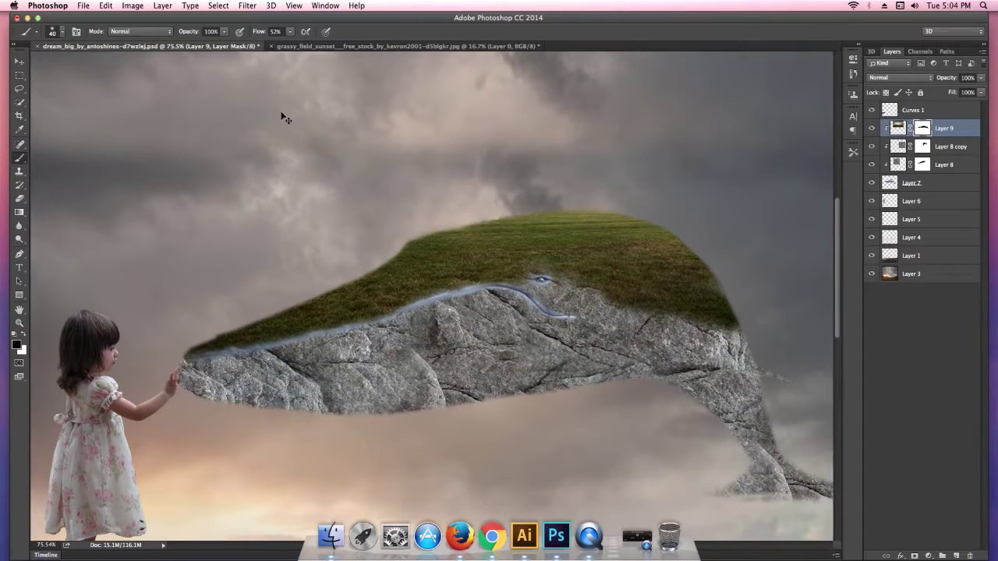
pyautogui.press('super+minus')
pyautogui.press('super+minus')
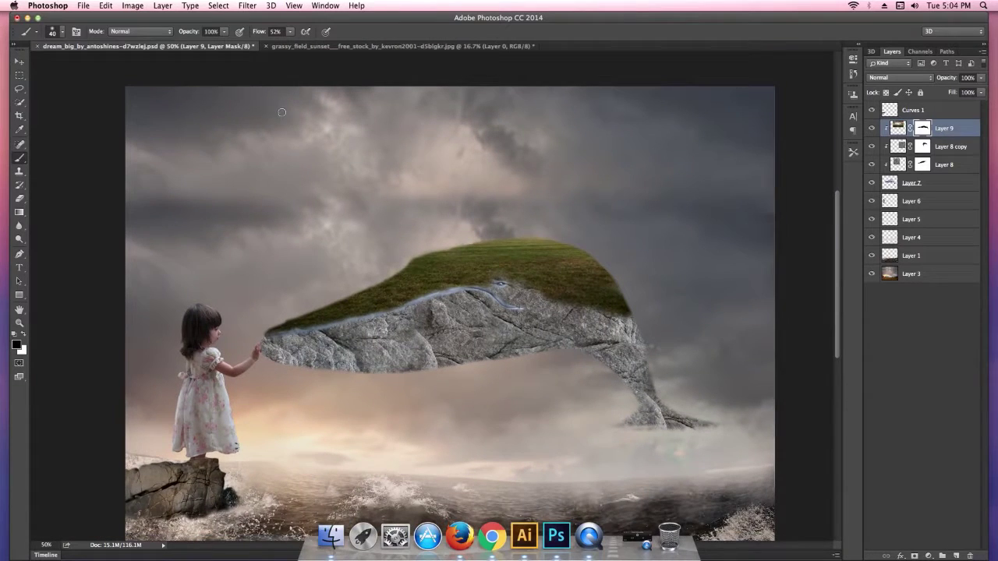
pyautogui.moveTo(355, 183); pyautogui.dragTo(351, 170)
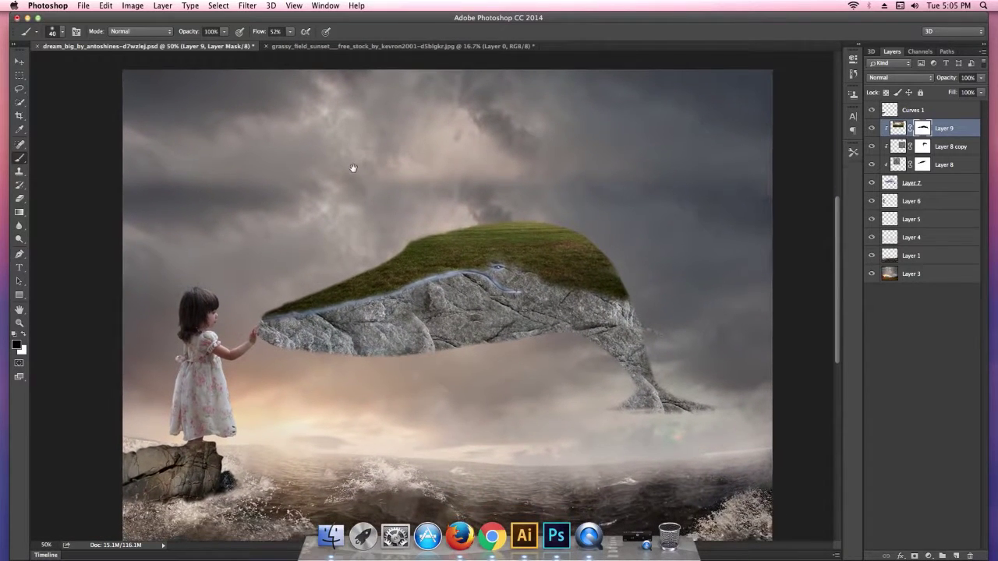
# Step: Compare the grass texture layer, select Curves 1, then close the grassy field sunset image
pyautogui.click(872, 128)
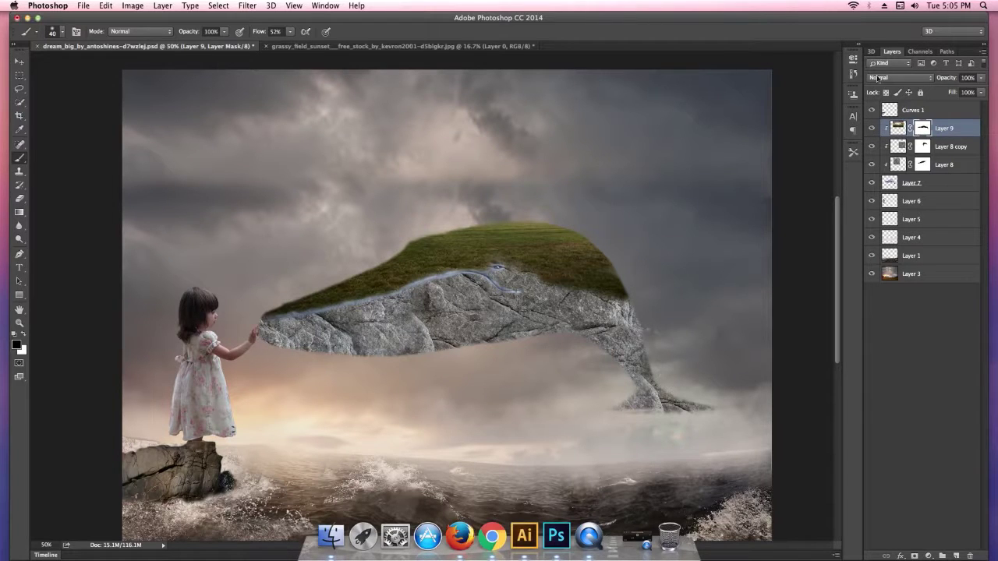
pyautogui.click(928, 110)
pyautogui.press('x')
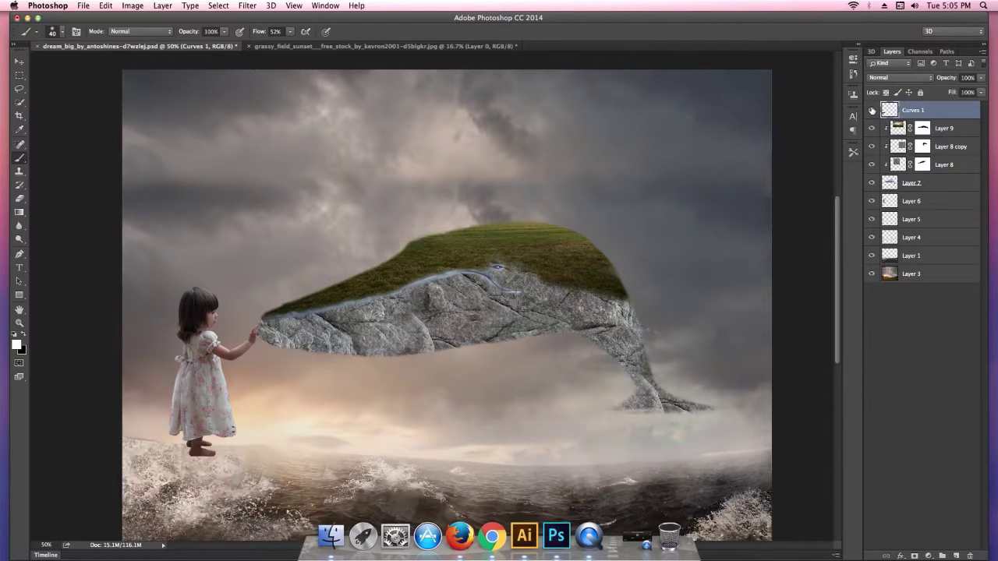
pyautogui.hotkey('ctrl', '-')
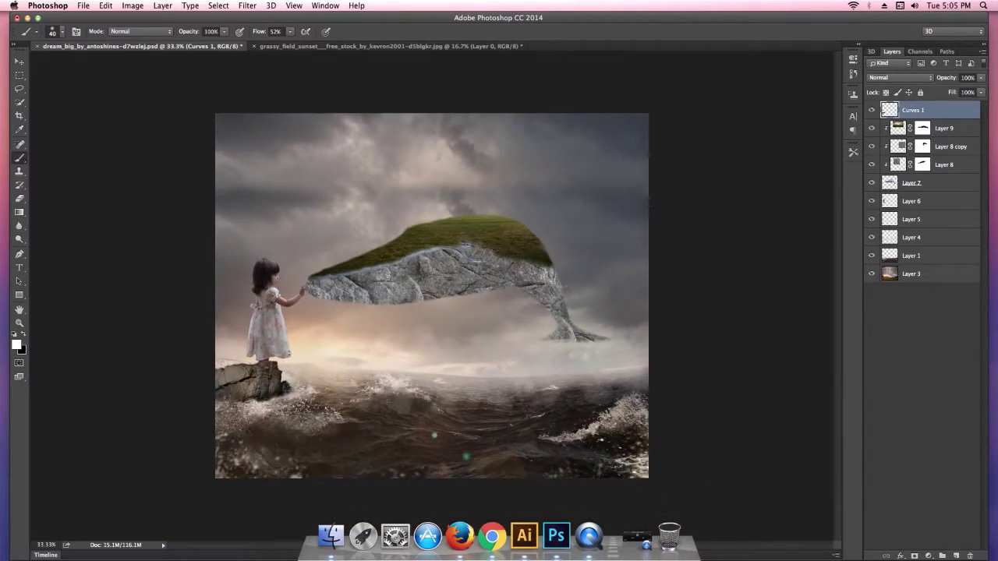
pyautogui.scroll(4, 352, 271)
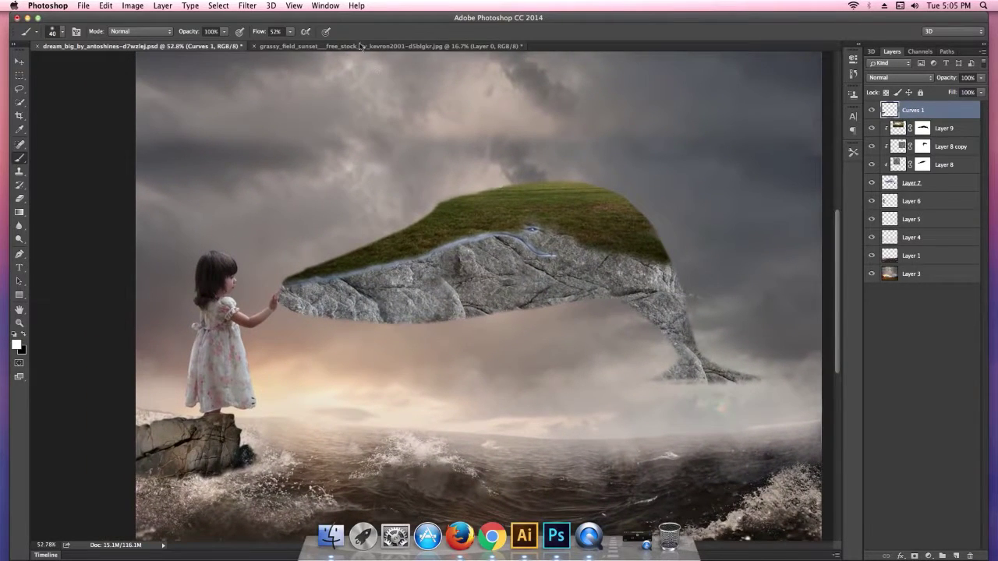
pyautogui.click(361, 46)
pyautogui.hotkey('ctrl', 'w')
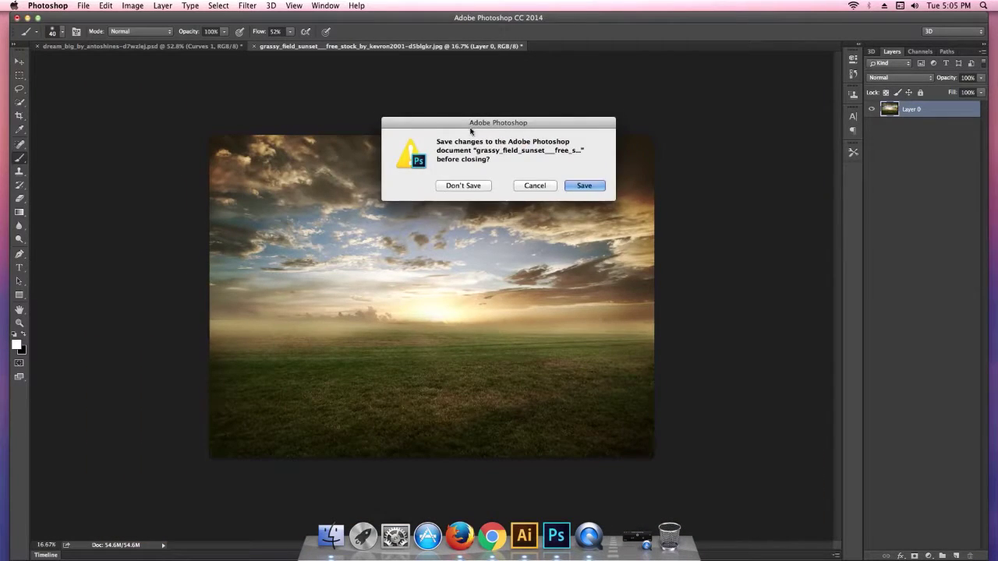
# Step: Discard the grassy field changes and open castle_by_lilystox.jpg from Finder in Photoshop
pyautogui.click(469, 186)
pyautogui.press('super+Tab')
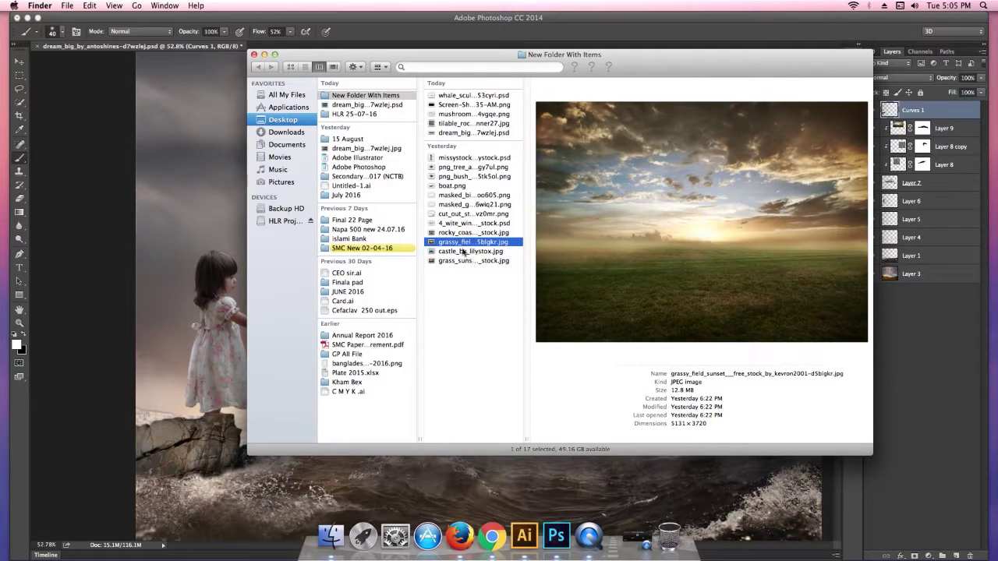
pyautogui.click(464, 251)
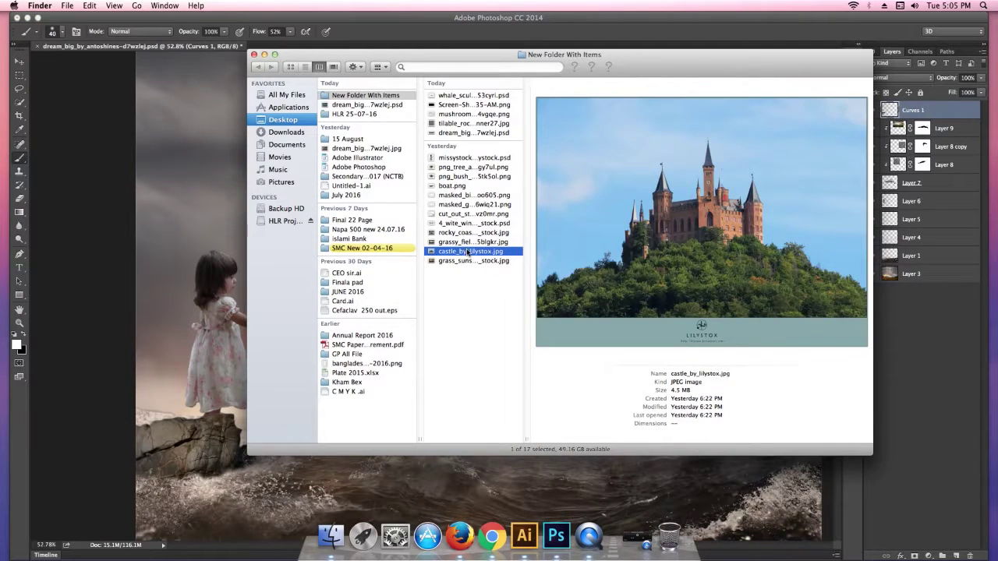
pyautogui.rightClick(468, 252)
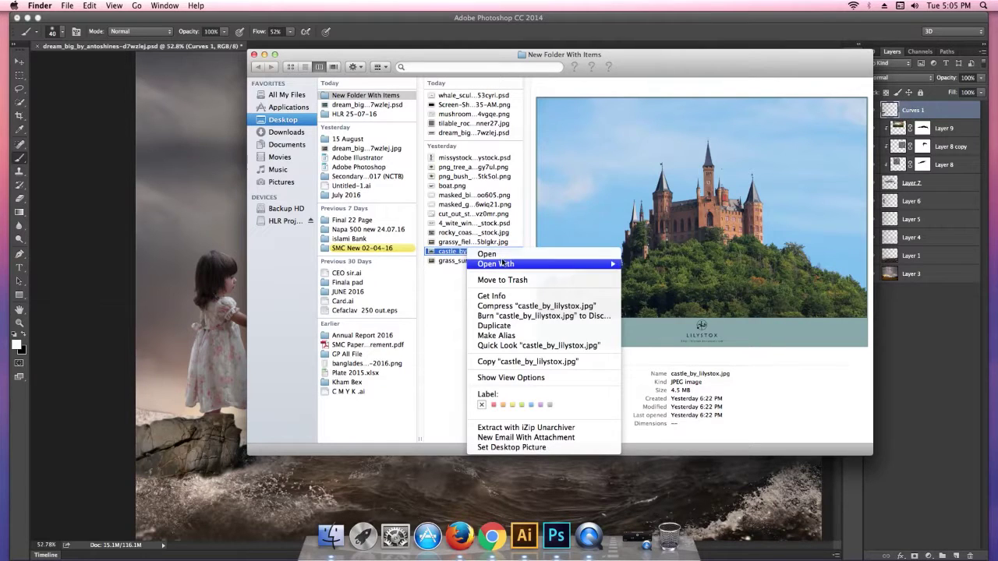
pyautogui.click(671, 300)
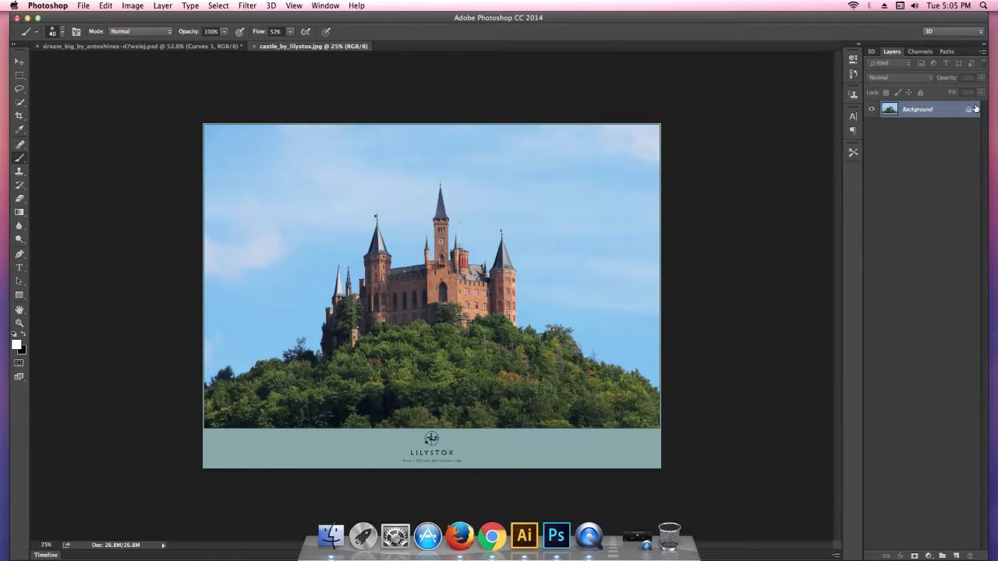
pyautogui.doubleClick(975, 108)
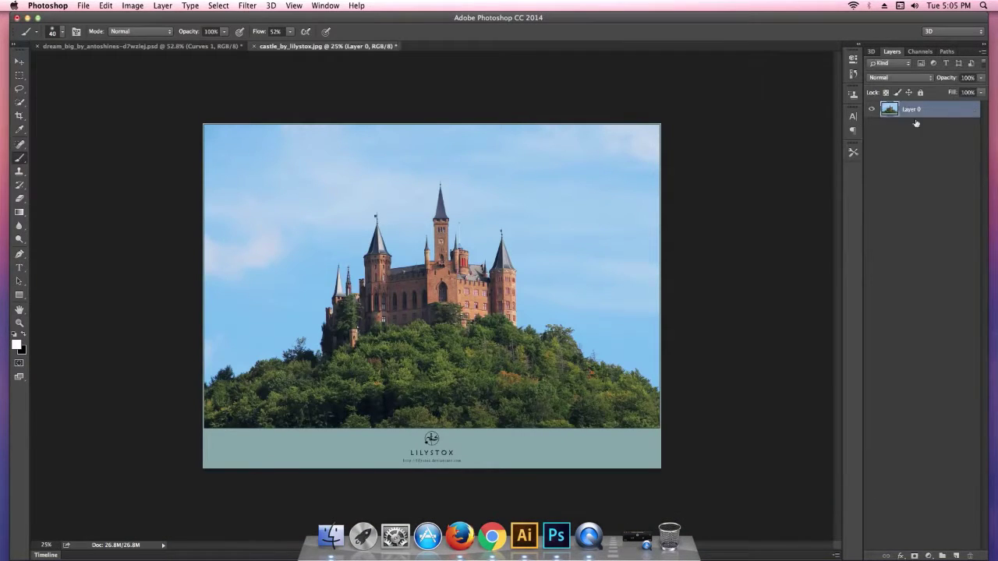
# Step: Convert the castle photo's background to Layer 0 and delete its blue sky with the Magic Wand
pyautogui.click(824, 117)
pyautogui.click(19, 102)
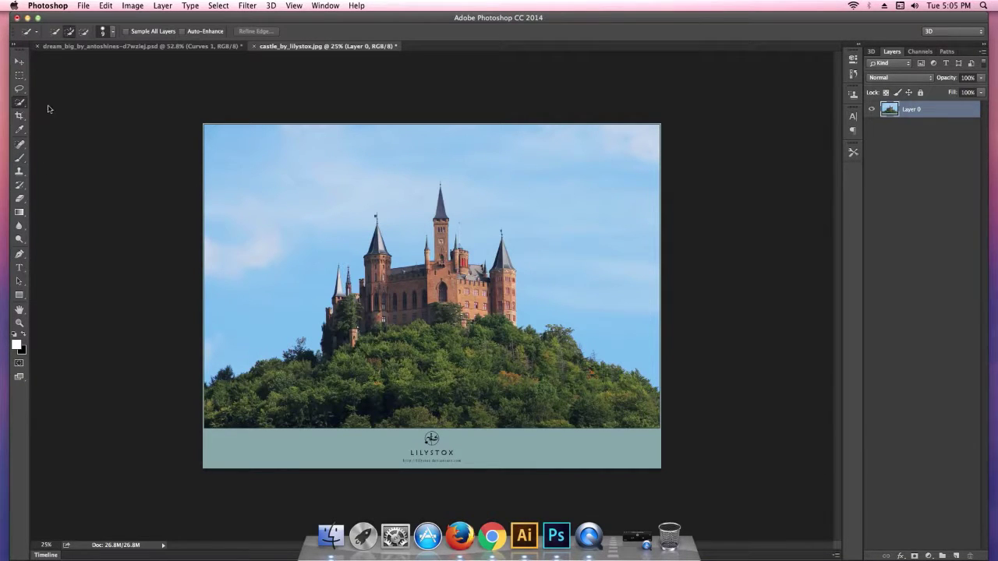
pyautogui.moveTo(29, 108); pyautogui.dragTo(68, 115)
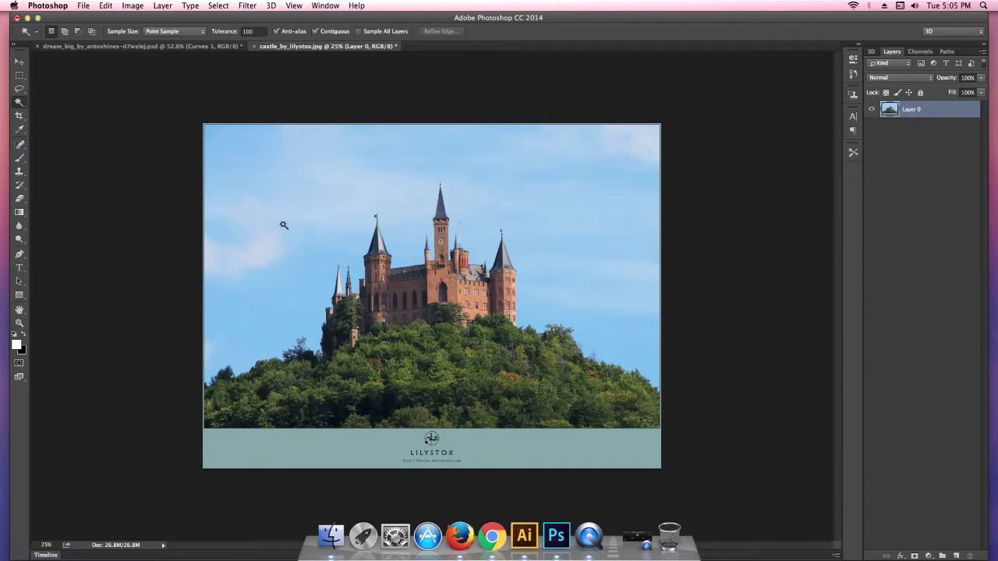
pyautogui.click(245, 271)
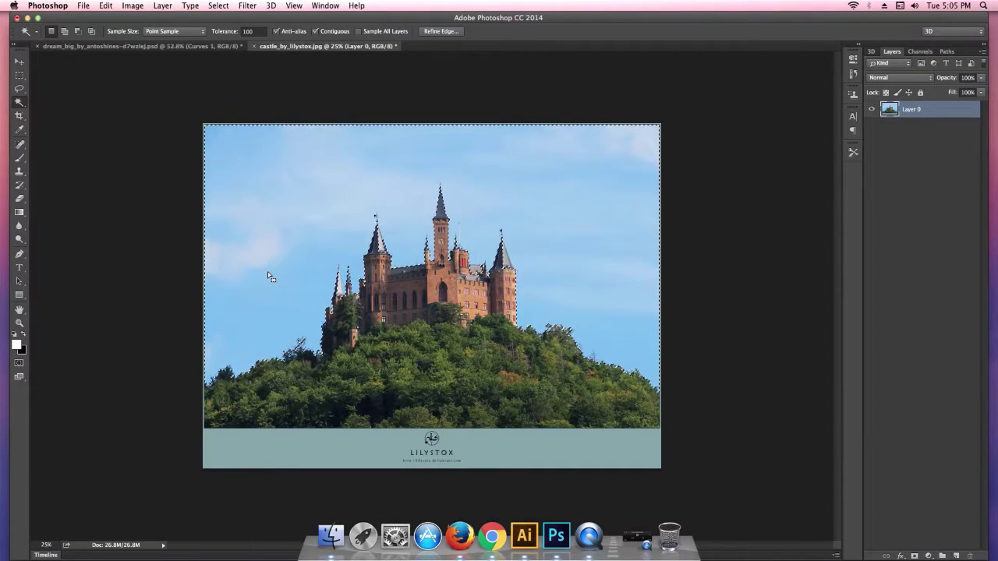
pyautogui.press('Delete')
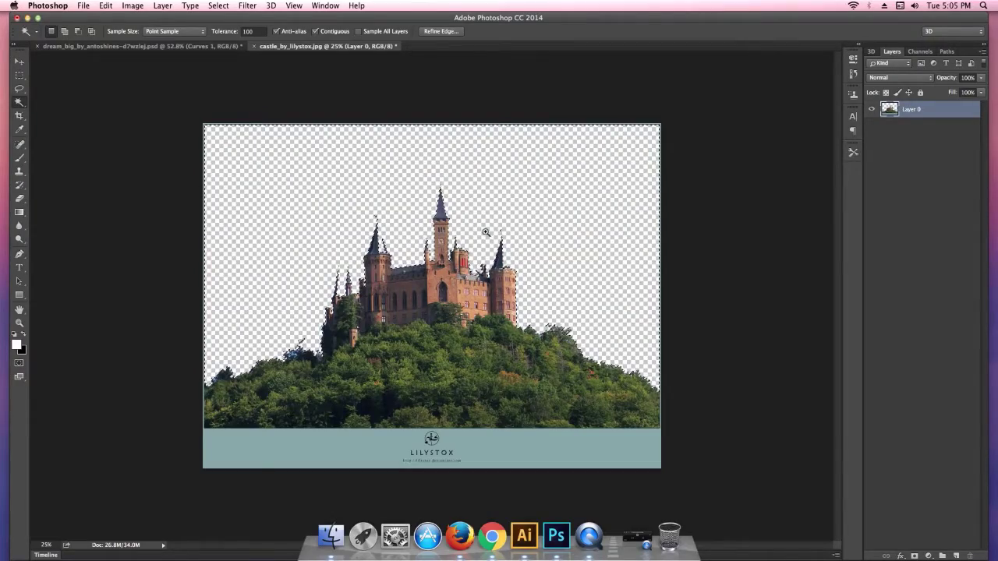
pyautogui.scroll(2, 482, 236)
pyautogui.scroll(2, 482, 235)
pyautogui.scroll(2, 482, 235)
pyautogui.scroll(2, 483, 236)
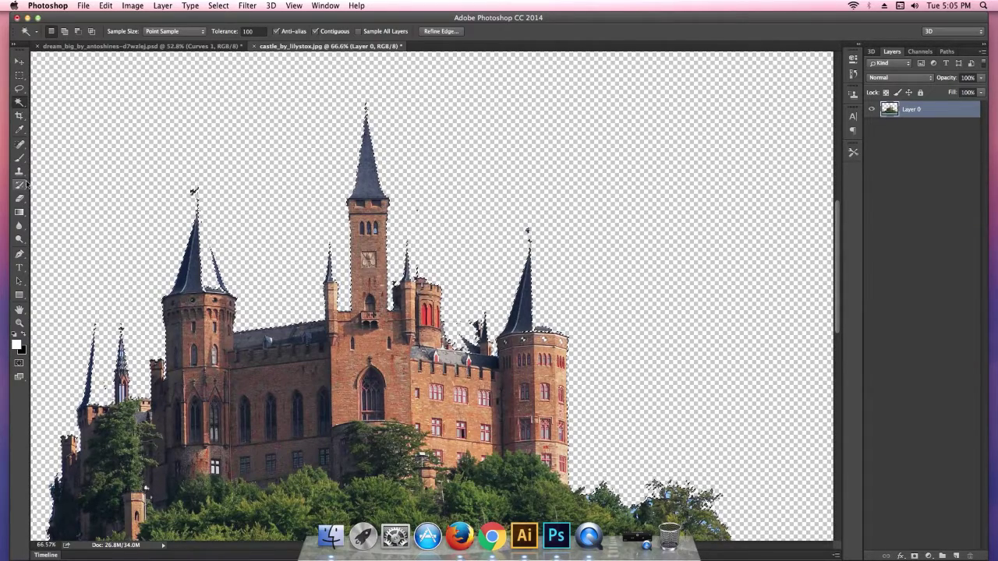
# Step: Deselect, then History Brush back the eroded edges of the left and right castle spires
pyautogui.press('super+d')
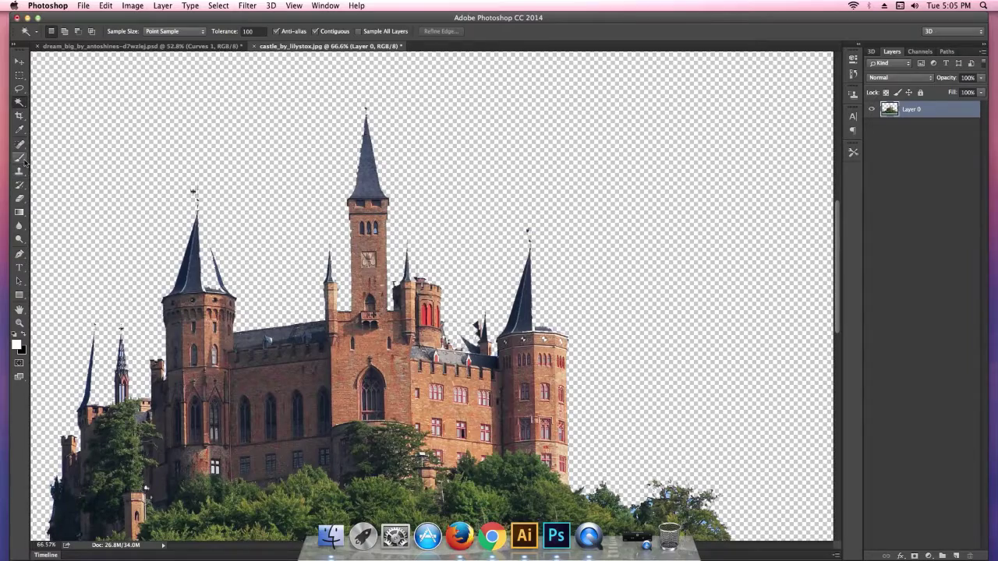
pyautogui.click(20, 185)
pyautogui.scroll(3, 517, 278)
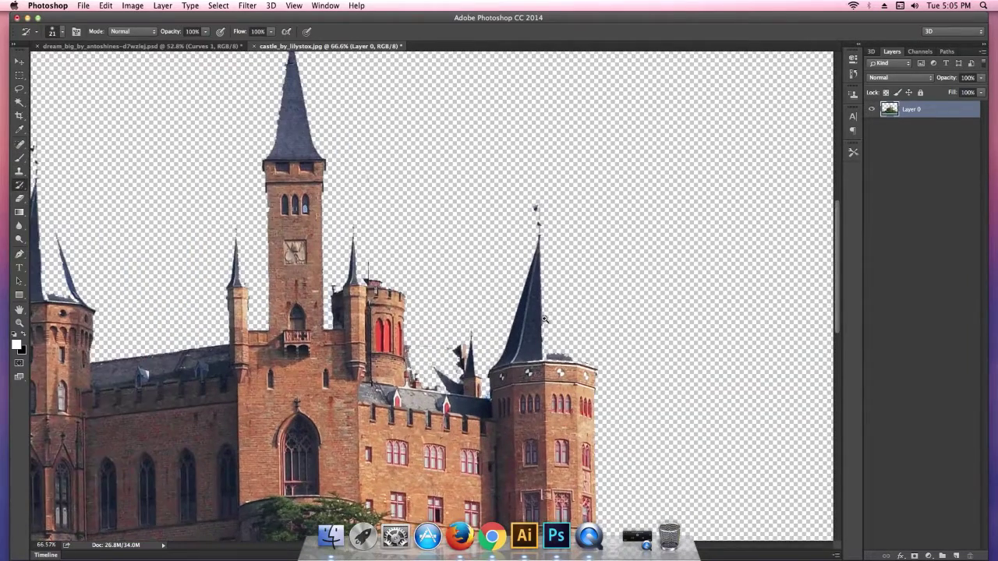
pyautogui.moveTo(544, 335)
pyautogui.mouseDown()
pyautogui.moveTo(543, 272)
pyautogui.moveTo(545, 310)
pyautogui.mouseUp()
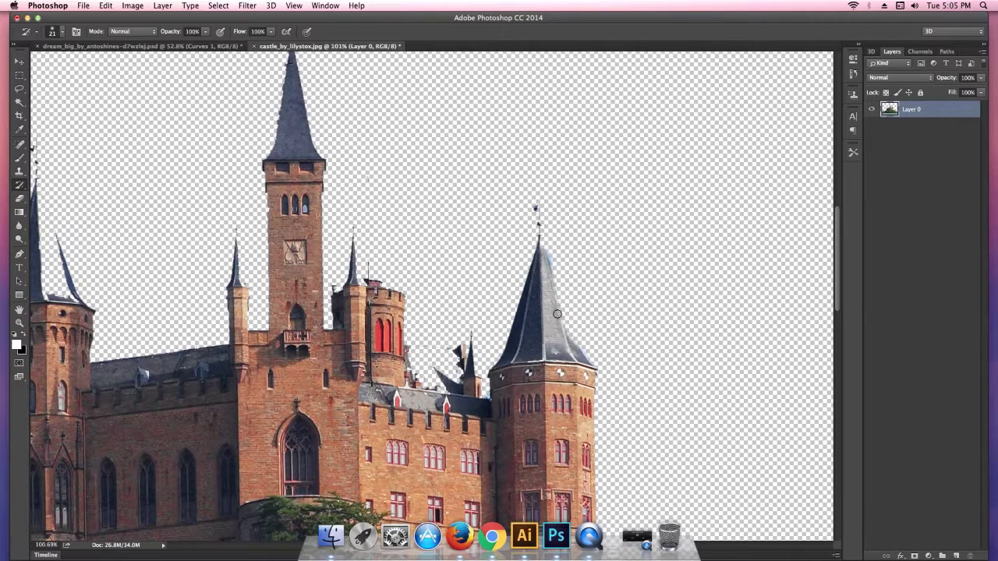
pyautogui.moveTo(571, 343); pyautogui.dragTo(558, 279)
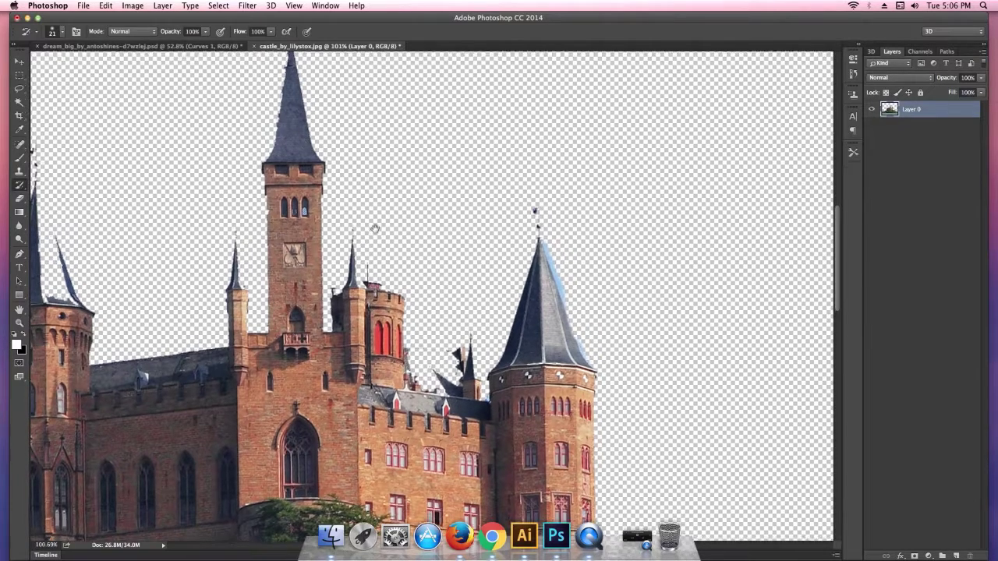
pyautogui.moveTo(311, 227); pyautogui.dragTo(386, 227)
pyautogui.moveTo(133, 275); pyautogui.dragTo(119, 263)
pyautogui.moveTo(120, 227); pyautogui.dragTo(120, 203)
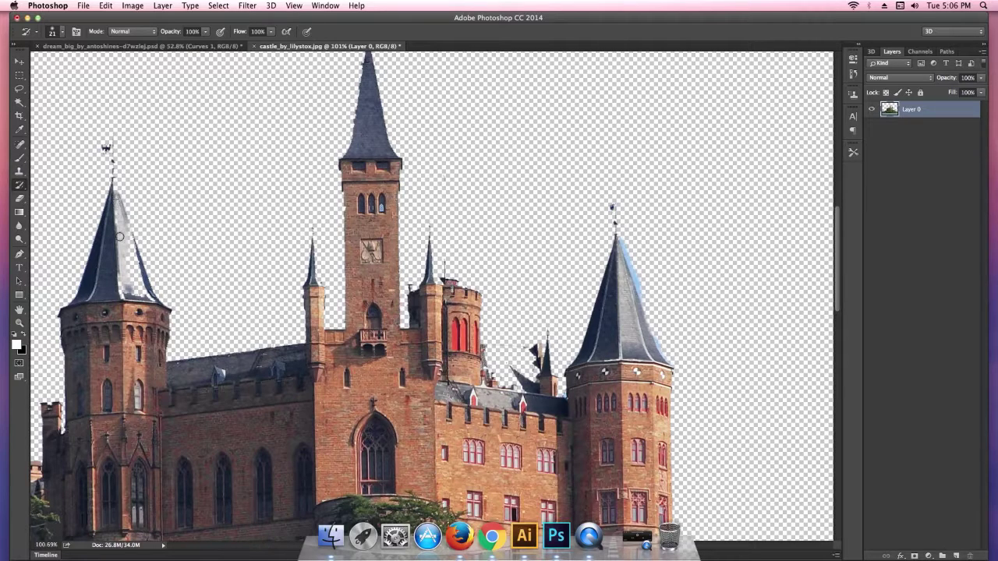
pyautogui.moveTo(135, 257); pyautogui.dragTo(136, 278)
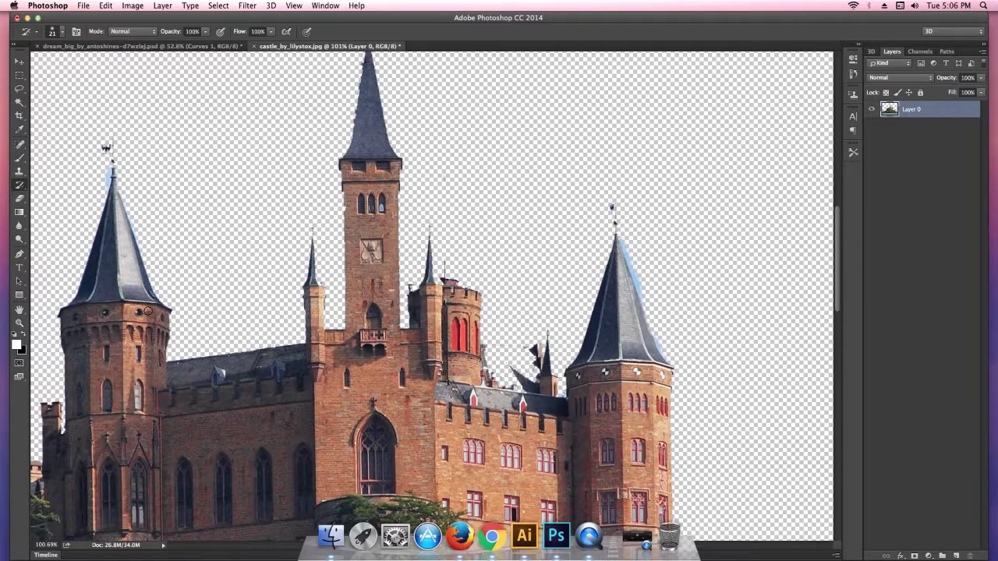
pyautogui.press('super+minus')
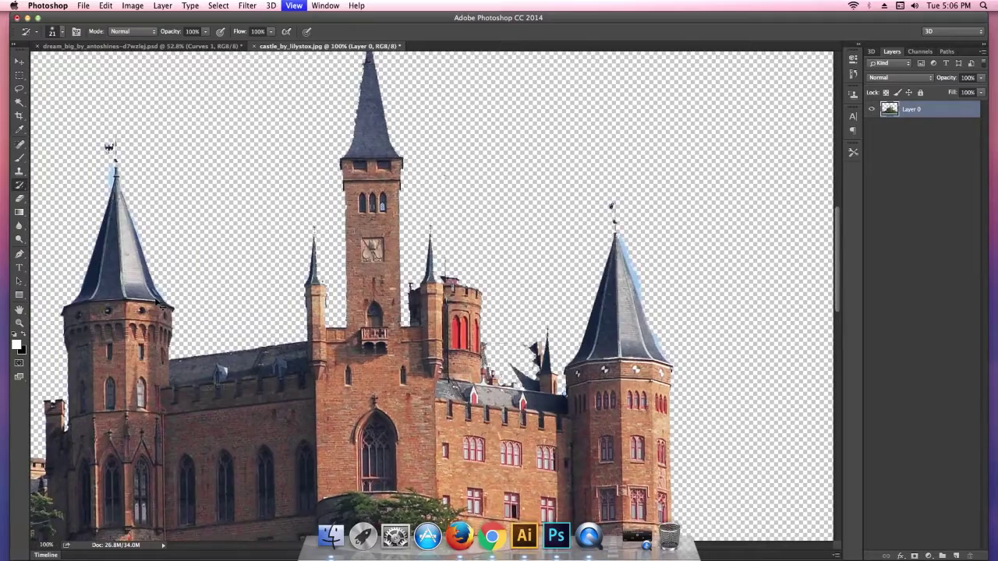
pyautogui.press('super+minus')
pyautogui.press('super+minus')
pyautogui.press('super+minus')
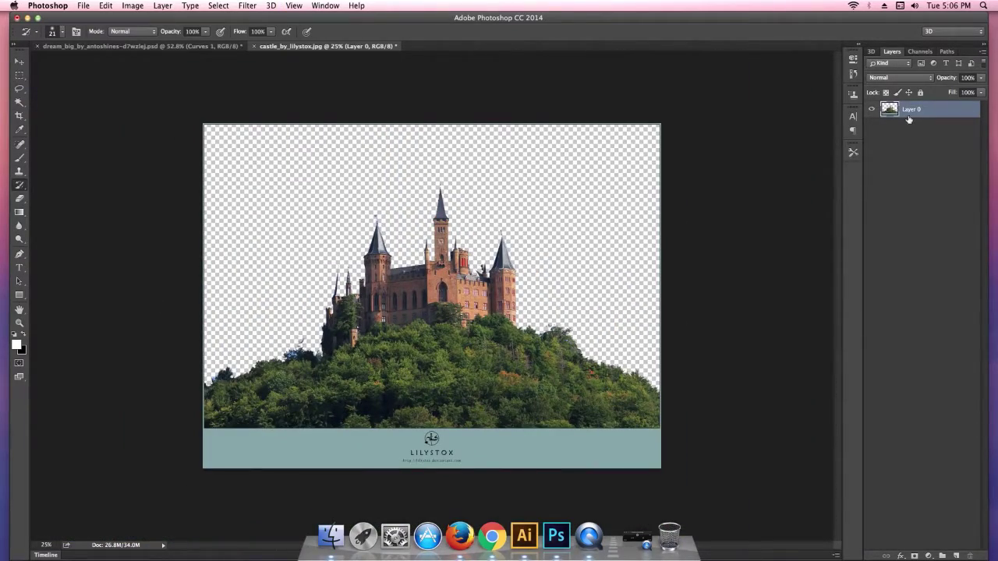
pyautogui.keyDown('super'); pyautogui.click(890, 110); pyautogui.keyUp('super')
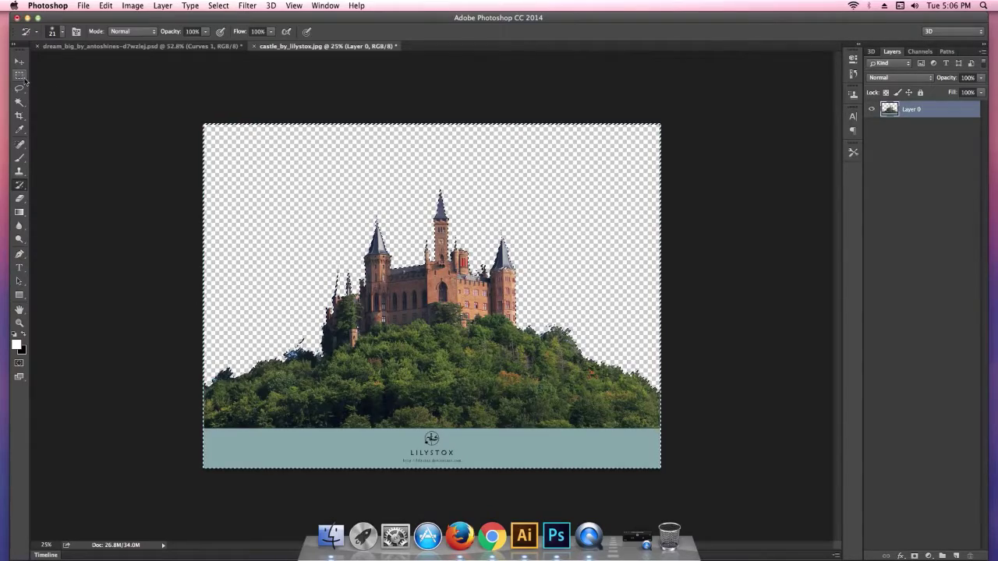
# Step: Open Refine Edge and refine the selection edge along the left tree line
pyautogui.press('m')
pyautogui.click(412, 31)
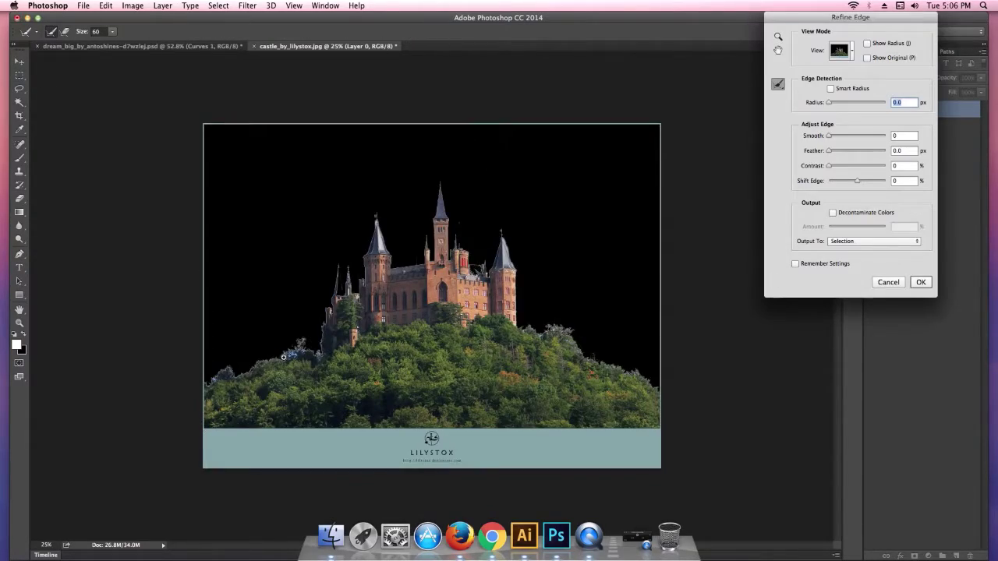
pyautogui.scroll(3, 284, 357)
pyautogui.moveTo(374, 270); pyautogui.dragTo(414, 271)
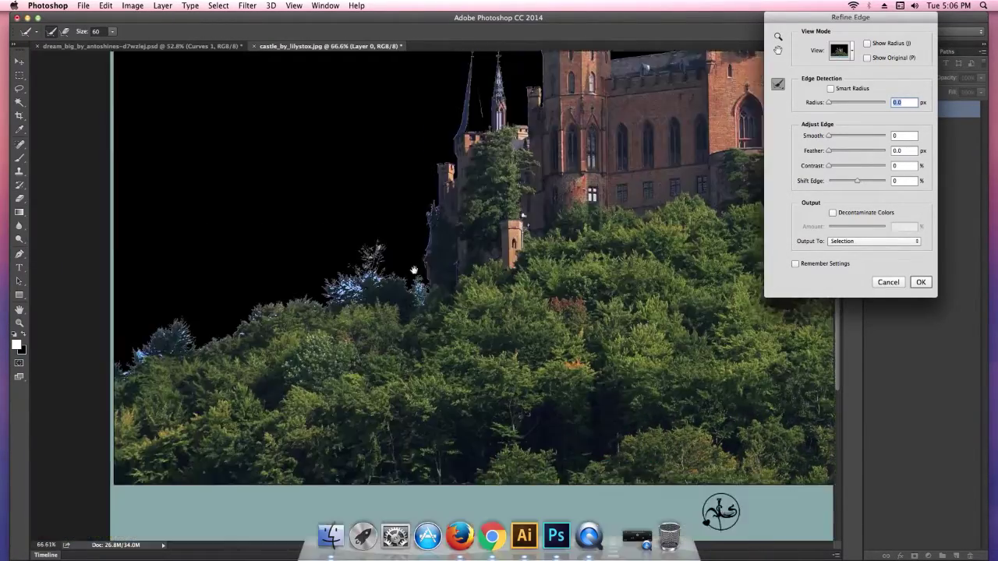
pyautogui.scroll(-2, 414, 270)
pyautogui.moveTo(133, 328)
pyautogui.mouseDown()
pyautogui.moveTo(195, 275)
pyautogui.moveTo(236, 296)
pyautogui.moveTo(279, 263)
pyautogui.moveTo(355, 248)
pyautogui.moveTo(388, 212)
pyautogui.moveTo(438, 238)
pyautogui.moveTo(449, 159)
pyautogui.mouseUp()
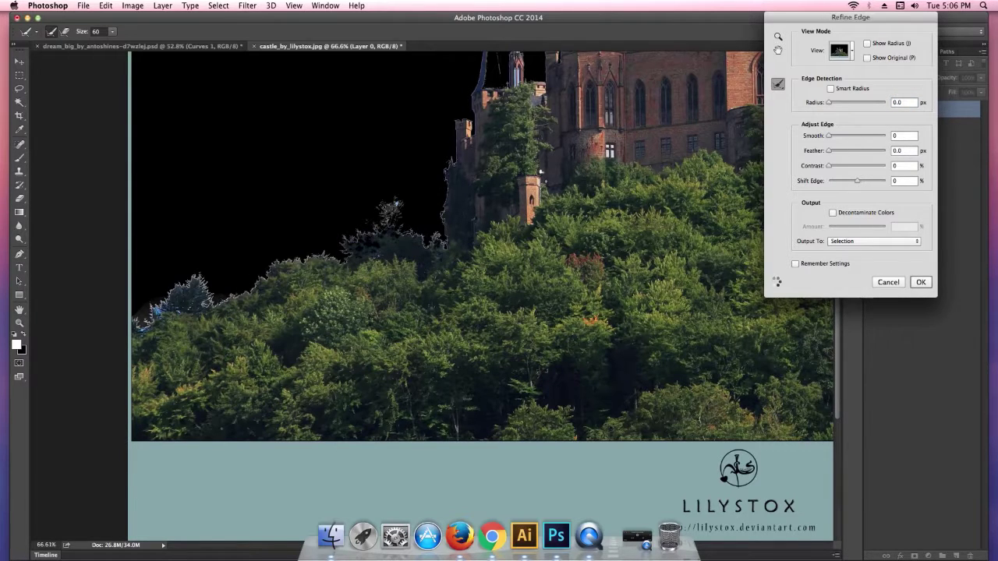
pyautogui.moveTo(178, 284); pyautogui.dragTo(148, 320)
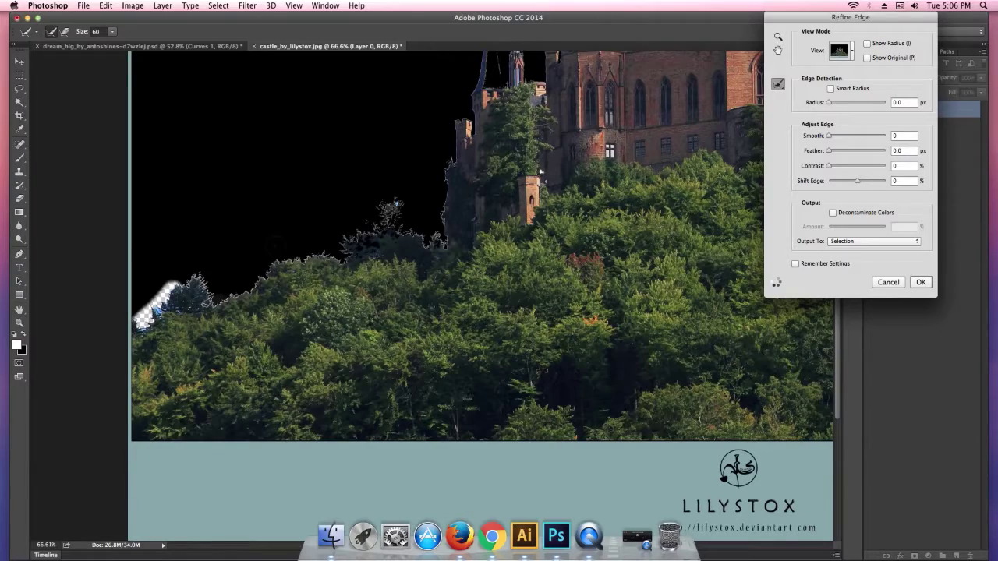
# Step: Refine the cutout edge along the right tower spire and the treeline
pyautogui.moveTo(585, 186); pyautogui.dragTo(383, 318)
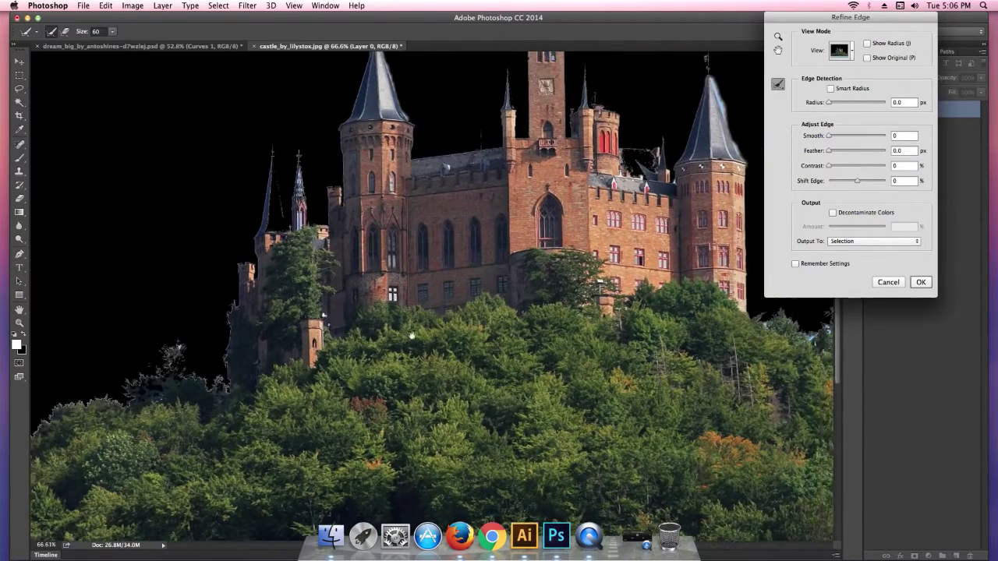
pyautogui.moveTo(480, 283); pyautogui.dragTo(208, 336)
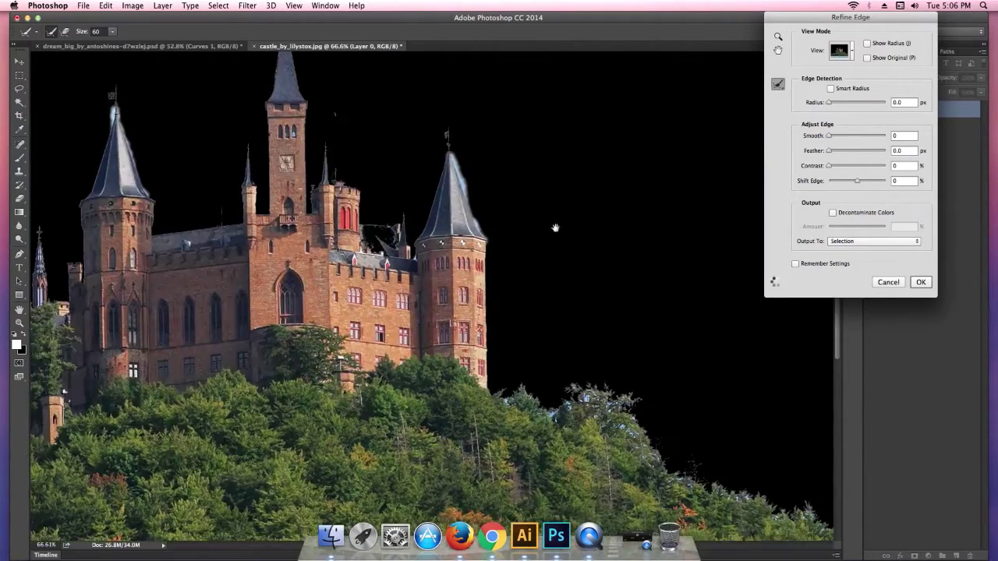
pyautogui.moveTo(459, 157); pyautogui.dragTo(489, 234)
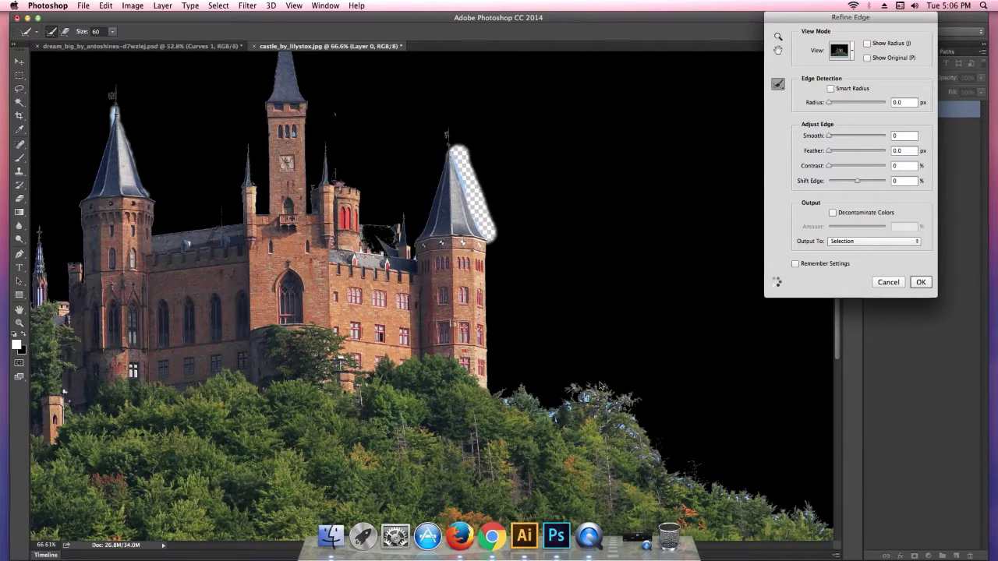
pyautogui.moveTo(511, 388); pyautogui.dragTo(741, 498)
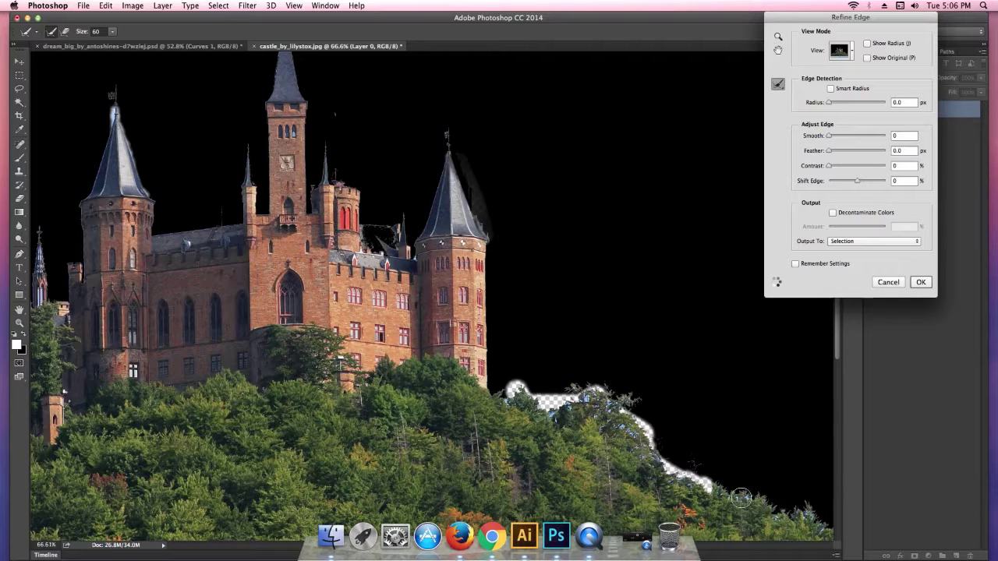
pyautogui.moveTo(741, 498); pyautogui.dragTo(827, 532)
pyautogui.moveTo(568, 360); pyautogui.dragTo(562, 353)
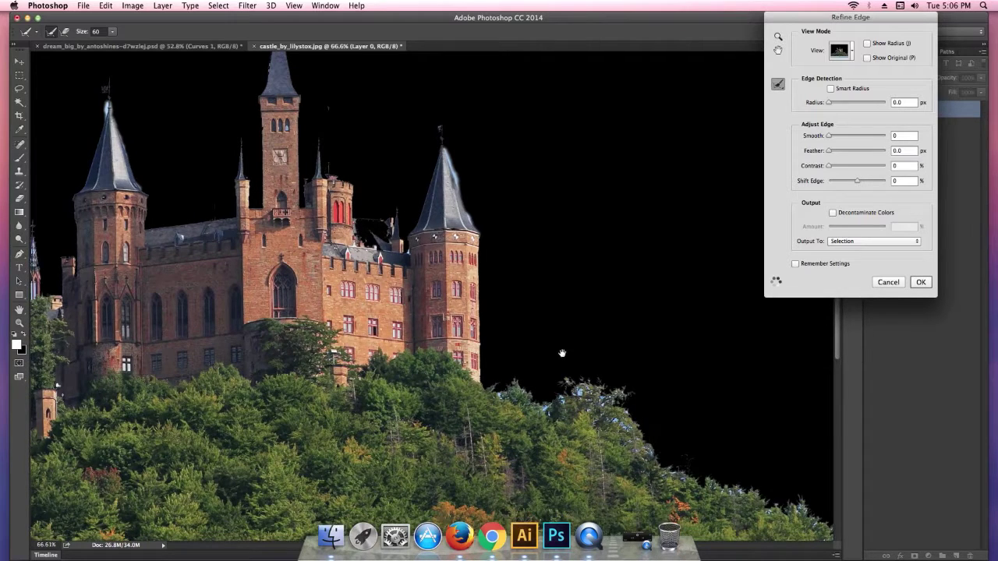
pyautogui.scroll(-10, 492, 289)
pyautogui.hscroll(5, 491, 288)
pyautogui.scroll(-5, 453, 257)
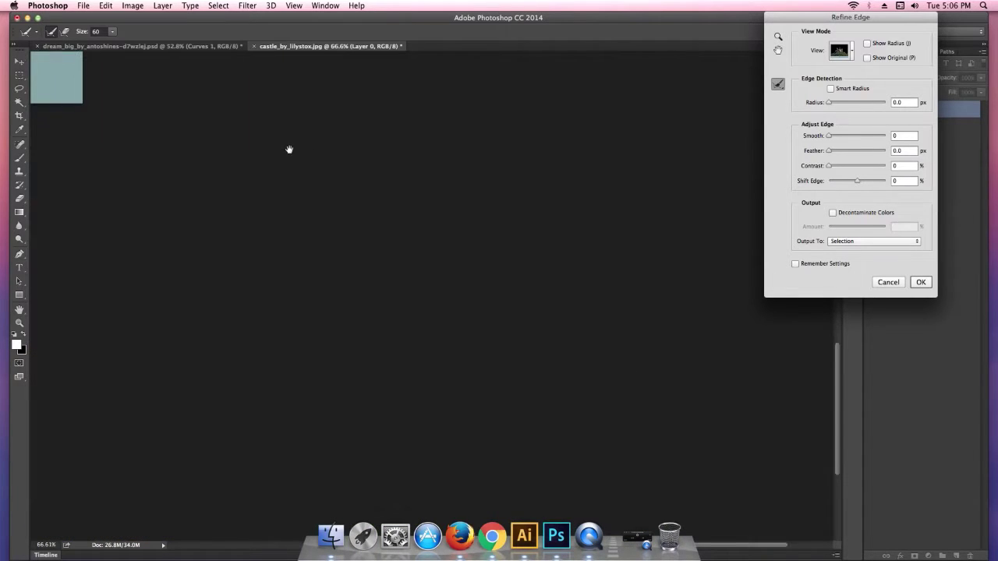
pyautogui.scroll(5, 702, 421)
pyautogui.hscroll(-8, 702, 421)
pyautogui.moveTo(445, 143); pyautogui.dragTo(518, 213)
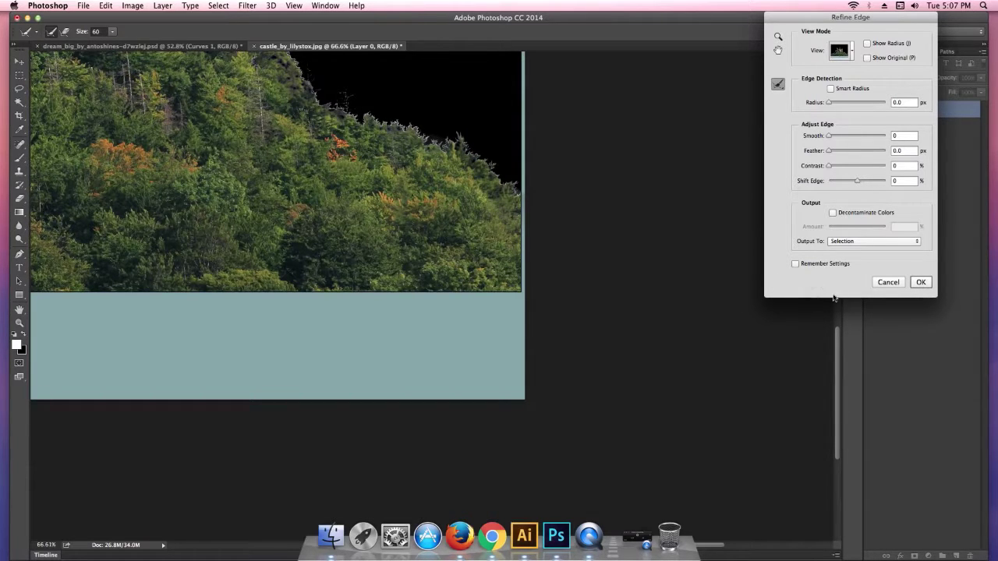
# Step: Output the refined castle to a new layer with layer mask and apply it
pyautogui.click(856, 243)
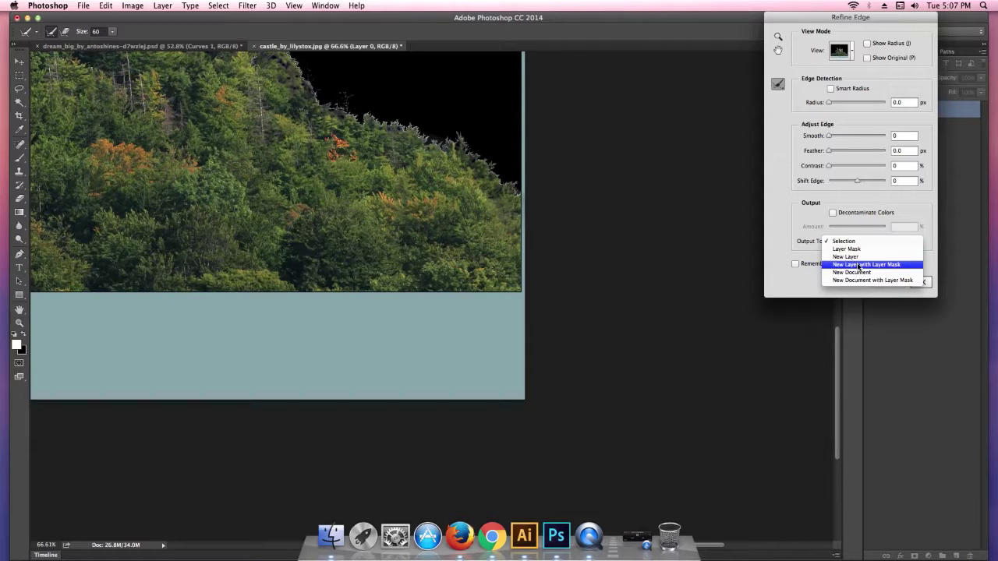
pyautogui.click(859, 266)
pyautogui.click(920, 282)
pyautogui.press('super+minus')
pyautogui.press('super+minus')
pyautogui.press('super+minus')
pyautogui.press('super+minus')
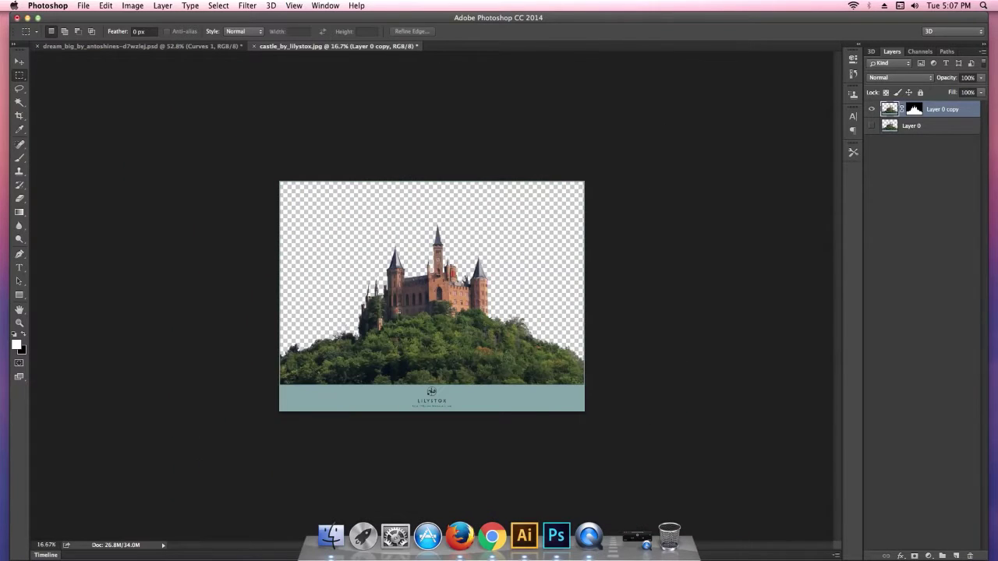
# Step: Select and delete the watermark band at the bottom of the castle image
pyautogui.moveTo(396, 237); pyautogui.dragTo(413, 300)
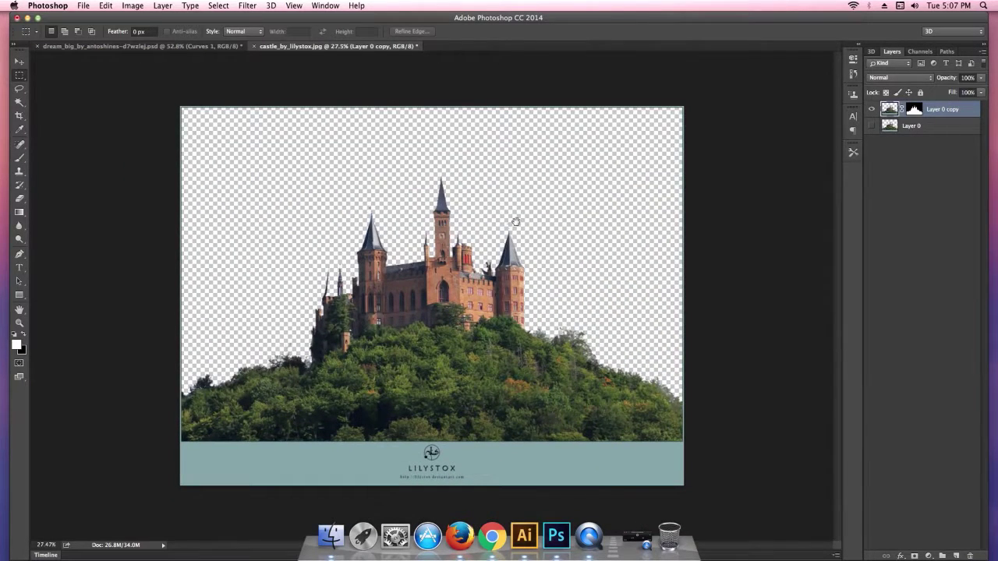
pyautogui.moveTo(174, 499); pyautogui.dragTo(686, 435)
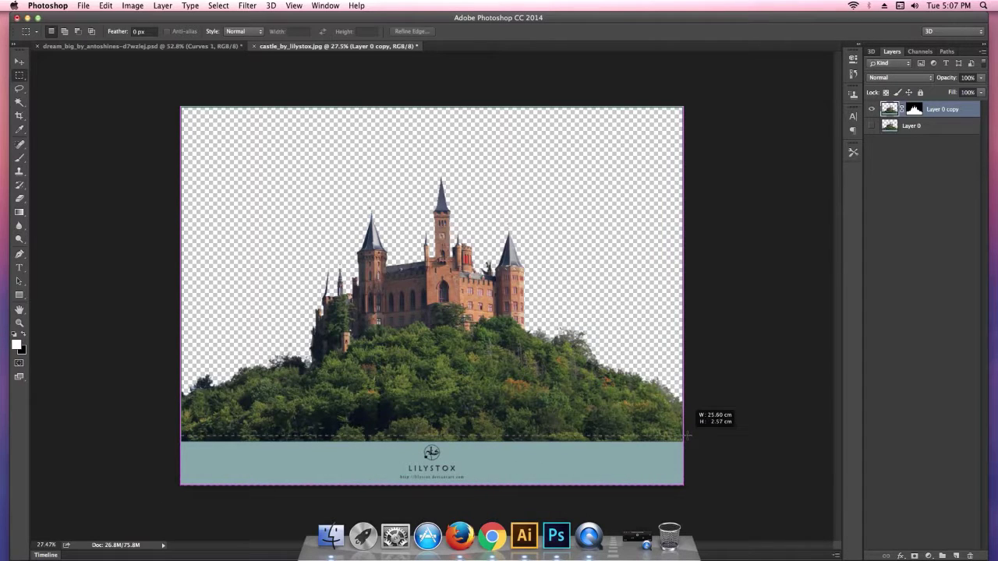
pyautogui.moveTo(687, 435); pyautogui.dragTo(686, 435)
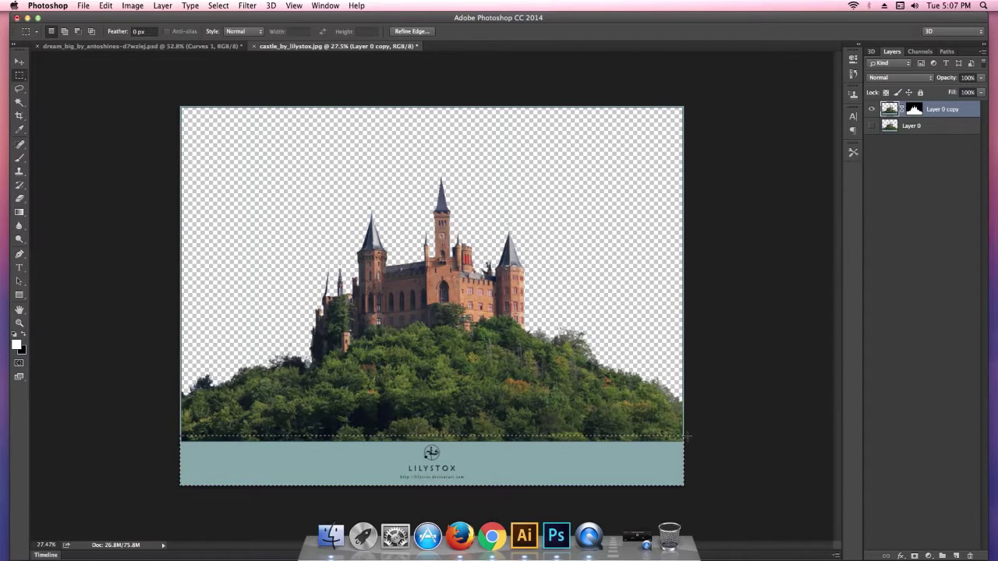
pyautogui.press('Delete')
pyautogui.press('super+d')
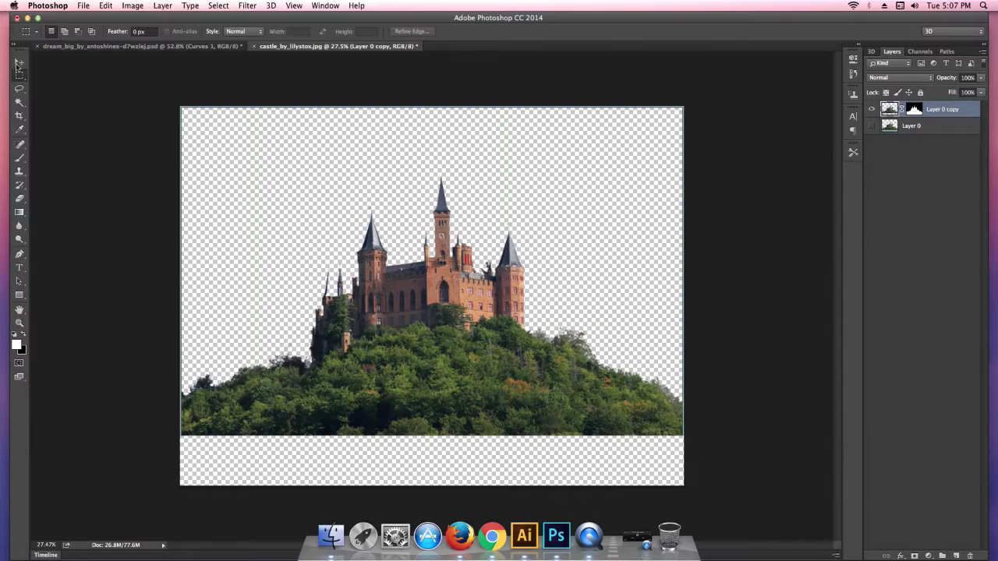
# Step: Apply the castle's layer mask and drag the layer into the dream_big composite
pyautogui.click(19, 62)
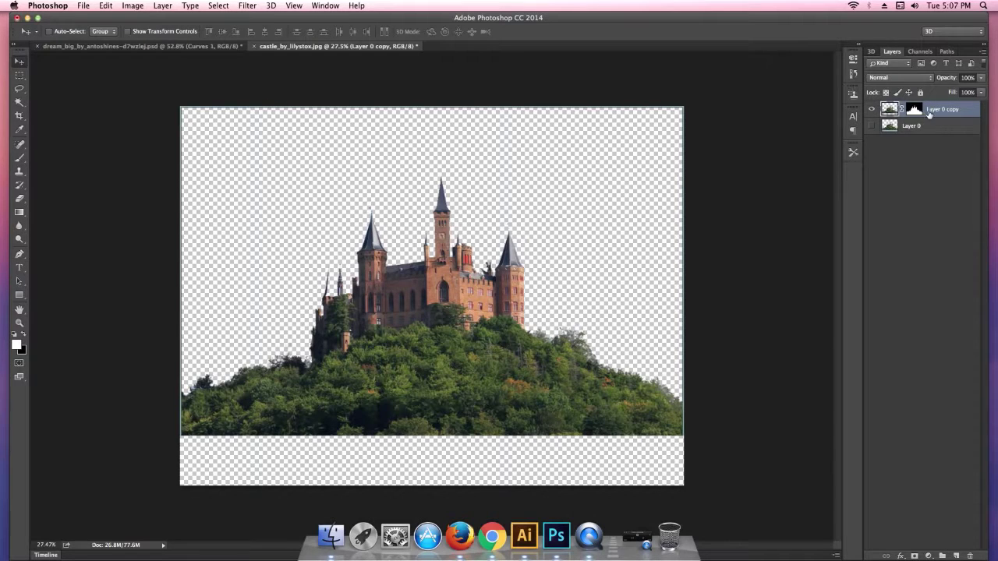
pyautogui.rightClick(917, 111)
pyautogui.click(847, 136)
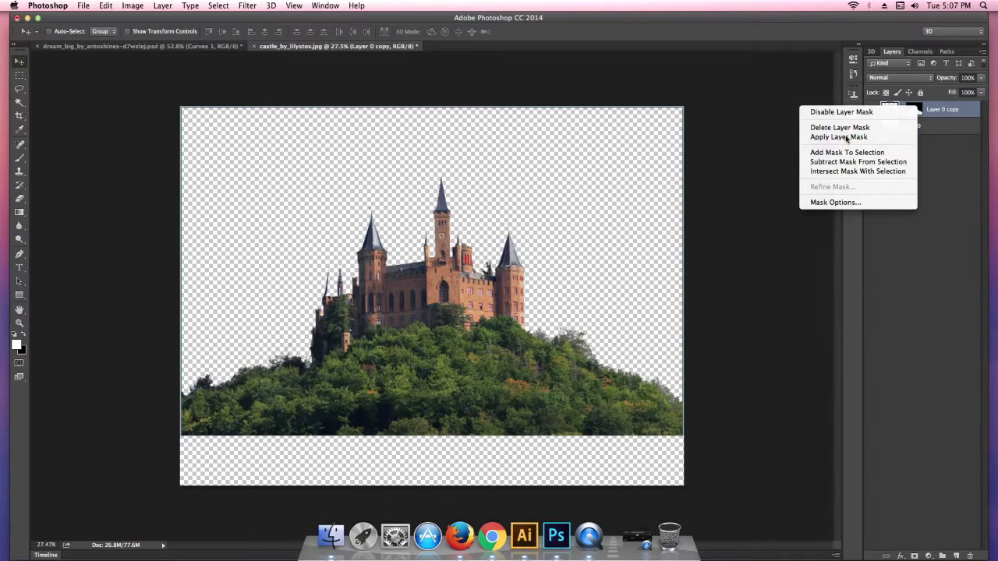
pyautogui.moveTo(460, 355)
pyautogui.mouseDown()
pyautogui.moveTo(134, 45)
pyautogui.moveTo(573, 318)
pyautogui.mouseUp()
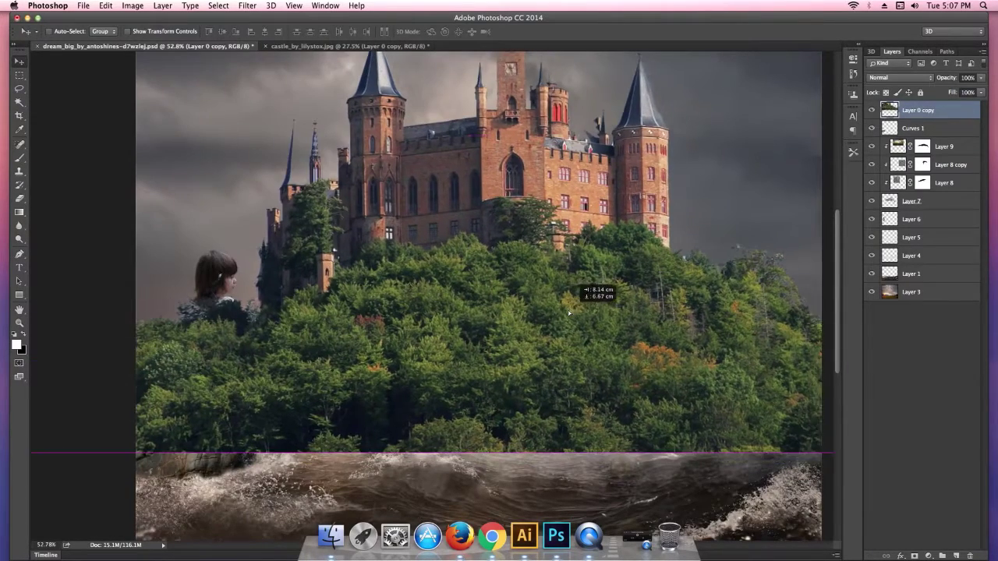
pyautogui.moveTo(573, 318); pyautogui.dragTo(585, 318)
pyautogui.rightClick(921, 115)
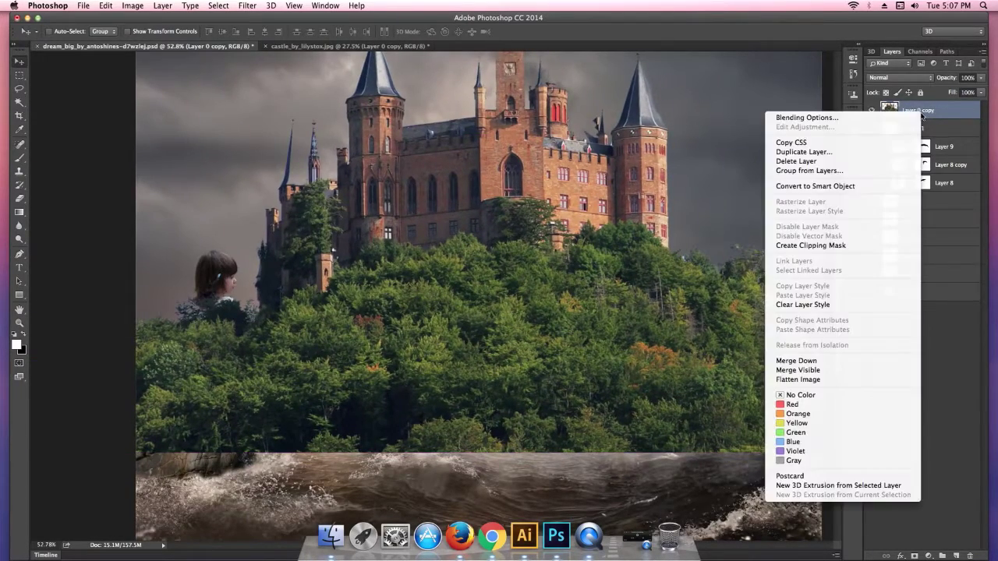
# Step: Convert the castle layer to a smart object and scale it to about 25.7%
pyautogui.click(822, 185)
pyautogui.hotkey('ctrl', ';')
pyautogui.hotkey('ctrl', '-')
pyautogui.hotkey('ctrl', '-')
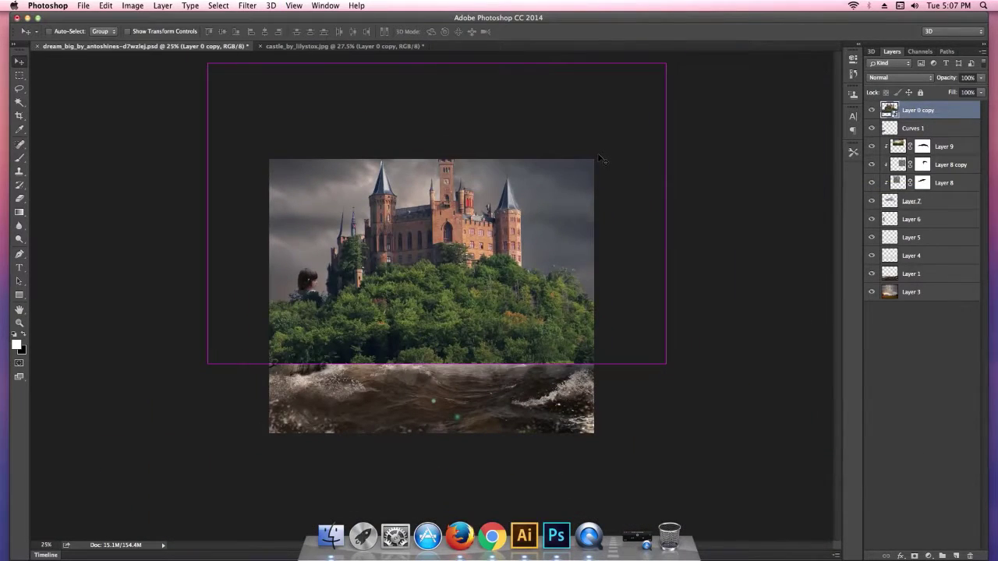
pyautogui.hotkey('ctrl', 't')
pyautogui.moveTo(668, 65); pyautogui.dragTo(558, 226)
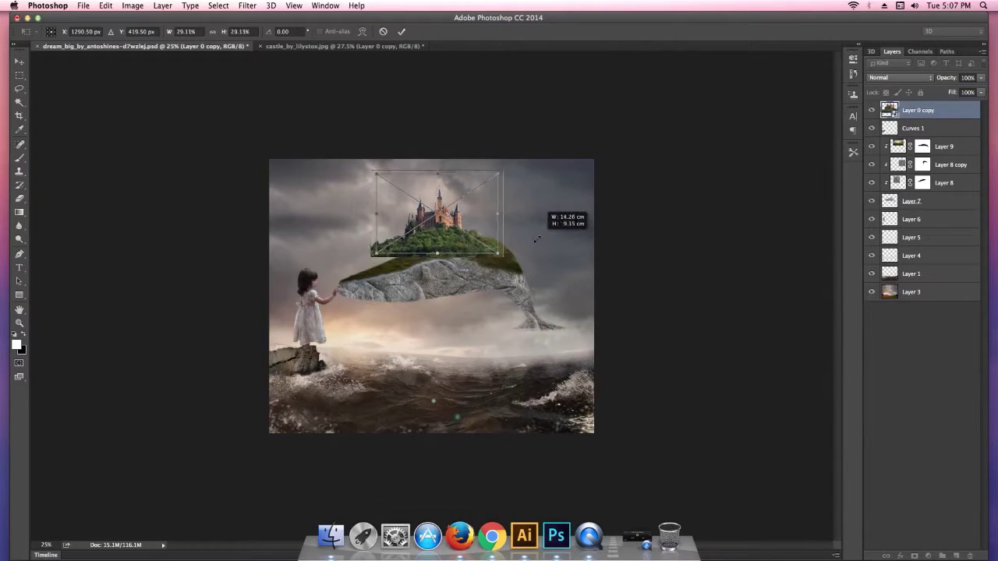
pyautogui.moveTo(558, 226); pyautogui.dragTo(544, 218)
# Step: Rotate the castle about -9.3° and set it onto the whale's grassy back
pyautogui.hotkey('ctrl', '+')
pyautogui.hotkey('ctrl', '+')
pyautogui.scroll(5, 649, 320)
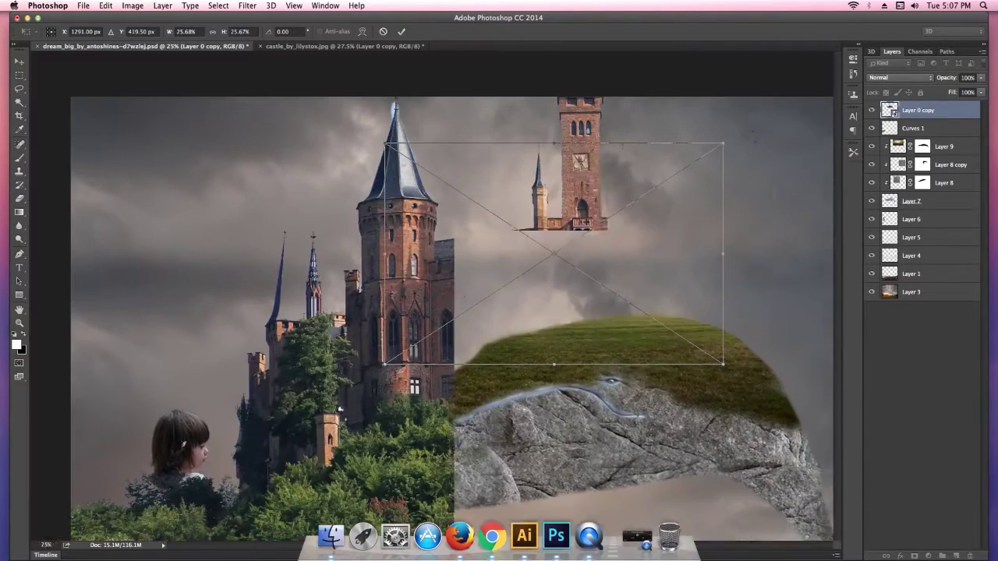
pyautogui.moveTo(649, 320); pyautogui.dragTo(692, 289)
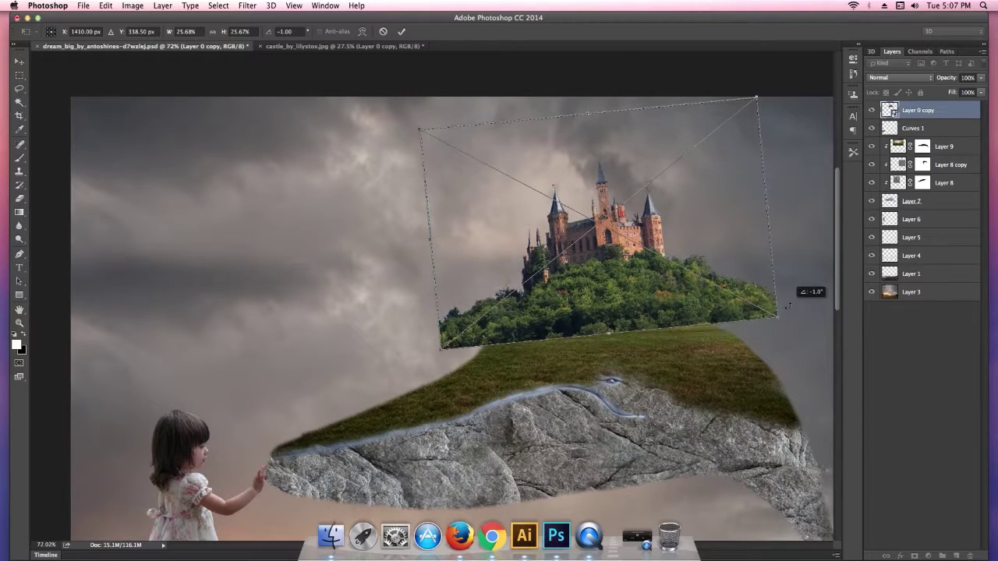
pyautogui.moveTo(776, 337); pyautogui.dragTo(786, 304)
pyautogui.moveTo(618, 323); pyautogui.dragTo(618, 331)
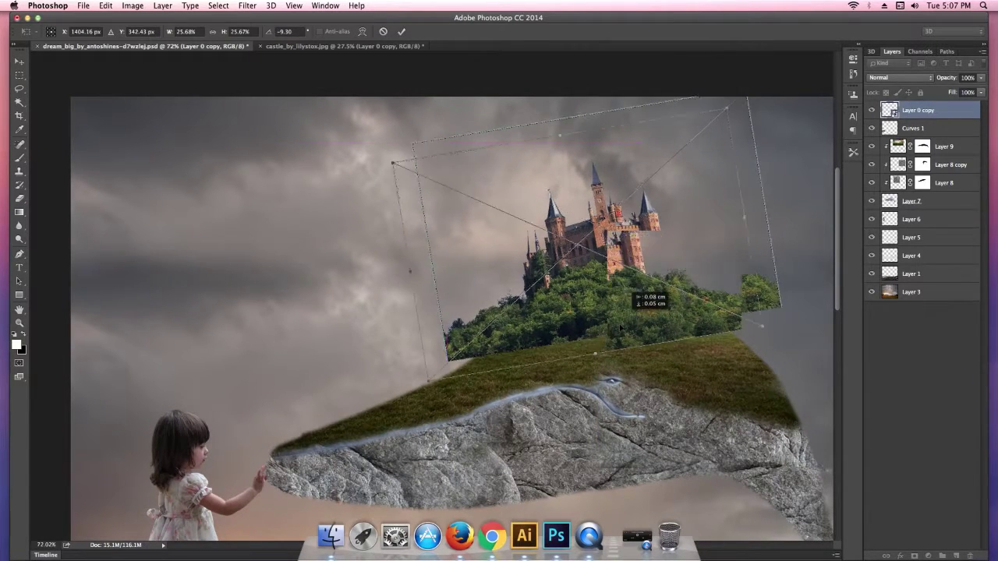
pyautogui.moveTo(619, 330); pyautogui.dragTo(618, 330)
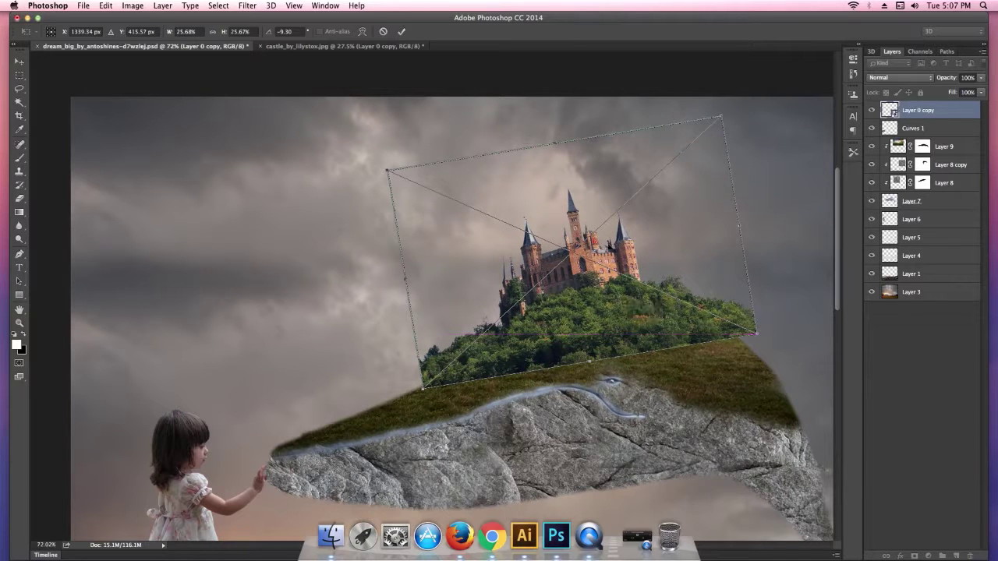
pyautogui.click(402, 31)
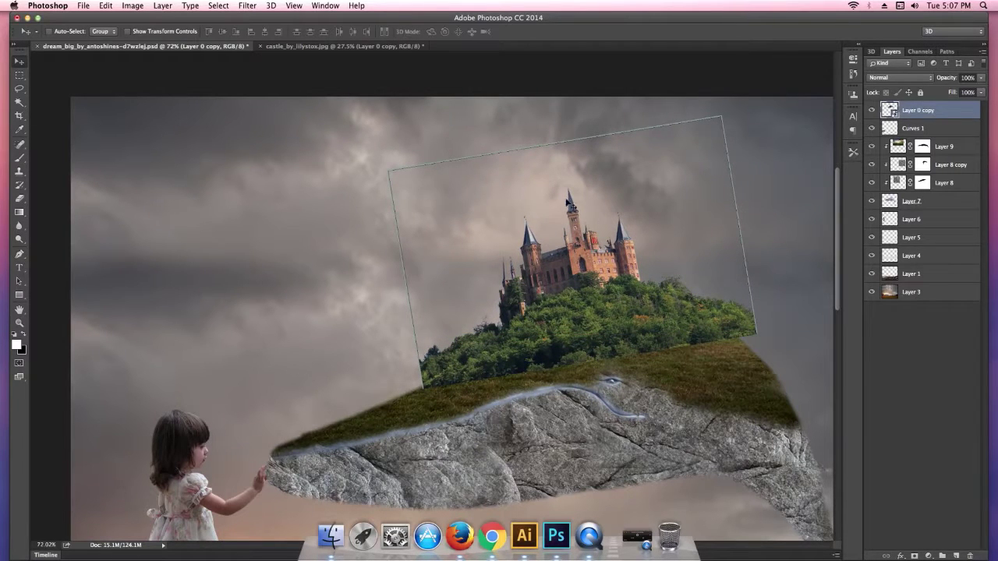
# Step: Rasterize the castle layer, erase stray edge lines around it, and add a layer mask
pyautogui.rightClick(918, 113)
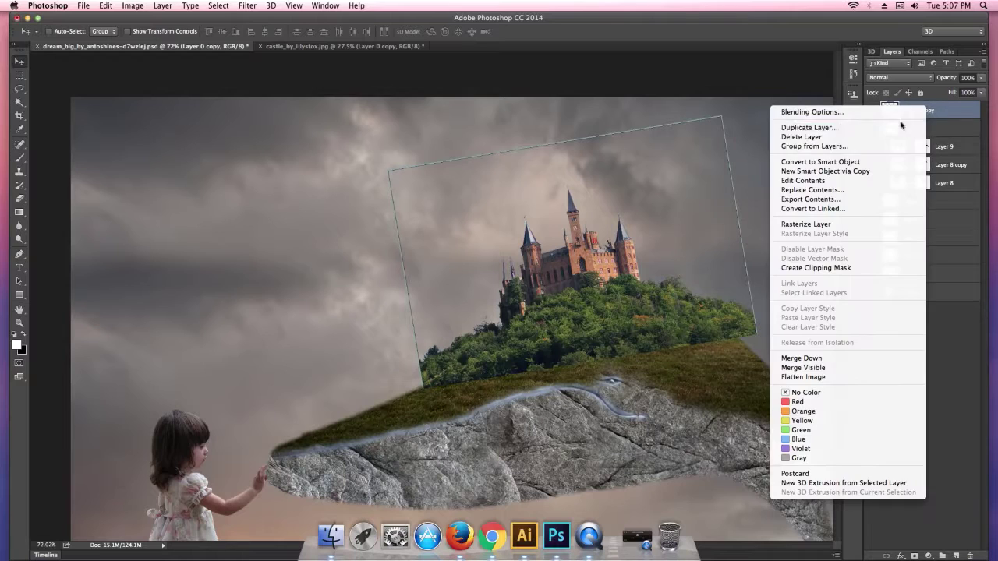
pyautogui.click(989, 117)
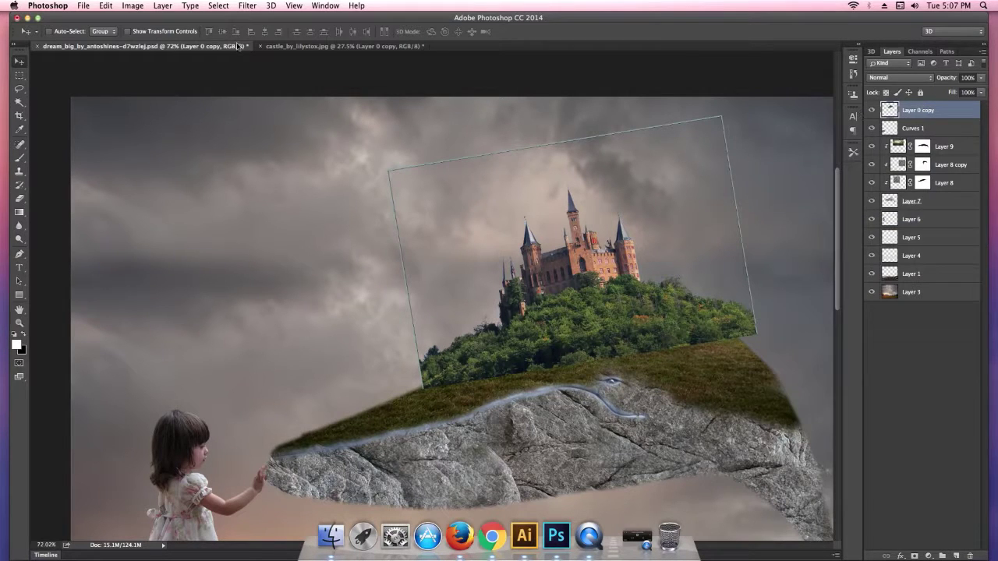
pyautogui.click(20, 198)
pyautogui.moveTo(367, 201)
pyautogui.mouseDown()
pyautogui.moveTo(460, 149)
pyautogui.moveTo(418, 160)
pyautogui.moveTo(688, 118)
pyautogui.mouseUp()
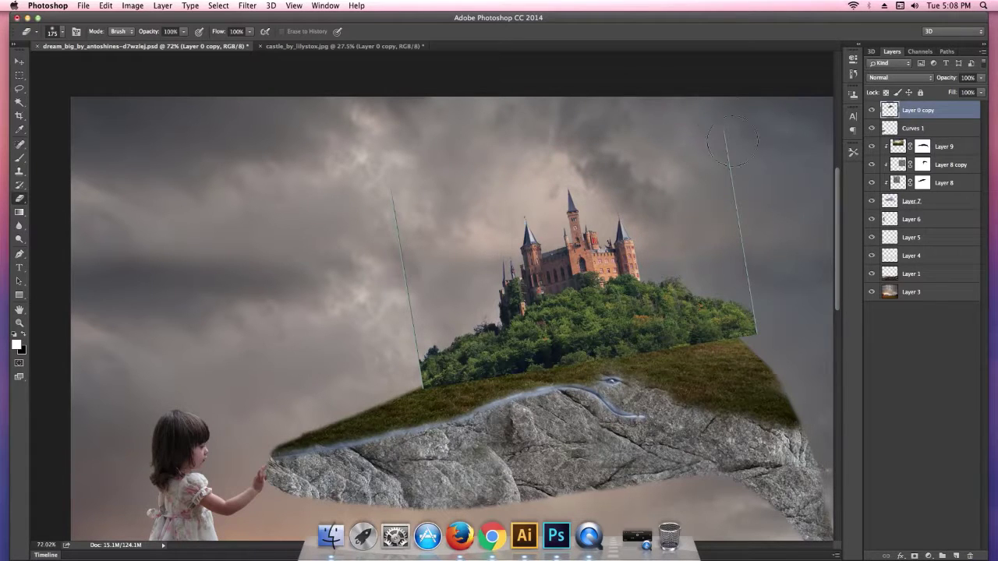
pyautogui.moveTo(770, 330); pyautogui.dragTo(769, 332)
pyautogui.moveTo(346, 182)
pyautogui.mouseDown()
pyautogui.moveTo(396, 318)
pyautogui.moveTo(391, 379)
pyautogui.mouseUp()
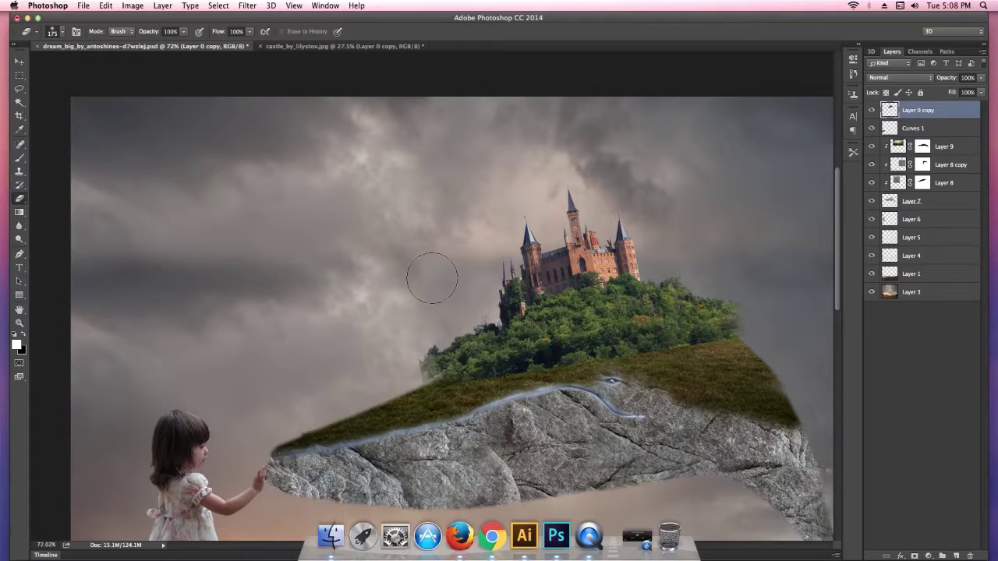
pyautogui.click(19, 60)
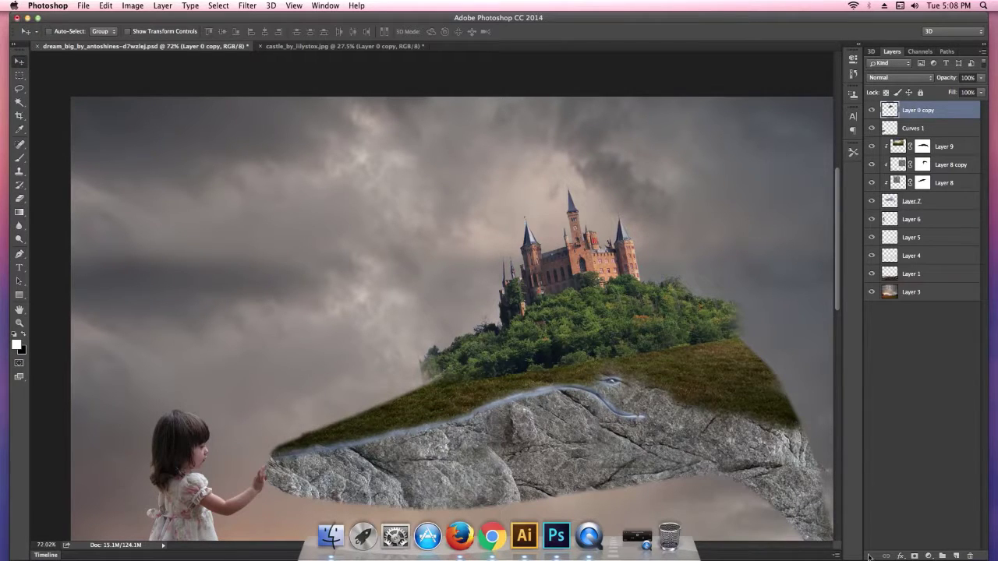
pyautogui.click(912, 556)
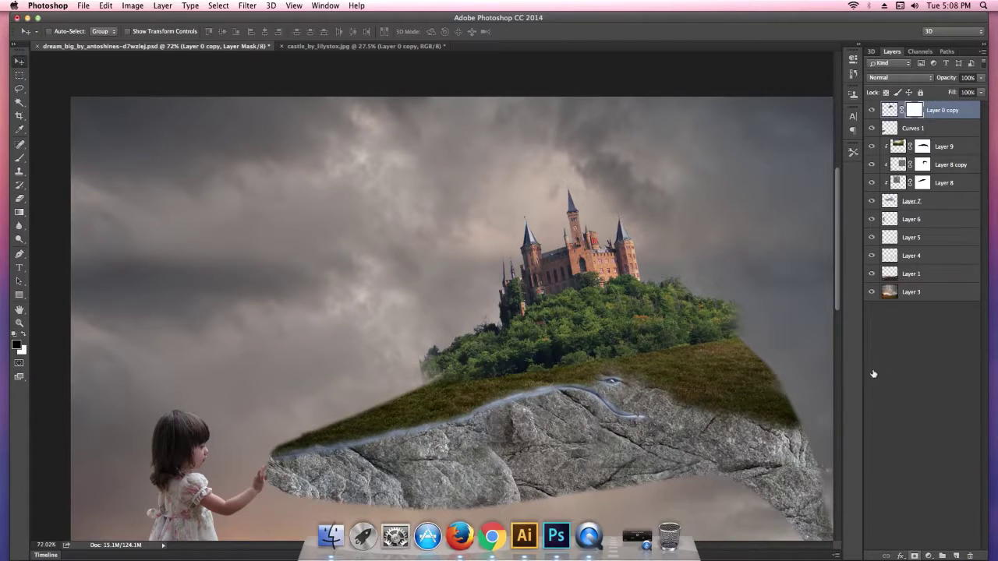
# Step: Paint black on the castle mask with a size-90 brush to blend the hill's trees into the grass
pyautogui.click(19, 159)
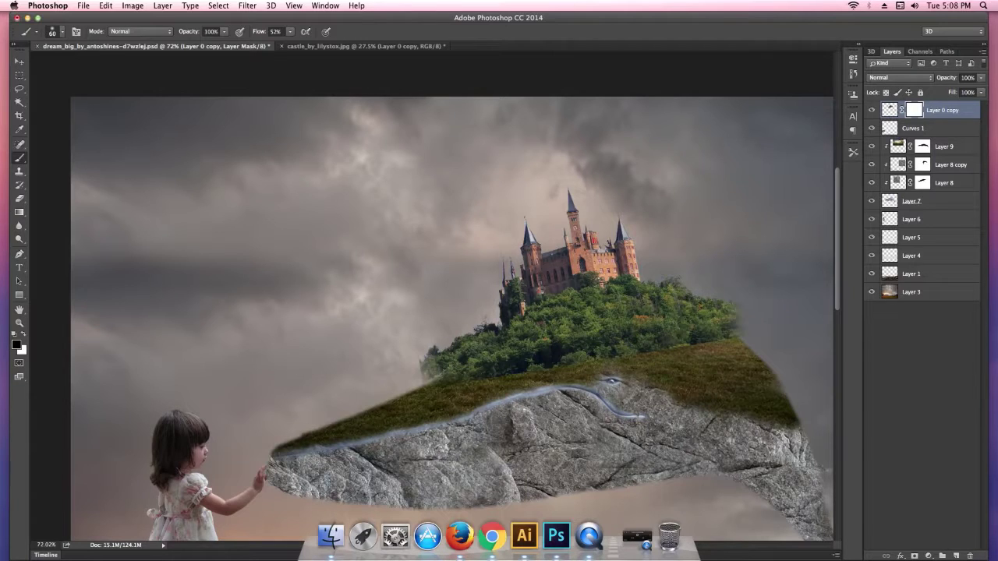
pyautogui.click(225, 31)
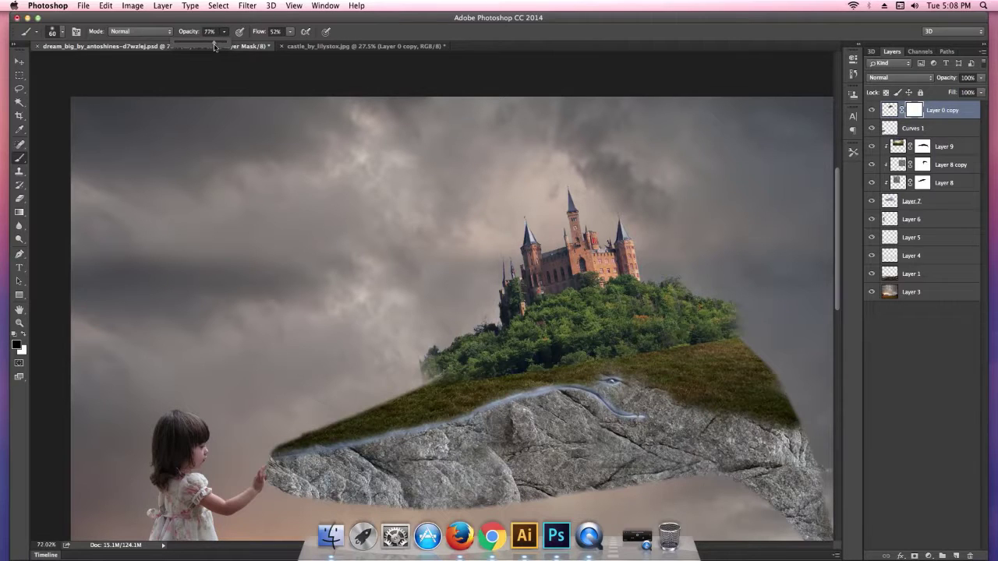
pyautogui.press(']')
pyautogui.press(']')
pyautogui.press(']')
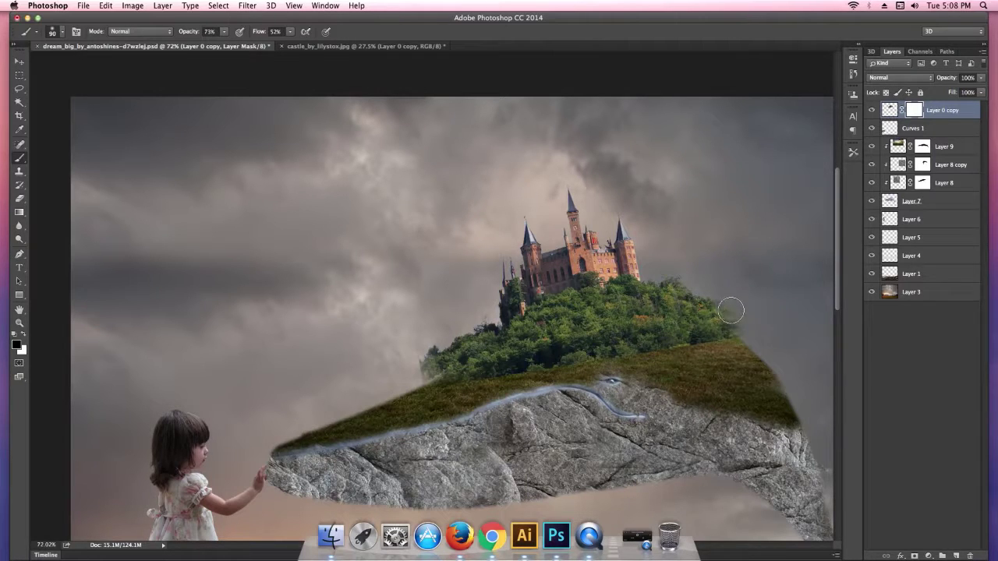
pyautogui.moveTo(744, 333)
pyautogui.mouseDown()
pyautogui.moveTo(725, 346)
pyautogui.moveTo(561, 363)
pyautogui.moveTo(482, 385)
pyautogui.mouseUp()
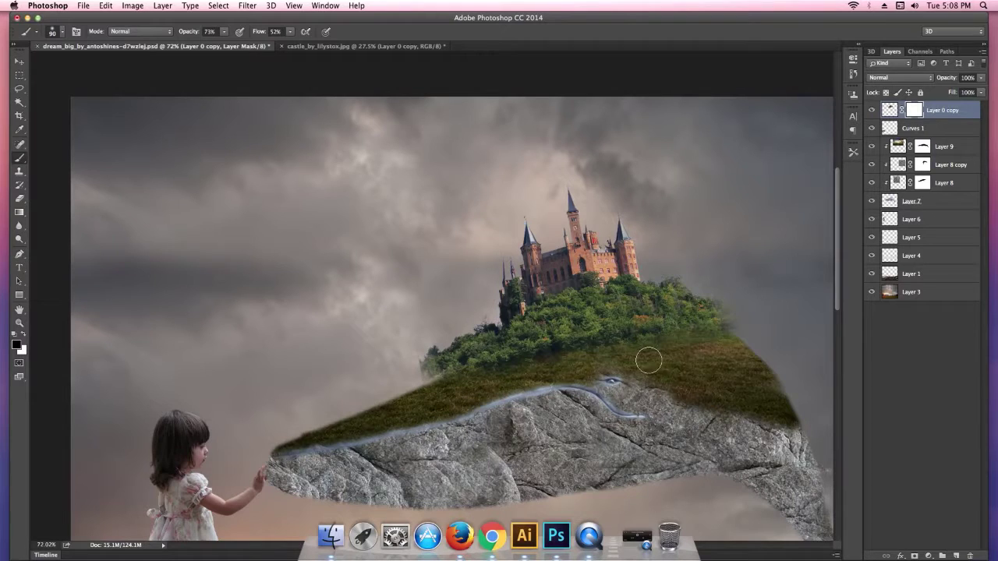
pyautogui.moveTo(717, 331); pyautogui.dragTo(745, 337)
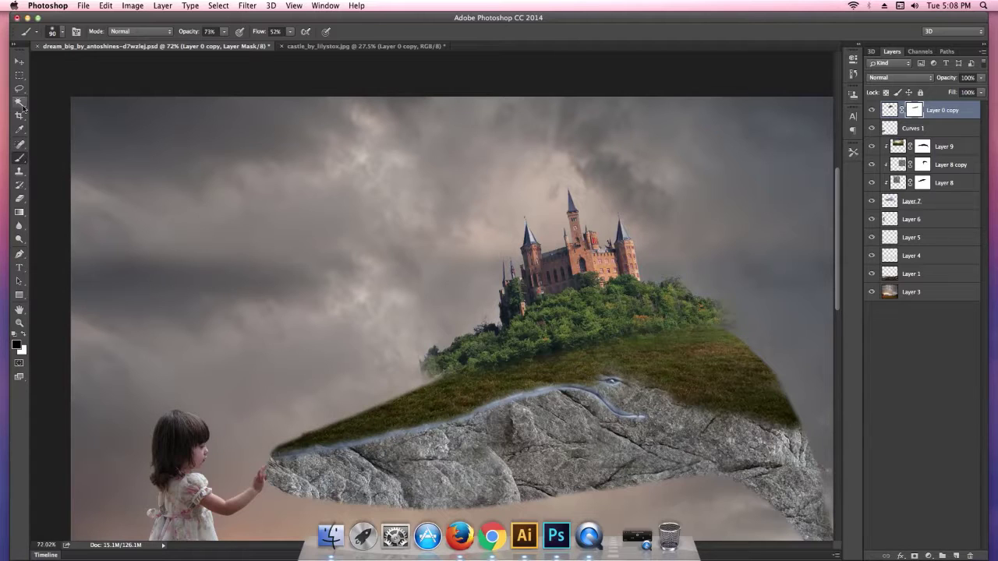
# Step: Erase the forest's left tip and upper-right foliage on the castle layer's pixels
pyautogui.click(20, 199)
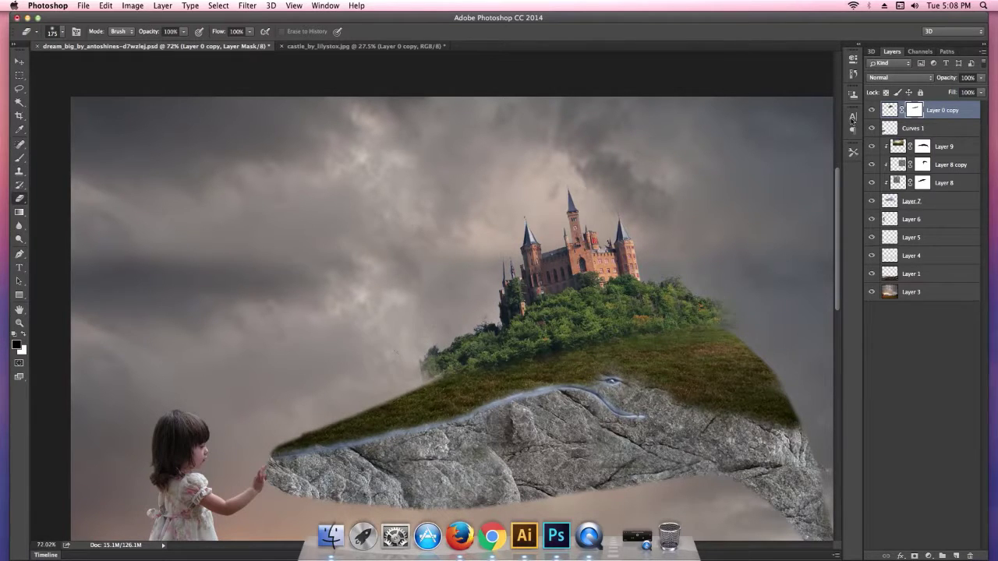
pyautogui.click(894, 110)
pyautogui.moveTo(423, 338); pyautogui.dragTo(414, 357)
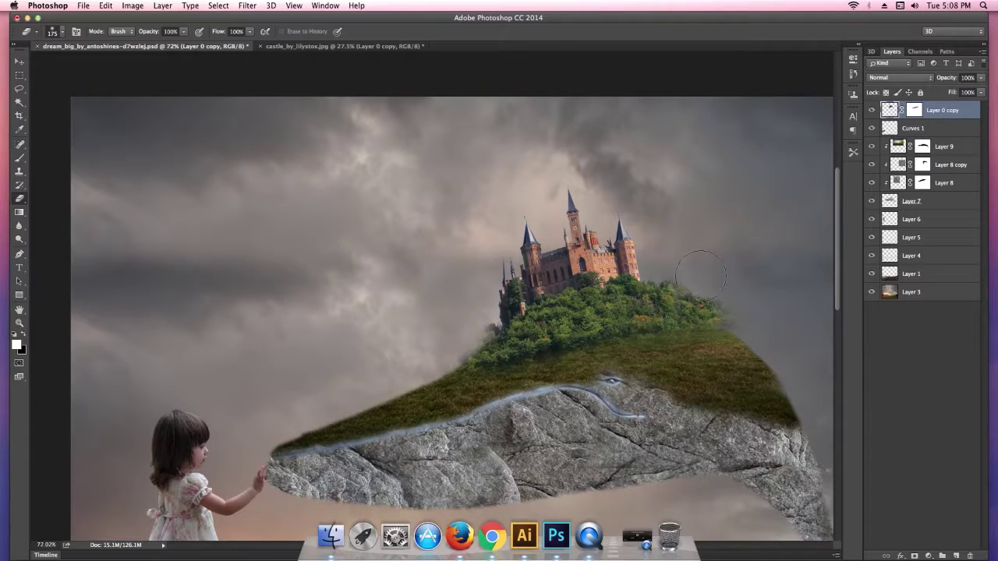
pyautogui.moveTo(702, 290); pyautogui.dragTo(698, 277)
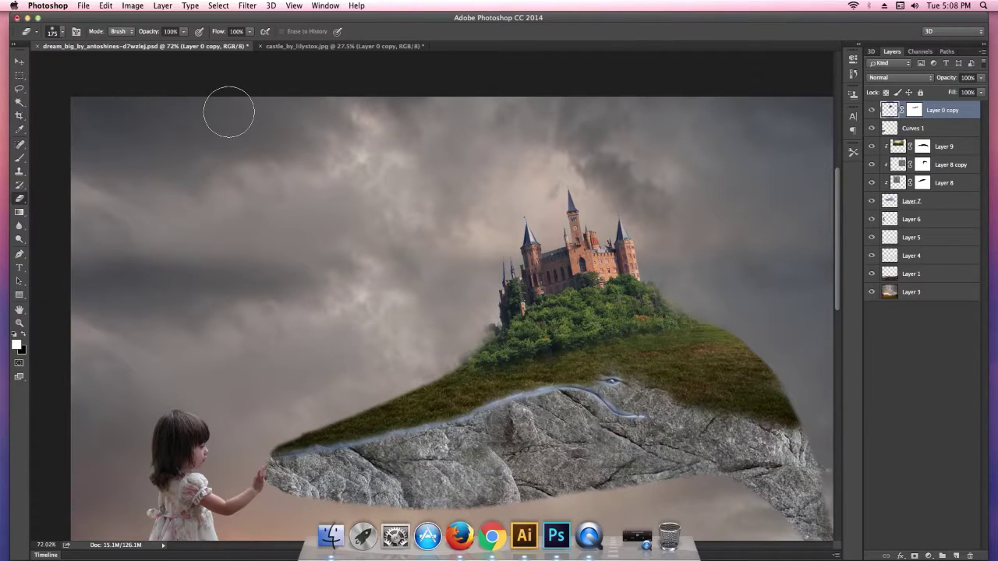
pyautogui.press('super+minus')
pyautogui.press('super+minus')
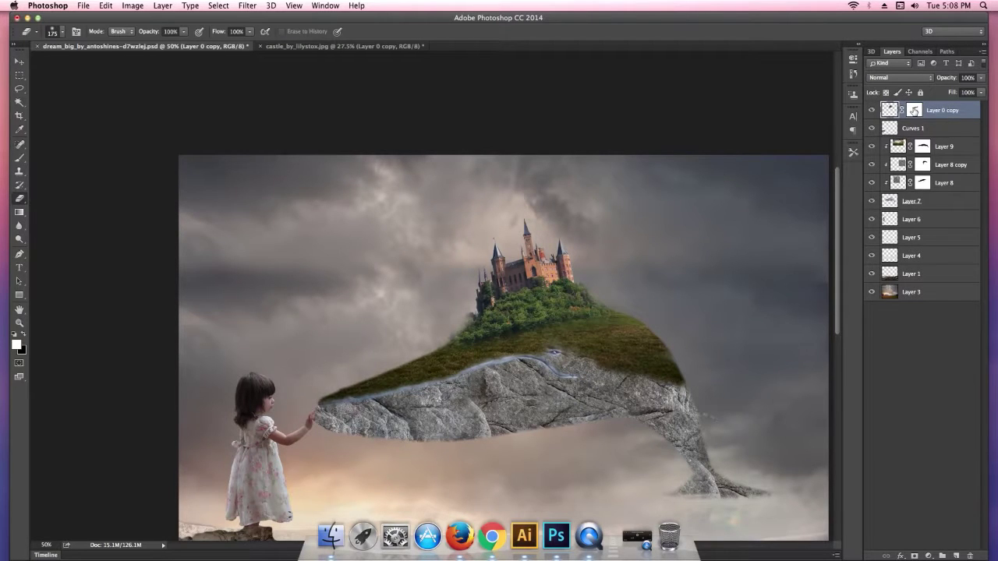
# Step: Add a Curves layer clipped to the castle, lowering the top-right point to output 232
pyautogui.click(929, 556)
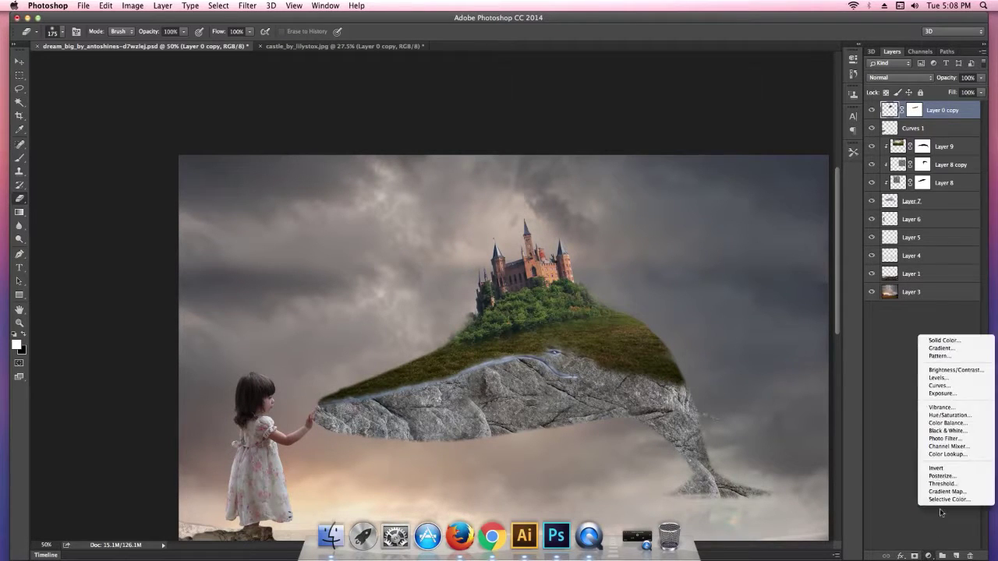
pyautogui.click(940, 385)
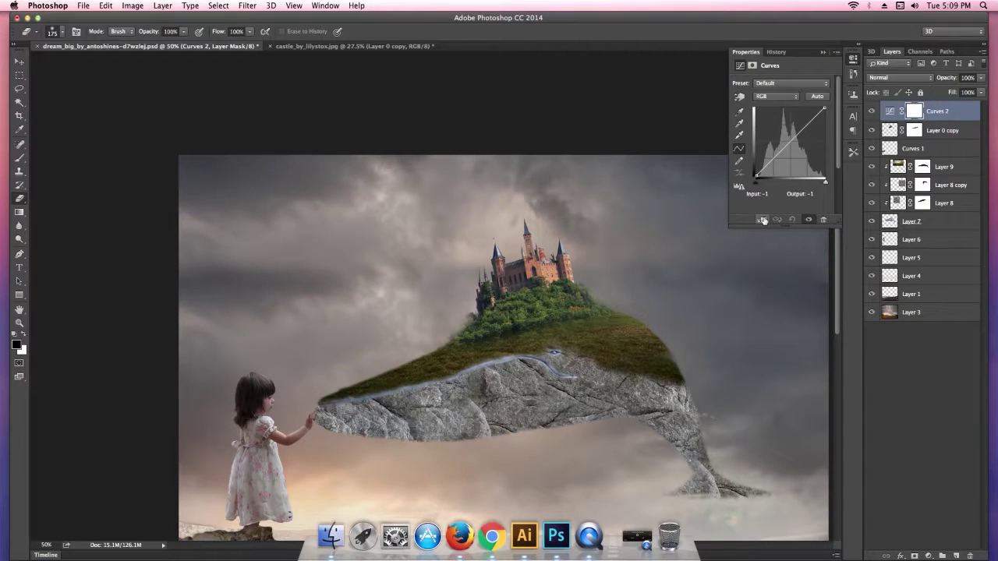
pyautogui.click(763, 221)
pyautogui.moveTo(824, 110); pyautogui.dragTo(825, 118)
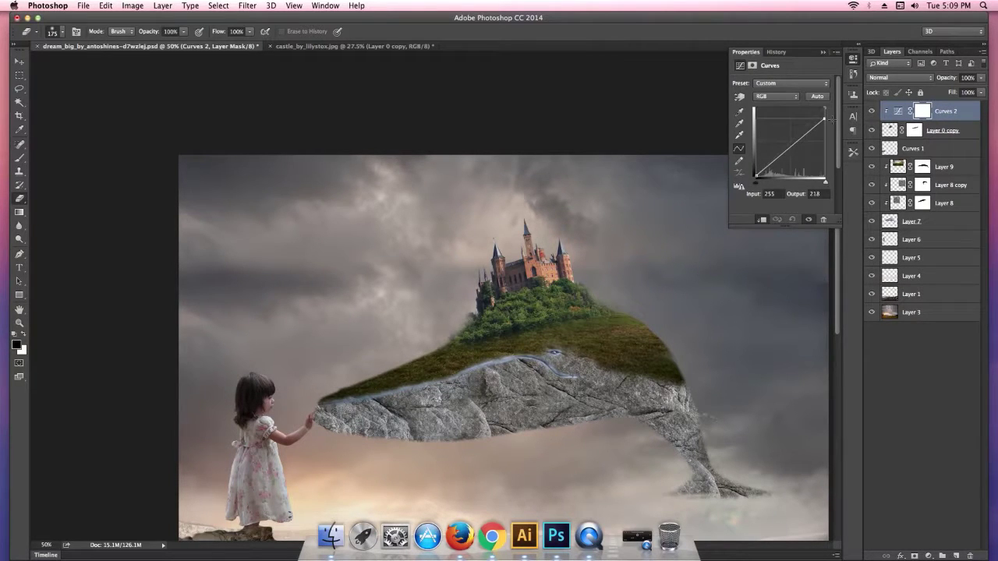
pyautogui.moveTo(834, 118); pyautogui.dragTo(834, 115)
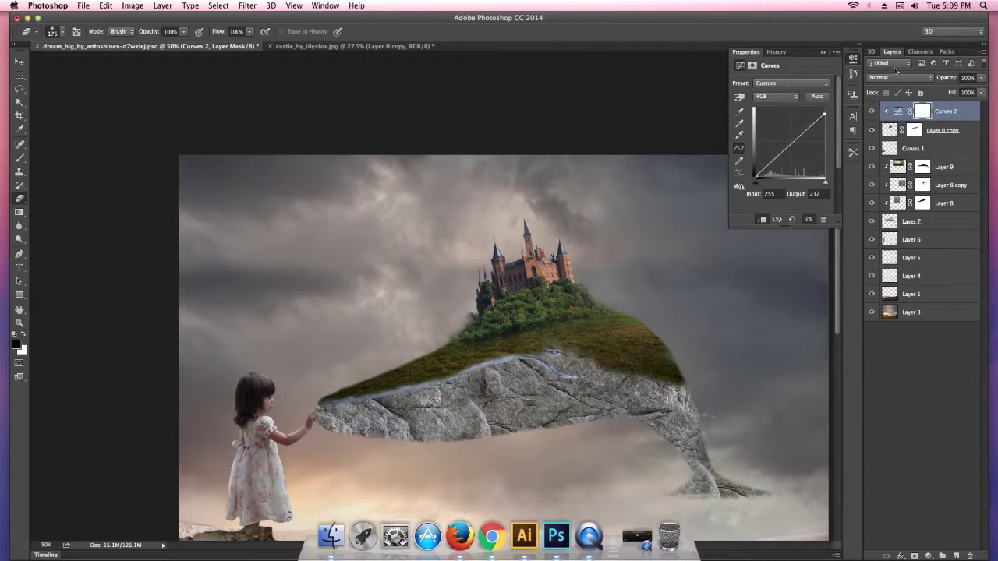
pyautogui.click(852, 60)
# Step: Toggle the castle layer and Curves 1 visibility to compare the adjustments
pyautogui.scroll(3, 513, 240)
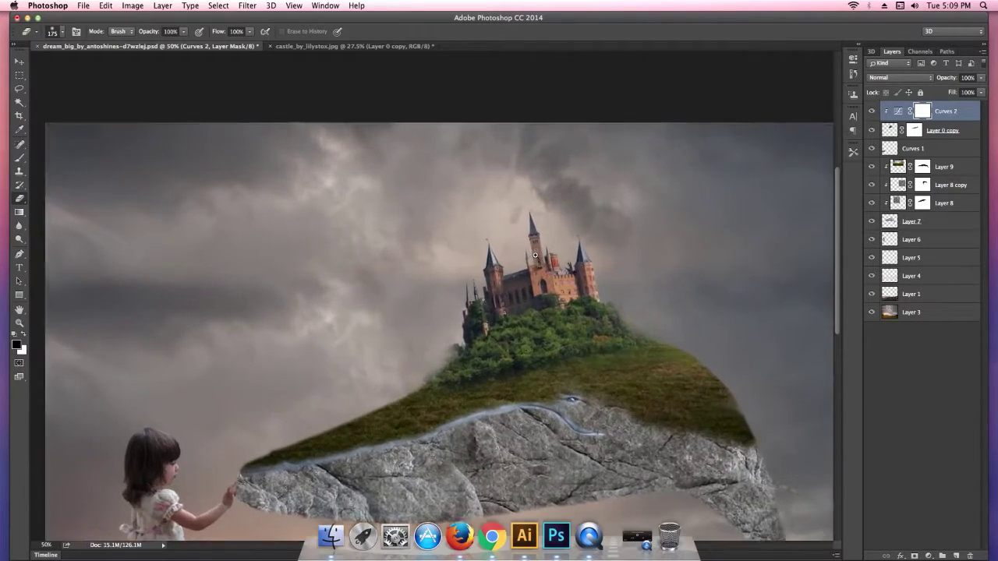
pyautogui.scroll(-2, 541, 258)
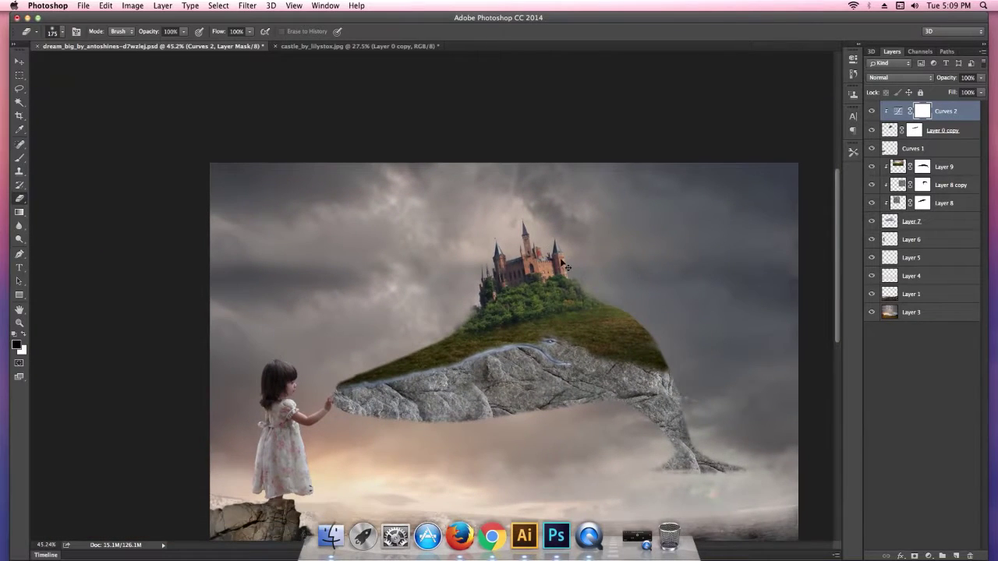
pyautogui.scroll(-2, 566, 267)
pyautogui.scroll(2, 356, 252)
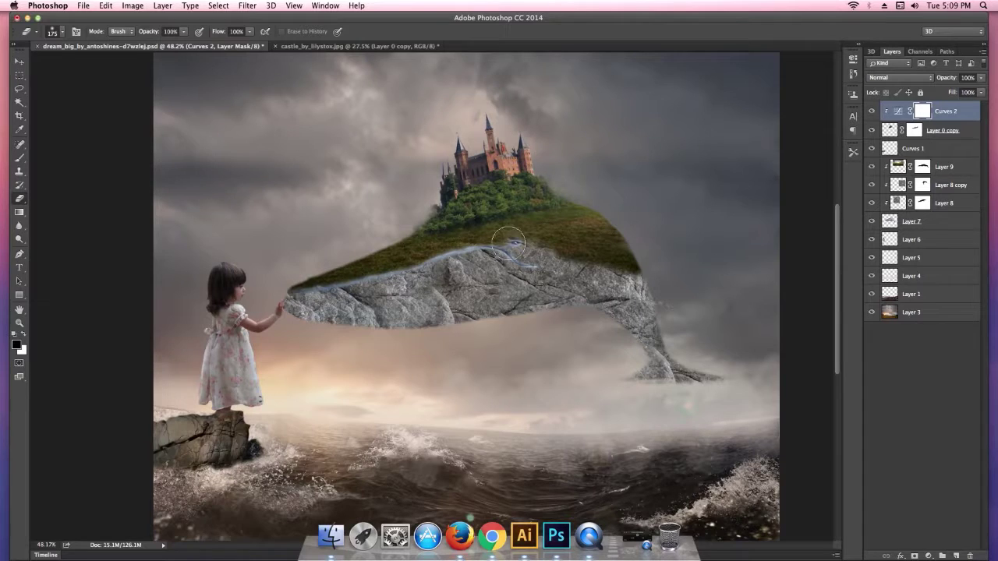
pyautogui.scroll(1, 366, 243)
pyautogui.scroll(1, 371, 246)
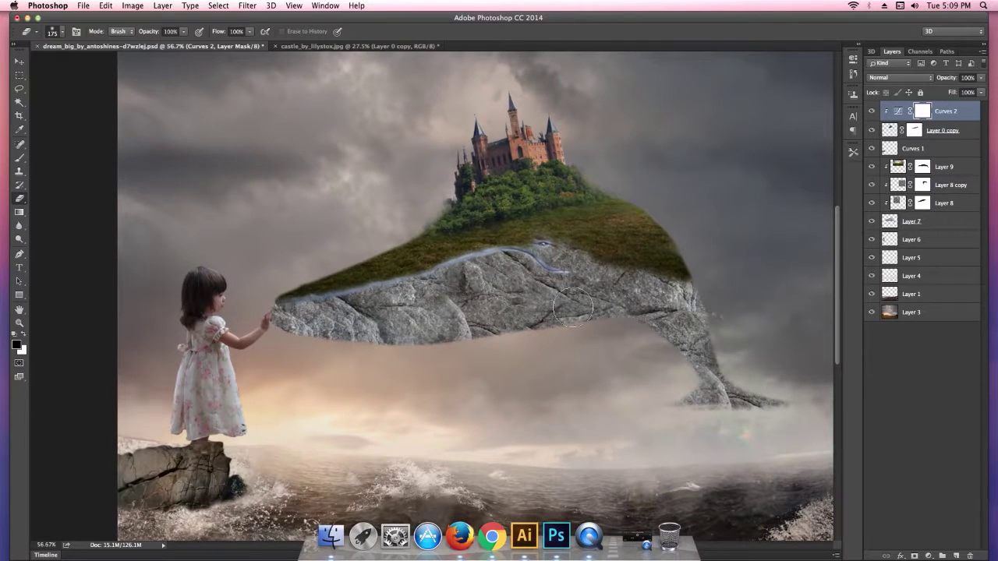
pyautogui.click(873, 130)
pyautogui.click(935, 149)
pyautogui.click(872, 148)
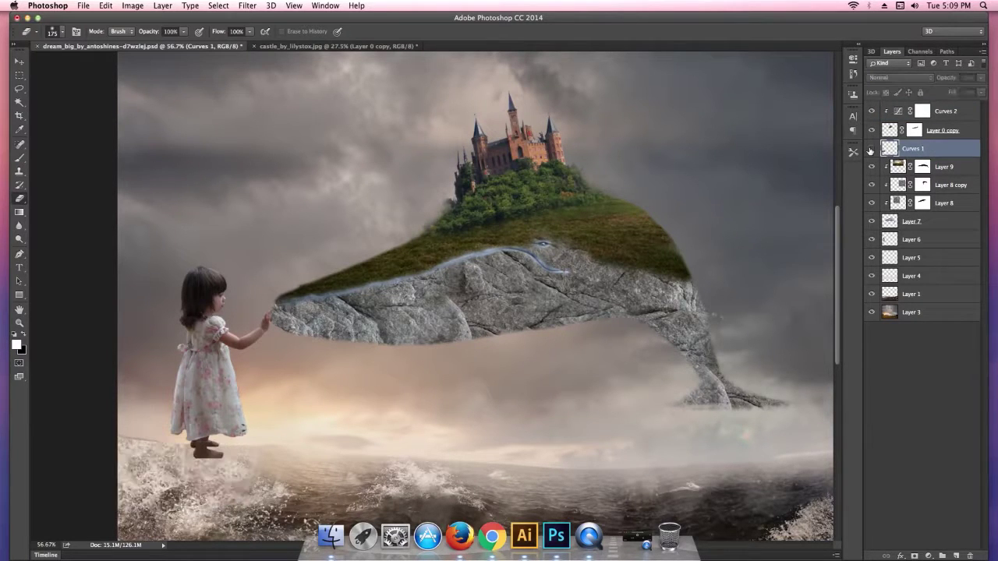
# Step: Add an empty Layer 10 above the Curves 2 adjustment
pyautogui.click(957, 173)
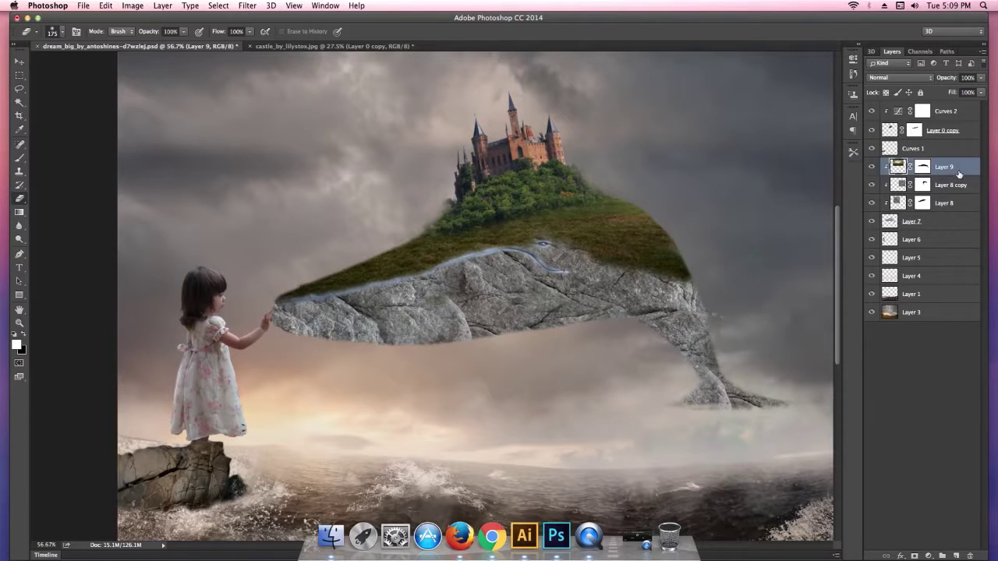
pyautogui.click(905, 109)
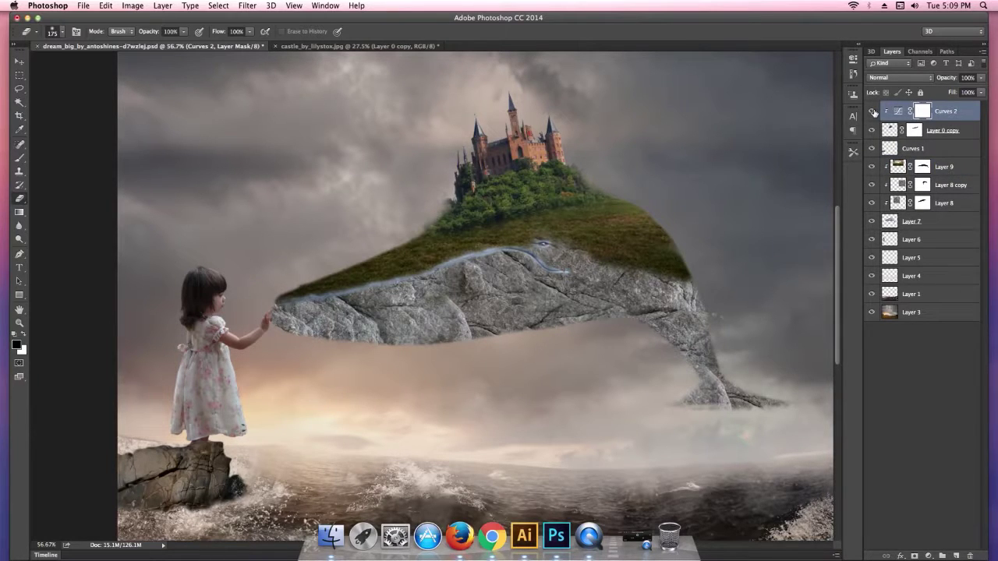
pyautogui.click(956, 555)
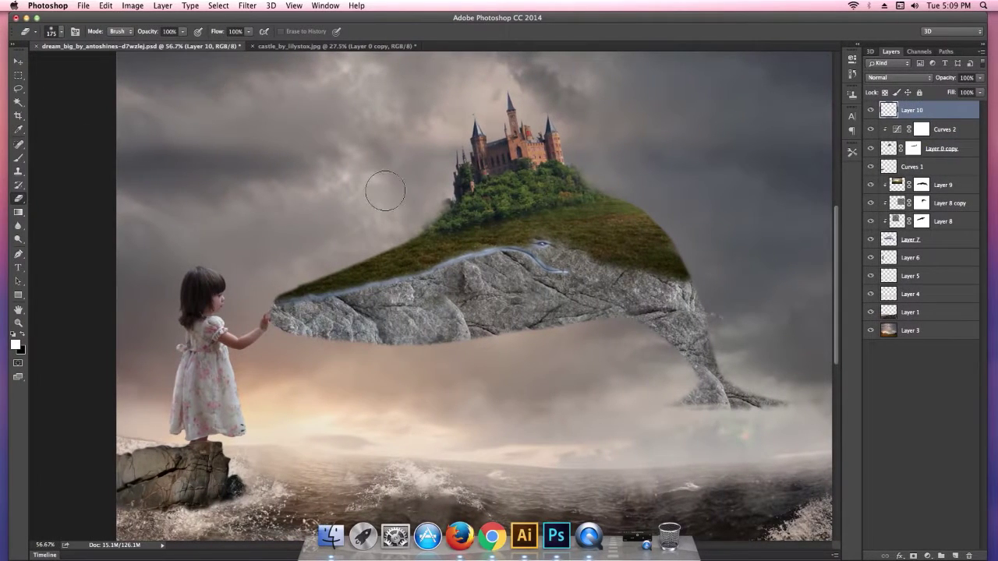
# Step: Close the castle_by_lilystox document, answering its save prompt
pyautogui.click(281, 46)
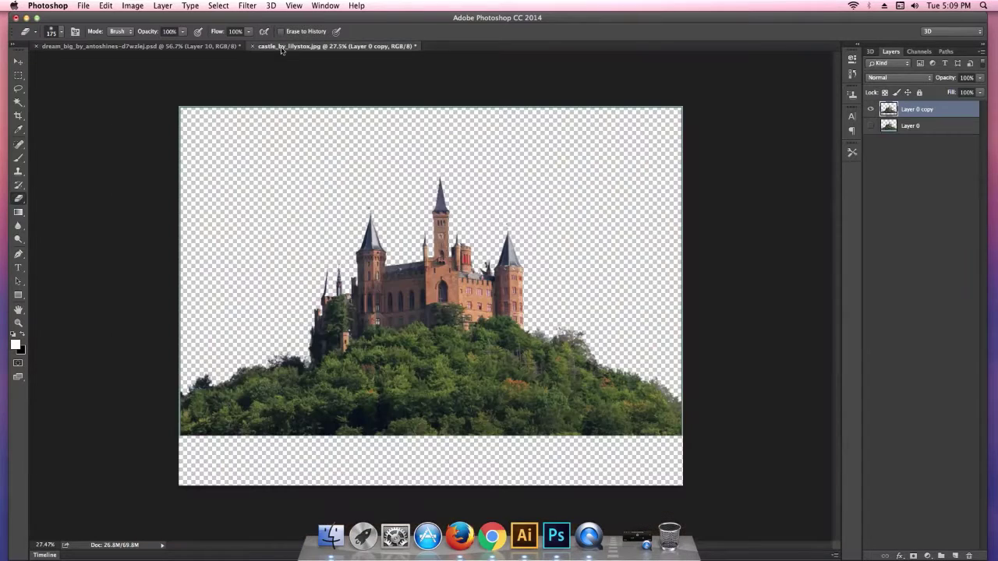
pyautogui.press('super+w')
pyautogui.click(463, 186)
pyautogui.press('super+Tab')
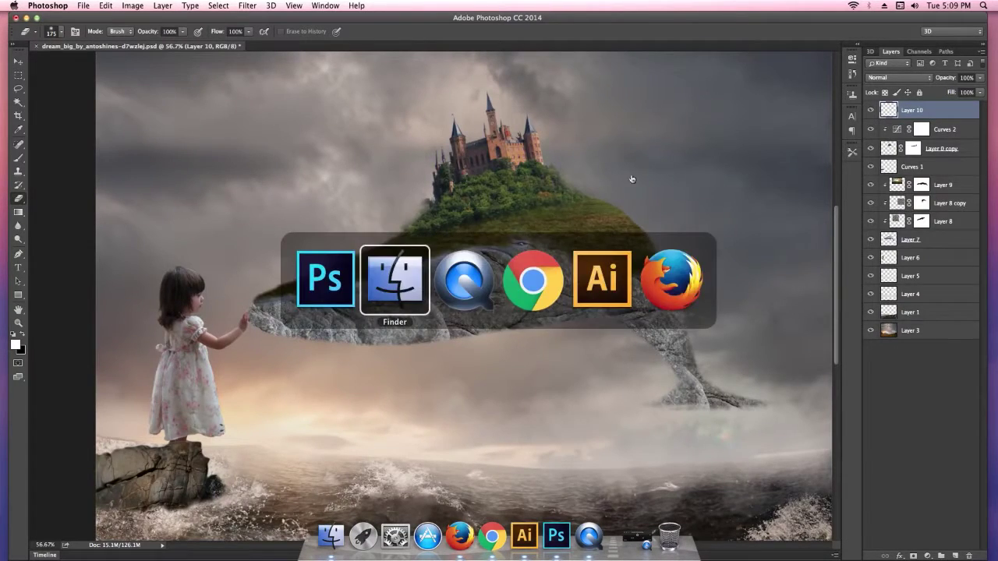
# Step: Select boat.png in the Desktop folder and open it with Adobe Photoshop CC 2014
pyautogui.click(453, 243)
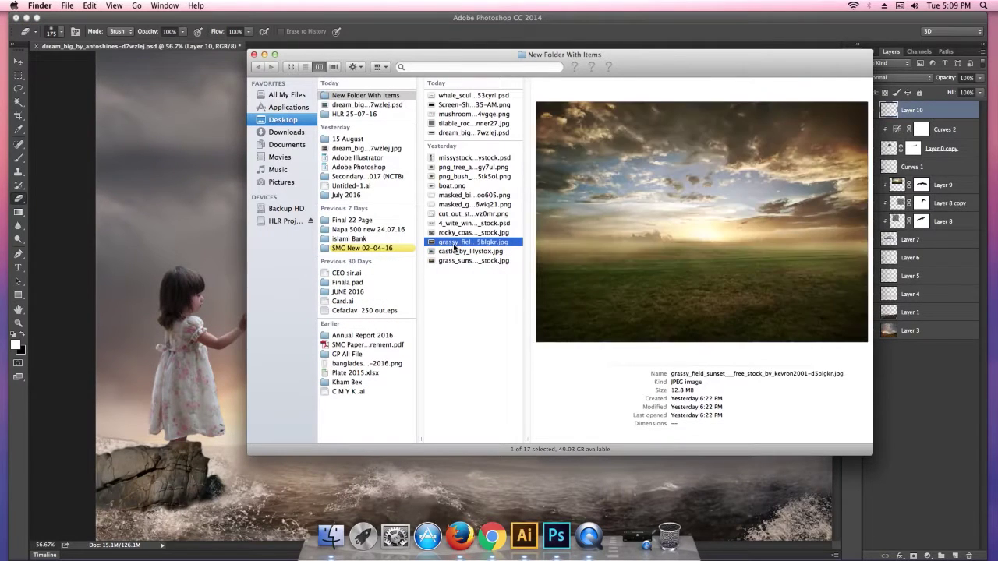
pyautogui.press('Up')
pyautogui.press('Up')
pyautogui.press('Up')
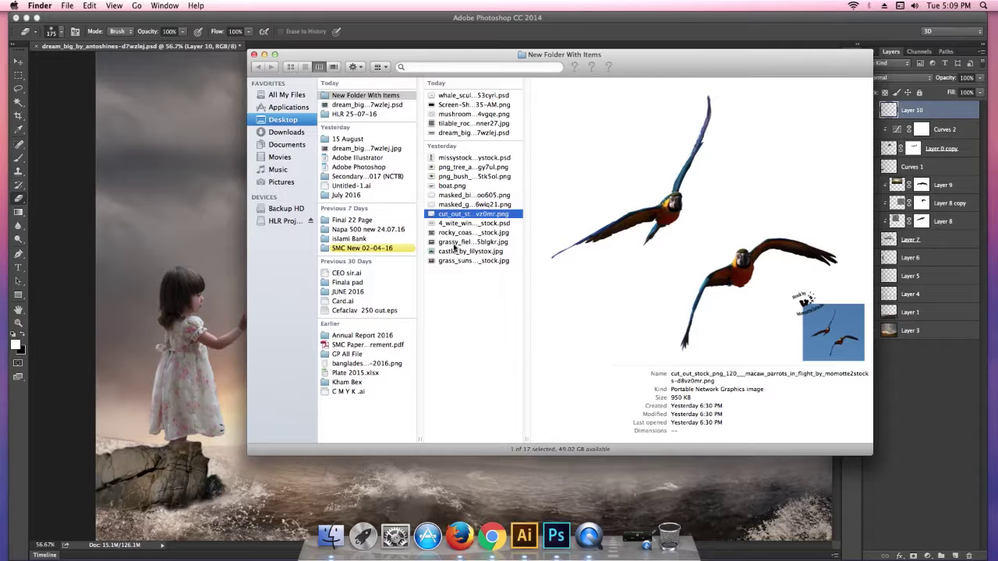
pyautogui.press('Up')
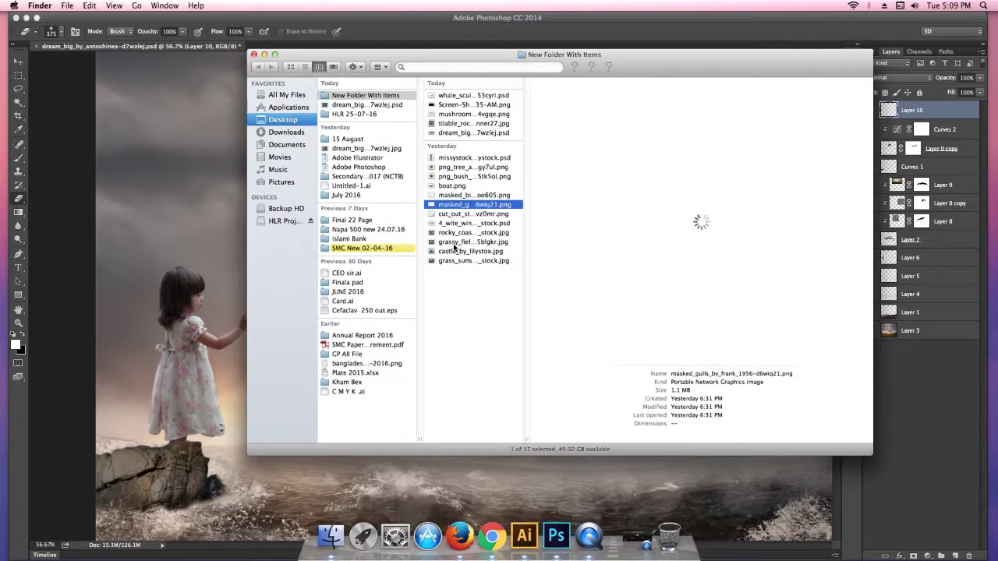
pyautogui.press('Up')
pyautogui.press('Up')
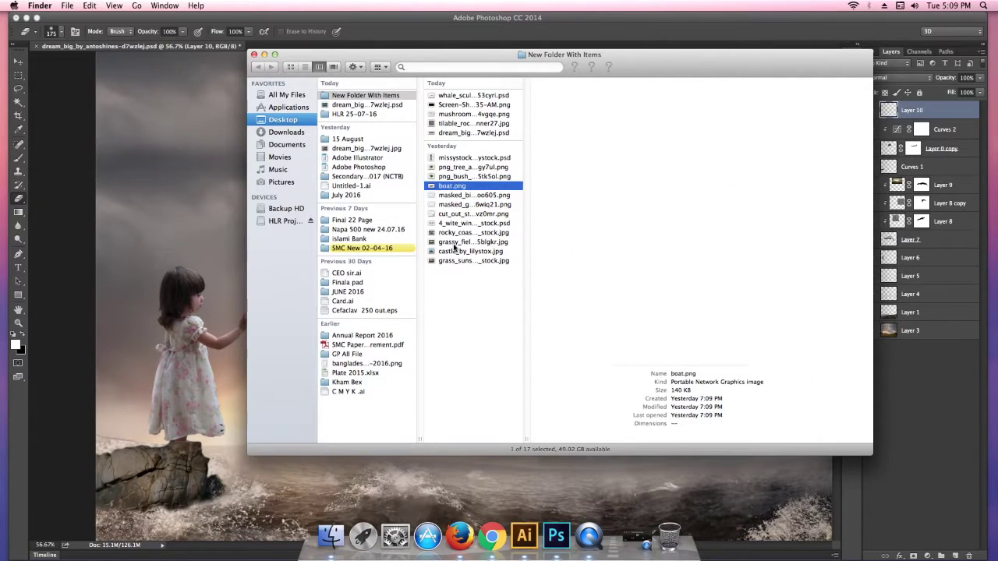
pyautogui.rightClick(466, 188)
pyautogui.moveTo(495, 197)
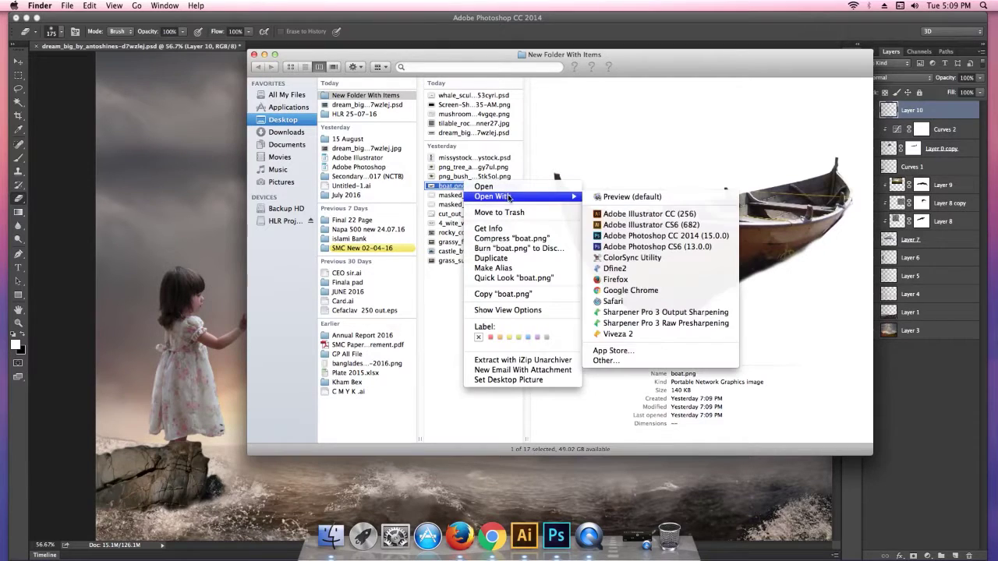
pyautogui.click(615, 235)
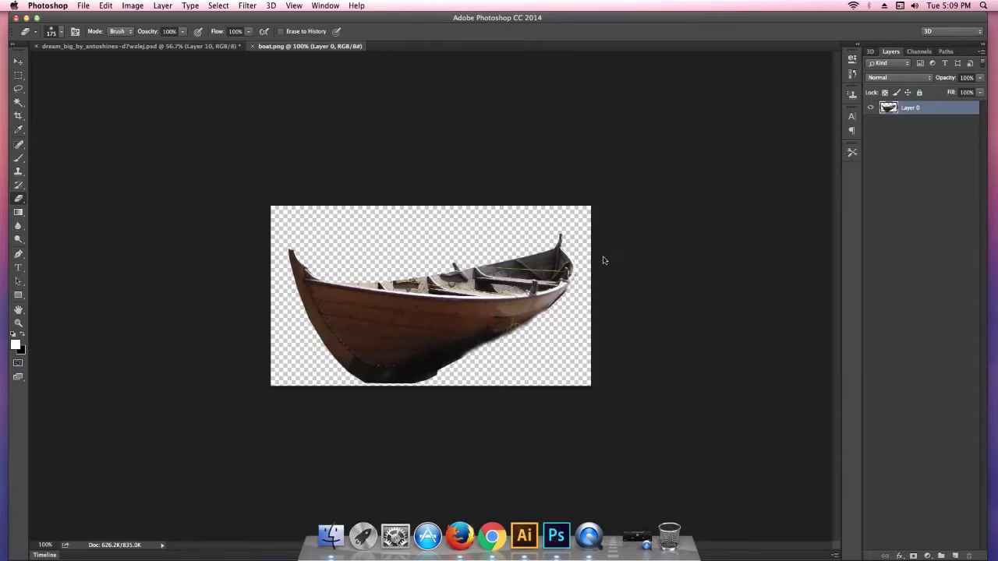
# Step: Bring the boat into the composite, scale it to about 38%, and set it on the grassy slope
pyautogui.press('v')
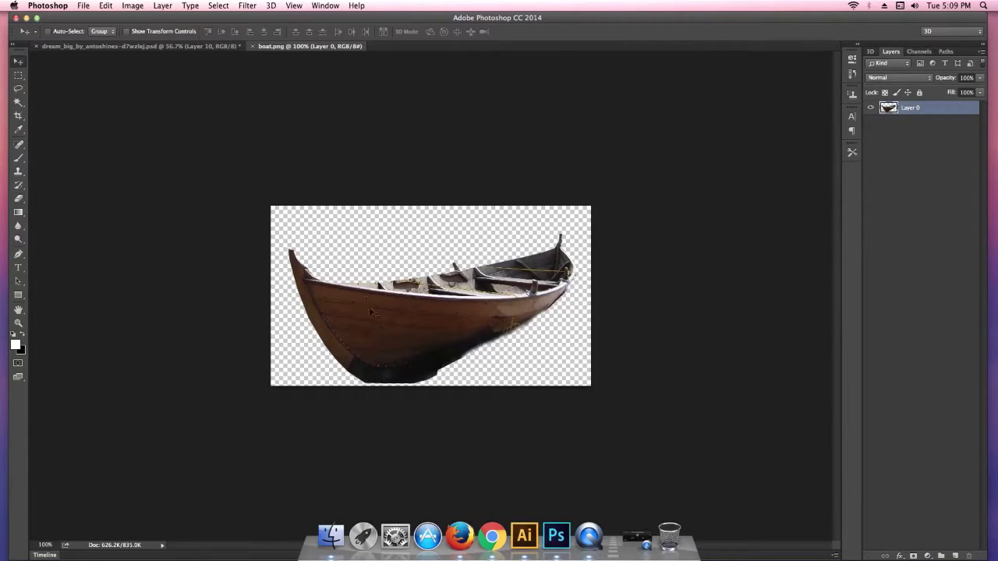
pyautogui.moveTo(376, 324); pyautogui.dragTo(152, 48)
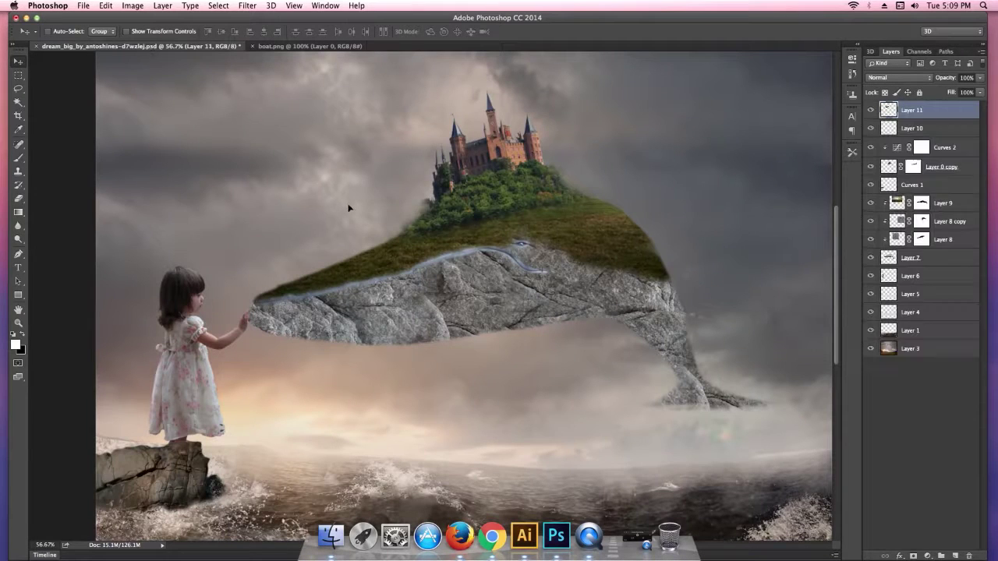
pyautogui.moveTo(153, 47)
pyautogui.mouseDown()
pyautogui.moveTo(341, 256)
pyautogui.moveTo(324, 262)
pyautogui.mouseUp()
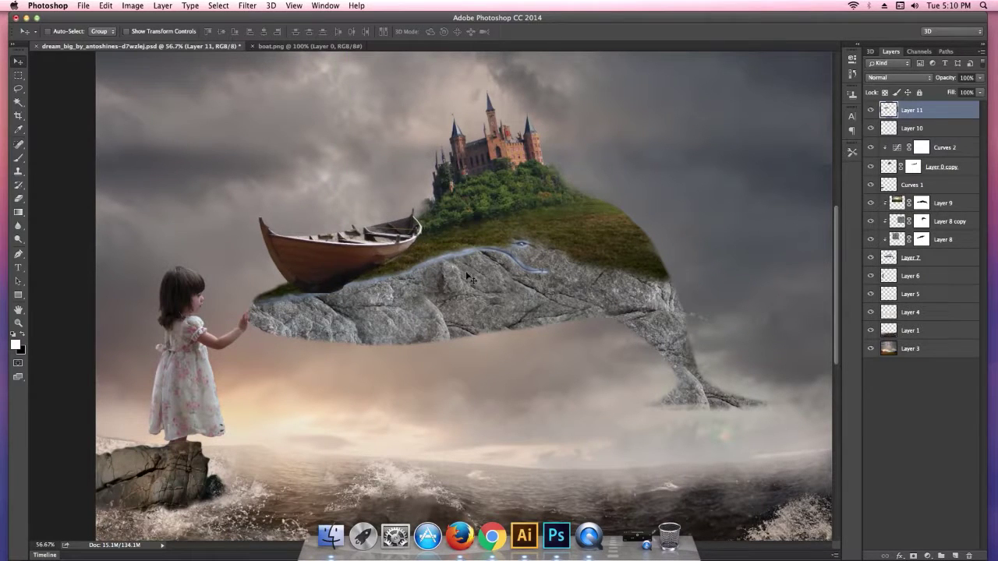
pyautogui.hotkey('ctrl', 't')
pyautogui.moveTo(259, 209); pyautogui.dragTo(291, 222)
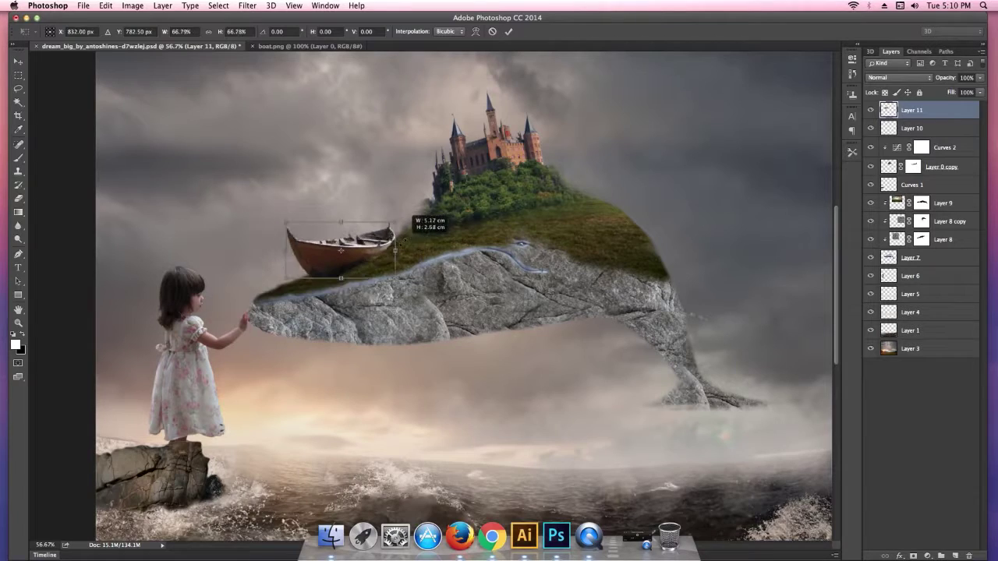
pyautogui.scroll(5, 292, 221)
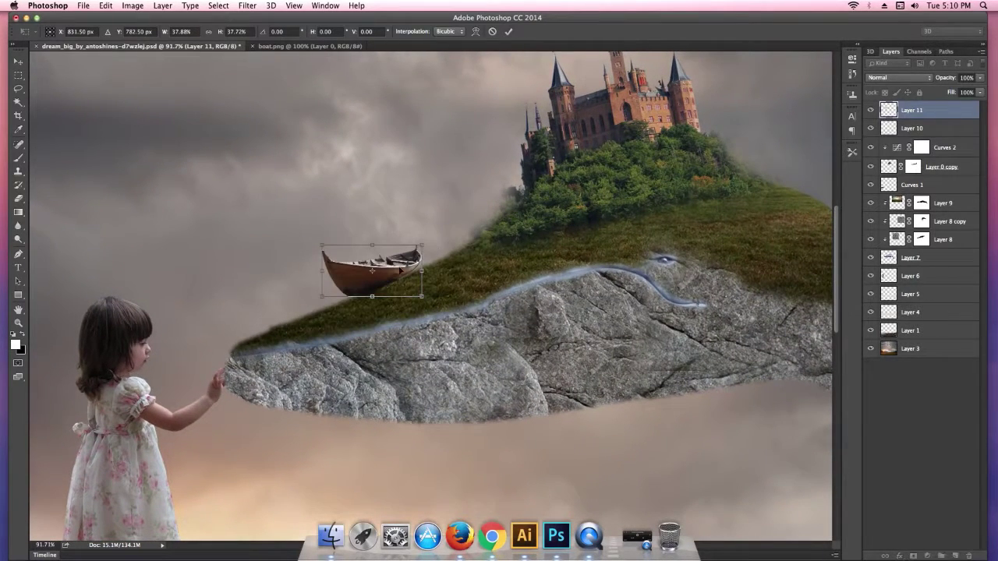
pyautogui.moveTo(382, 284); pyautogui.dragTo(377, 306)
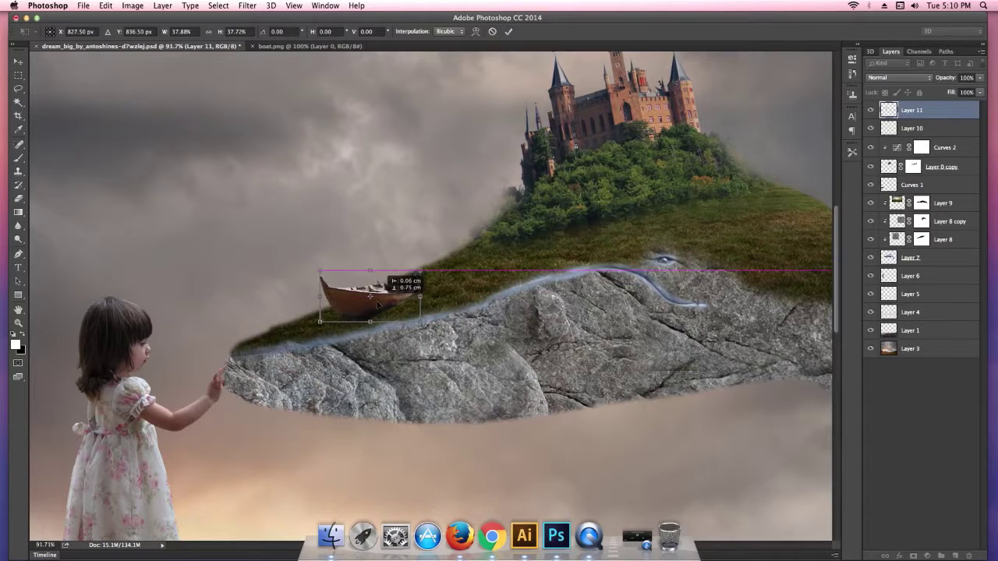
pyautogui.moveTo(378, 306); pyautogui.dragTo(374, 301)
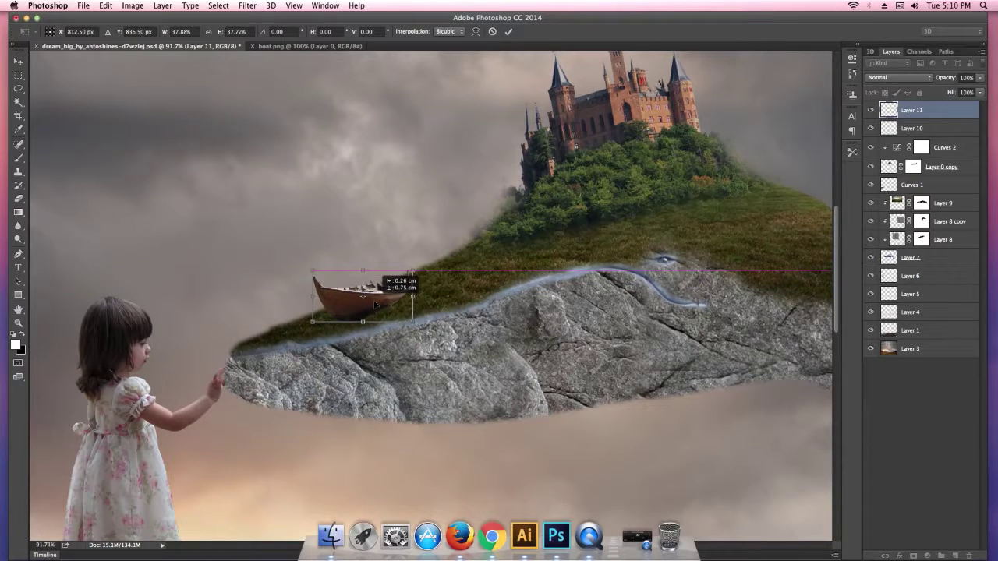
pyautogui.click(509, 31)
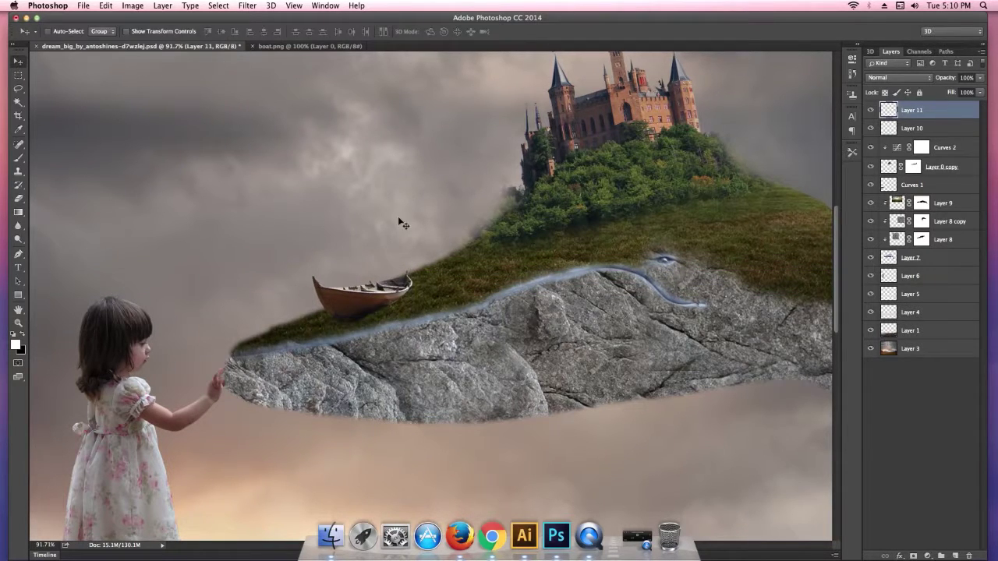
# Step: Add an empty Layer 12 beneath the boat's Layer 11
pyautogui.scroll(1, 338, 274)
pyautogui.scroll(3, 338, 274)
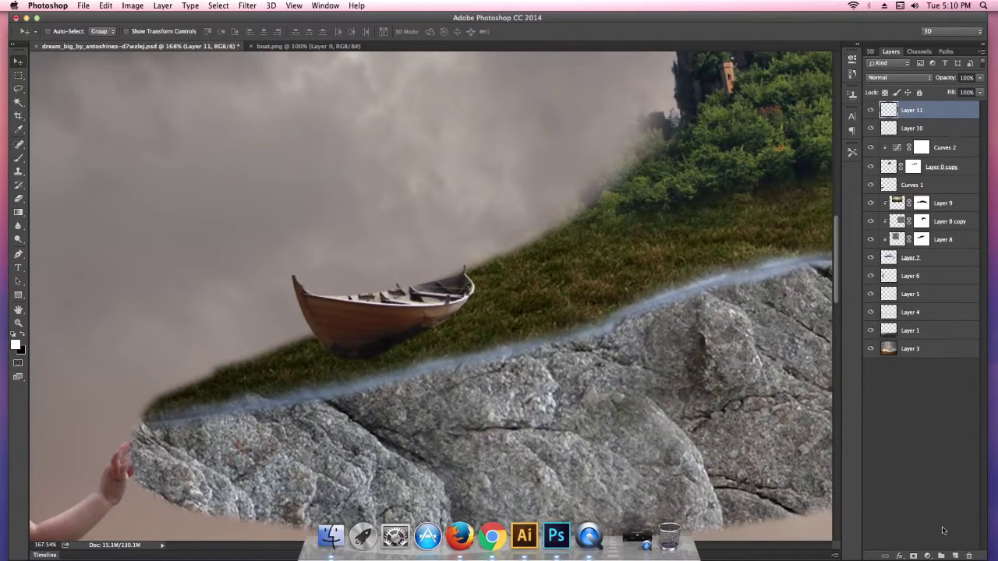
pyautogui.click(955, 557)
pyautogui.moveTo(931, 109); pyautogui.dragTo(930, 135)
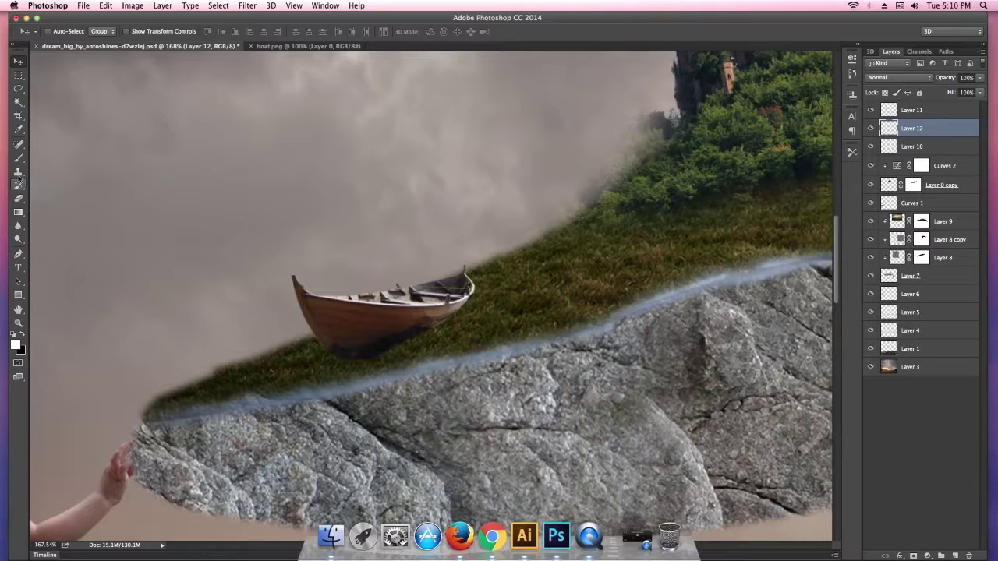
# Step: Paint a soft black shadow under the boat's hull from stern to bow with a smaller brush
pyautogui.click(19, 158)
pyautogui.click(221, 31)
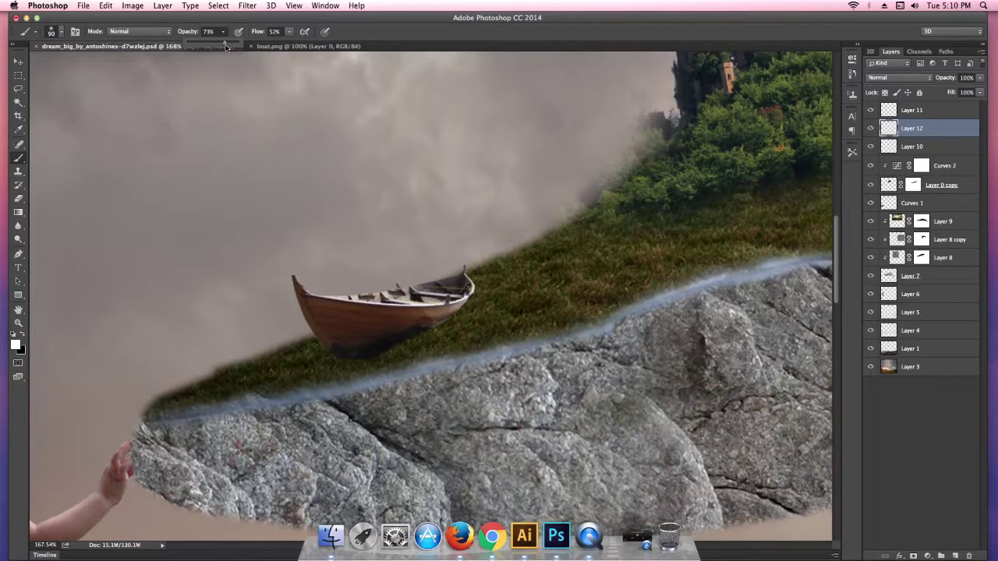
pyautogui.press('[')
pyautogui.press('[')
pyautogui.press('[')
pyautogui.press('[')
pyautogui.moveTo(342, 358); pyautogui.dragTo(387, 347)
pyautogui.click(387, 346)
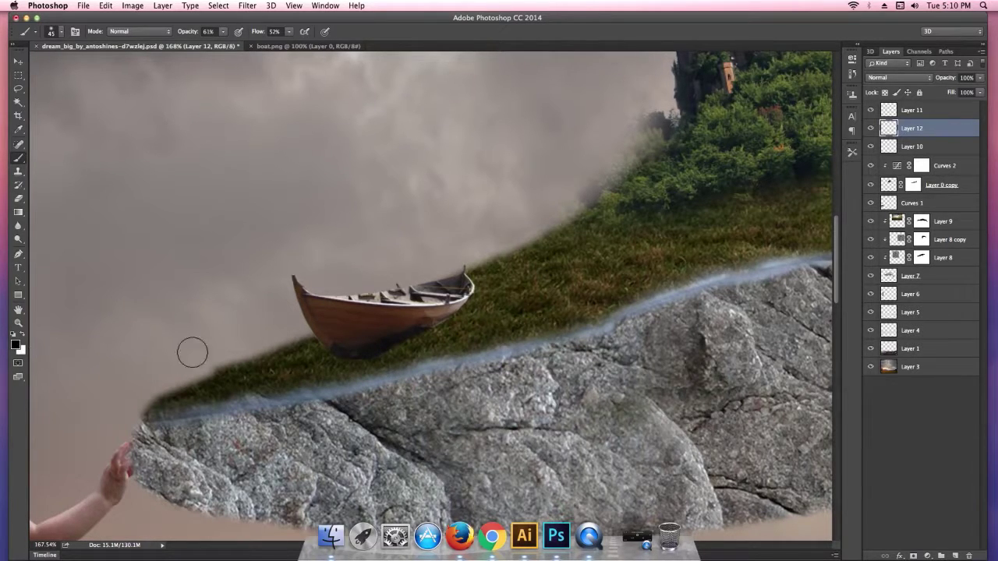
pyautogui.moveTo(336, 356); pyautogui.dragTo(450, 311)
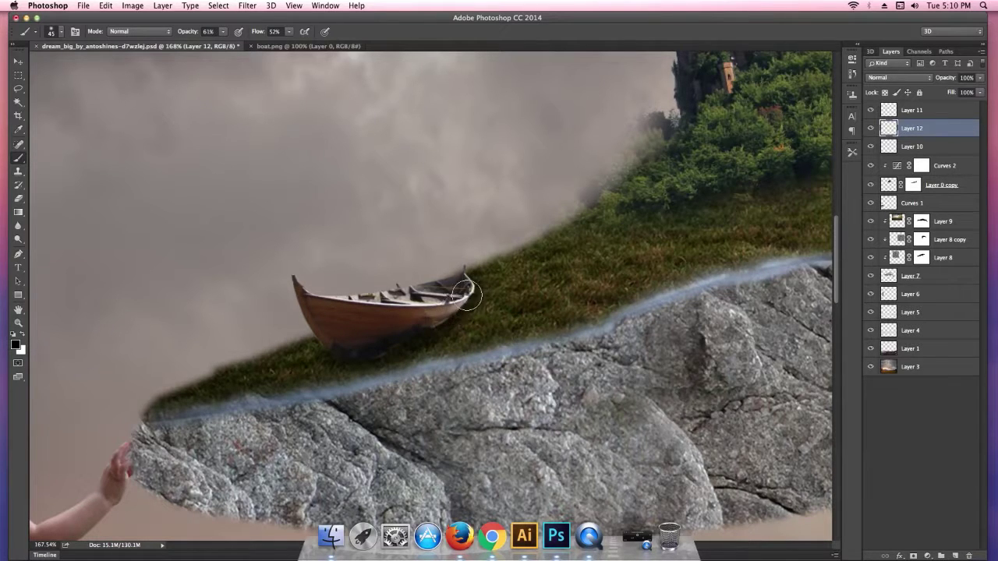
pyautogui.moveTo(319, 335); pyautogui.dragTo(383, 351)
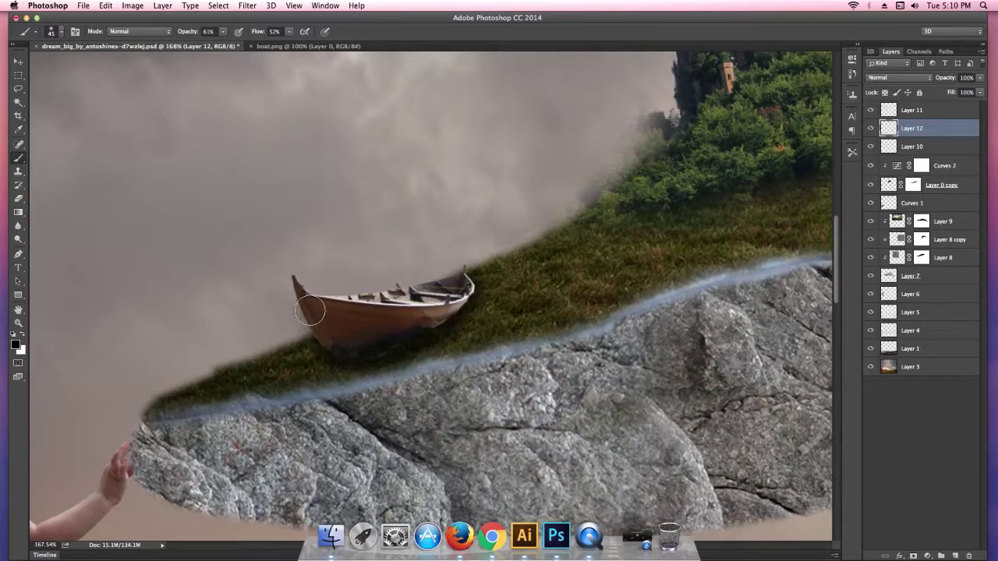
pyautogui.click(304, 326)
# Step: Lower Layer 12's opacity to 63% and zoom out to view the whole image
pyautogui.click(980, 78)
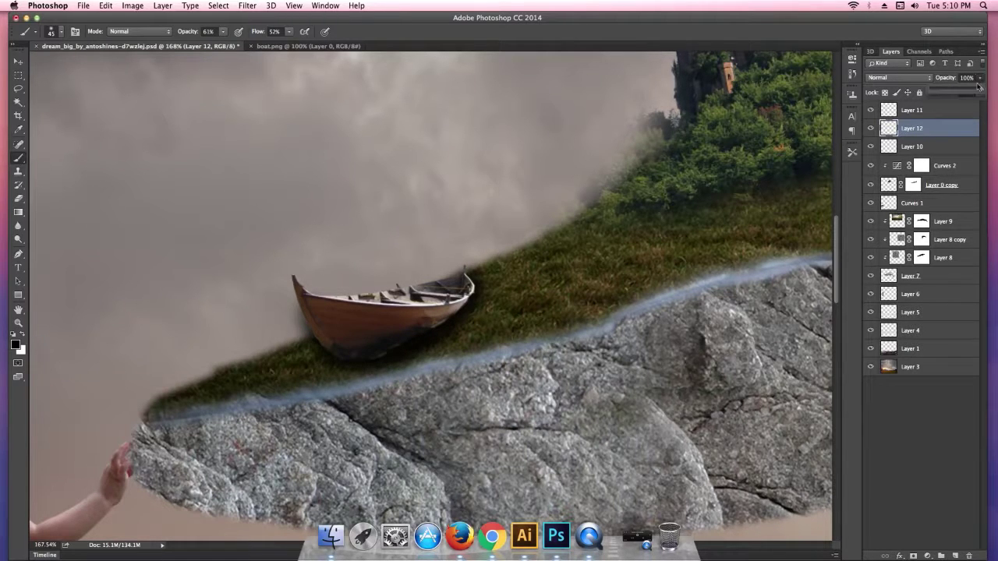
pyautogui.moveTo(979, 92); pyautogui.dragTo(958, 91)
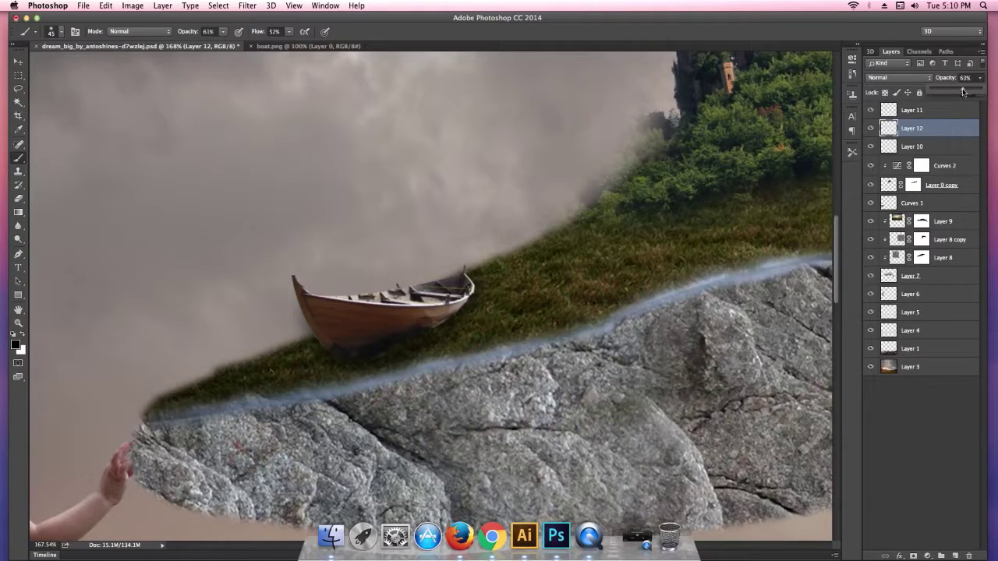
pyautogui.press('super+minus')
pyautogui.press('super+minus')
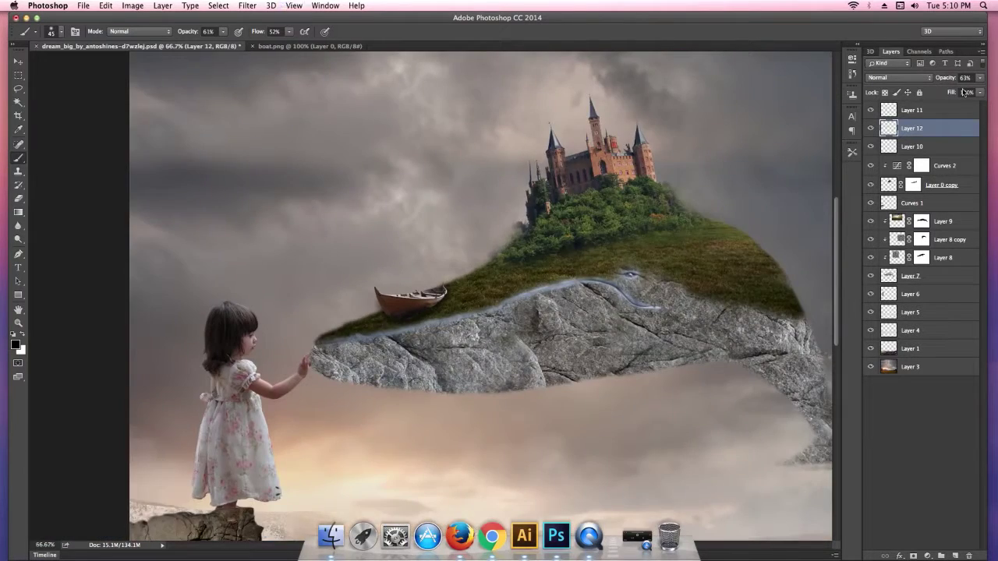
pyautogui.press('super+minus')
pyautogui.press('super+minus')
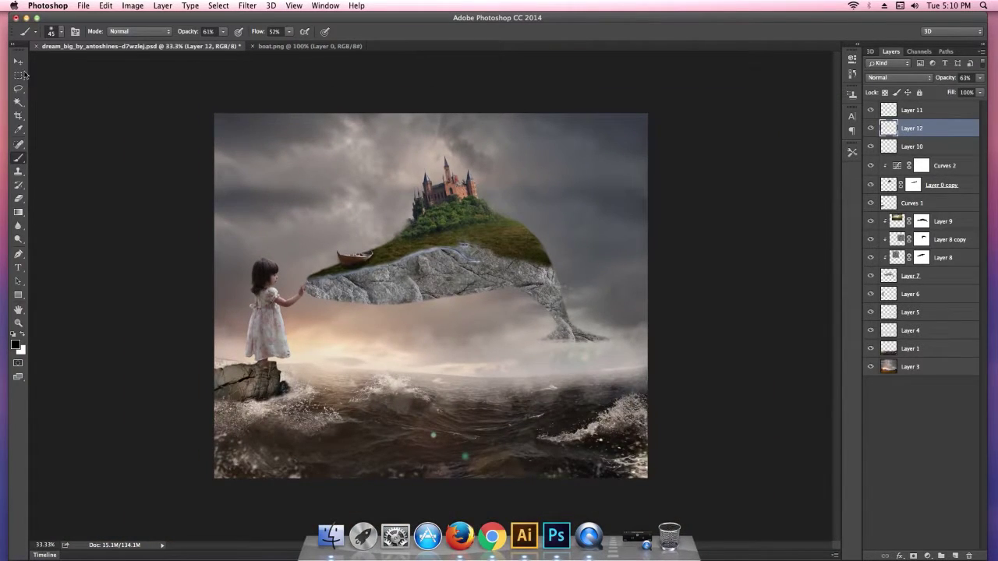
# Step: Nudge the boat's shadow into place with the Move tool and inspect the result
pyautogui.click(18, 61)
pyautogui.moveTo(304, 187); pyautogui.dragTo(313, 238)
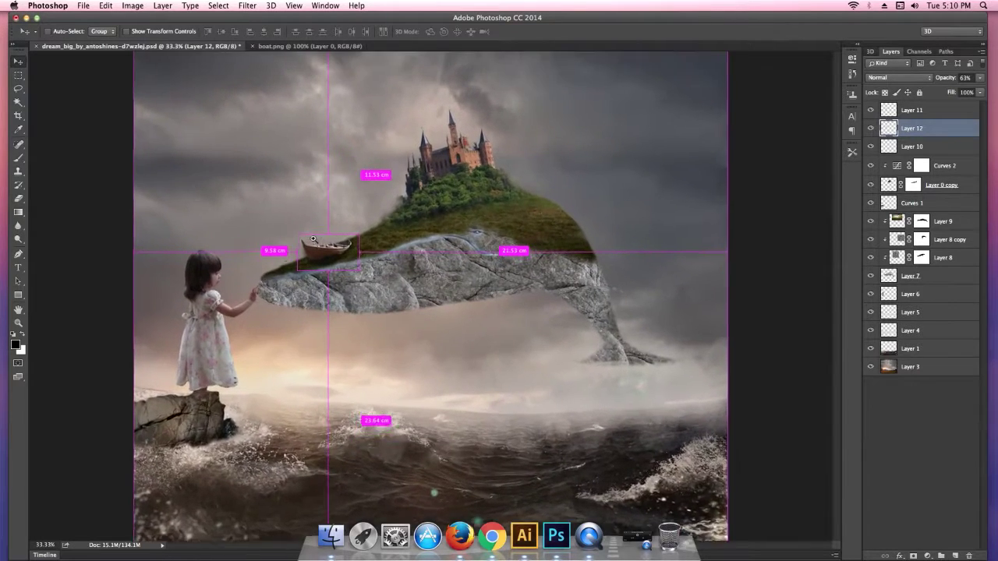
pyautogui.scroll(3, 312, 238)
pyautogui.scroll(1, 694, 339)
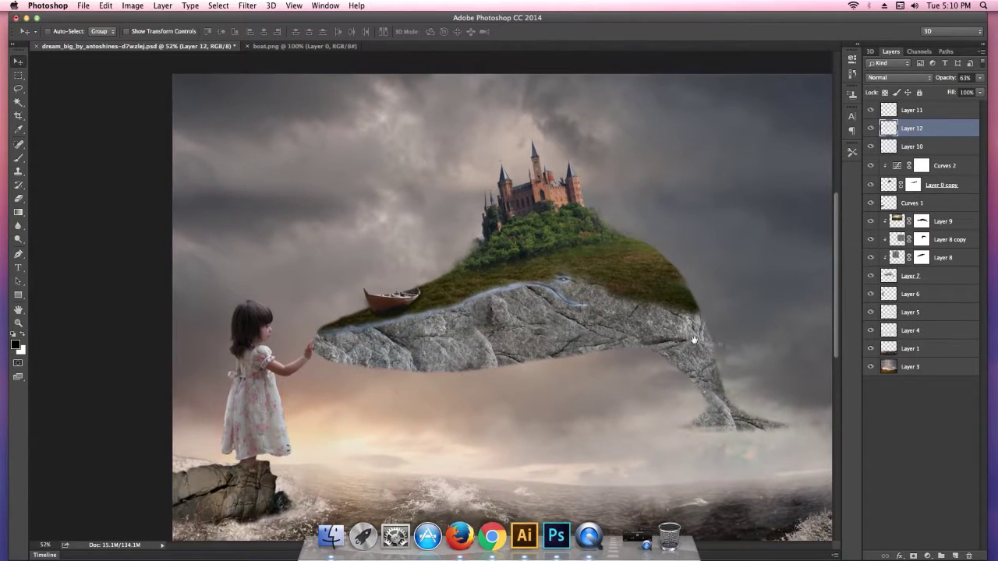
pyautogui.scroll(-1, 694, 339)
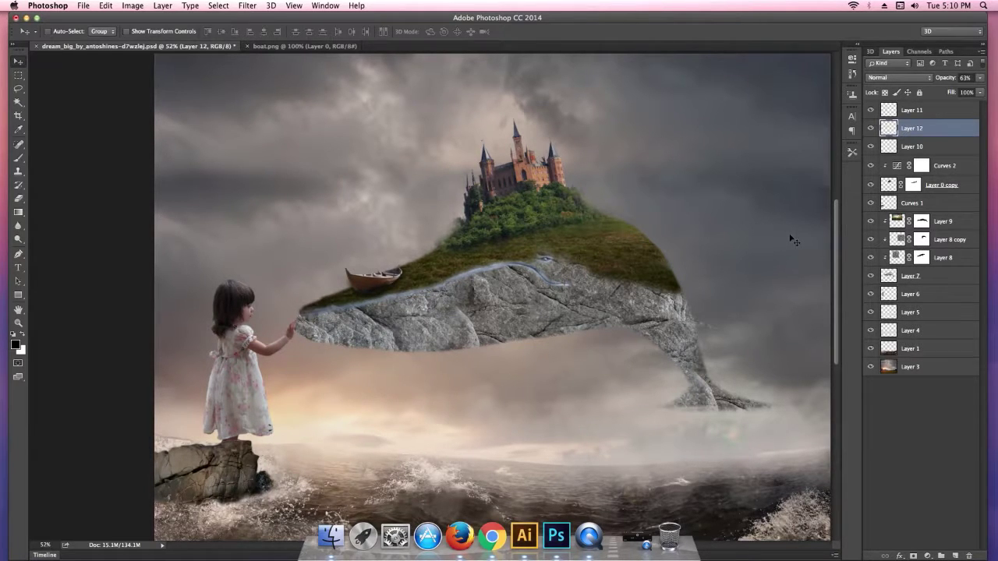
pyautogui.scroll(1, 466, 251)
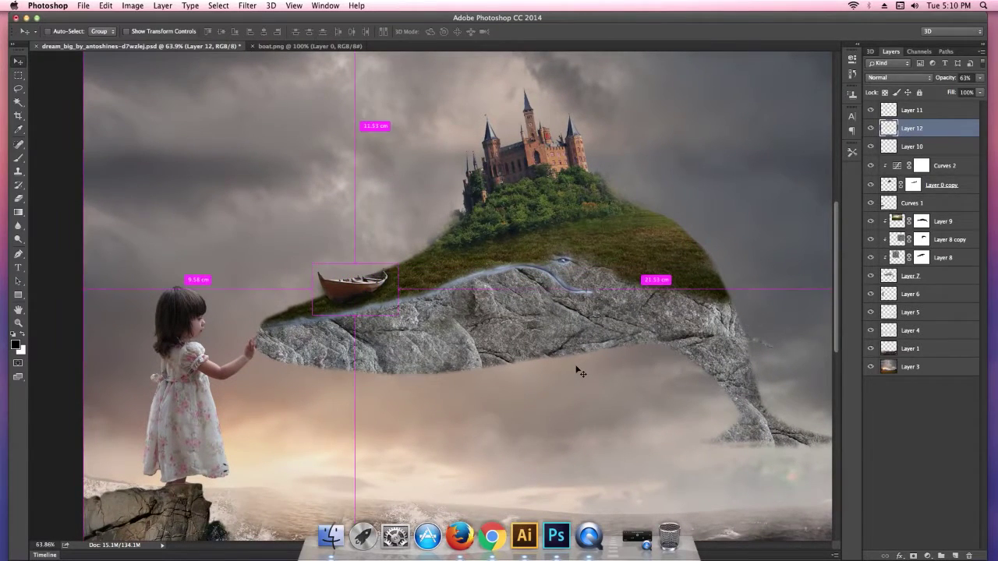
pyautogui.scroll(-1, 578, 372)
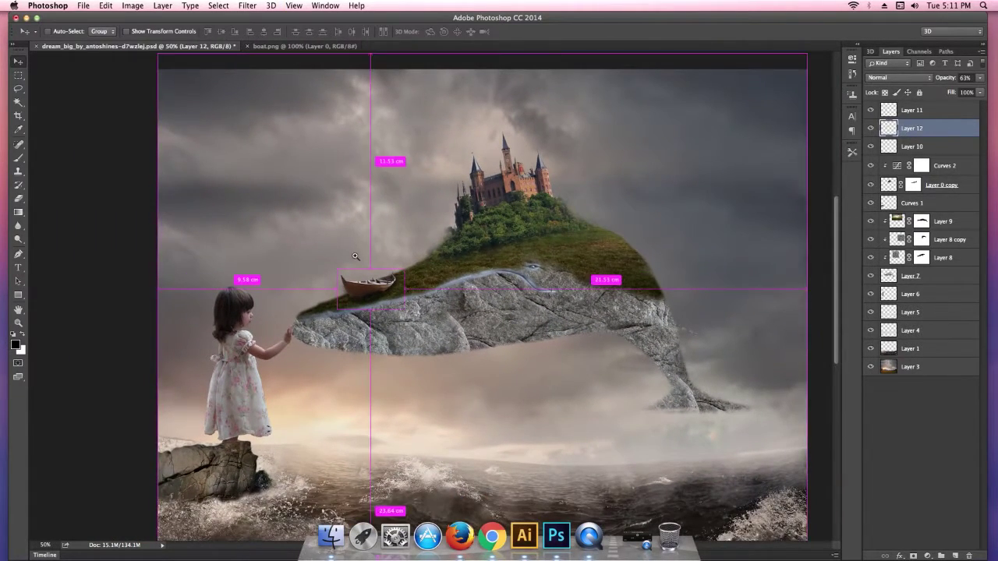
pyautogui.scroll(1, 352, 251)
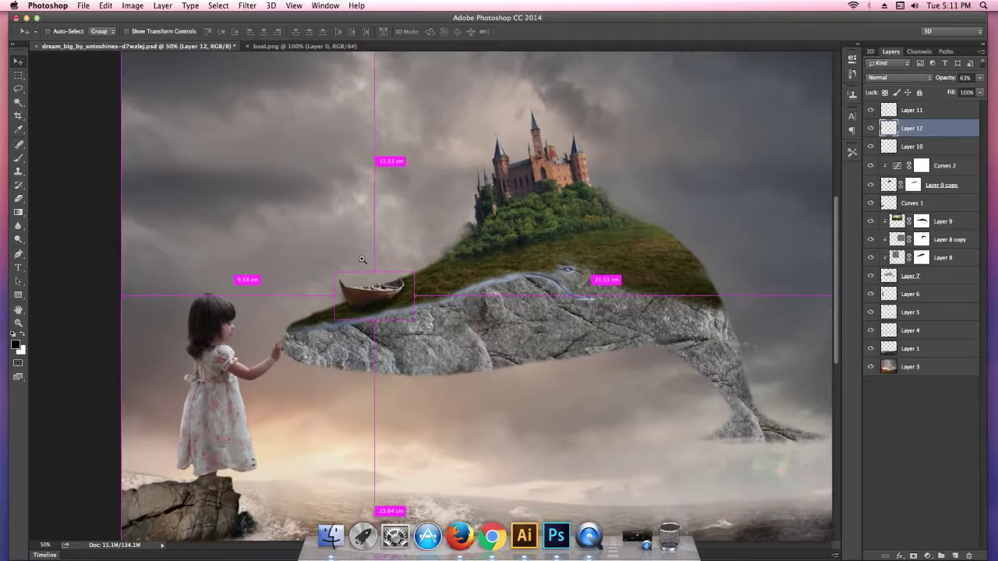
# Step: Close the separate boat.png document
pyautogui.click(266, 47)
pyautogui.press('super+w')
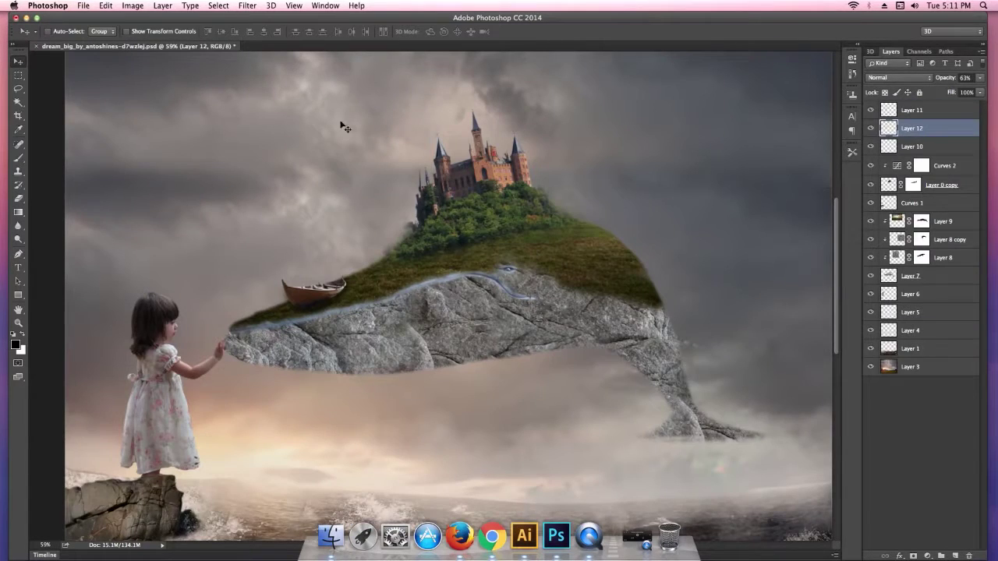
pyautogui.press('super+Tab')
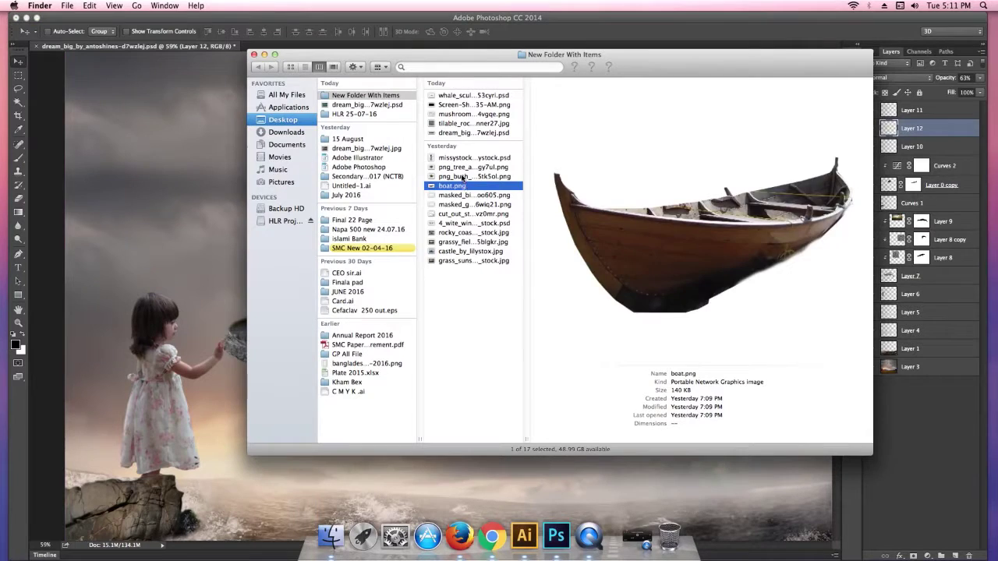
# Step: Open png_tree_ab_by_paradise234-d5gy7ul.png from Finder with Adobe Photoshop CC 2014
pyautogui.click(464, 177)
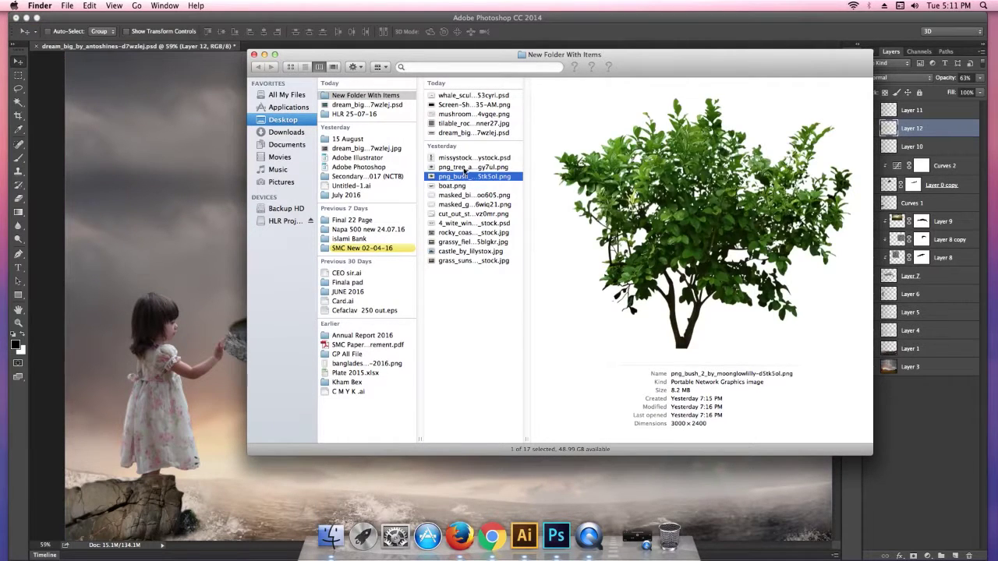
pyautogui.click(465, 168)
pyautogui.rightClick(465, 169)
pyautogui.moveTo(491, 180)
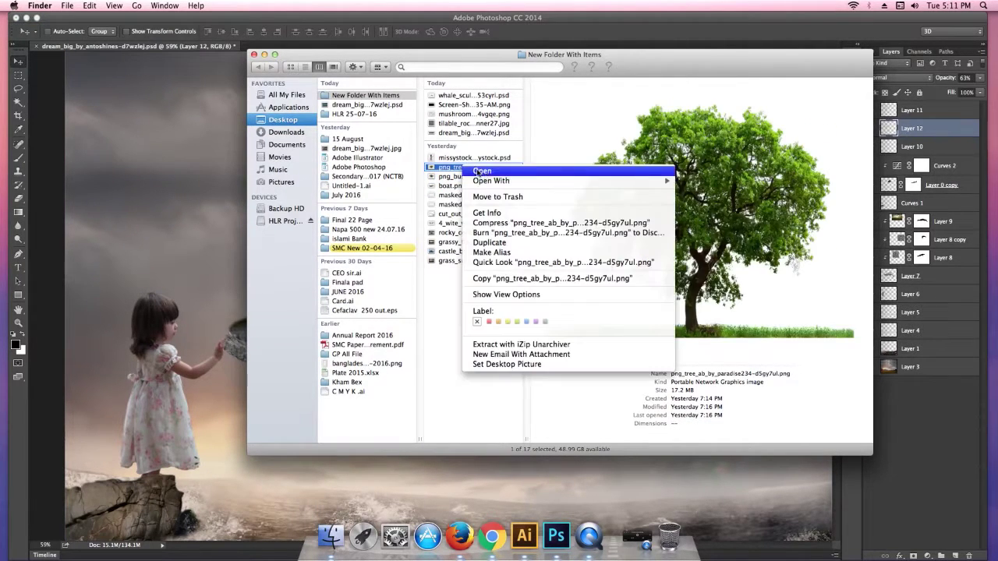
pyautogui.click(714, 222)
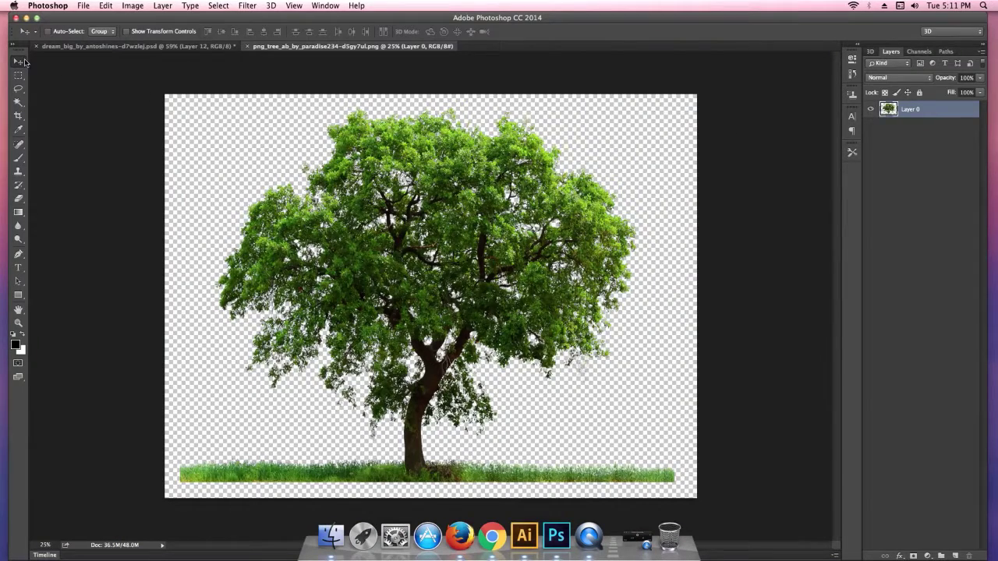
# Step: Drop the tree into dream_big as Layer 13, move it to the top, and make it a smart object
pyautogui.moveTo(358, 195); pyautogui.dragTo(158, 46)
pyautogui.moveTo(342, 152); pyautogui.dragTo(362, 199)
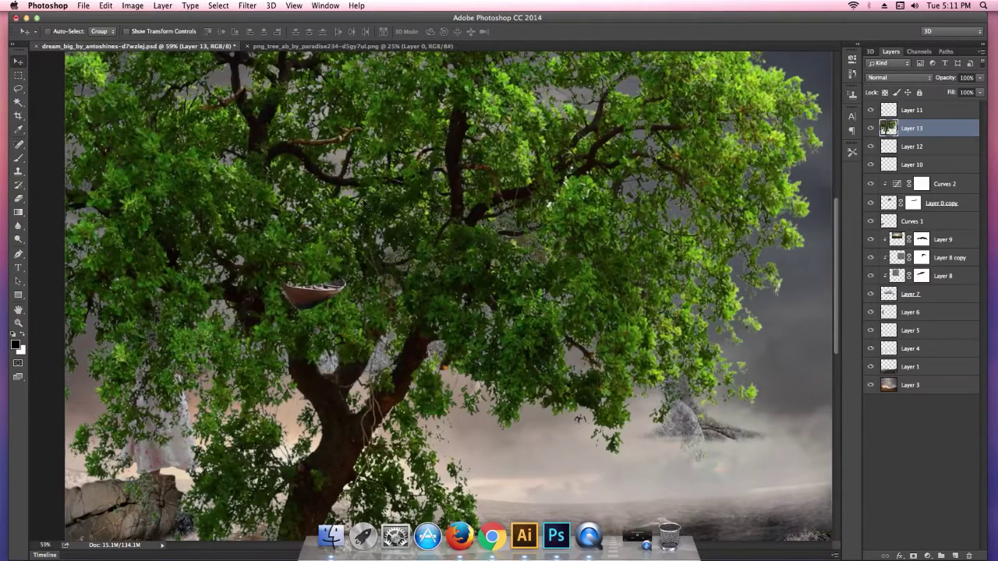
pyautogui.moveTo(946, 129); pyautogui.dragTo(940, 105)
pyautogui.rightClick(939, 111)
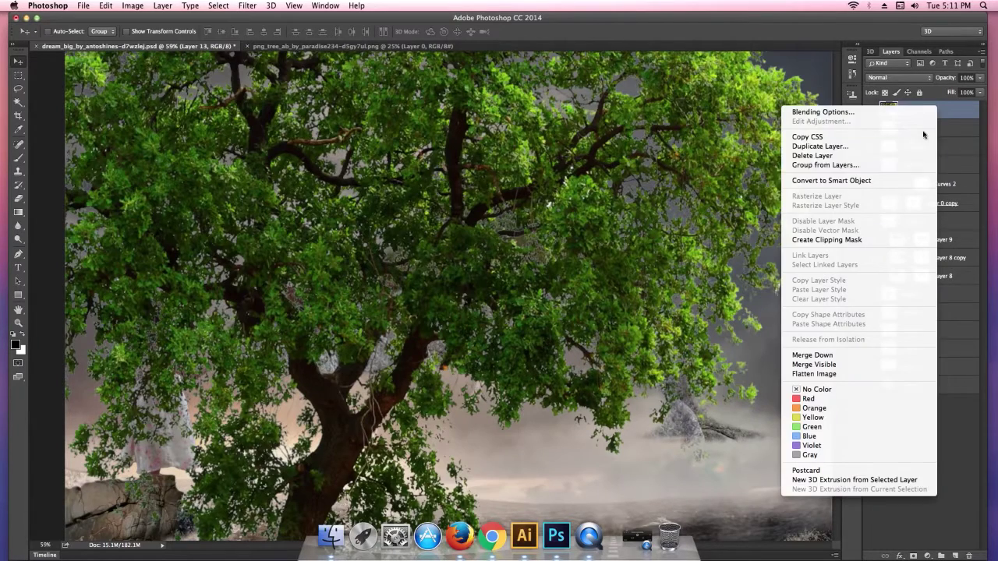
pyautogui.click(849, 182)
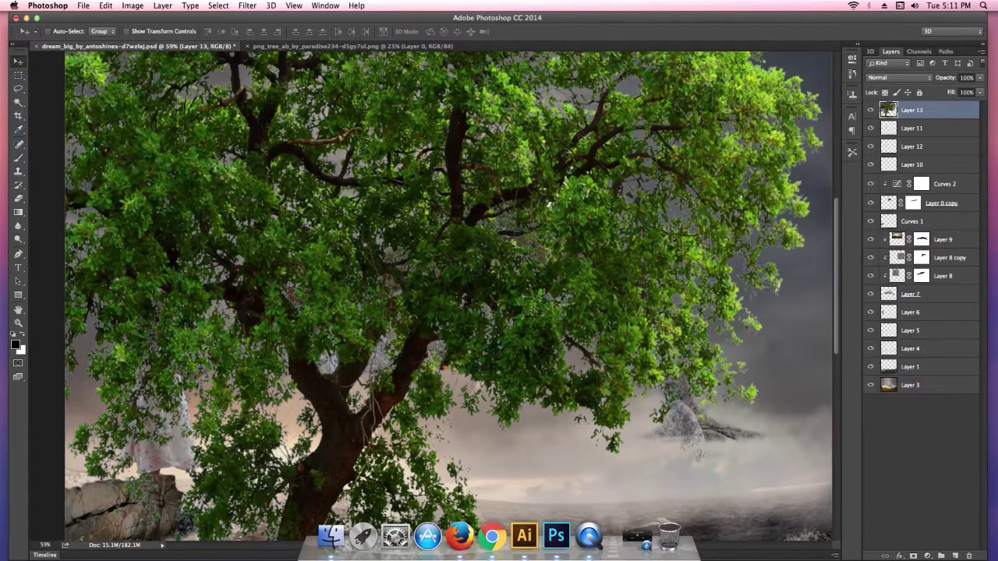
pyautogui.press('super+minus')
pyautogui.press('super+minus')
pyautogui.press('super+minus')
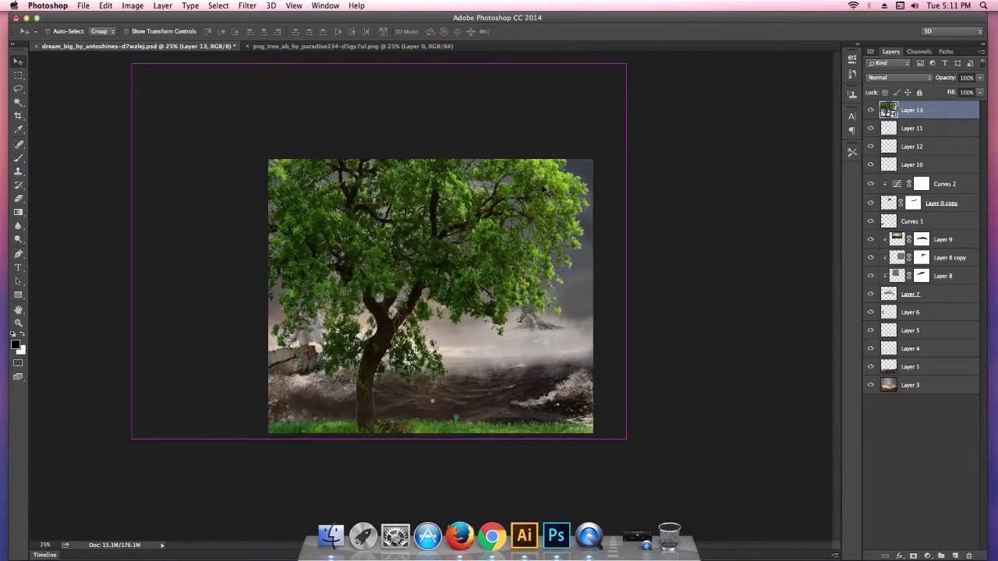
pyautogui.press('super+t')
# Step: Scale the tree to about 8.8%, tilt it -24.39°, and place it on the whale's front beside the boat
pyautogui.moveTo(628, 62)
pyautogui.mouseDown()
pyautogui.moveTo(474, 201)
pyautogui.moveTo(435, 209)
pyautogui.moveTo(404, 232)
pyautogui.mouseUp()
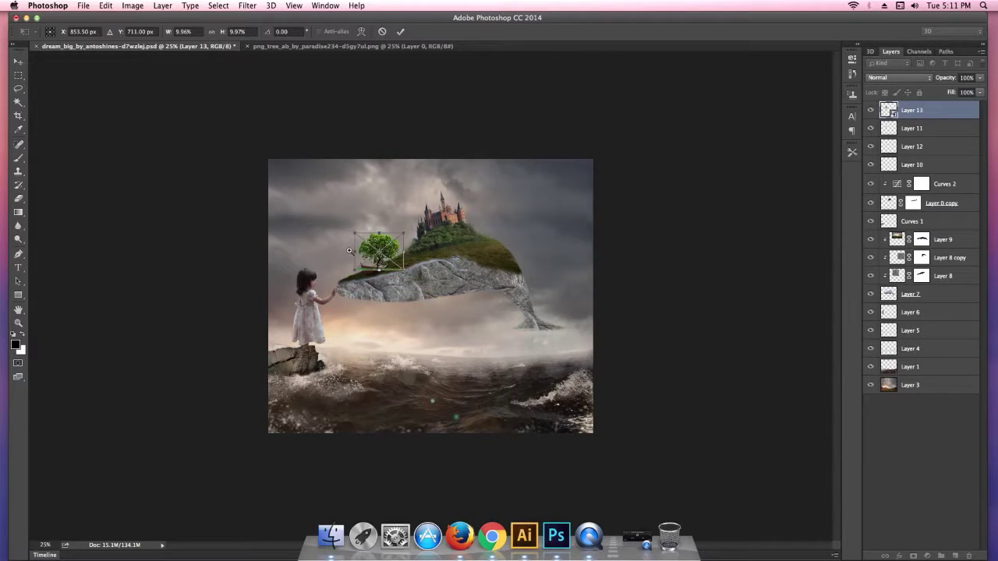
pyautogui.click(343, 248)
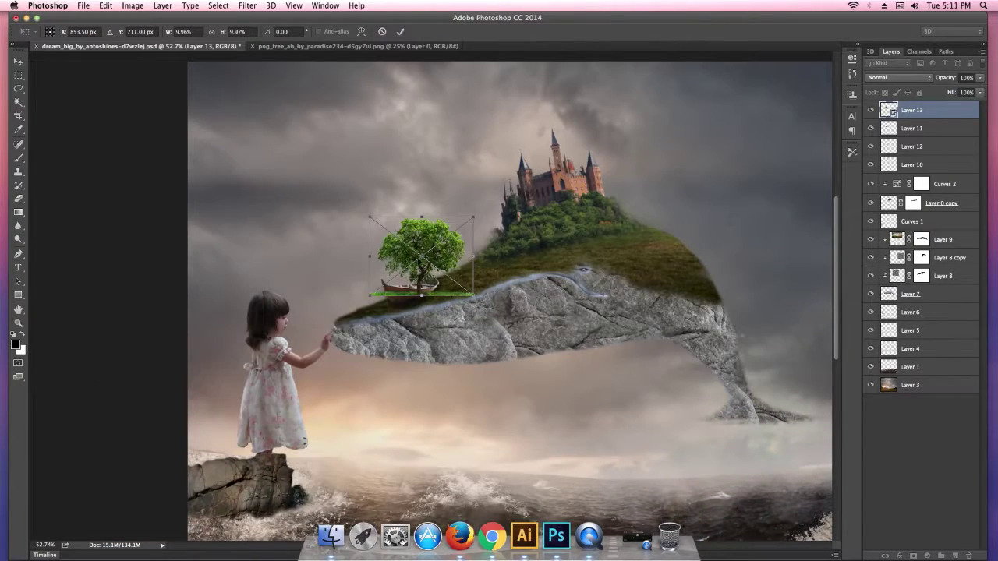
pyautogui.moveTo(427, 230); pyautogui.dragTo(378, 251)
pyautogui.moveTo(434, 323); pyautogui.dragTo(440, 289)
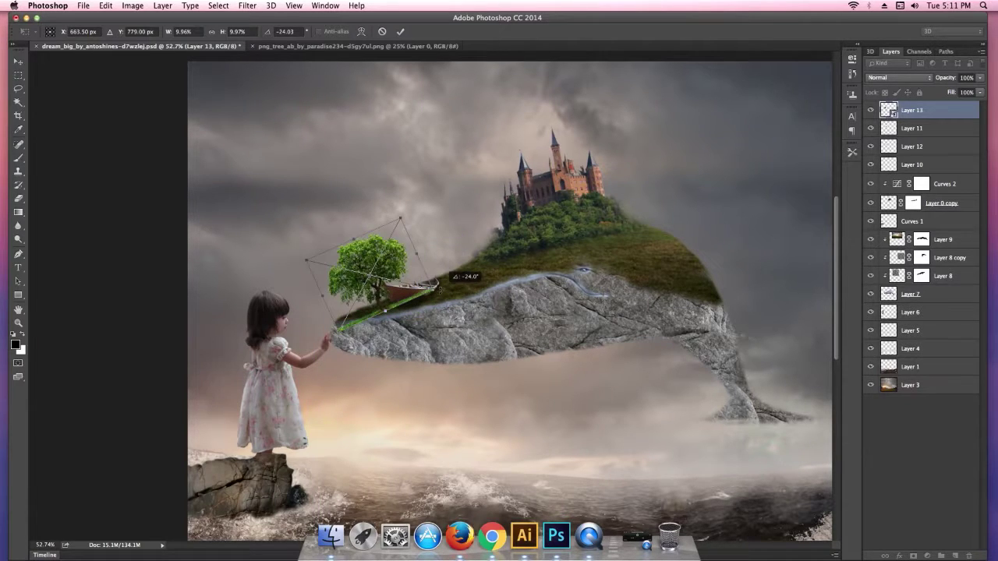
pyautogui.moveTo(373, 248); pyautogui.dragTo(353, 244)
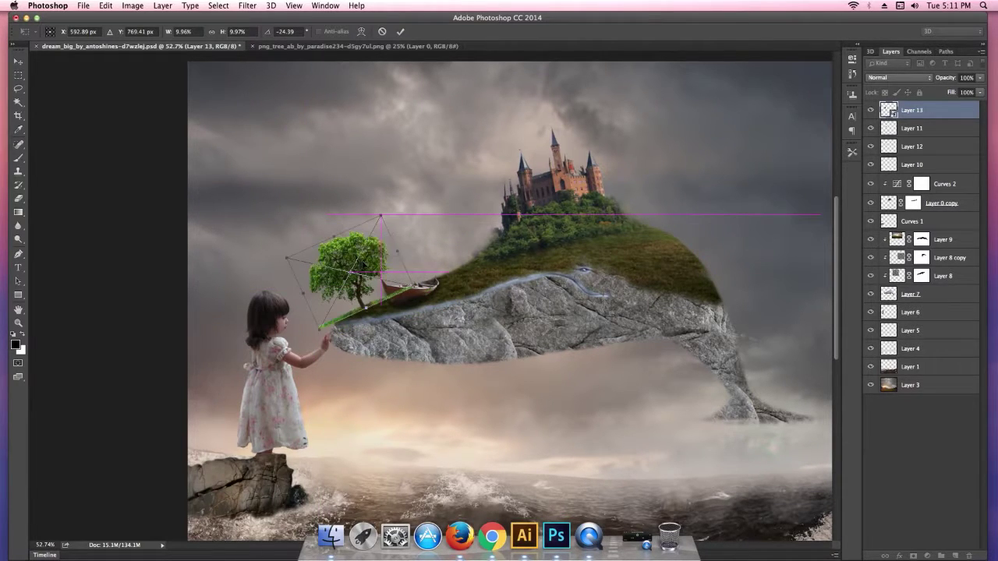
pyautogui.moveTo(413, 286); pyautogui.dragTo(404, 288)
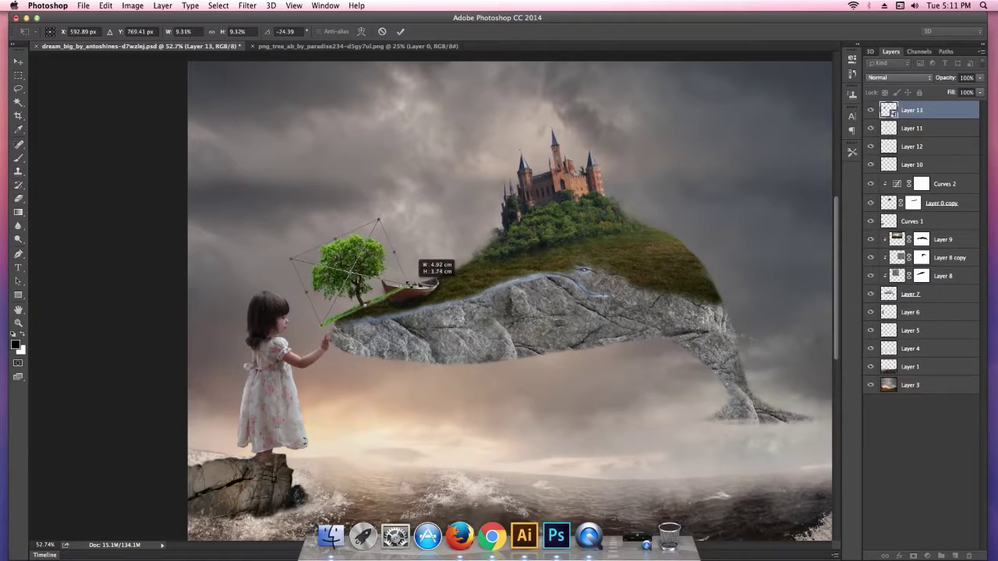
pyautogui.scroll(5, 336, 281)
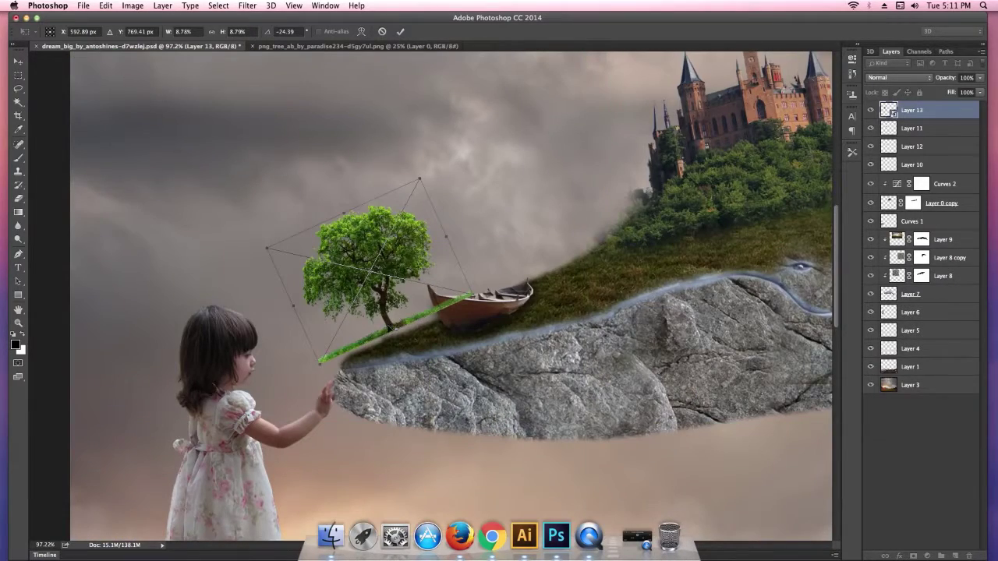
pyautogui.moveTo(404, 328); pyautogui.dragTo(422, 338)
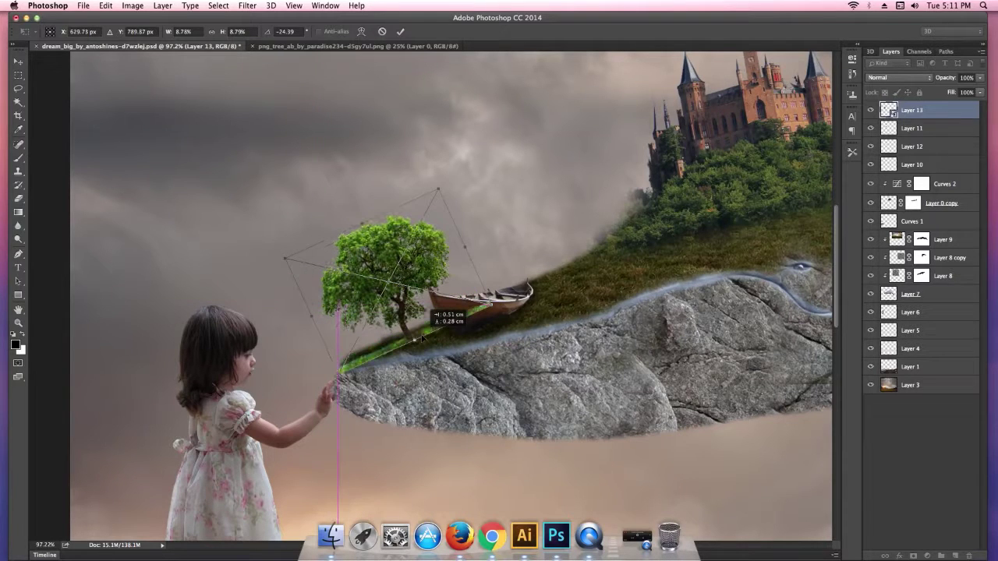
pyautogui.click(400, 32)
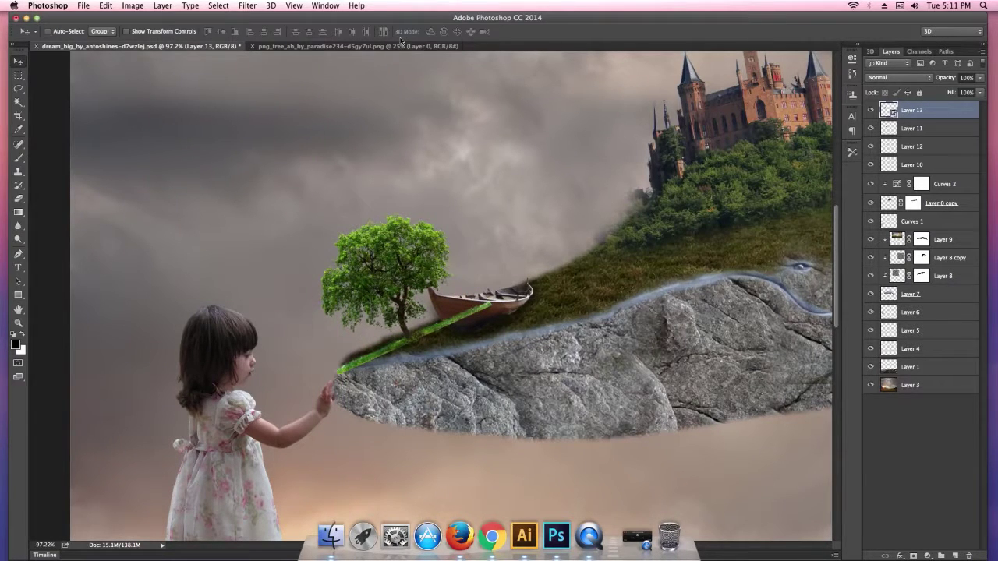
# Step: Add a mask to Layer 13, rasterize it, and erase the green stripe along the island edge
pyautogui.click(914, 556)
pyautogui.click(890, 113)
pyautogui.rightClick(893, 116)
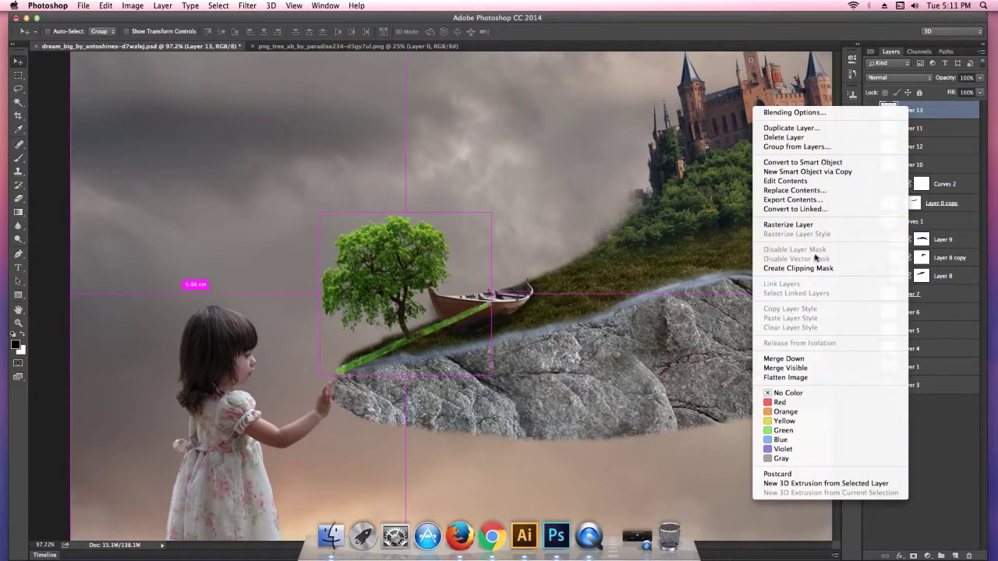
pyautogui.click(811, 225)
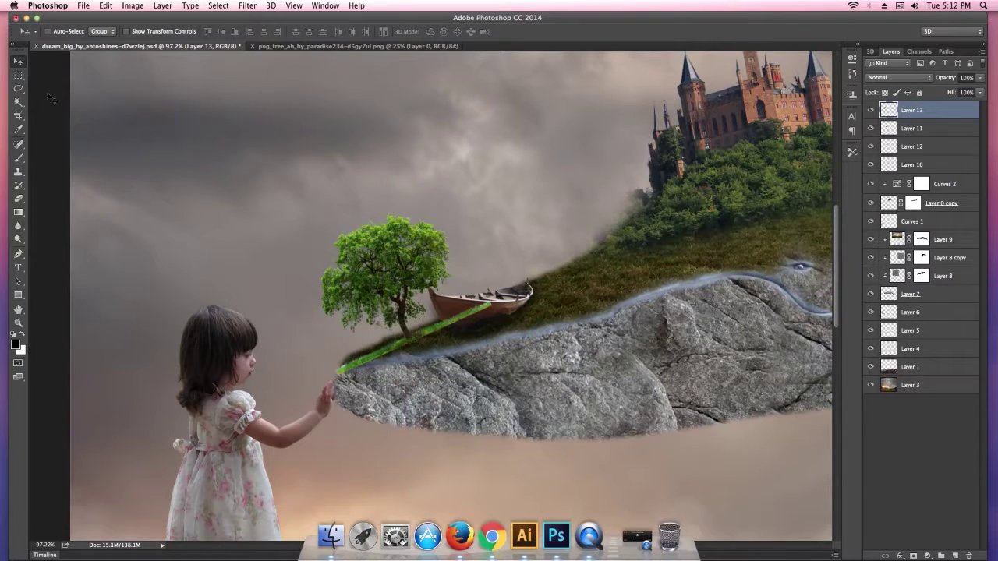
pyautogui.click(18, 199)
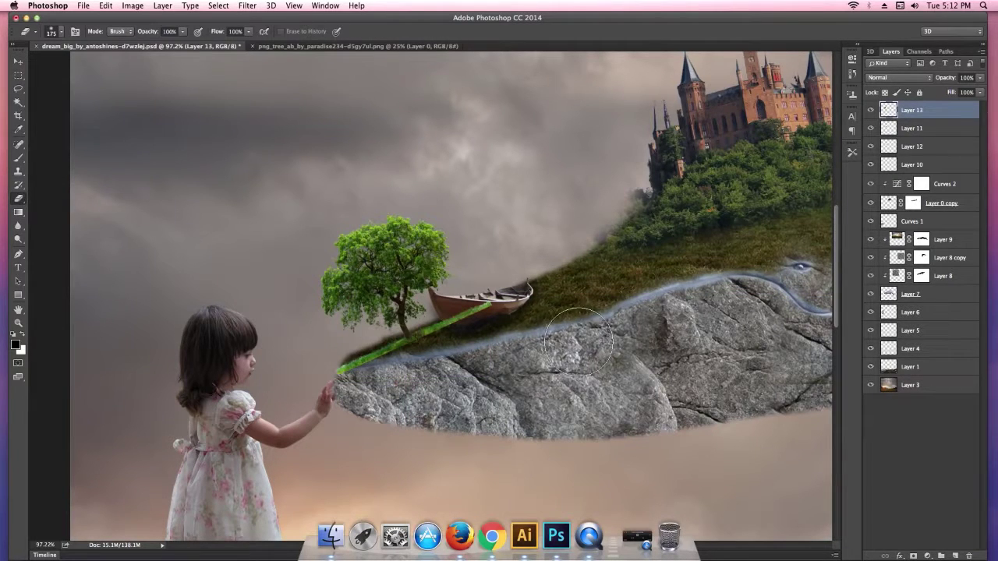
pyautogui.moveTo(491, 310)
pyautogui.mouseDown()
pyautogui.moveTo(387, 374)
pyautogui.moveTo(435, 372)
pyautogui.mouseUp()
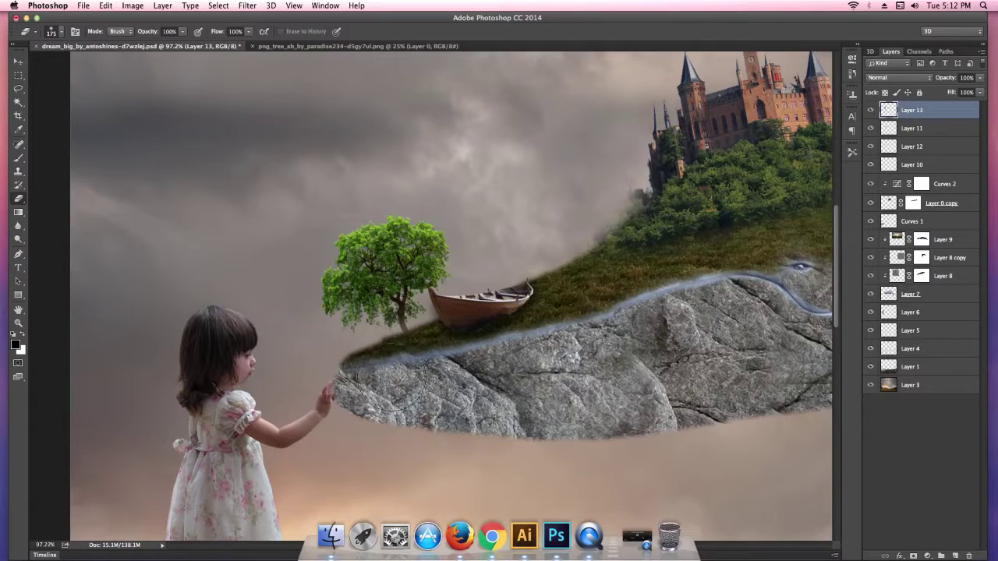
# Step: Duplicate the tree onto the island's right slope, tilted about 29 degrees
pyautogui.click(19, 62)
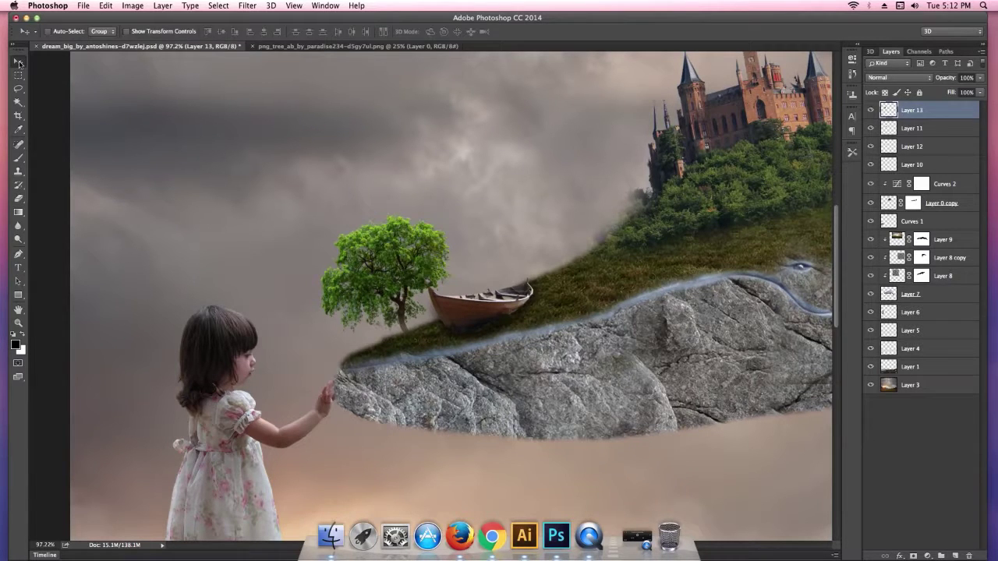
pyautogui.press('super+minus')
pyautogui.press('super+minus')
pyautogui.press('super+minus')
pyautogui.press('super+minus')
pyautogui.press('super+minus')
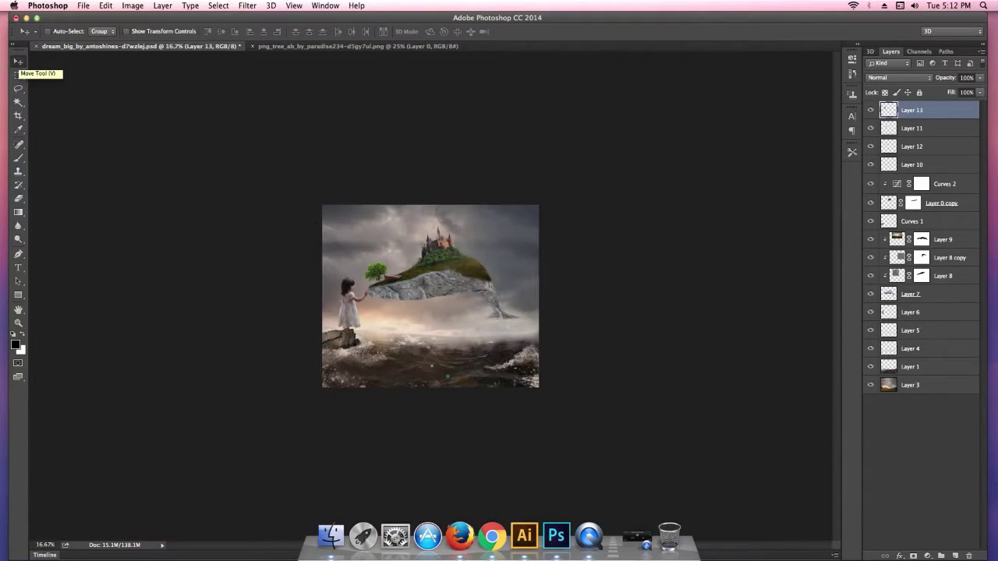
pyautogui.press('super+plus')
pyautogui.press('super+plus')
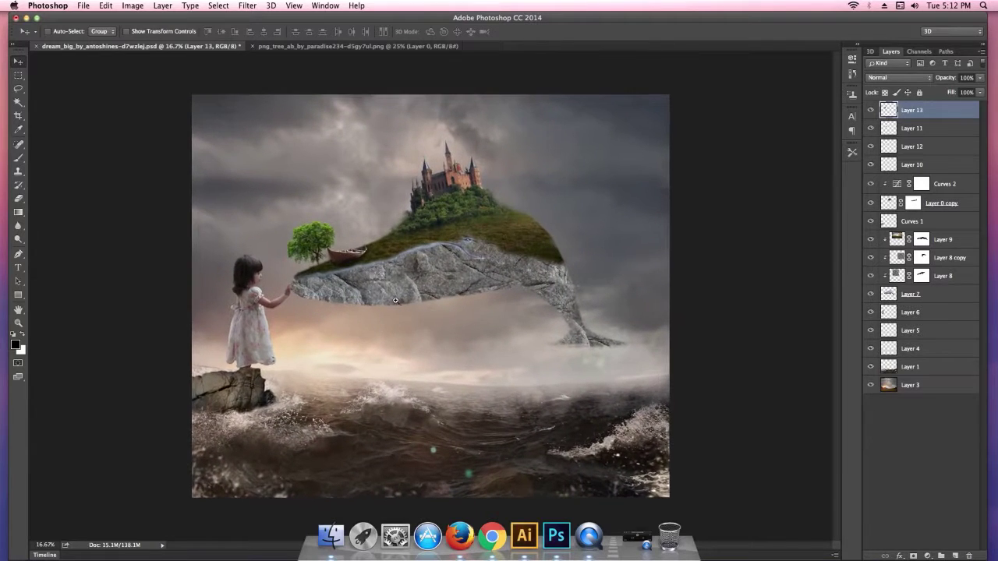
pyautogui.moveTo(315, 246)
pyautogui.mouseDown()
pyautogui.moveTo(330, 236)
pyautogui.moveTo(374, 247)
pyautogui.moveTo(512, 204)
pyautogui.mouseUp()
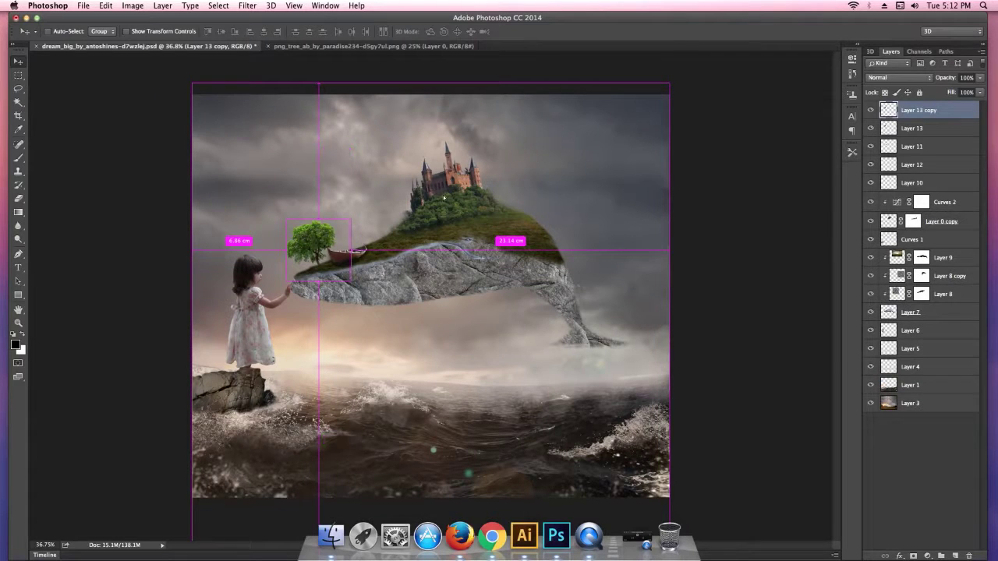
pyautogui.moveTo(511, 205); pyautogui.dragTo(517, 206)
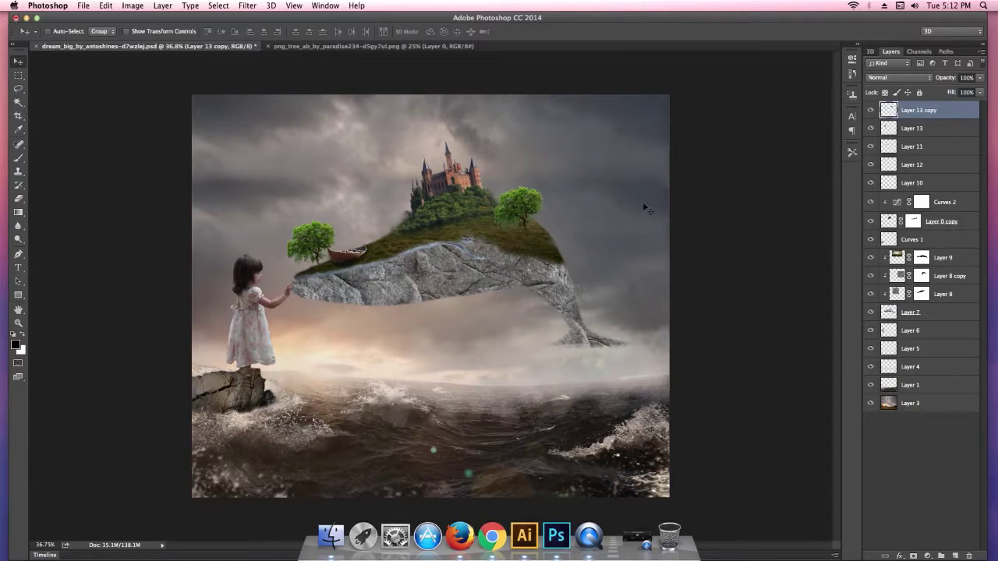
pyautogui.hotkey('ctrl', 't')
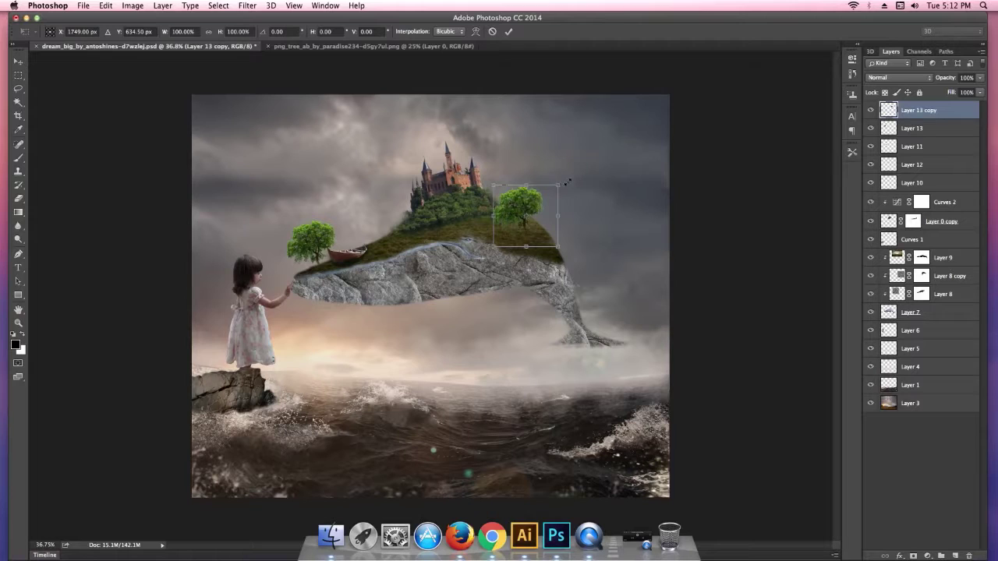
pyautogui.moveTo(567, 182); pyautogui.dragTo(566, 183)
pyautogui.hotkey('ctrl', 'z')
pyautogui.moveTo(573, 181)
pyautogui.mouseDown()
pyautogui.moveTo(579, 205)
pyautogui.moveTo(564, 224)
pyautogui.moveTo(539, 222)
pyautogui.mouseUp()
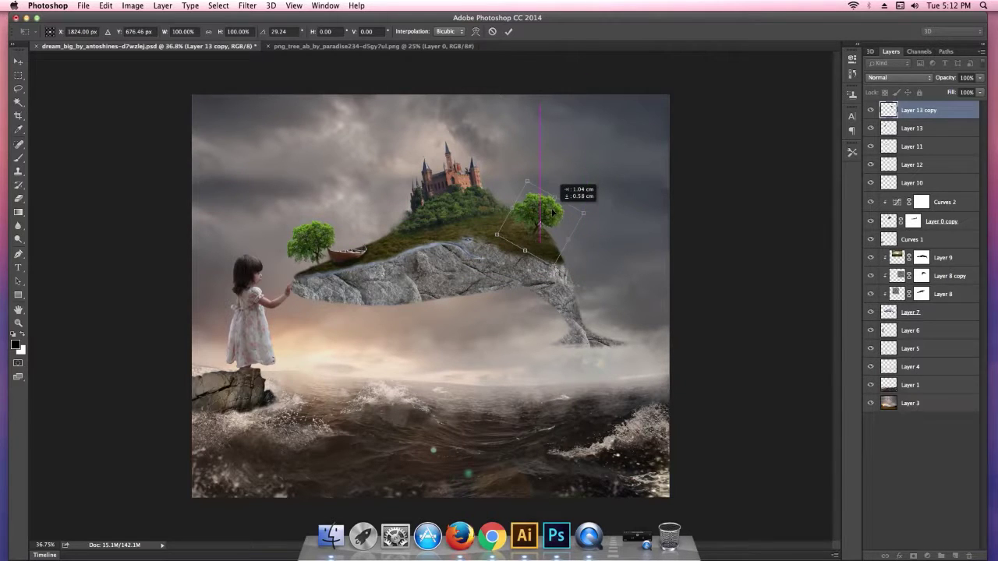
pyautogui.click(511, 33)
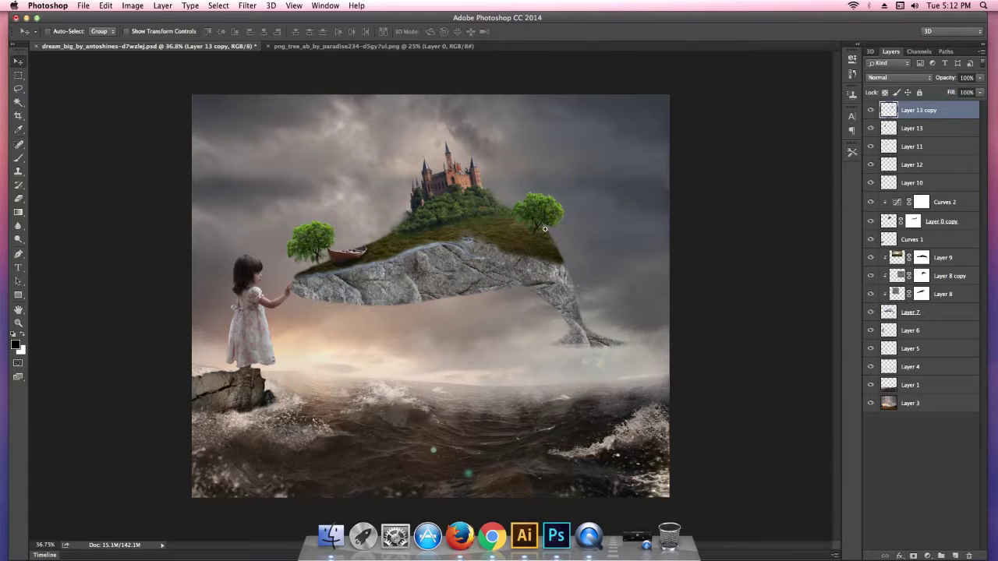
# Step: Duplicate the tree again by the castle, shrunk to about 45%
pyautogui.scroll(5, 545, 228)
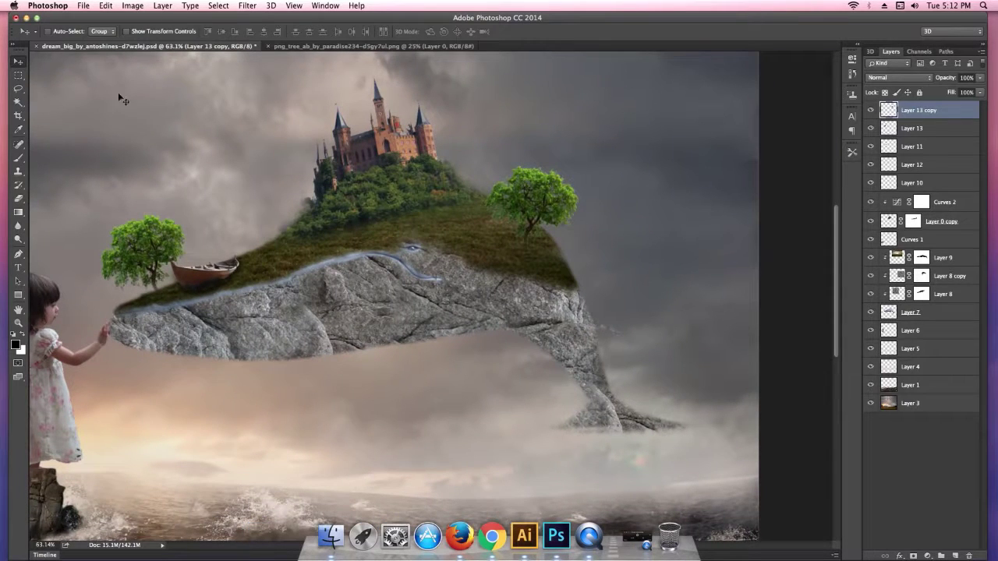
pyautogui.moveTo(611, 230); pyautogui.dragTo(306, 226)
pyautogui.hotkey('ctrl', 't')
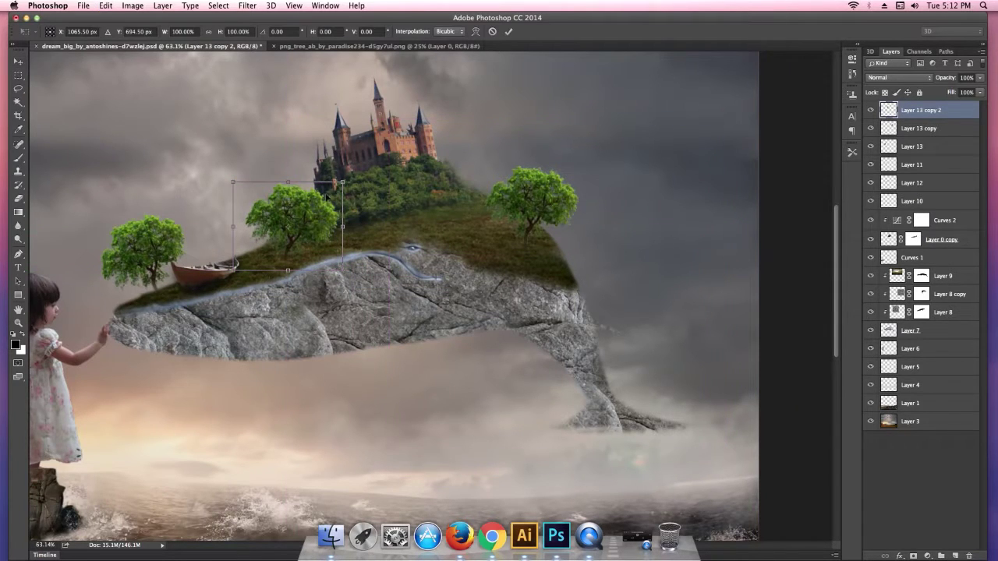
pyautogui.moveTo(341, 181)
pyautogui.mouseDown()
pyautogui.moveTo(320, 221)
pyautogui.moveTo(280, 225)
pyautogui.mouseUp()
pyautogui.click(509, 33)
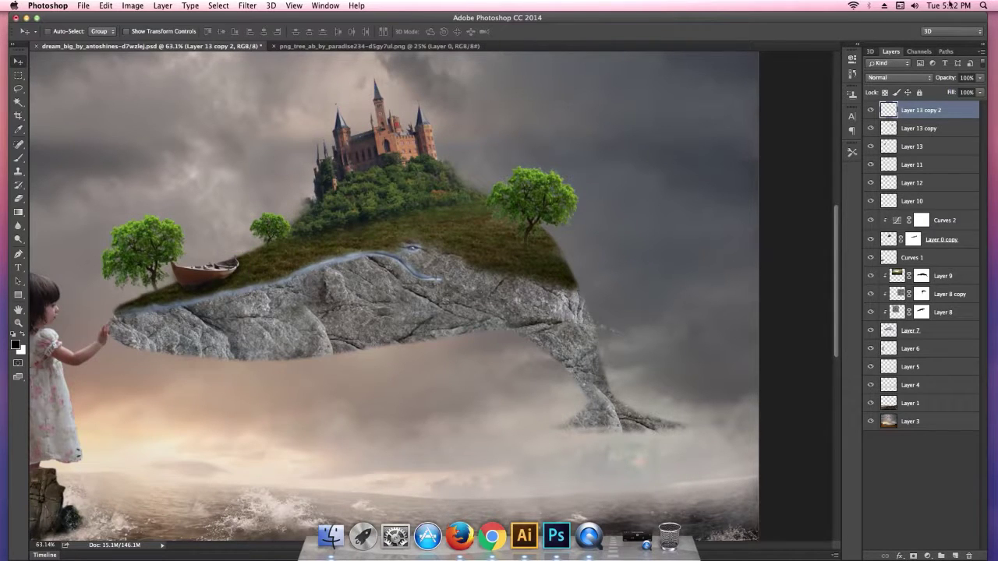
# Step: Close the tree source, trash its file in Finder, and open the bush image in Photoshop
pyautogui.click(355, 46)
pyautogui.moveTo(461, 72); pyautogui.dragTo(571, 234)
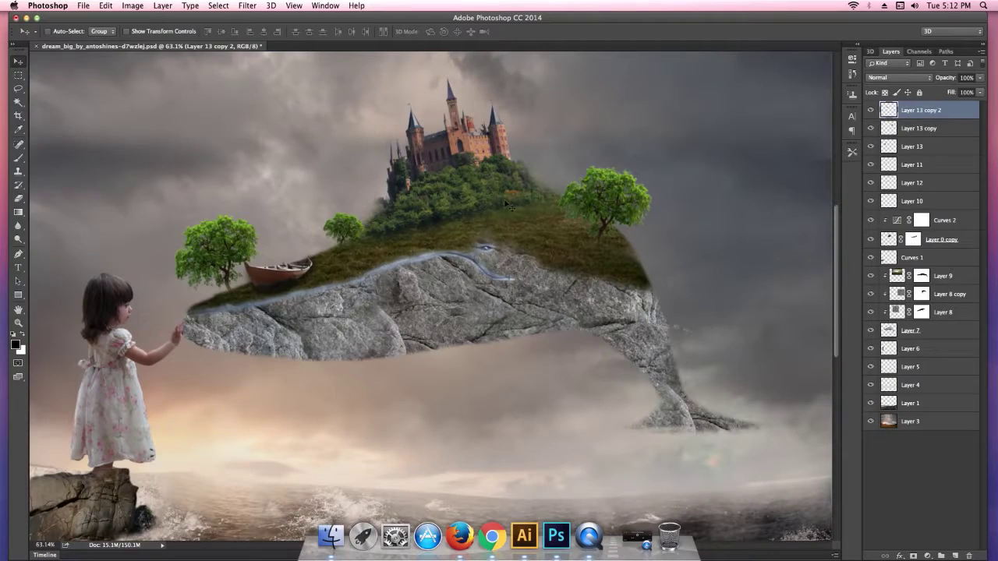
pyautogui.press('super+Tab')
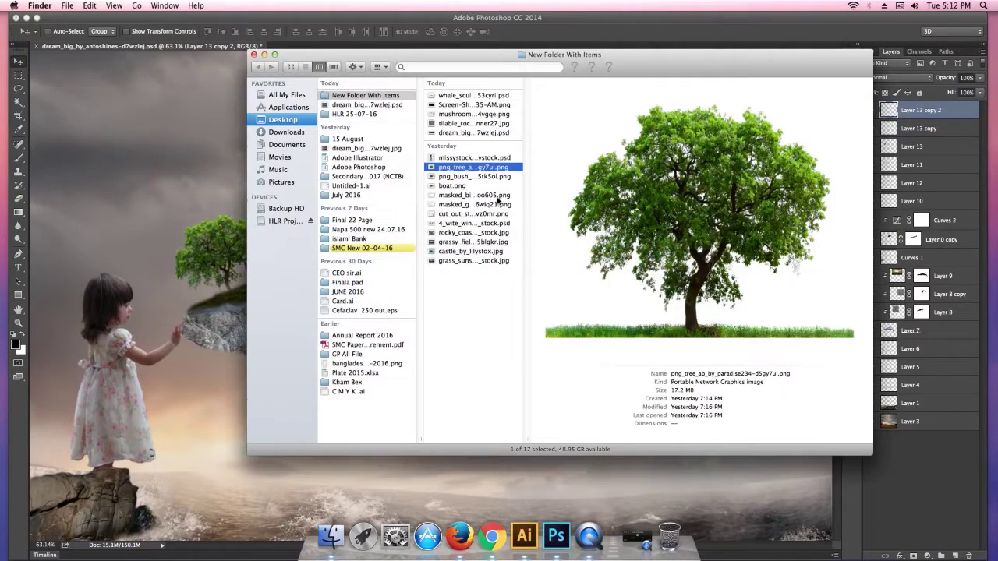
pyautogui.press('super+BackSpace')
pyautogui.click(450, 167)
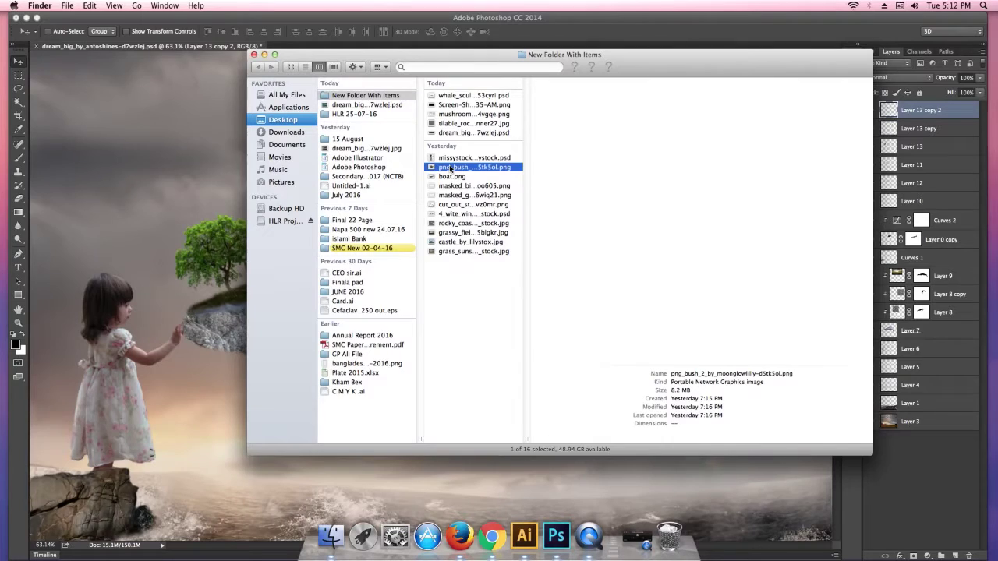
pyautogui.rightClick(451, 167)
pyautogui.moveTo(480, 181)
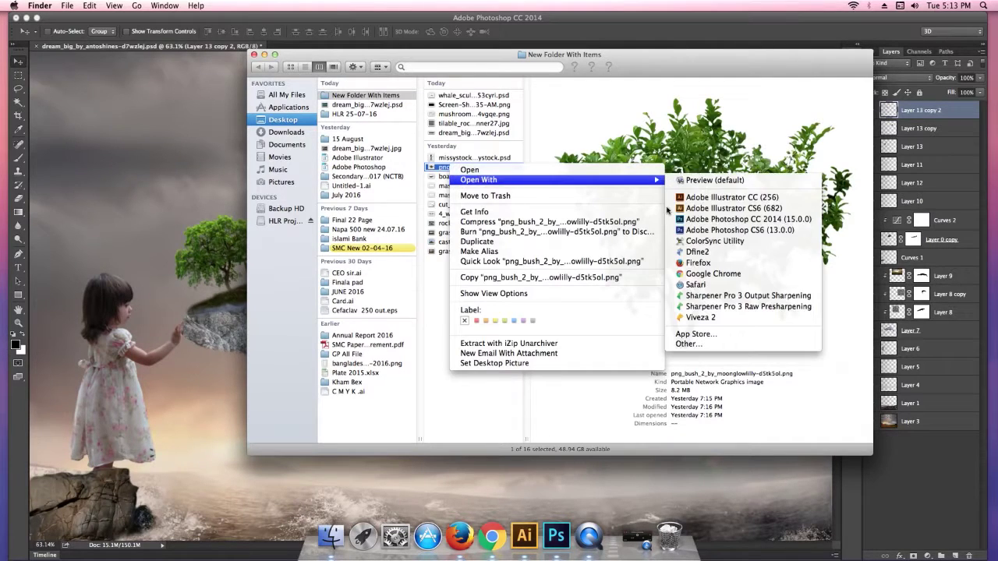
pyautogui.click(679, 219)
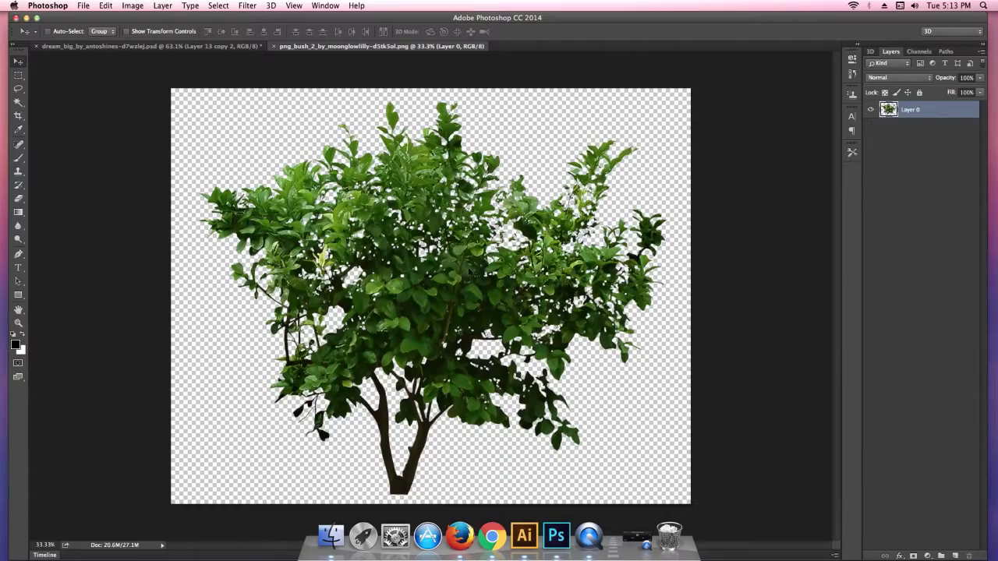
# Step: Bring the bush into the composite as a new layer and convert it to a smart object
pyautogui.moveTo(473, 274); pyautogui.dragTo(178, 48)
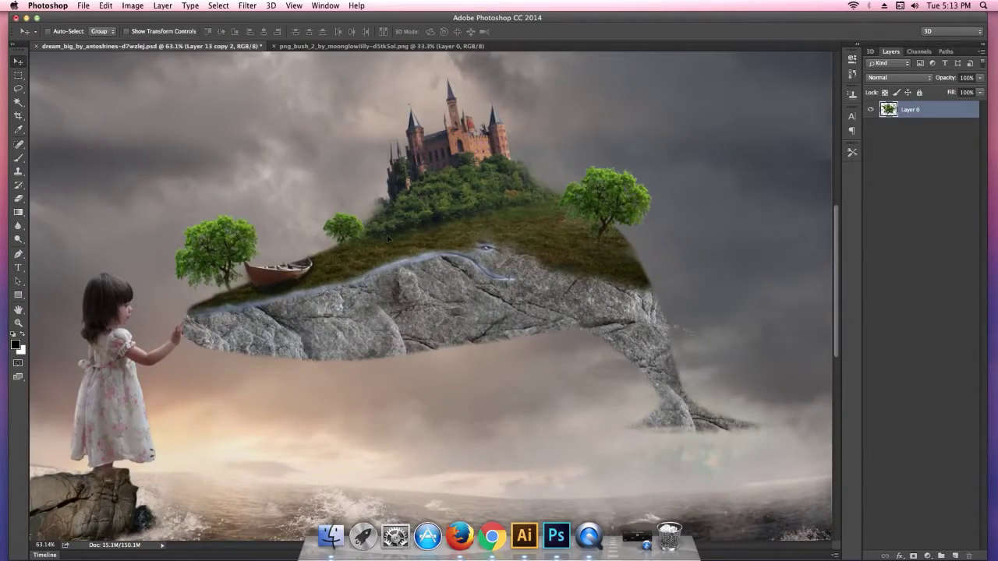
pyautogui.moveTo(388, 239); pyautogui.dragTo(389, 240)
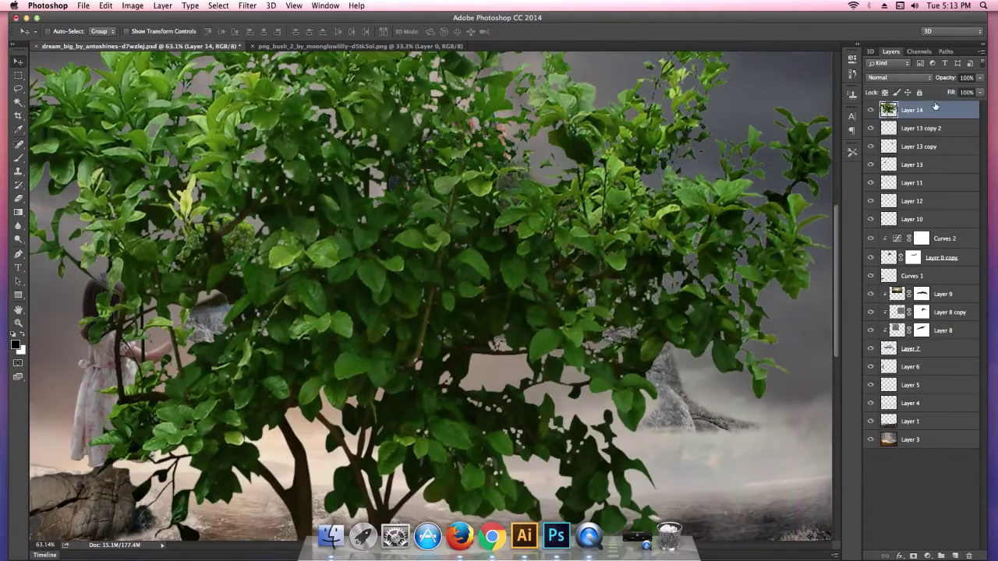
pyautogui.rightClick(935, 103)
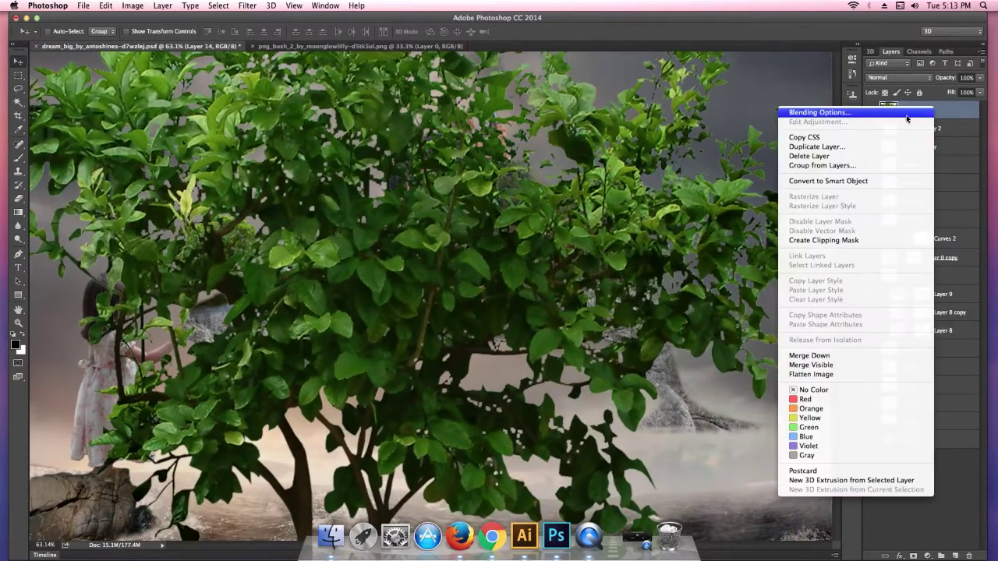
pyautogui.click(858, 183)
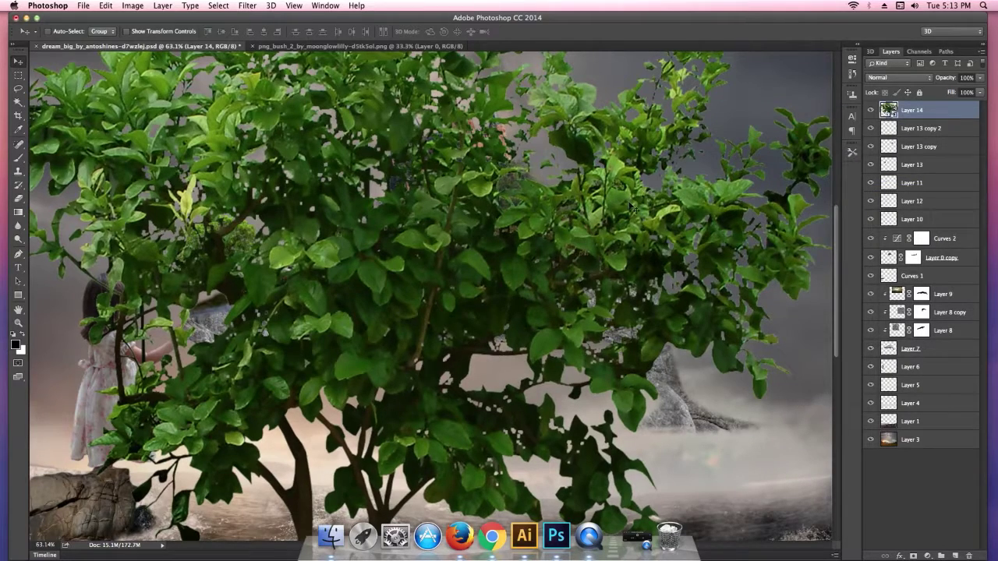
pyautogui.hotkey('ctrl', '-')
pyautogui.hotkey('ctrl', '-')
pyautogui.hotkey('ctrl', '-')
# Step: Scale the bush down to about 6% and move it onto the island slope
pyautogui.hotkey('ctrl', 't')
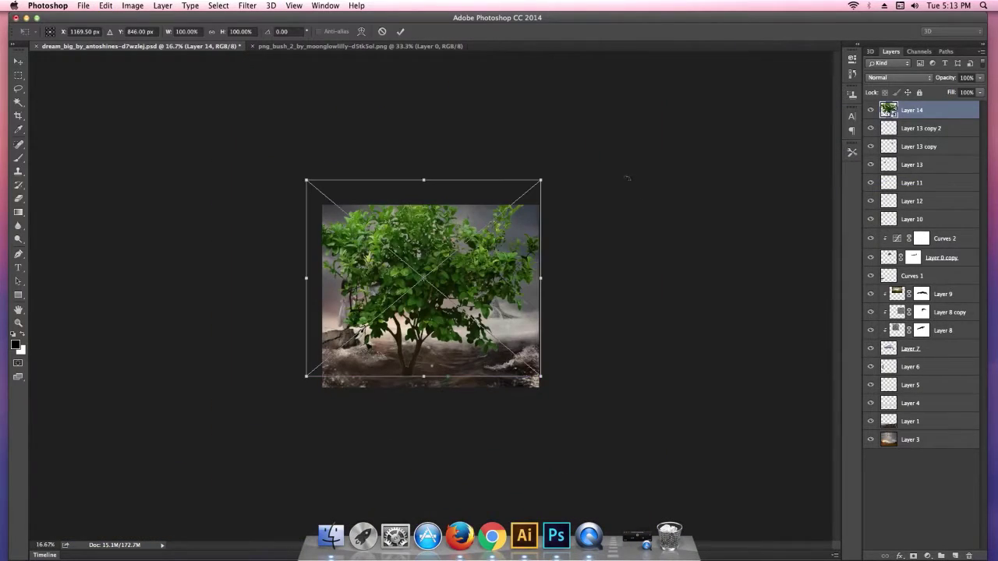
pyautogui.moveTo(543, 179)
pyautogui.mouseDown()
pyautogui.moveTo(463, 281)
pyautogui.moveTo(453, 272)
pyautogui.mouseUp()
pyautogui.scroll(5, 386, 242)
pyautogui.moveTo(521, 356); pyautogui.dragTo(548, 287)
pyautogui.moveTo(590, 260); pyautogui.dragTo(568, 278)
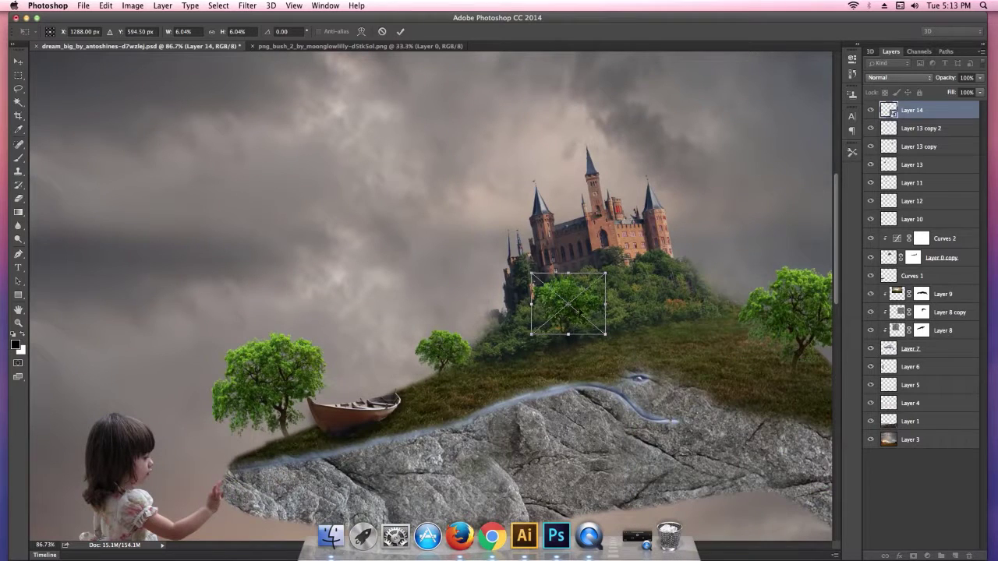
pyautogui.moveTo(578, 308)
pyautogui.mouseDown()
pyautogui.moveTo(531, 366)
pyautogui.moveTo(521, 362)
pyautogui.moveTo(686, 326)
pyautogui.mouseUp()
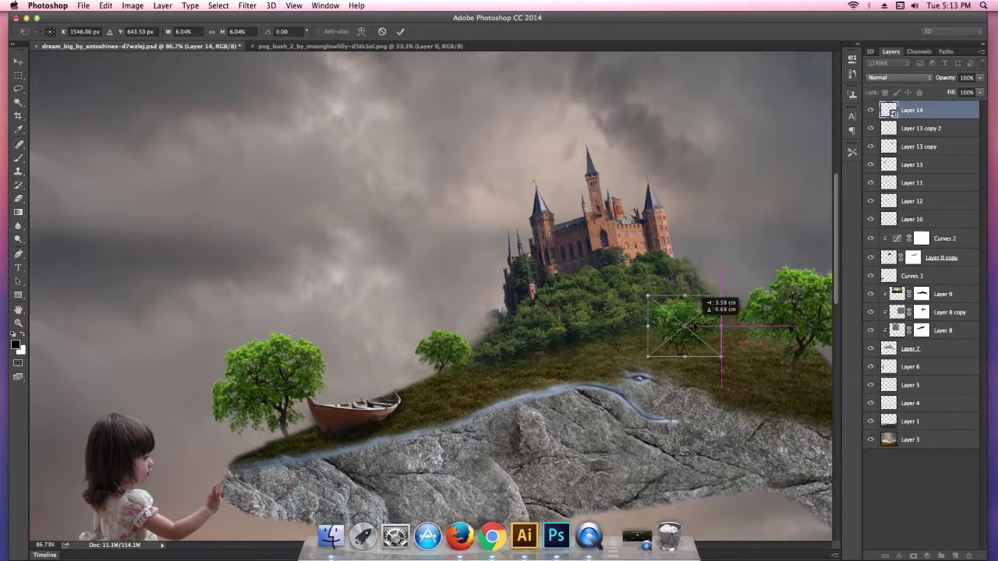
# Step: Nudge the bush slightly lower on the grass, commit it, and zoom out
pyautogui.moveTo(687, 326); pyautogui.dragTo(688, 330)
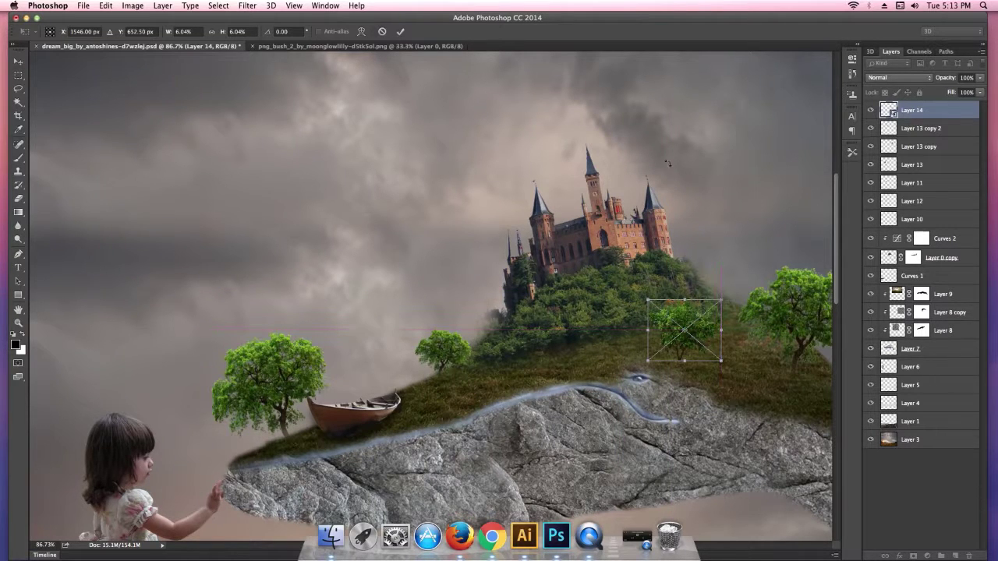
pyautogui.click(402, 32)
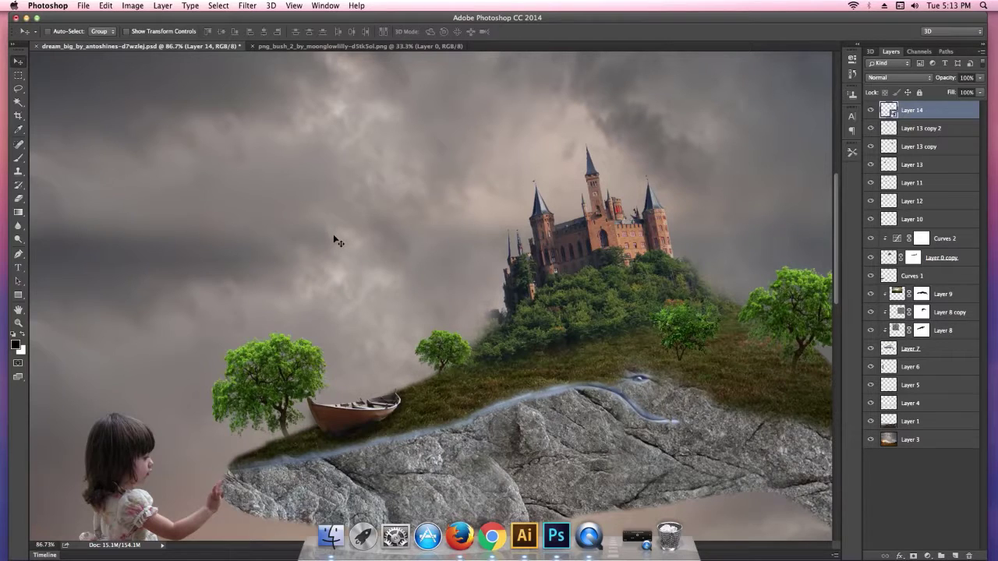
pyautogui.press('super+minus')
pyautogui.press('super+minus')
pyautogui.press('super+minus')
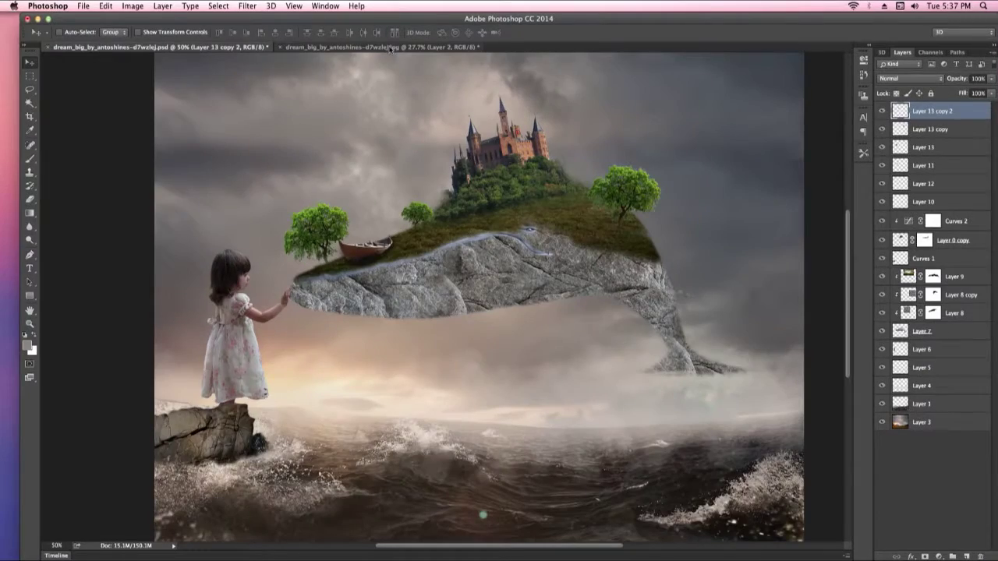
pyautogui.click(392, 48)
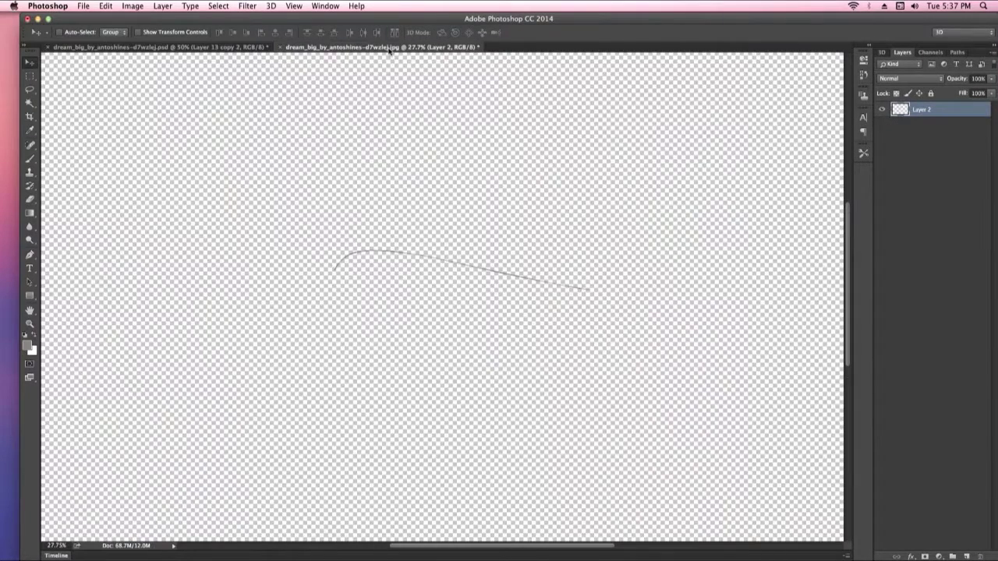
# Step: Bring the rope line into the composite, scaled to about 49% and rotated 13.13° downward
pyautogui.moveTo(409, 255); pyautogui.dragTo(209, 50)
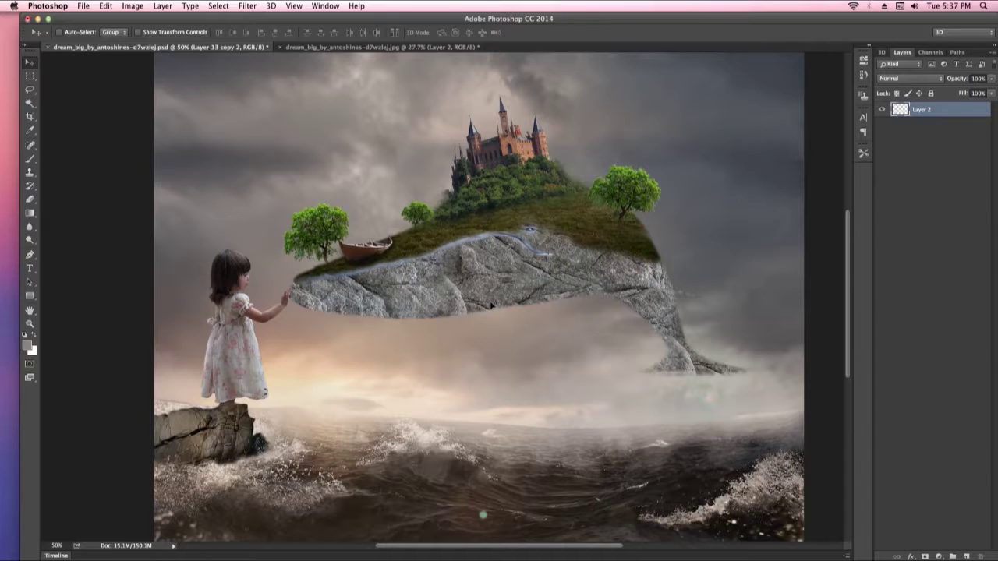
pyautogui.moveTo(478, 307); pyautogui.dragTo(392, 289)
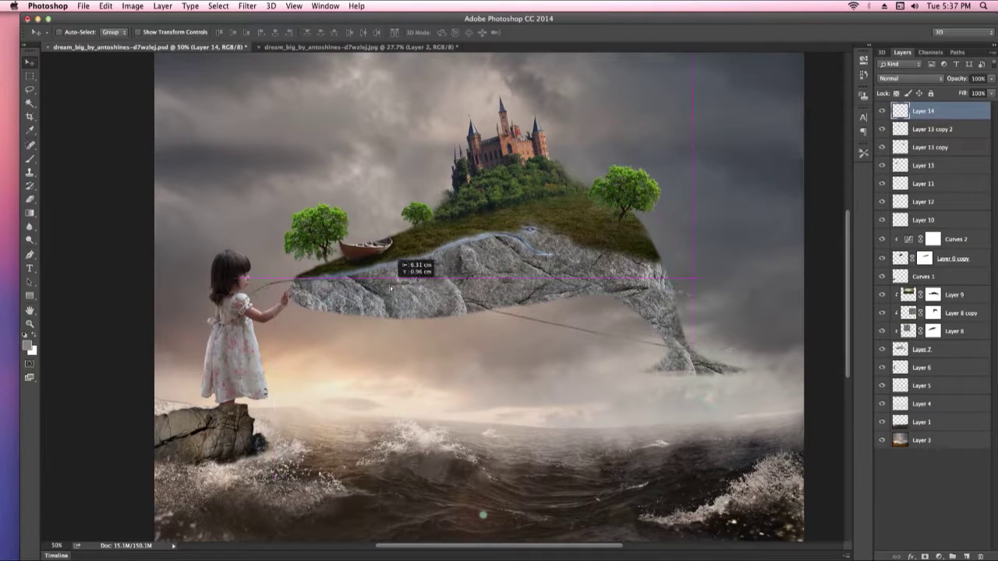
pyautogui.hotkey('ctrl', 't')
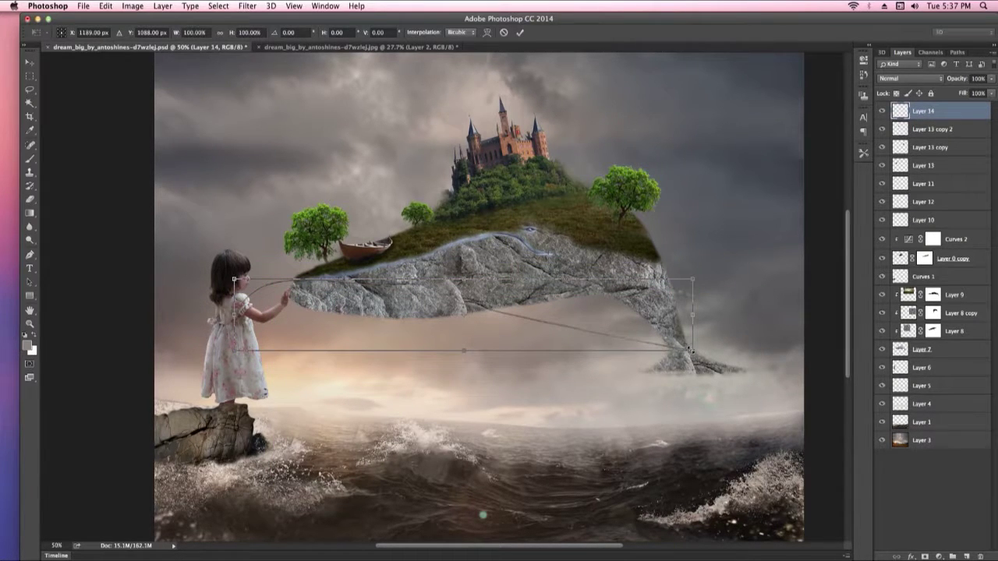
pyautogui.moveTo(691, 353); pyautogui.dragTo(575, 332)
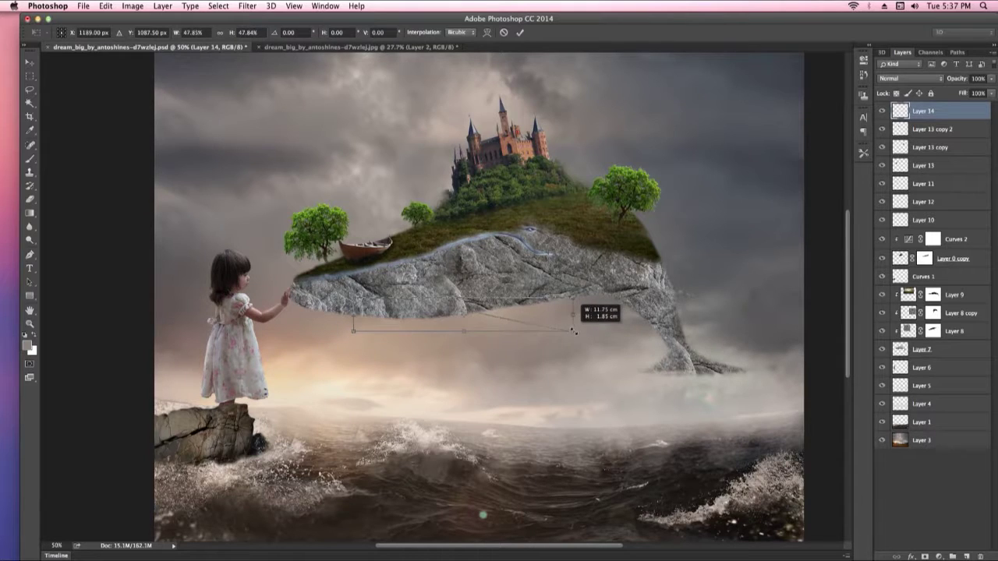
pyautogui.moveTo(613, 299); pyautogui.dragTo(612, 319)
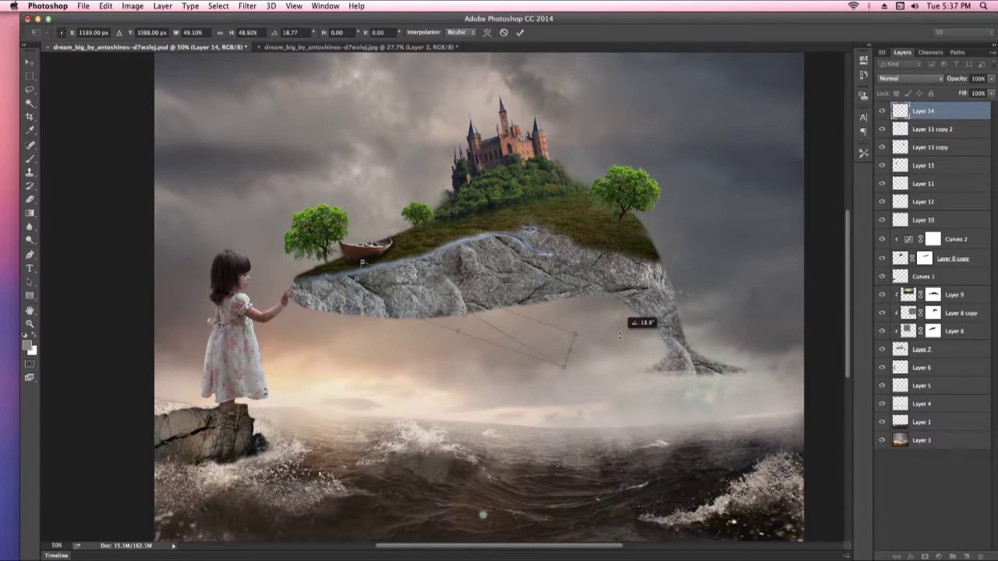
# Step: Shift the rope line slightly right, commit it, and place a duplicate copy
pyautogui.moveTo(453, 310); pyautogui.dragTo(473, 308)
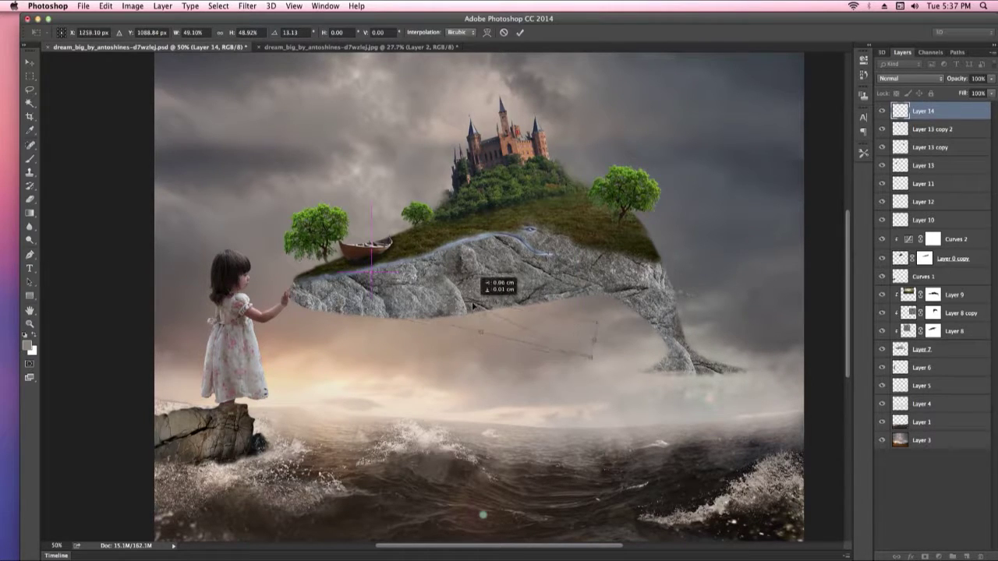
pyautogui.click(520, 33)
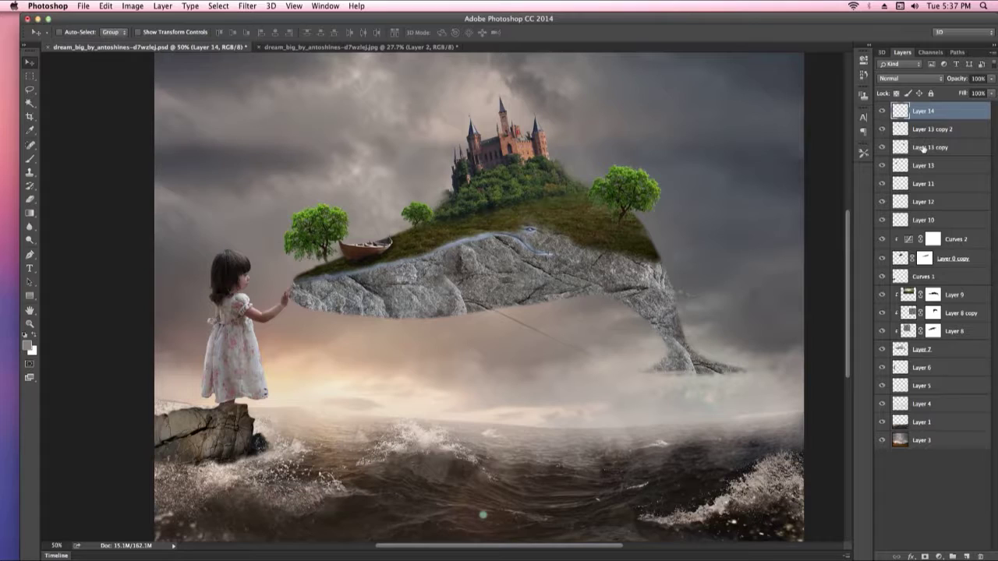
pyautogui.hotkey('ctrl', 'j')
pyautogui.moveTo(397, 393); pyautogui.dragTo(704, 258)
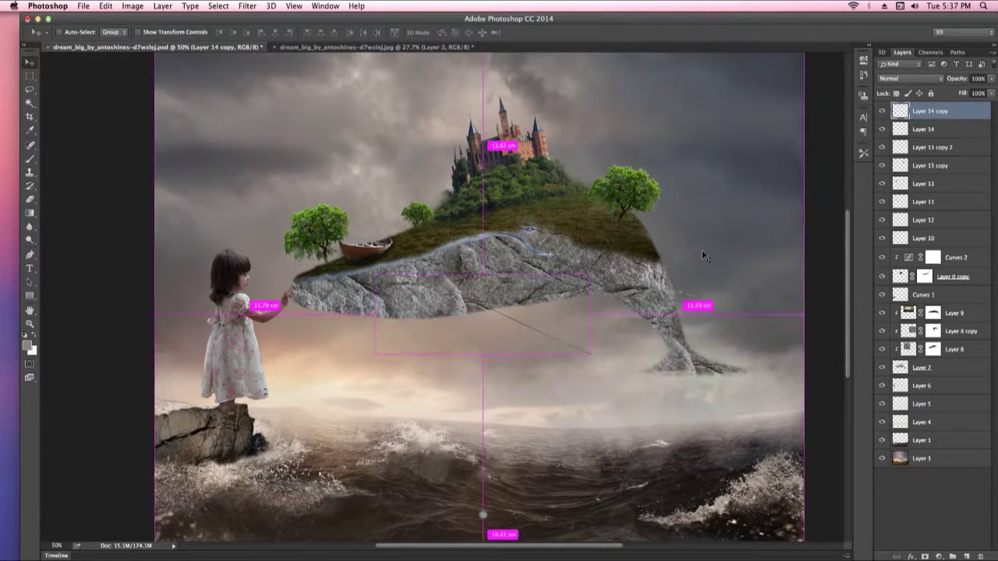
# Step: Duplicate the rope below the original and warp the copy into a sagging curve
pyautogui.hotkey('ctrl', 'j')
pyautogui.moveTo(453, 297)
pyautogui.mouseDown()
pyautogui.moveTo(428, 310)
pyautogui.moveTo(451, 310)
pyautogui.mouseUp()
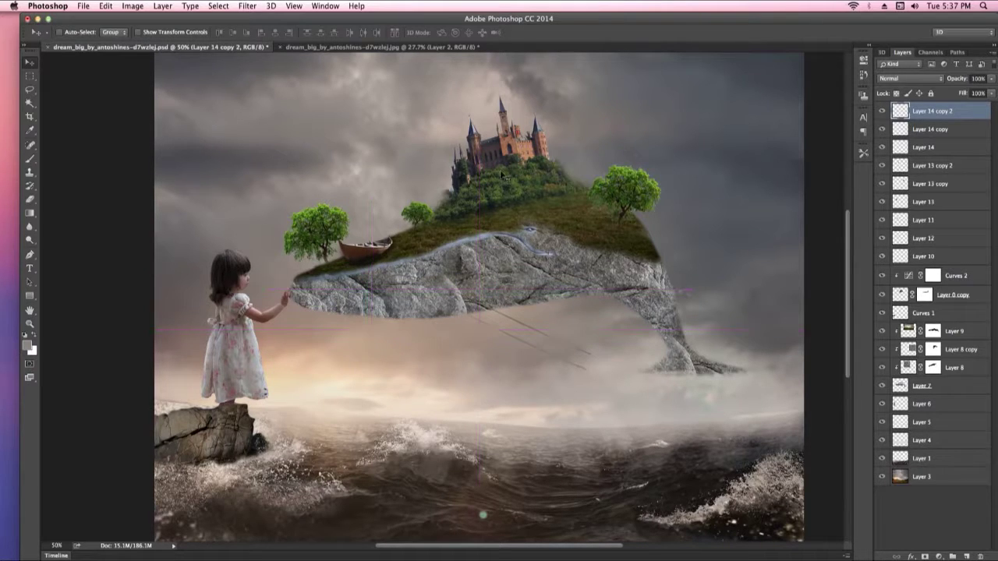
pyautogui.hotkey('ctrl', 't')
pyautogui.click(487, 32)
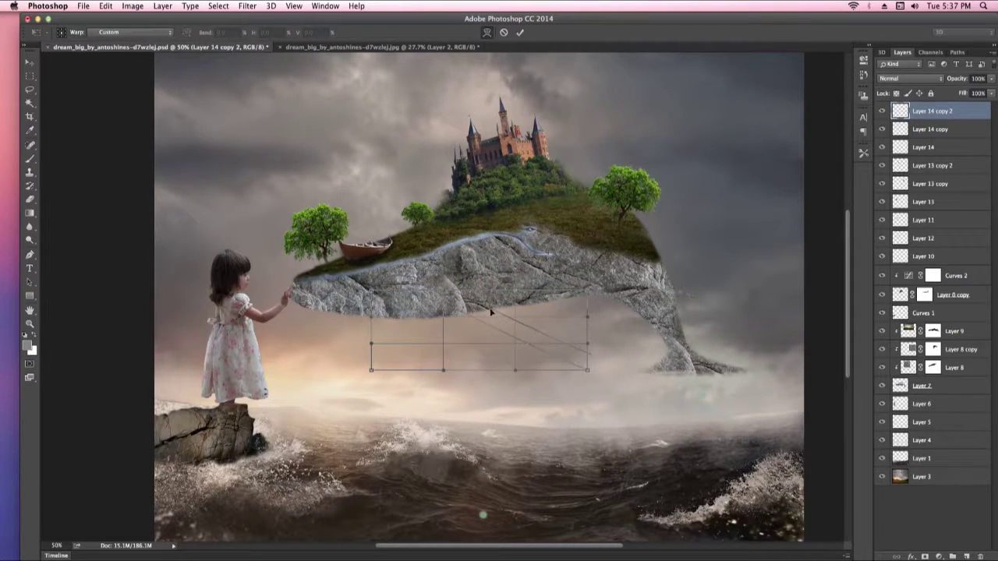
pyautogui.moveTo(512, 350); pyautogui.dragTo(487, 346)
pyautogui.moveTo(588, 370)
pyautogui.mouseDown()
pyautogui.moveTo(588, 354)
pyautogui.moveTo(597, 362)
pyautogui.mouseUp()
pyautogui.moveTo(473, 361); pyautogui.dragTo(499, 350)
pyautogui.moveTo(597, 360); pyautogui.dragTo(597, 355)
pyautogui.click(520, 32)
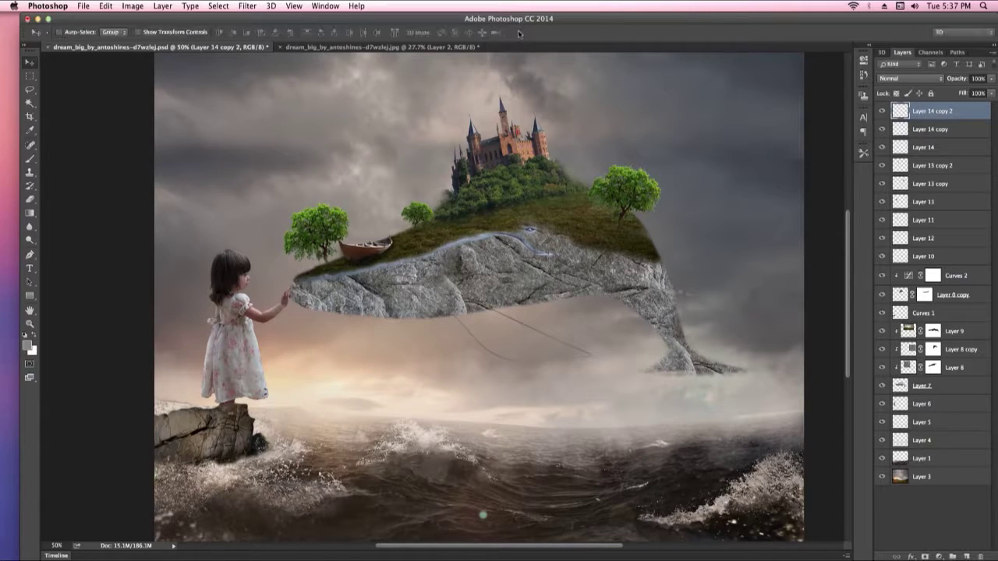
# Step: Alt-drag two more copies of the curved rope under the whale's belly
pyautogui.press('ctrl')
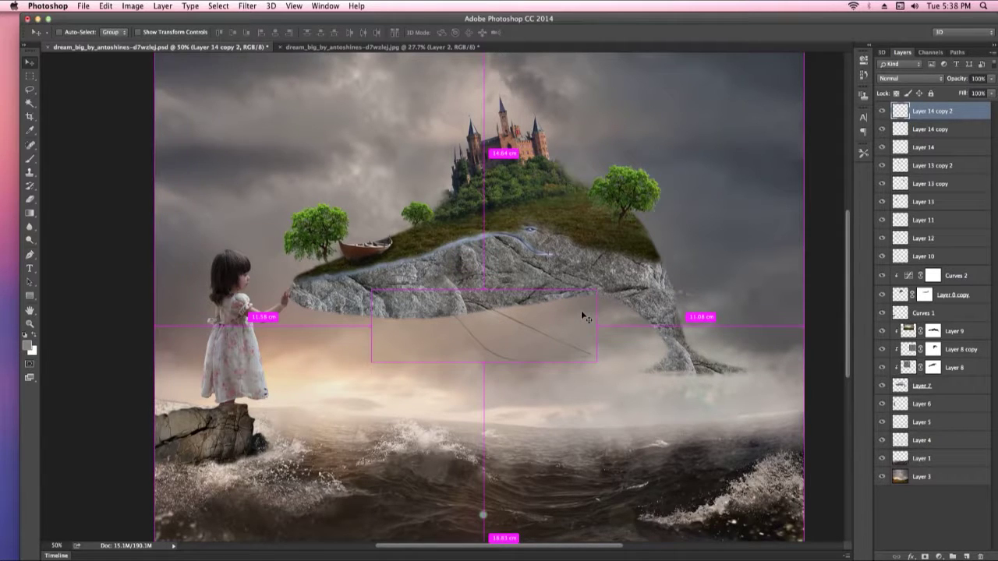
pyautogui.moveTo(581, 310); pyautogui.dragTo(459, 330)
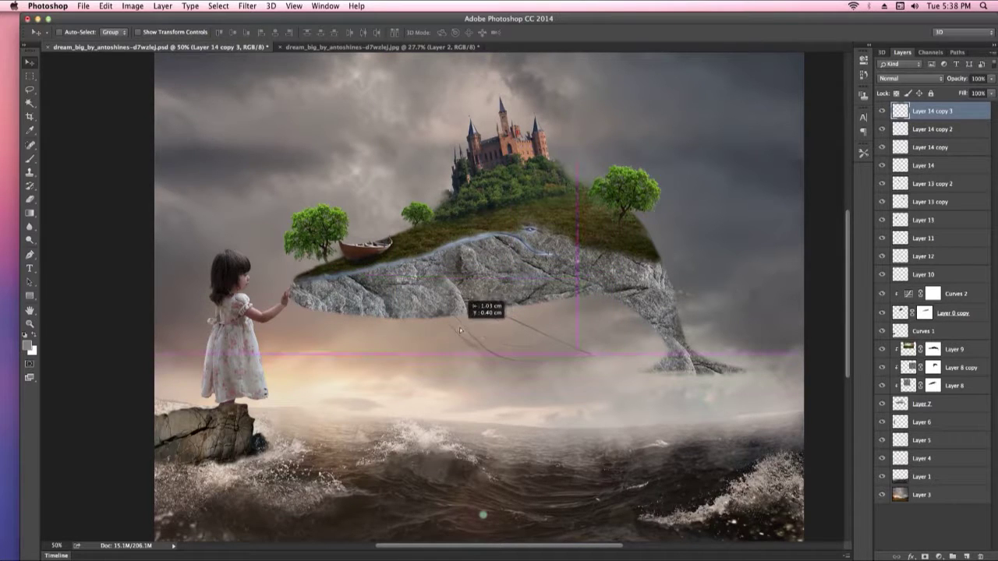
pyautogui.moveTo(459, 330); pyautogui.dragTo(474, 326)
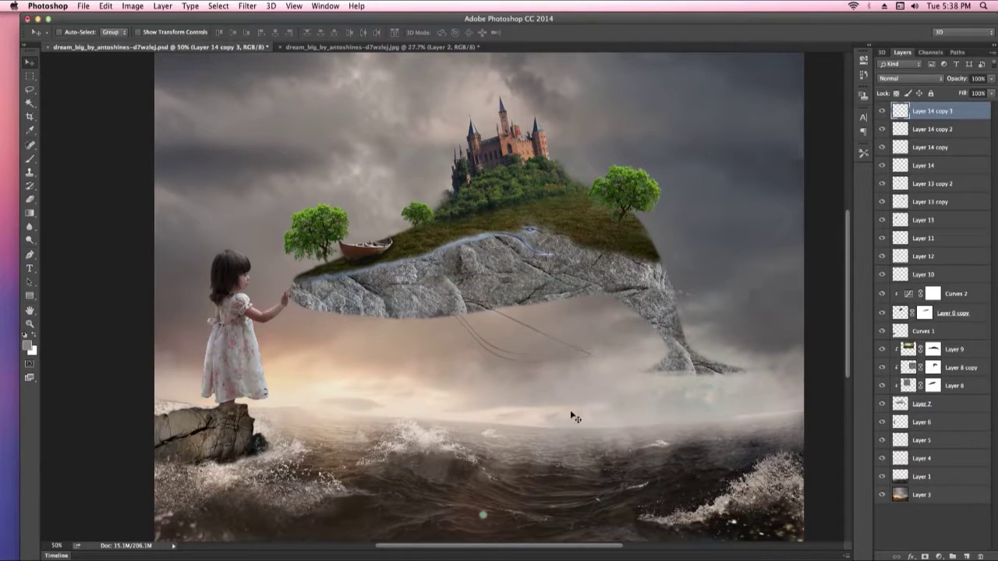
pyautogui.moveTo(573, 419)
pyautogui.mouseDown()
pyautogui.moveTo(521, 356)
pyautogui.moveTo(448, 344)
pyautogui.mouseUp()
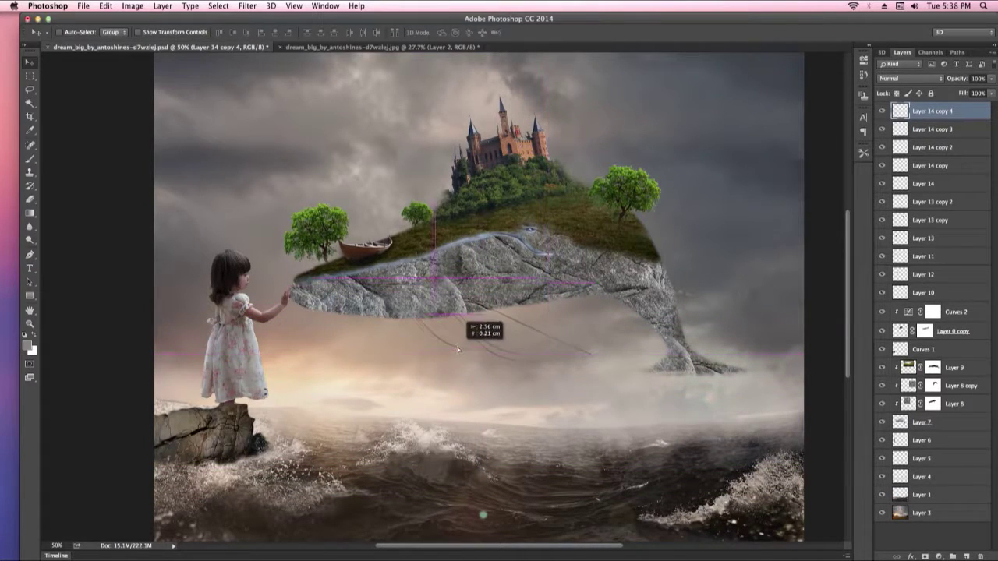
pyautogui.moveTo(447, 343); pyautogui.dragTo(447, 340)
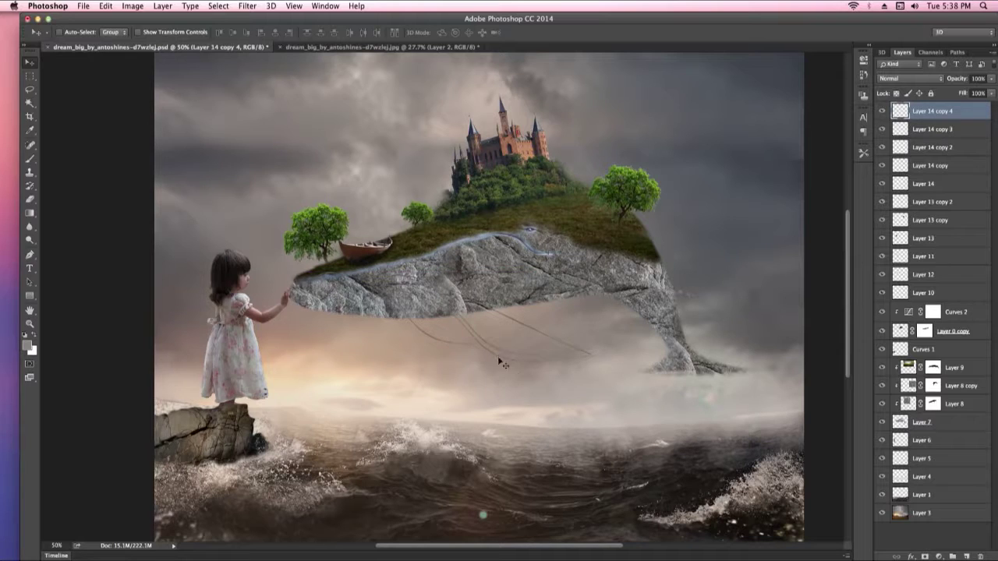
# Step: Add rope copies 5–8 in a fan beneath the whale toward the girl's hand
pyautogui.click(29, 199)
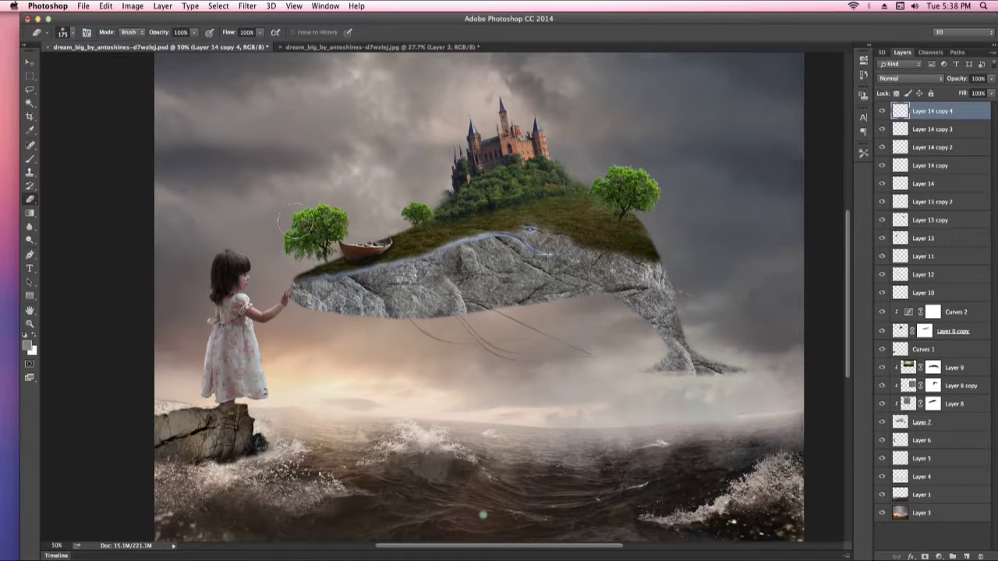
pyautogui.click(30, 62)
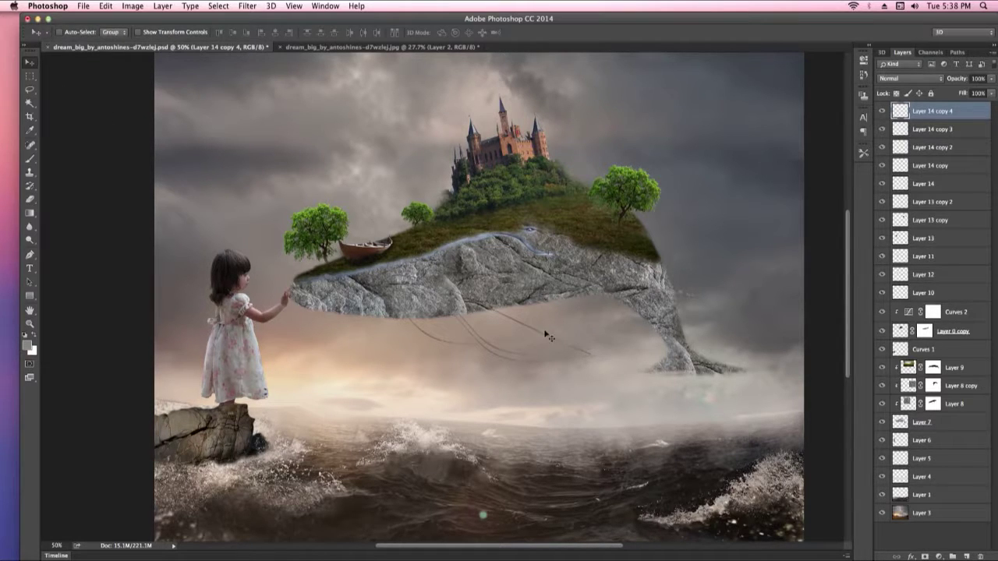
pyautogui.moveTo(437, 337); pyautogui.dragTo(372, 330)
pyautogui.moveTo(554, 328); pyautogui.dragTo(381, 327)
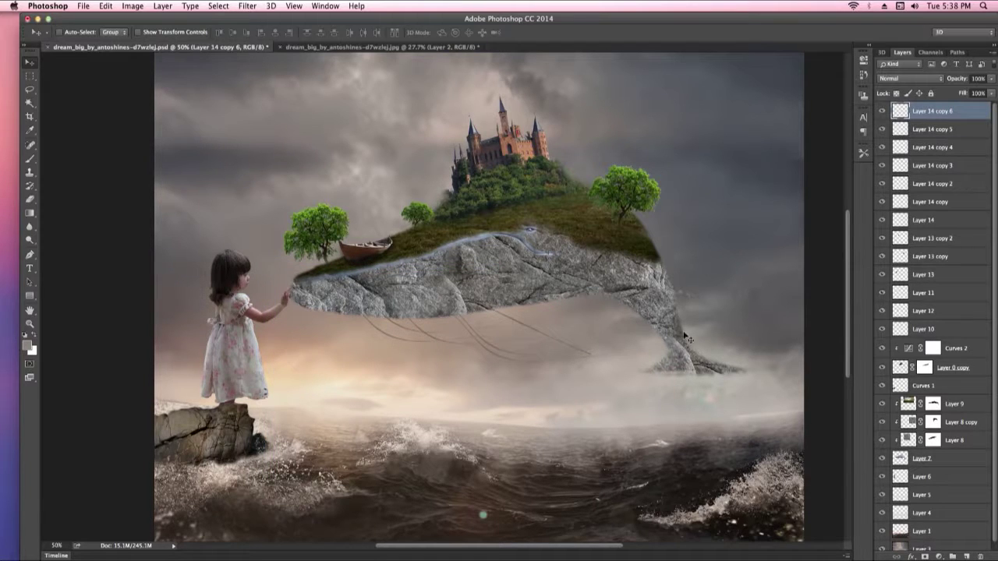
pyautogui.moveTo(438, 323); pyautogui.dragTo(443, 318)
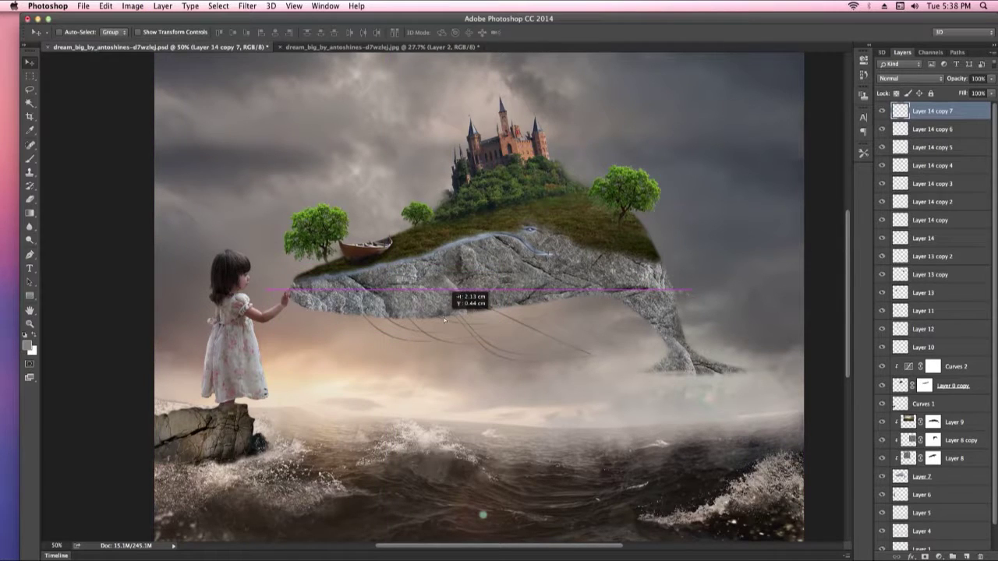
pyautogui.moveTo(443, 318); pyautogui.dragTo(444, 317)
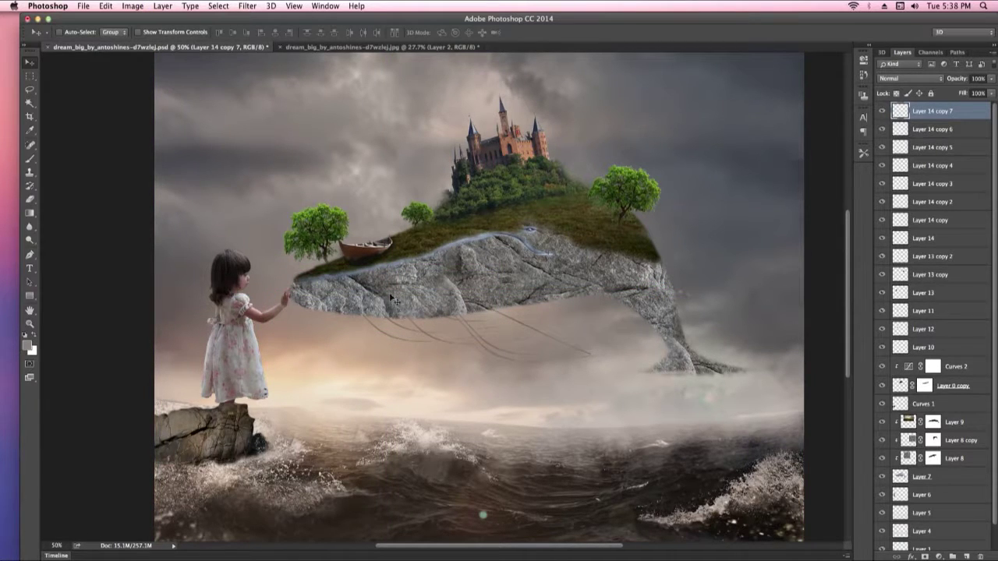
pyautogui.moveTo(450, 323); pyautogui.dragTo(453, 326)
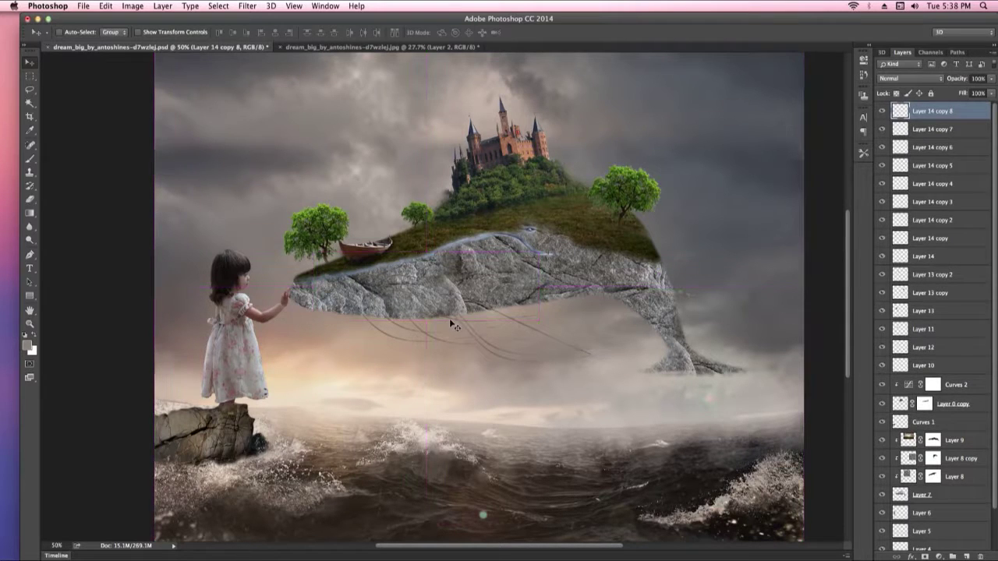
pyautogui.moveTo(387, 320); pyautogui.dragTo(353, 321)
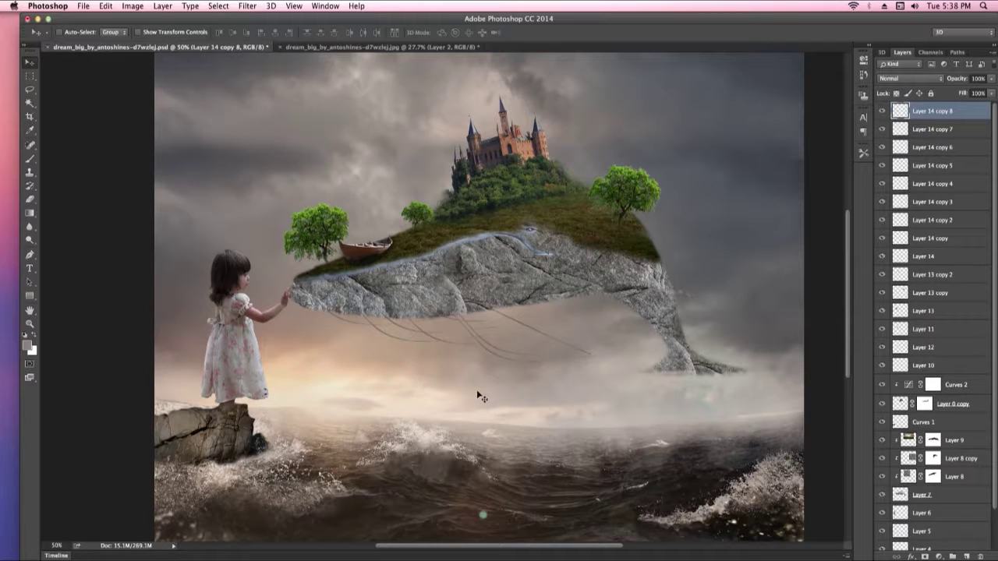
# Step: Duplicate the cable strand beneath the whale island and rotate the copy about 18 degrees
pyautogui.moveTo(347, 323); pyautogui.dragTo(370, 320)
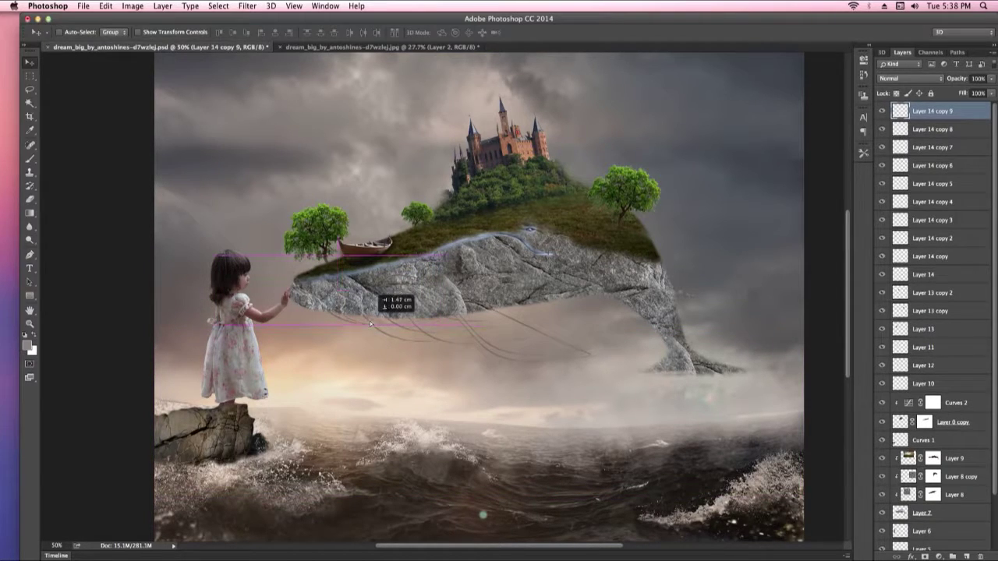
pyautogui.moveTo(370, 320); pyautogui.dragTo(365, 333)
pyautogui.hotkey('ctrl', 't')
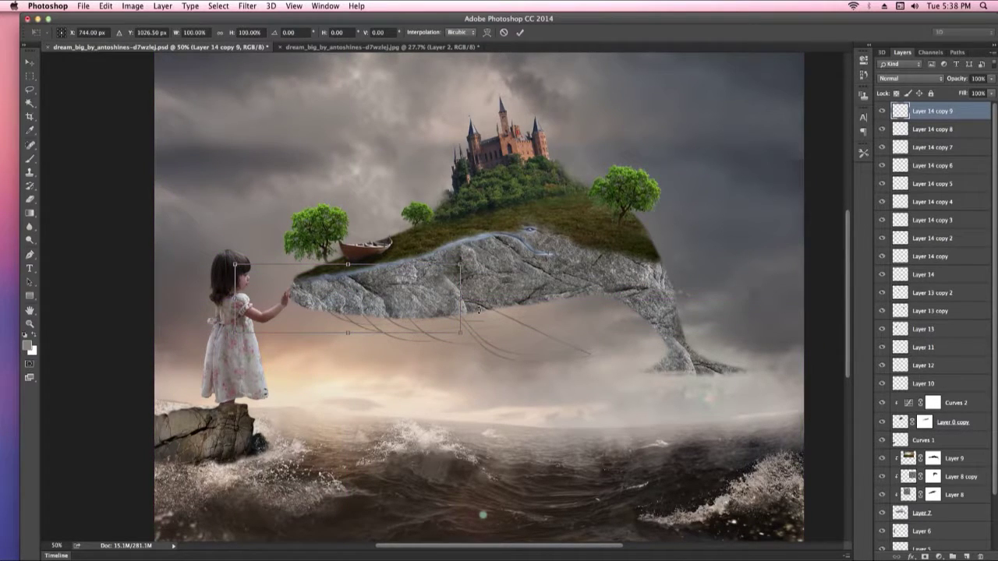
pyautogui.moveTo(477, 273); pyautogui.dragTo(463, 311)
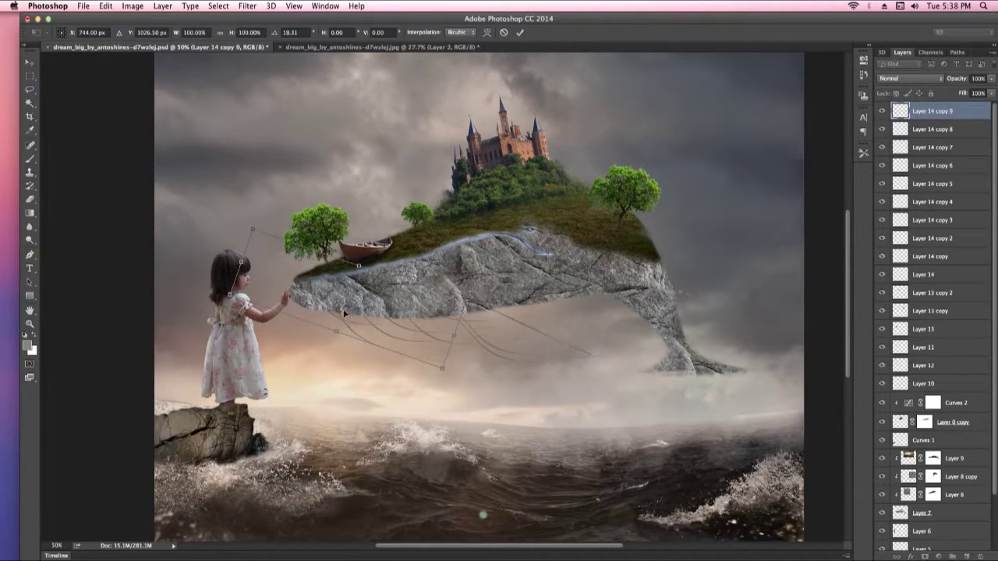
pyautogui.click(520, 32)
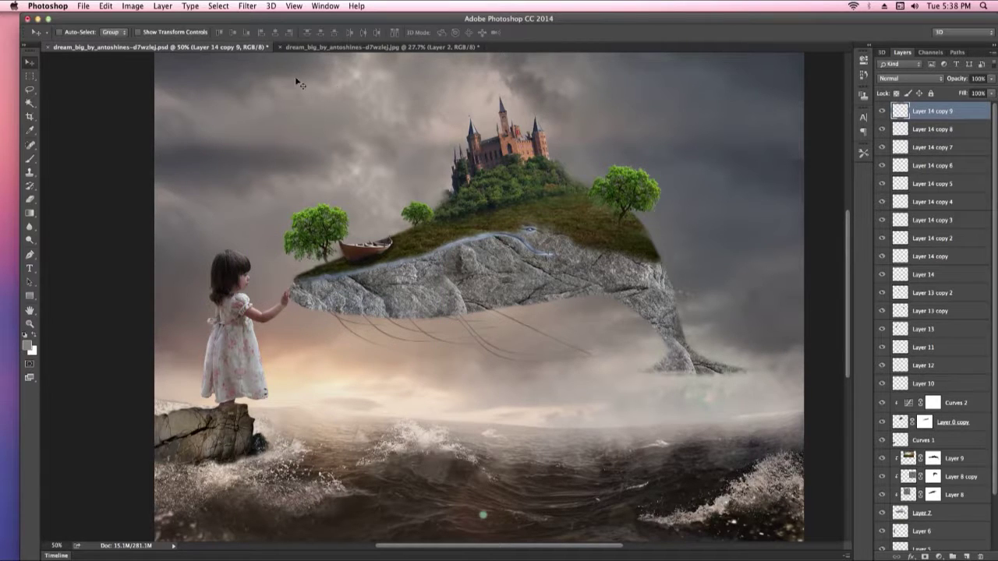
# Step: Zoom in and out on the whale island to check the new strand, ending at 50%
pyautogui.click(29, 198)
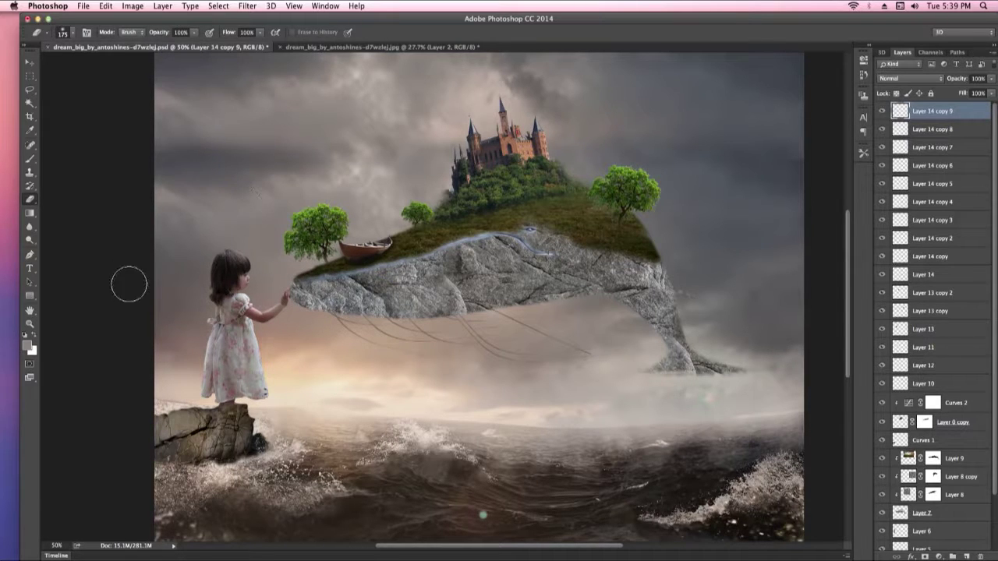
pyautogui.click(31, 61)
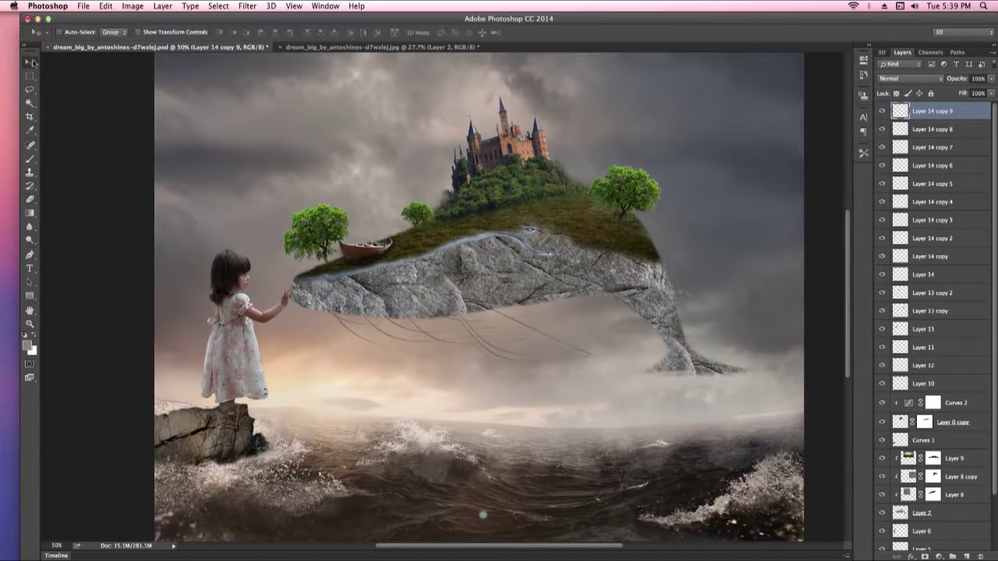
pyautogui.press('super+minus')
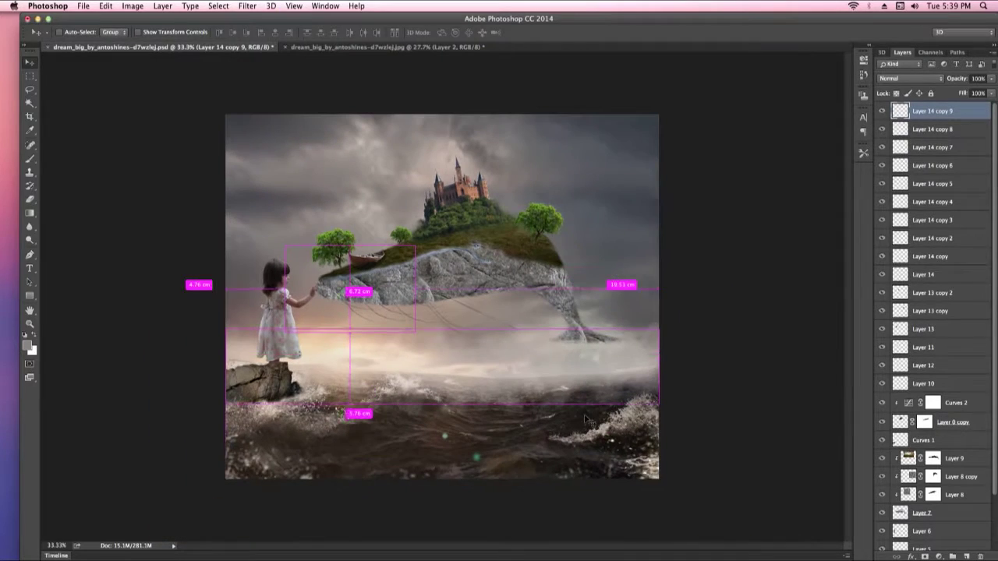
pyautogui.press('super+plus')
pyautogui.press('super+plus')
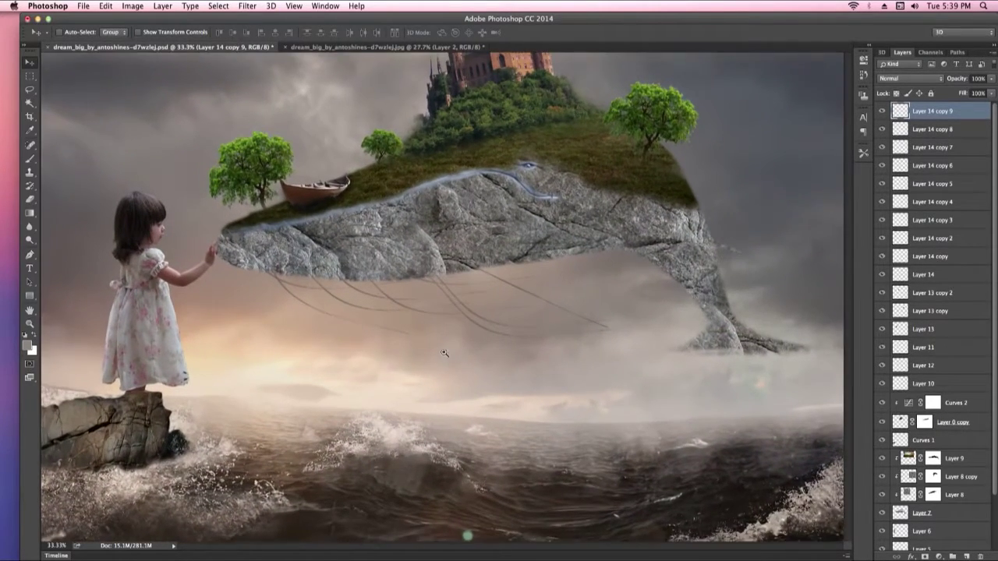
pyautogui.press('super+minus')
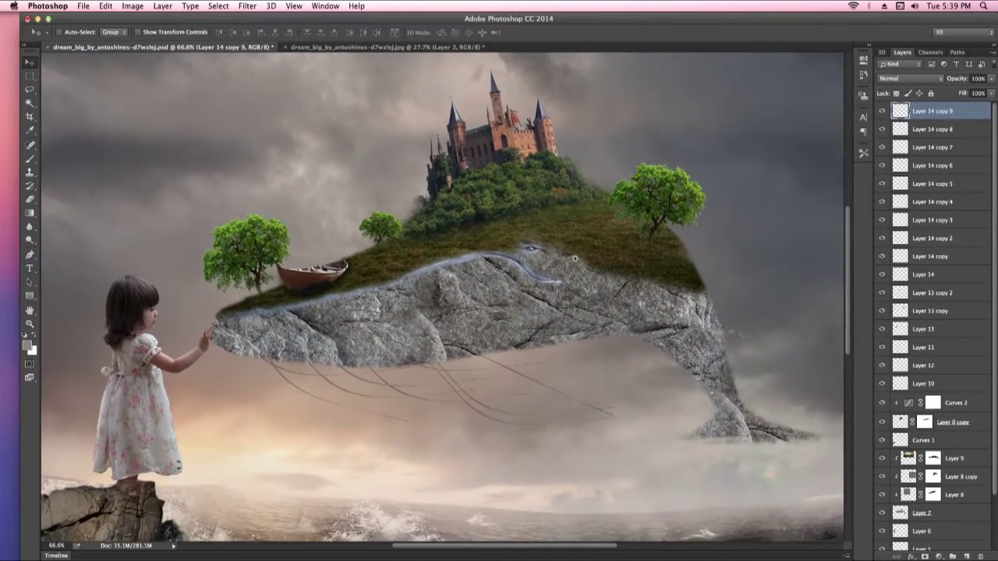
pyautogui.press('super+minus')
pyautogui.moveTo(440, 241)
pyautogui.mouseDown()
pyautogui.moveTo(422, 270)
pyautogui.moveTo(616, 347)
pyautogui.mouseUp()
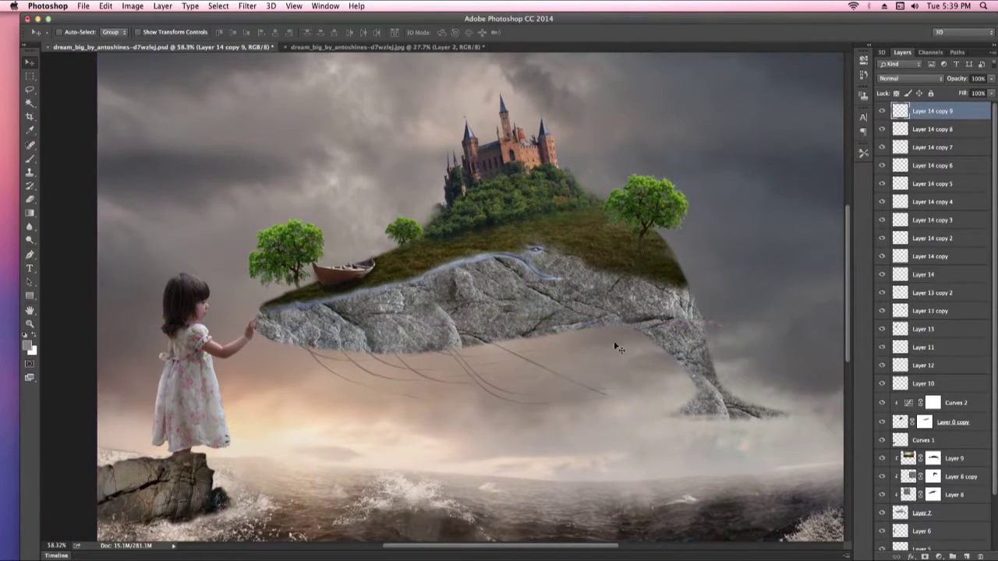
pyautogui.press('super+minus')
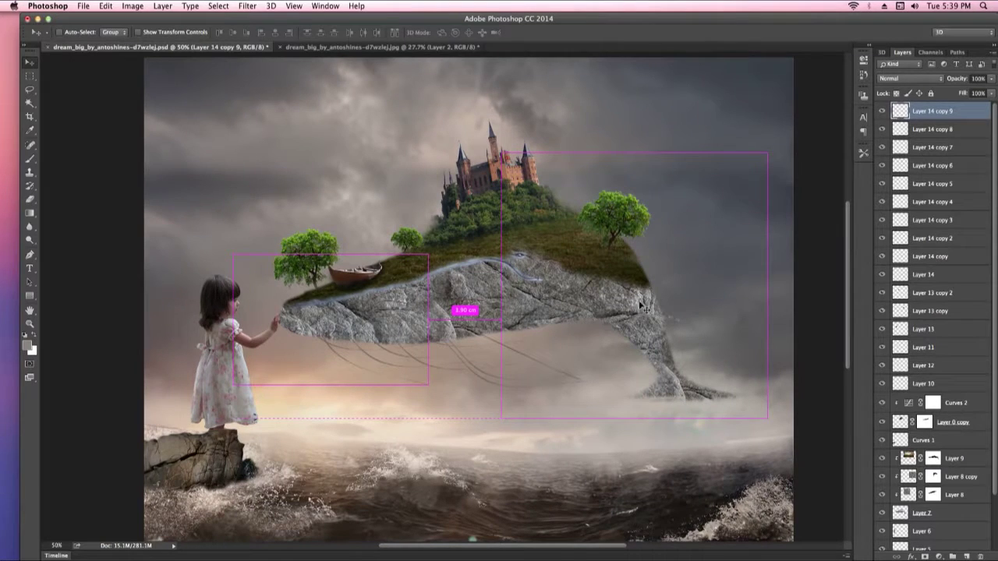
# Step: Close the dream_big JPG document without saving changes
pyautogui.press('super+Tab')
pyautogui.press('super+Tab')
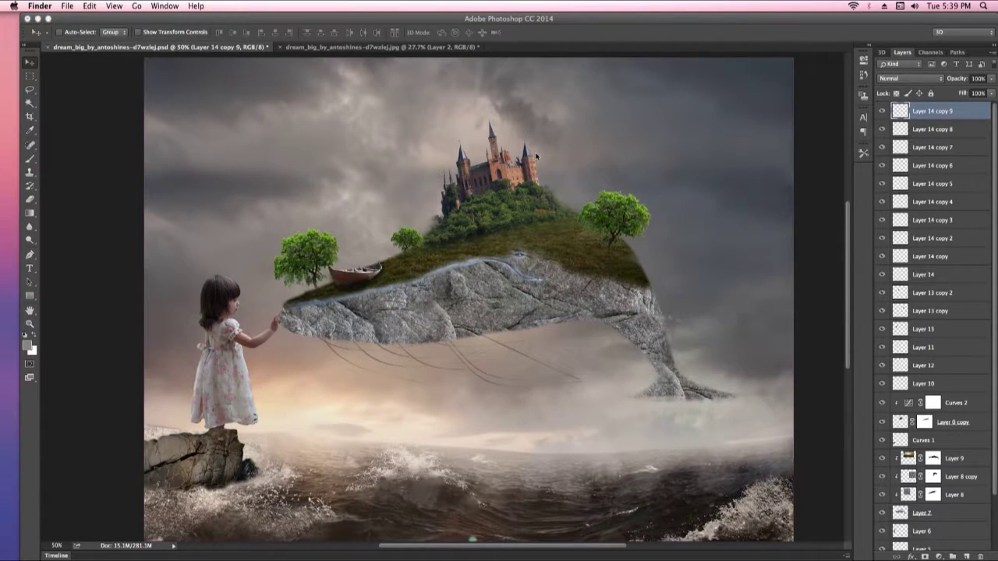
pyautogui.click(369, 53)
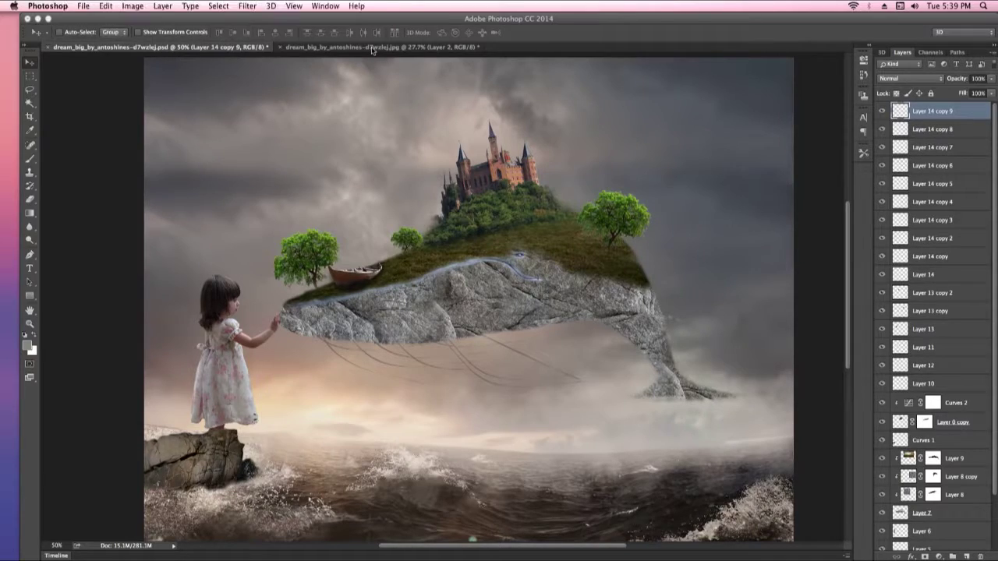
pyautogui.click(401, 49)
pyautogui.press('super+w')
pyautogui.click(473, 195)
# Step: Cycle through the open applications and minimize Photoshop to reach the desktop
pyautogui.press('super+Tab')
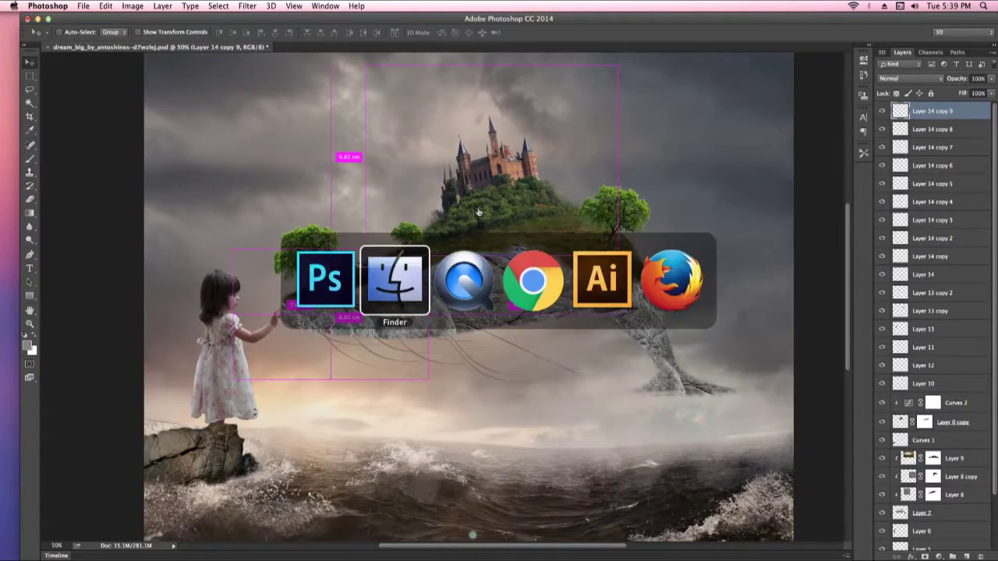
pyautogui.press('super+Tab')
pyautogui.press('super+Tab')
pyautogui.press('super+Tab')
pyautogui.press('super+Tab')
pyautogui.press('super+Tab')
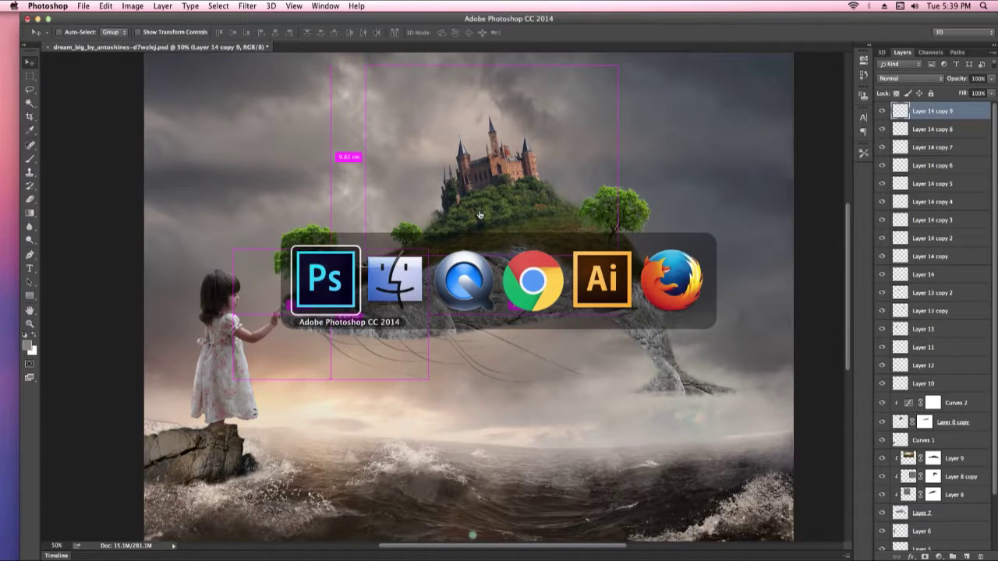
pyautogui.press('super+Tab')
pyautogui.press('super+Tab')
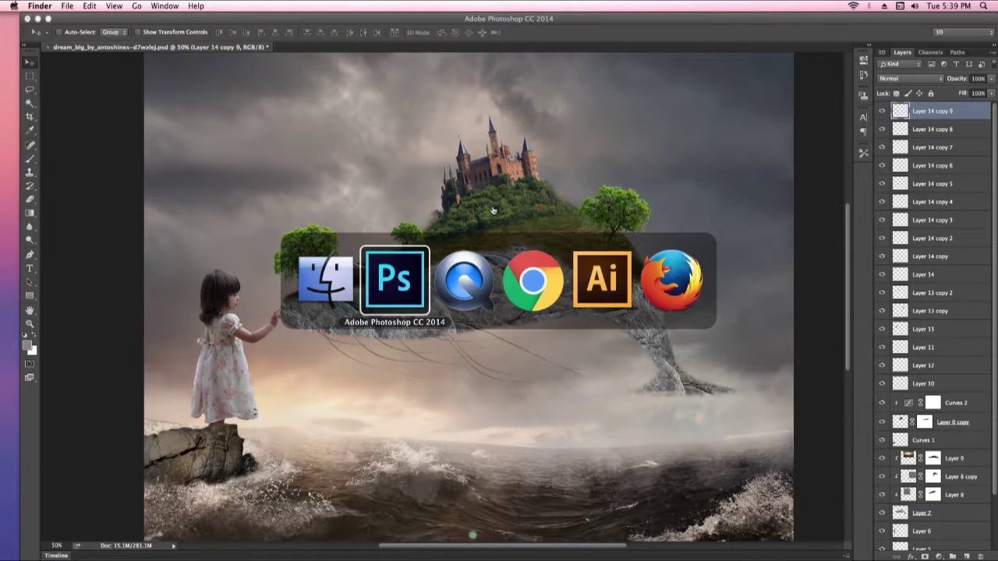
pyautogui.press('super+Tab')
pyautogui.press('super+Tab')
pyautogui.press('super+Tab')
pyautogui.press('super+Tab')
pyautogui.press('super+Tab')
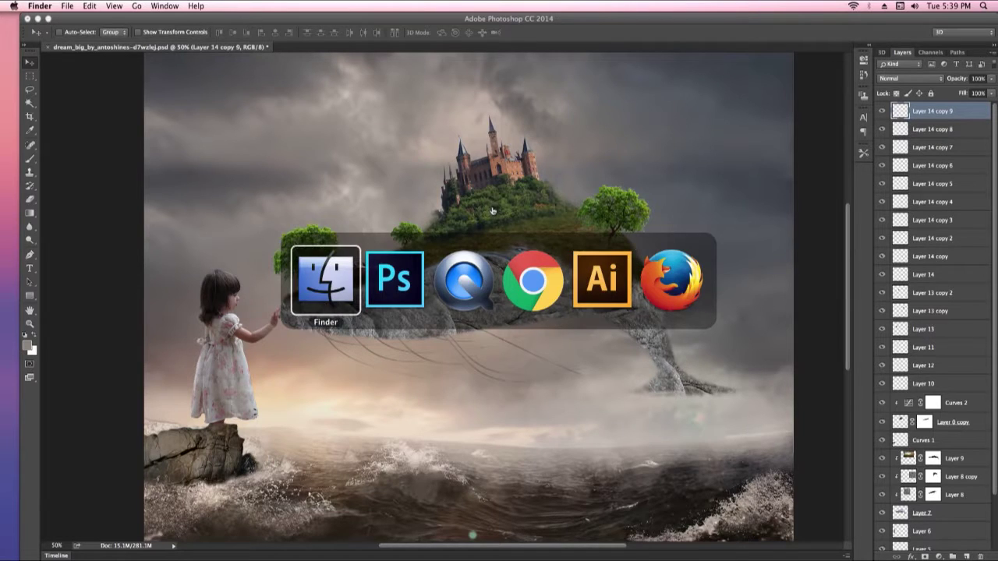
pyautogui.click(37, 17)
# Step: Open 4_wite_wings__by_atropo_stock.psd from New Folder With Items using Open With > Adobe Photoshop CC 2014
pyautogui.doubleClick(855, 94)
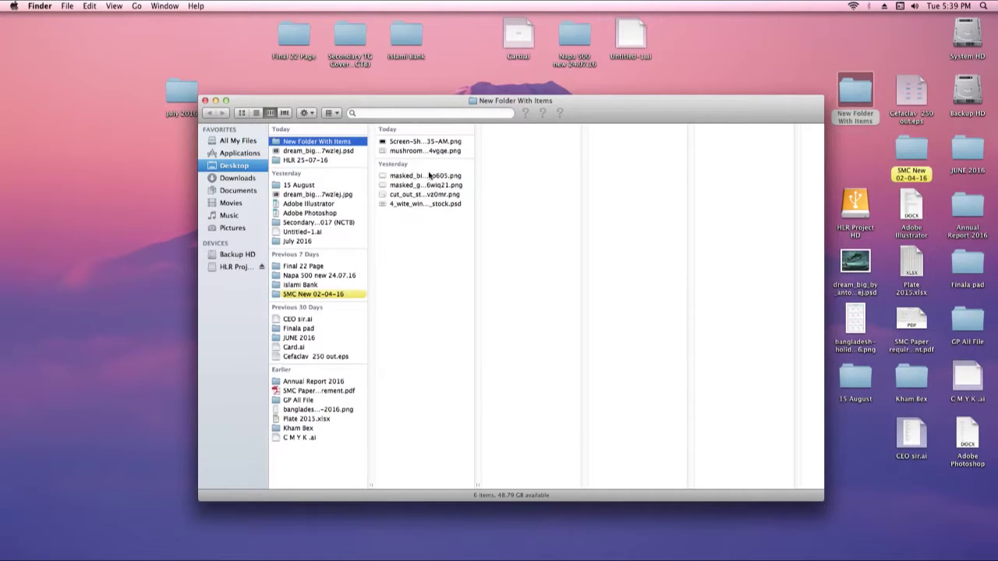
pyautogui.click(409, 176)
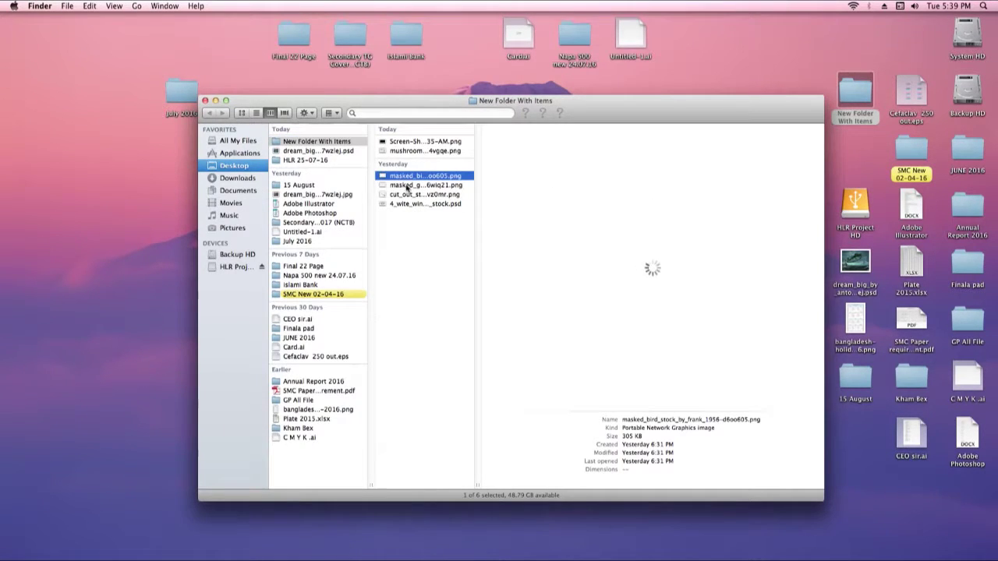
pyautogui.click(420, 204)
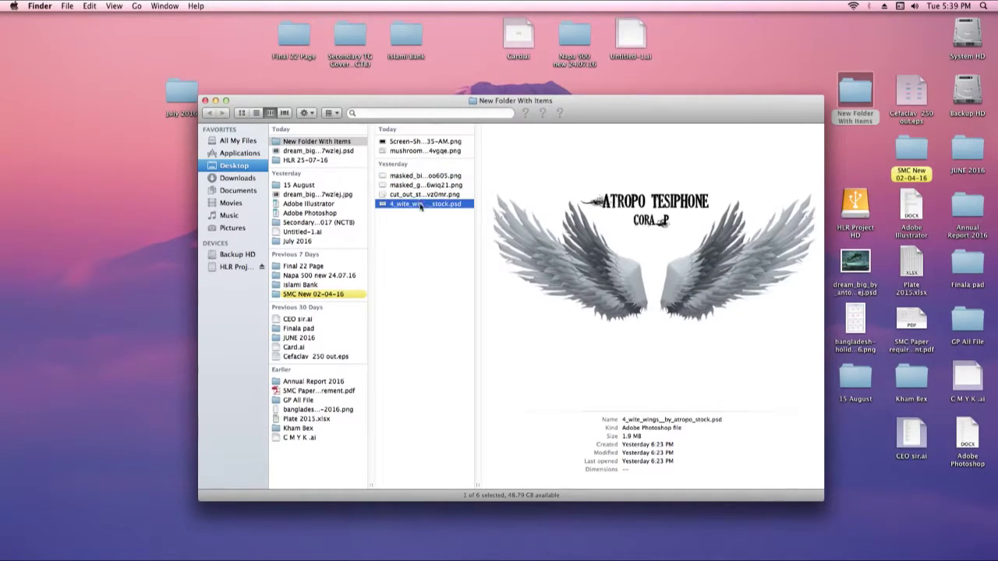
pyautogui.rightClick(419, 204)
pyautogui.click(677, 260)
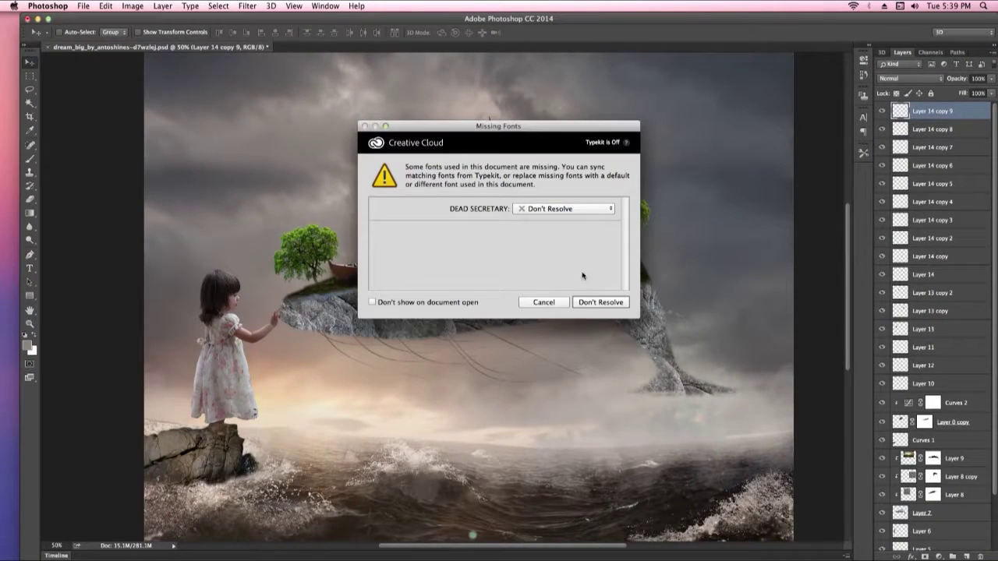
# Step: Bring the Livello 2 wing into the composite, ignoring missing fonts, and convert it to a smart object
pyautogui.click(595, 303)
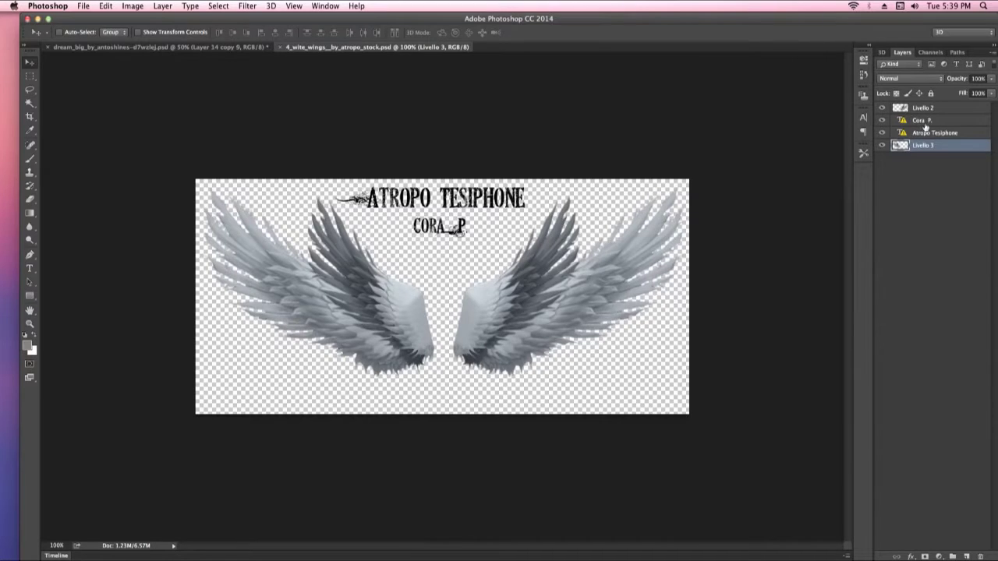
pyautogui.click(933, 111)
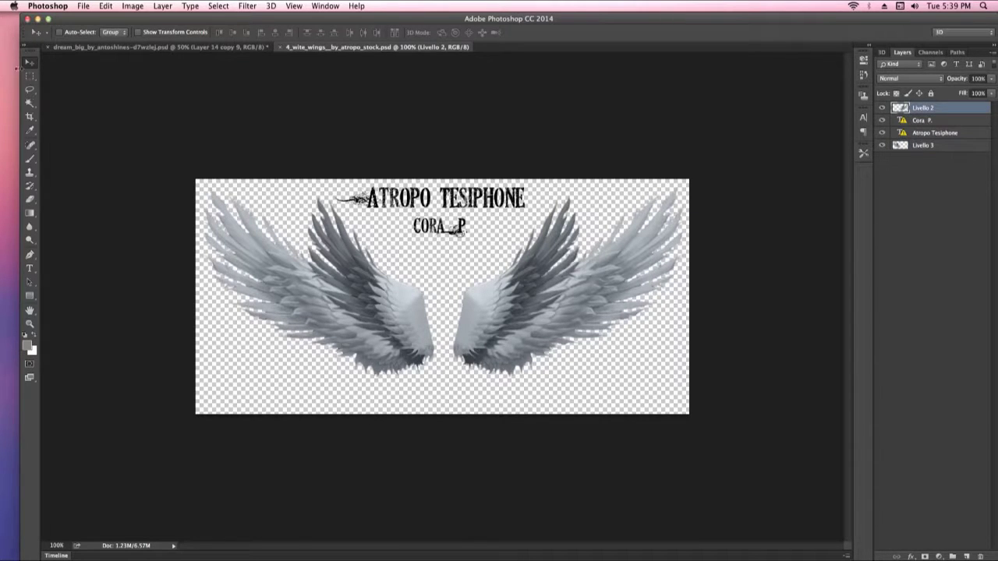
pyautogui.moveTo(547, 328)
pyautogui.mouseDown()
pyautogui.moveTo(425, 224)
pyautogui.moveTo(538, 258)
pyautogui.moveTo(545, 280)
pyautogui.mouseUp()
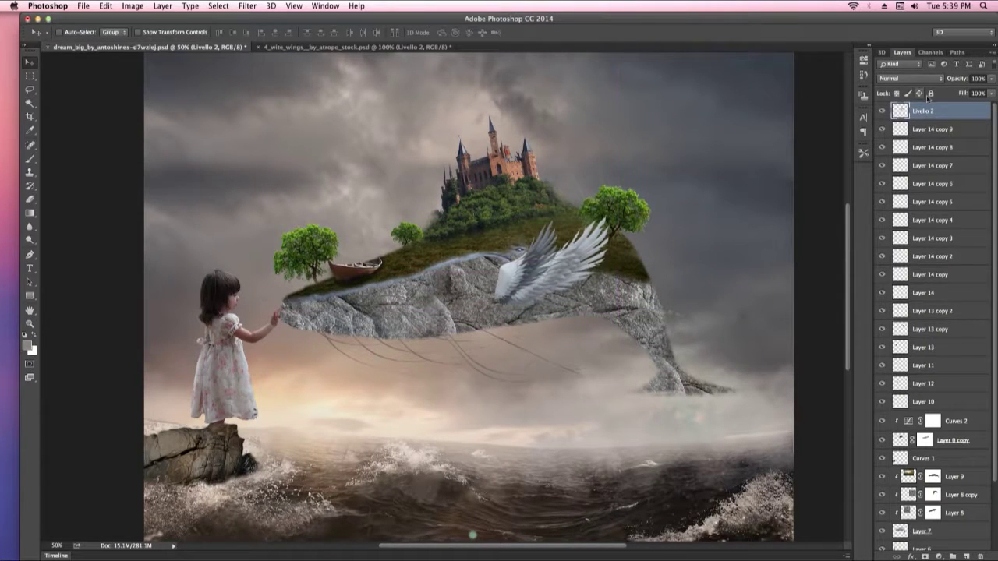
pyautogui.rightClick(946, 114)
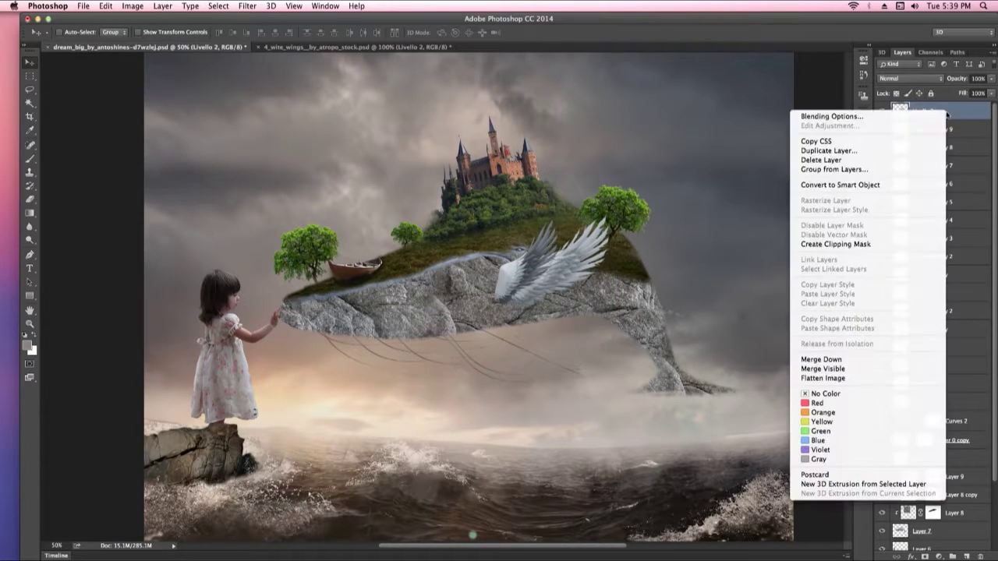
pyautogui.click(836, 189)
# Step: Enlarge the wing to about 181% and position it over the whale's back
pyautogui.hotkey('ctrl', 't')
pyautogui.moveTo(614, 214); pyautogui.dragTo(702, 210)
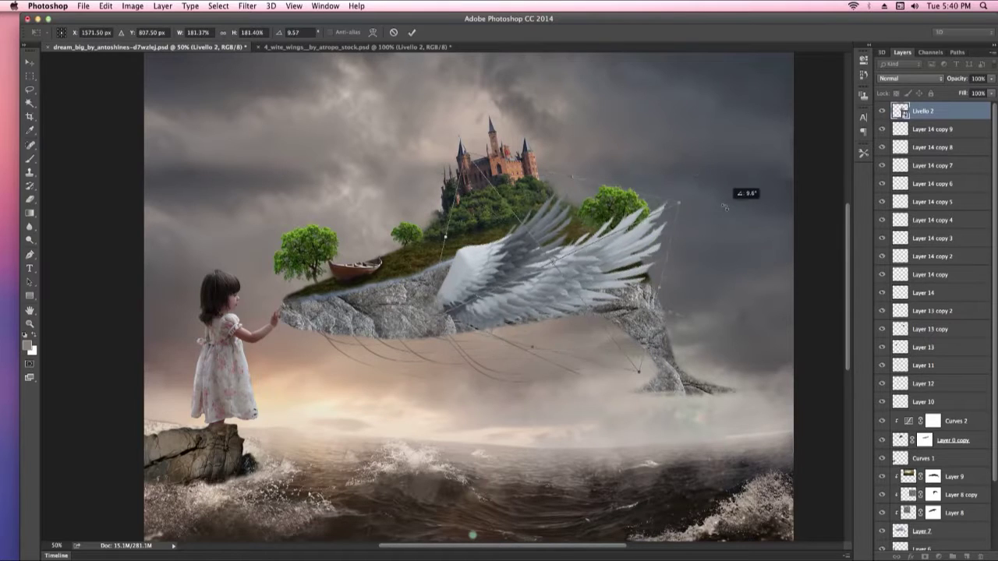
pyautogui.moveTo(476, 272)
pyautogui.mouseDown()
pyautogui.moveTo(579, 269)
pyautogui.moveTo(569, 274)
pyautogui.mouseUp()
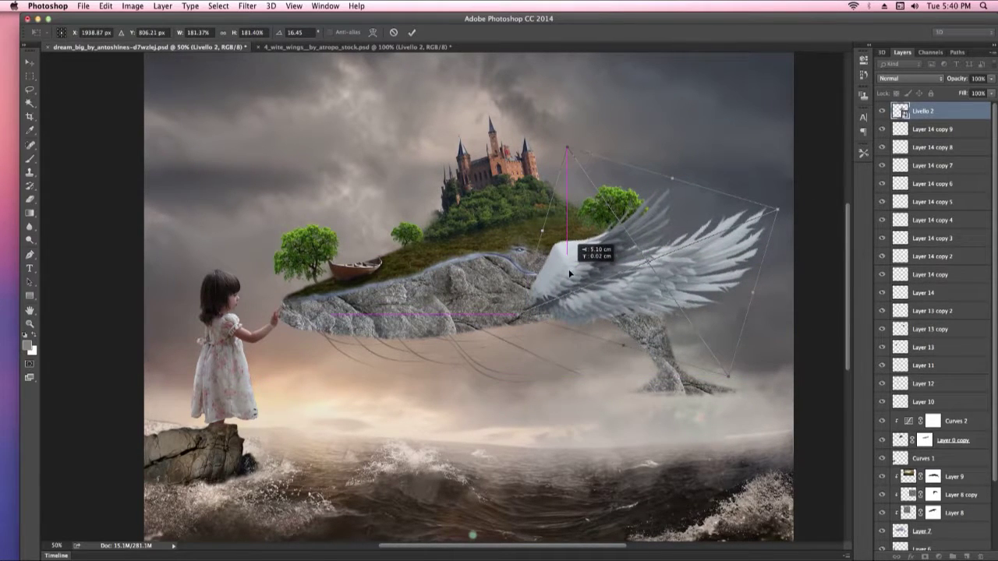
pyautogui.moveTo(570, 274); pyautogui.dragTo(559, 268)
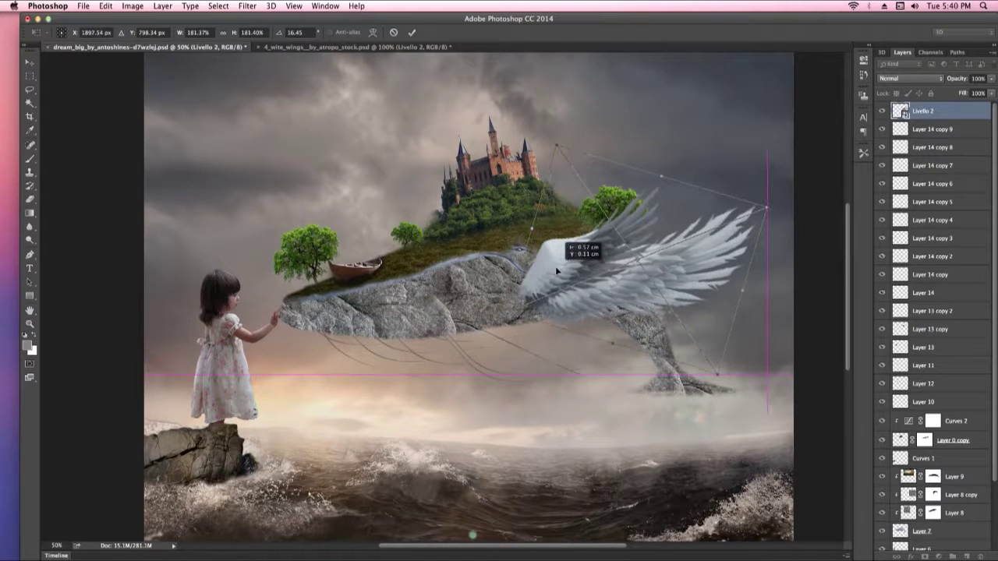
pyautogui.click(413, 33)
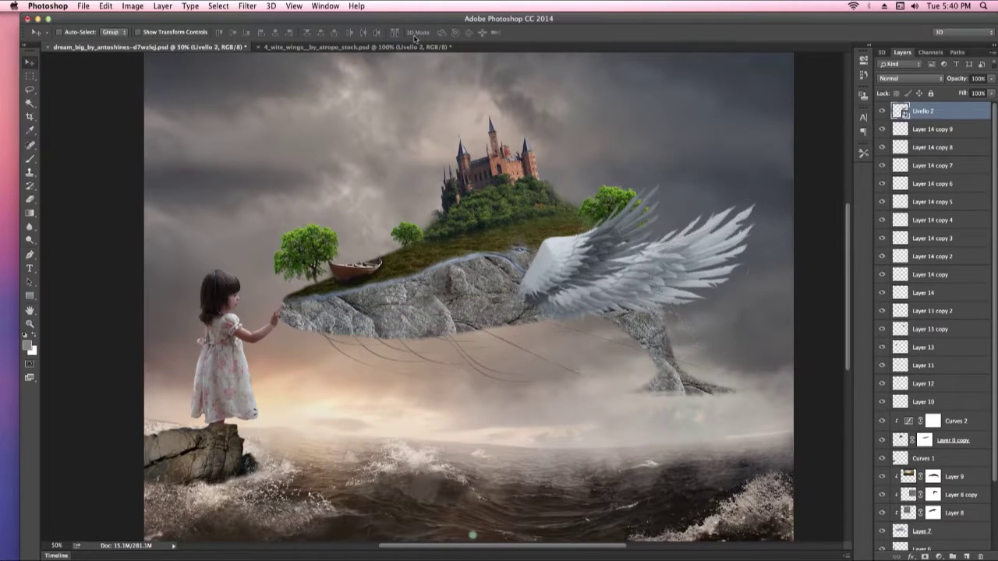
pyautogui.click(952, 130)
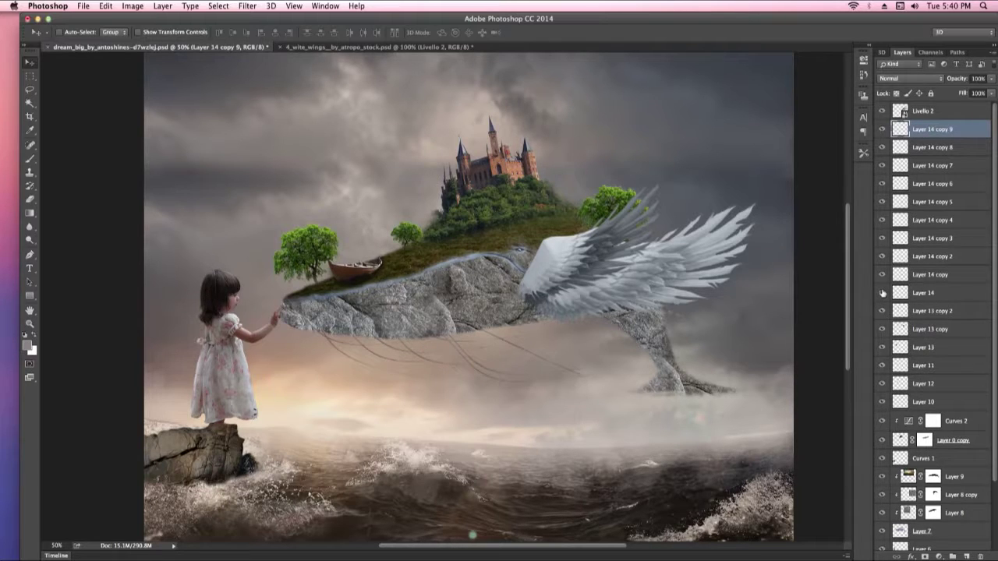
# Step: Merge Layer 14 through Layer 14 copy 9 into a single layer
pyautogui.click(925, 294)
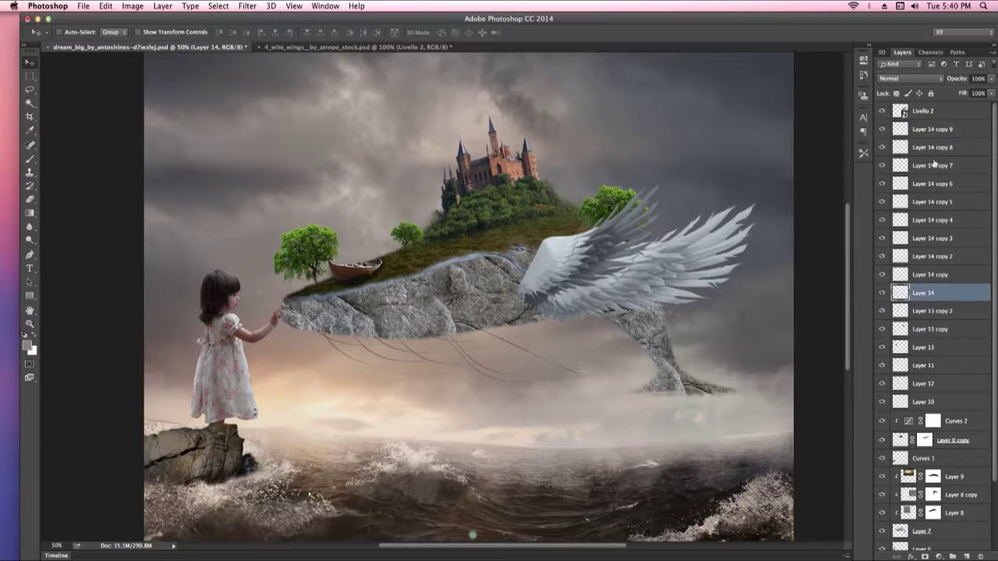
pyautogui.keyDown('shift'); pyautogui.click(928, 131); pyautogui.keyUp('shift')
pyautogui.hotkey('ctrl', 'e')
pyautogui.click(930, 113)
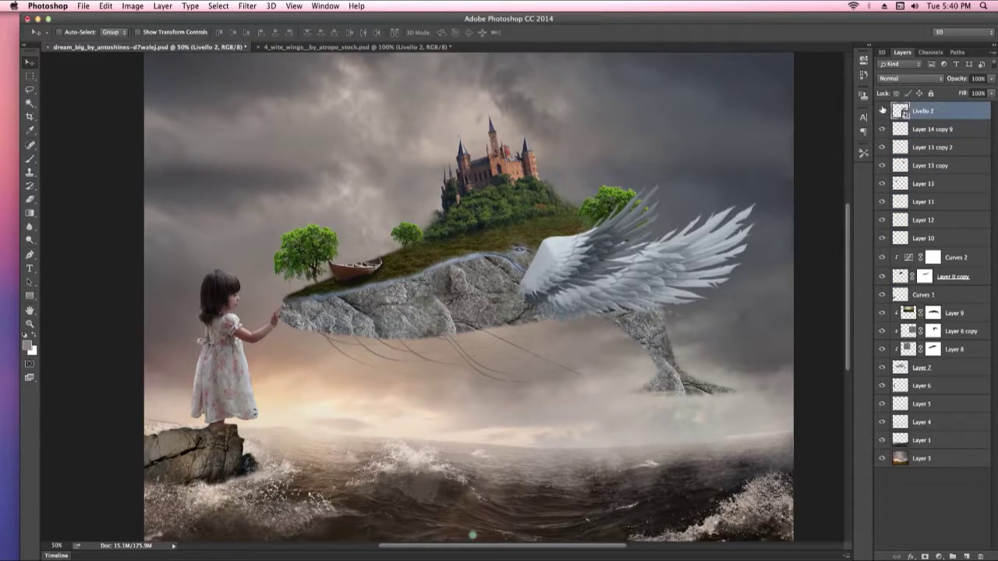
pyautogui.click(882, 111)
pyautogui.click(882, 111)
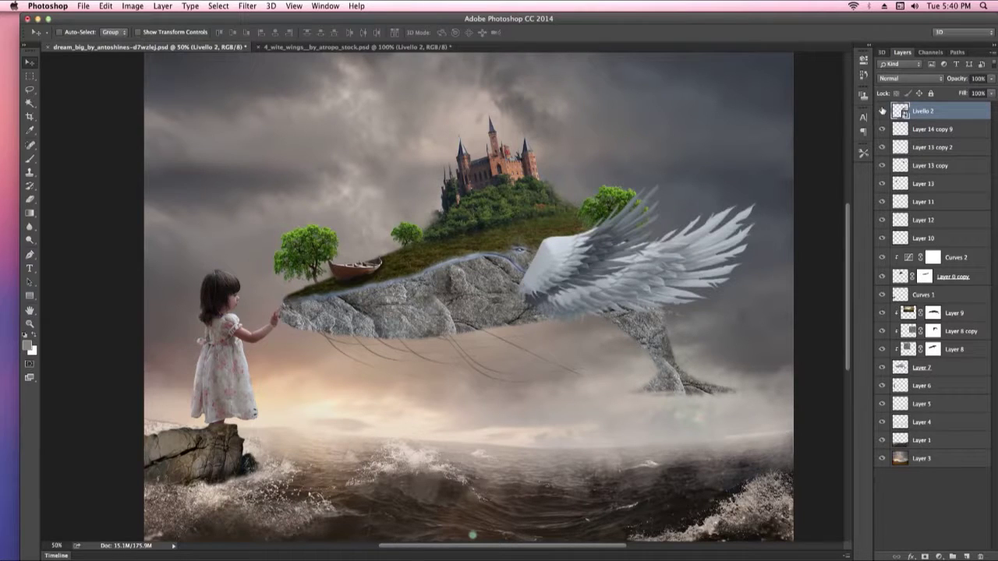
# Step: Rasterize the Livello 2 wing layer and add a blank layer mask
pyautogui.rightClick(948, 113)
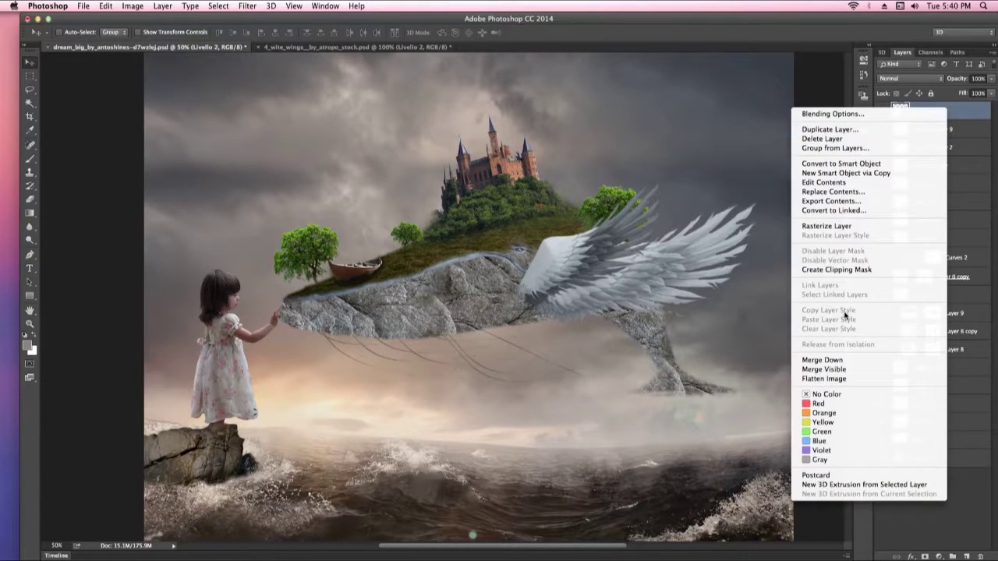
pyautogui.click(845, 227)
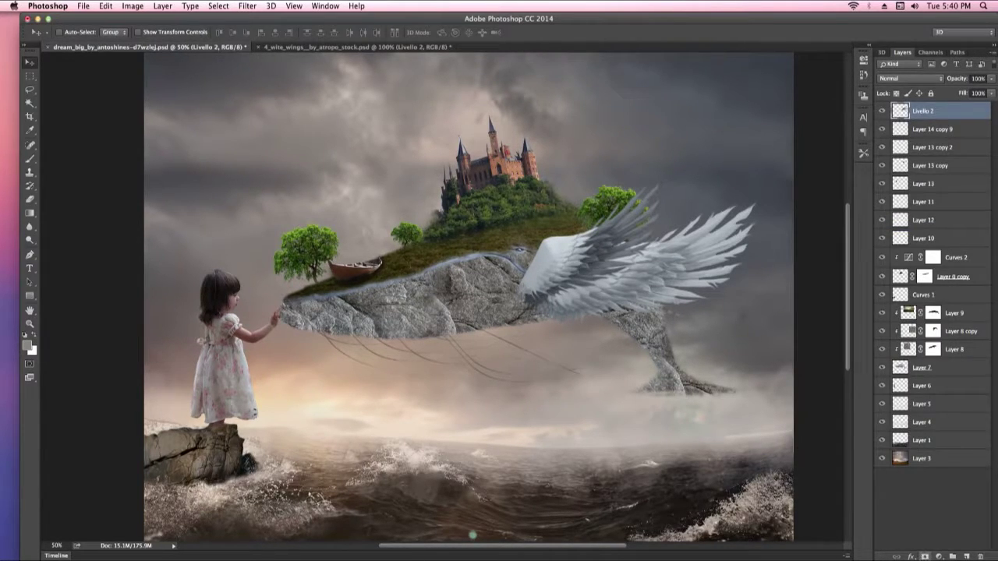
pyautogui.click(925, 556)
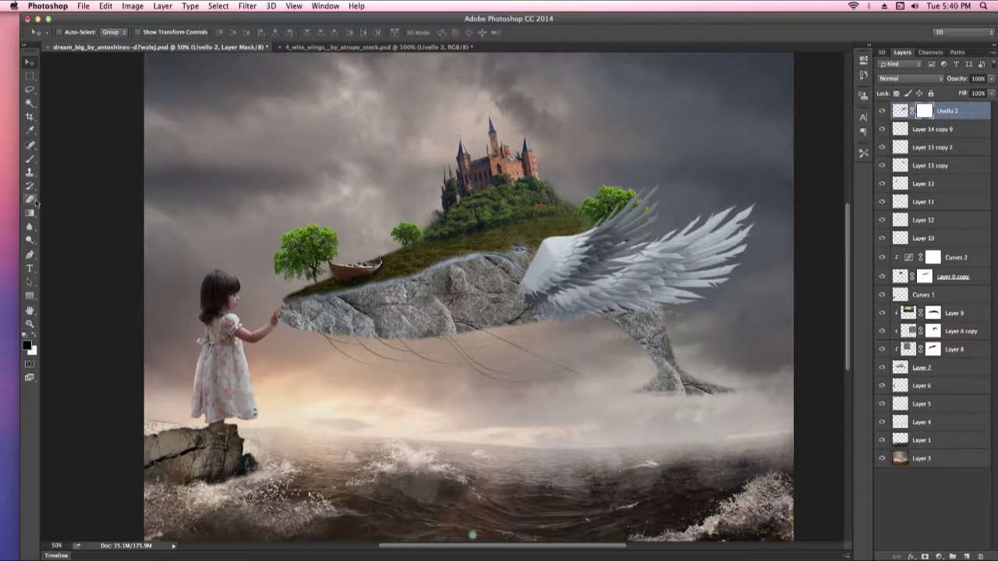
pyautogui.click(30, 159)
pyautogui.scroll(1, 559, 241)
pyautogui.scroll(2, 559, 241)
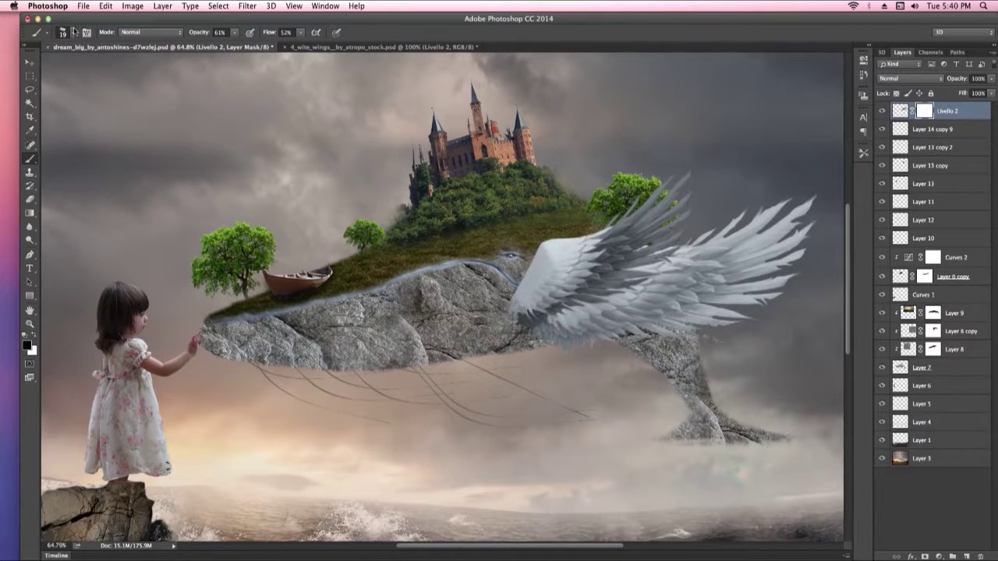
pyautogui.click(72, 32)
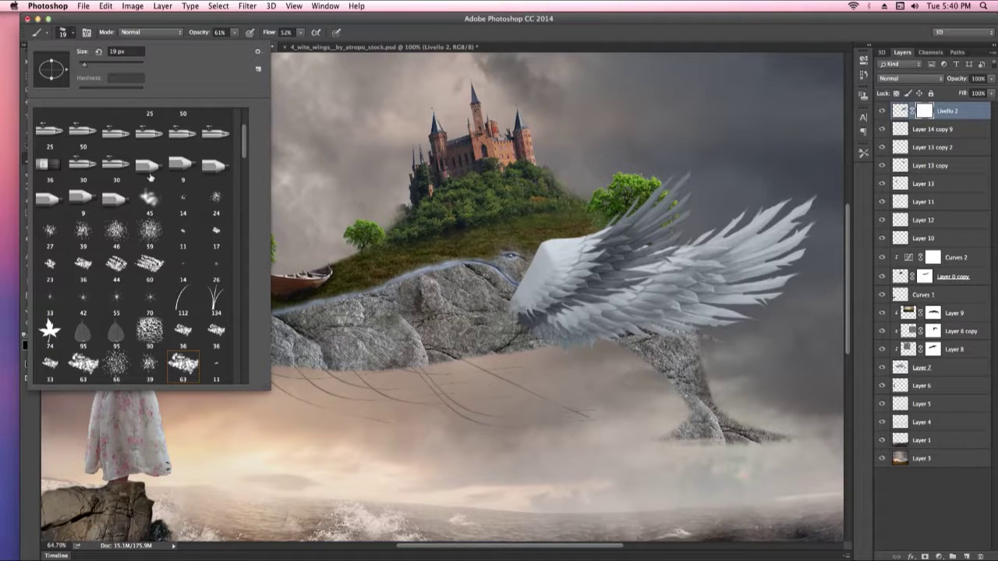
# Step: Paint black on the wing mask with a soft round brush at 100% opacity along its upper-left edge
pyautogui.scroll(3, 88, 119)
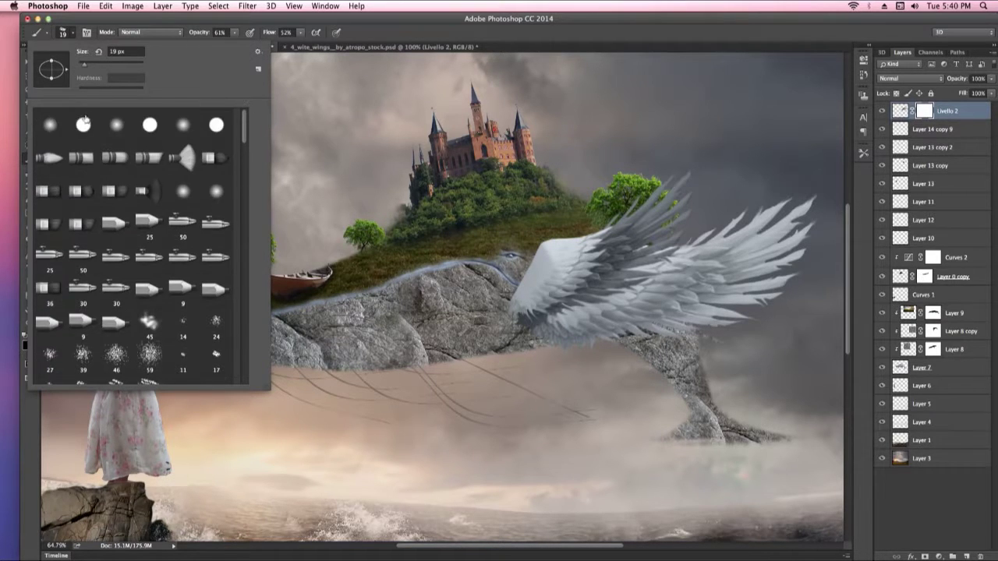
pyautogui.doubleClick(49, 127)
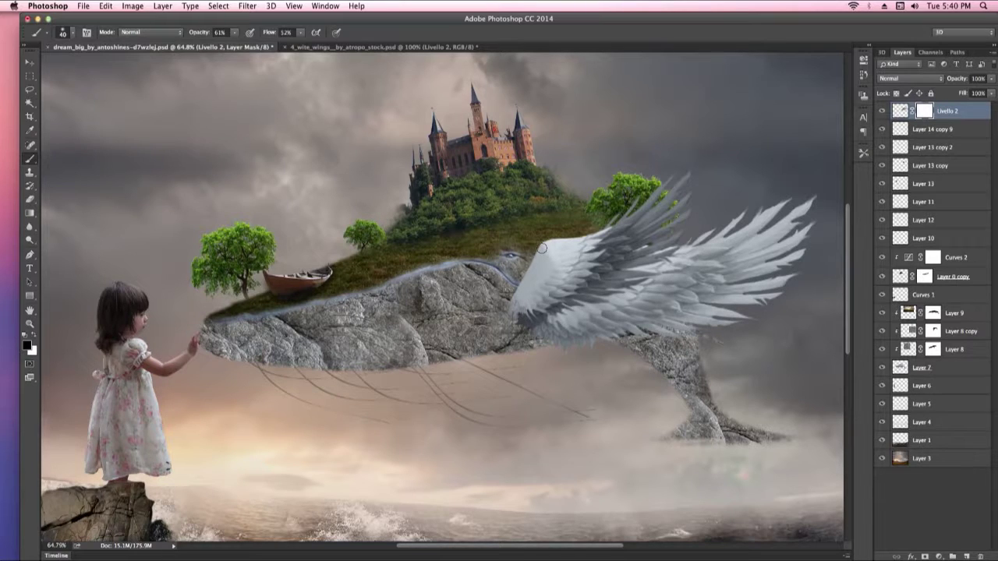
pyautogui.moveTo(551, 235); pyautogui.dragTo(555, 234)
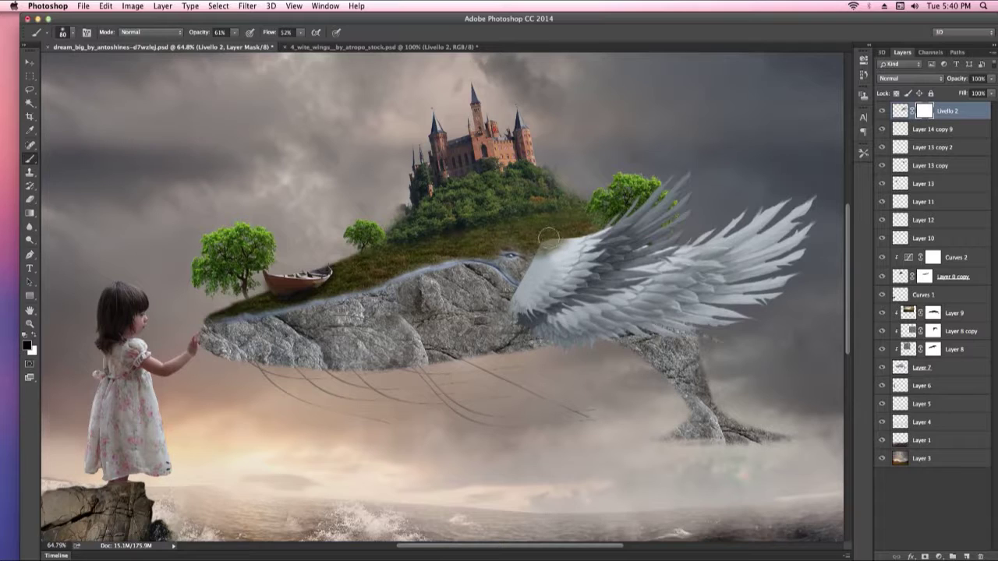
pyautogui.click(232, 34)
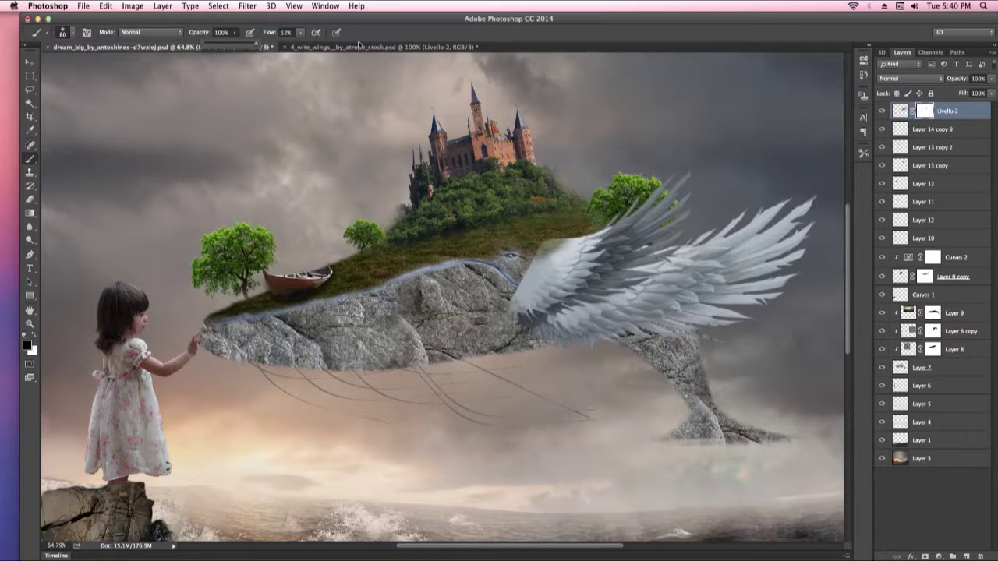
pyautogui.moveTo(551, 230)
pyautogui.mouseDown()
pyautogui.moveTo(521, 262)
pyautogui.moveTo(517, 328)
pyautogui.mouseUp()
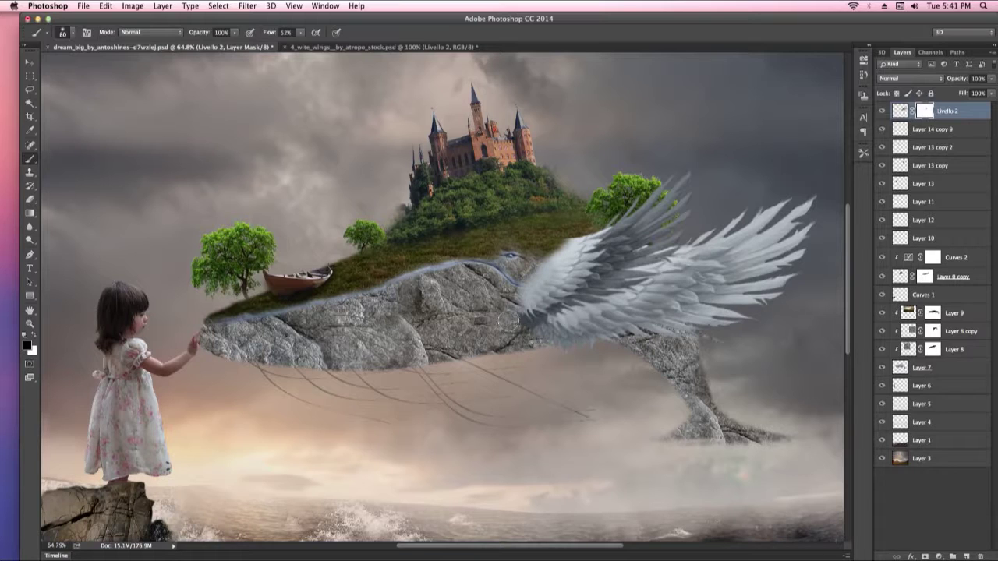
pyautogui.moveTo(534, 248)
pyautogui.mouseDown()
pyautogui.moveTo(577, 220)
pyautogui.moveTo(553, 234)
pyautogui.moveTo(591, 221)
pyautogui.moveTo(538, 257)
pyautogui.moveTo(605, 220)
pyautogui.mouseUp()
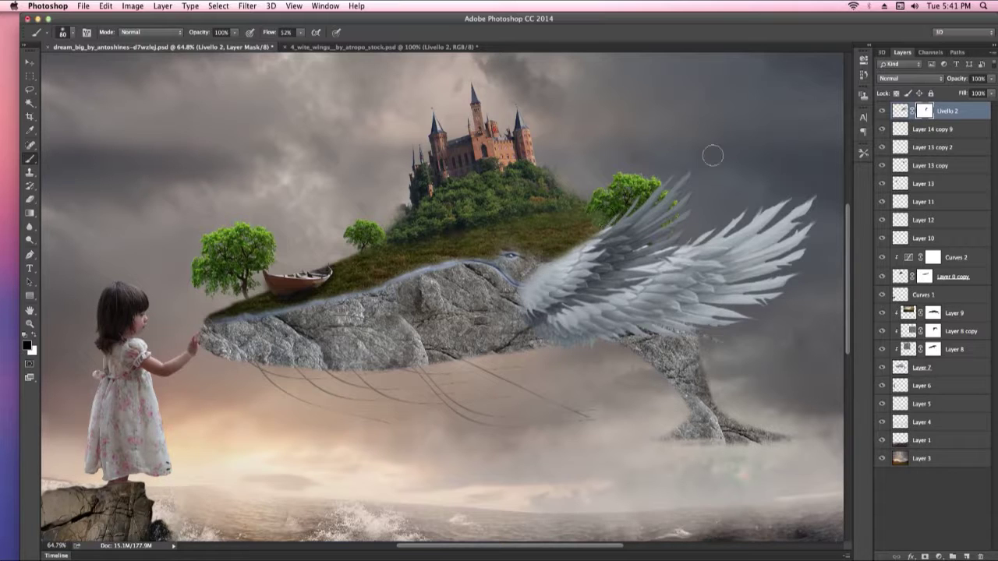
# Step: Nudge the wing left and scale it down to about 83% on the whale's back
pyautogui.click(28, 61)
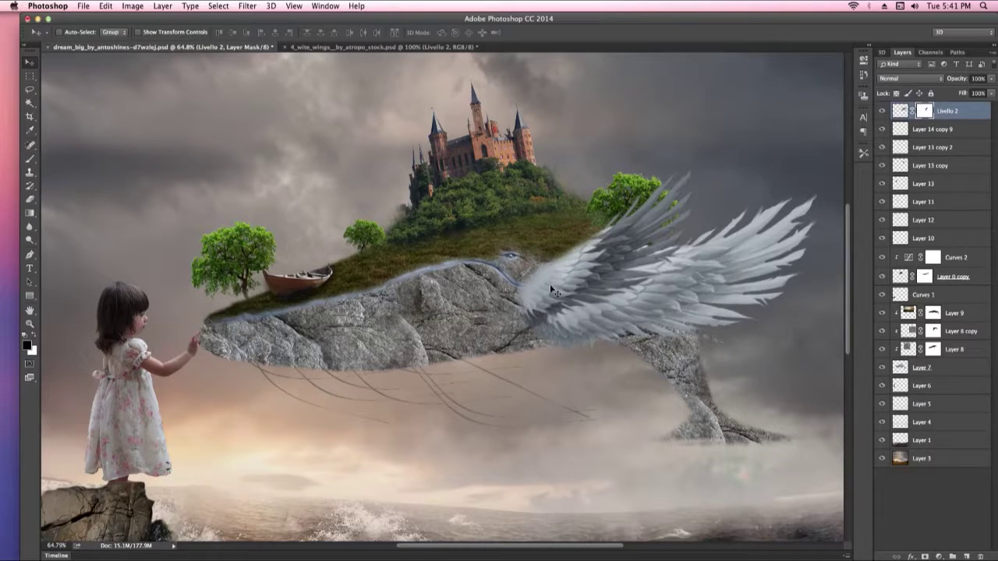
pyautogui.moveTo(552, 290); pyautogui.dragTo(531, 295)
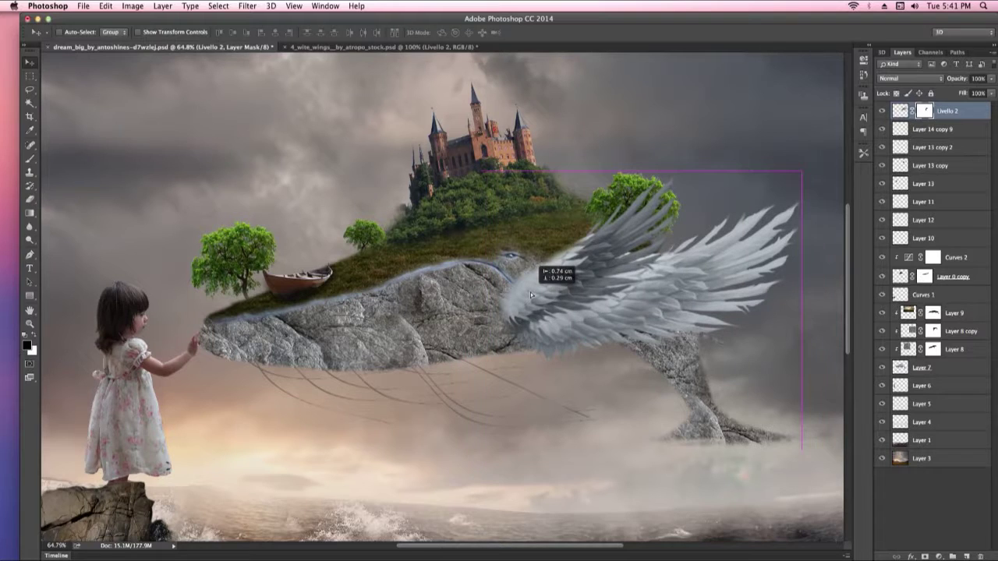
pyautogui.moveTo(531, 295); pyautogui.dragTo(530, 291)
pyautogui.hotkey('ctrl', 't')
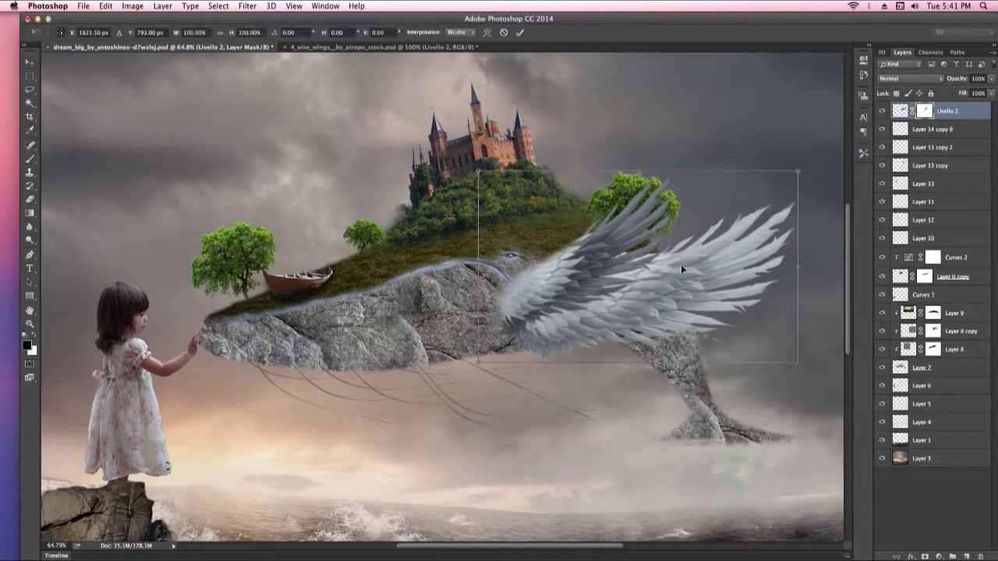
pyautogui.moveTo(799, 172); pyautogui.dragTo(797, 189)
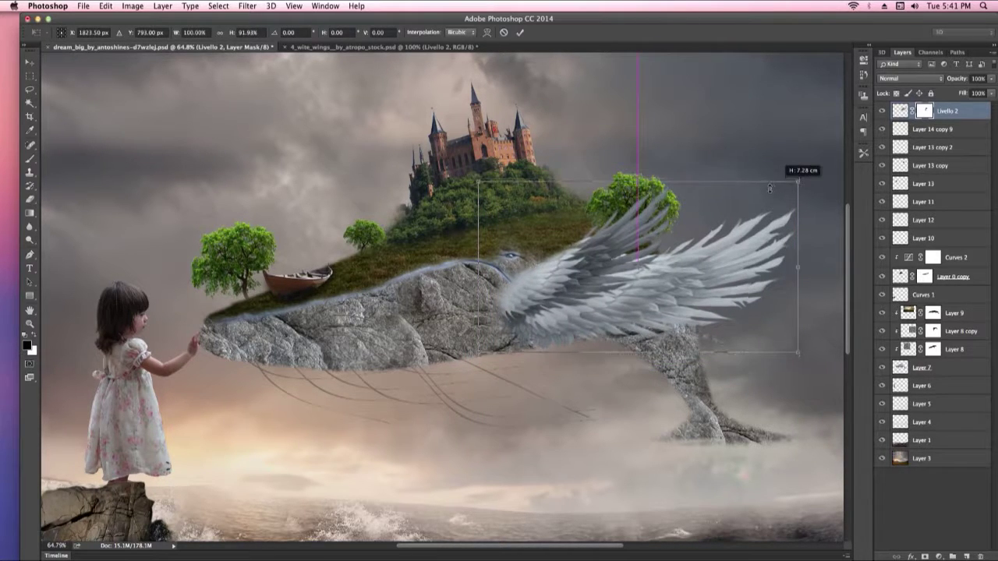
pyautogui.hotkey('ctrl', 'z')
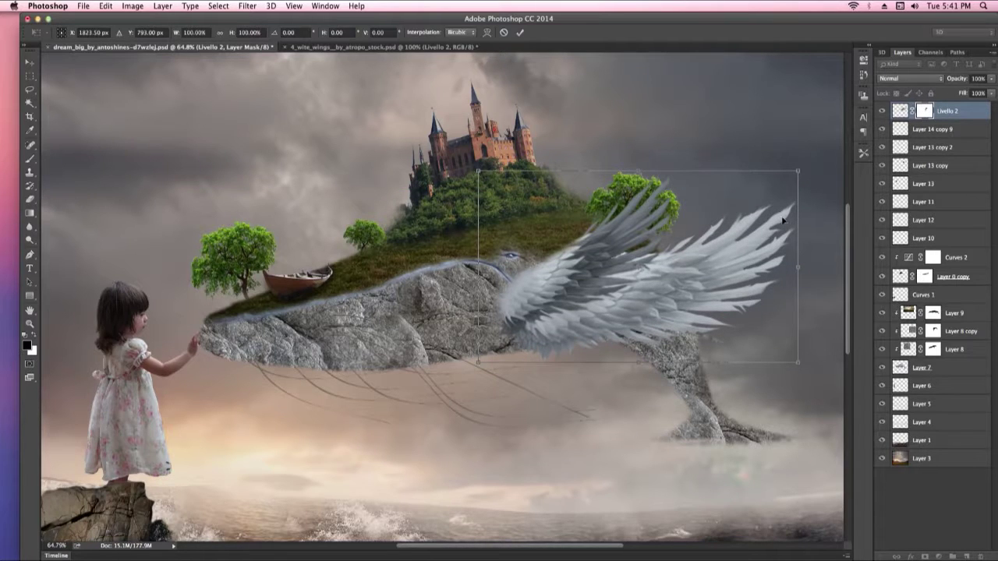
pyautogui.moveTo(793, 174); pyautogui.dragTo(770, 186)
pyautogui.moveTo(593, 295)
pyautogui.mouseDown()
pyautogui.moveTo(575, 287)
pyautogui.moveTo(585, 282)
pyautogui.mouseUp()
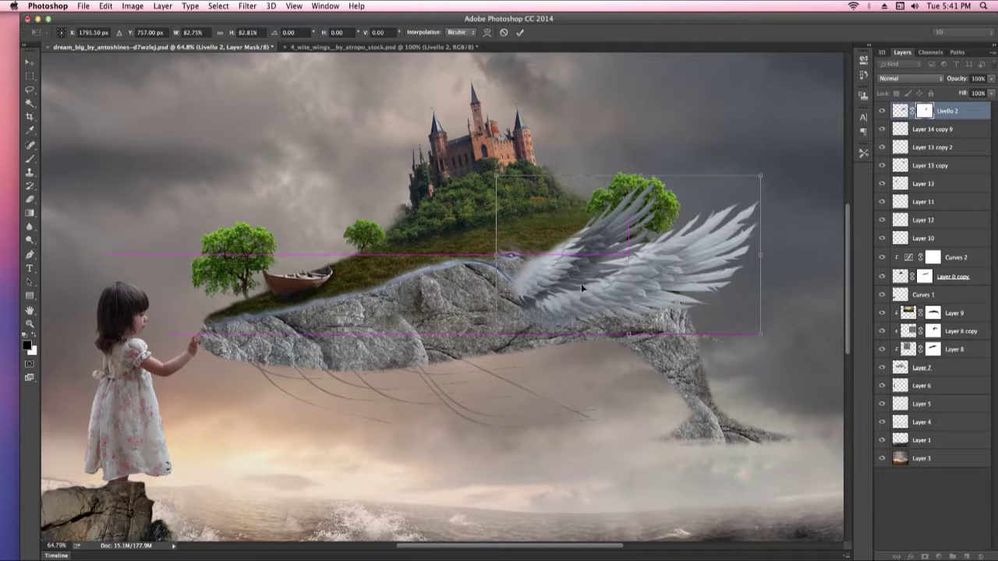
pyautogui.click(520, 33)
pyautogui.press('super+minus')
pyautogui.press('super+minus')
pyautogui.scroll(5, 434, 221)
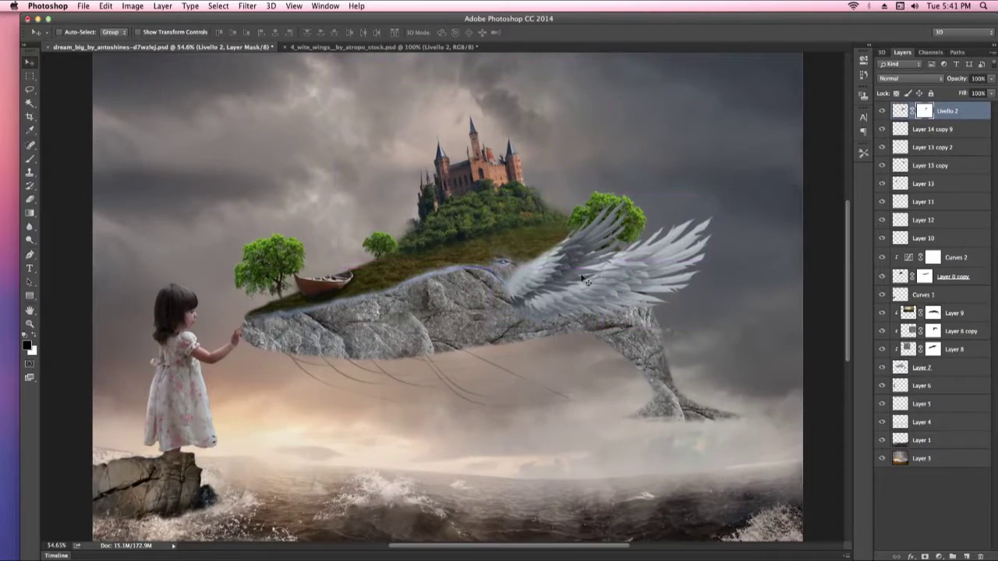
# Step: Add a Curves adjustment clipped to the wing, lowering its highlights to output 208
pyautogui.moveTo(536, 284); pyautogui.dragTo(537, 285)
pyautogui.click(939, 557)
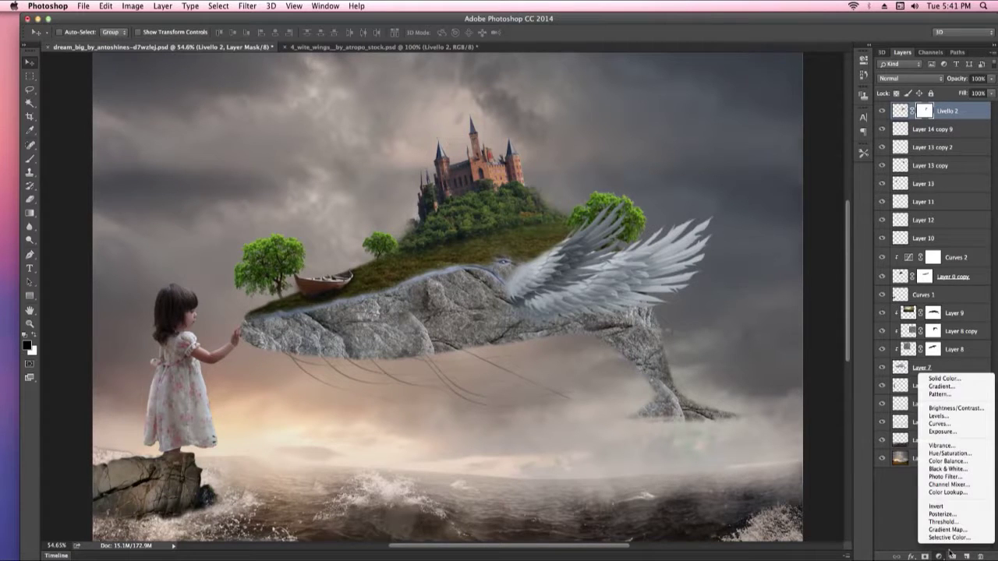
pyautogui.click(955, 424)
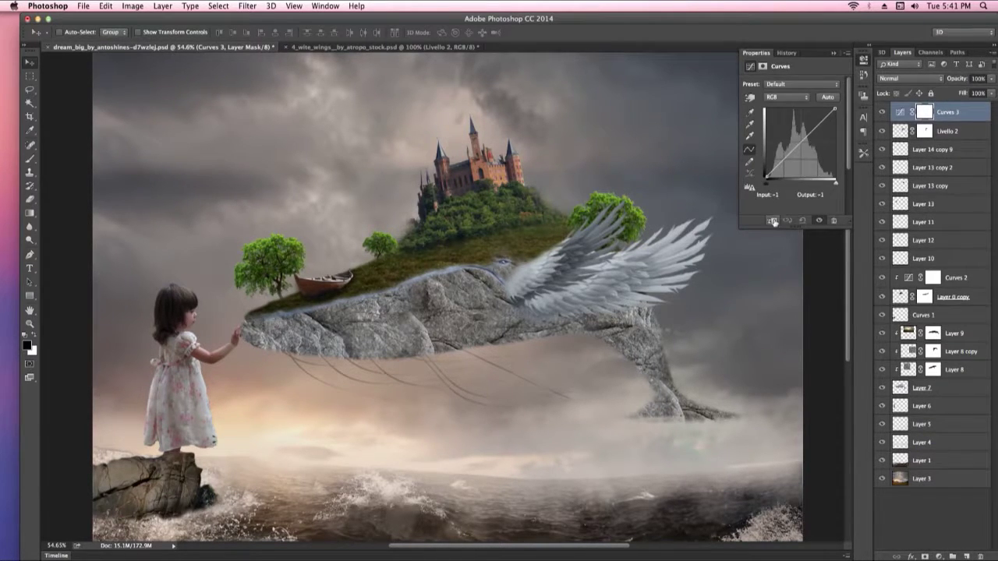
pyautogui.click(772, 222)
pyautogui.moveTo(834, 110); pyautogui.dragTo(841, 122)
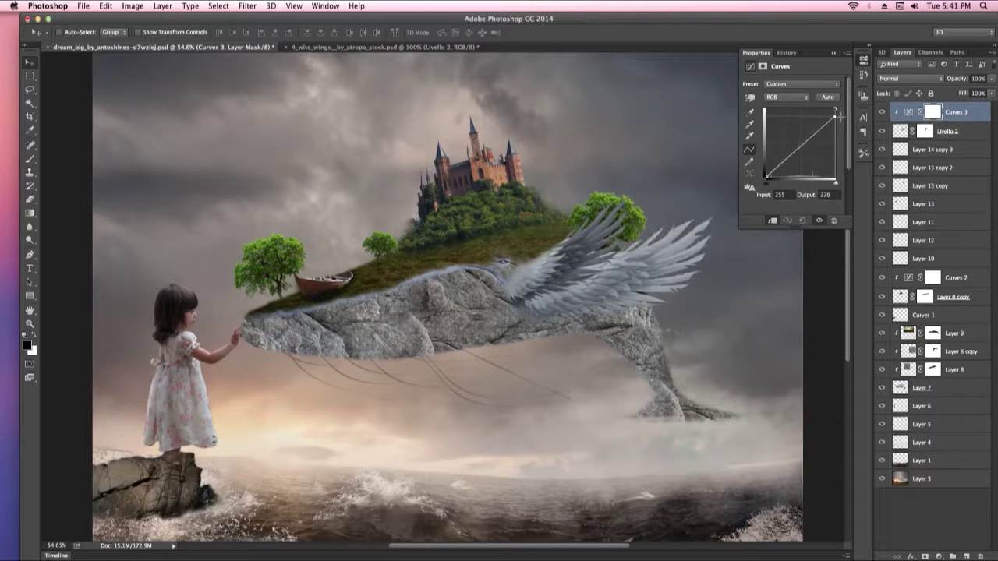
pyautogui.moveTo(842, 122); pyautogui.dragTo(844, 121)
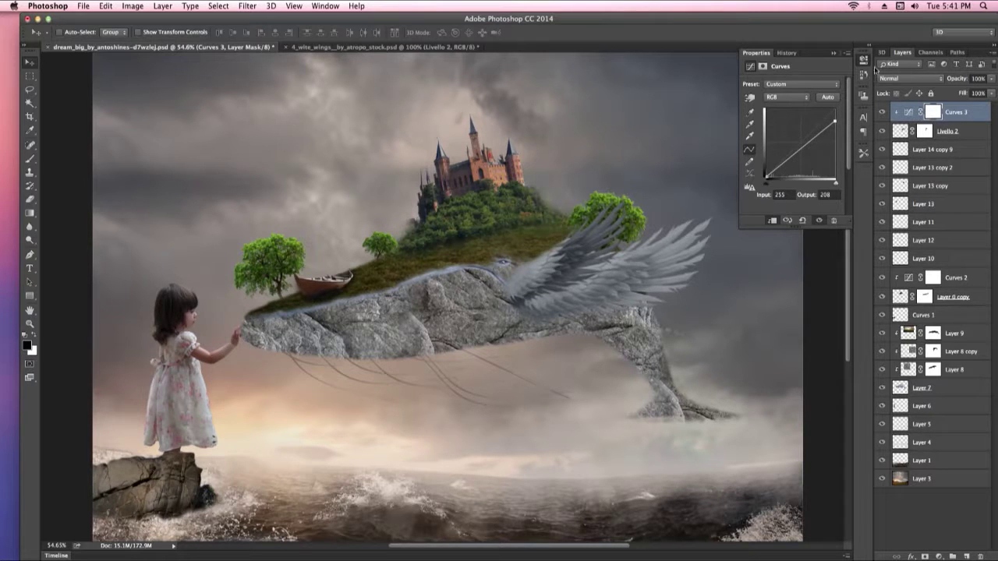
pyautogui.click(864, 61)
pyautogui.hotkey('ctrl', '-')
pyautogui.hotkey('ctrl', '-')
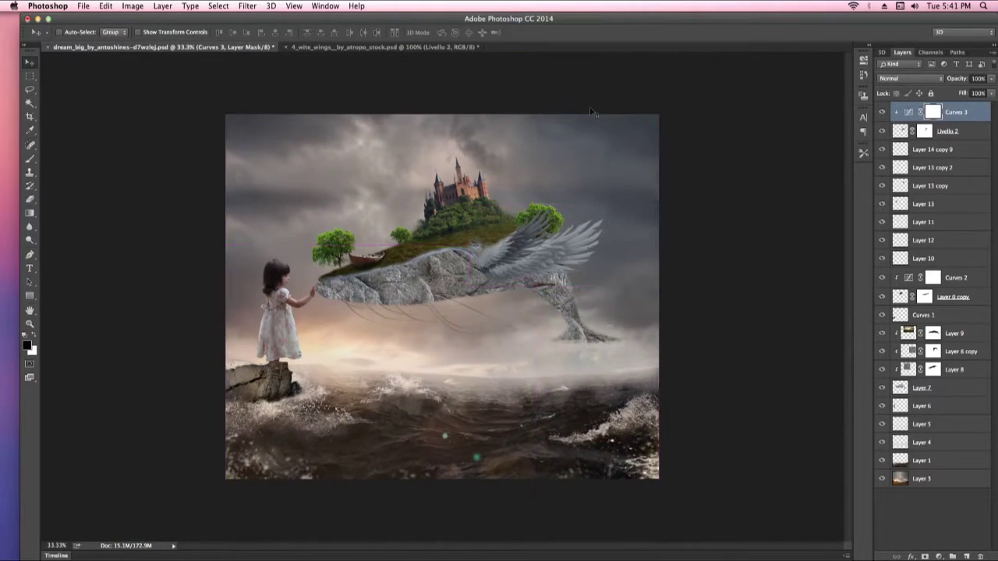
# Step: Bring the Livello 3 wing from the wings document into the composite beside the castle
pyautogui.scroll(3, 439, 261)
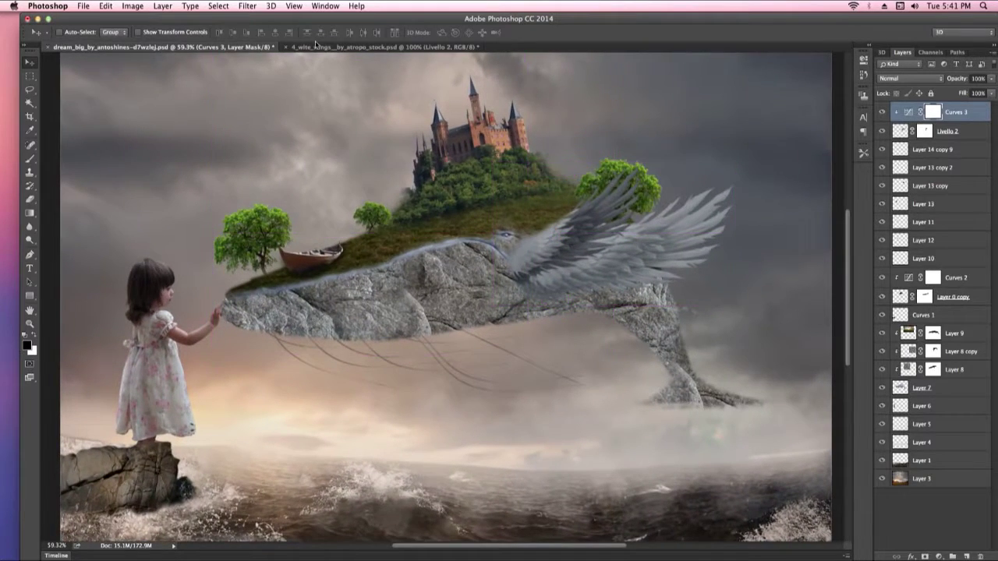
pyautogui.hotkey('ctrl', 'Tab')
pyautogui.click(936, 145)
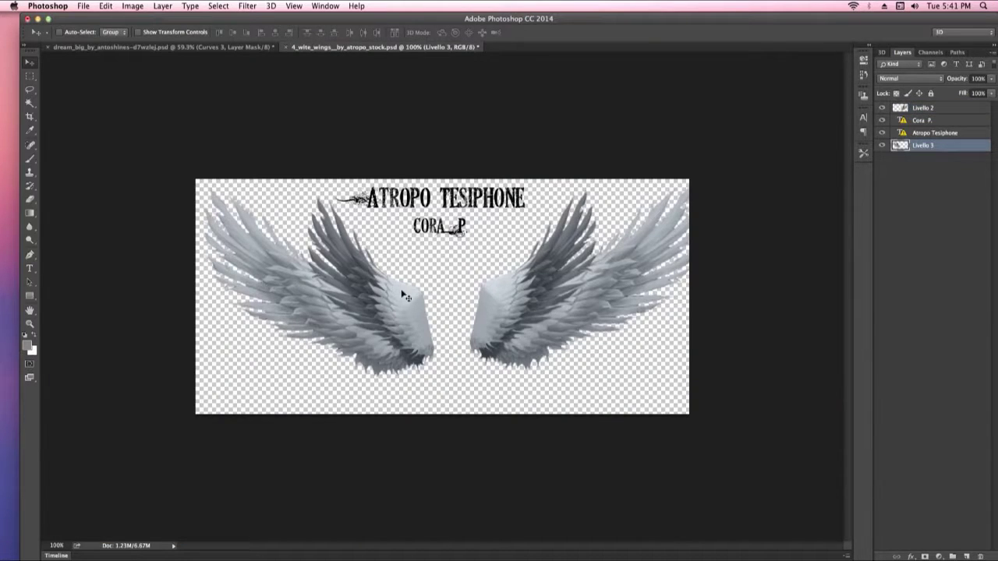
pyautogui.moveTo(406, 297); pyautogui.dragTo(188, 47)
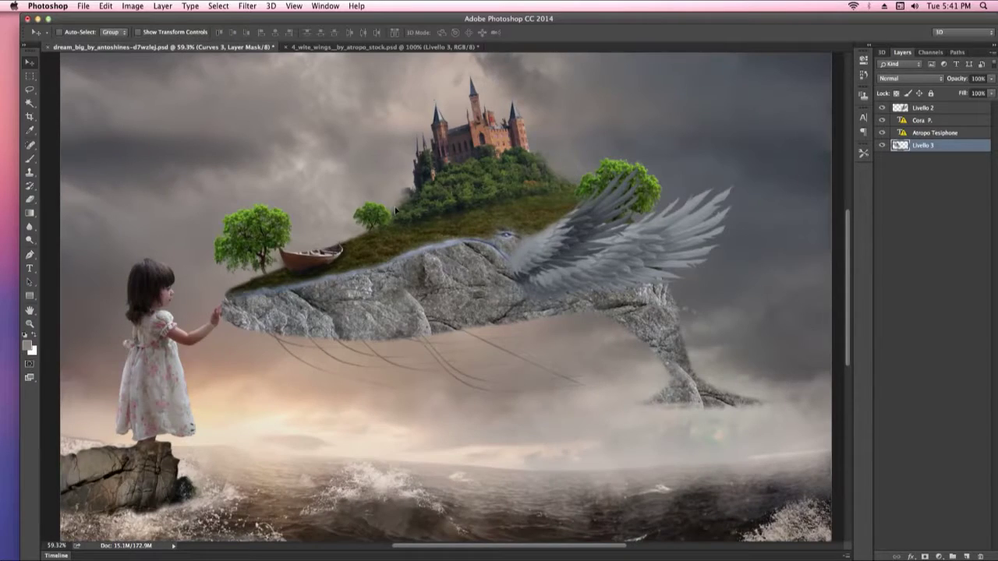
pyautogui.moveTo(390, 205); pyautogui.dragTo(442, 220)
pyautogui.press('Delete')
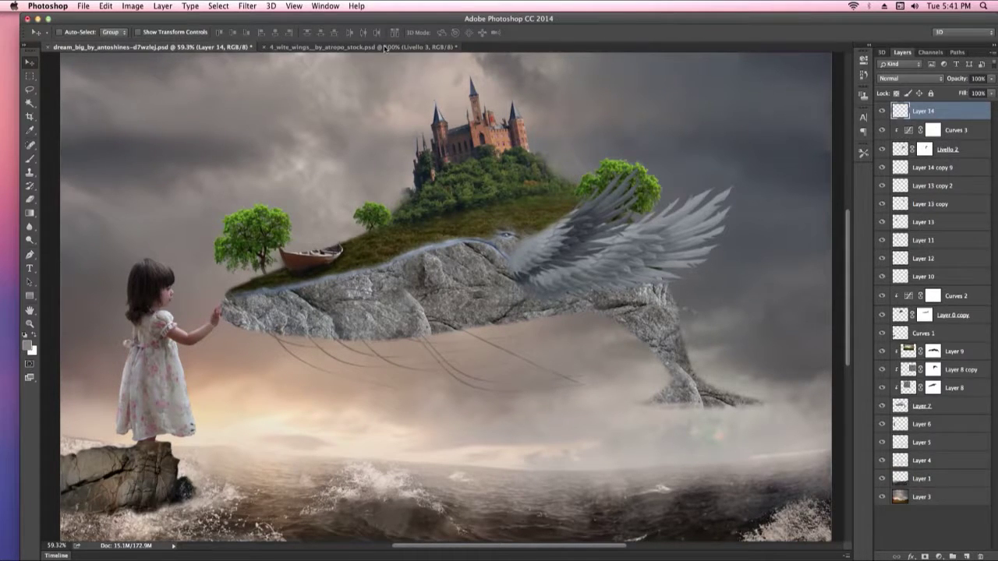
pyautogui.click(456, 46)
pyautogui.click(223, 48)
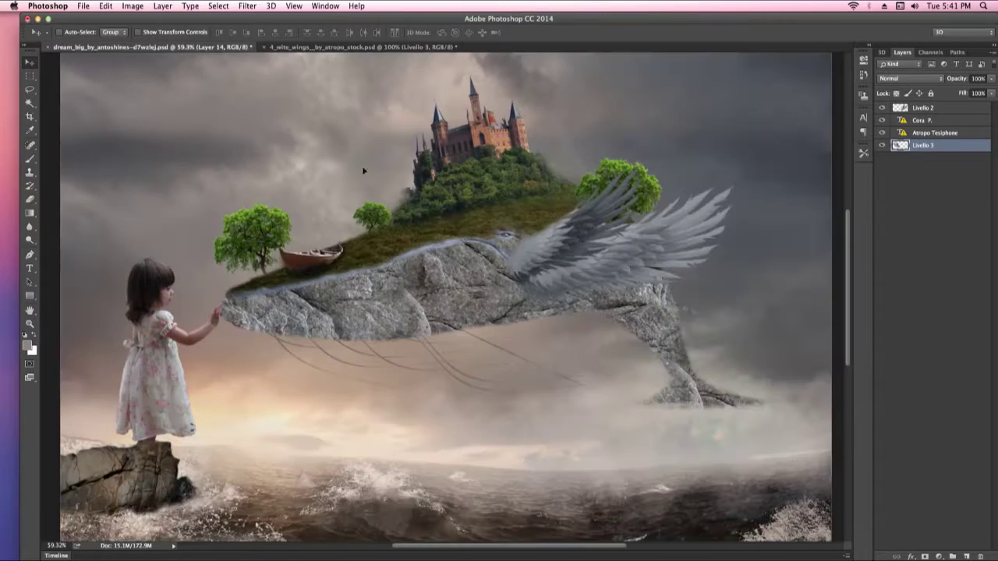
pyautogui.moveTo(407, 226); pyautogui.dragTo(447, 222)
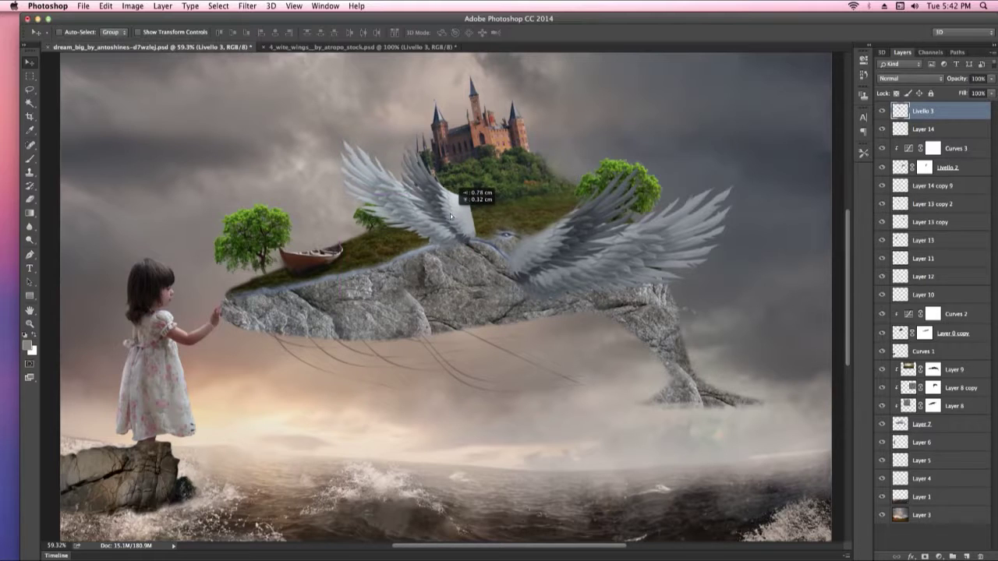
pyautogui.moveTo(448, 222); pyautogui.dragTo(448, 214)
# Step: Shrink the second wing to about 77%, nudge it left, and erase its base over the grass
pyautogui.hotkey('ctrl', 't')
pyautogui.moveTo(471, 249); pyautogui.dragTo(435, 225)
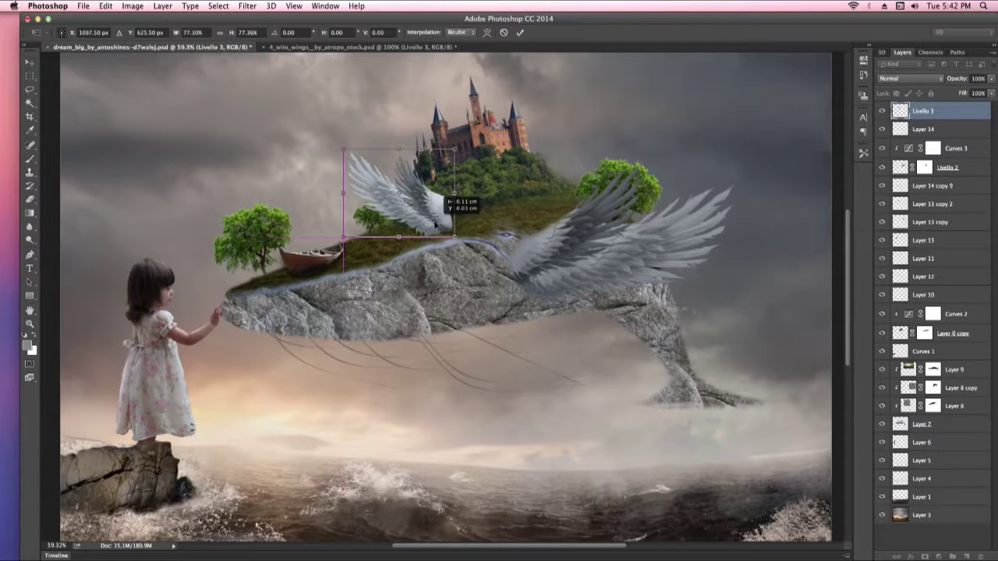
pyautogui.hotkey('shift', 'Left')
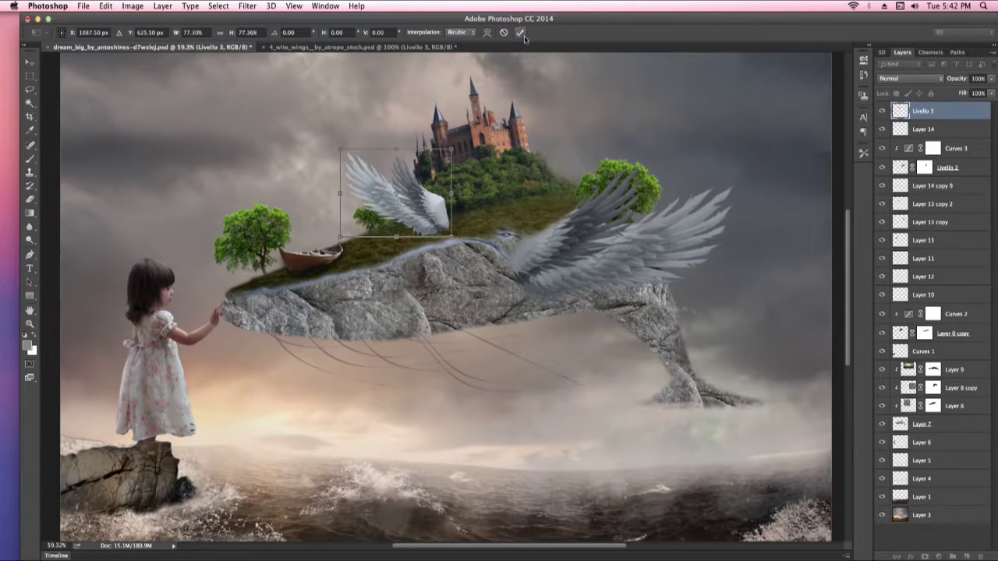
pyautogui.click(520, 33)
pyautogui.click(30, 199)
pyautogui.moveTo(460, 222)
pyautogui.mouseDown()
pyautogui.moveTo(412, 216)
pyautogui.moveTo(424, 211)
pyautogui.moveTo(410, 226)
pyautogui.moveTo(425, 211)
pyautogui.moveTo(401, 223)
pyautogui.mouseUp()
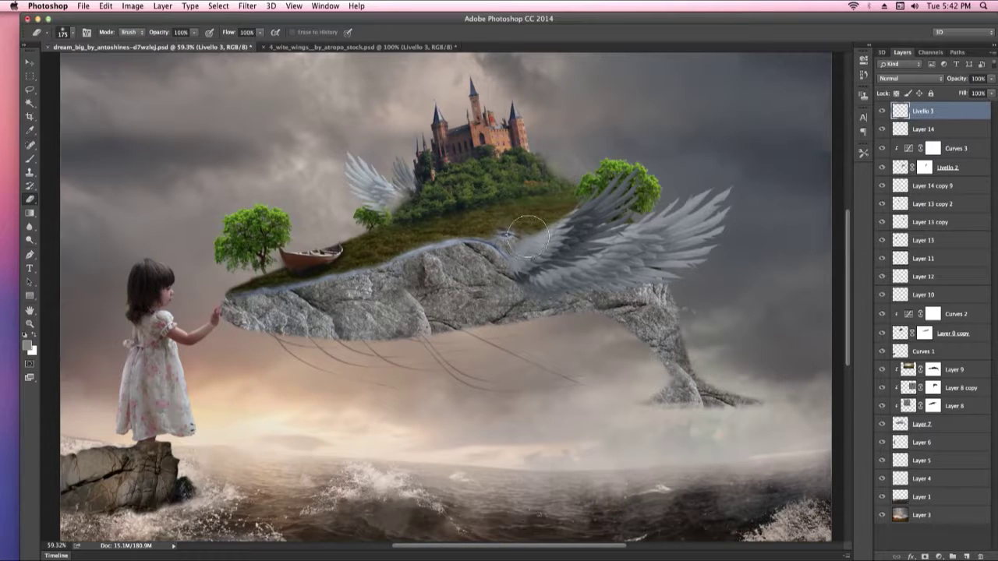
pyautogui.click(939, 557)
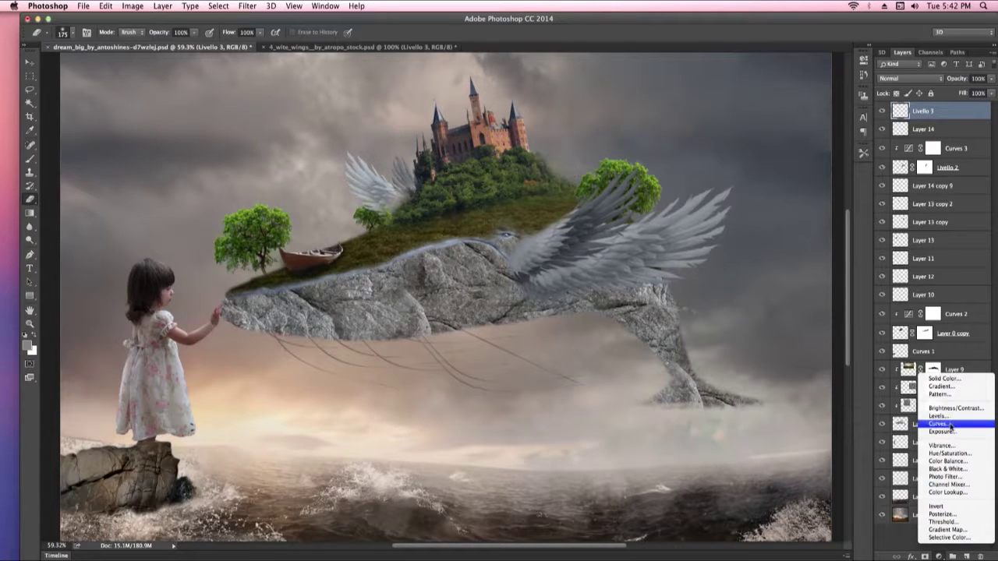
# Step: Add a Curves adjustment clipped to the new wing, lowering its highlights to 177
pyautogui.click(950, 425)
pyautogui.click(771, 223)
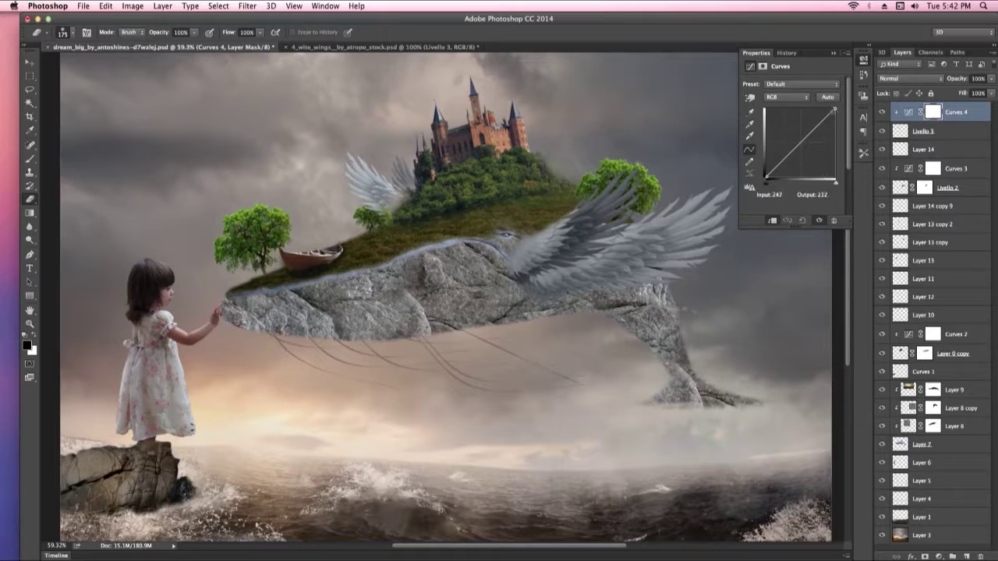
pyautogui.moveTo(835, 108); pyautogui.dragTo(835, 130)
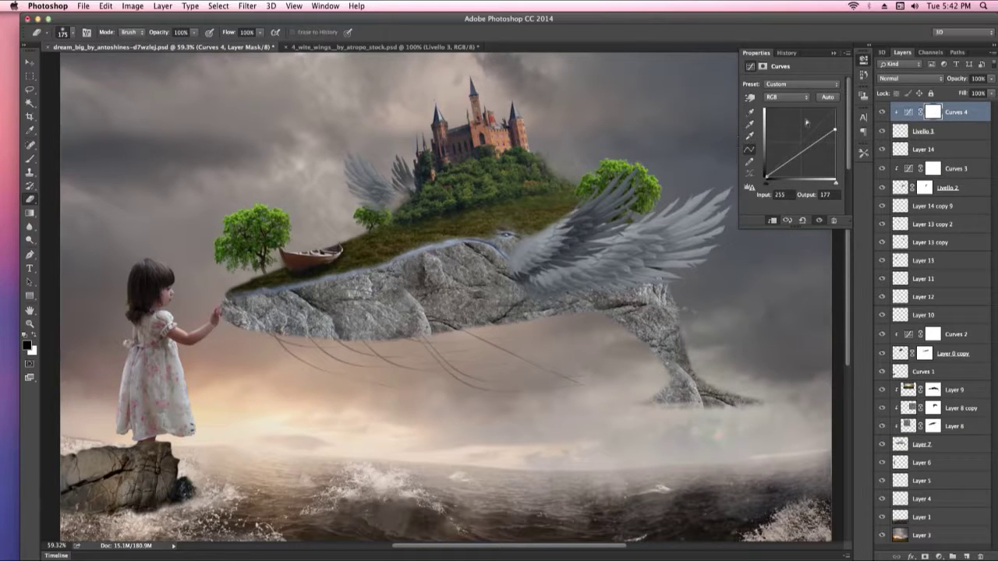
pyautogui.click(865, 63)
pyautogui.hotkey('ctrl', '-')
pyautogui.hotkey('ctrl', '-')
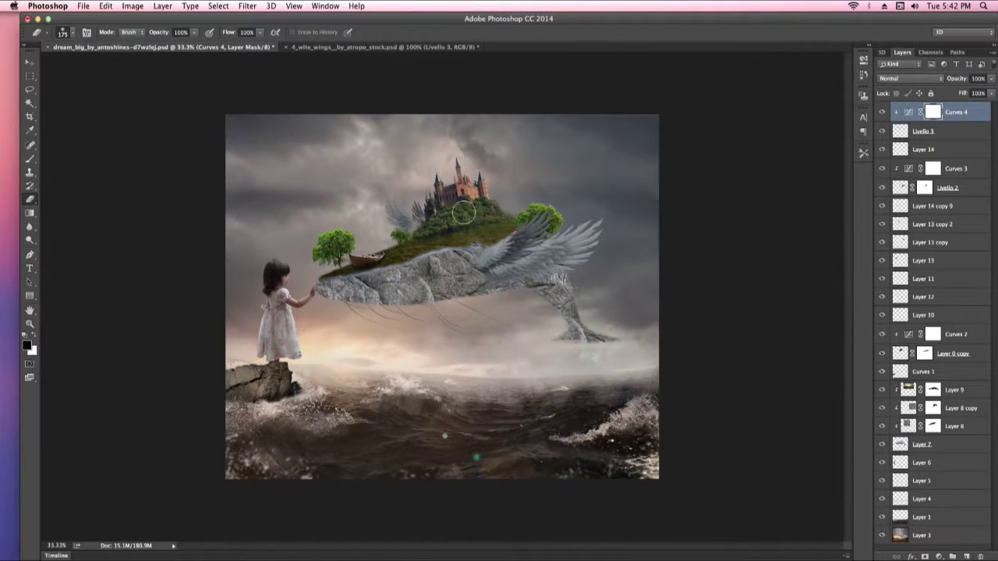
pyautogui.scroll(3, 403, 217)
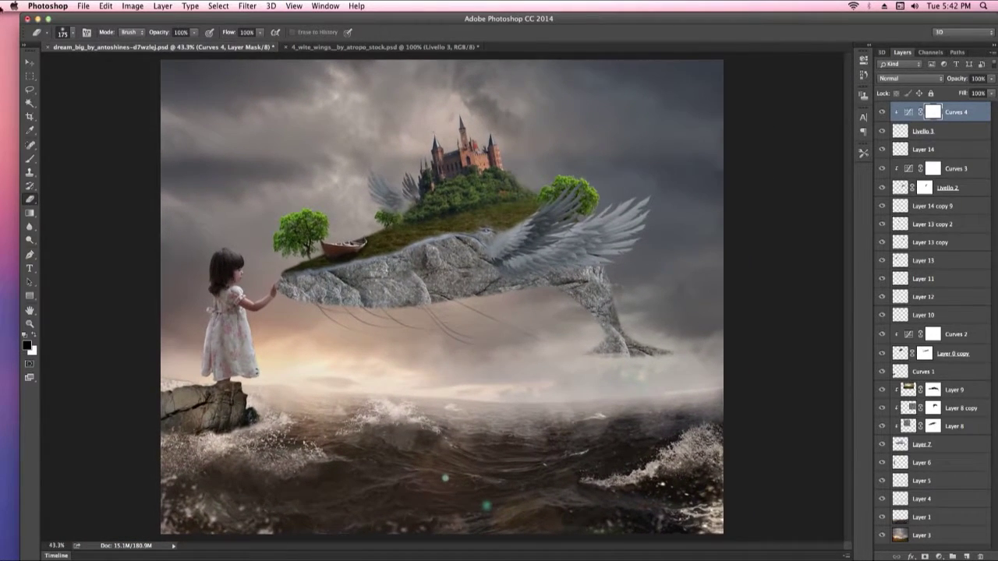
# Step: Close the 4_wite_wings document without saving and return to Finder
pyautogui.click(326, 48)
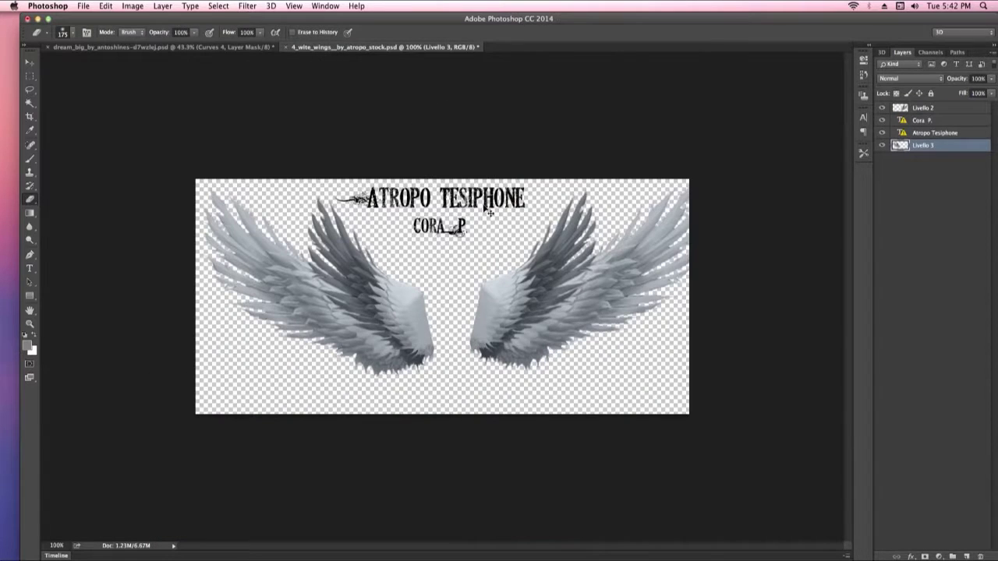
pyautogui.hotkey('ctrl', 'w')
pyautogui.click(460, 203)
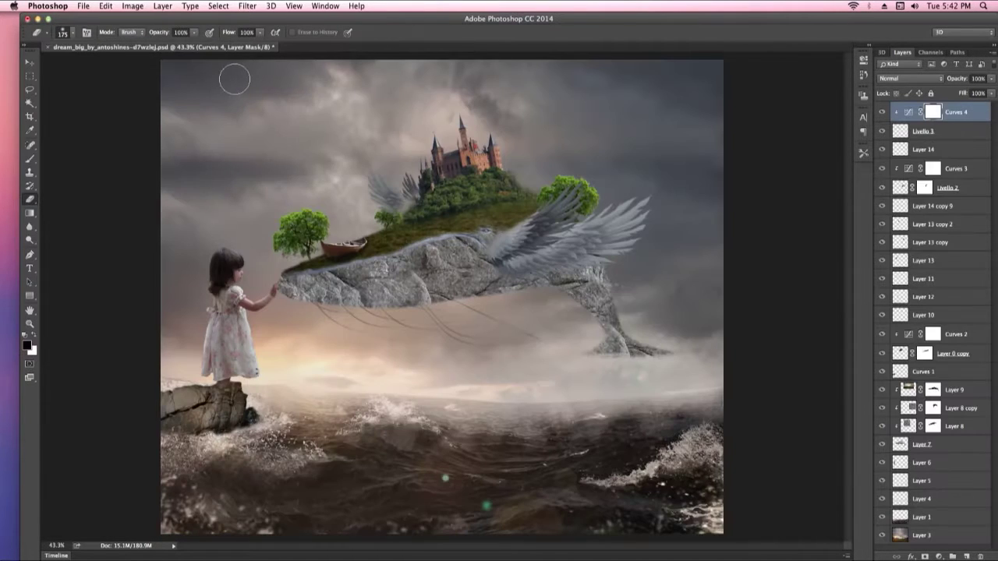
pyautogui.press('super+Tab')
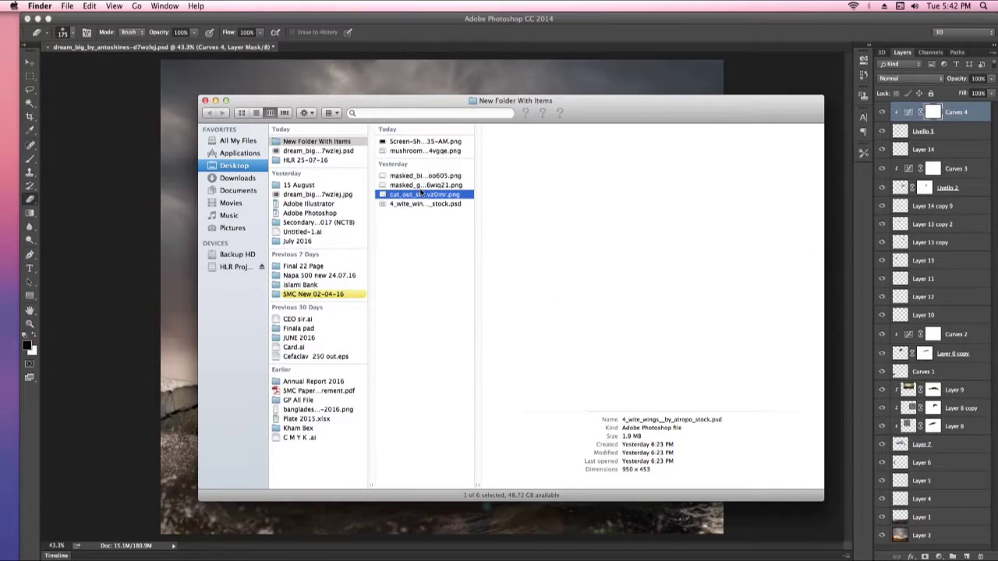
# Step: Open the macaw parrots PNG in Photoshop and lasso-delete the watermark in its bottom-right corner
pyautogui.rightClick(424, 195)
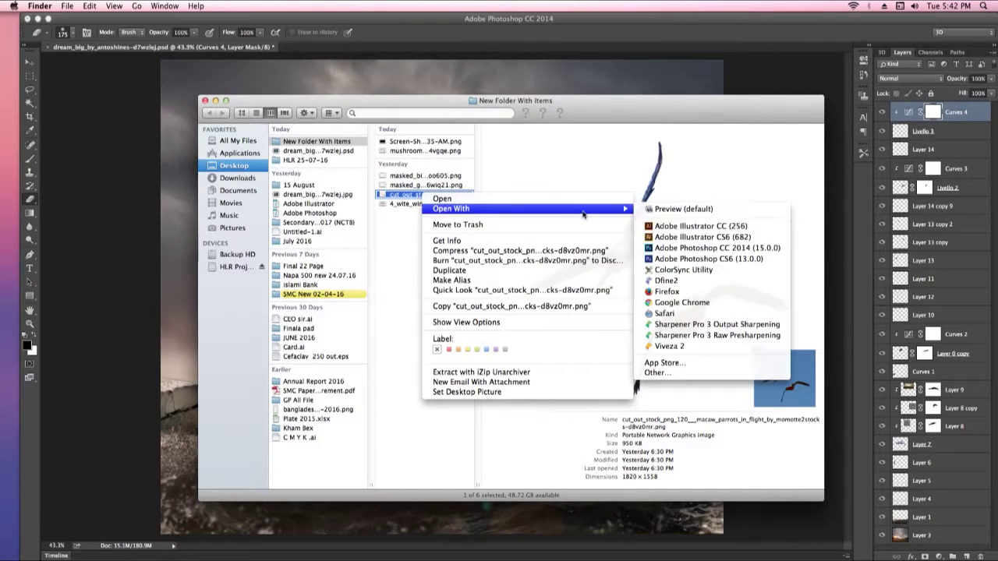
pyautogui.click(686, 255)
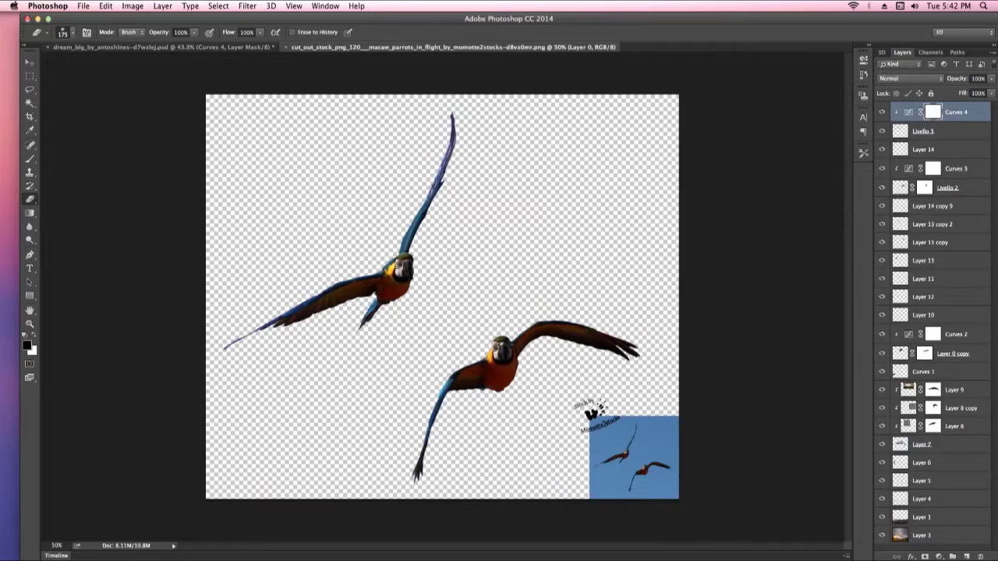
pyautogui.click(29, 76)
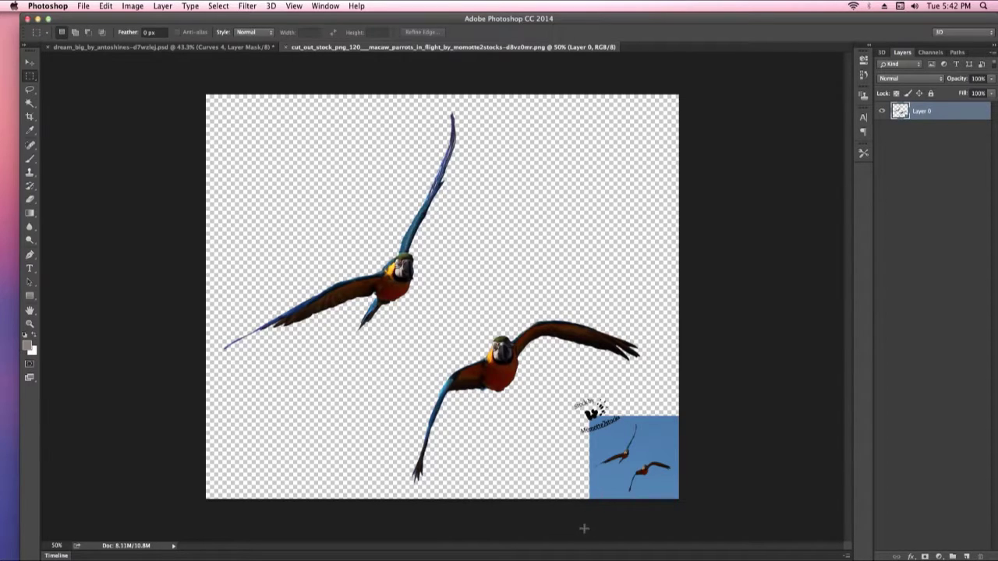
pyautogui.click(30, 89)
pyautogui.moveTo(519, 455); pyautogui.dragTo(718, 411)
pyautogui.moveTo(563, 539); pyautogui.dragTo(493, 457)
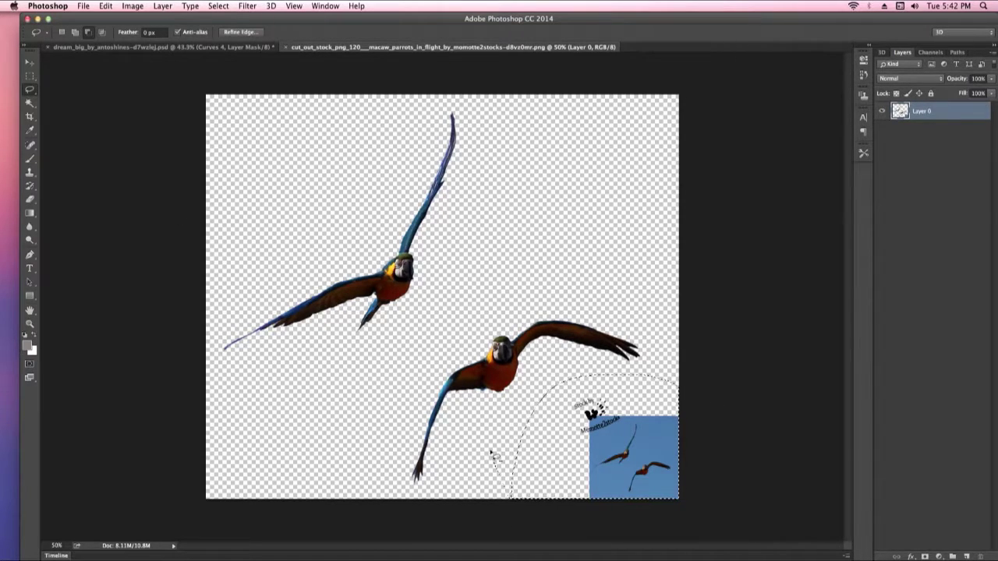
pyautogui.press('Delete')
pyautogui.hotkey('ctrl', 'd')
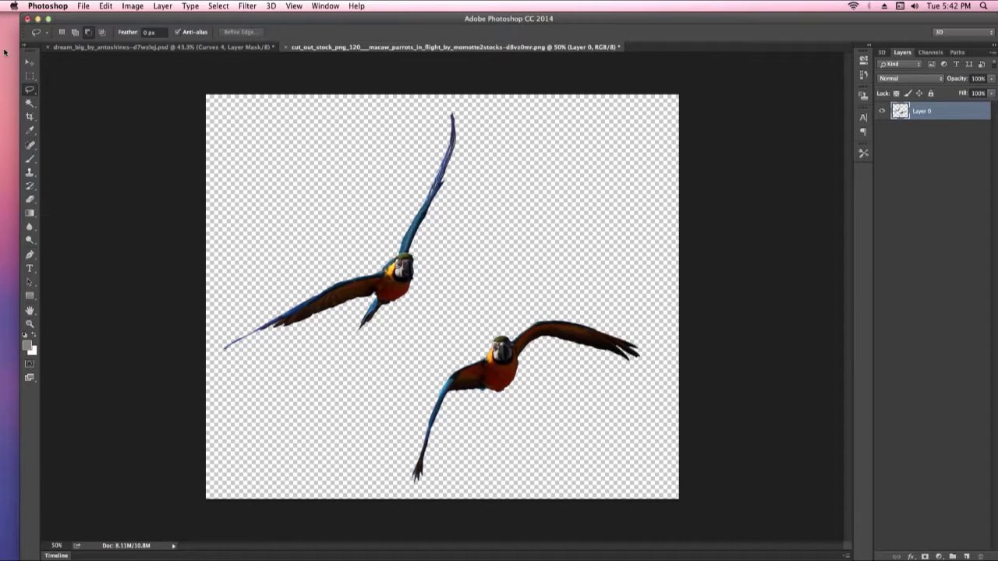
# Step: Drag the parrots into the dream_big composite as Layer 15
pyautogui.click(29, 62)
pyautogui.moveTo(328, 304)
pyautogui.mouseDown()
pyautogui.moveTo(183, 48)
pyautogui.moveTo(249, 135)
pyautogui.mouseUp()
pyautogui.moveTo(264, 170); pyautogui.dragTo(265, 173)
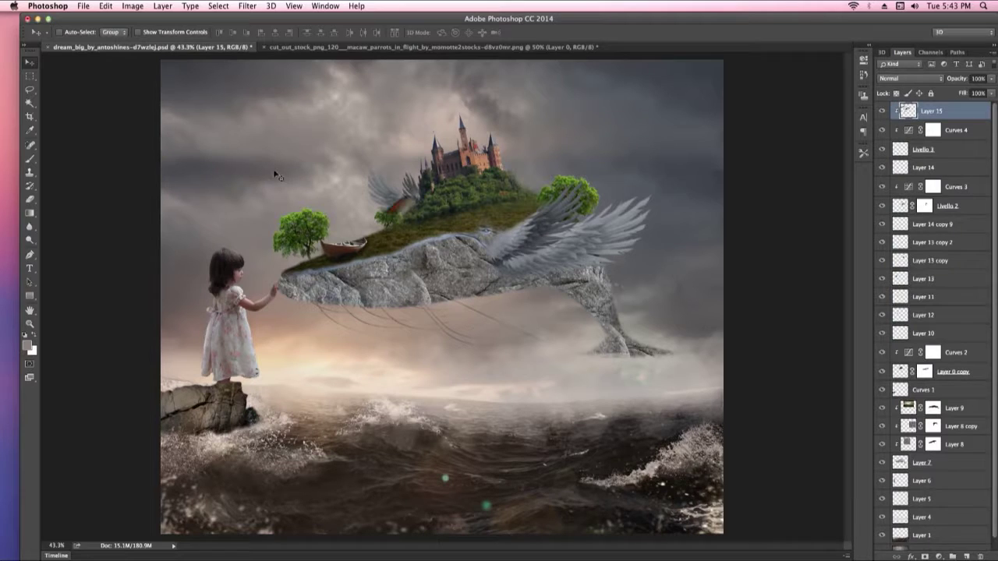
# Step: Undo the first parrots drop and drag the parrots into the dream_big composite again
pyautogui.hotkey('ctrl', 'z')
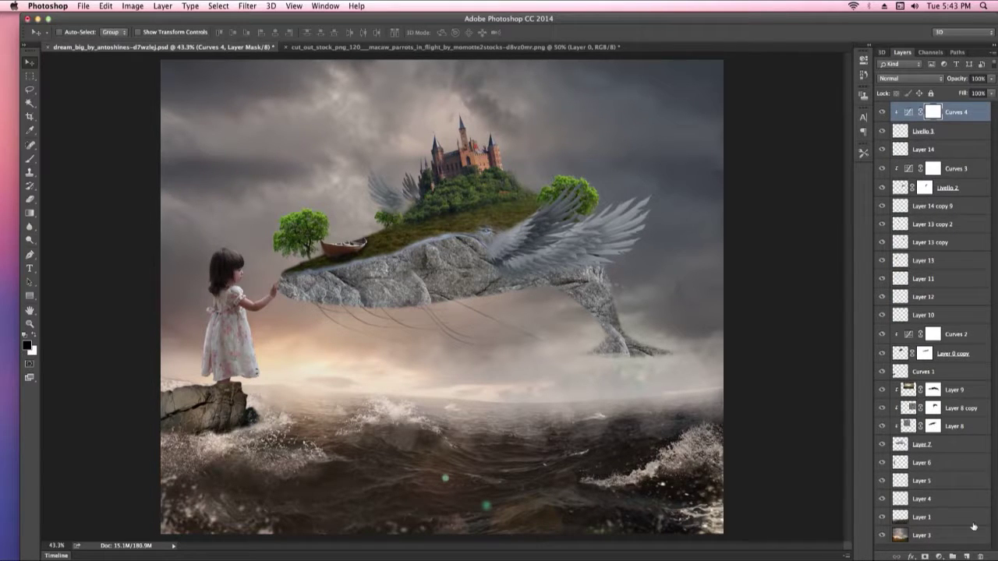
pyautogui.hotkey('ctrl', 'z')
pyautogui.click(412, 48)
pyautogui.moveTo(399, 281)
pyautogui.mouseDown()
pyautogui.moveTo(171, 7)
pyautogui.moveTo(170, 51)
pyautogui.mouseUp()
pyautogui.moveTo(267, 138); pyautogui.dragTo(344, 239)
# Step: Shrink the parrots to about 12% and place them in the sky above the left tree
pyautogui.hotkey('ctrl', 't')
pyautogui.moveTo(557, 87); pyautogui.dragTo(396, 232)
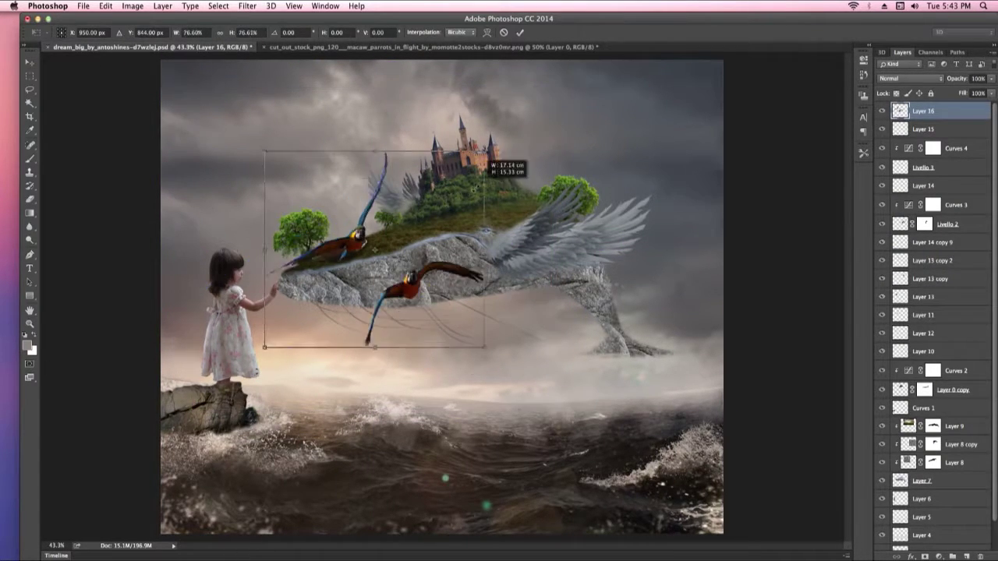
pyautogui.scroll(3, 293, 225)
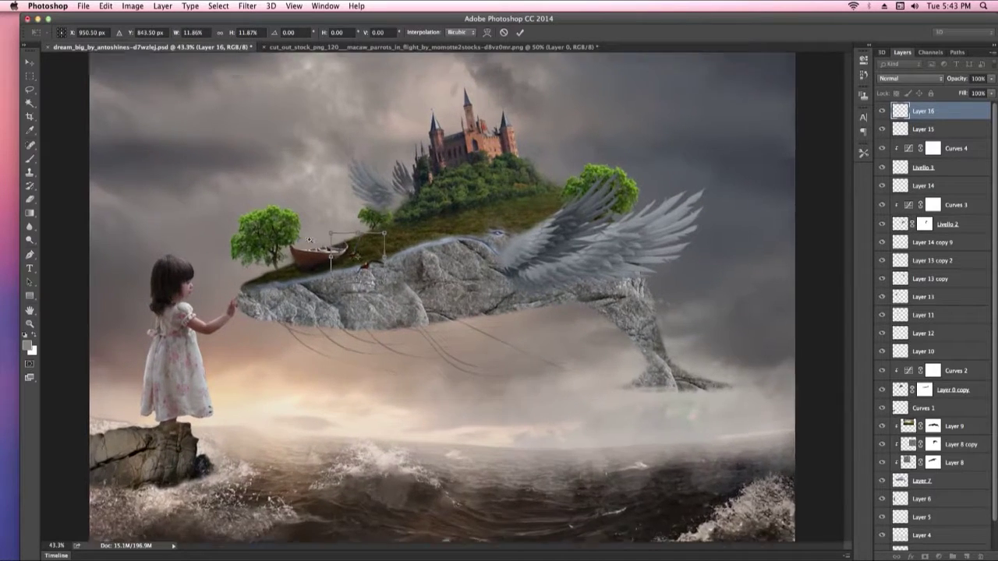
pyautogui.moveTo(413, 263); pyautogui.dragTo(251, 167)
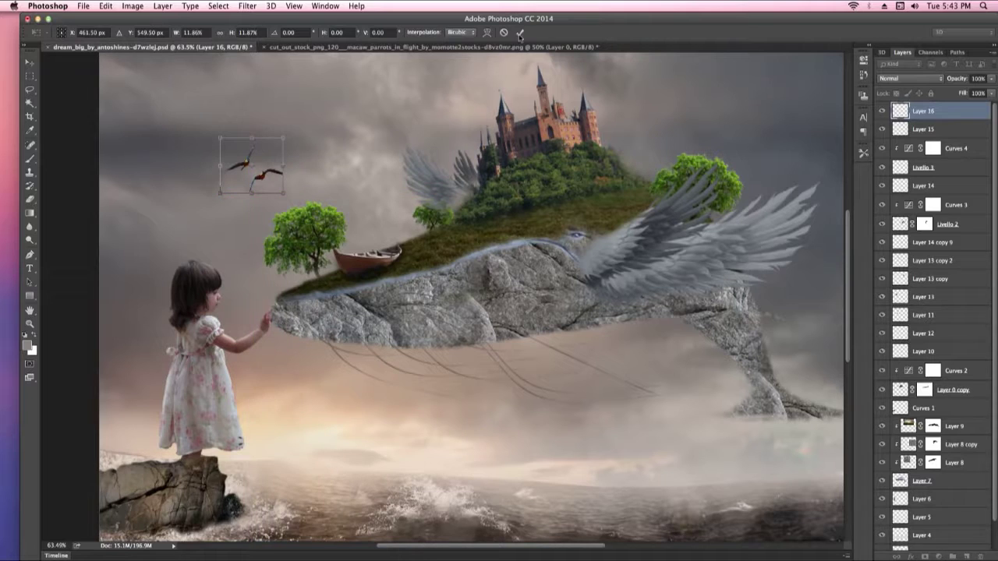
pyautogui.click(520, 32)
pyautogui.press('super+minus')
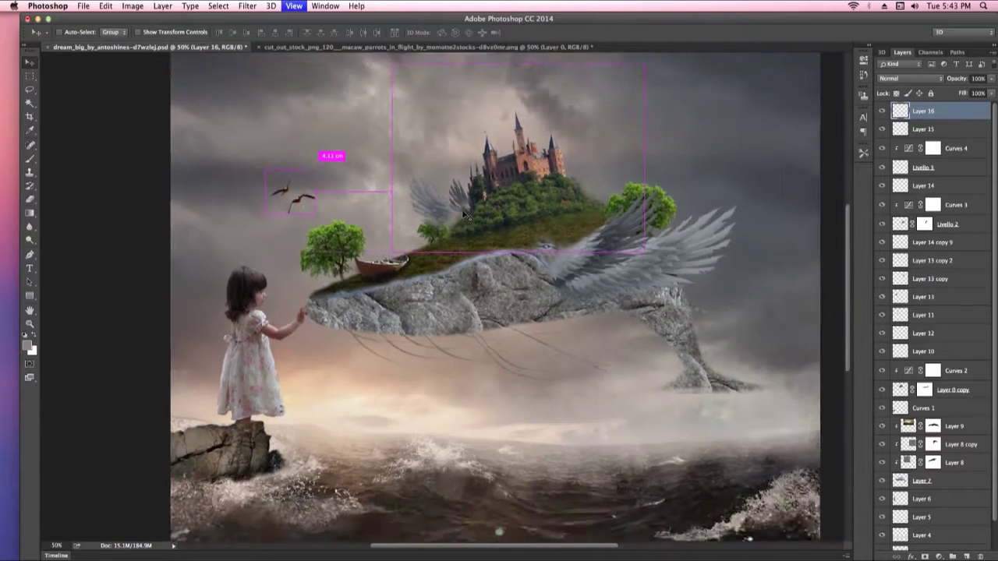
pyautogui.press('super+minus')
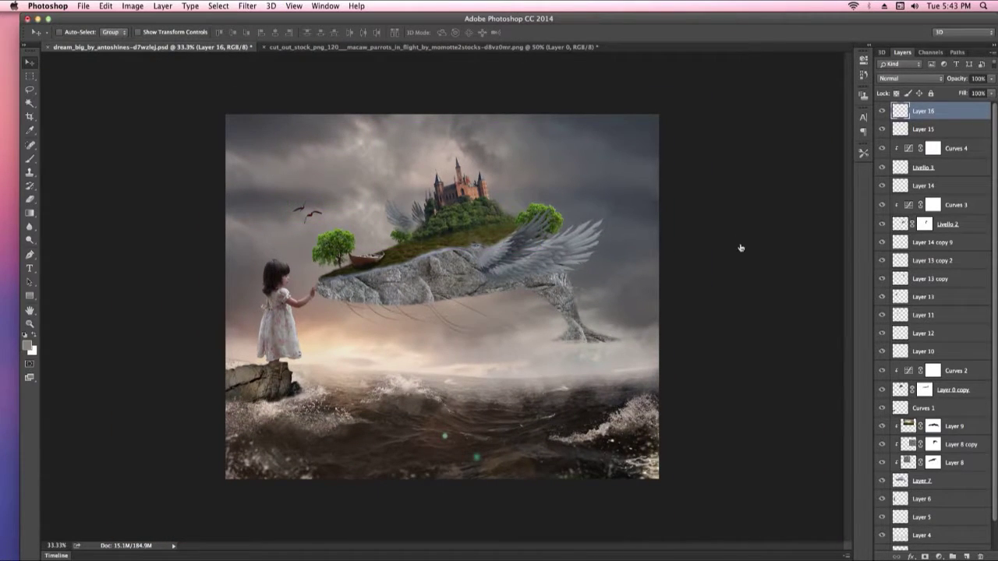
pyautogui.press('super+Tab')
# Step: Open masked_gulls_by_frank_1956-d6wiq21.png from Finder with Adobe Photoshop CC 2014
pyautogui.click(419, 186)
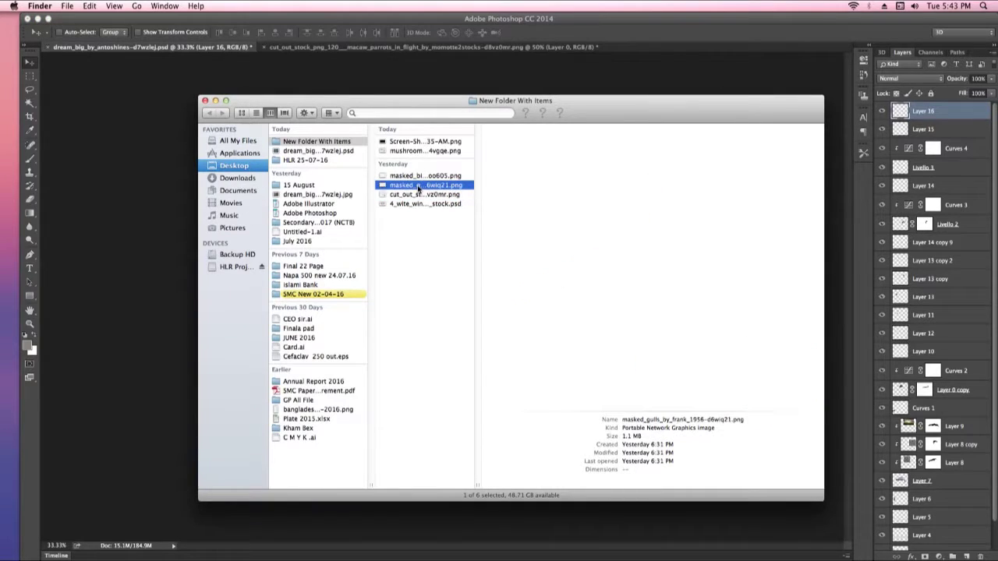
pyautogui.rightClick(420, 187)
pyautogui.moveTo(450, 202)
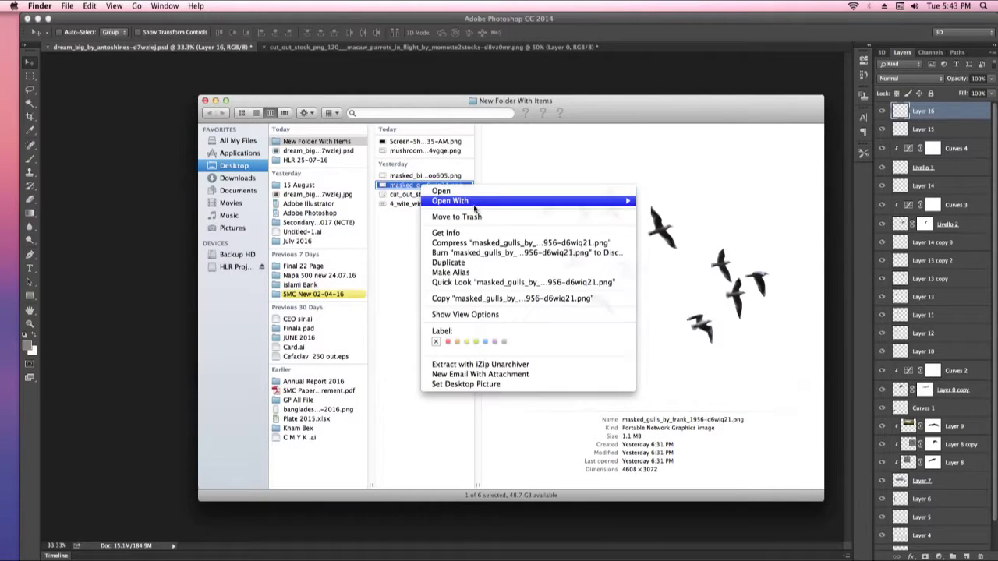
pyautogui.click(682, 242)
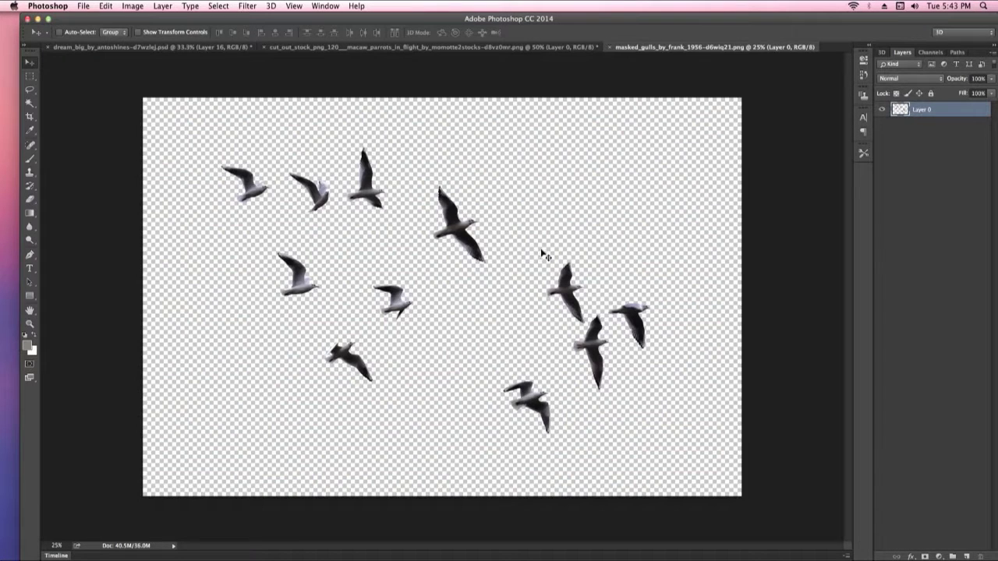
# Step: Bring the gulls into the composite, shrunk to a small flock beneath the whale's tail
pyautogui.click(214, 47)
pyautogui.moveTo(425, 163)
pyautogui.mouseDown()
pyautogui.moveTo(341, 218)
pyautogui.moveTo(294, 198)
pyautogui.mouseUp()
pyautogui.hotkey('ctrl', 't')
pyautogui.moveTo(840, 143); pyautogui.dragTo(586, 340)
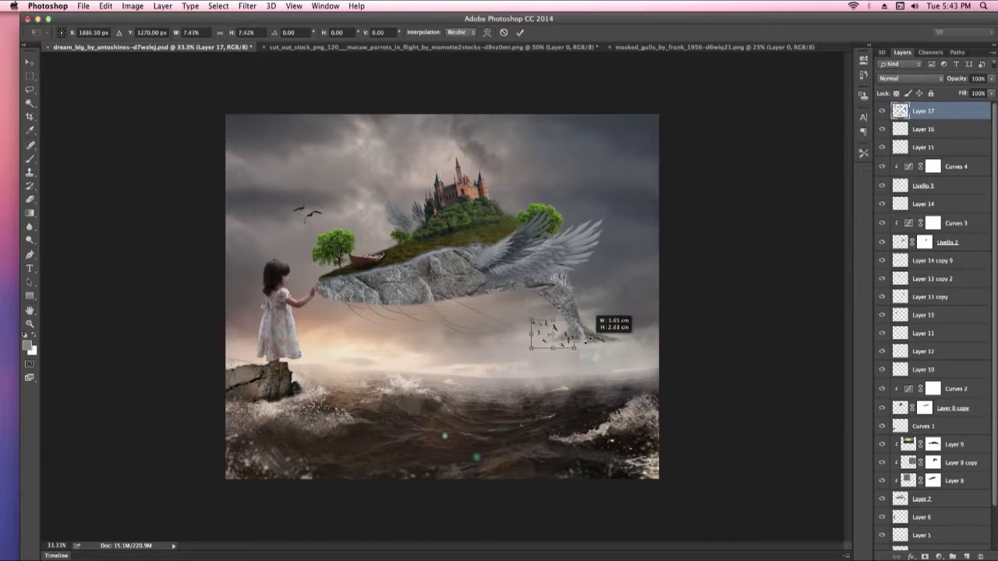
pyautogui.moveTo(555, 331); pyautogui.dragTo(533, 307)
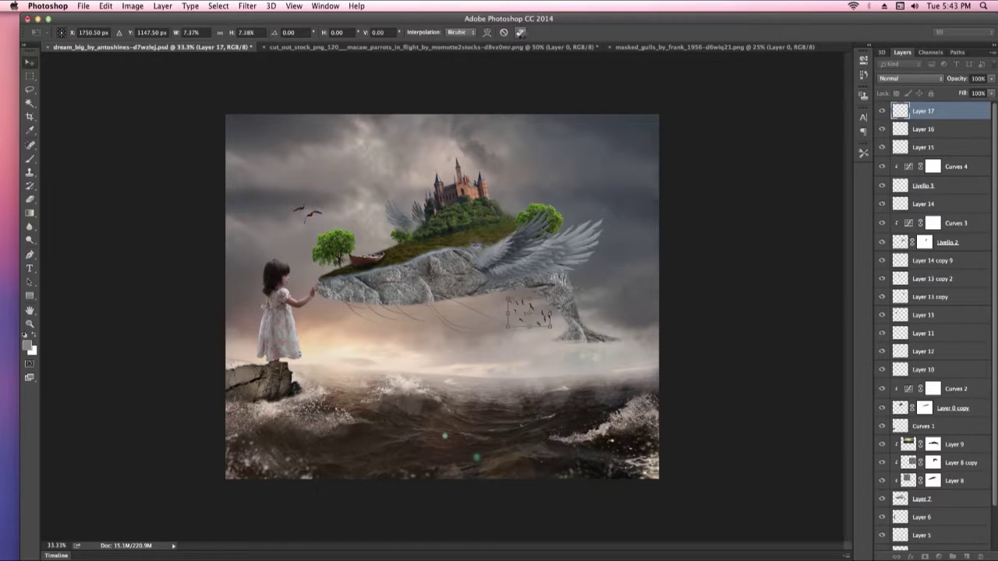
pyautogui.click(521, 33)
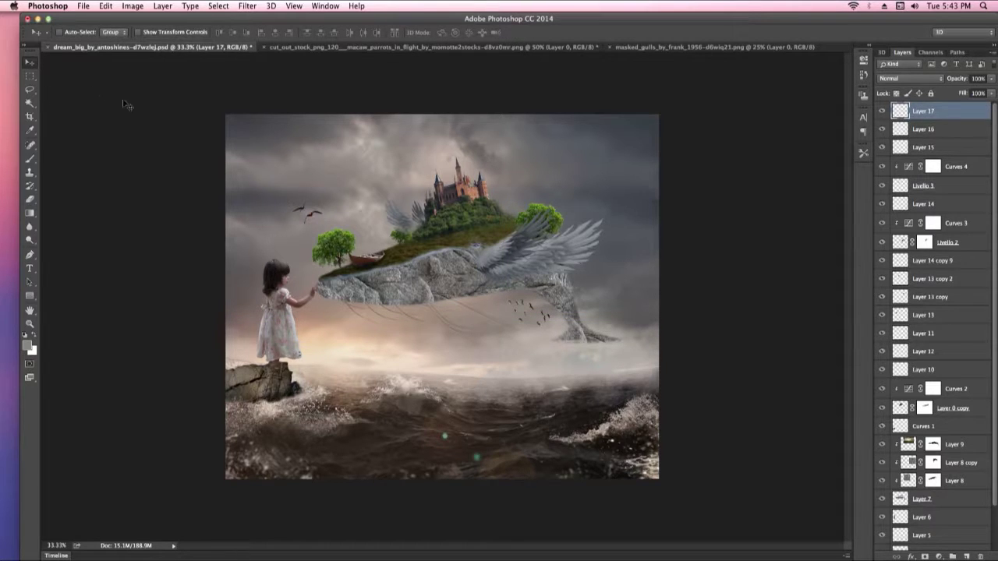
# Step: Open masked_bird_stock_by_frank_1956-d6oo605.png from Finder in Photoshop
pyautogui.press('super+Tab')
pyautogui.press('super+Tab')
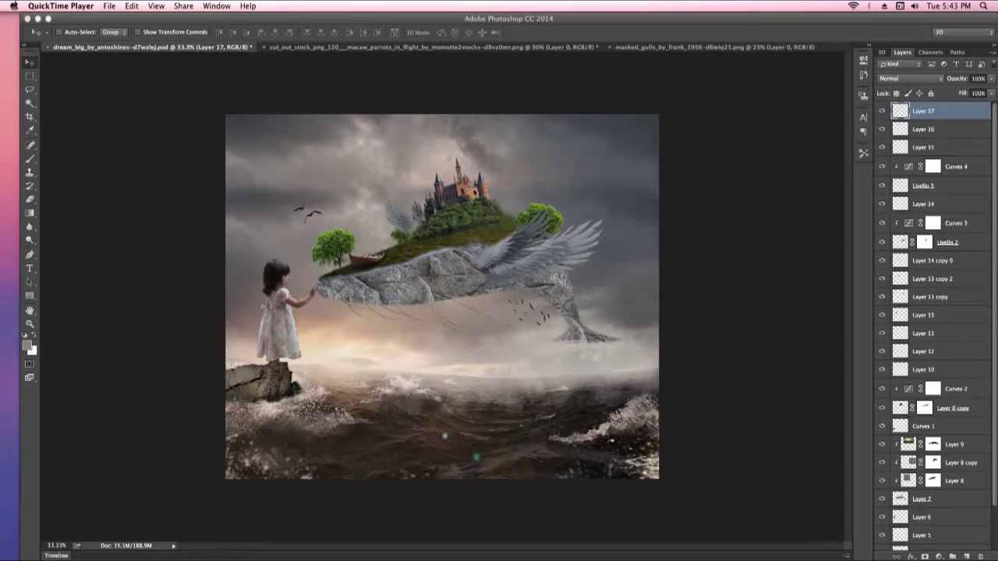
pyautogui.press('super+Tab')
pyautogui.press('super+Tab')
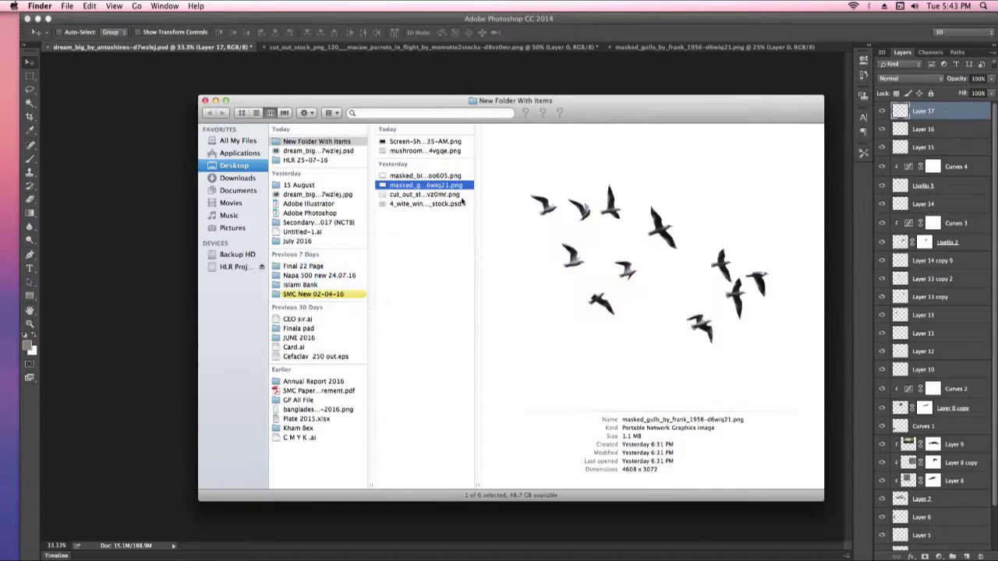
pyautogui.click(420, 176)
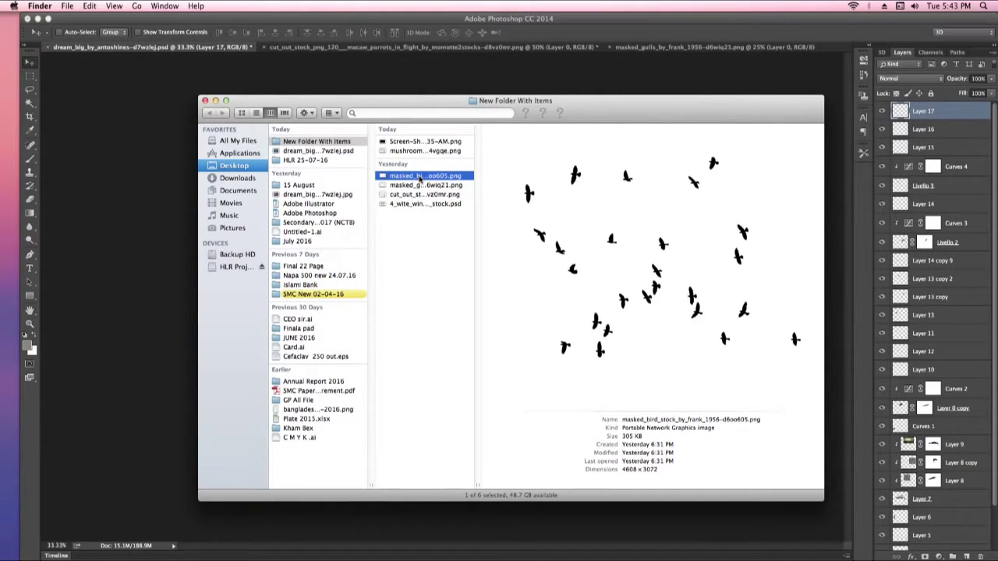
pyautogui.rightClick(441, 178)
pyautogui.click(679, 234)
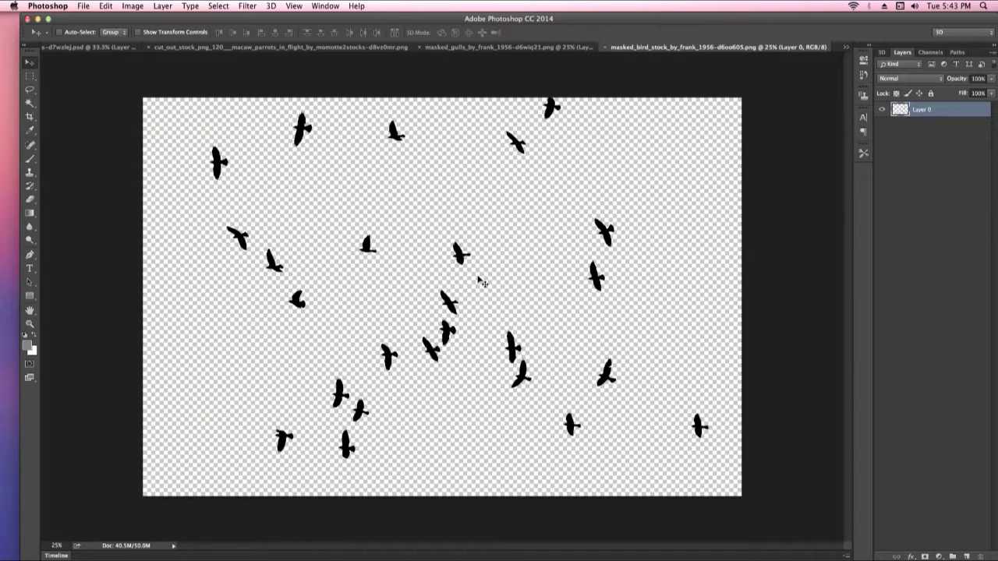
# Step: Drop the bird silhouettes into the composite and close the parrot, gull and bird images unsaved
pyautogui.moveTo(305, 136); pyautogui.dragTo(82, 49)
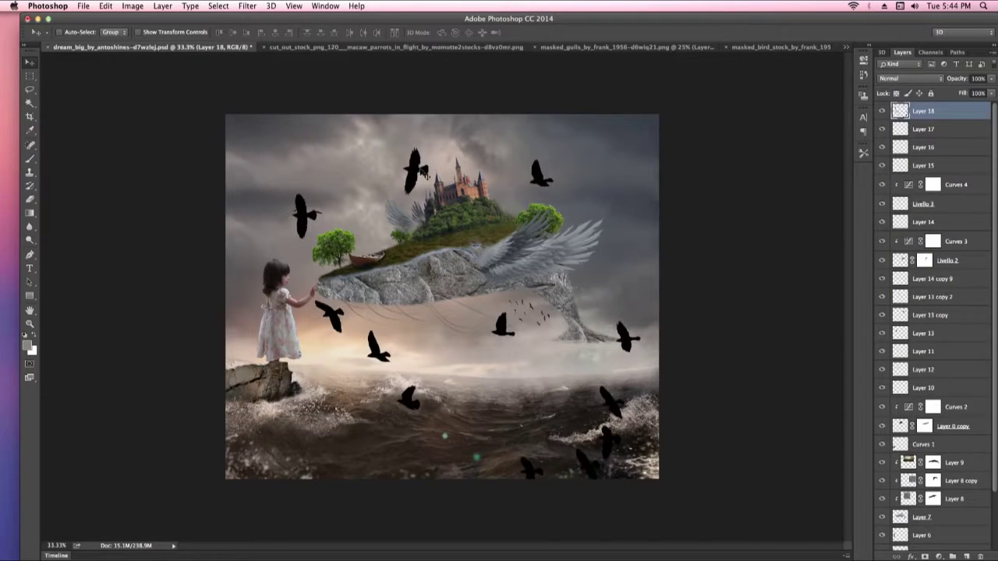
pyautogui.moveTo(82, 48); pyautogui.dragTo(386, 48)
pyautogui.click(386, 49)
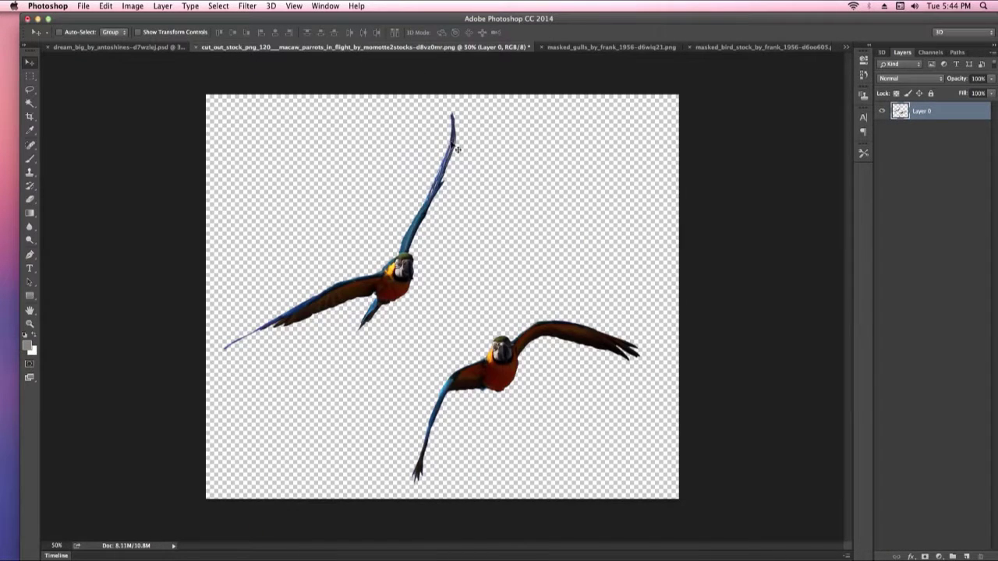
pyautogui.press('super+w')
pyautogui.click(446, 196)
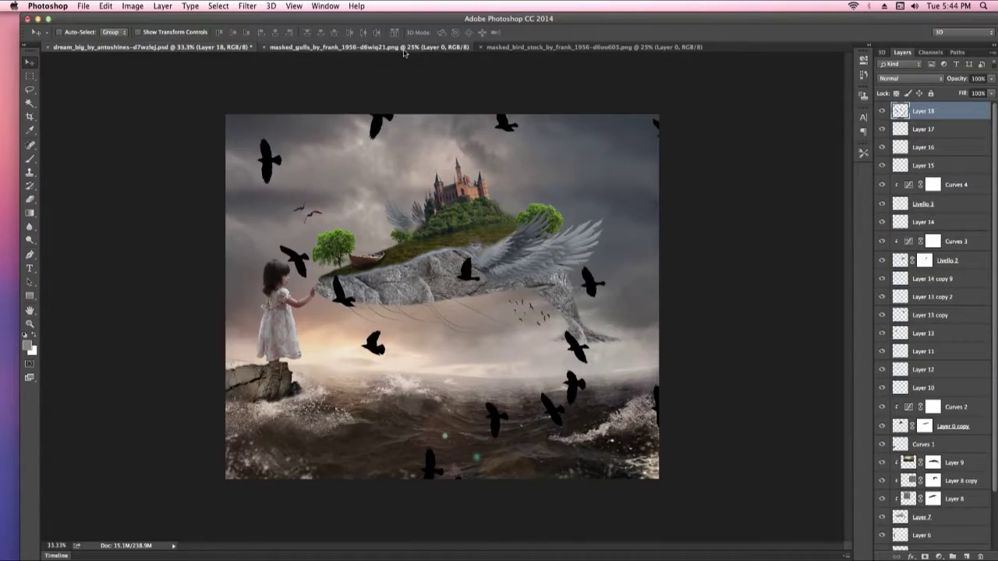
pyautogui.click(404, 48)
pyautogui.press('super+w')
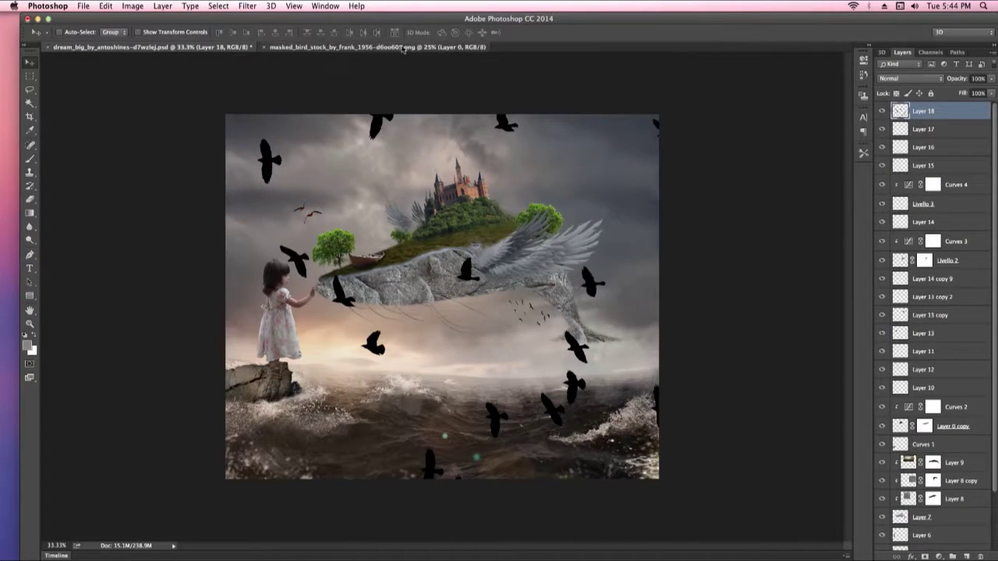
pyautogui.click(406, 48)
pyautogui.press('super+w')
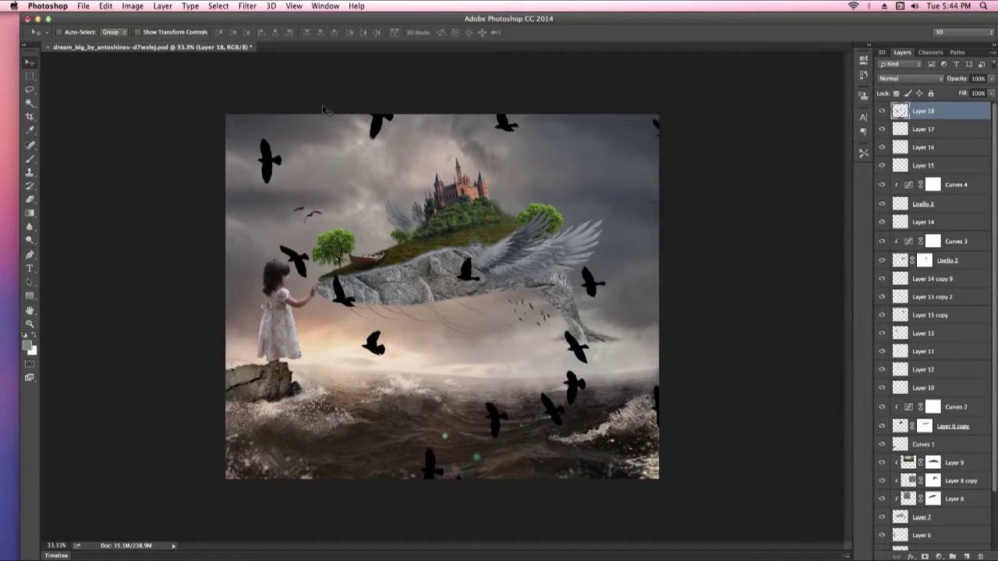
# Step: Shrink the bird silhouettes into a small flock in the sky left of the castle
pyautogui.press('super+t')
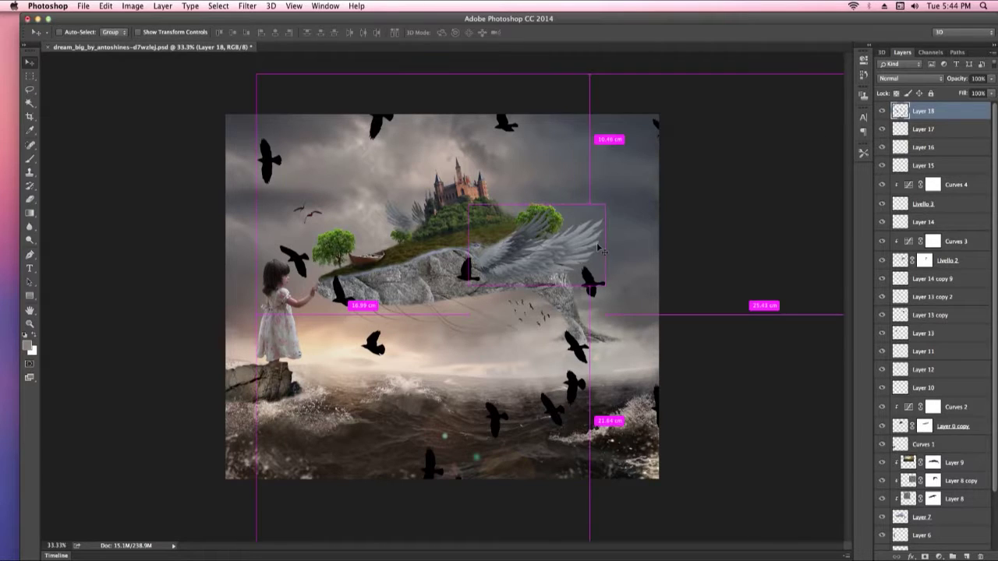
pyautogui.moveTo(254, 74); pyautogui.dragTo(506, 255)
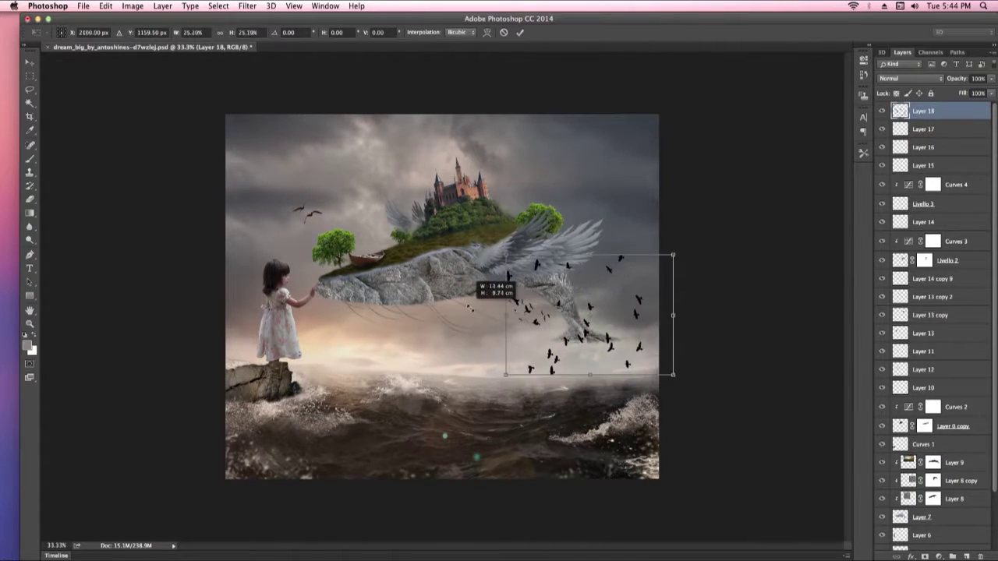
pyautogui.moveTo(505, 255)
pyautogui.mouseDown()
pyautogui.moveTo(529, 272)
pyautogui.moveTo(317, 121)
pyautogui.mouseUp()
pyautogui.moveTo(428, 114); pyautogui.dragTo(419, 125)
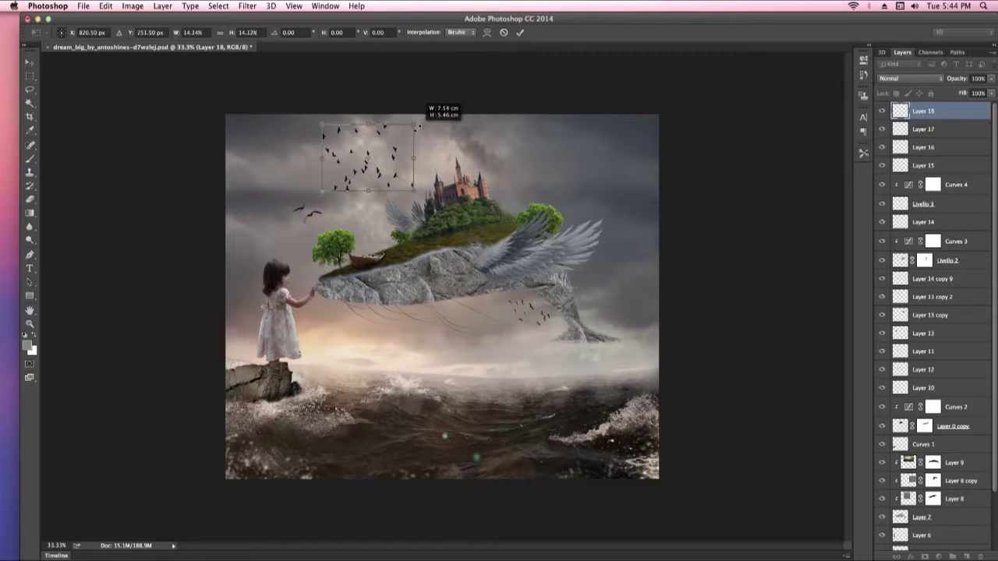
pyautogui.moveTo(419, 125); pyautogui.dragTo(440, 116)
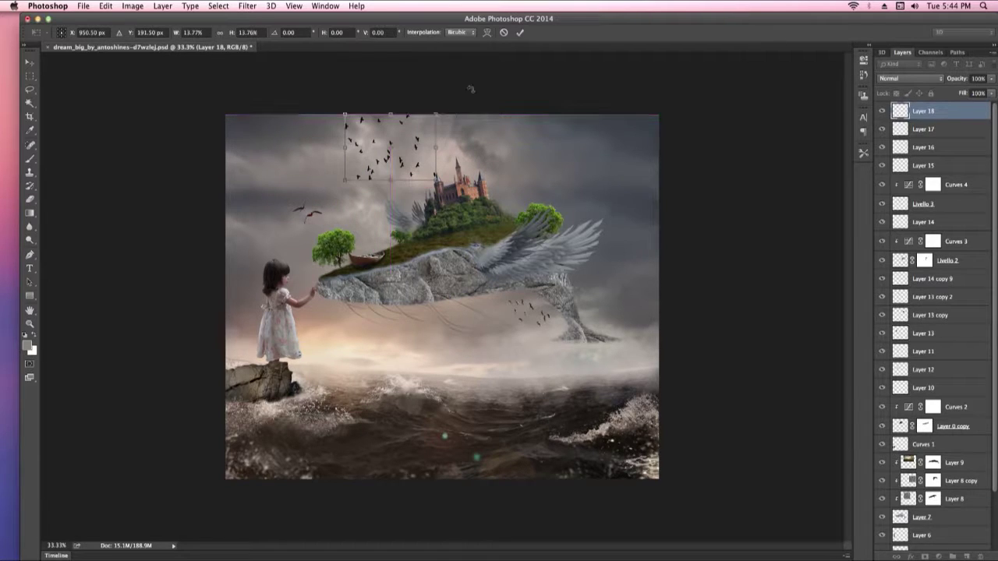
pyautogui.press('Return')
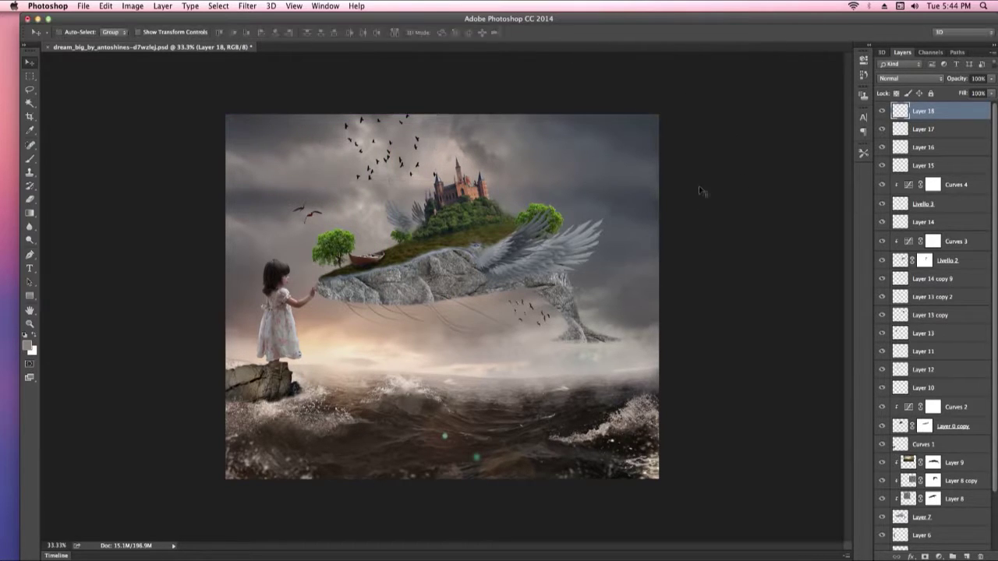
pyautogui.hotkey('ctrl', '-')
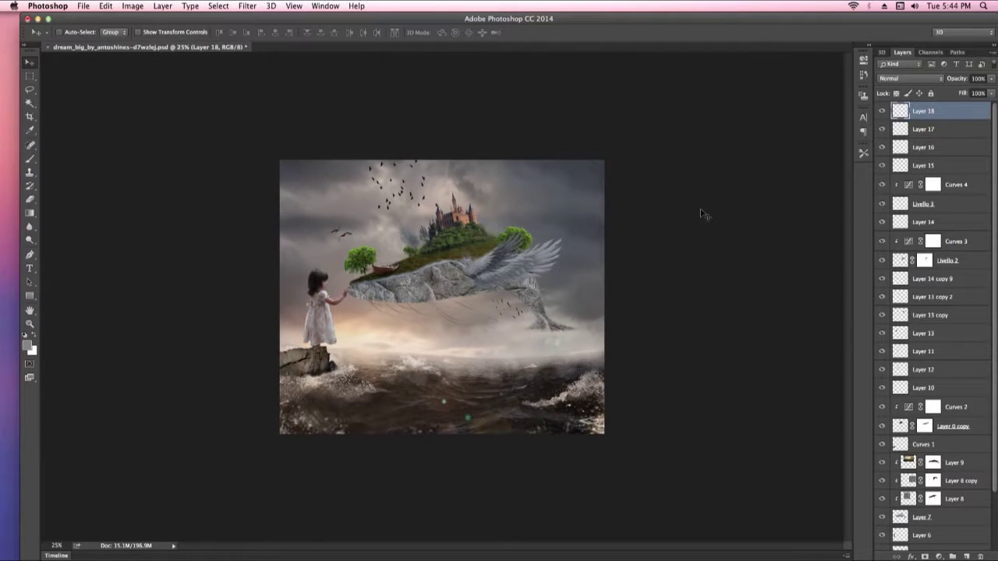
pyautogui.scroll(3, 437, 212)
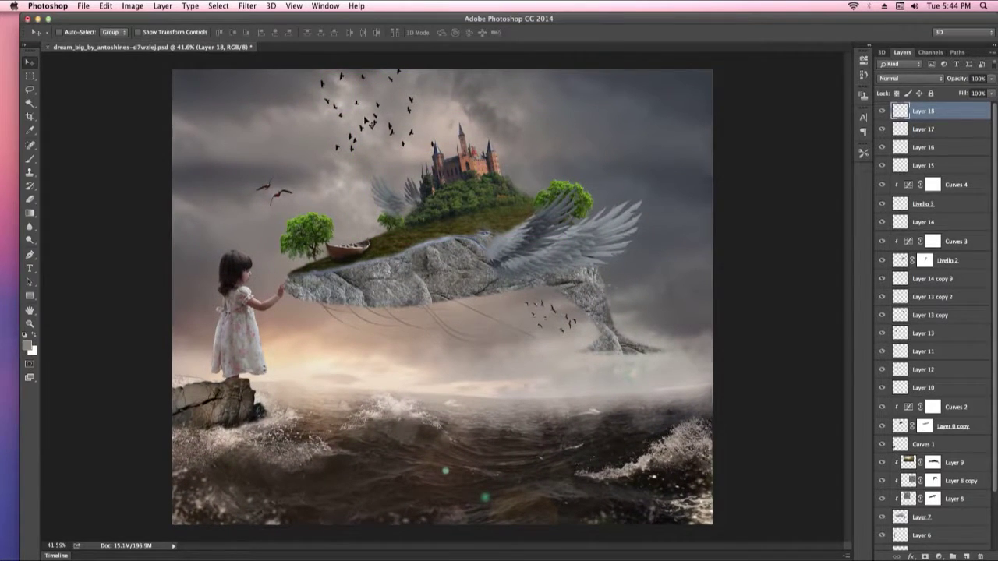
# Step: Open the mushroom PNG from Finder in Photoshop
pyautogui.press('super+Tab')
pyautogui.click(425, 150)
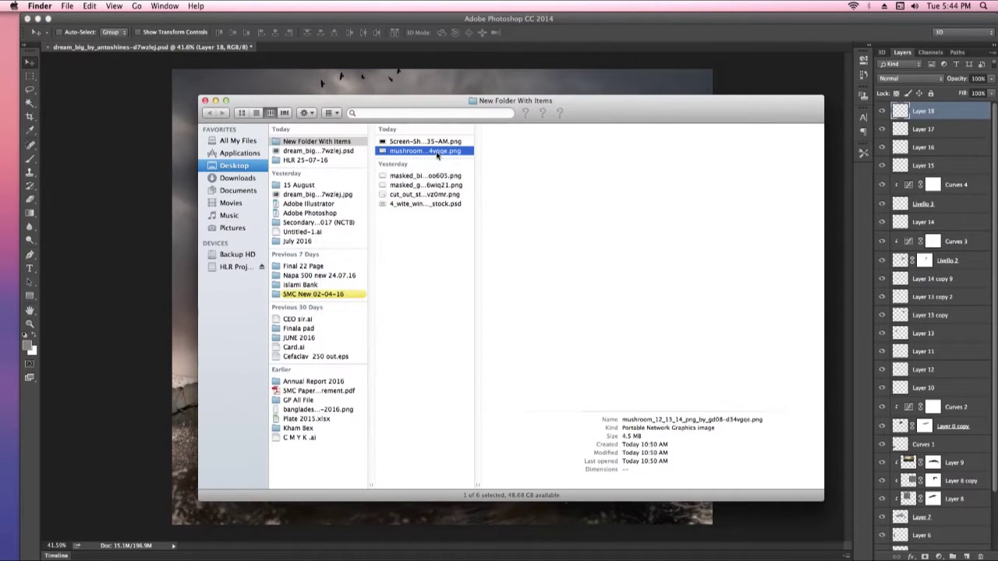
pyautogui.rightClick(437, 155)
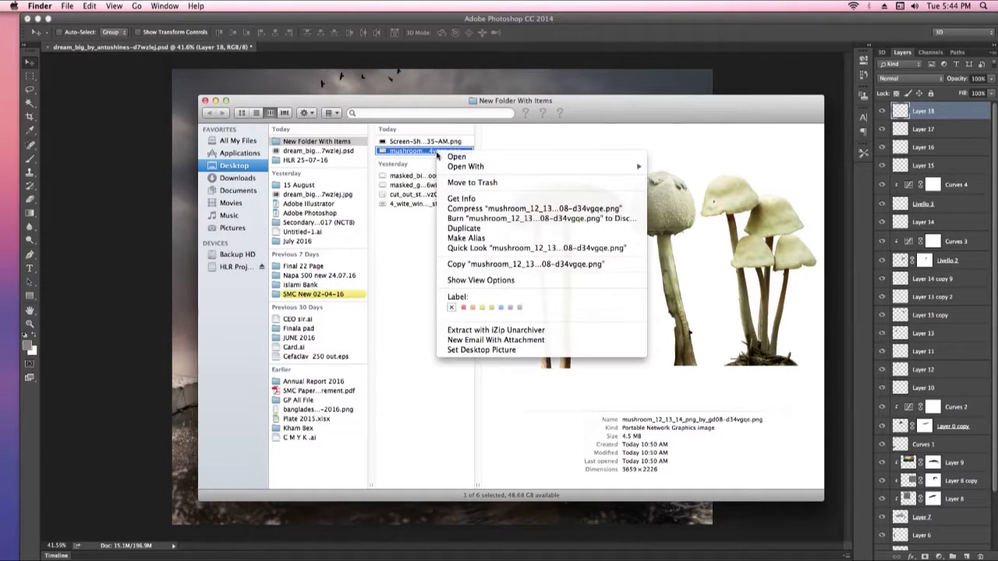
pyautogui.moveTo(466, 166)
pyautogui.click(687, 188)
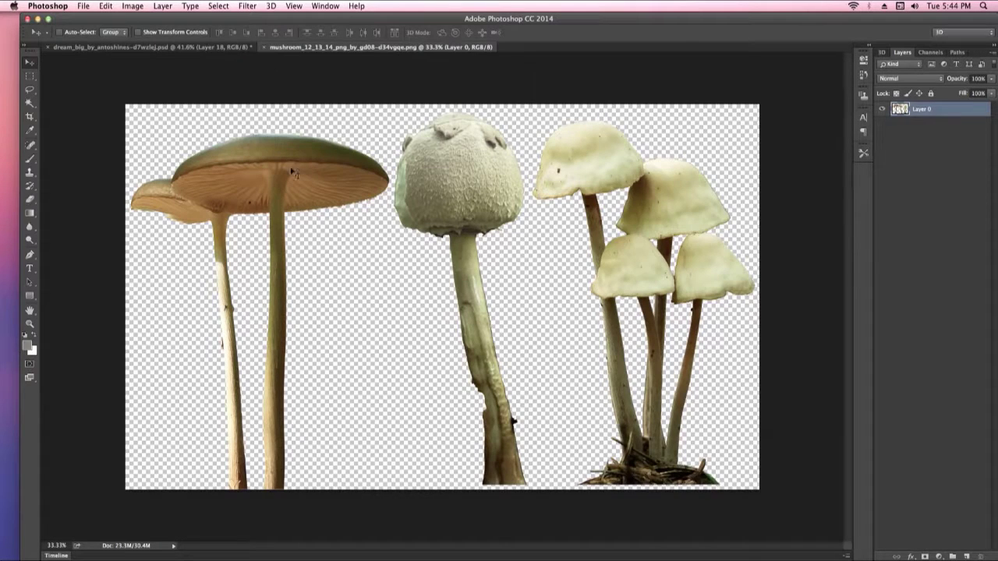
# Step: Lasso around the tall mushrooms on the left of the mushroom image
pyautogui.click(29, 89)
pyautogui.moveTo(176, 484); pyautogui.dragTo(363, 131)
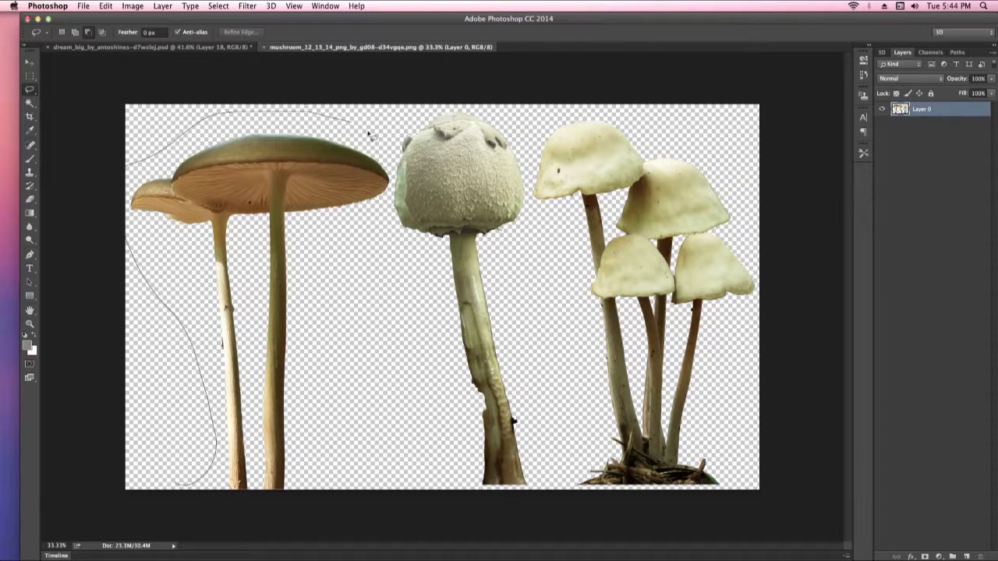
pyautogui.moveTo(364, 131); pyautogui.dragTo(211, 398)
# Step: Move the selected mushrooms into the composite as a new layer
pyautogui.press('v')
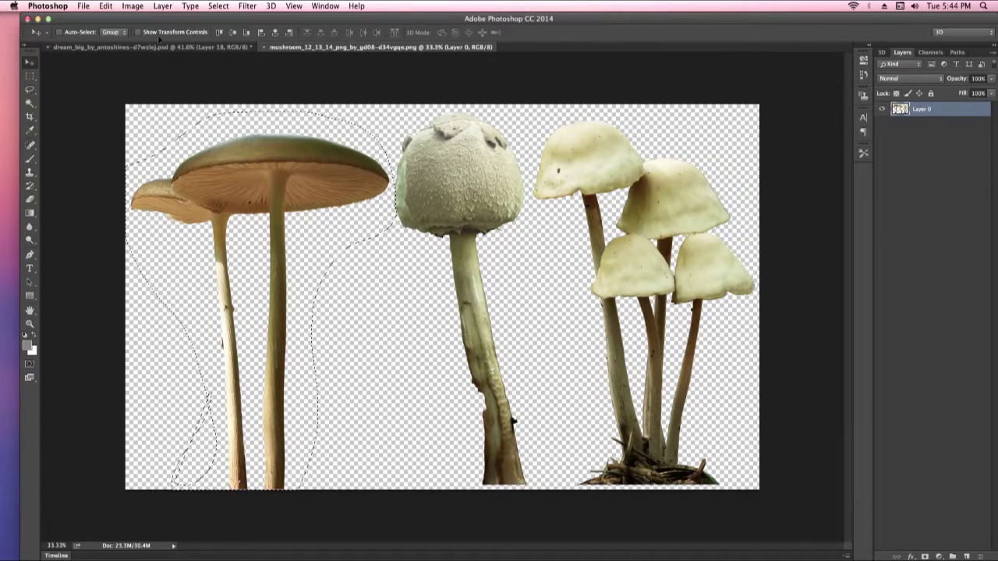
pyautogui.moveTo(150, 48); pyautogui.dragTo(153, 48)
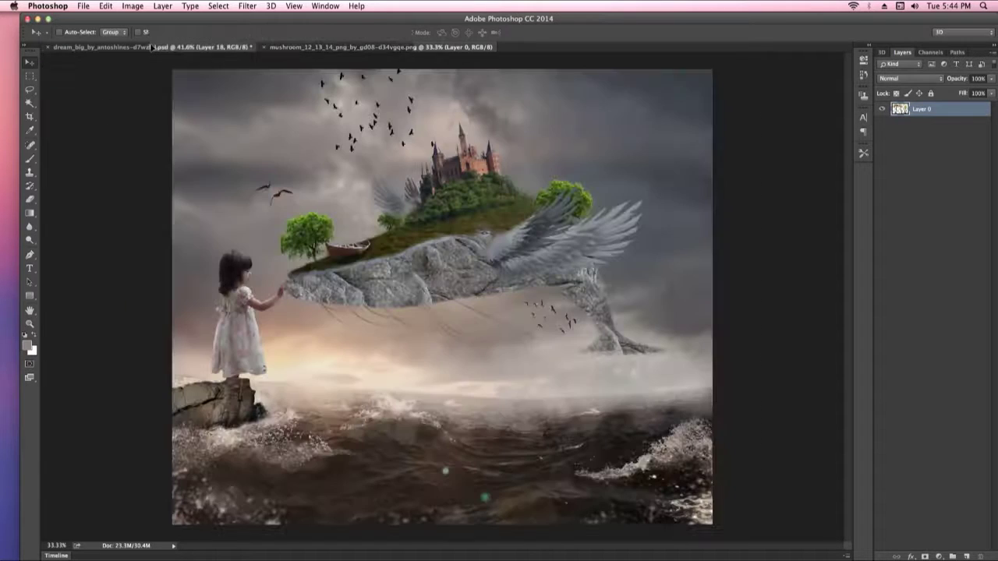
pyautogui.moveTo(153, 49); pyautogui.dragTo(415, 144)
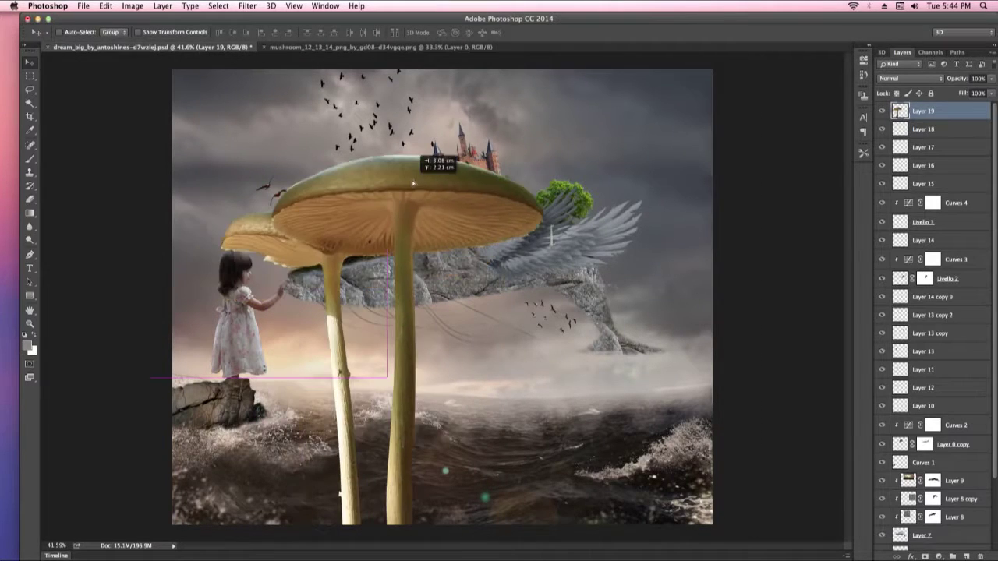
pyautogui.press('super+minus')
pyautogui.press('super+minus')
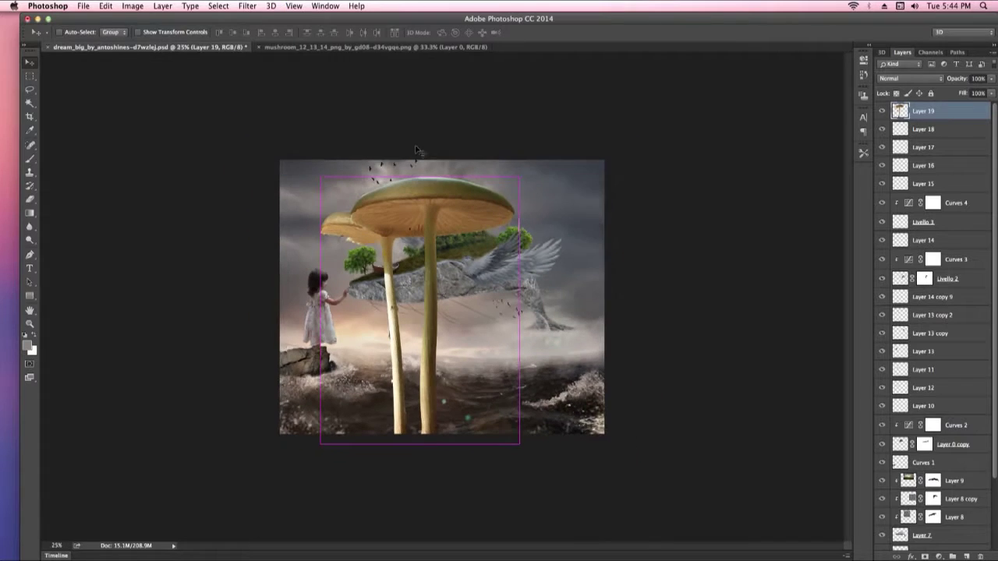
# Step: Shrink the mushroom to about 6.46% and plant it on the whale's rock below the grass
pyautogui.press('super+t')
pyautogui.moveTo(526, 170)
pyautogui.mouseDown()
pyautogui.moveTo(469, 331)
pyautogui.moveTo(428, 318)
pyautogui.mouseUp()
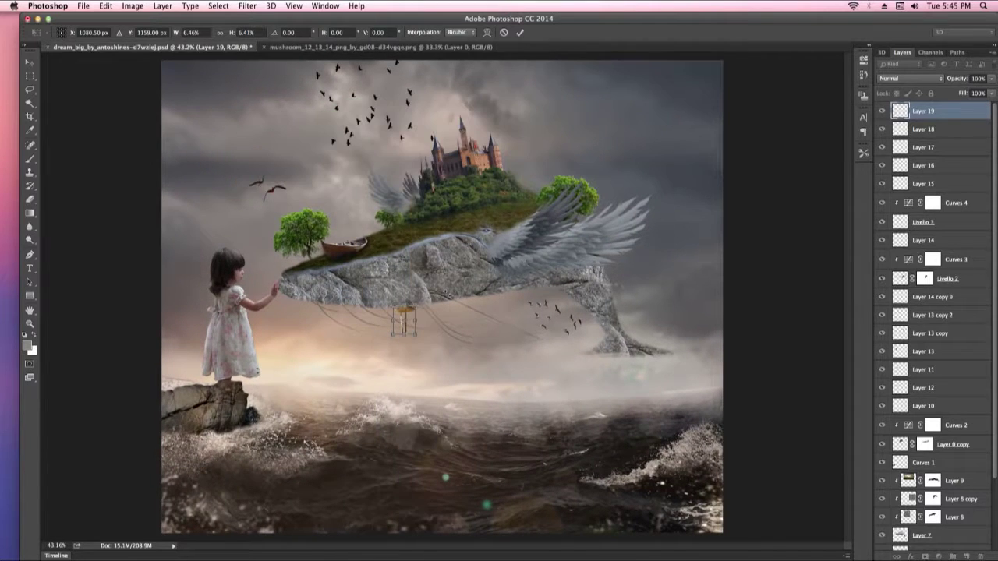
pyautogui.moveTo(405, 307); pyautogui.dragTo(456, 242)
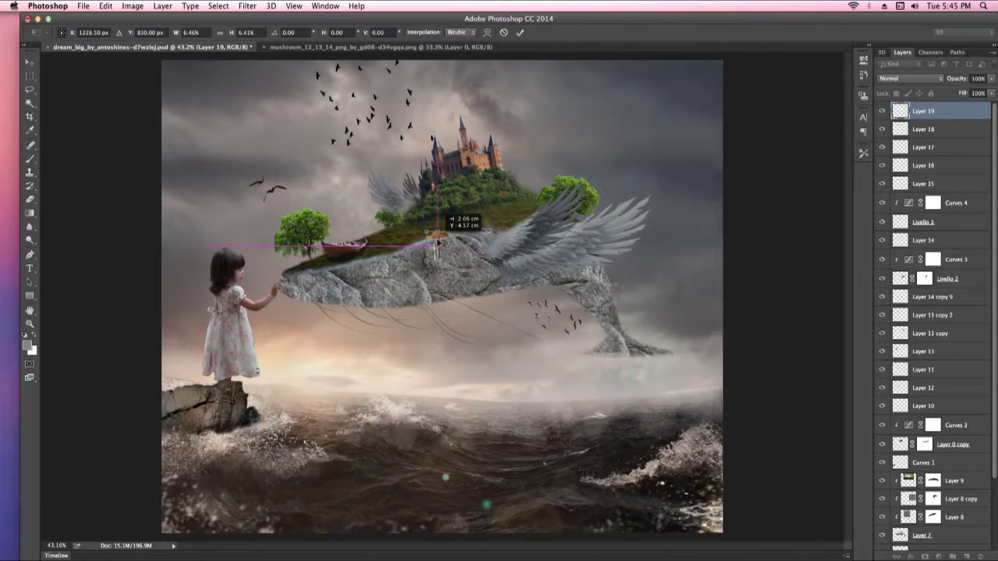
pyautogui.moveTo(454, 241); pyautogui.dragTo(428, 241)
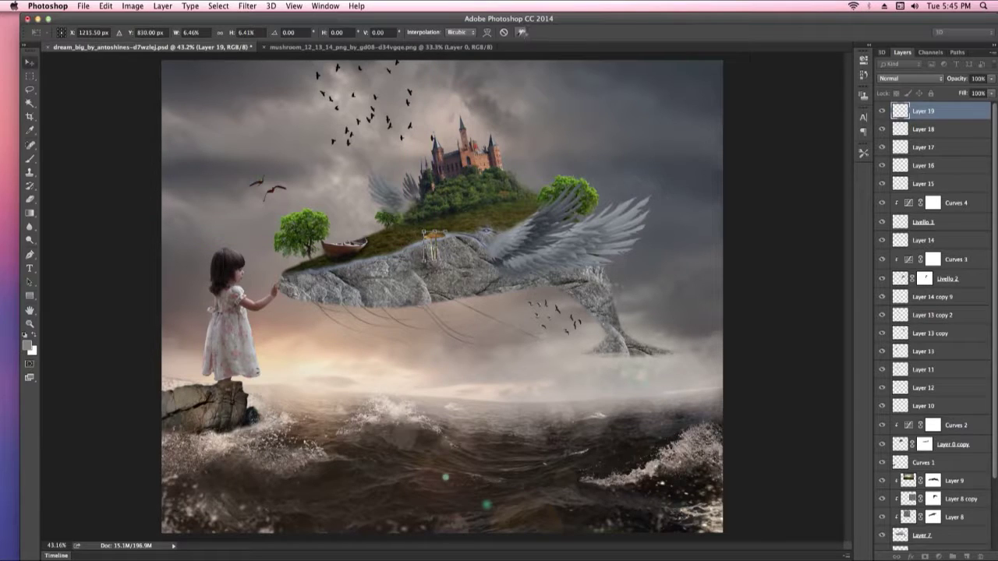
pyautogui.click(520, 32)
pyautogui.scroll(5, 440, 281)
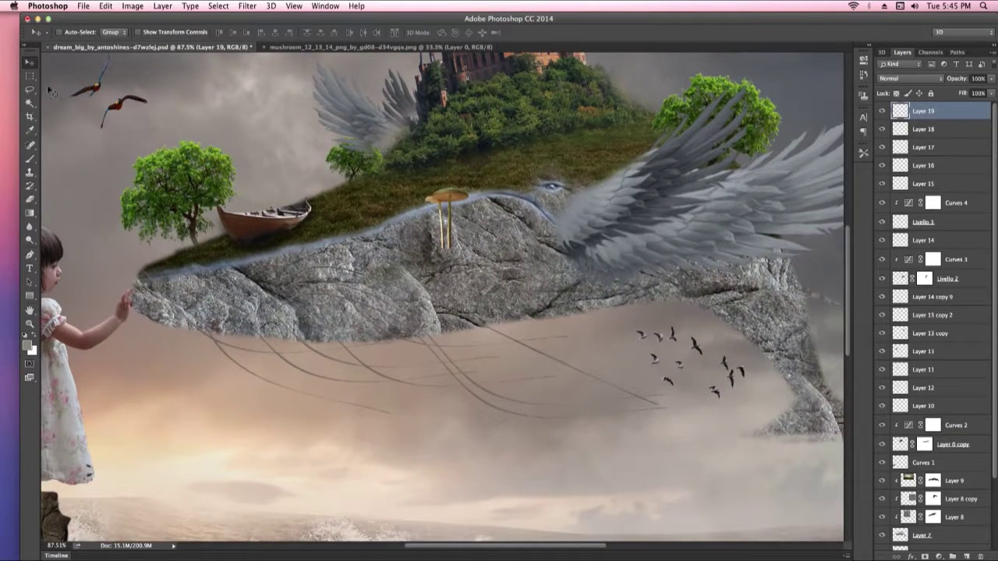
# Step: Erase the mushroom's stem ends into the rock and add a Levels layer with black input 54
pyautogui.click(30, 200)
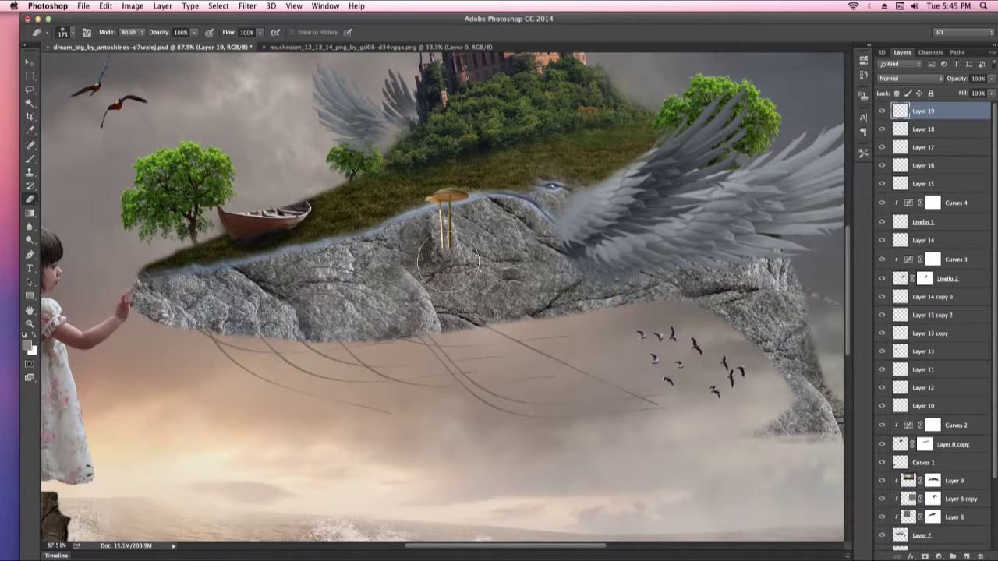
pyautogui.moveTo(456, 251); pyautogui.dragTo(437, 243)
pyautogui.click(936, 555)
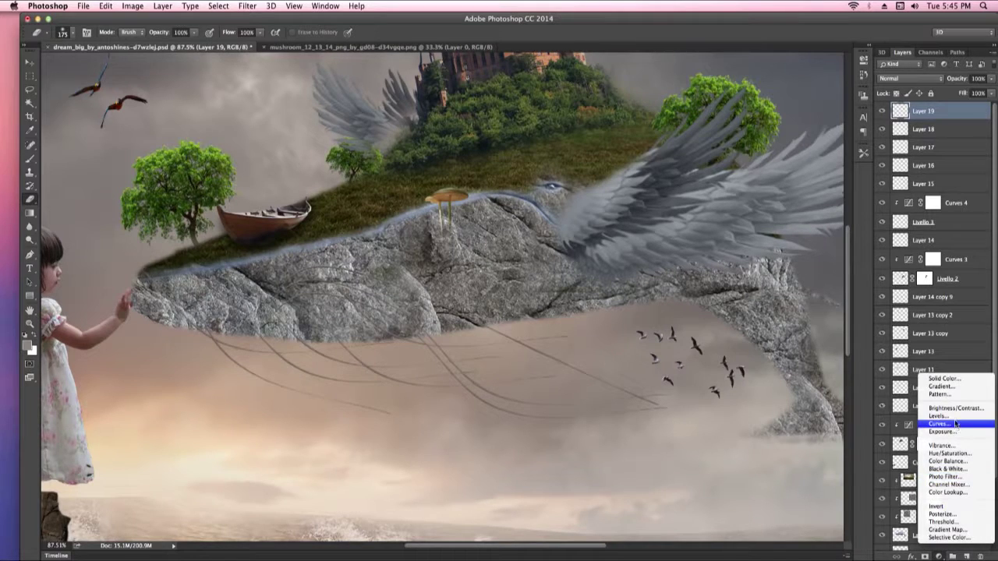
pyautogui.click(909, 357)
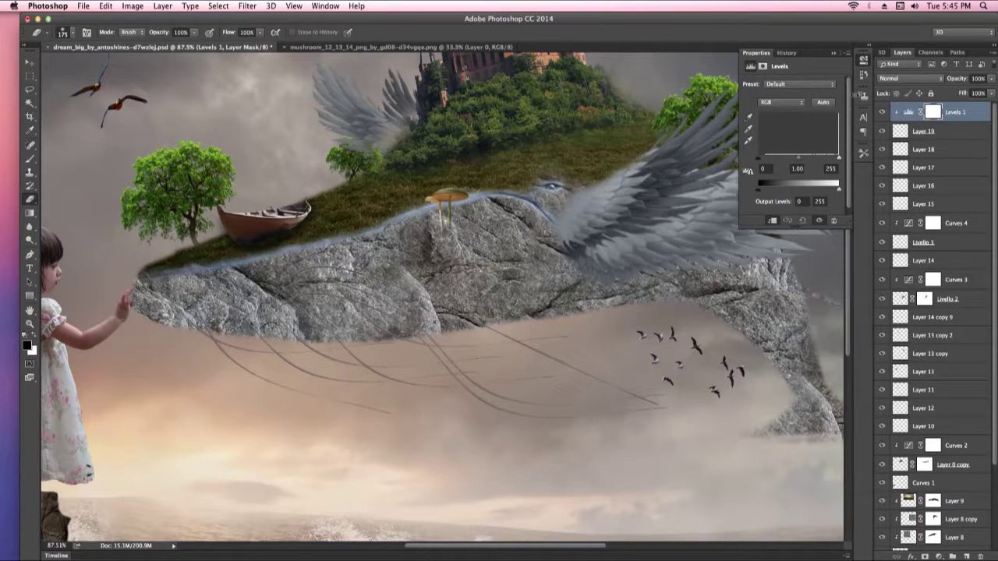
pyautogui.moveTo(765, 158); pyautogui.dragTo(776, 160)
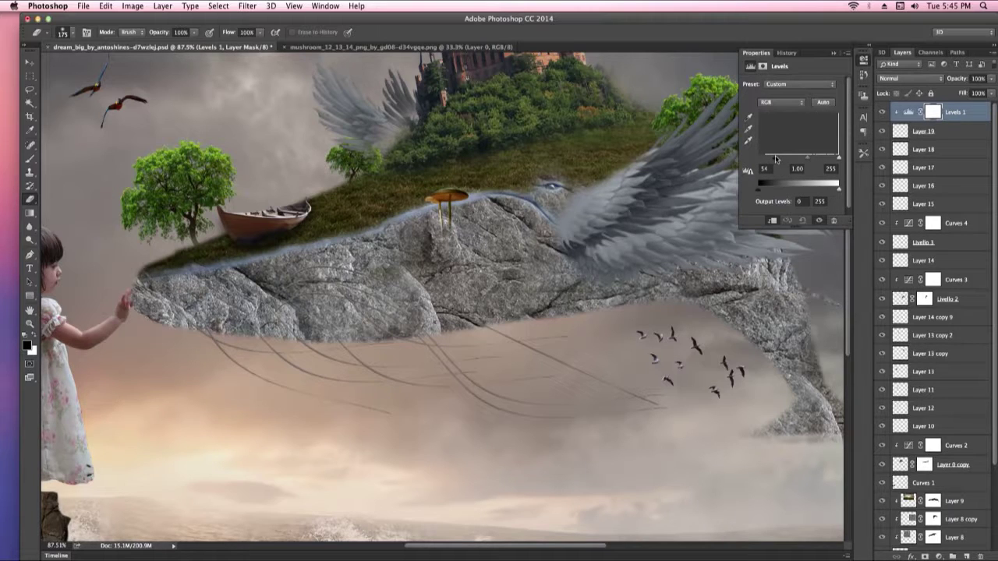
pyautogui.click(864, 60)
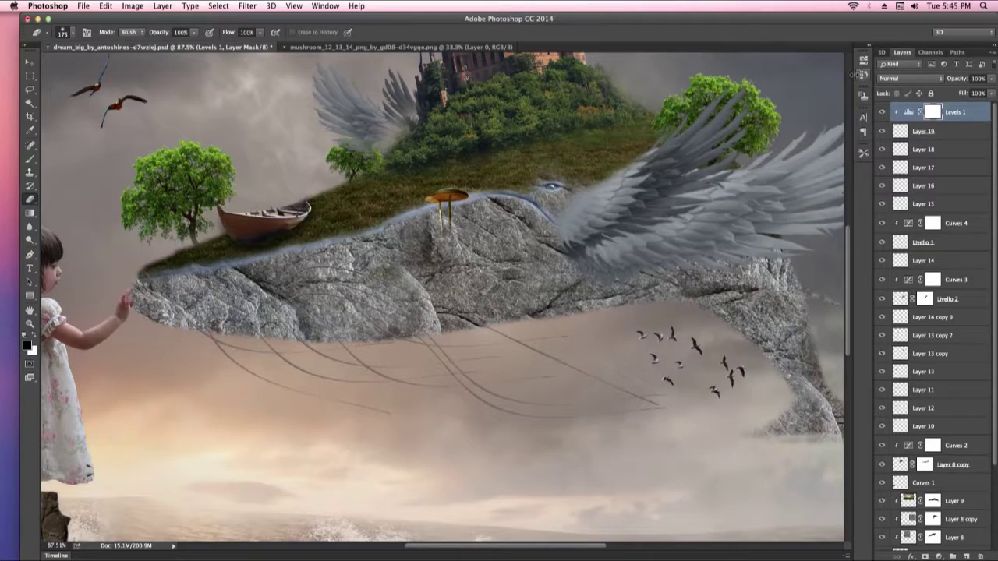
pyautogui.press('super+minus')
pyautogui.press('super+minus')
pyautogui.press('super+minus')
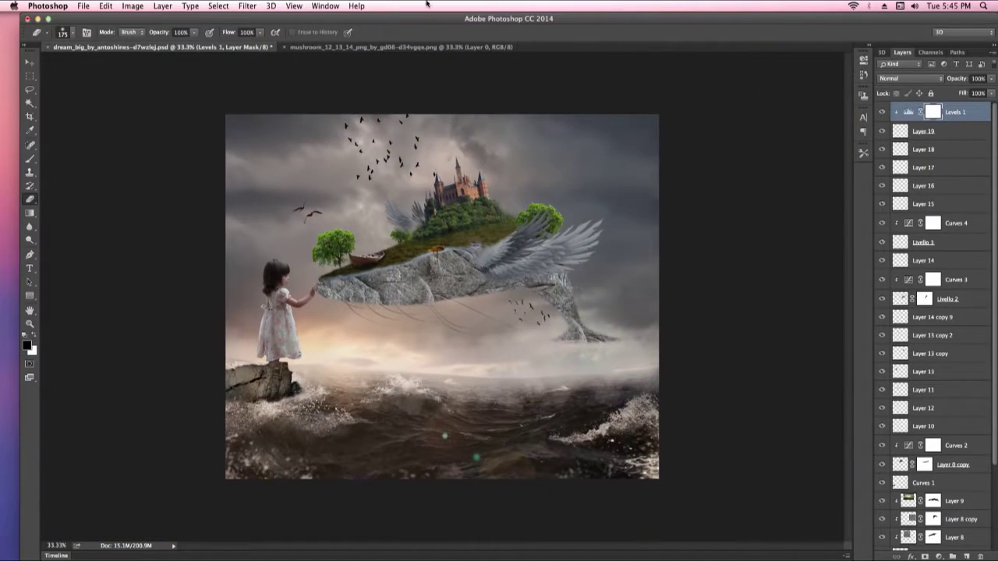
pyautogui.click(363, 47)
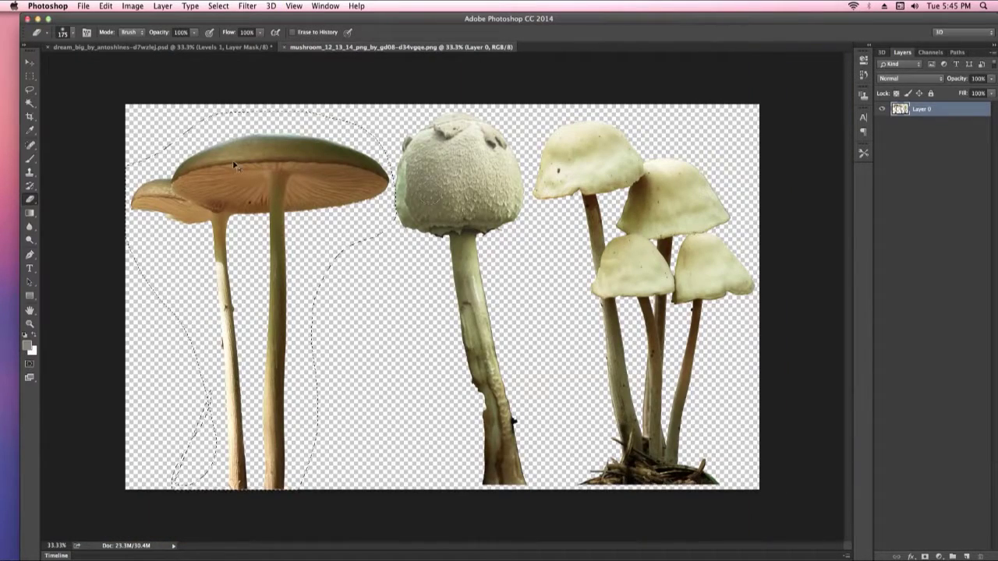
# Step: Lasso the pale mushroom cluster and drag it into the dream_big composite
pyautogui.click(30, 90)
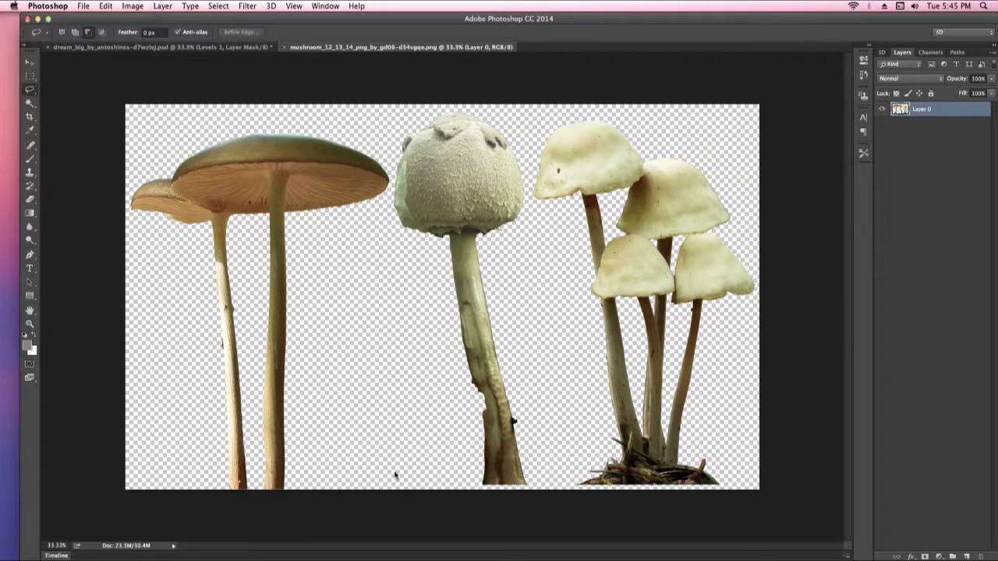
pyautogui.moveTo(563, 490)
pyautogui.mouseDown()
pyautogui.moveTo(537, 209)
pyautogui.moveTo(546, 119)
pyautogui.moveTo(824, 224)
pyautogui.moveTo(659, 555)
pyautogui.moveTo(560, 468)
pyautogui.mouseUp()
pyautogui.press('v')
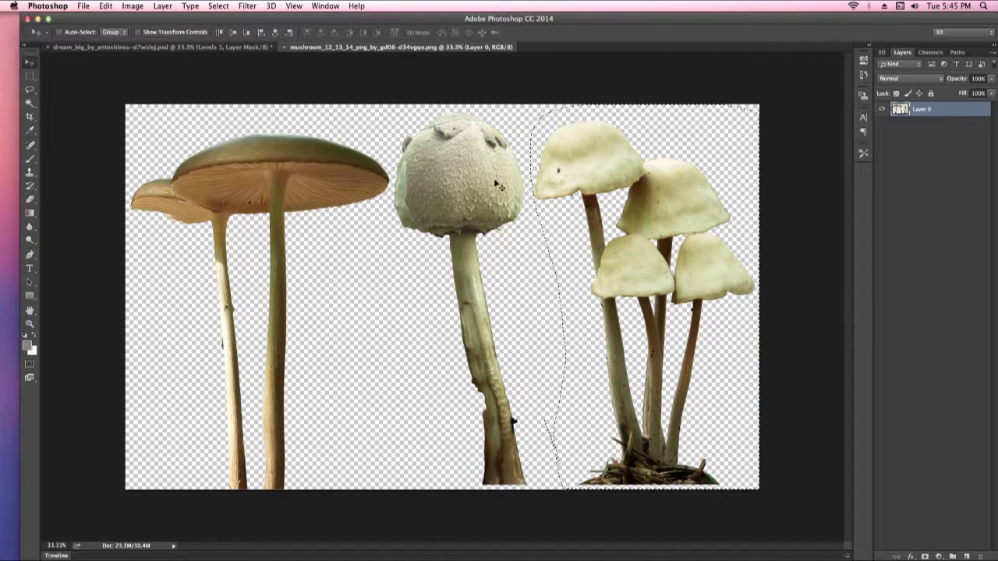
pyautogui.moveTo(669, 223); pyautogui.dragTo(131, 48)
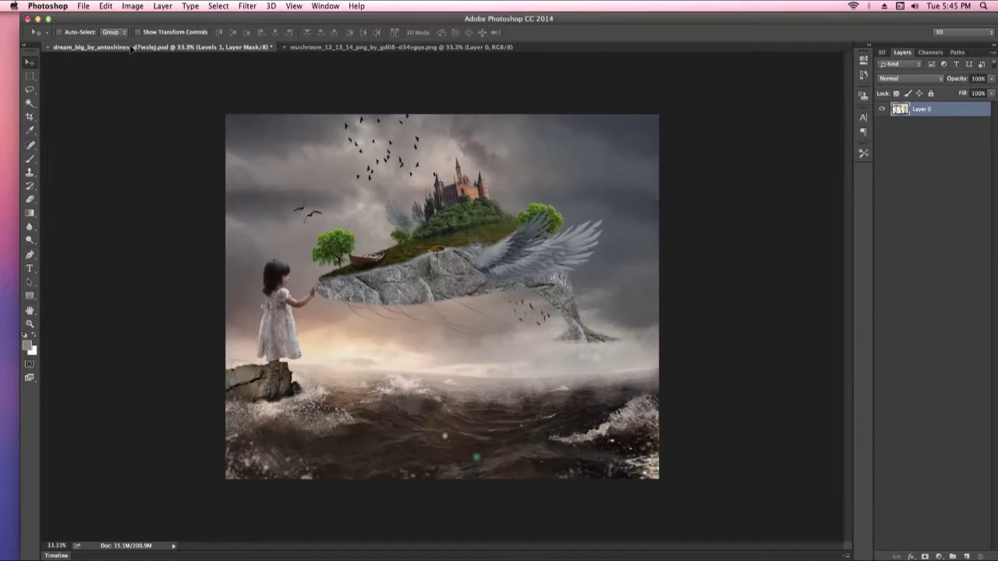
pyautogui.moveTo(481, 180); pyautogui.dragTo(483, 183)
# Step: Shrink the pale mushroom cluster to about 5.5% and seat it beside the orange mushroom
pyautogui.hotkey('ctrl', 't')
pyautogui.moveTo(569, 76)
pyautogui.mouseDown()
pyautogui.moveTo(497, 249)
pyautogui.moveTo(469, 269)
pyautogui.mouseUp()
pyautogui.scroll(3, 469, 269)
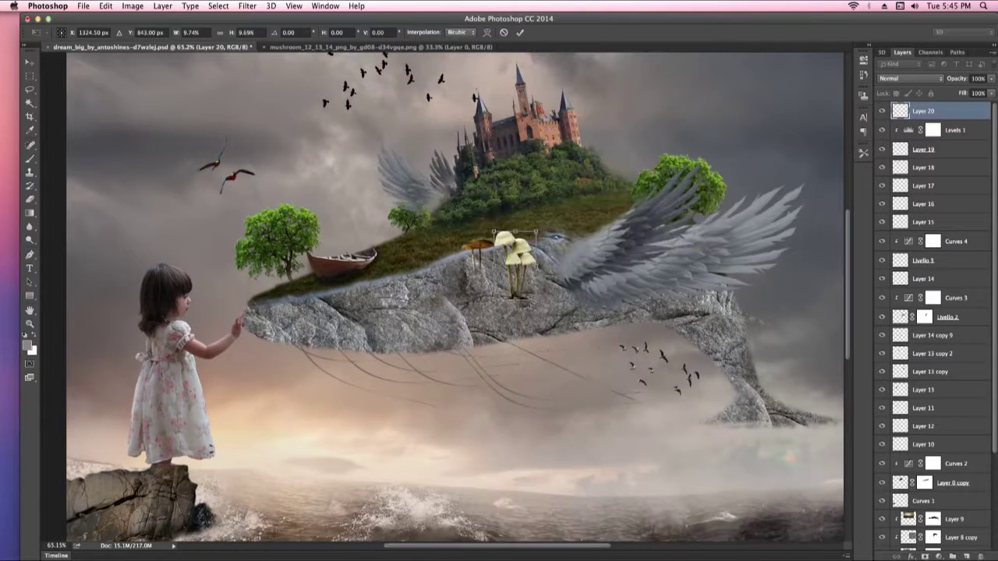
pyautogui.moveTo(519, 291); pyautogui.dragTo(429, 291)
pyautogui.moveTo(405, 231); pyautogui.dragTo(427, 279)
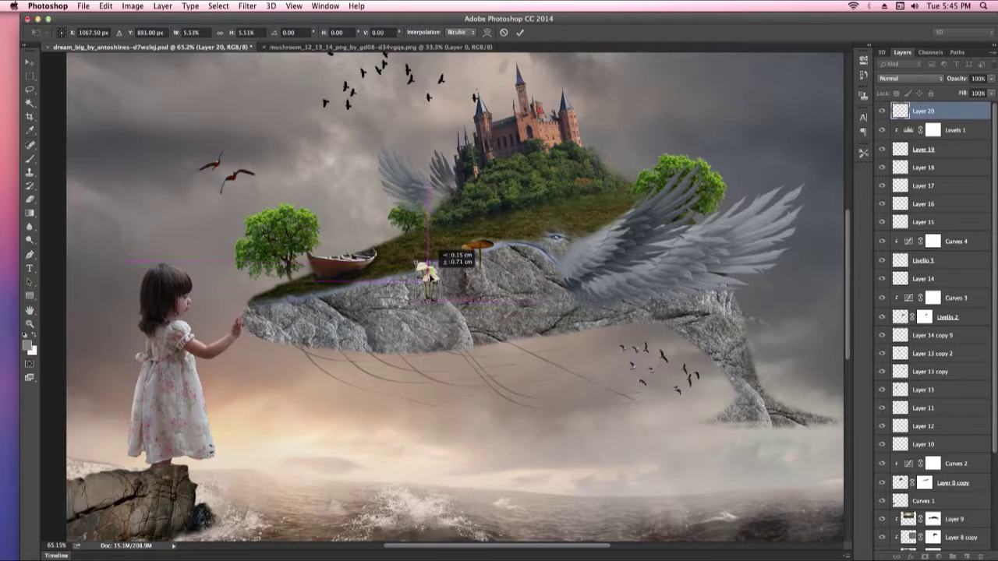
pyautogui.click(520, 32)
pyautogui.scroll(5, 417, 291)
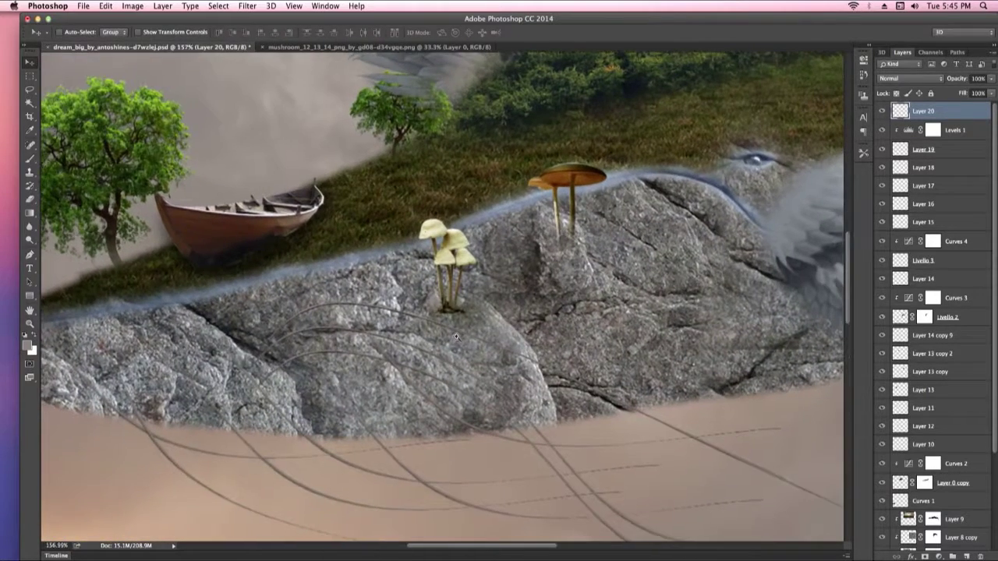
pyautogui.click(31, 201)
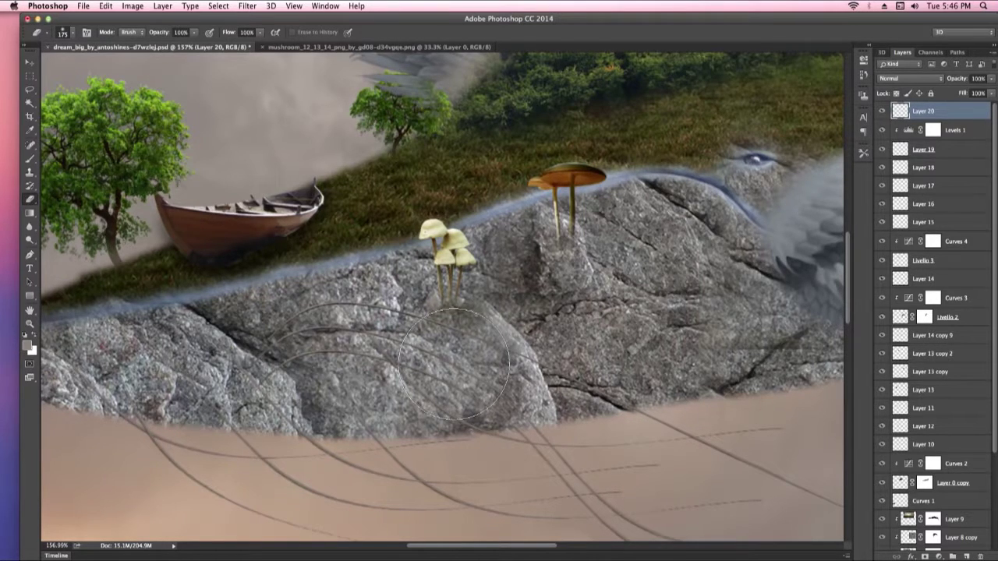
pyautogui.click(31, 63)
pyautogui.press('super+semicolon')
pyautogui.press('super+0')
pyautogui.press('super+semicolon')
pyautogui.press('super+minus')
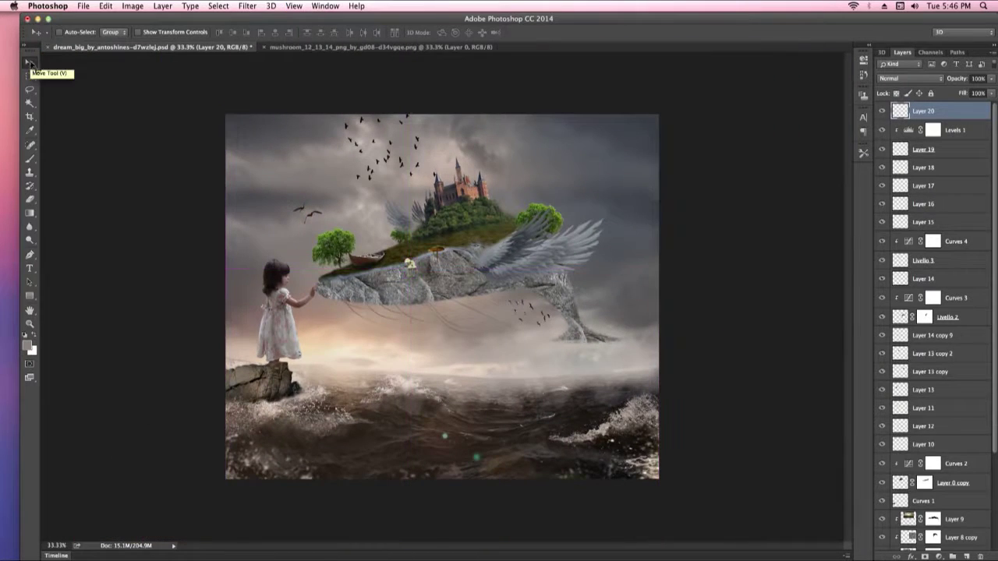
pyautogui.scroll(2, 460, 216)
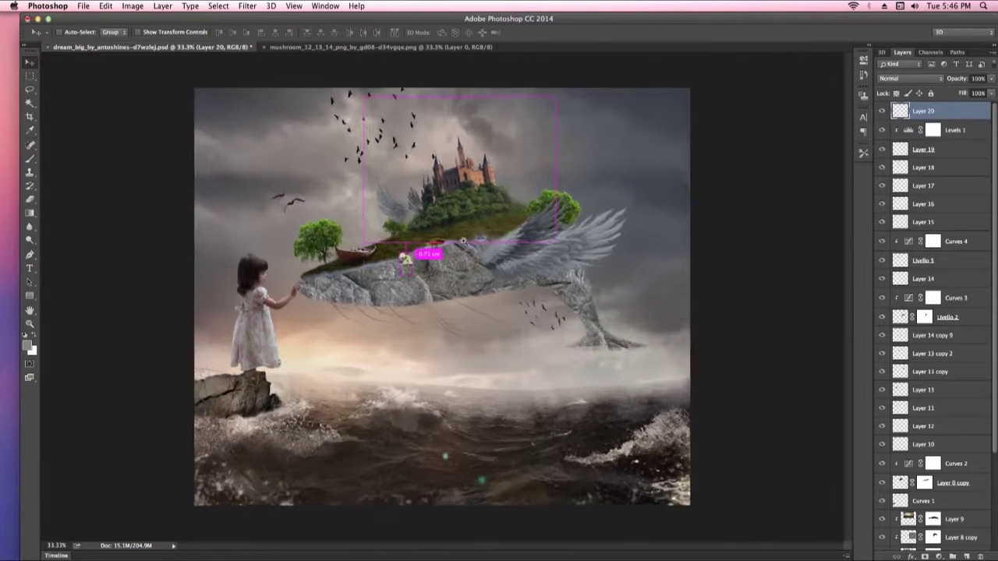
pyautogui.scroll(3, 460, 216)
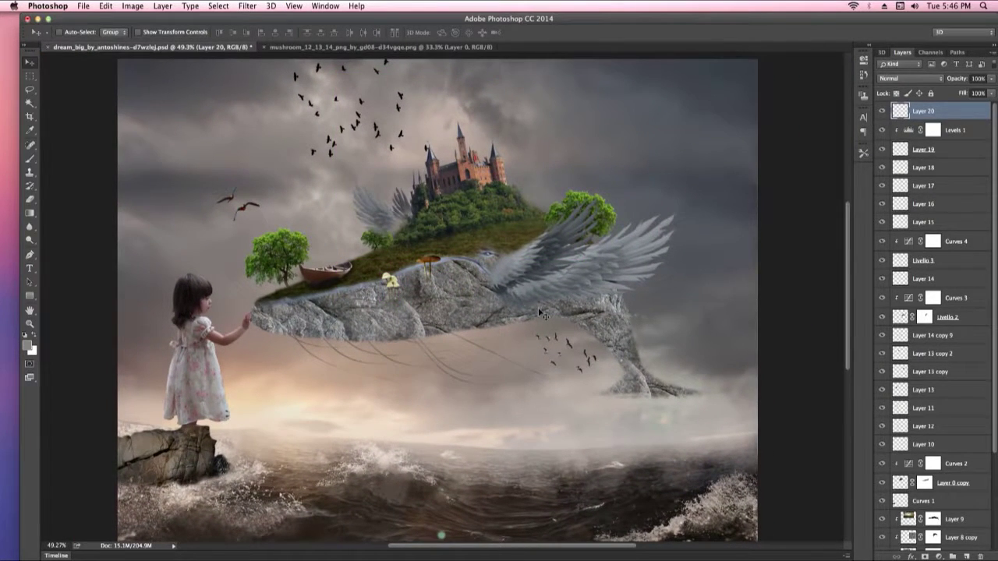
pyautogui.press('super+minus')
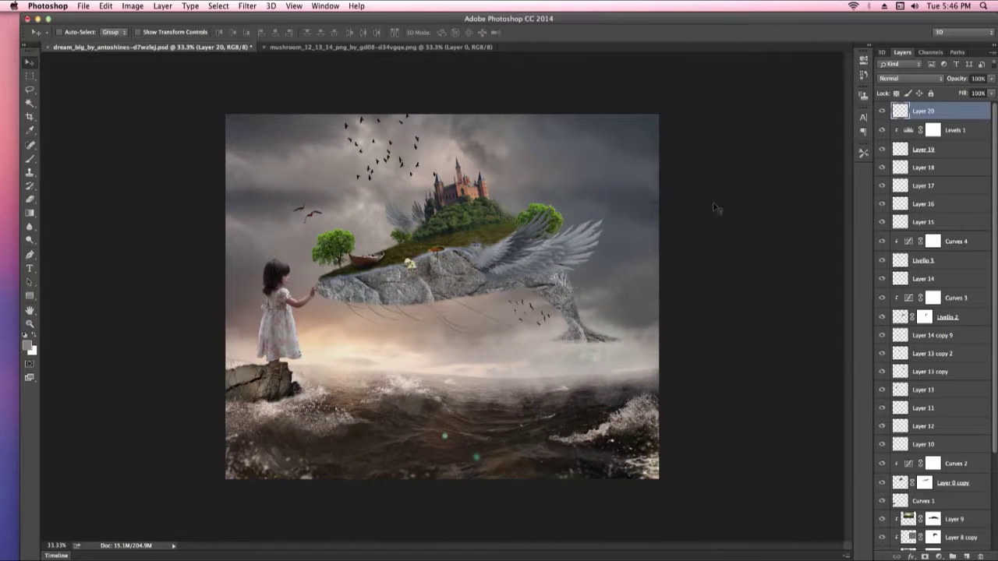
pyautogui.press('super+minus')
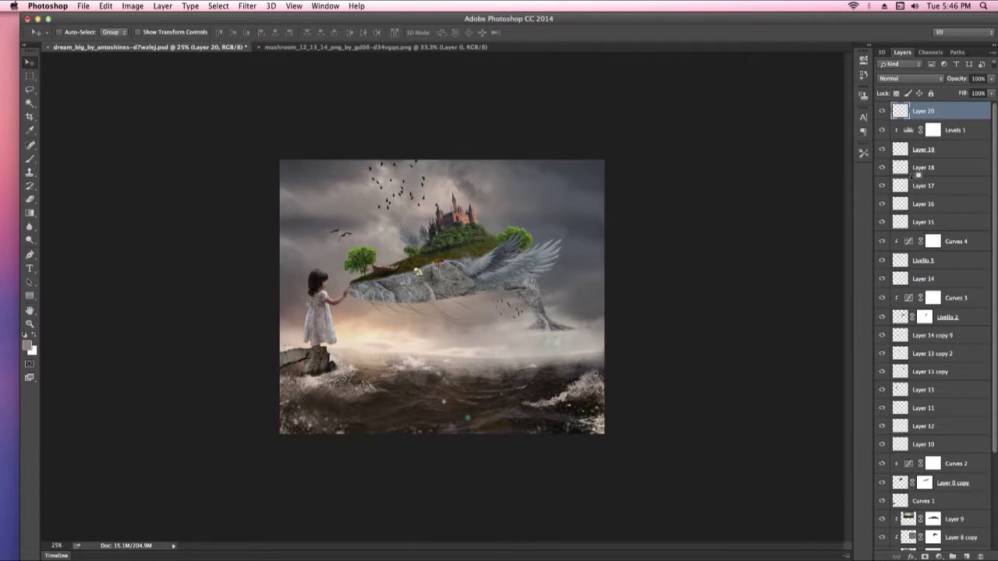
# Step: Stamp all visible layers into Layer 21 and add a Curves layer with lowered RGB highlights
pyautogui.press('super+alt+shift+e')
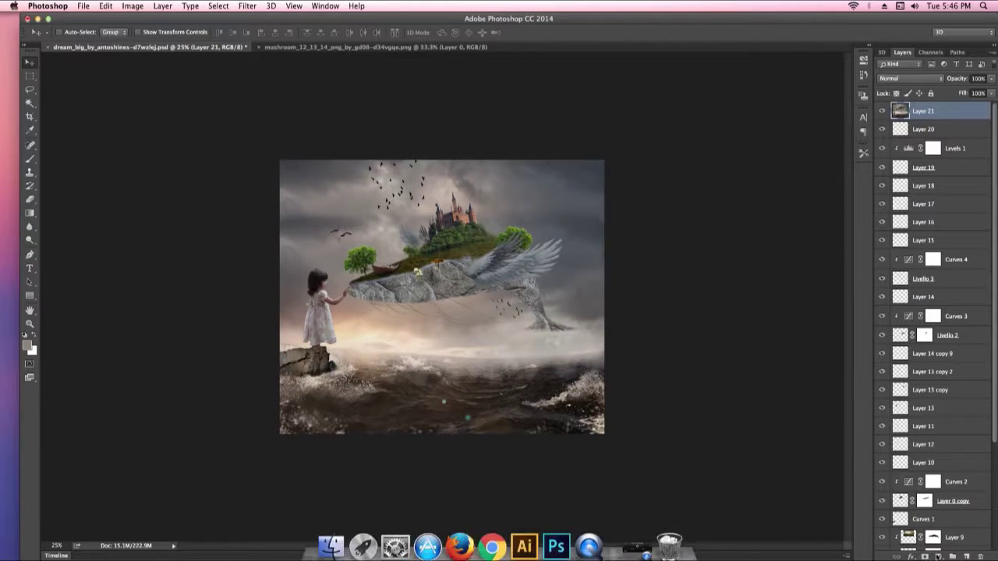
pyautogui.click(938, 556)
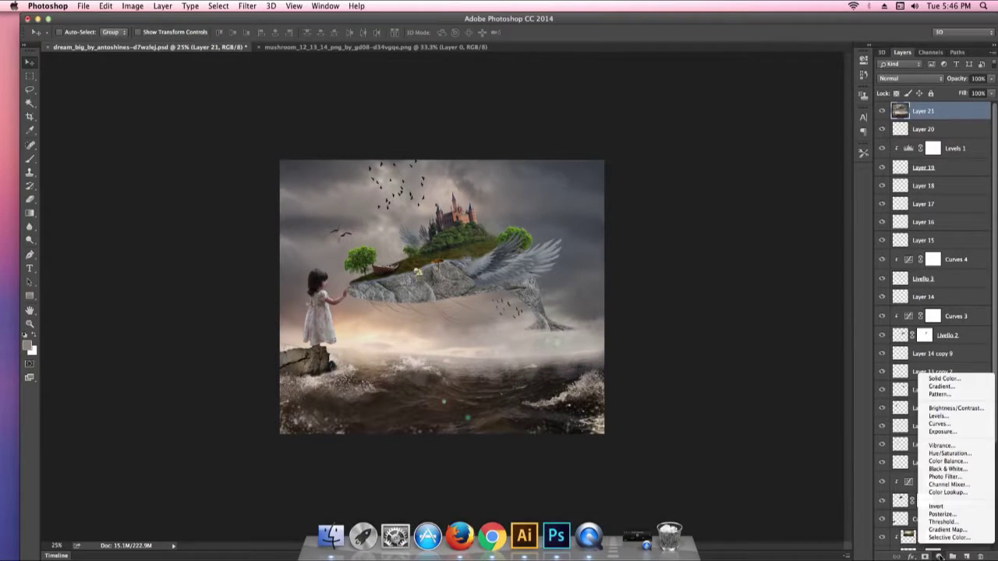
pyautogui.click(943, 427)
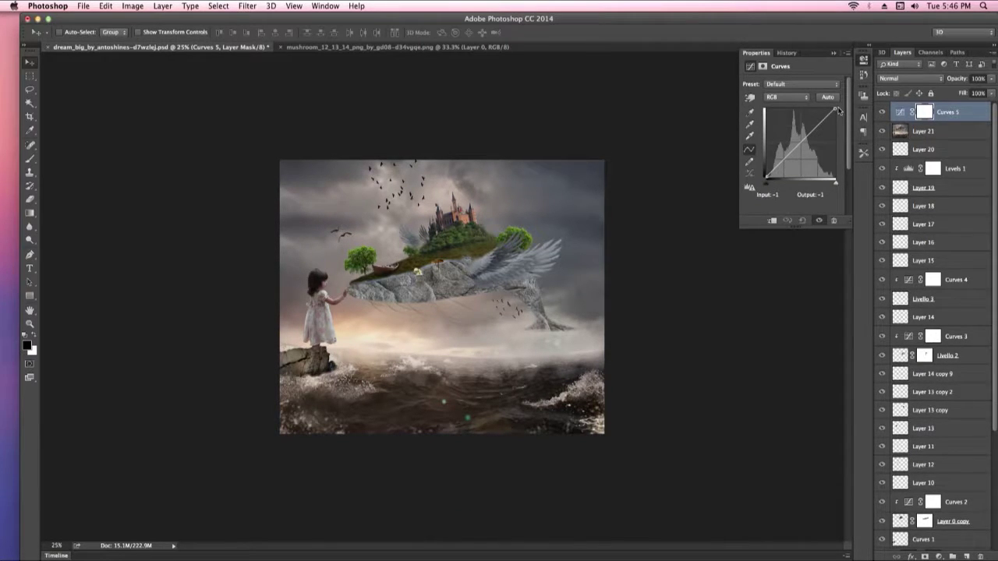
pyautogui.moveTo(835, 109); pyautogui.dragTo(837, 115)
# Step: Lower the Curves Red highlights to 148 and Blue highlights to 185 for a green tone
pyautogui.click(788, 97)
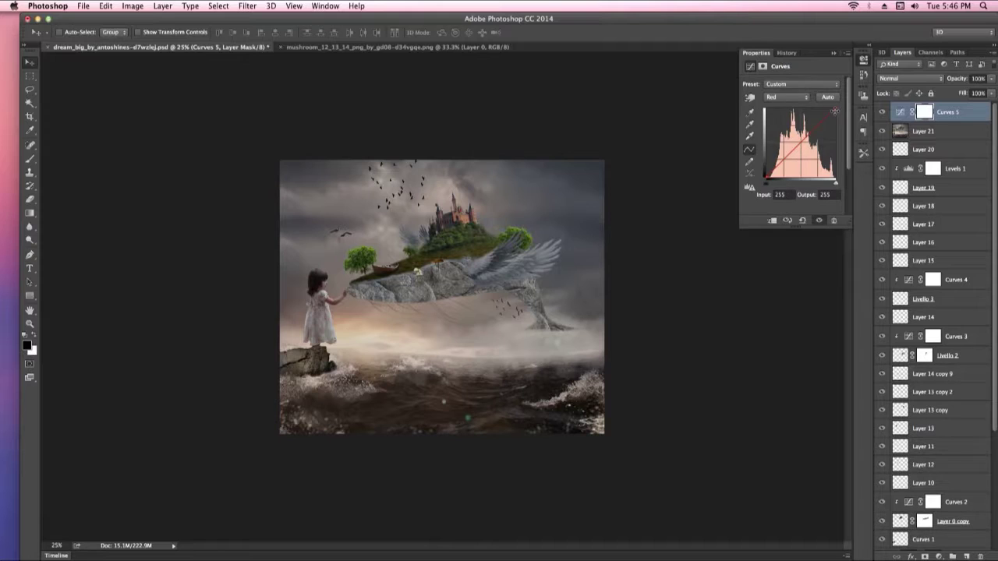
pyautogui.moveTo(835, 109); pyautogui.dragTo(841, 125)
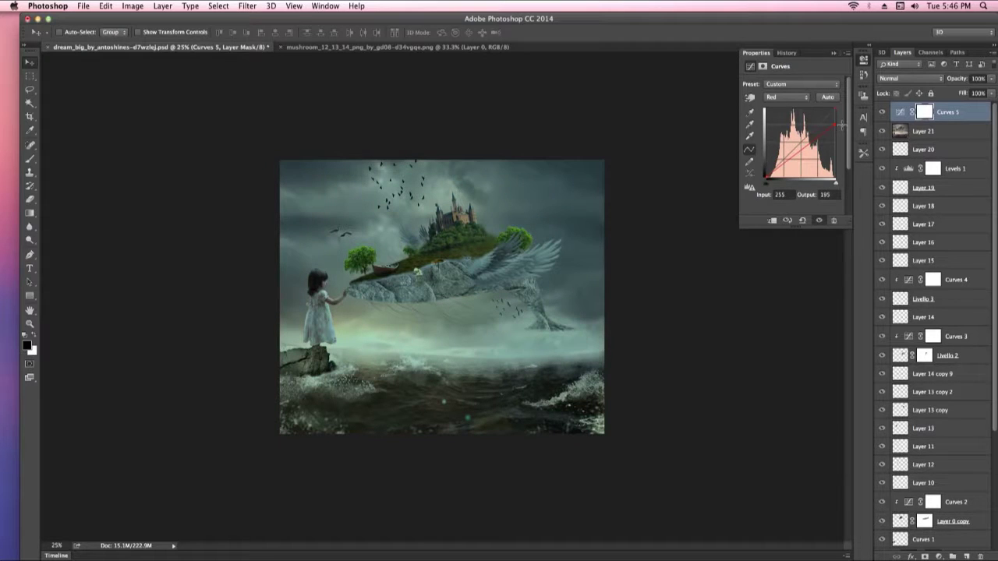
pyautogui.moveTo(842, 123); pyautogui.dragTo(840, 120)
pyautogui.click(797, 102)
pyautogui.click(792, 119)
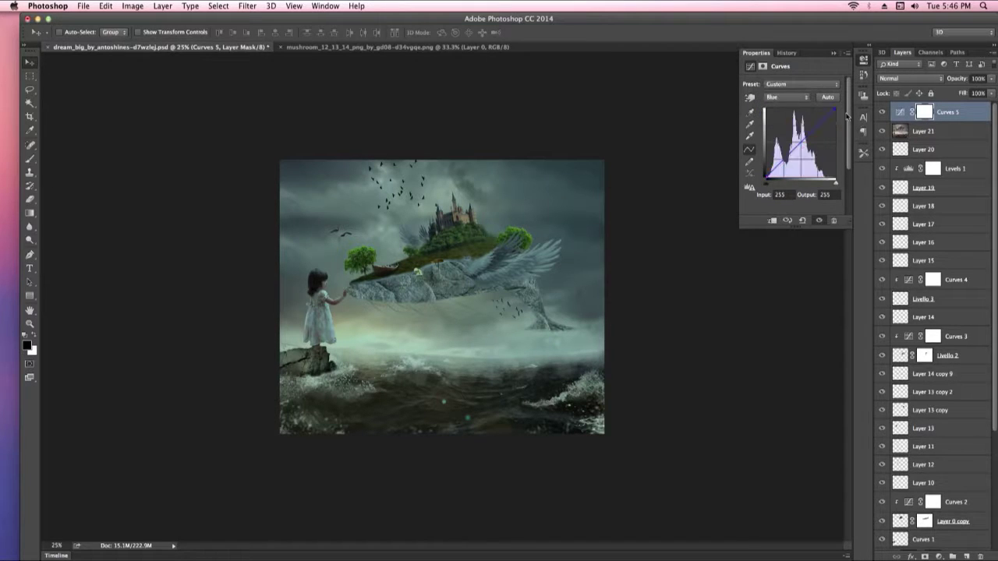
pyautogui.moveTo(836, 109)
pyautogui.mouseDown()
pyautogui.moveTo(843, 142)
pyautogui.moveTo(842, 131)
pyautogui.mouseUp()
pyautogui.click(794, 103)
pyautogui.click(789, 83)
pyautogui.moveTo(837, 123); pyautogui.dragTo(840, 137)
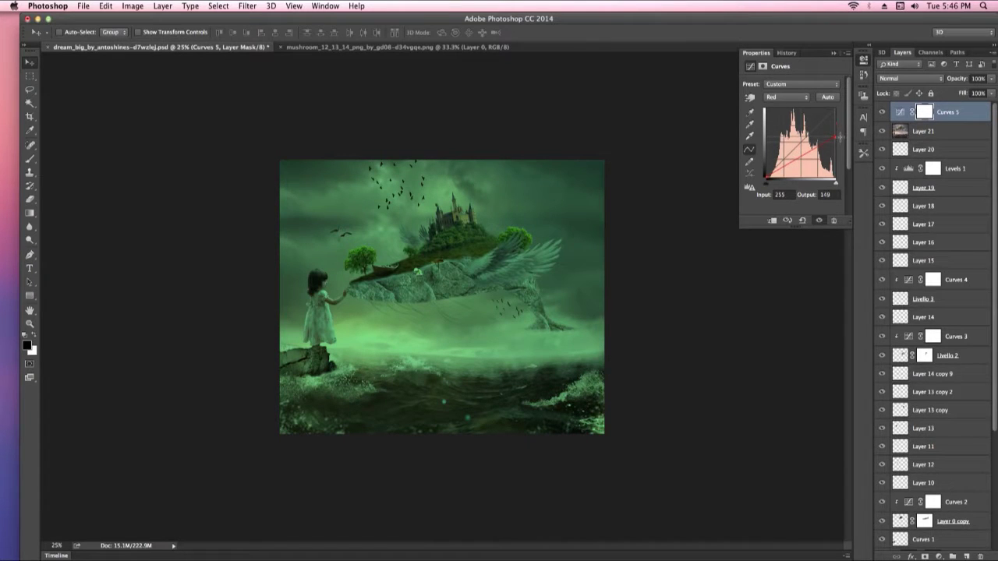